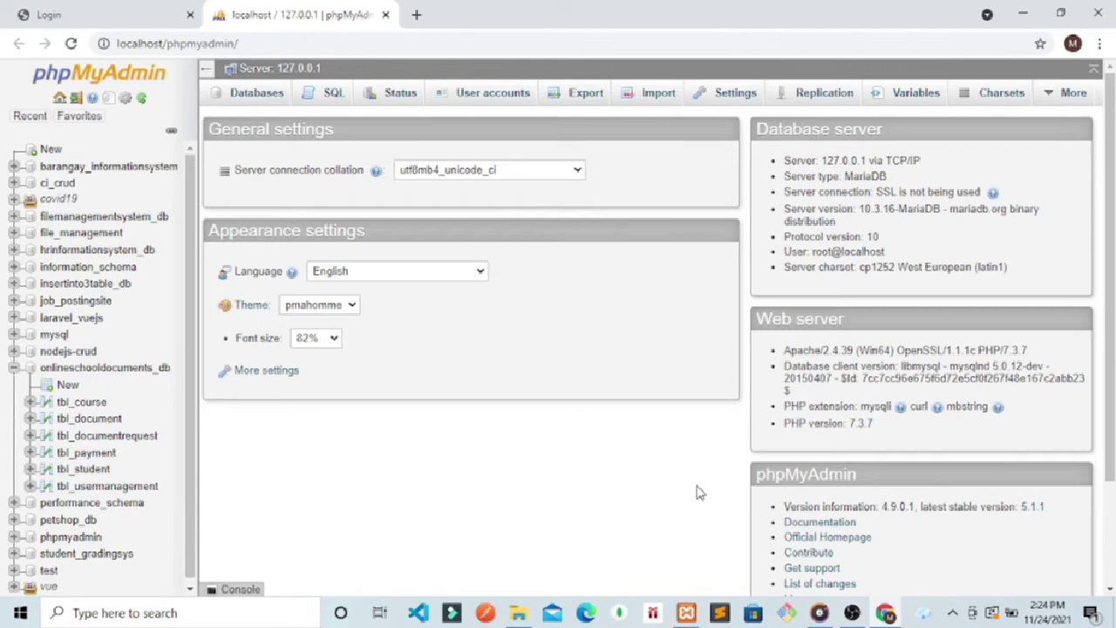
Step: Switch from phpMyAdmin to the Online School Documents Processing sign-in page
click(110, 9)
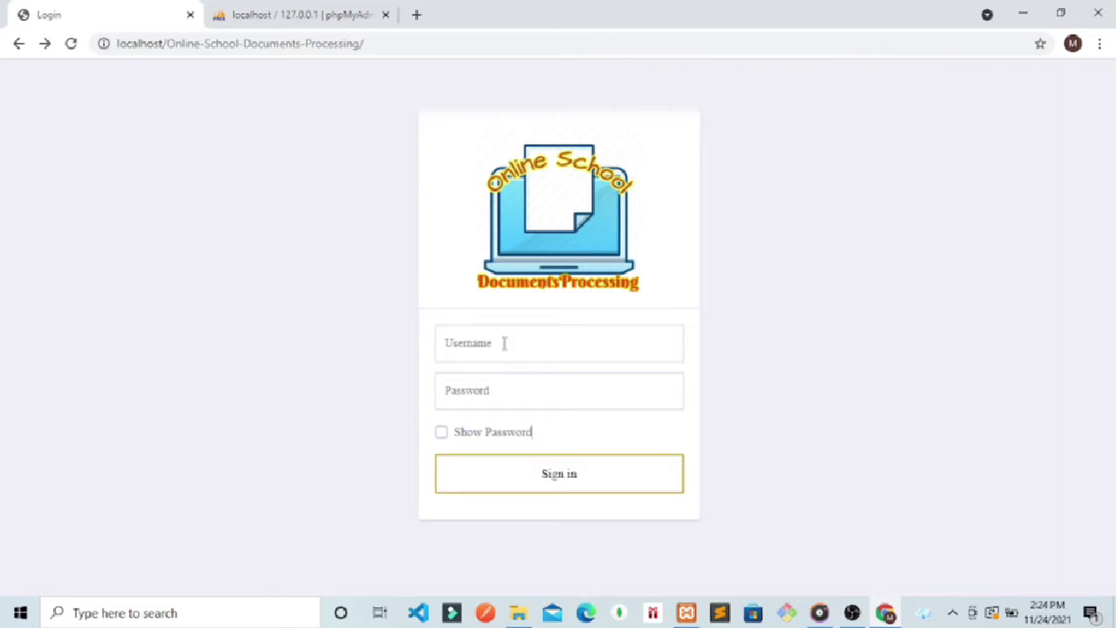
Step: Load the admin sign-in page by appending /admin to the site address
click(414, 45)
click(414, 46)
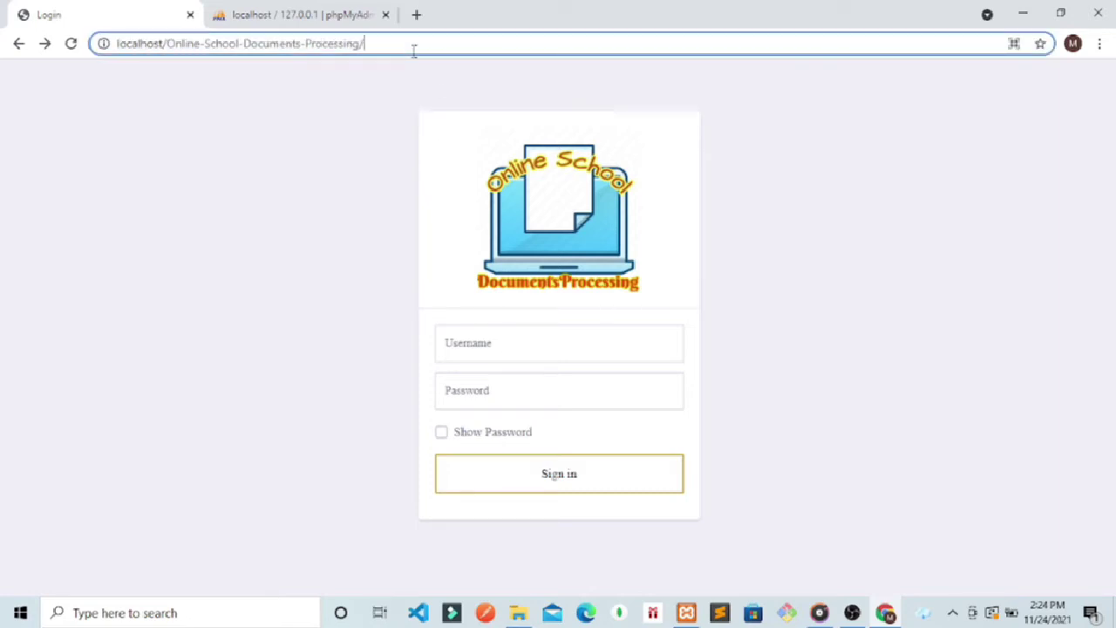
text(admin)
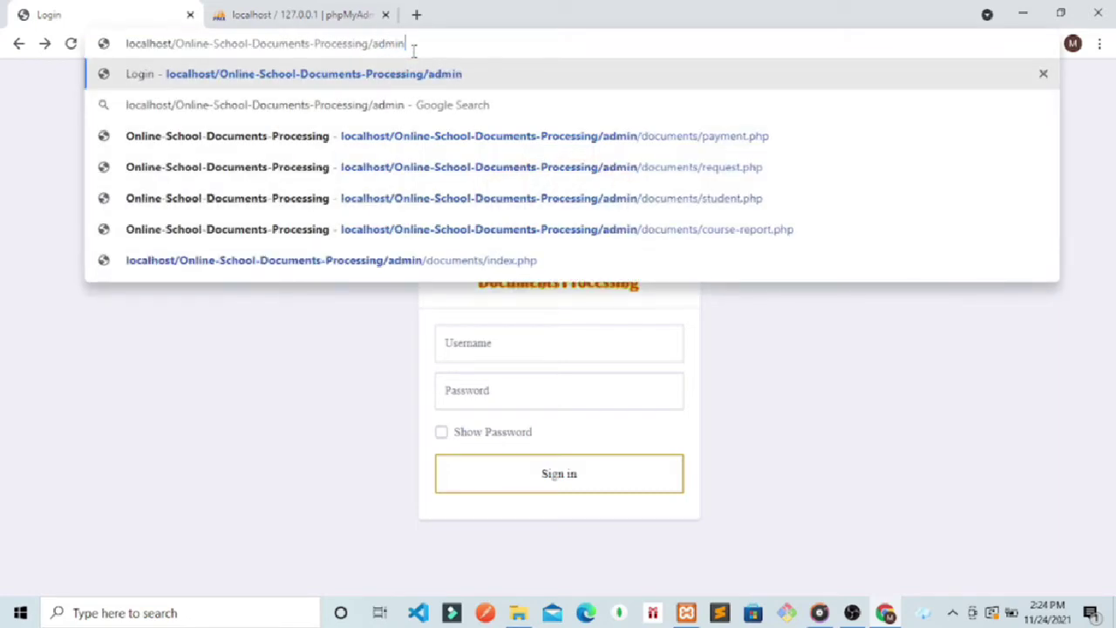
drag(414, 46, 375, 45)
key(Return)
click(376, 48)
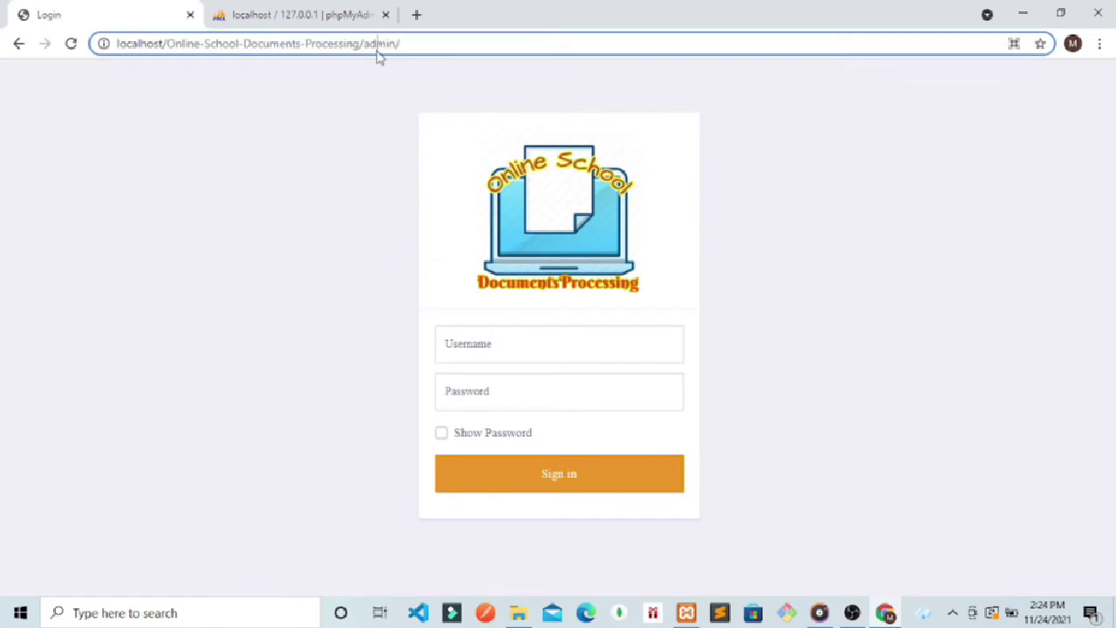
double_click(379, 45)
Step: Sign in with the admin username and password to reach the Dashboard
click(519, 349)
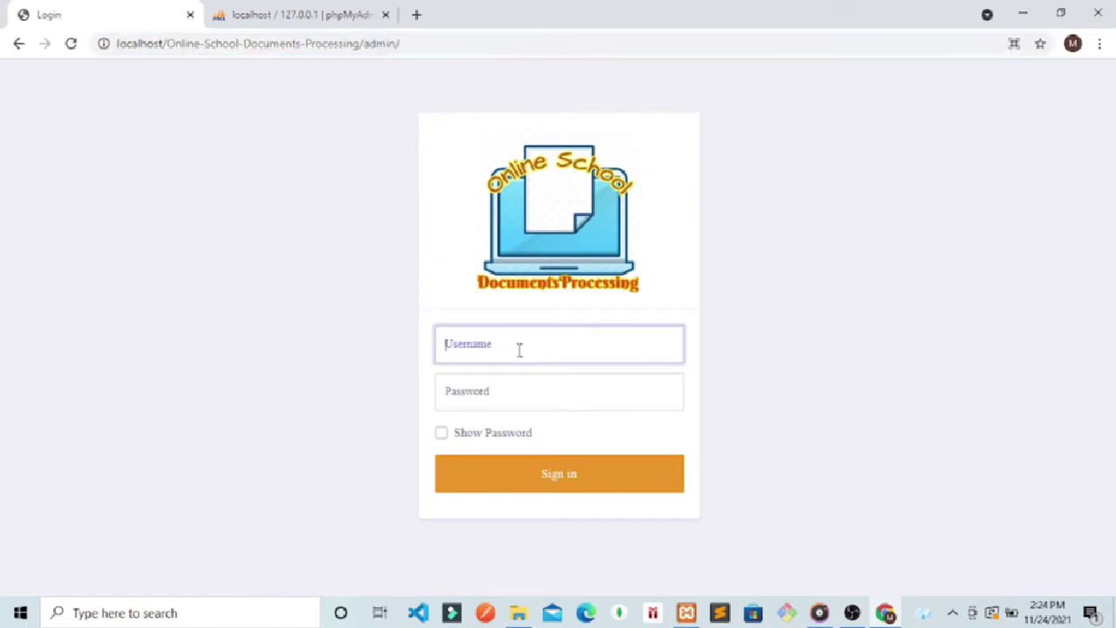
text(admin)
click(503, 391)
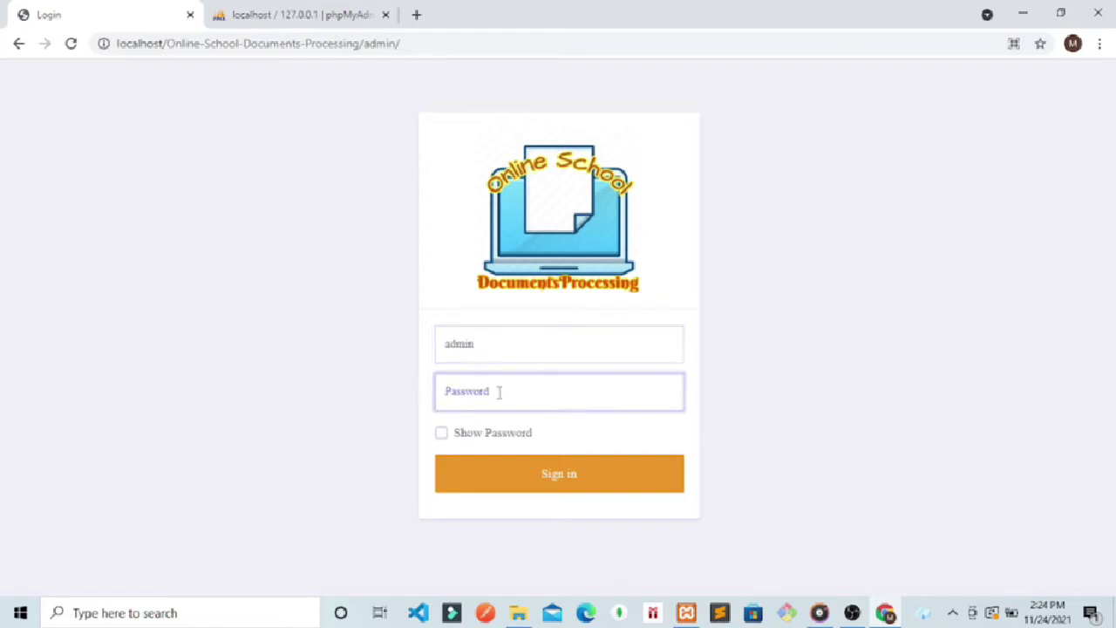
text(a)
key(Return)
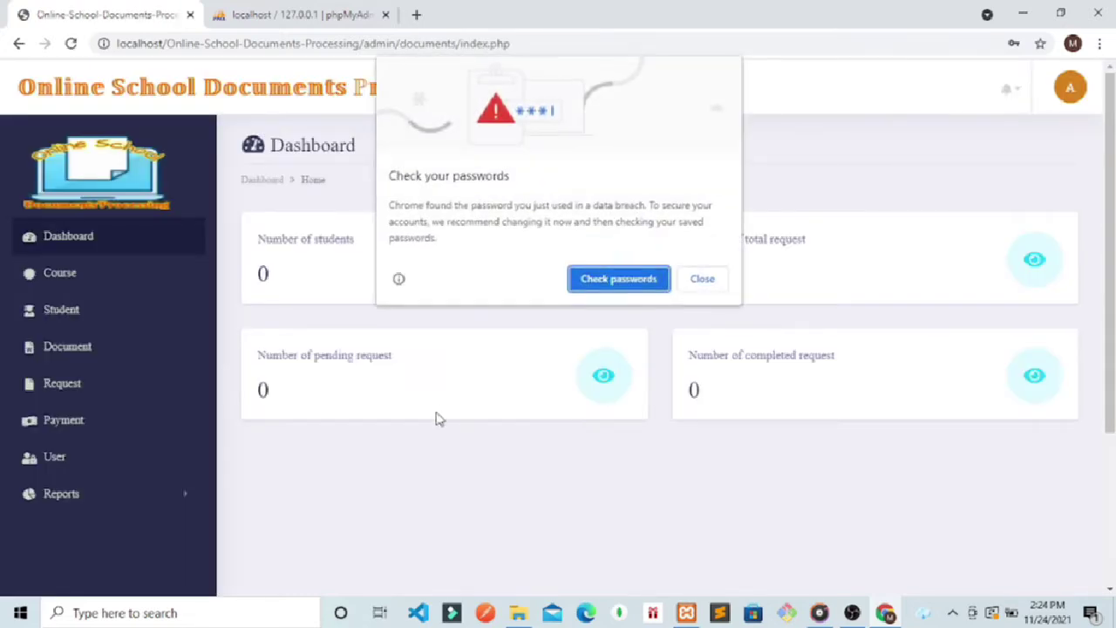
Step: Dismiss Chrome's password prompts and browse the Student, Document, Request and Payment pages
click(703, 279)
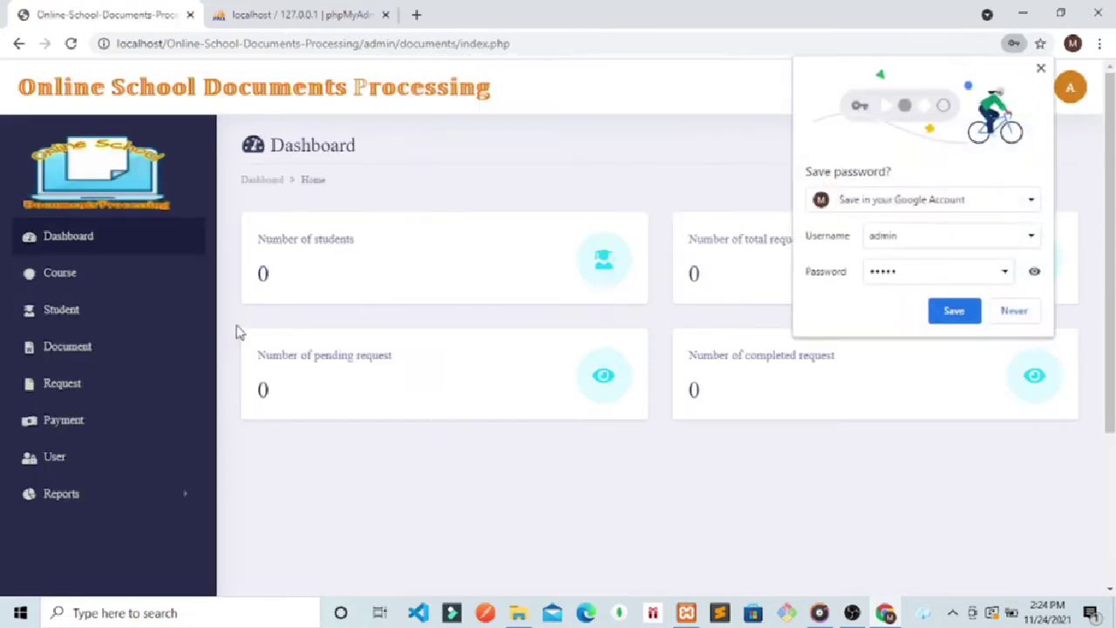
click(1011, 311)
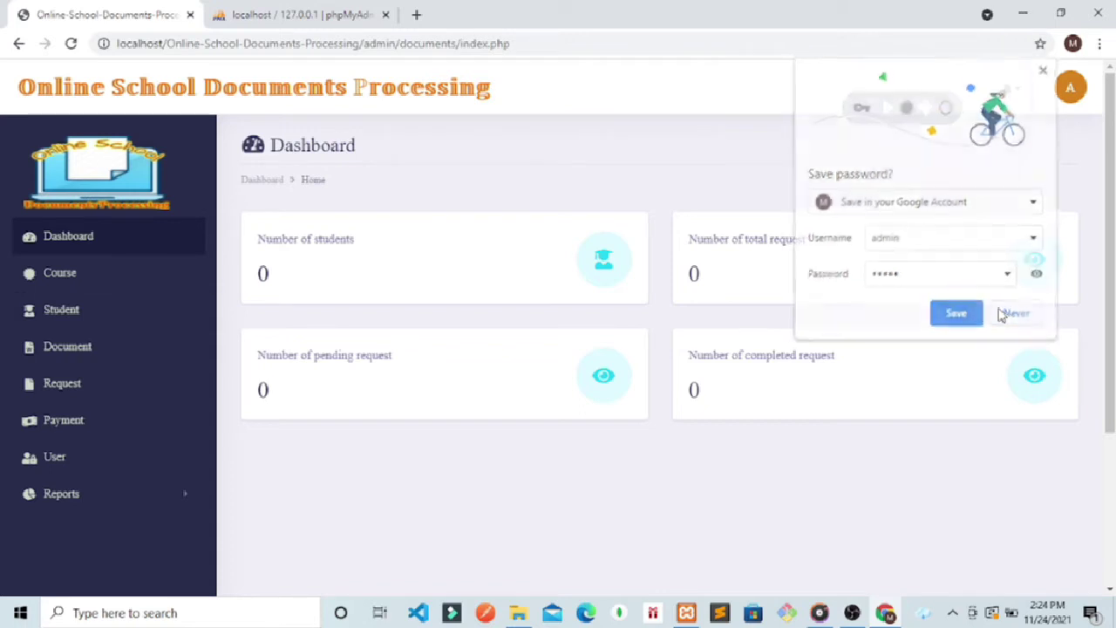
click(40, 311)
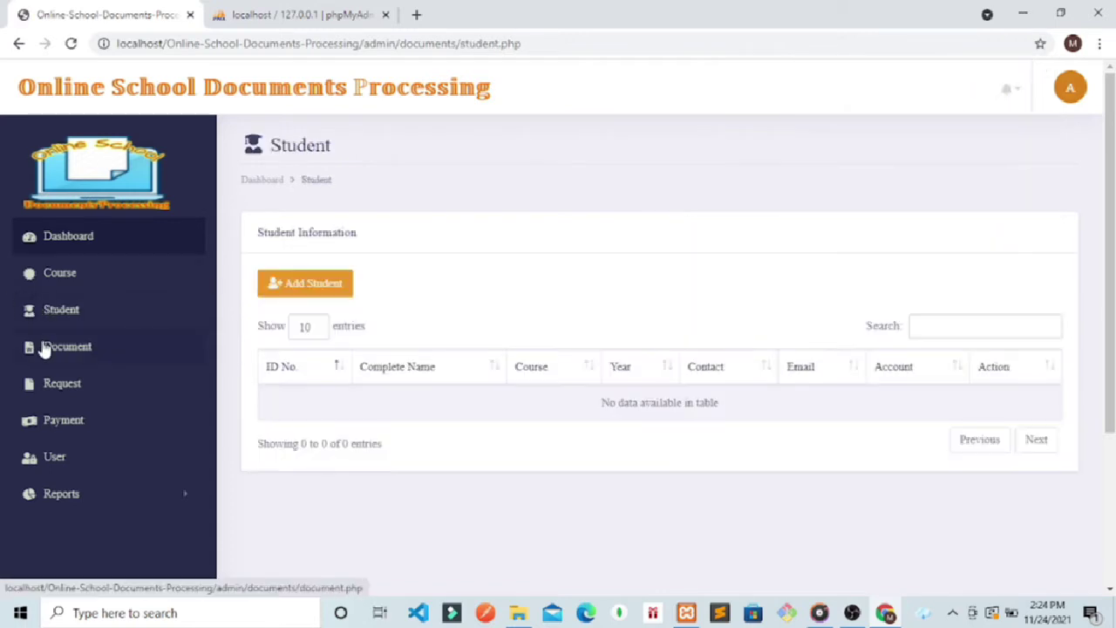
click(44, 348)
click(54, 385)
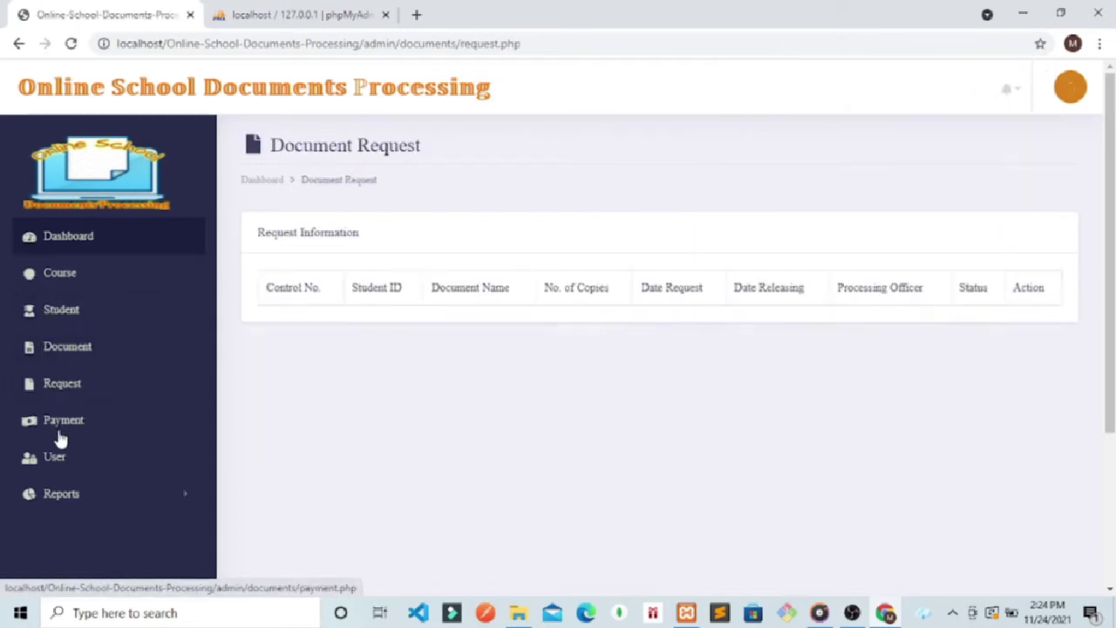
click(60, 431)
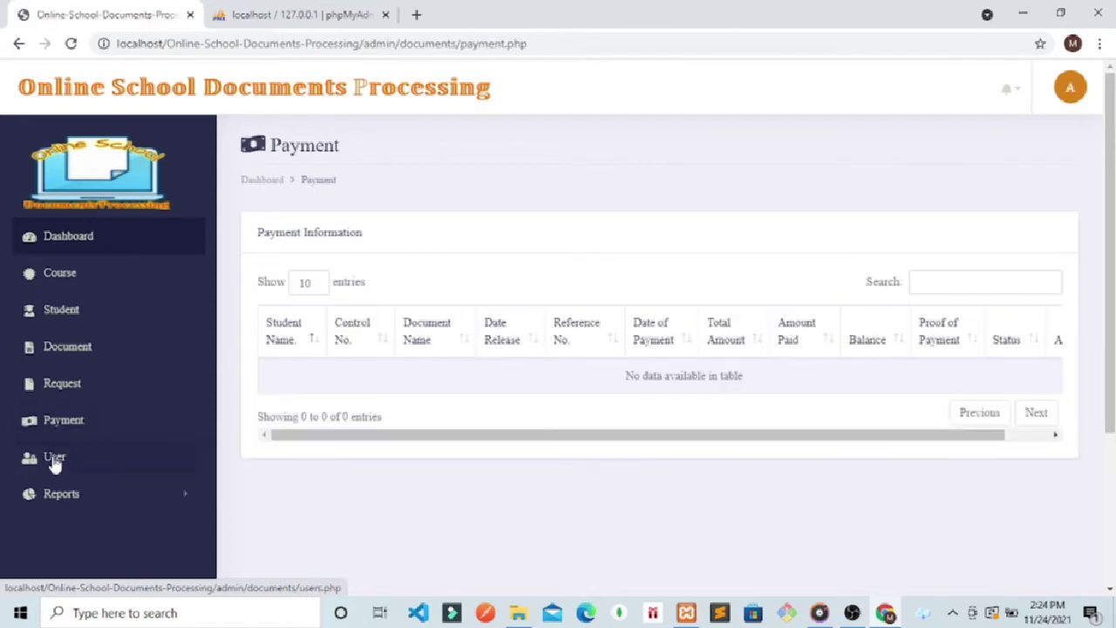
Step: Open the Users list and look over its two programmer accounts
click(54, 462)
click(55, 494)
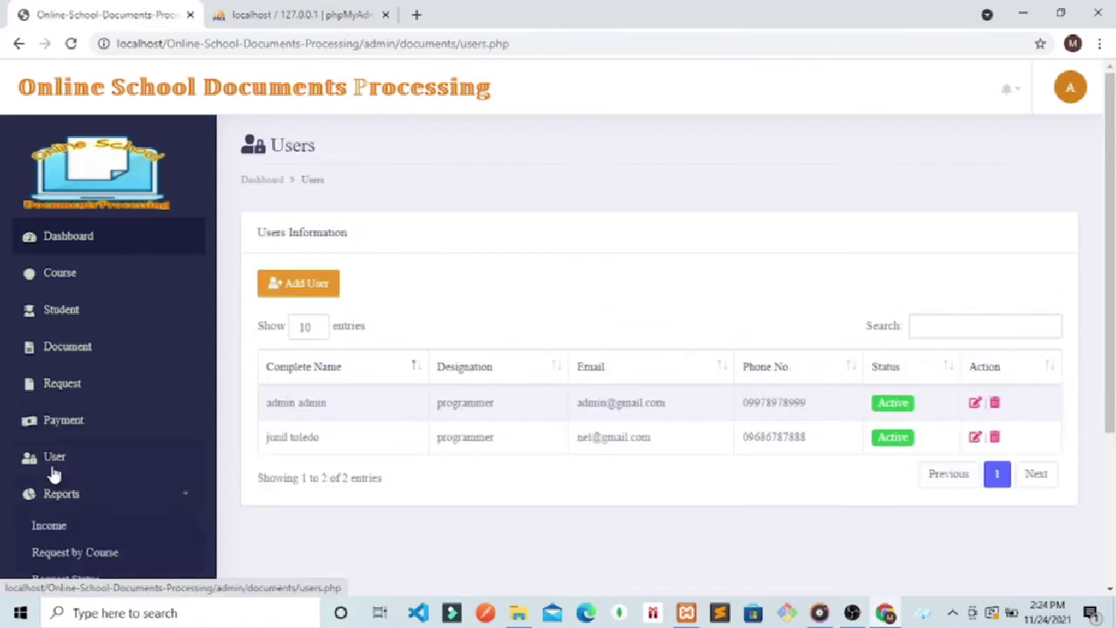
click(54, 471)
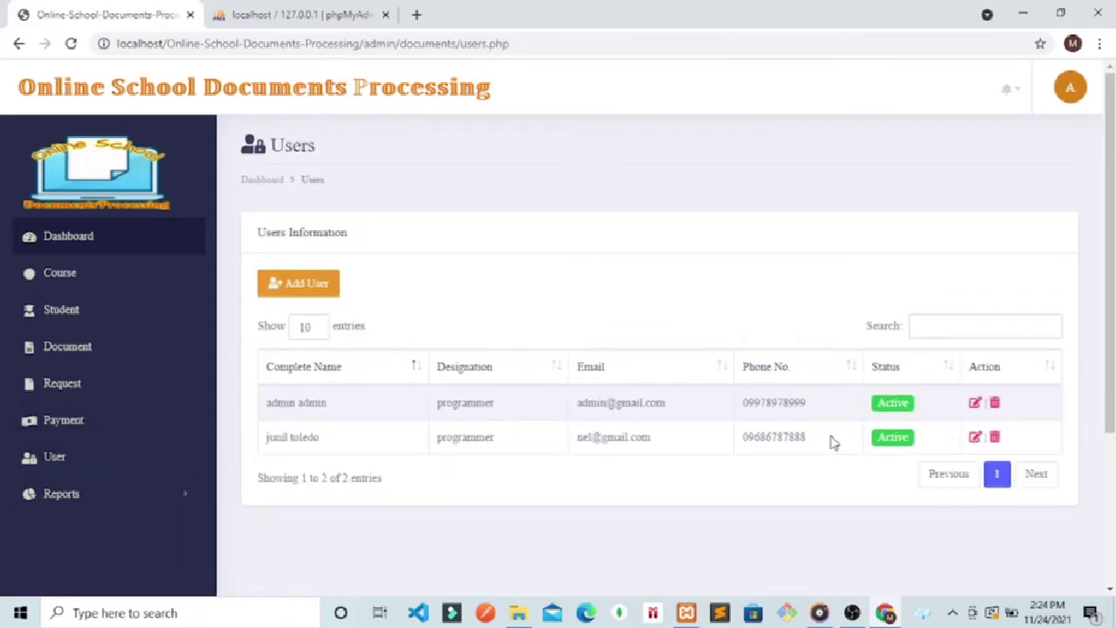
drag(834, 442, 416, 432)
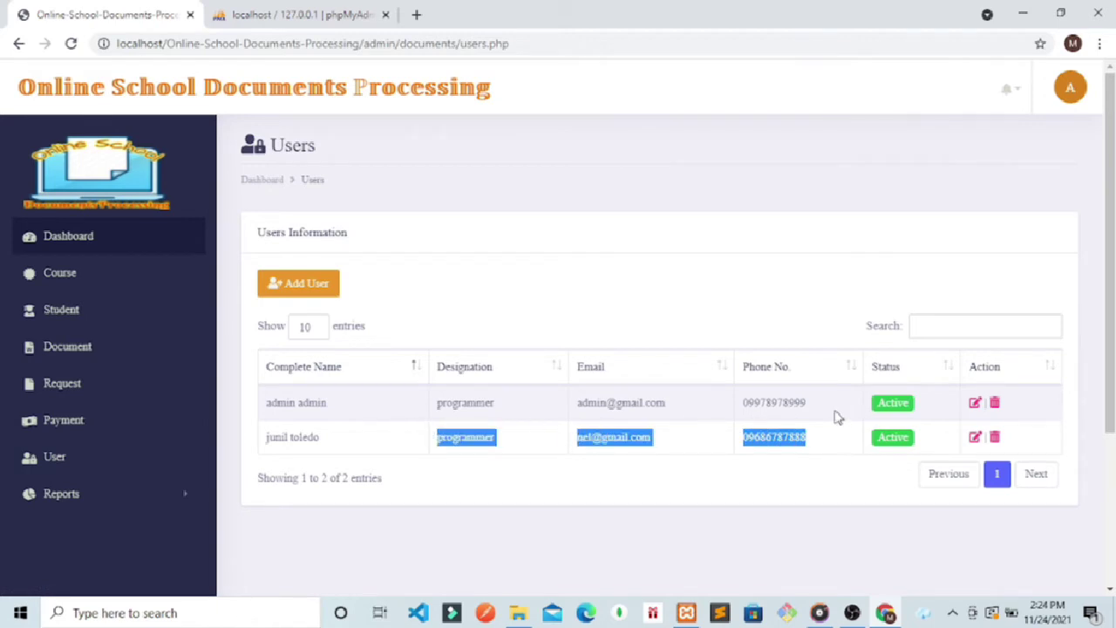
drag(837, 414, 290, 403)
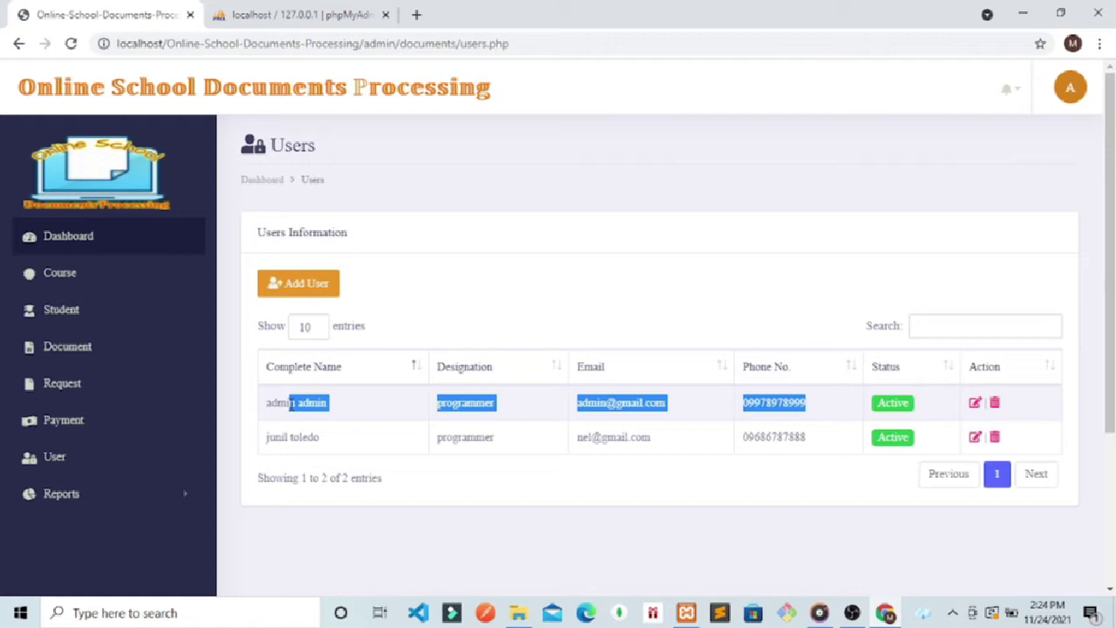
click(490, 256)
Step: Look over the five courses in the Course table, then go to the Student list
click(63, 277)
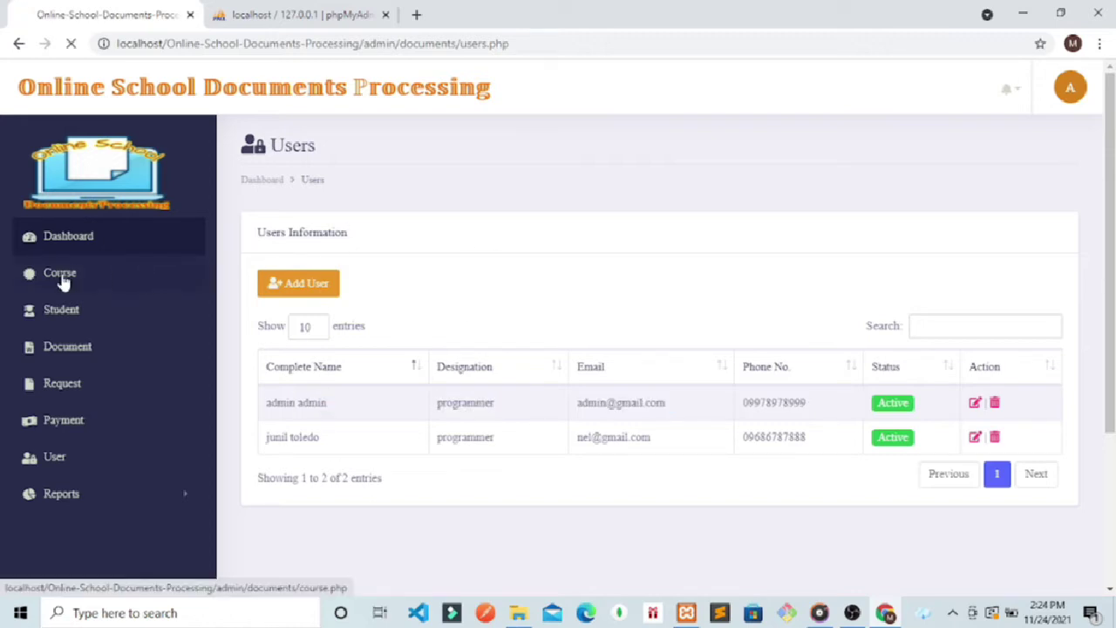
scroll(678, 332, down, 1)
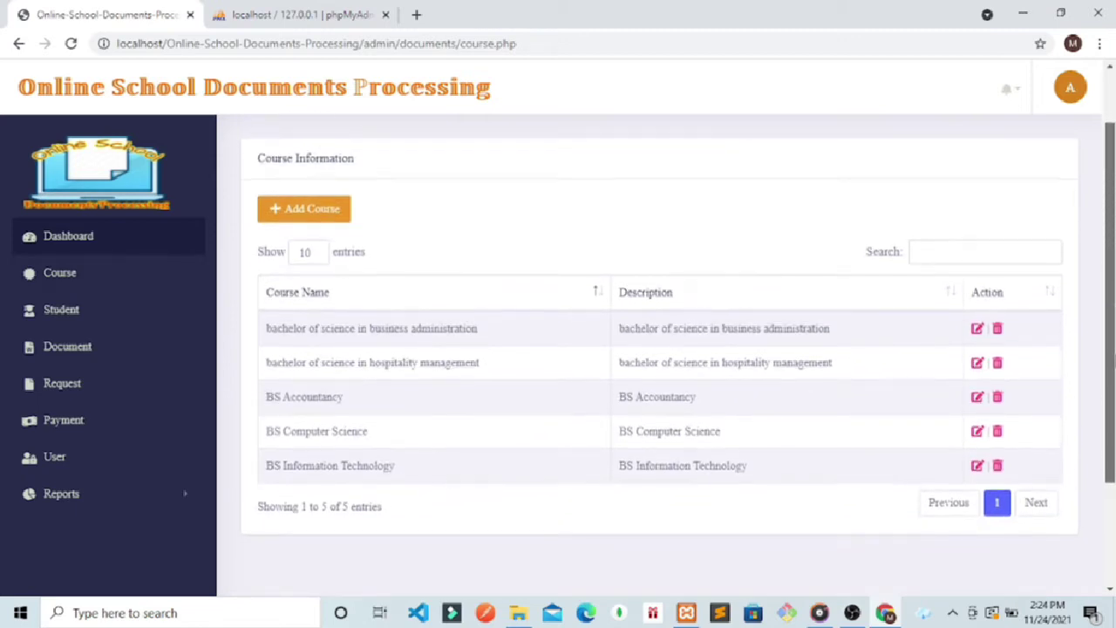
drag(497, 346, 304, 363)
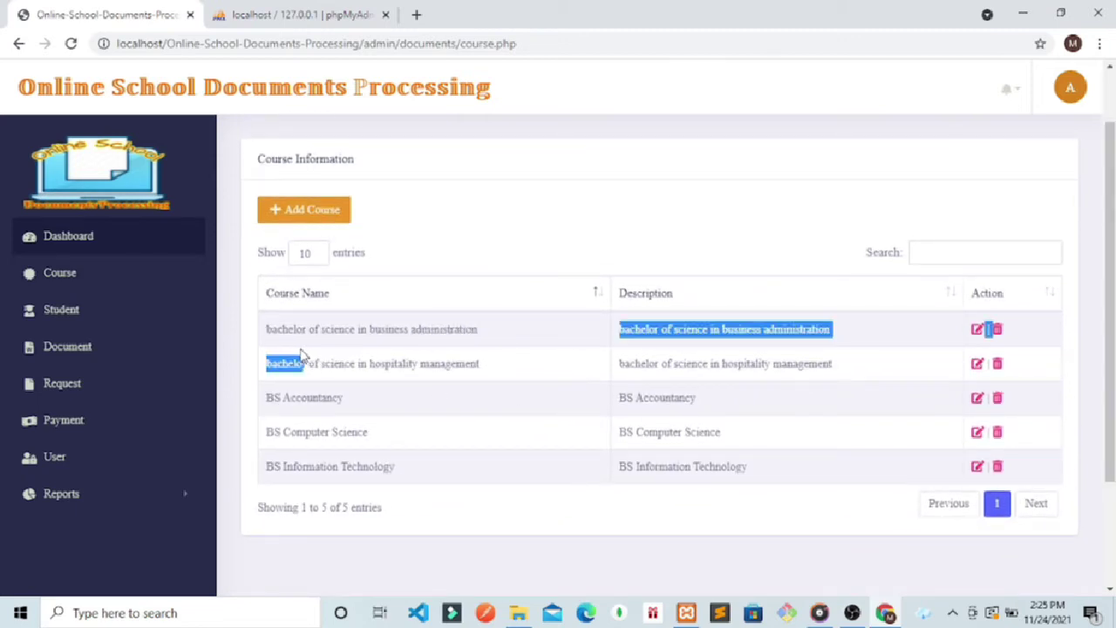
drag(418, 395, 311, 398)
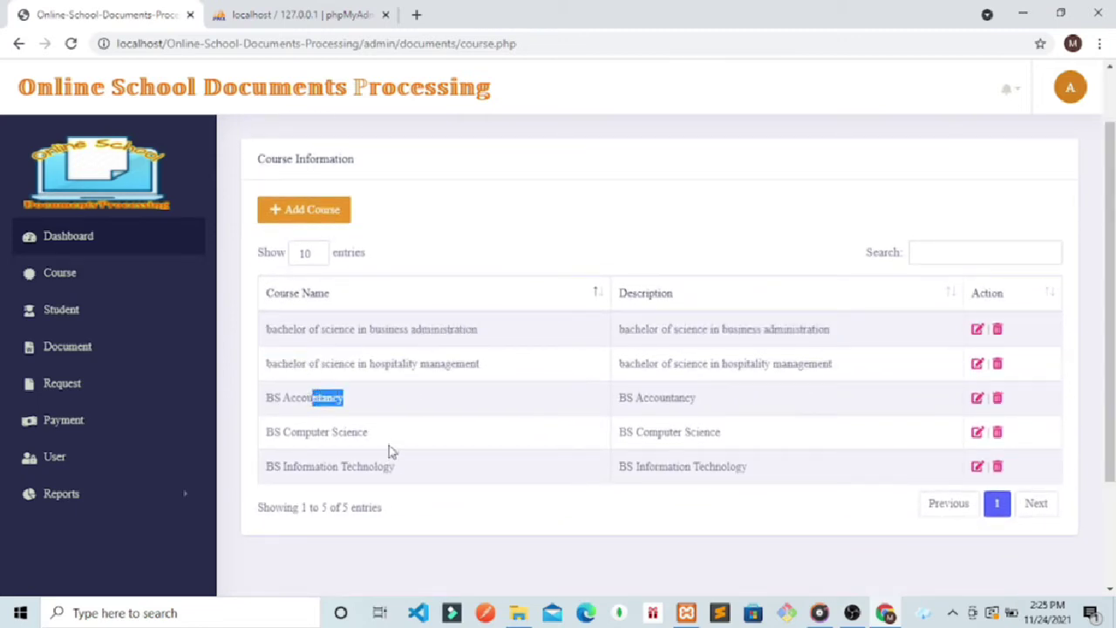
drag(398, 465, 273, 442)
click(426, 503)
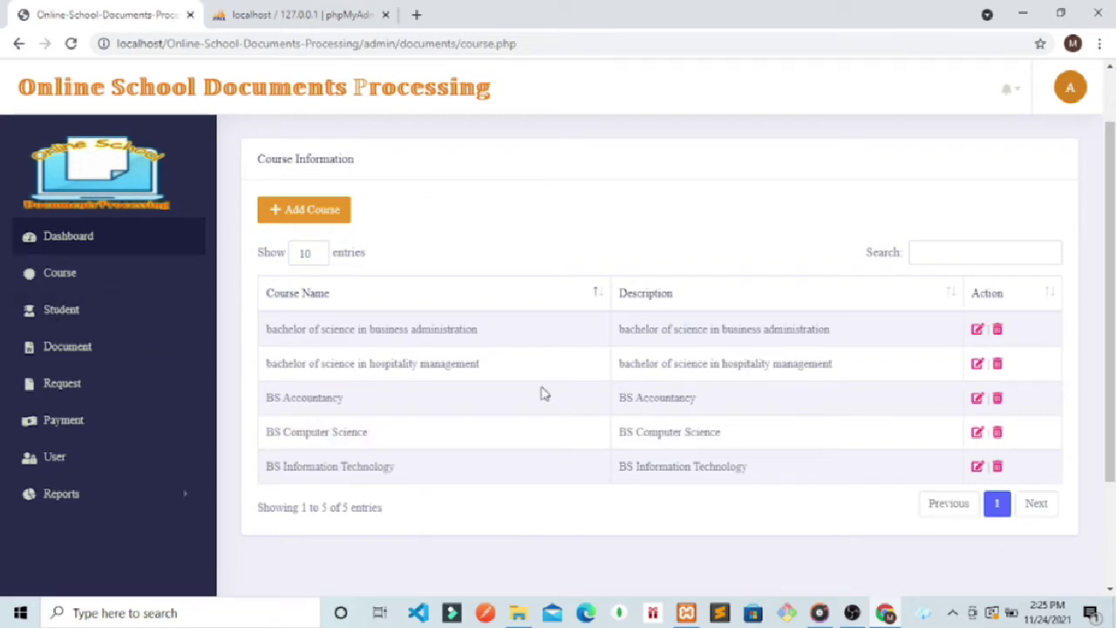
drag(471, 358, 340, 329)
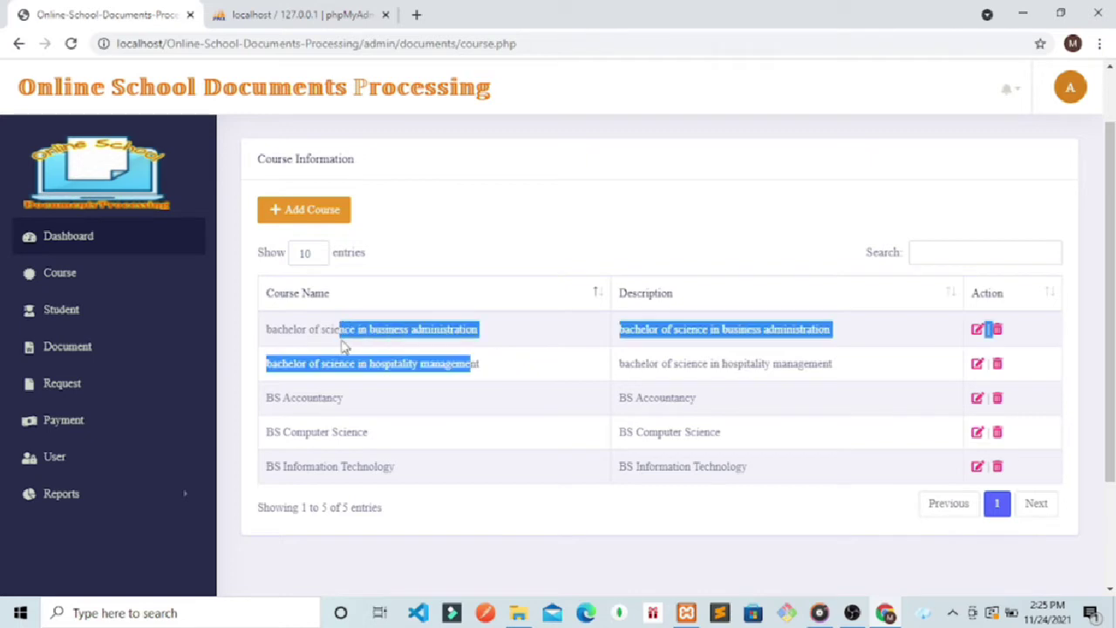
click(46, 314)
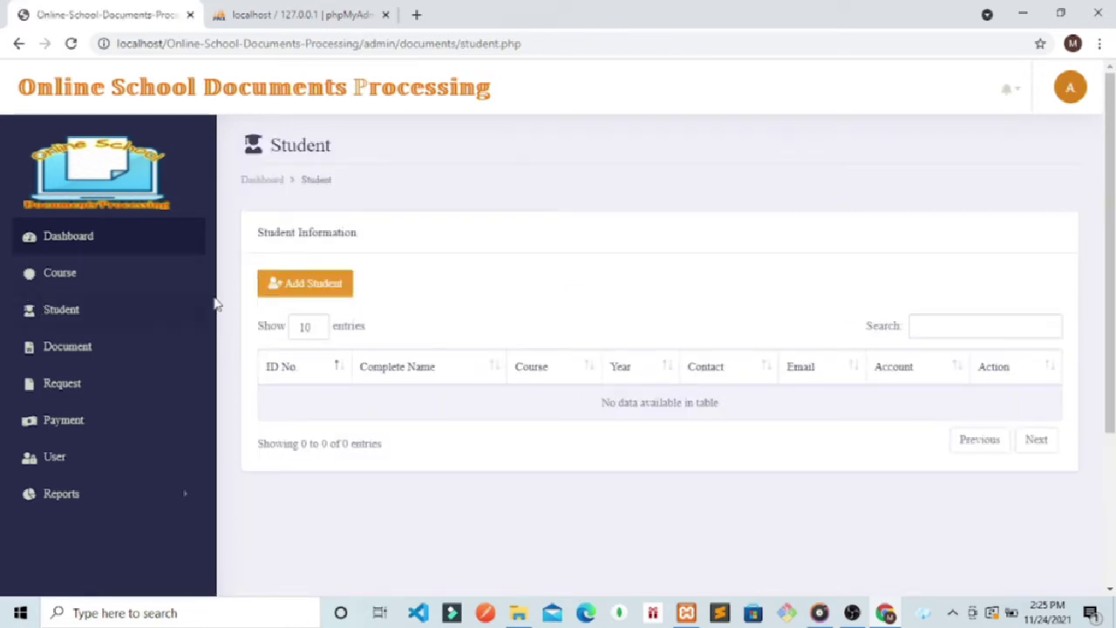
Step: Open the Add Student form and view the Course dropdown options without choosing one
click(279, 290)
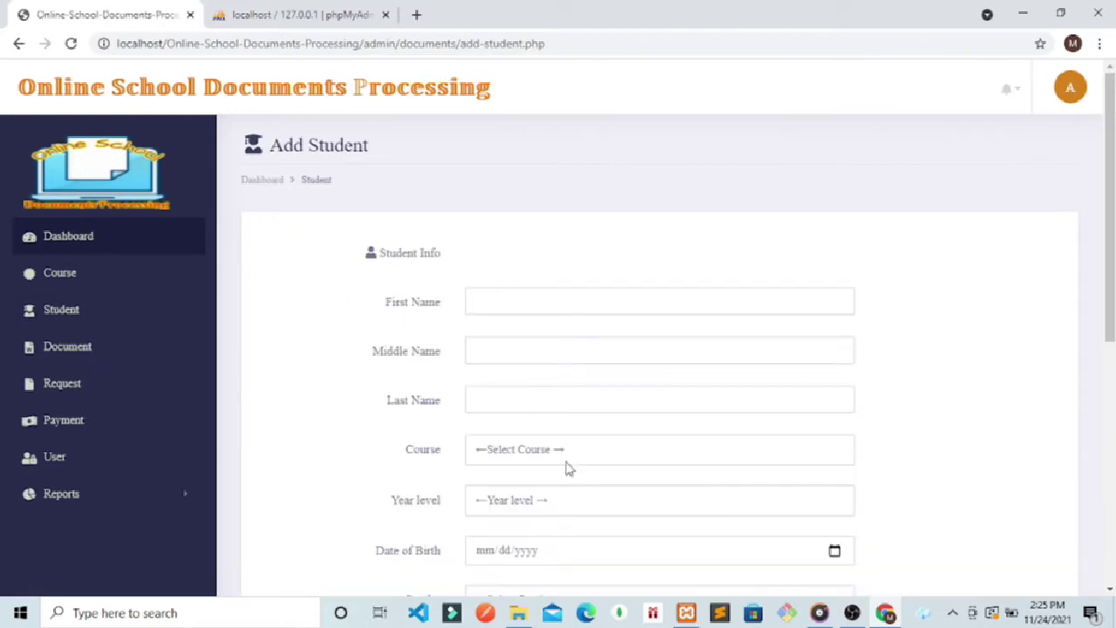
click(568, 454)
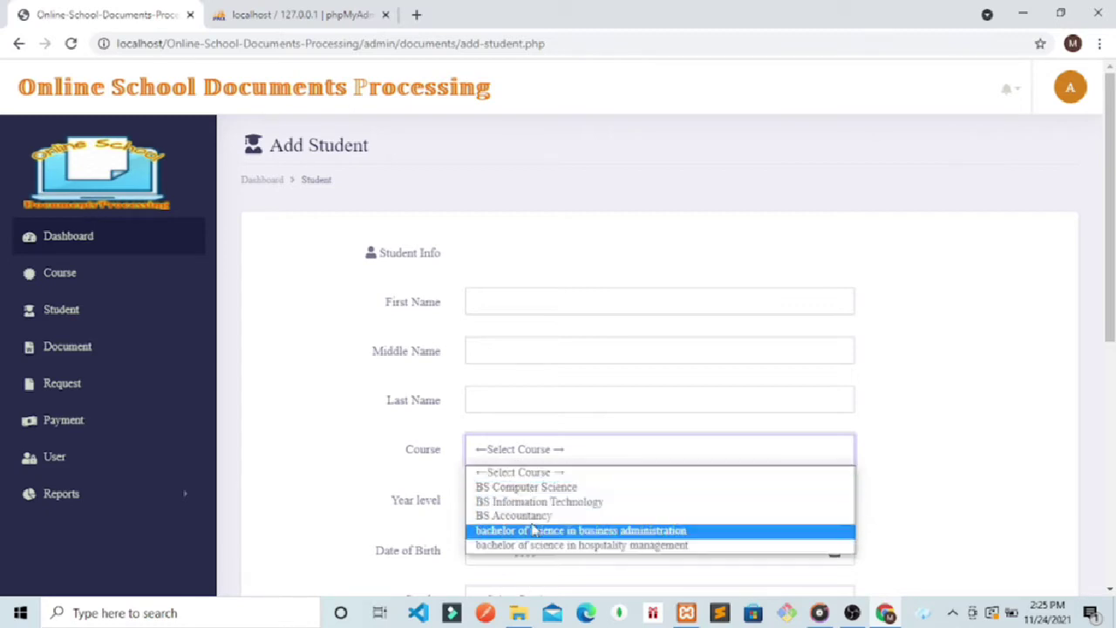
click(1005, 359)
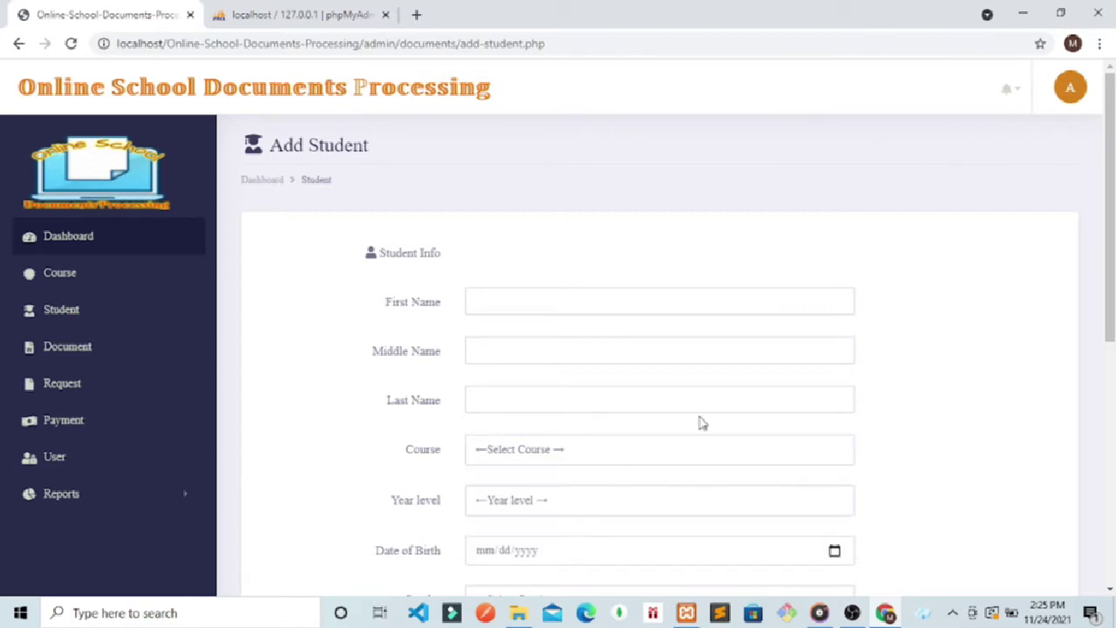
click(504, 450)
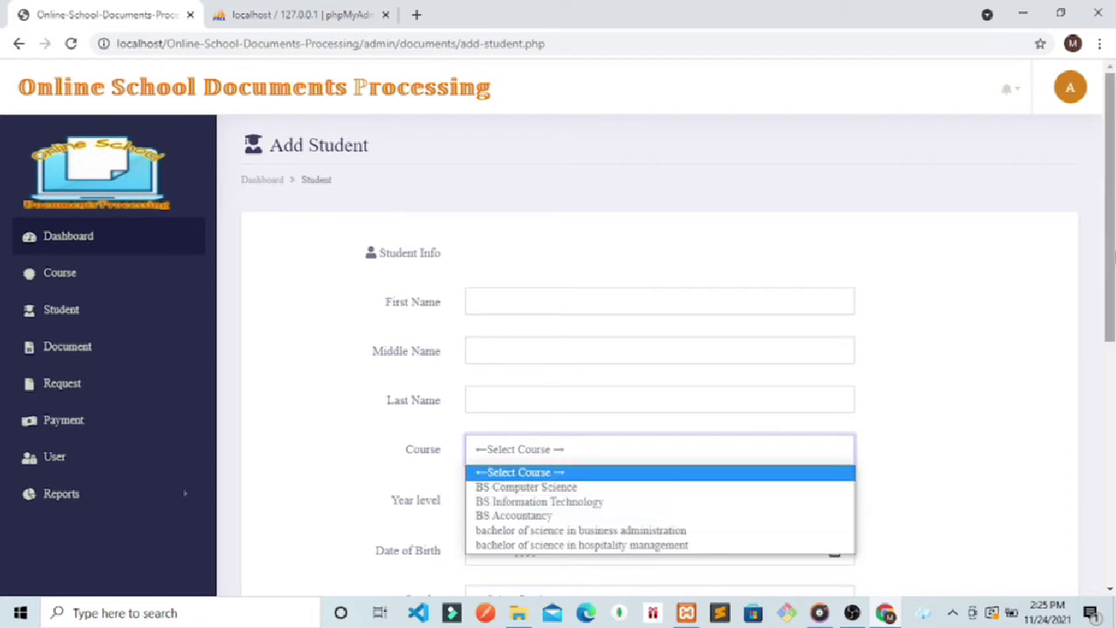
drag(1111, 252, 1111, 312)
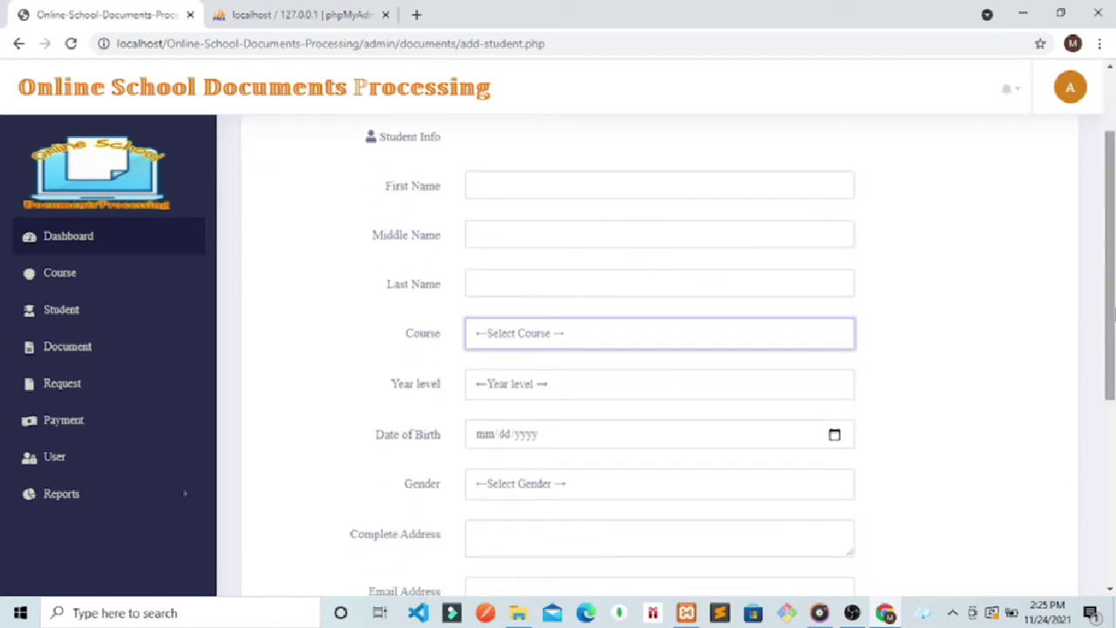
Step: Enter the new student's first, middle and last names
click(511, 192)
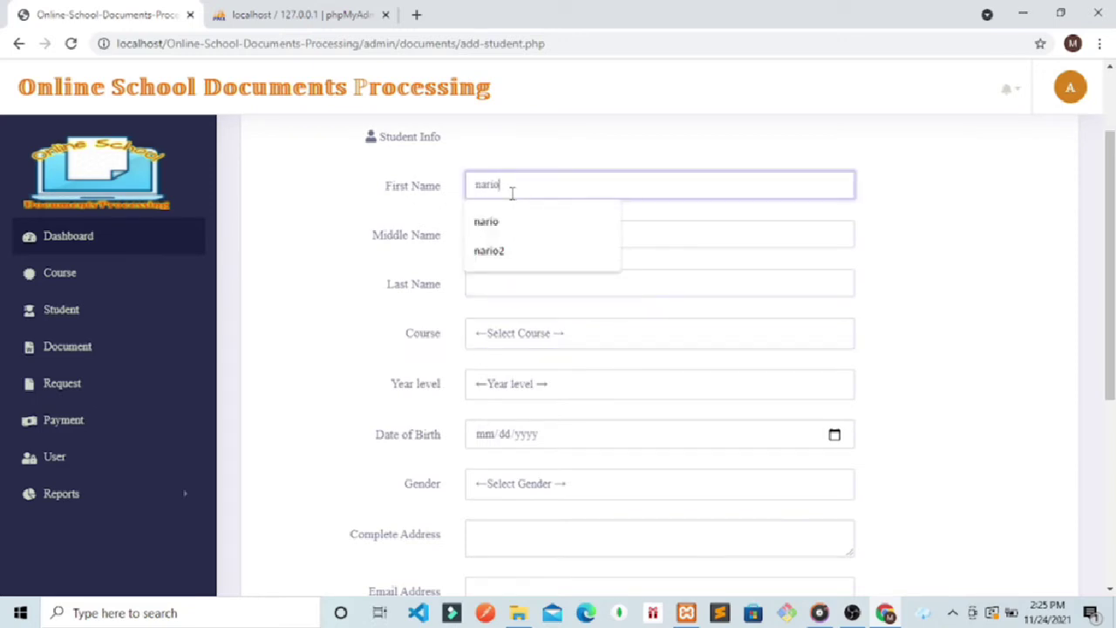
key(Escape)
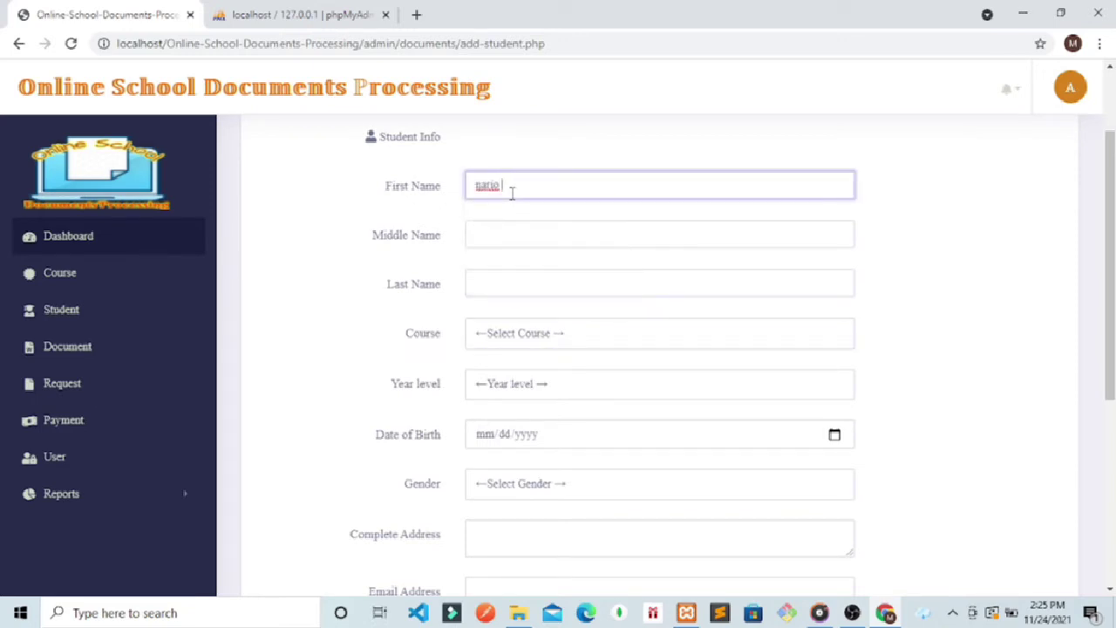
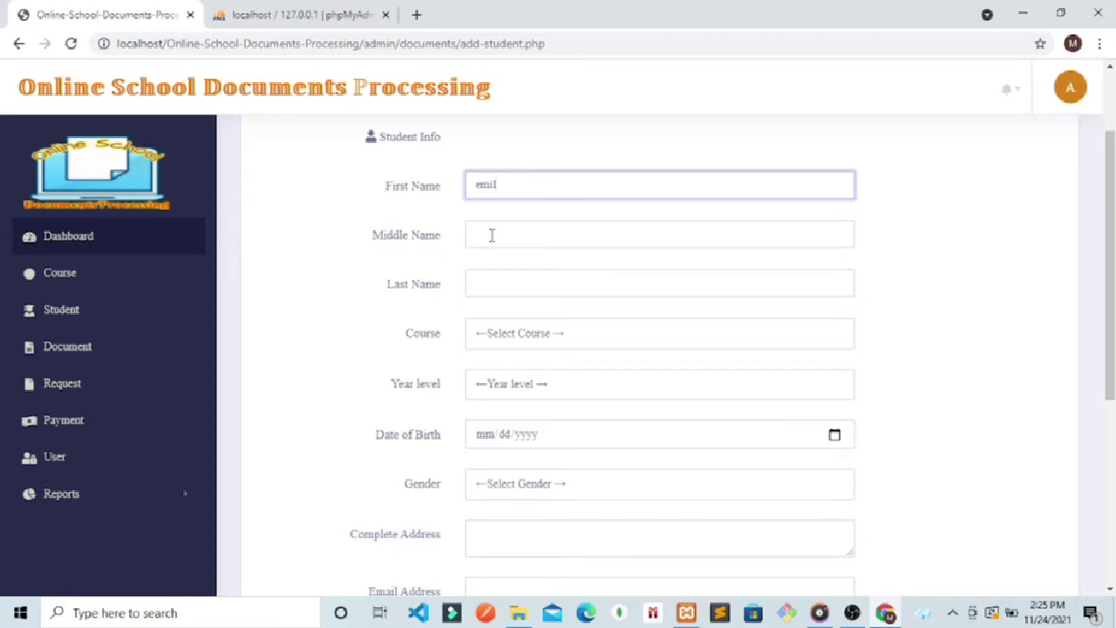
click(490, 235)
text(l)
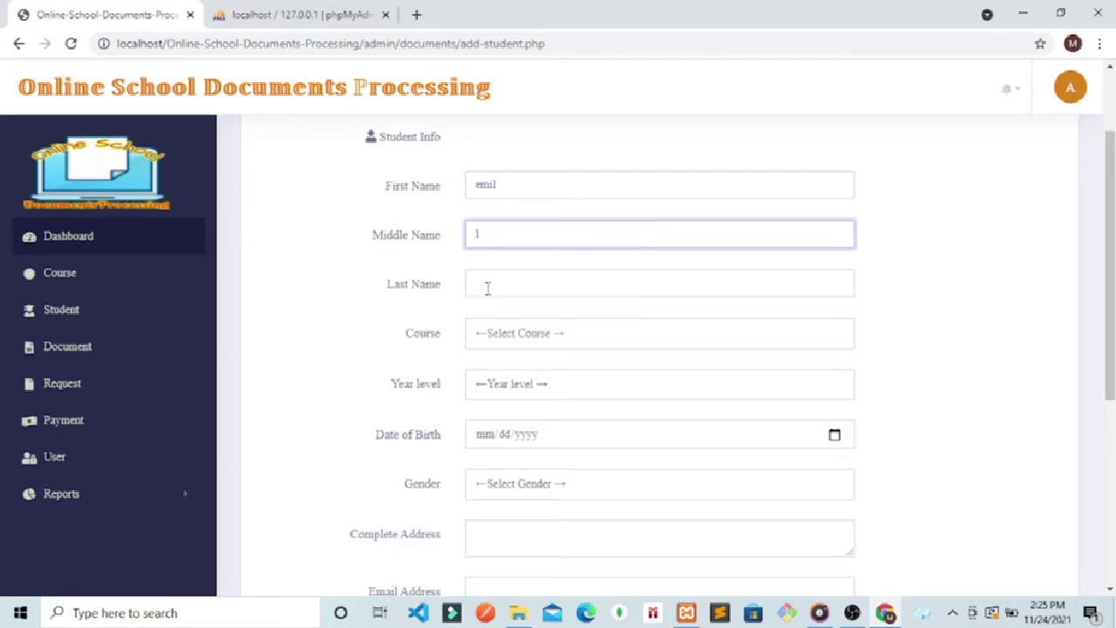
click(486, 286)
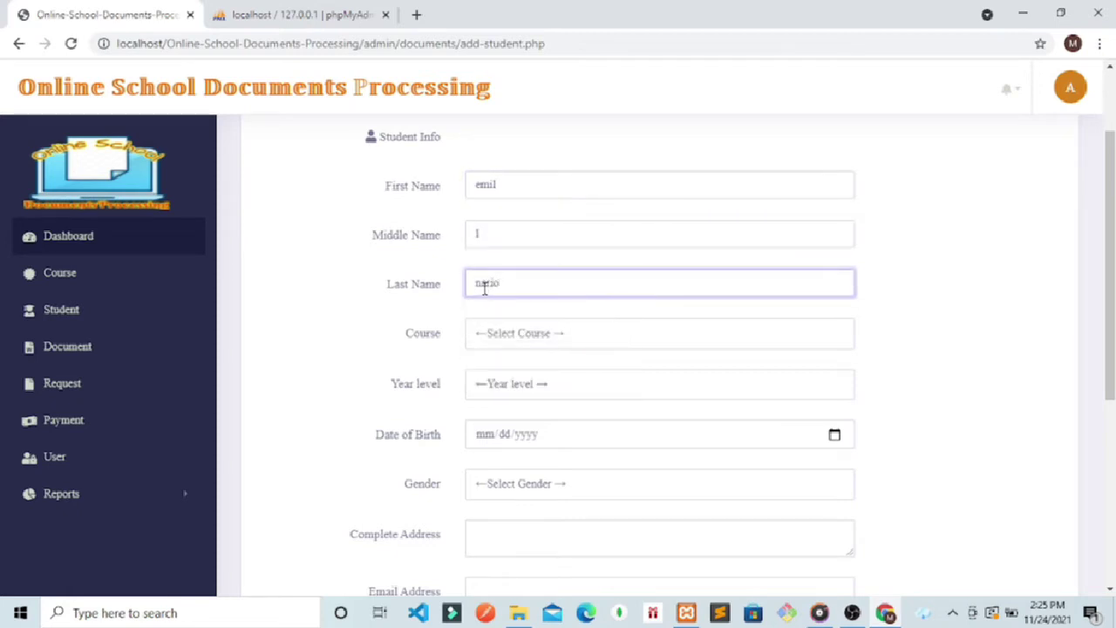
Step: Choose course BS Information Technology, 3rd Year, and birth date 11/24/2021
click(529, 344)
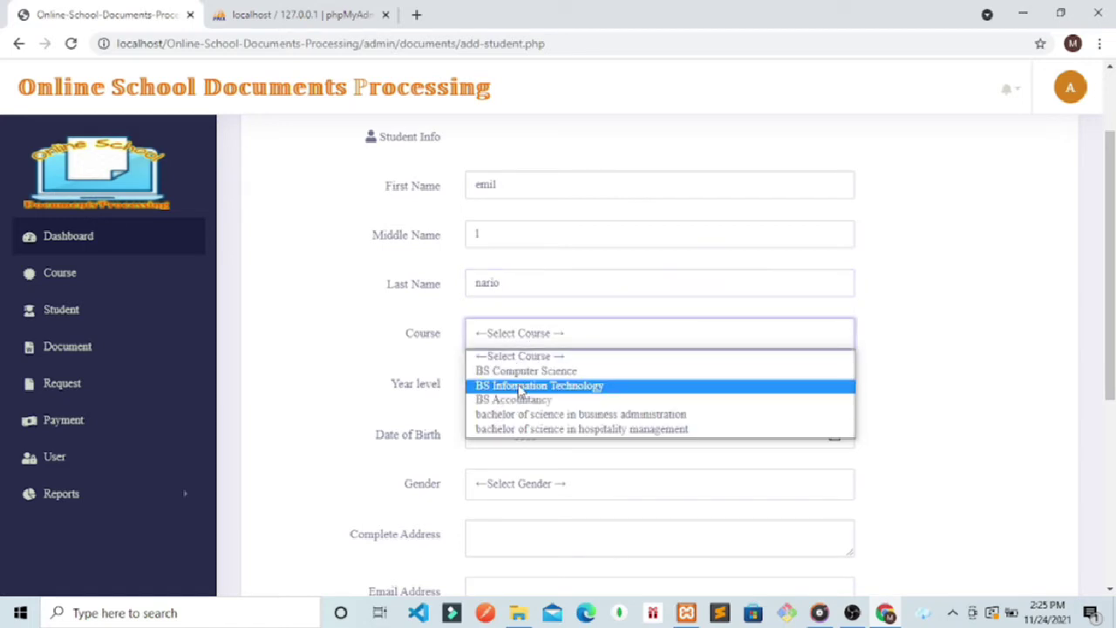
click(519, 390)
click(501, 385)
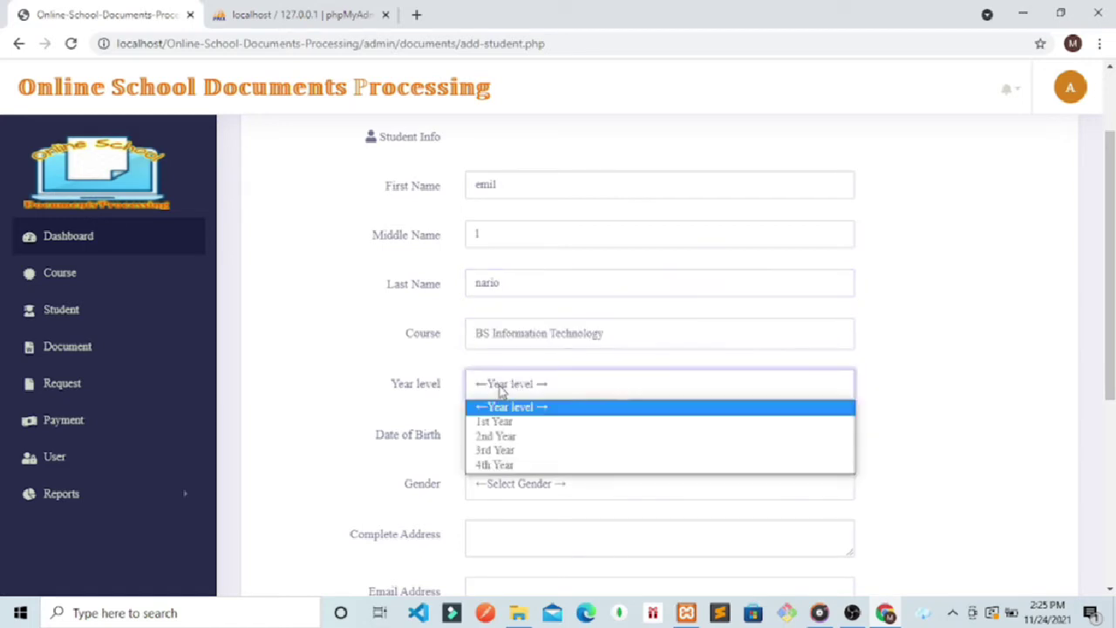
click(485, 455)
click(584, 435)
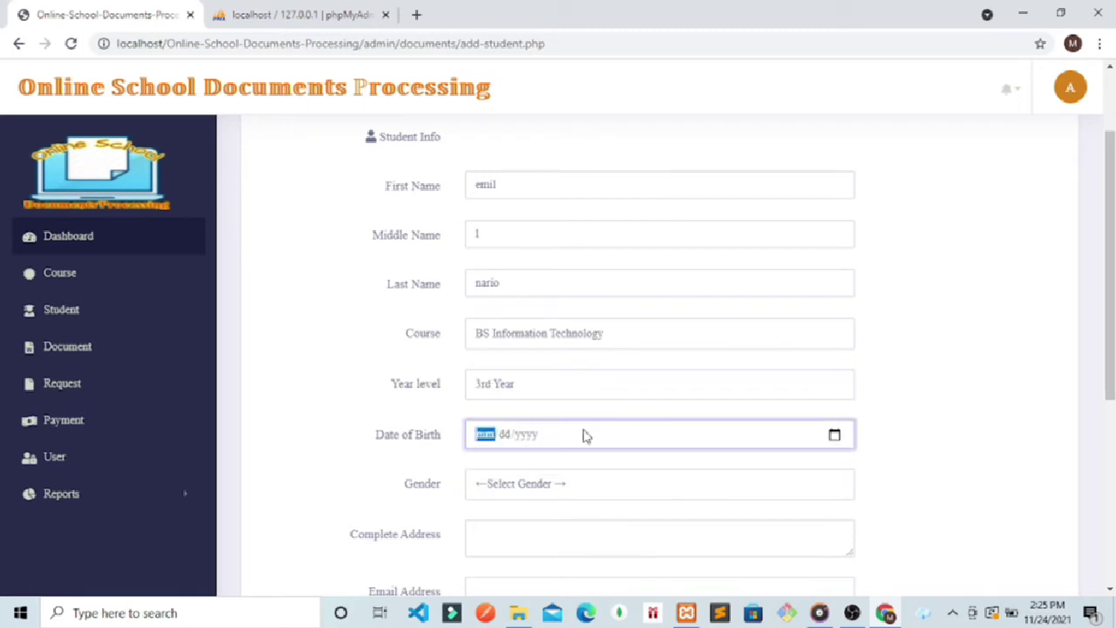
click(833, 441)
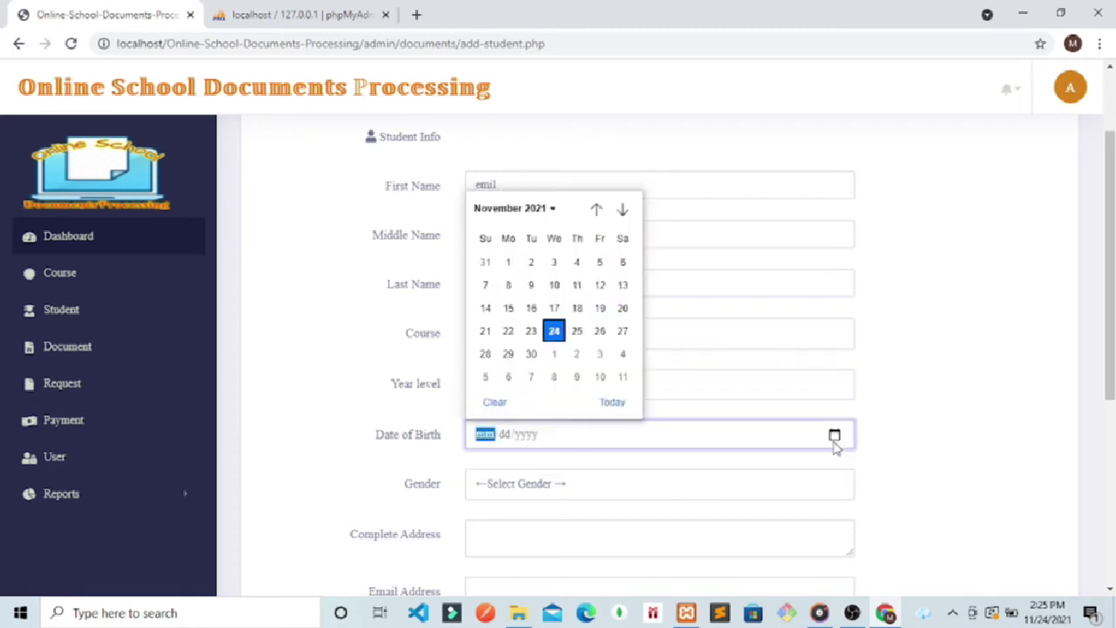
click(553, 332)
scroll(600, 410, down, 3)
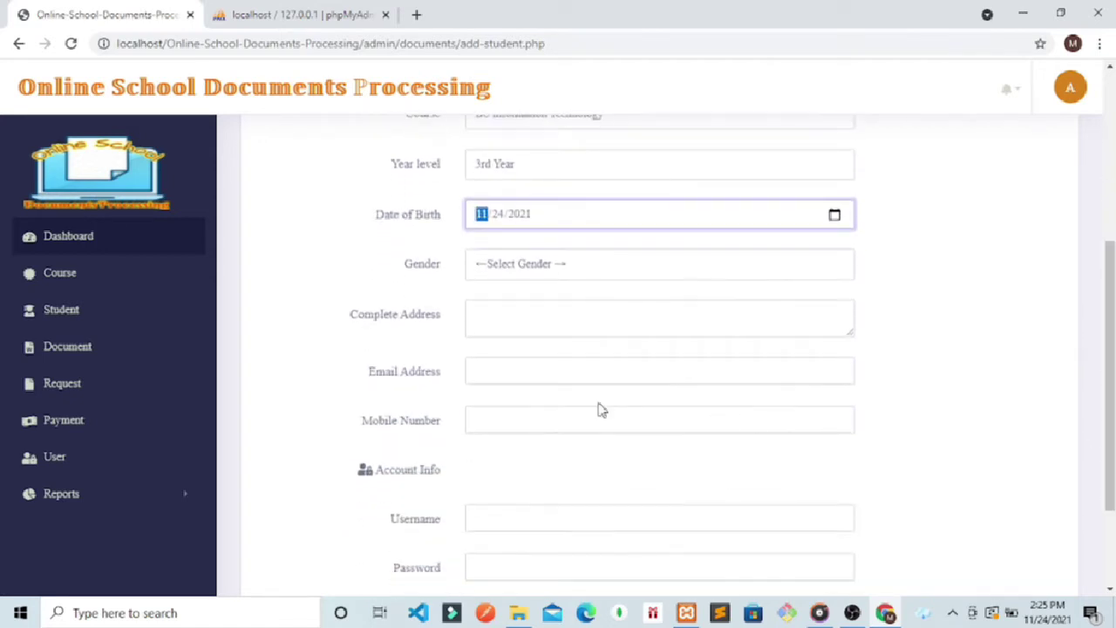
Step: Fill in the student's complete address, e-mail address and mobile number
click(544, 323)
text(#)
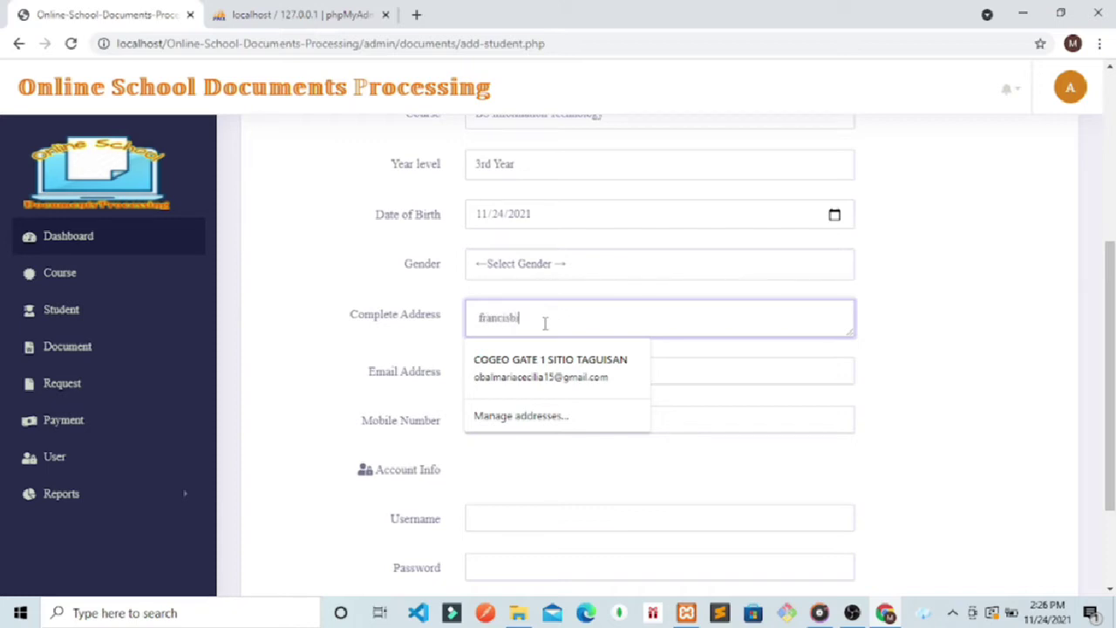
text(rancisville mambugan a)
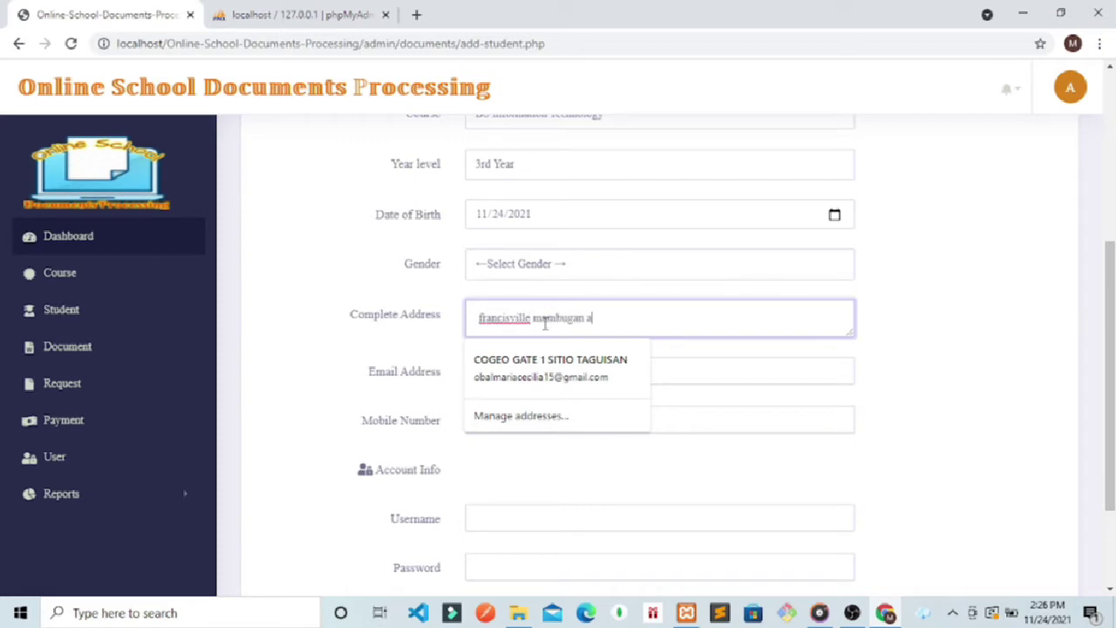
text(tipolo city)
click(707, 368)
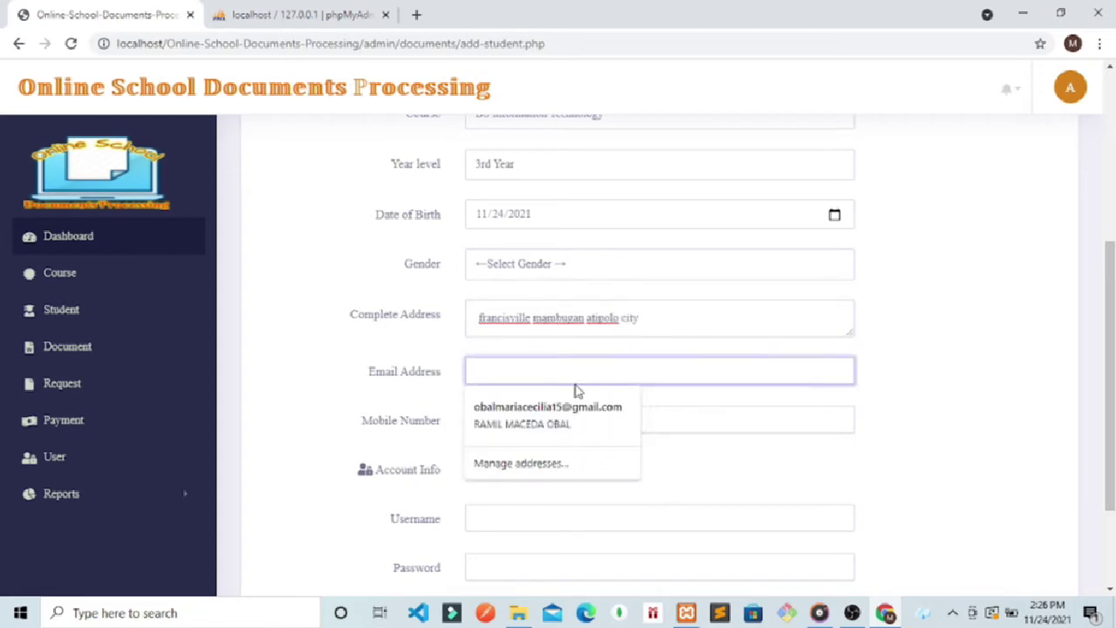
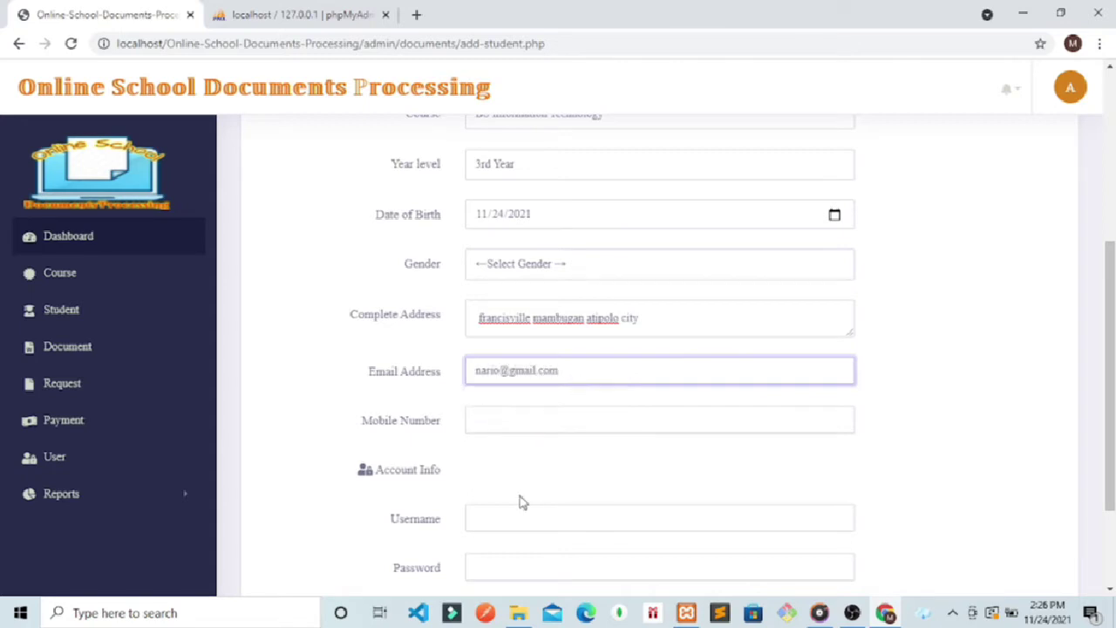
click(516, 413)
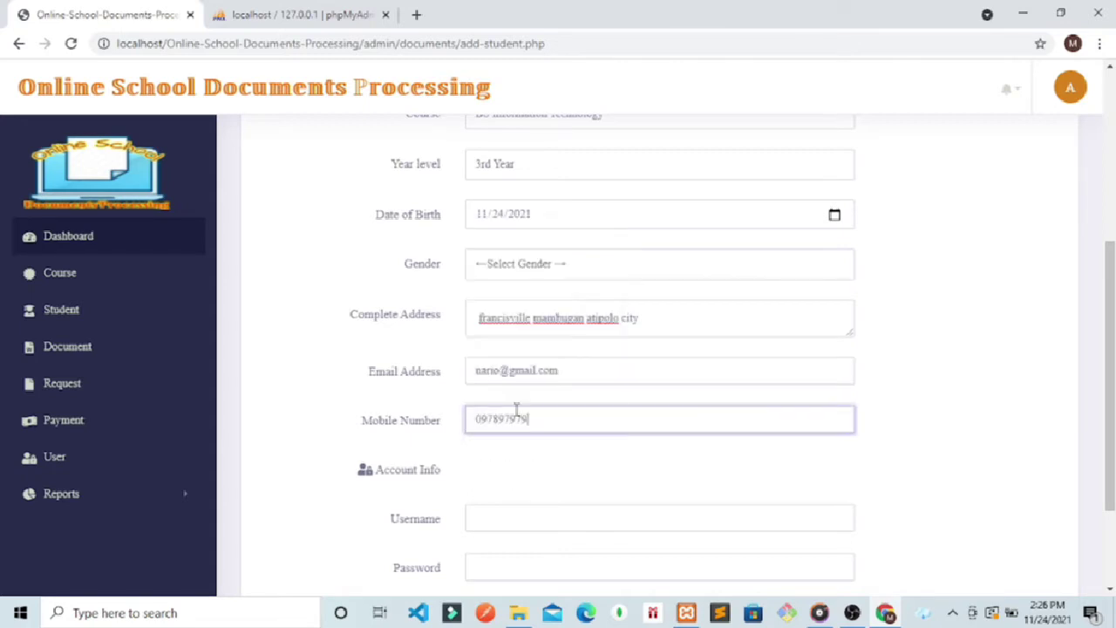
Step: Enter the account username and password, then submit the student form
click(496, 521)
text(nario)
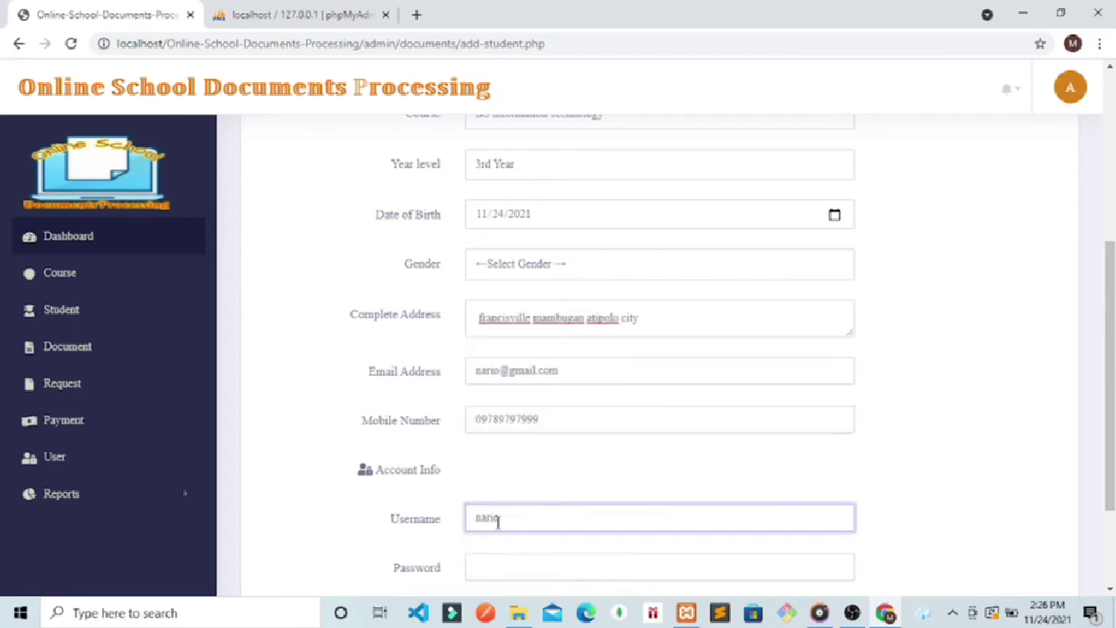
click(908, 466)
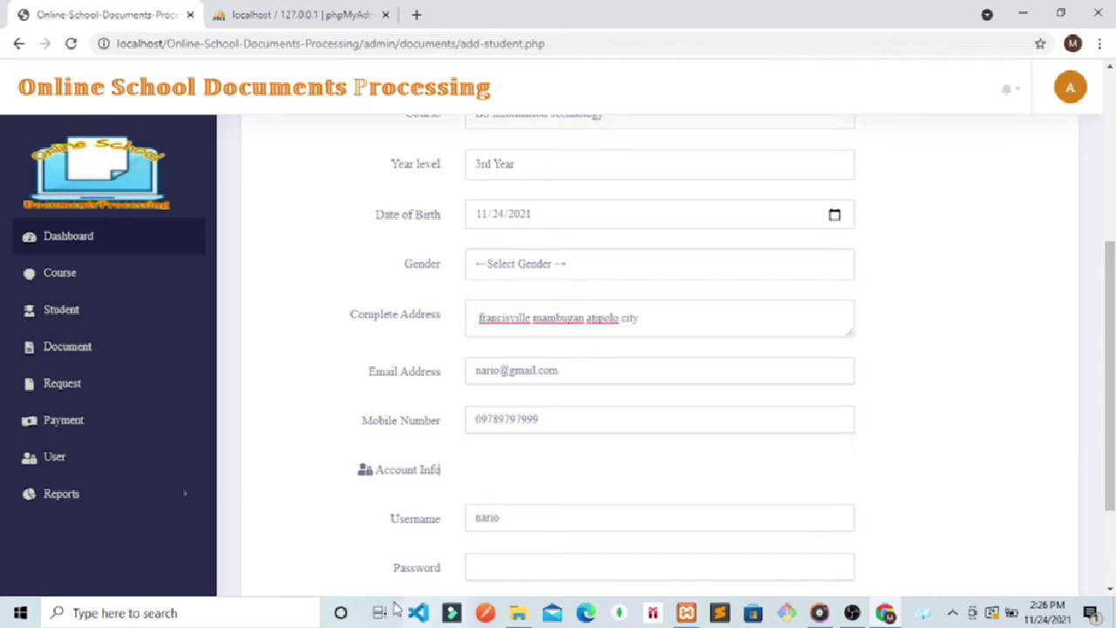
click(531, 564)
text(nario123)
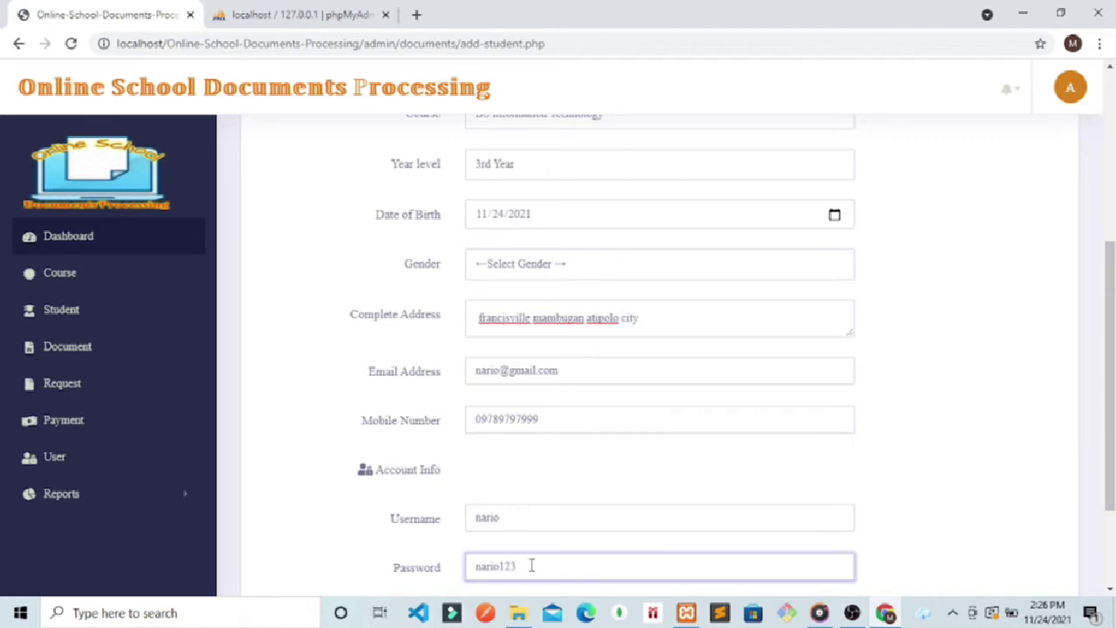
drag(1109, 375, 1110, 448)
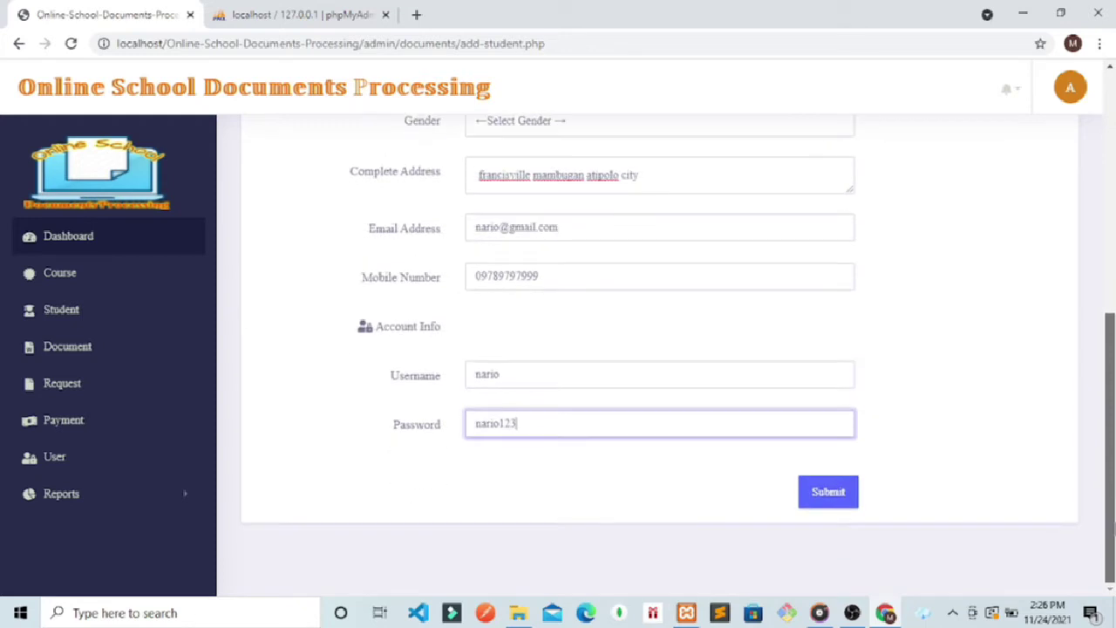
click(827, 492)
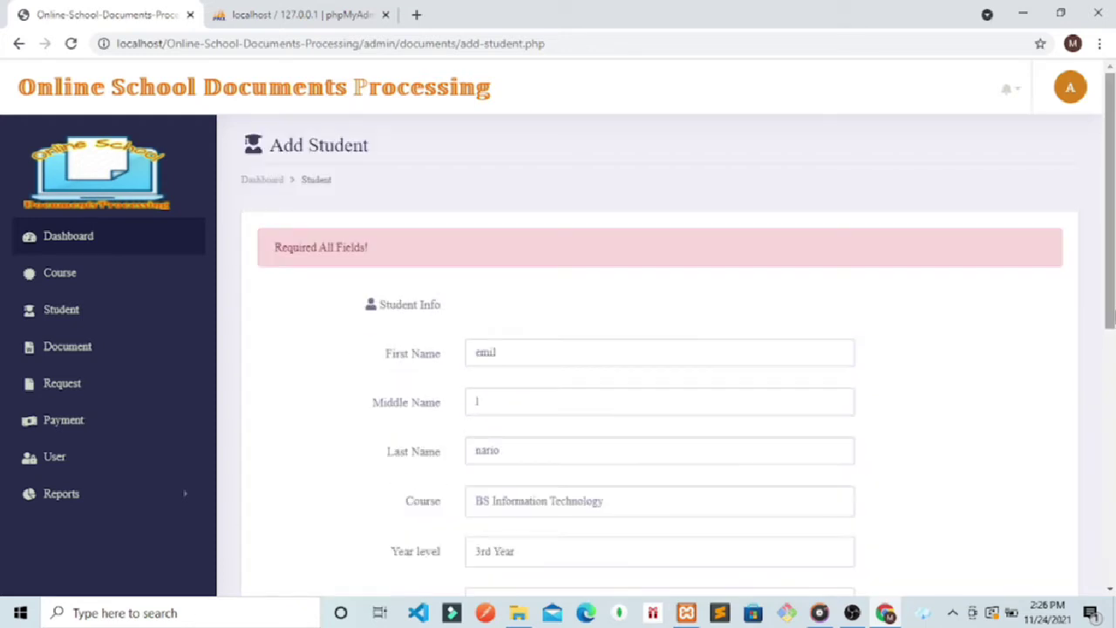
Step: Set the gender to Male and resubmit the Add Student form
click(1112, 357)
scroll(1112, 370, down, 1)
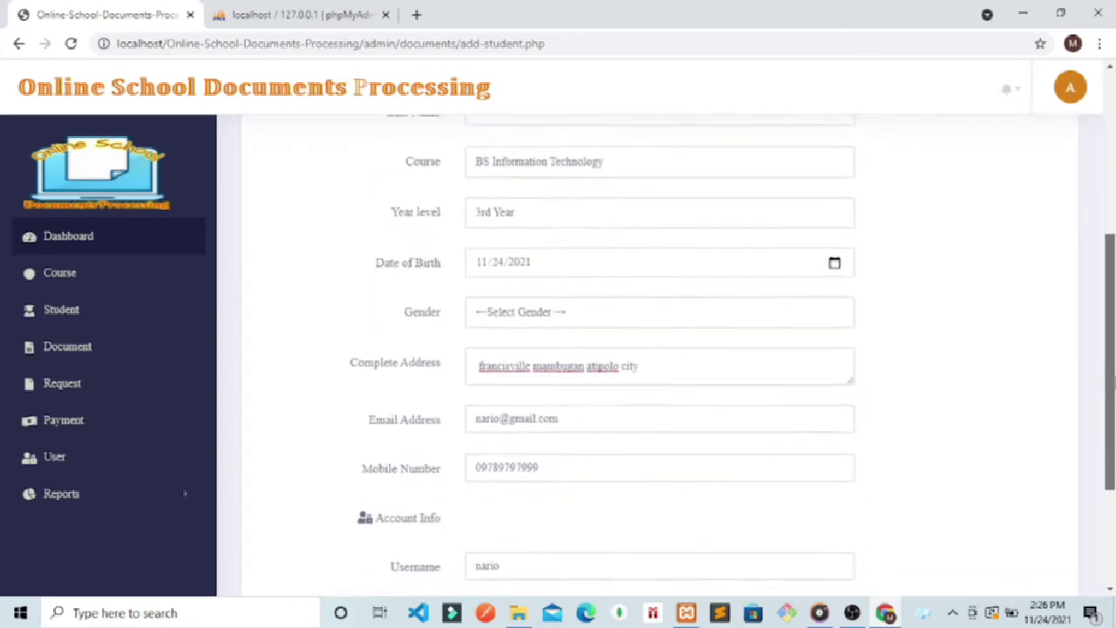
click(511, 306)
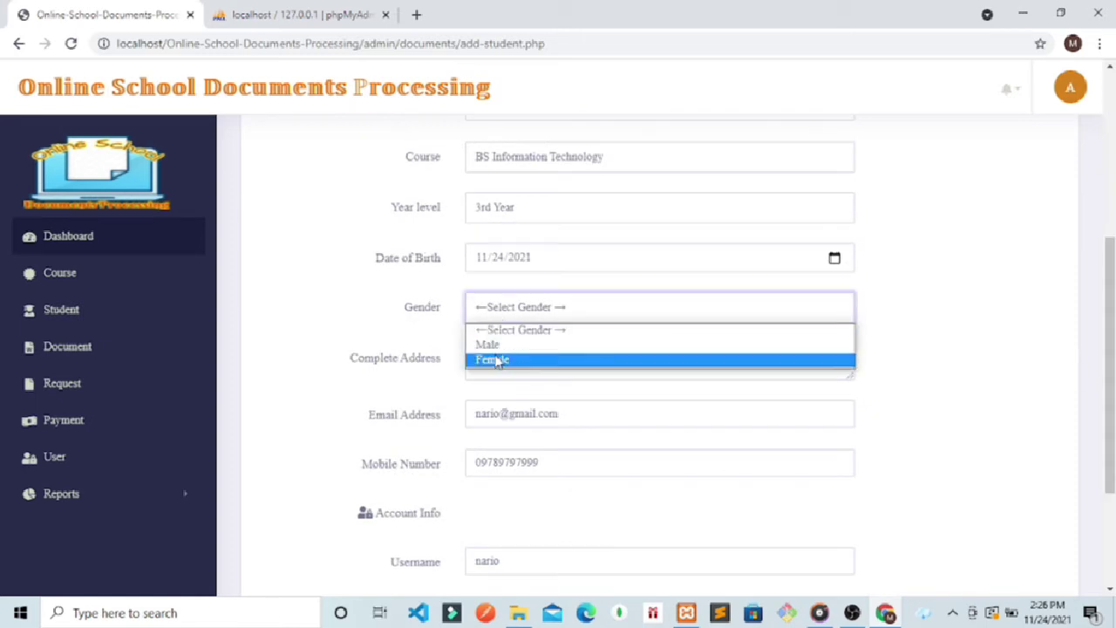
click(496, 348)
scroll(663, 392, down, 2)
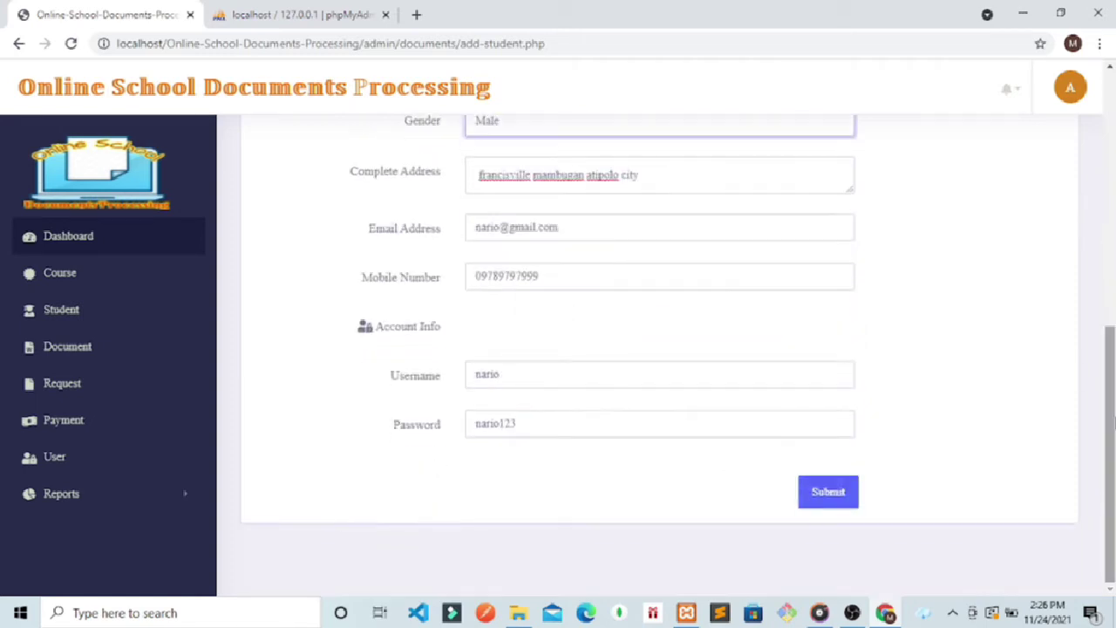
click(819, 495)
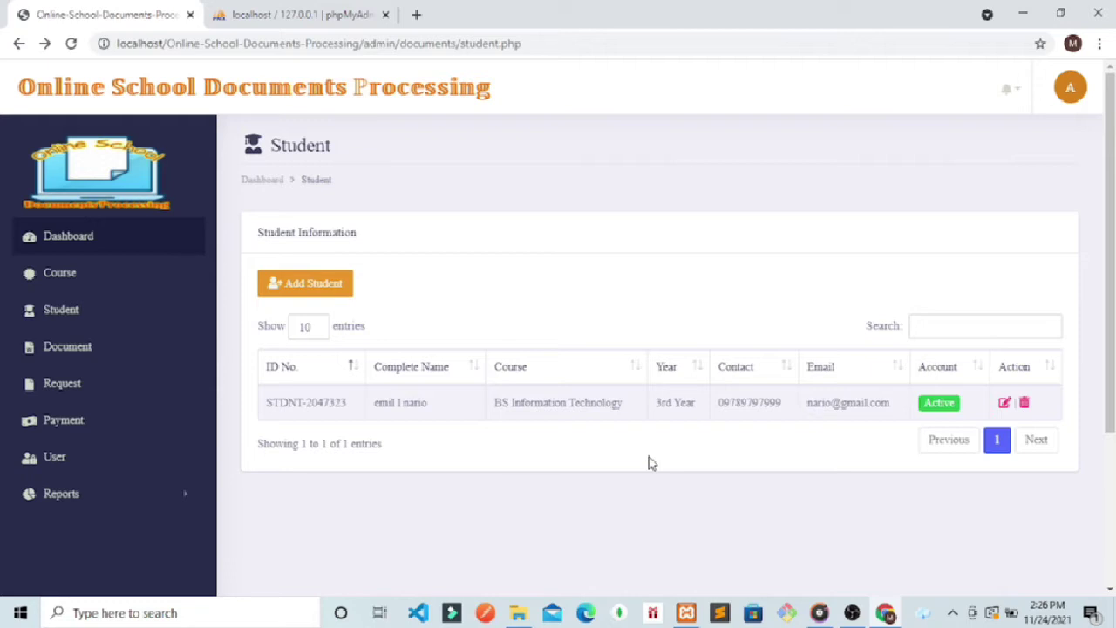
Step: Start another new student and enter their first, middle and last names
click(296, 299)
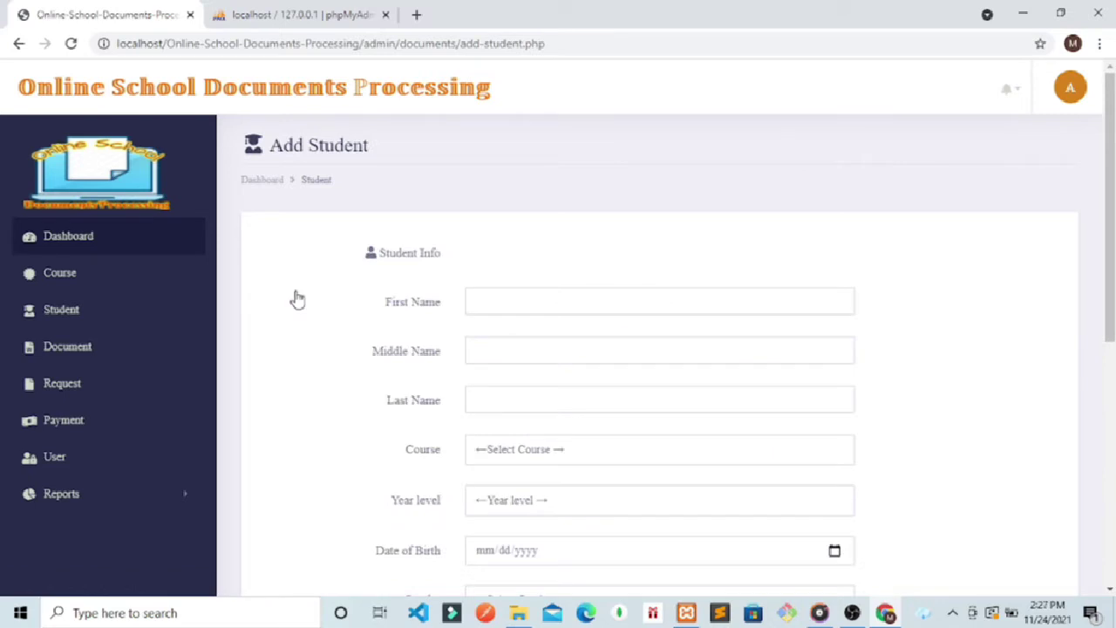
click(475, 305)
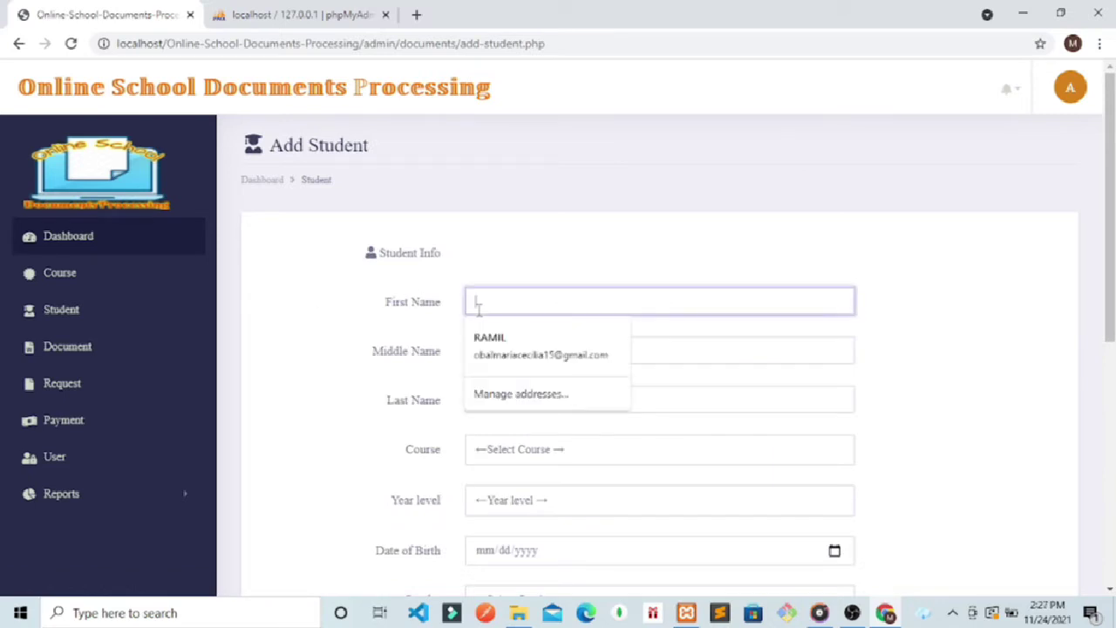
text(cecinda)
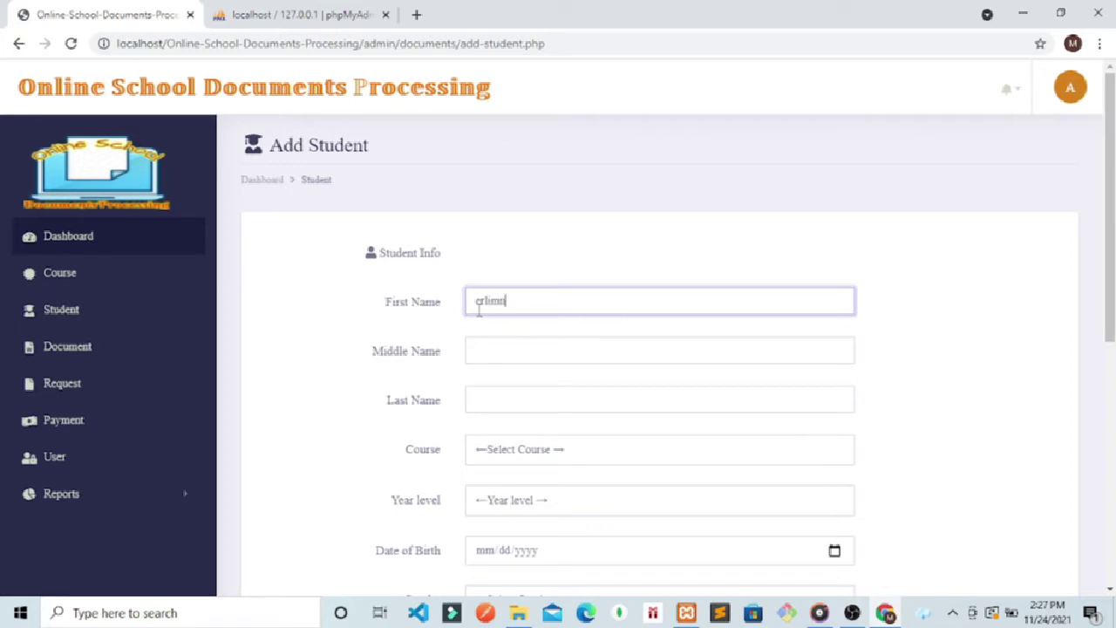
key(BackSpace)
key(BackSpace)
key(BackSpace)
click(486, 346)
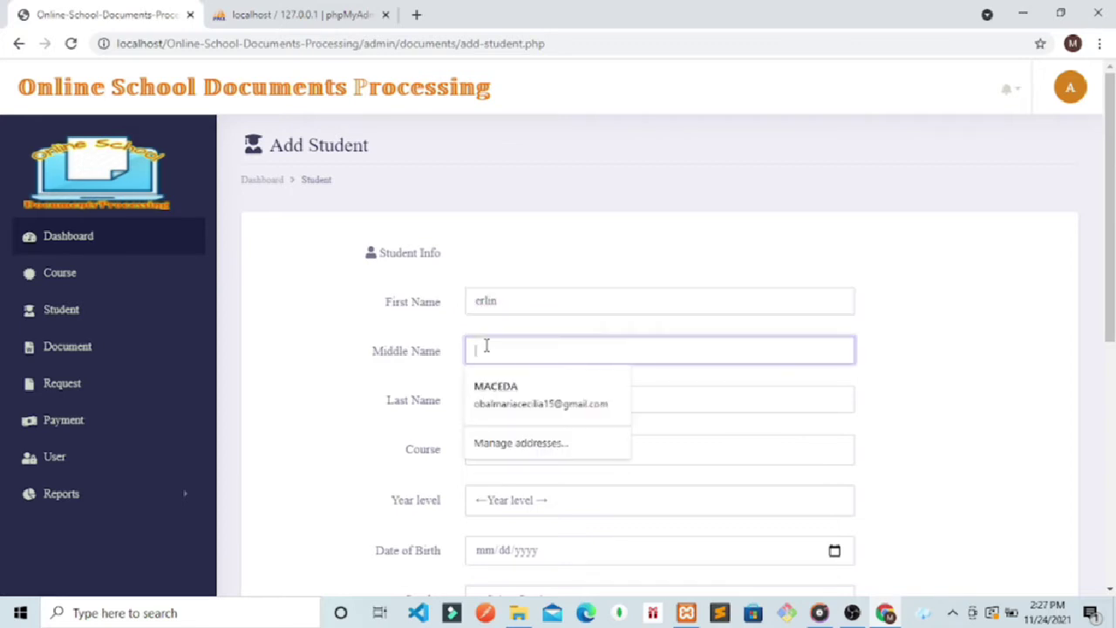
text(a)
click(484, 400)
text(ome)
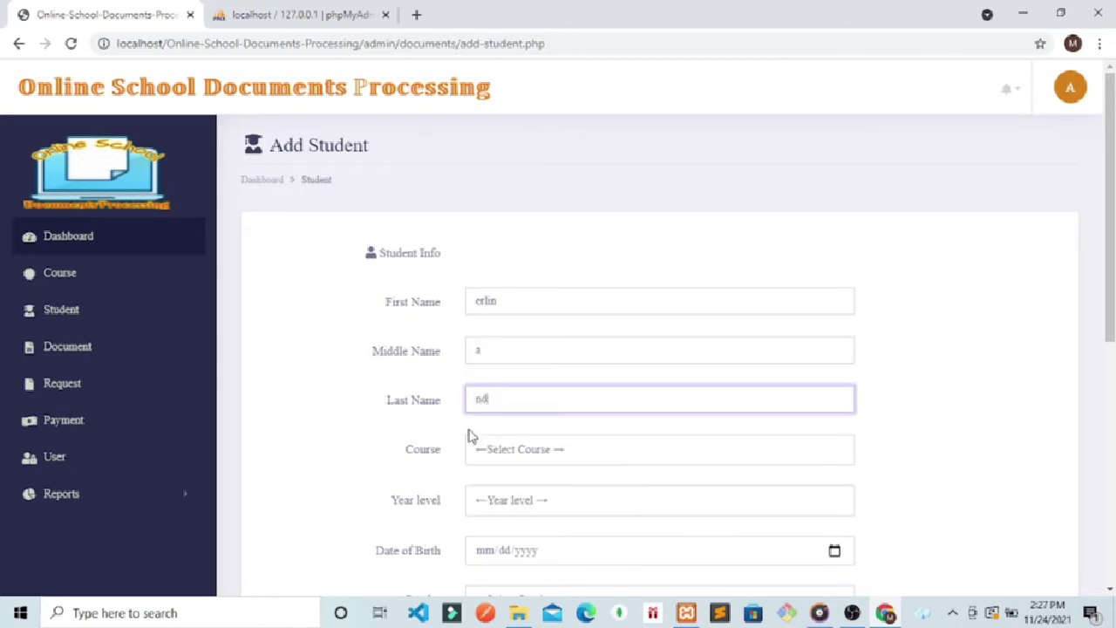
text(ia)
Step: Pick BS Computer Science as the course and 4th Year as the year level
click(652, 450)
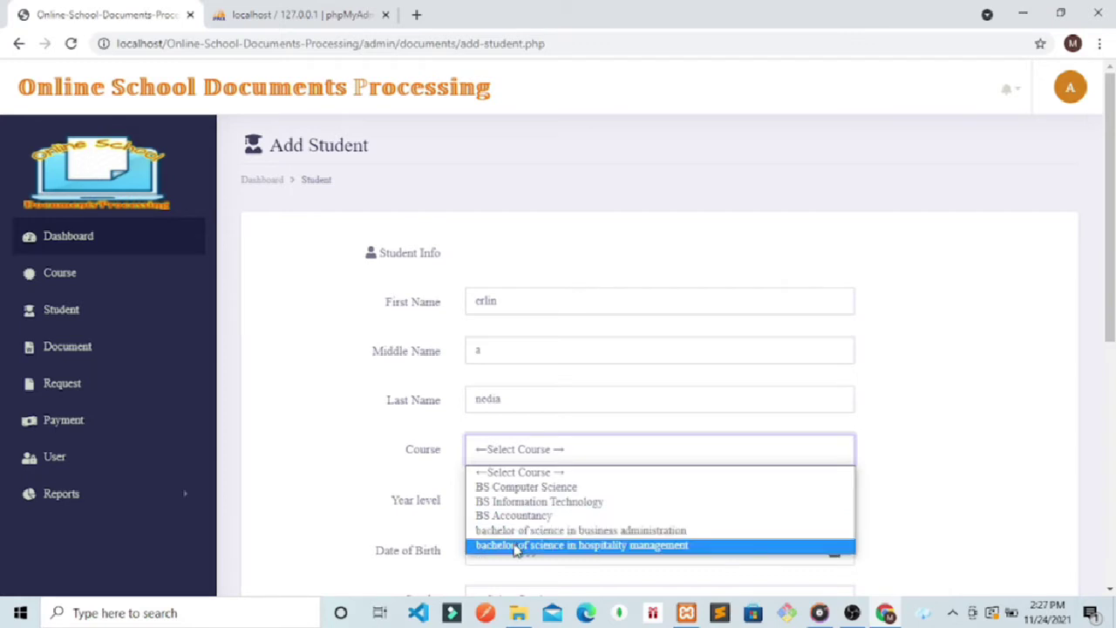
click(518, 488)
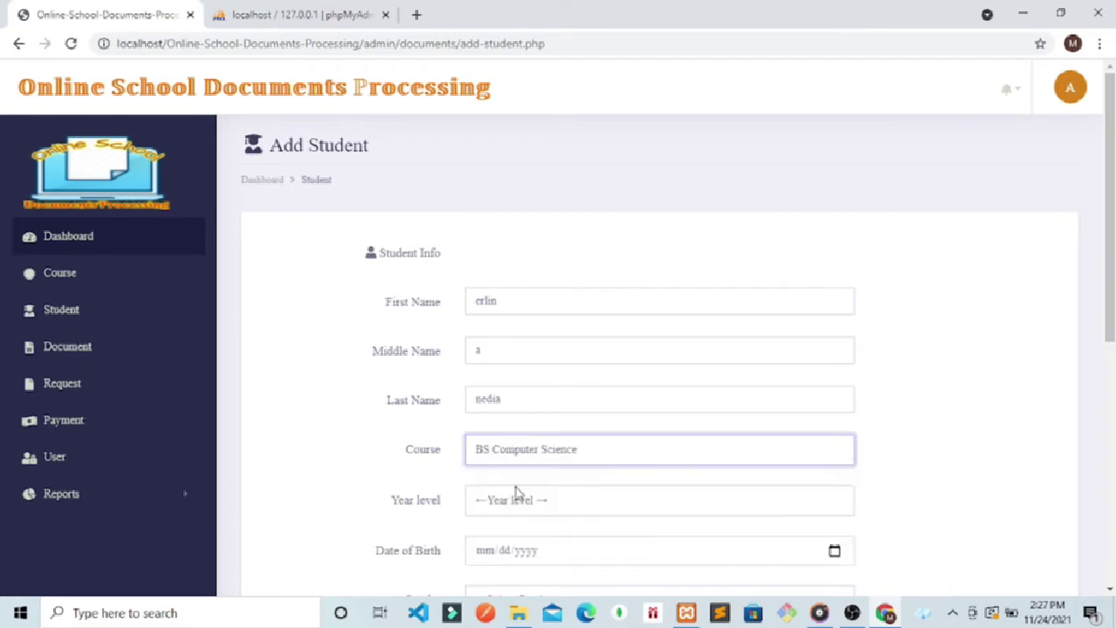
click(515, 497)
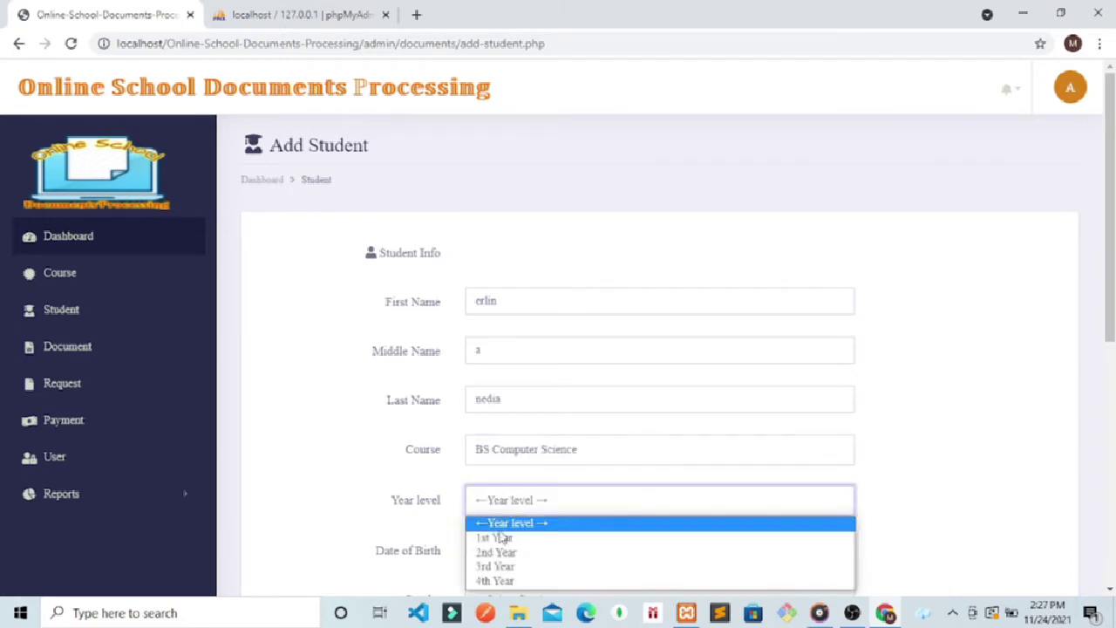
click(494, 581)
drag(1110, 223, 1111, 392)
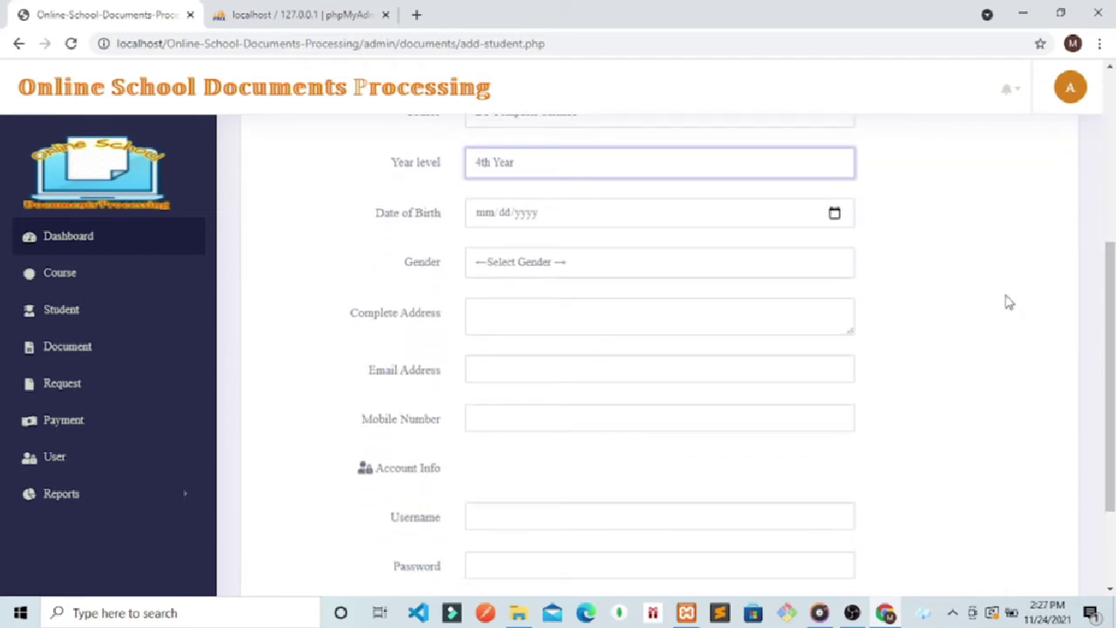
Step: Set the birth date to 02/20/2021 and fill in the complete address
click(832, 214)
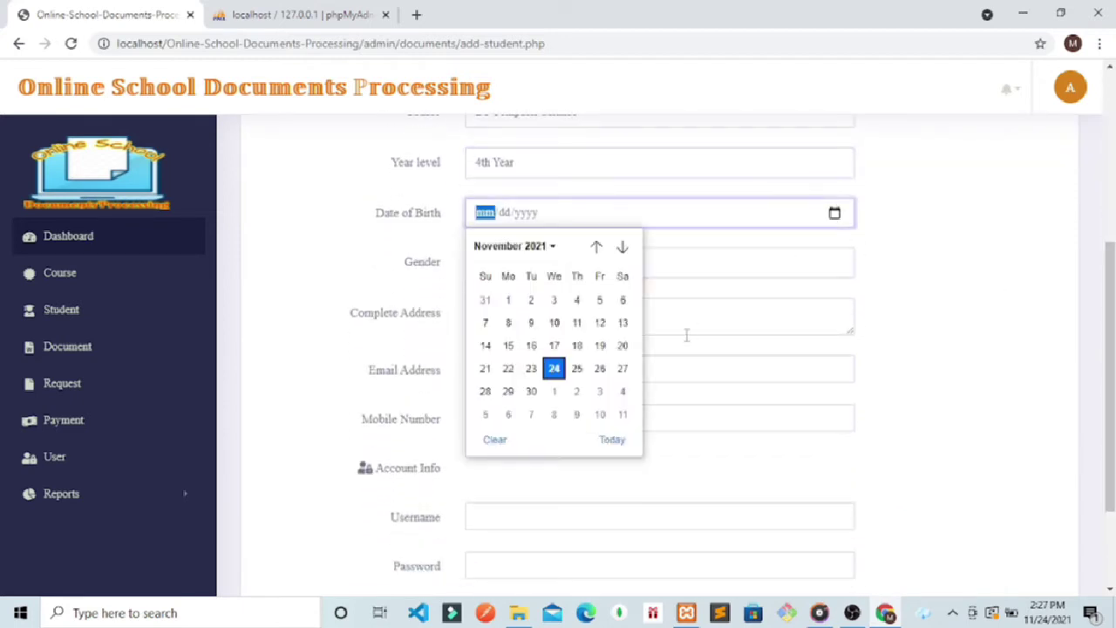
click(549, 247)
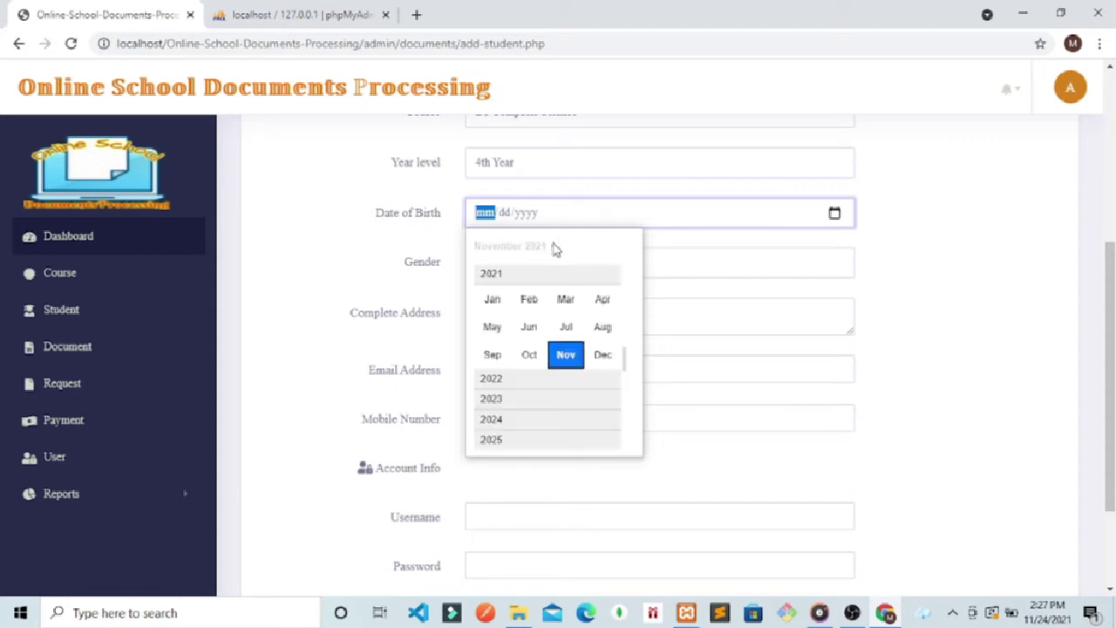
click(530, 300)
click(622, 345)
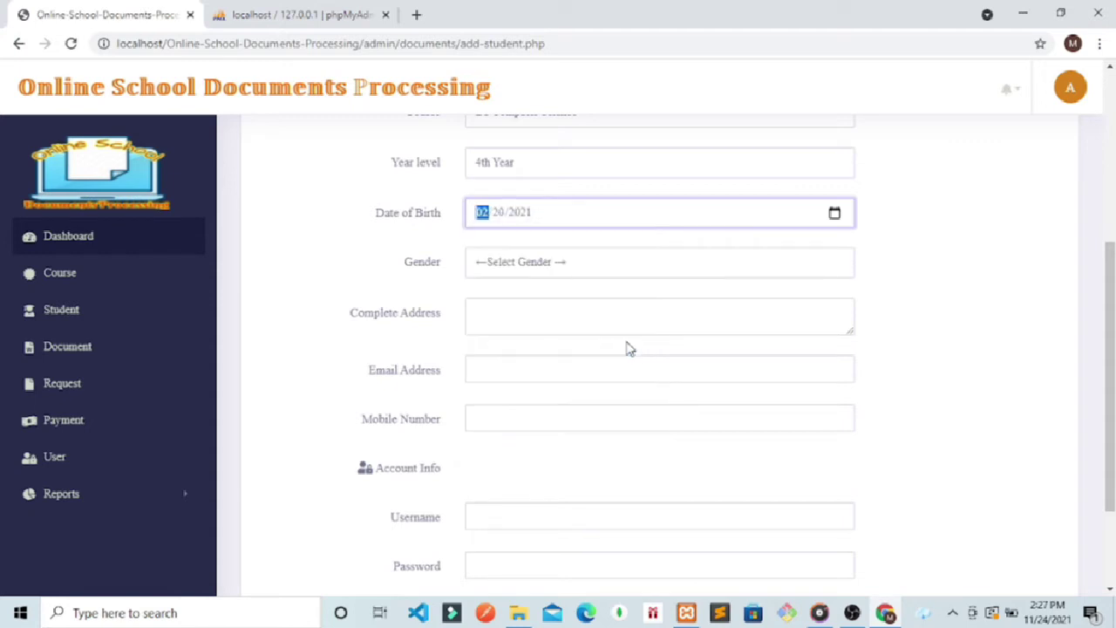
click(661, 329)
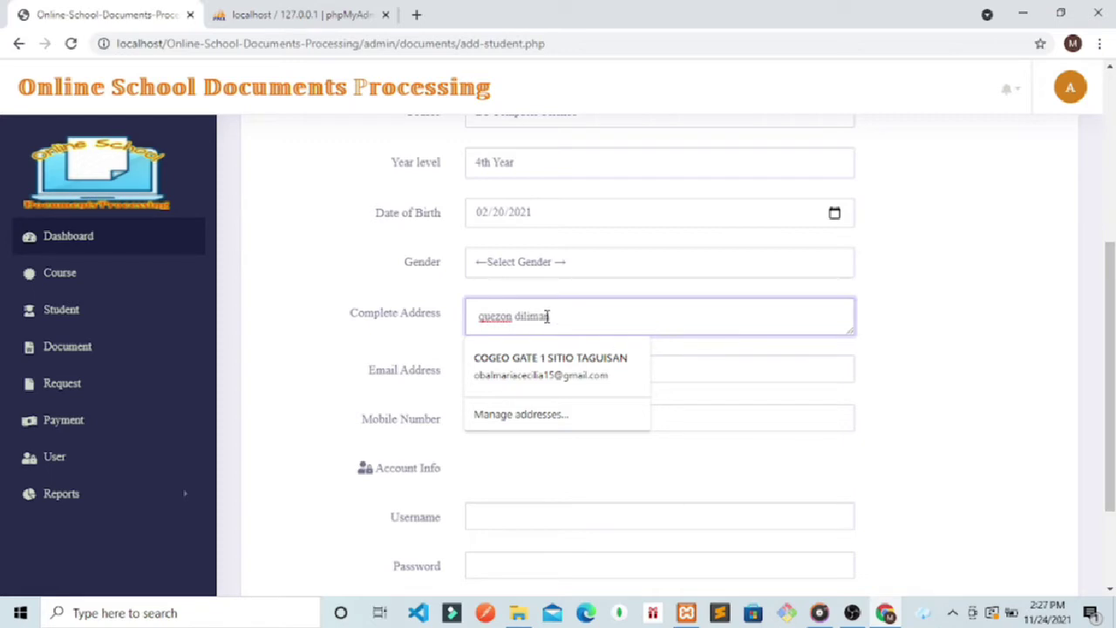
click(339, 344)
Step: Enter the e-mail, mobile number, username and password, then submit the form
click(527, 367)
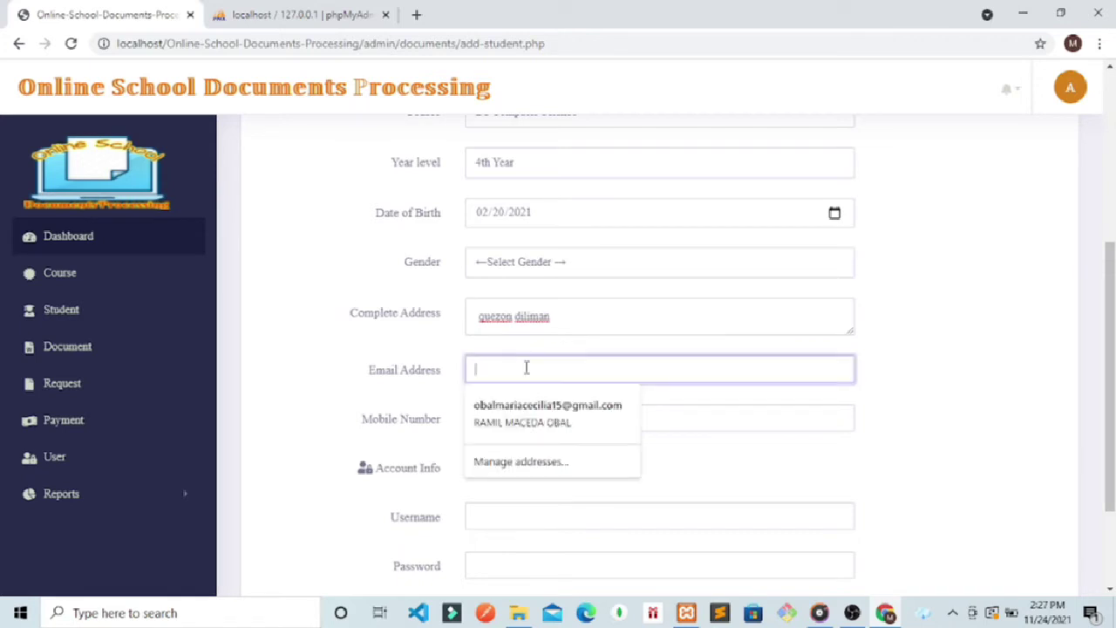
text(nedis)
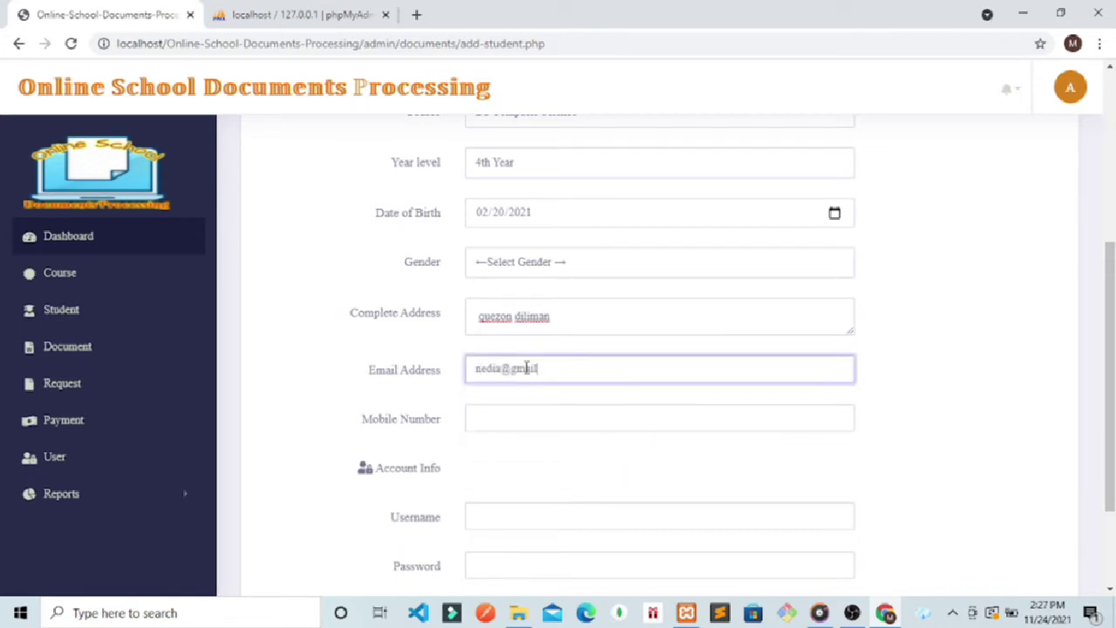
click(507, 422)
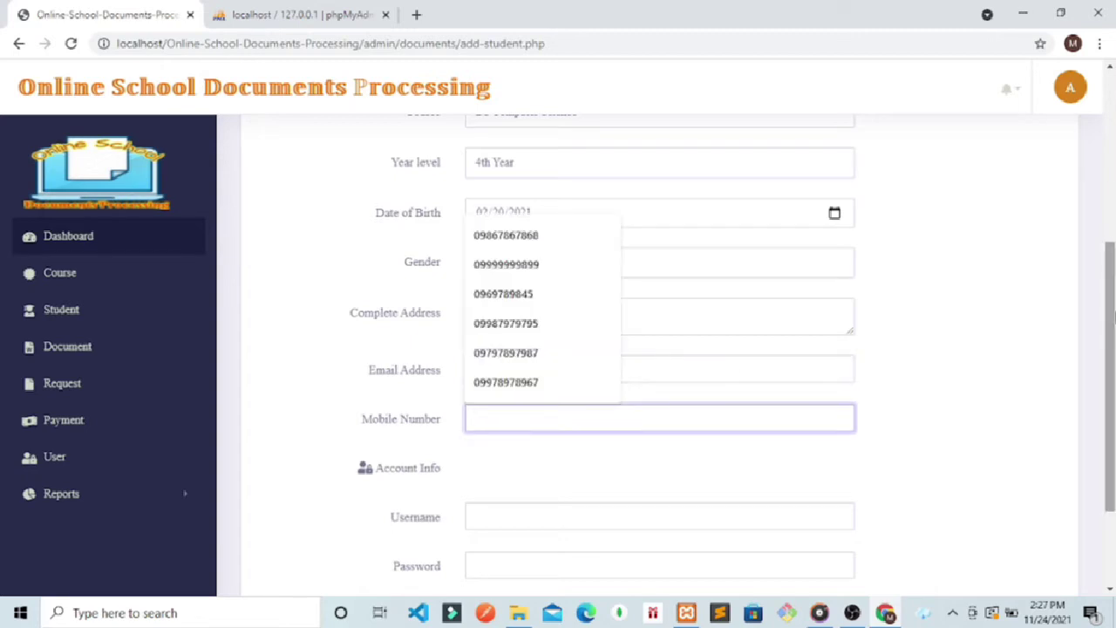
drag(1113, 292, 1113, 359)
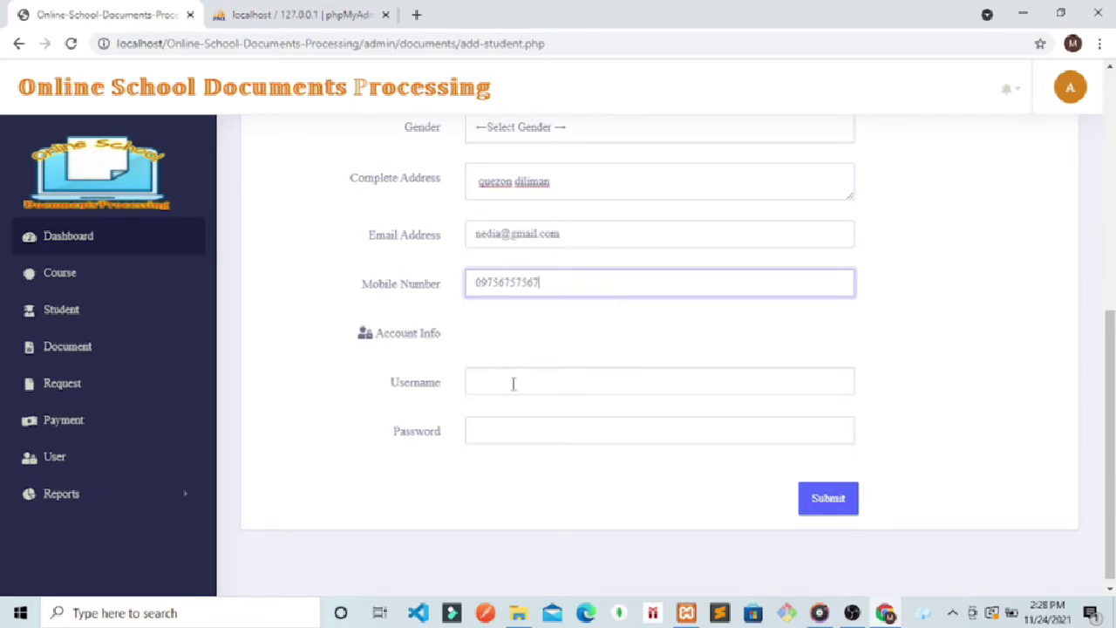
click(513, 380)
text(n)
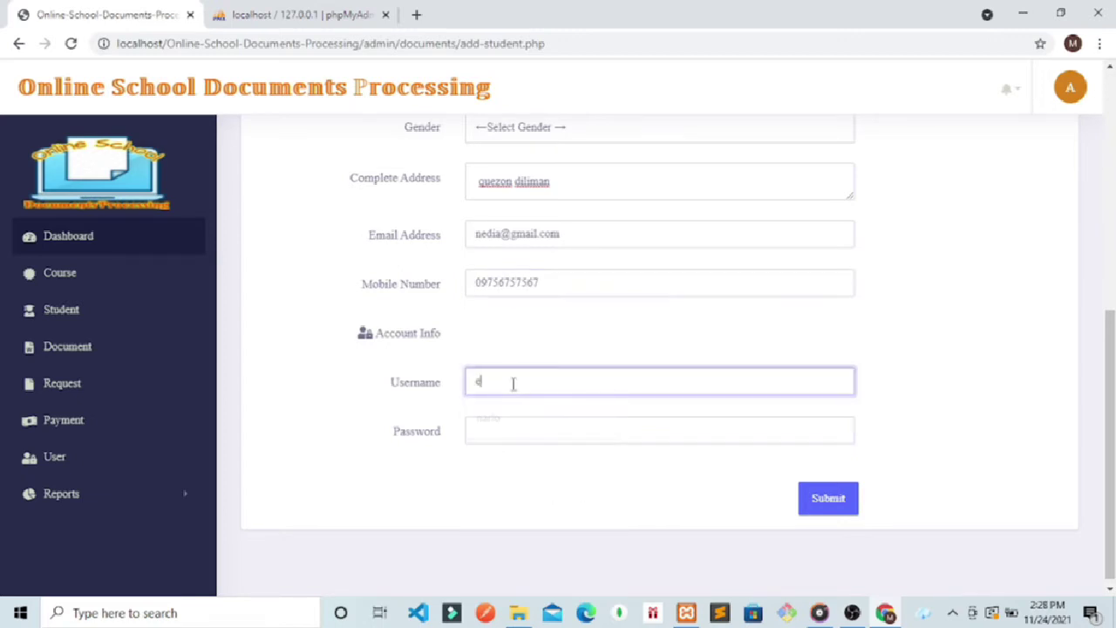
text(enedia)
click(491, 431)
text(ned)
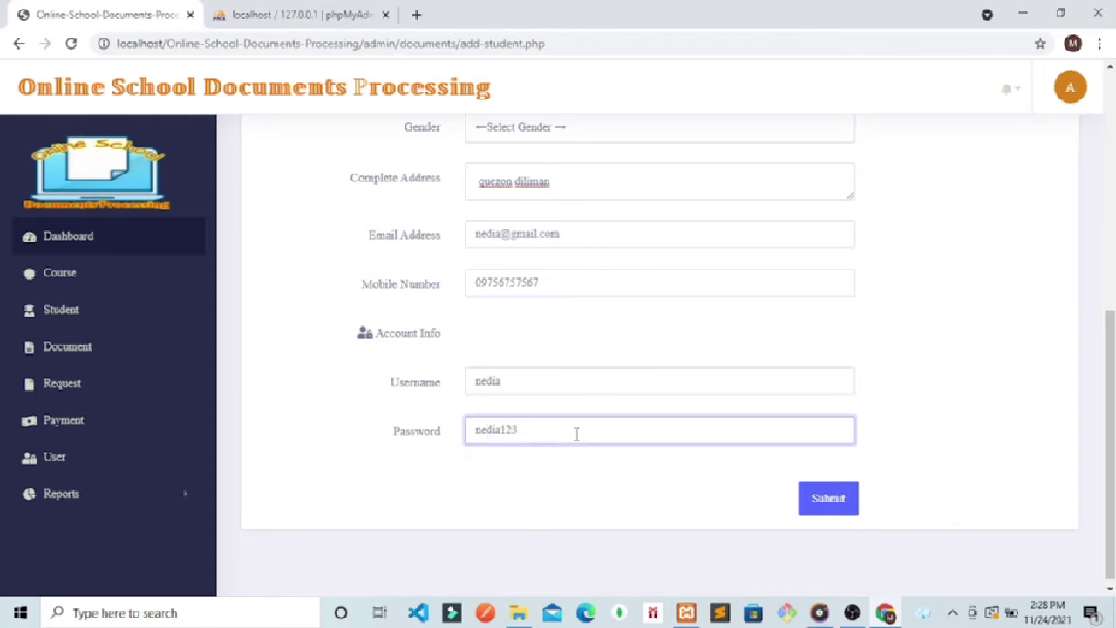
click(810, 507)
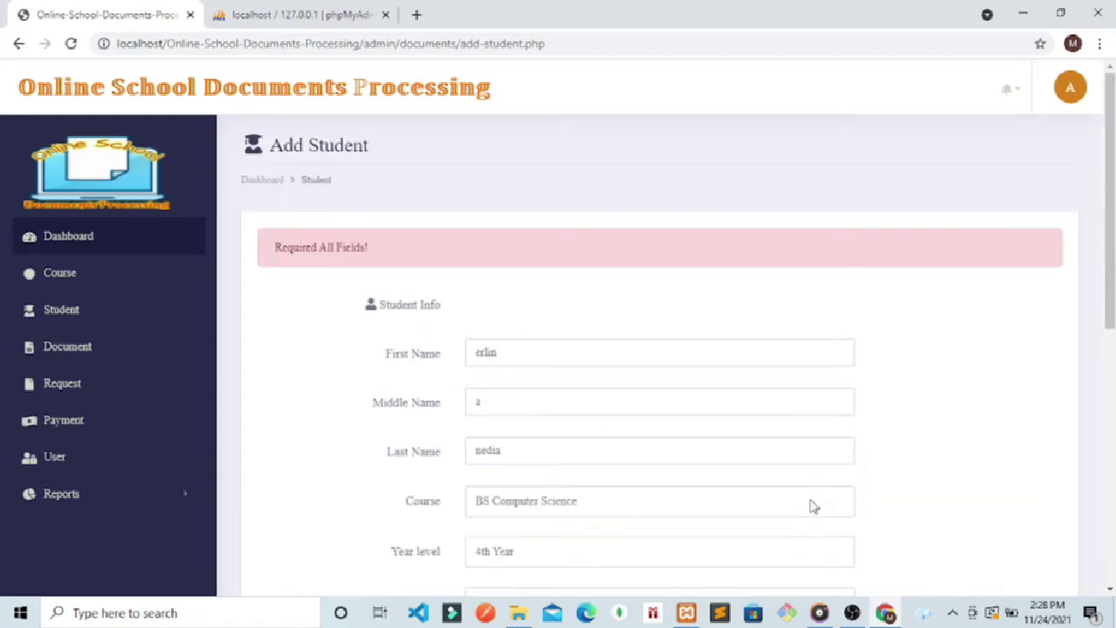
Step: Select Female as the gender, resubmit, and check both students in the Student list
scroll(1110, 196, down, 4)
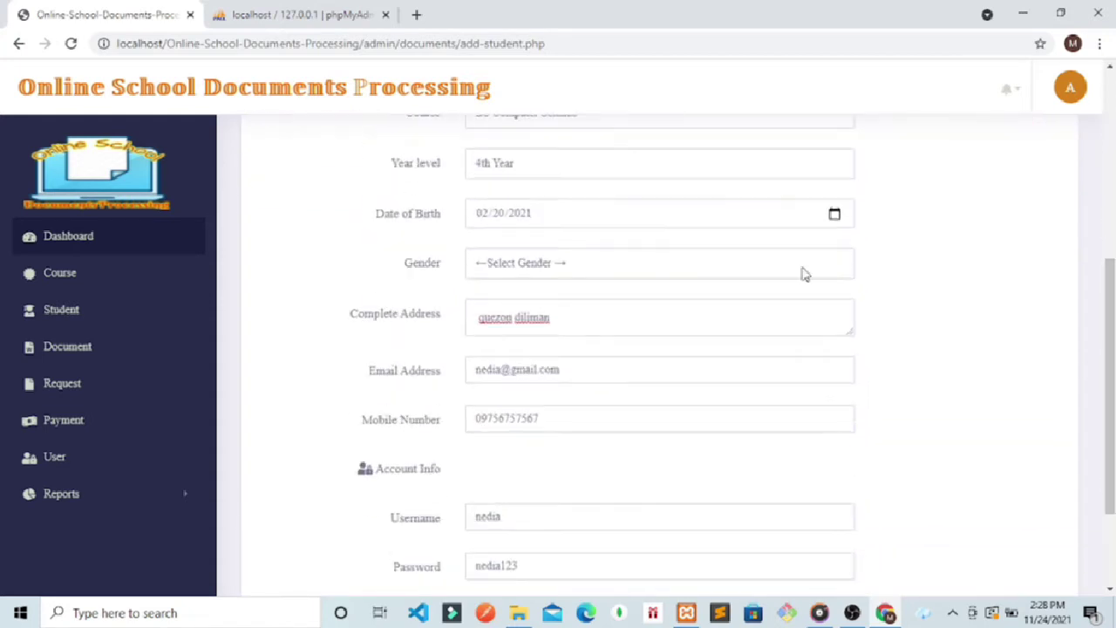
click(485, 262)
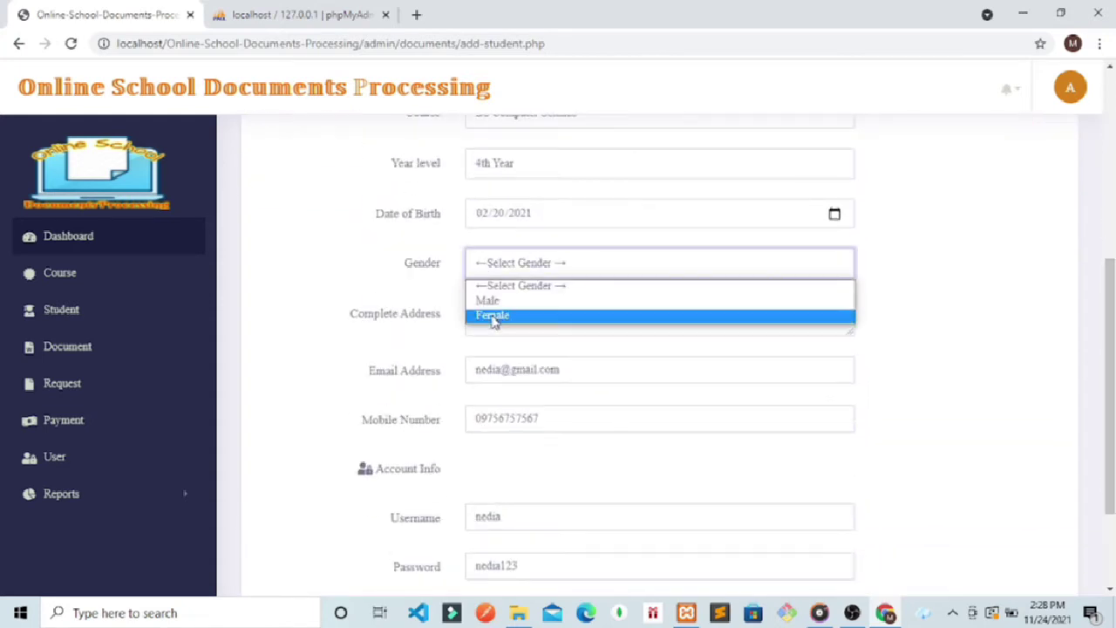
click(495, 315)
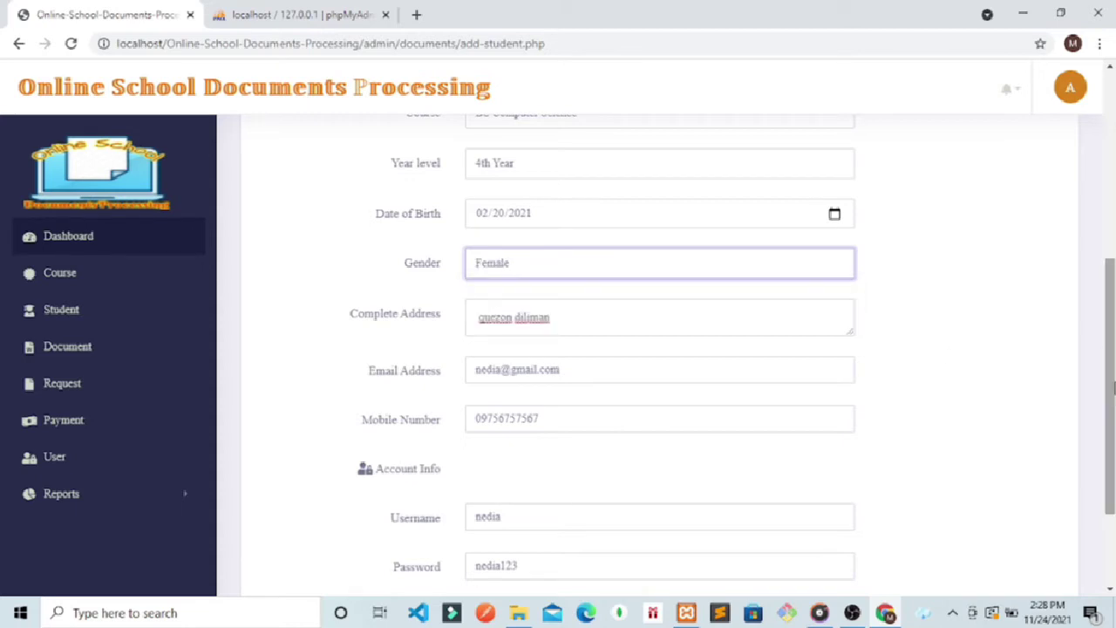
scroll(959, 515, down, 2)
click(828, 492)
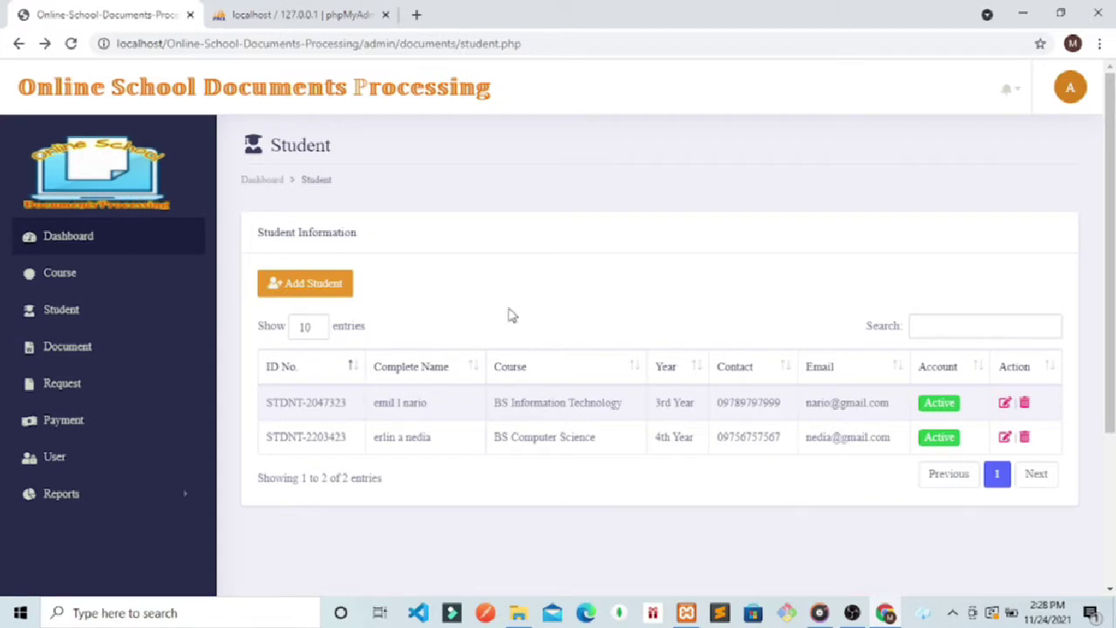
scroll(1111, 301, down, 1)
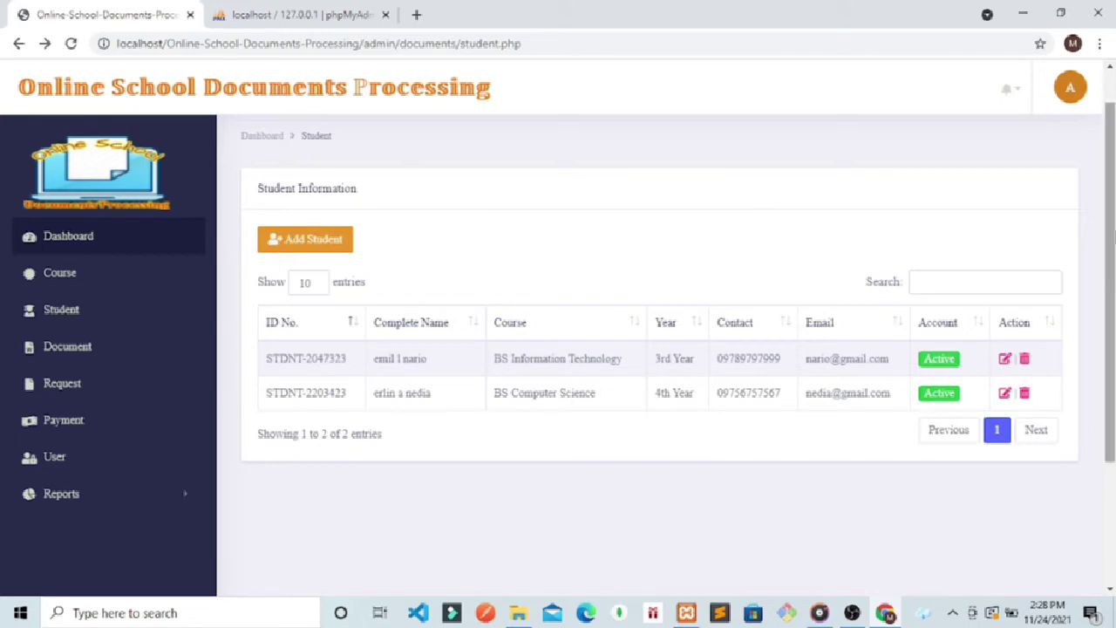
scroll(663, 349, up, 1)
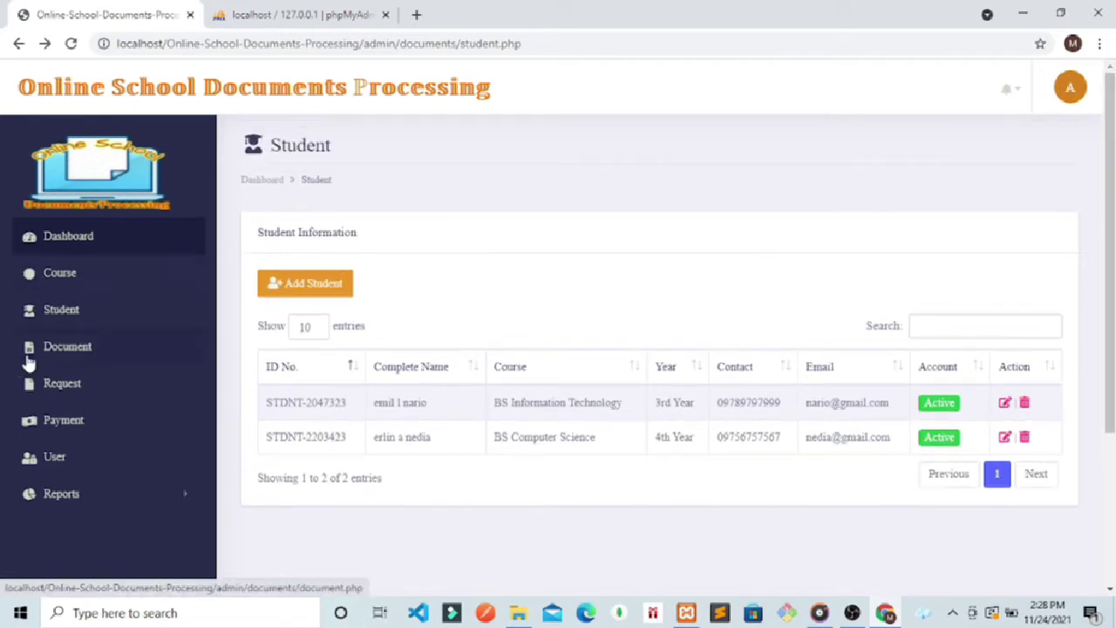
Step: Visit the admin Document, Document Request and Payment pages, ending on the Users list of two programmer accounts
click(29, 357)
click(43, 384)
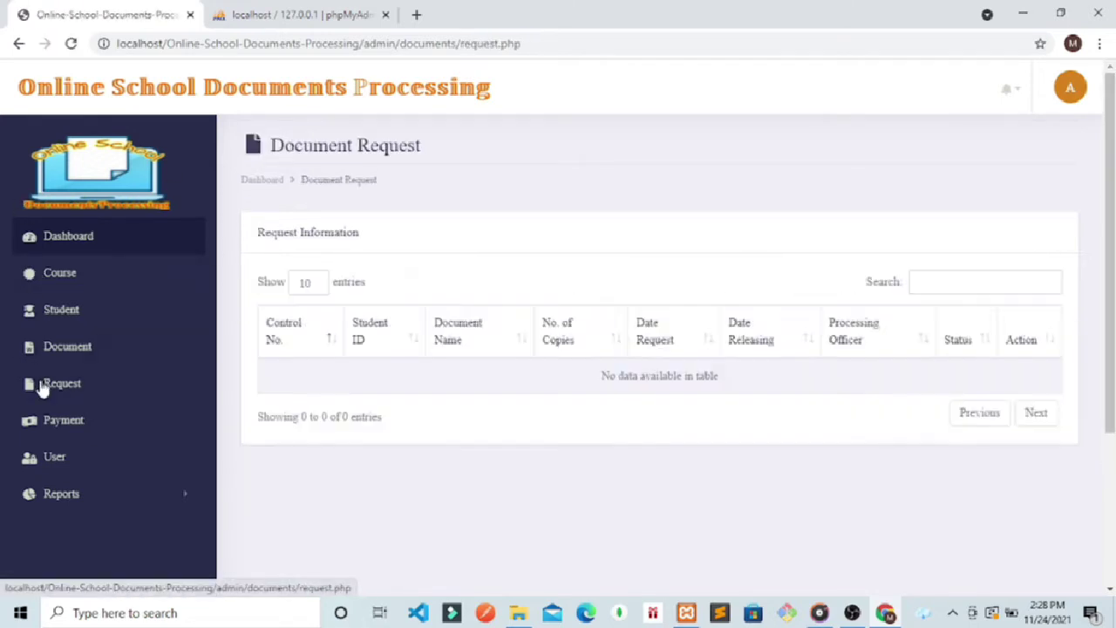
click(55, 436)
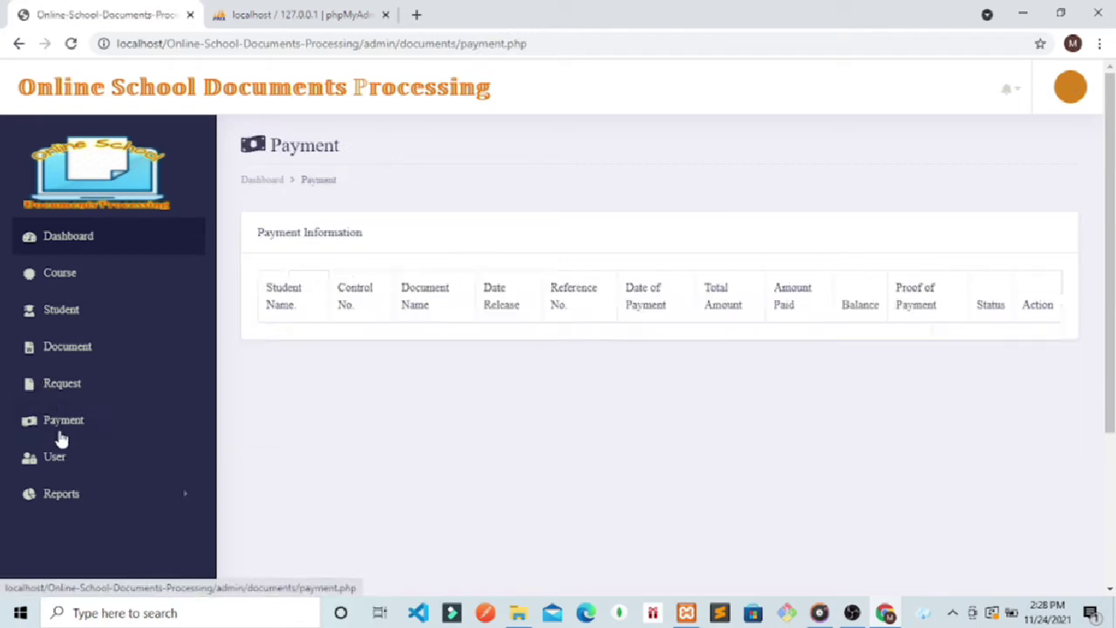
click(55, 462)
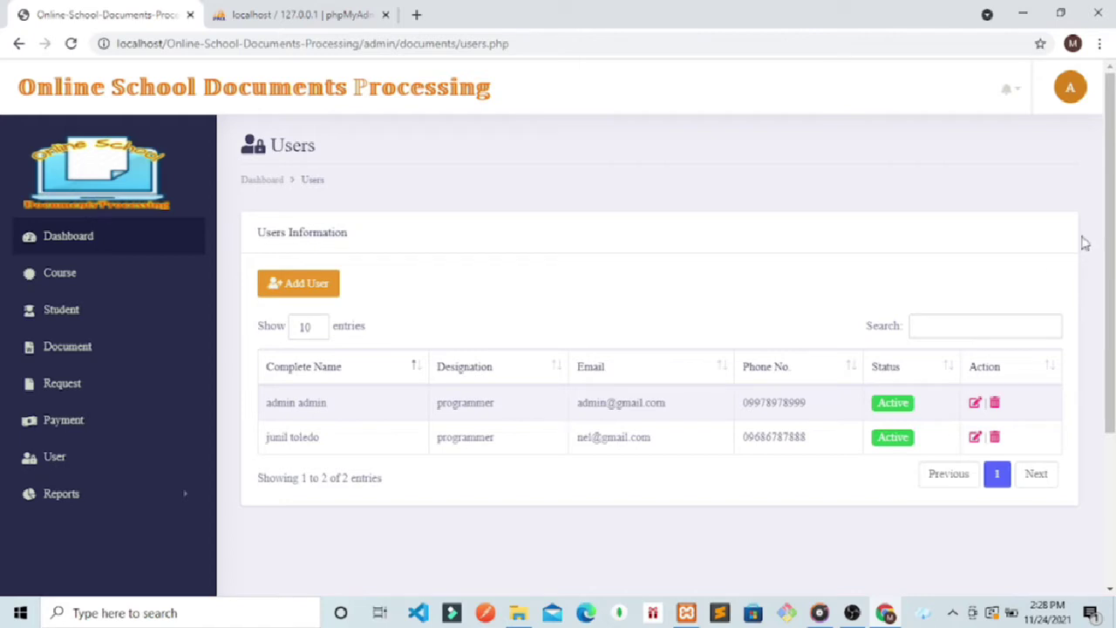
Step: Log out of the admin account and load the student login page by removing admin/index.php from the URL
click(1072, 96)
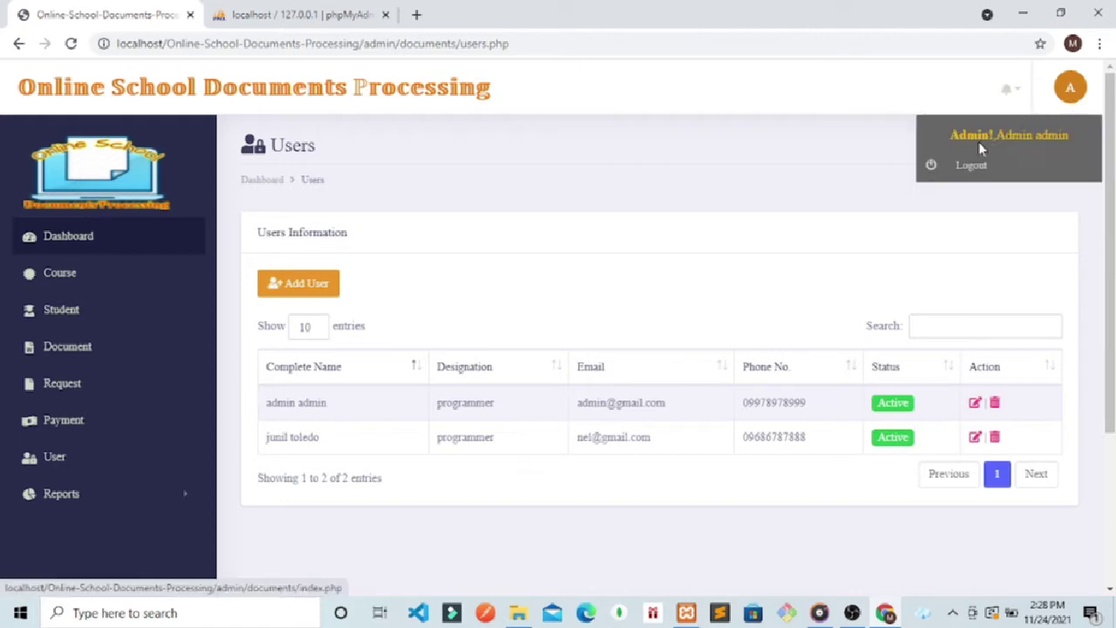
click(958, 172)
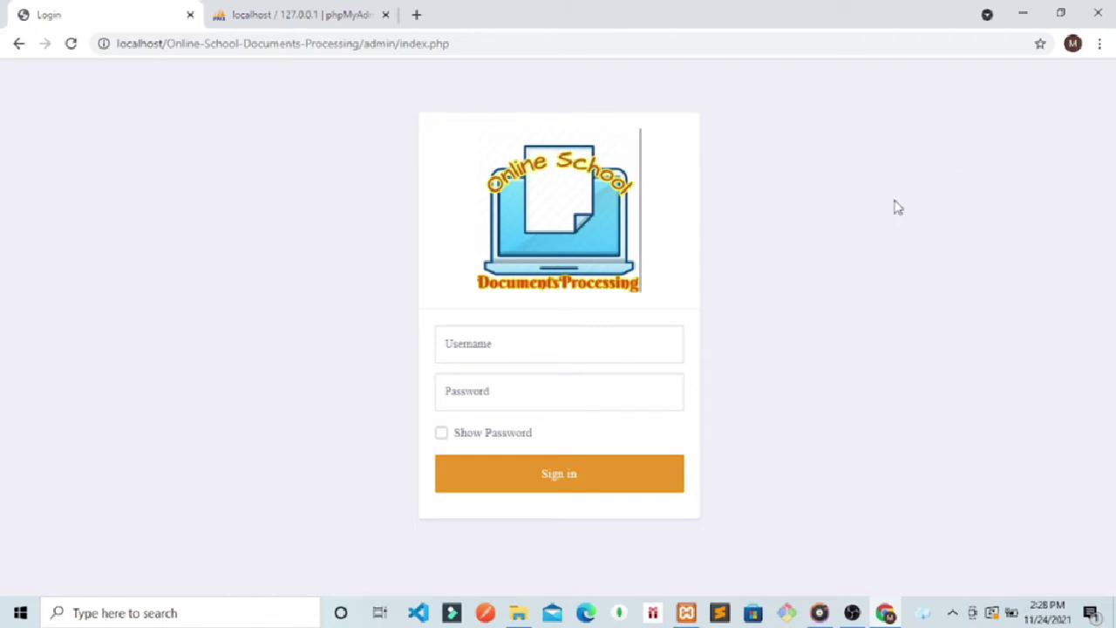
drag(467, 49, 367, 49)
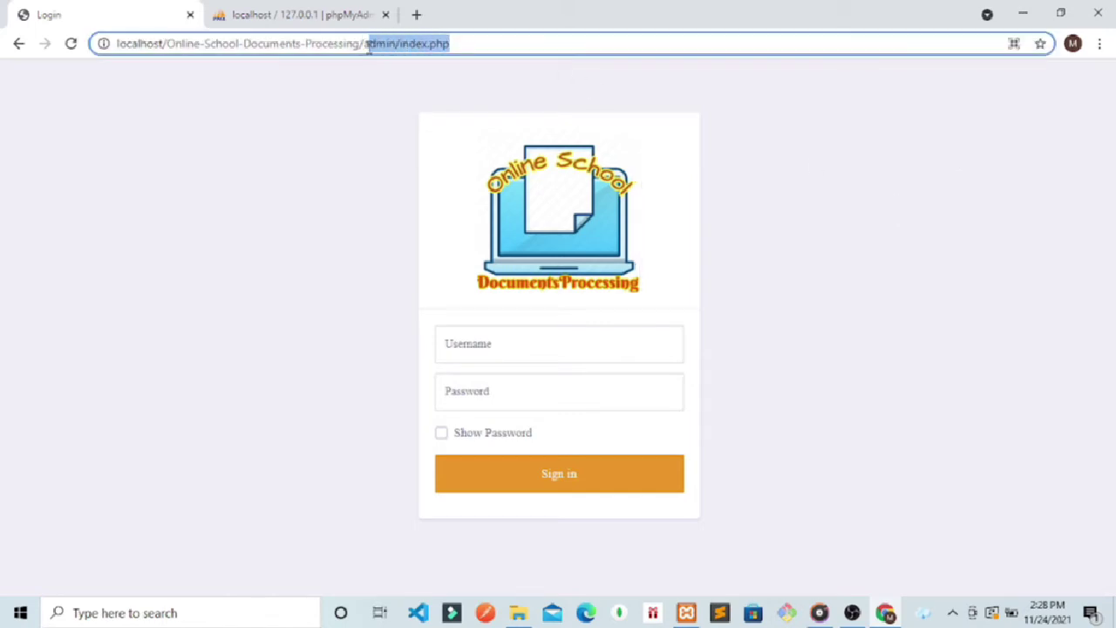
key(BackSpace)
key(Return)
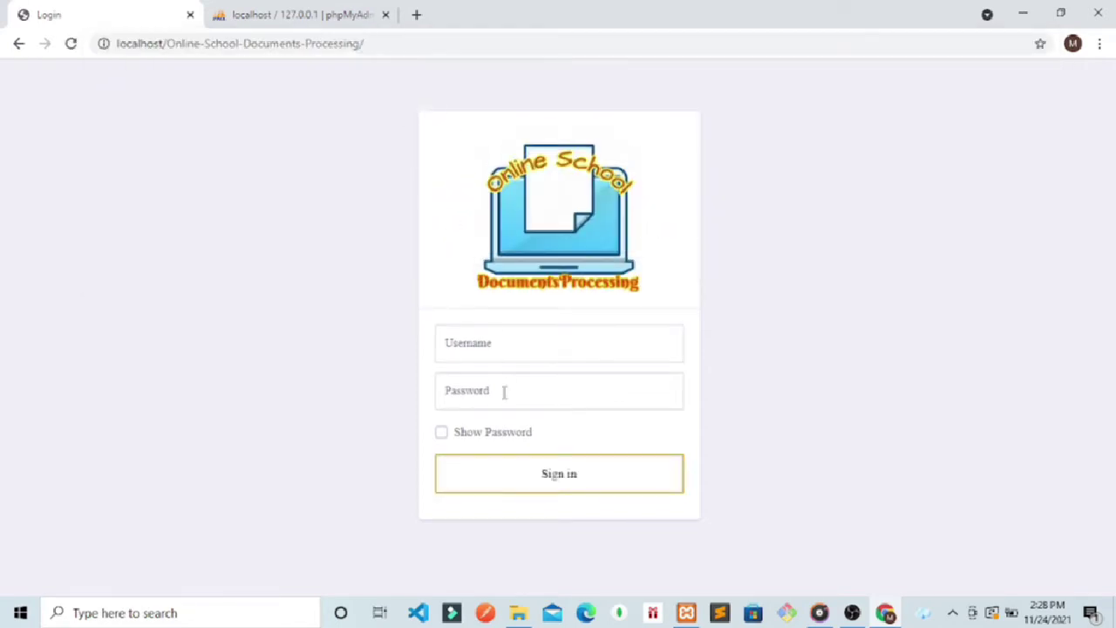
Step: Sign in with the student username and password, with Show Password ticked
click(494, 332)
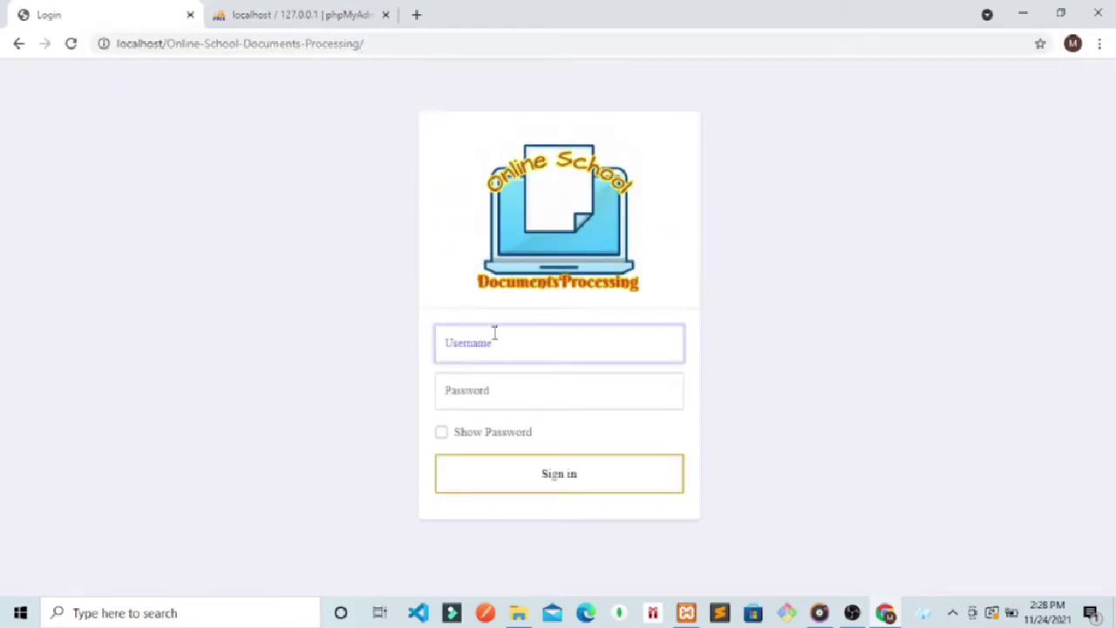
text(nario)
click(471, 389)
text(mario)
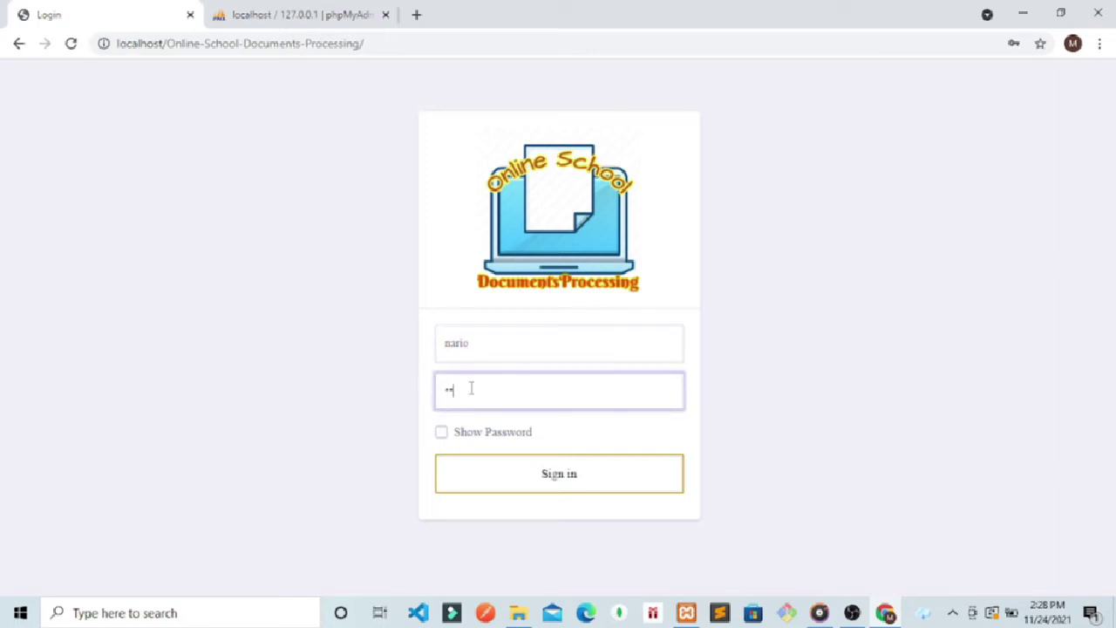
key(BackSpace)
key(BackSpace)
key(BackSpace)
click(442, 433)
click(482, 390)
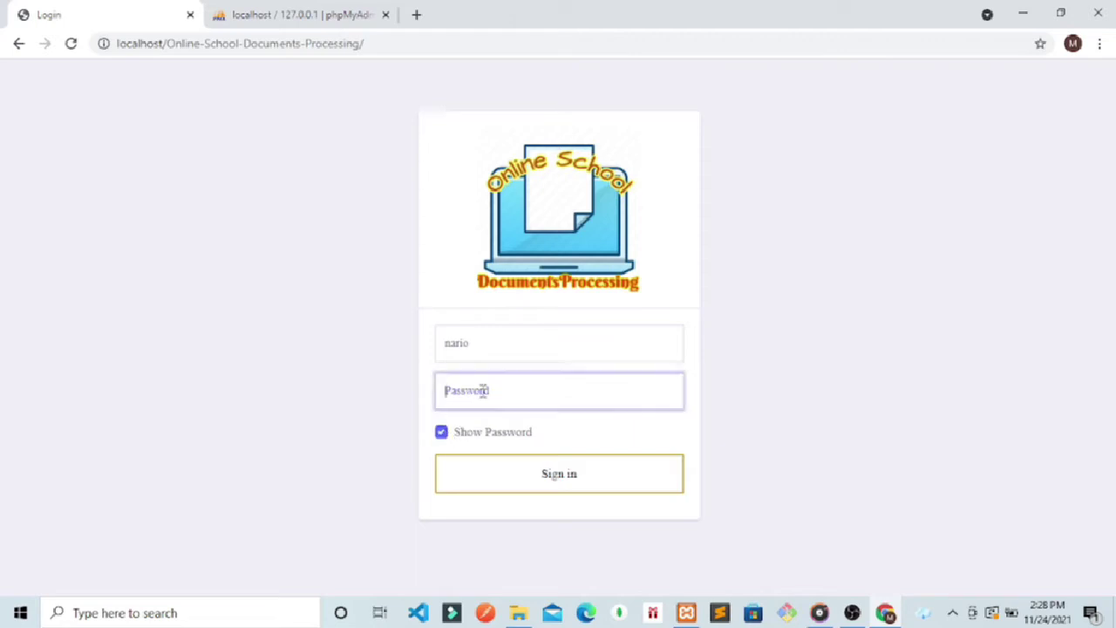
text(mario123)
click(567, 475)
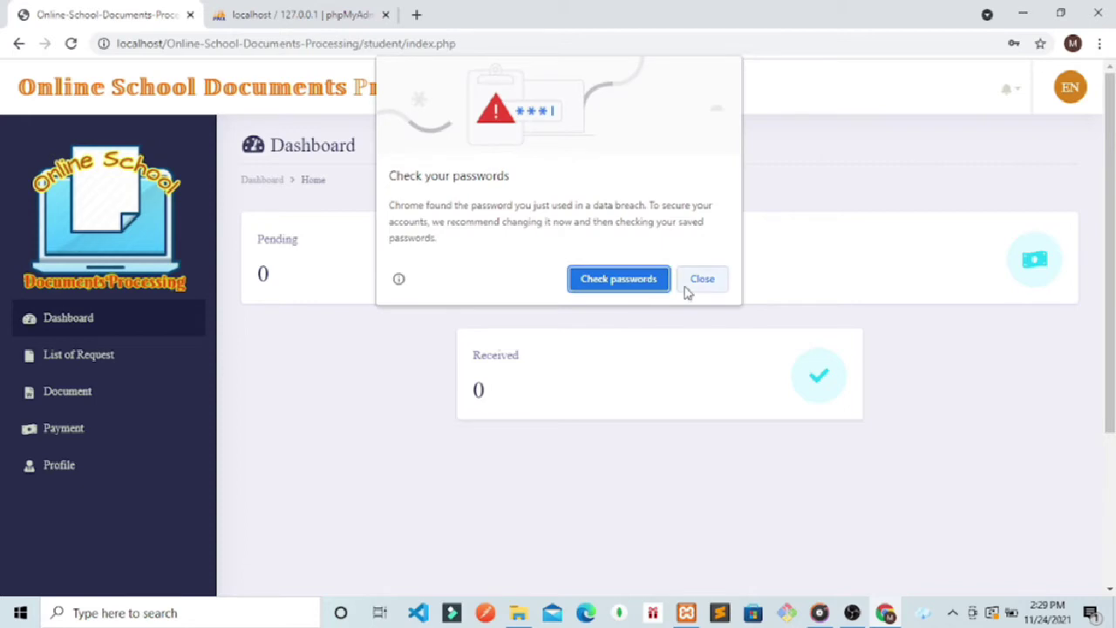
Step: Dismiss Chrome's password breach and save-password prompts, then go to the student's empty Document page
click(689, 286)
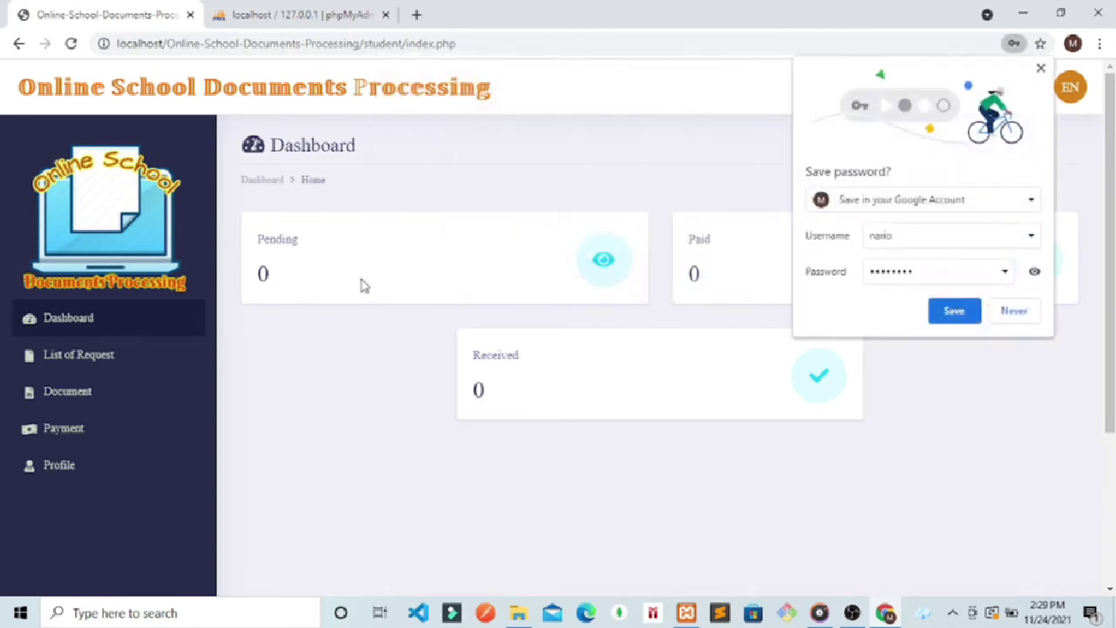
click(1014, 312)
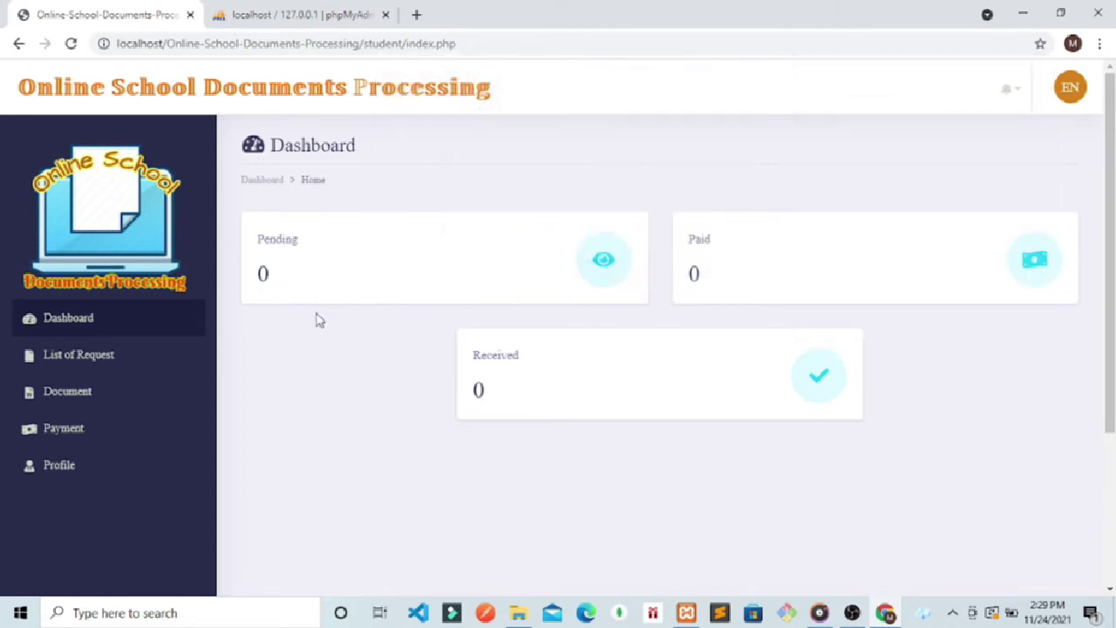
click(66, 391)
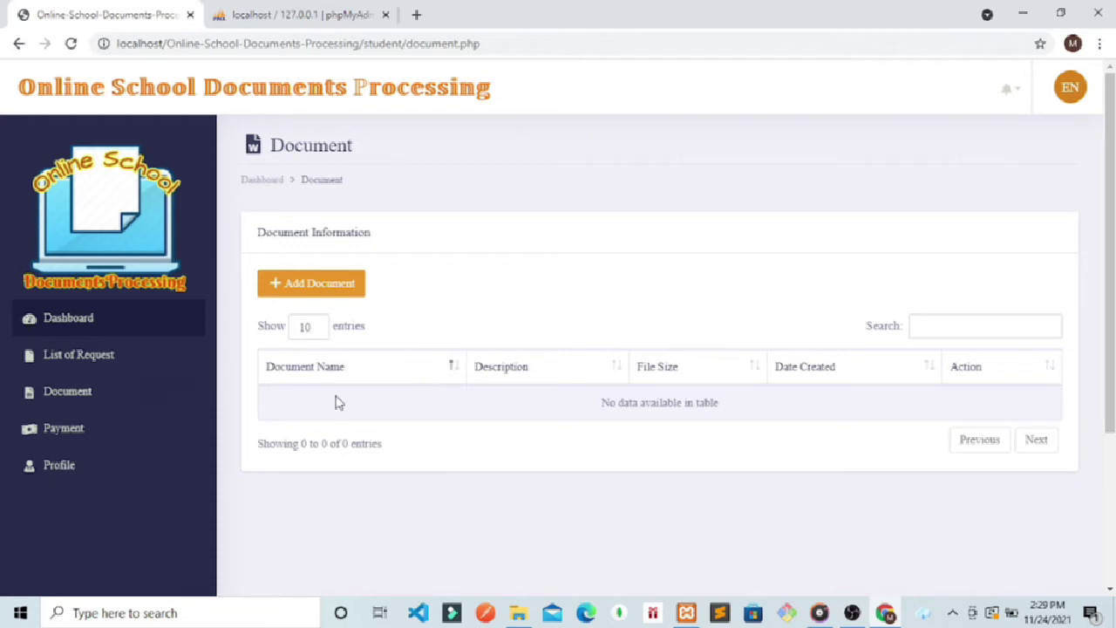
Step: Upload ITR - 2ND QUARTER 2019.xlsx as a new document with description 'desc'
scroll(711, 319, down, 2)
scroll(697, 232, up, 2)
click(343, 286)
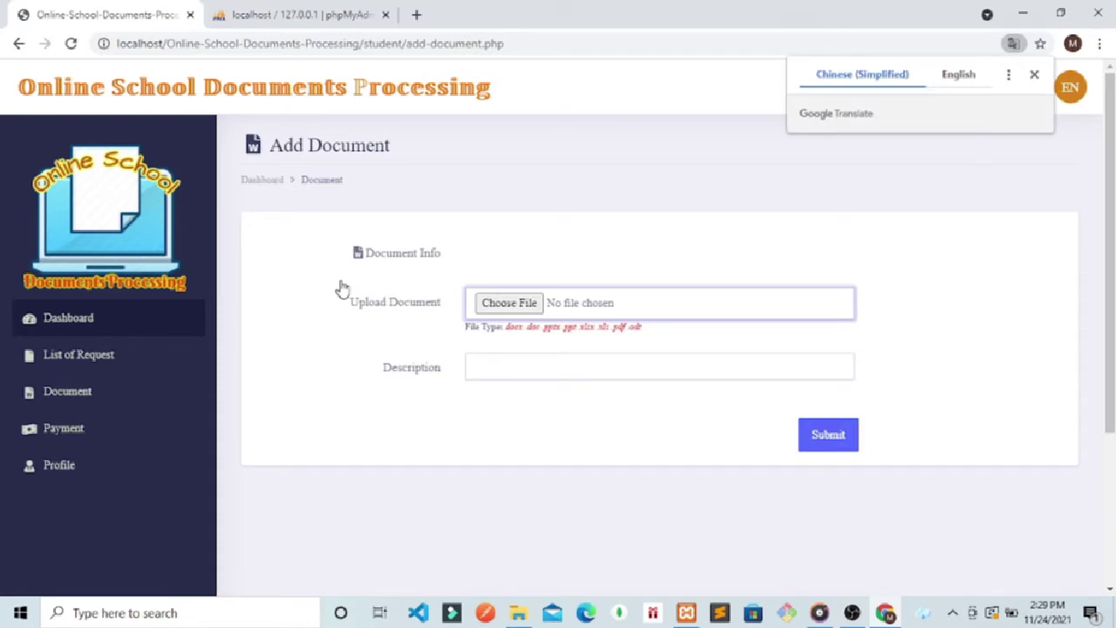
click(516, 305)
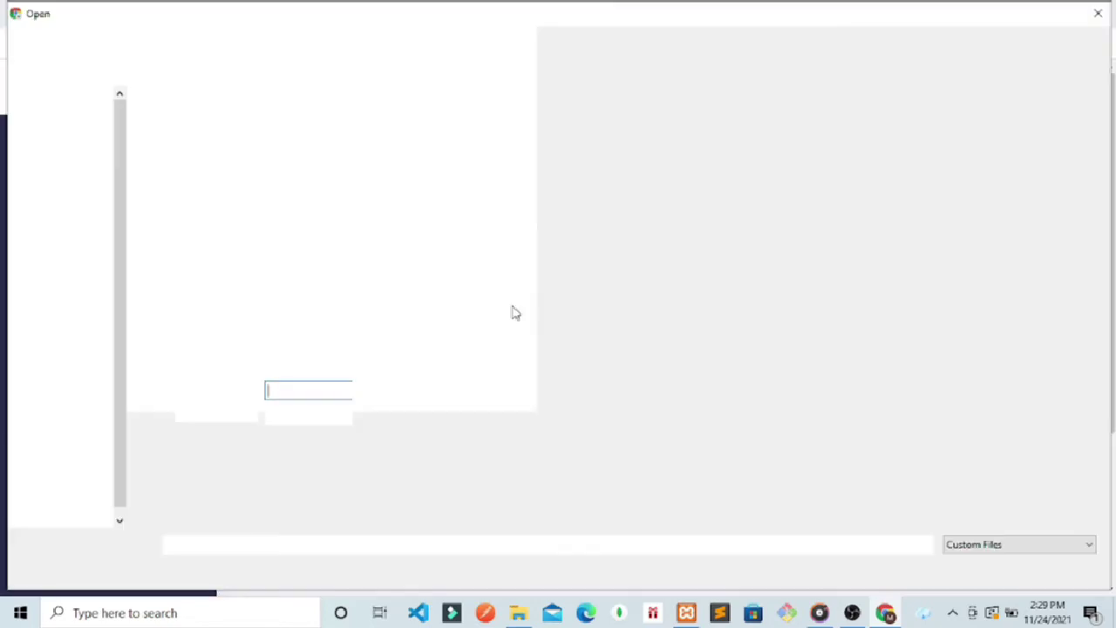
double_click(218, 215)
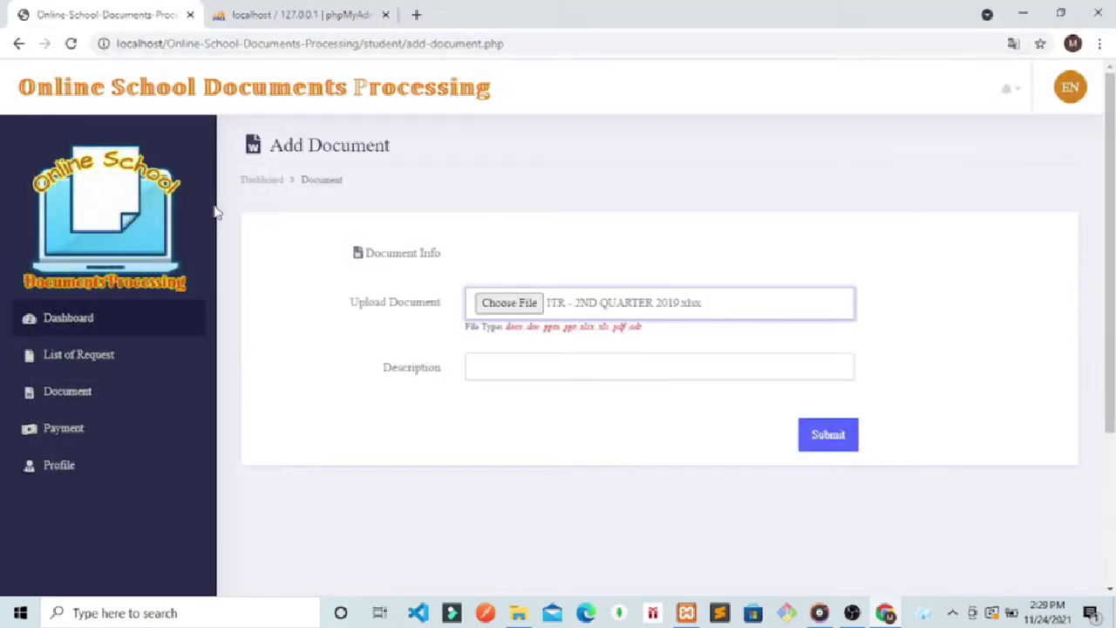
click(518, 367)
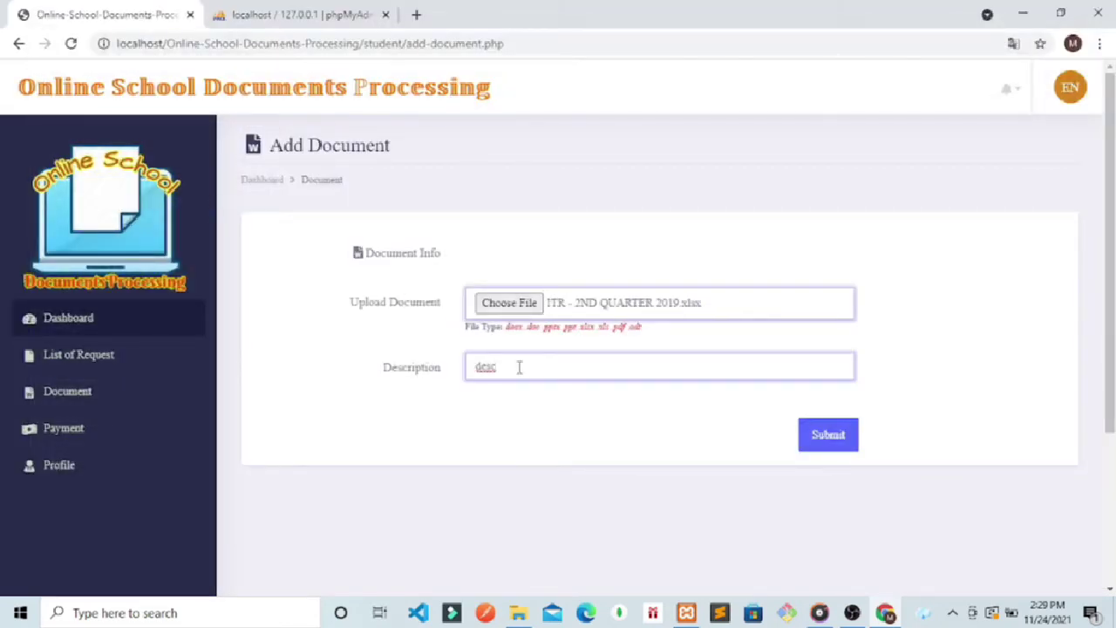
click(841, 442)
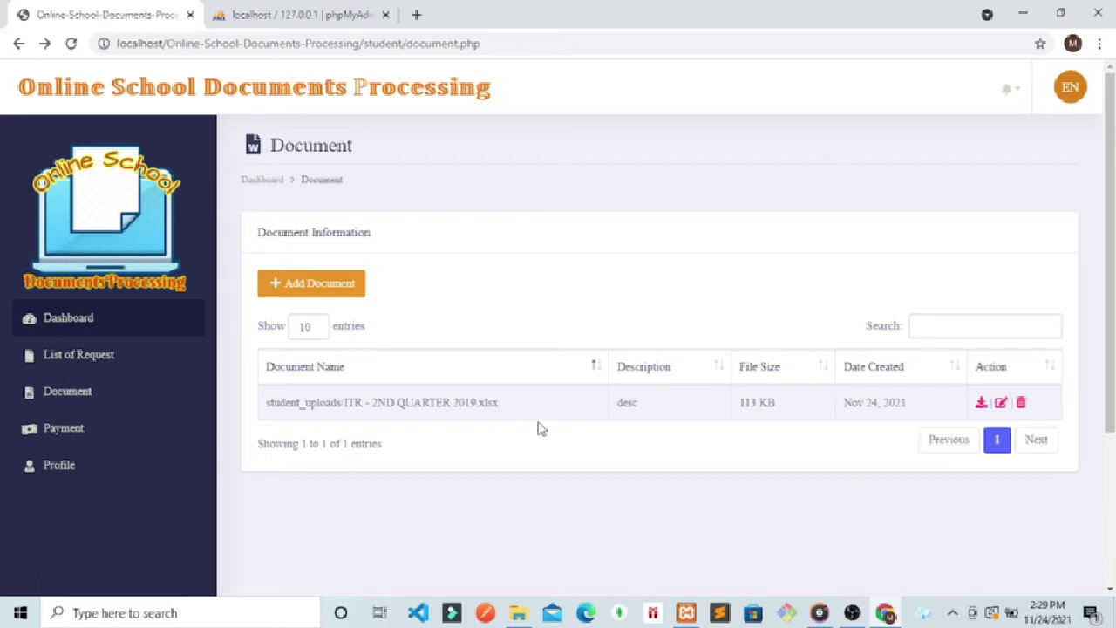
Step: Download the uploaded ITR spreadsheet, then open and leave its Edit page
click(981, 403)
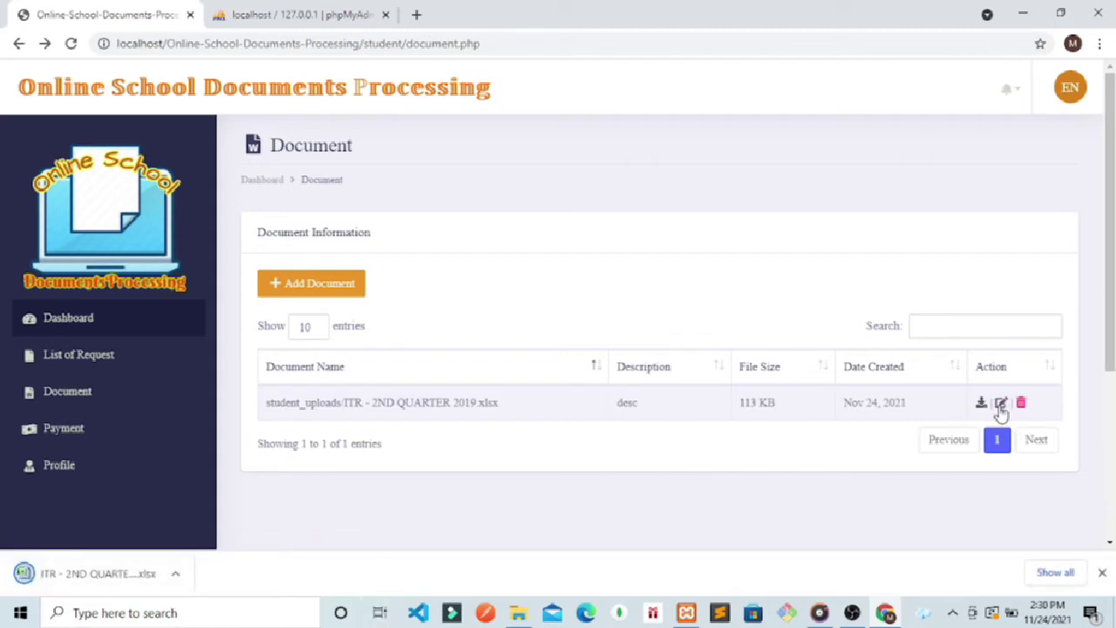
click(1001, 406)
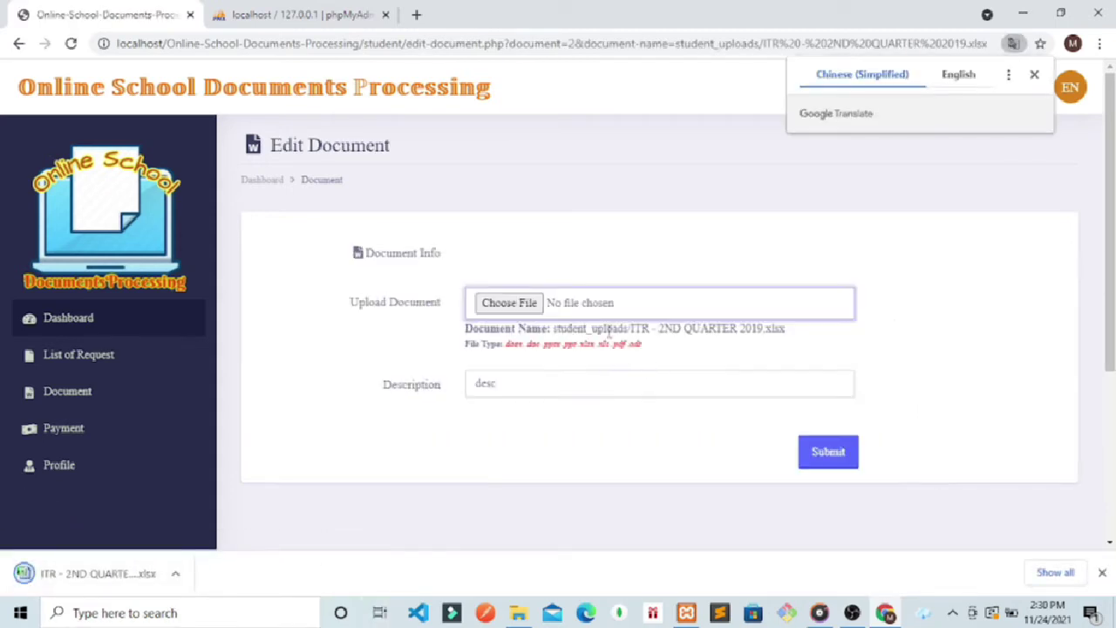
click(18, 44)
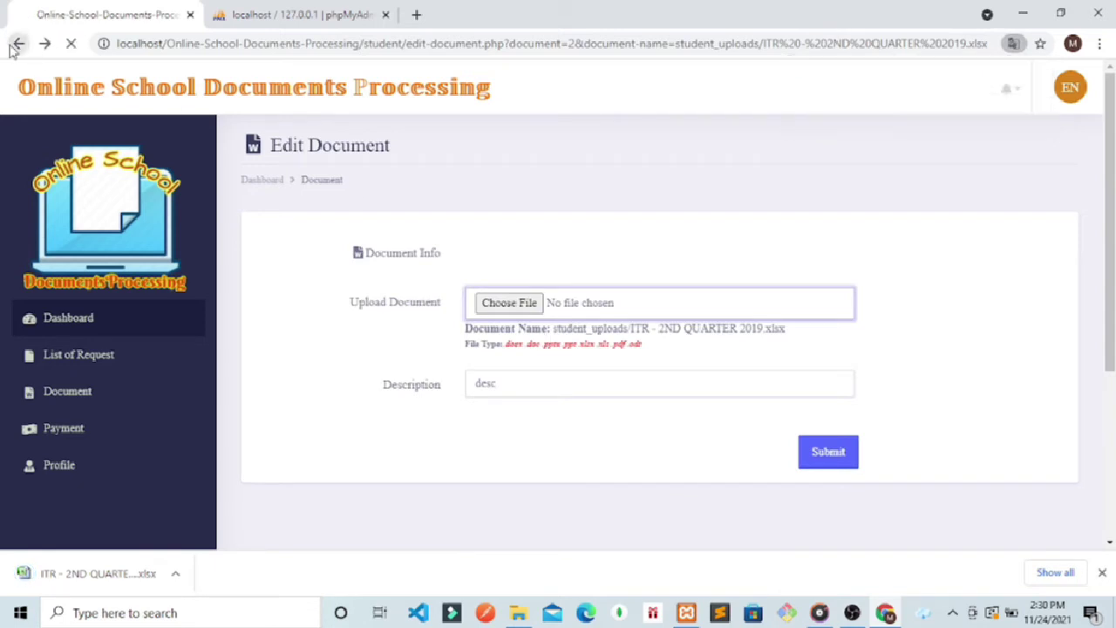
Step: Check the Document Request and Payment pages, ending on the empty Document Request list
scroll(662, 401, down, 1)
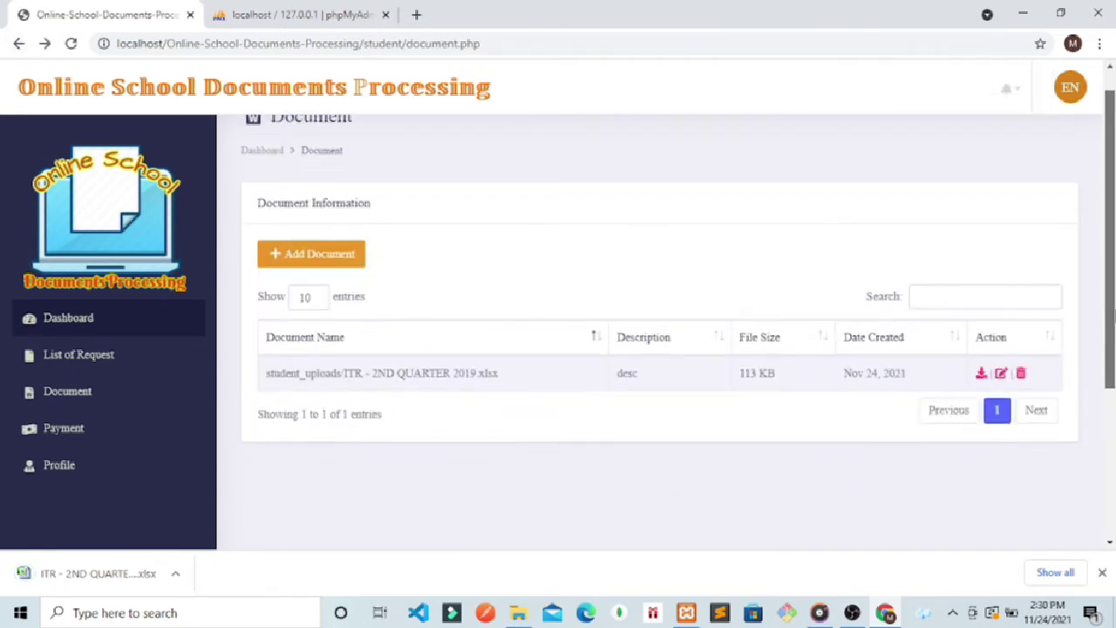
scroll(663, 401, up, 1)
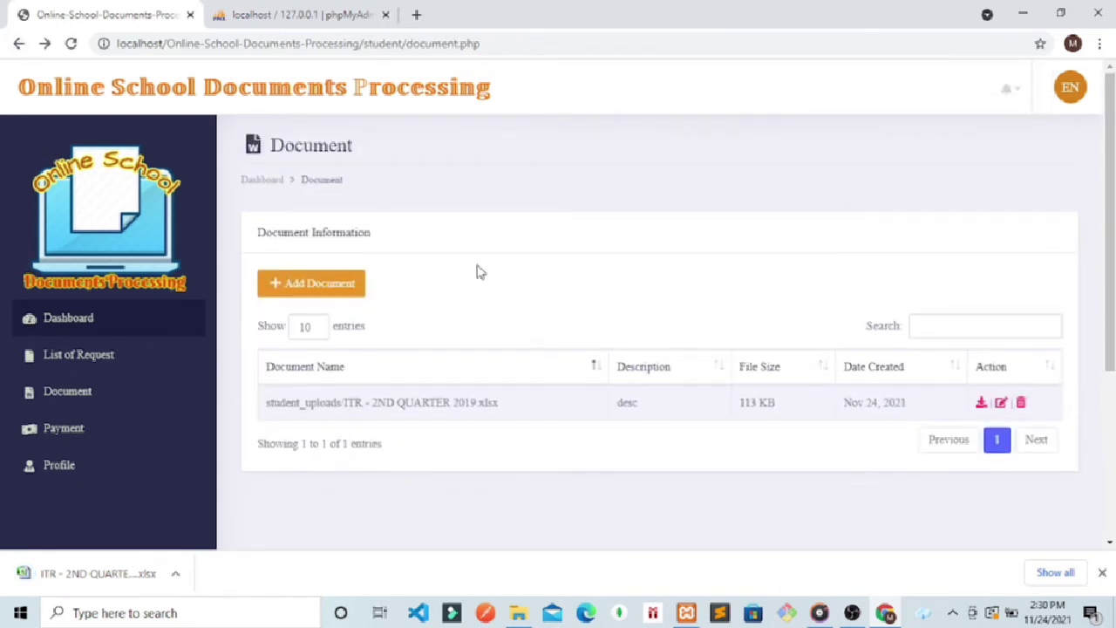
click(75, 361)
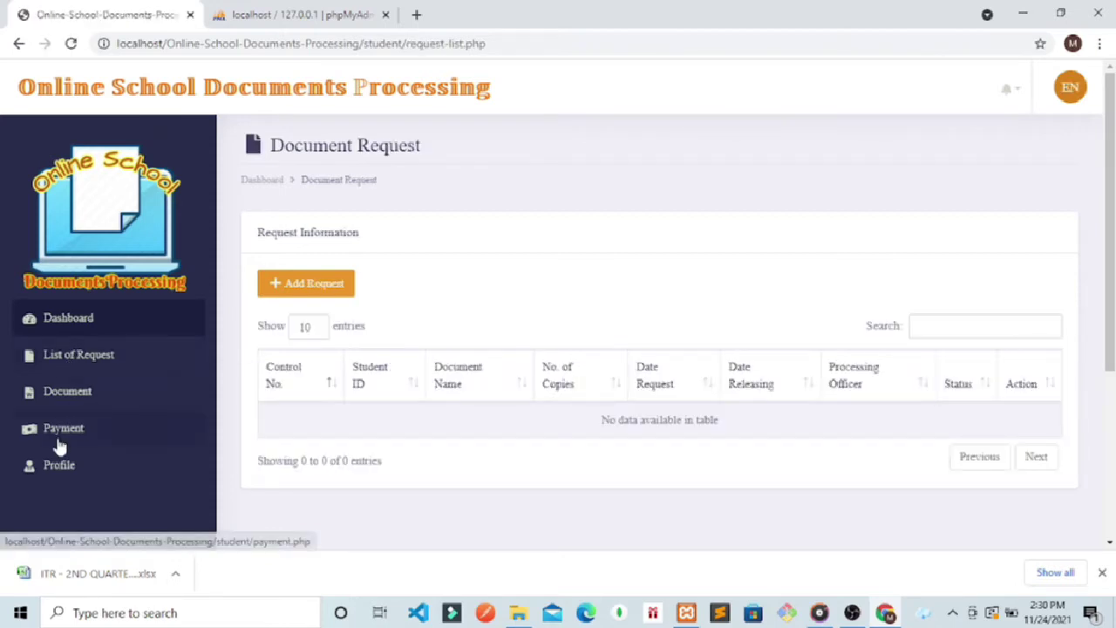
click(56, 433)
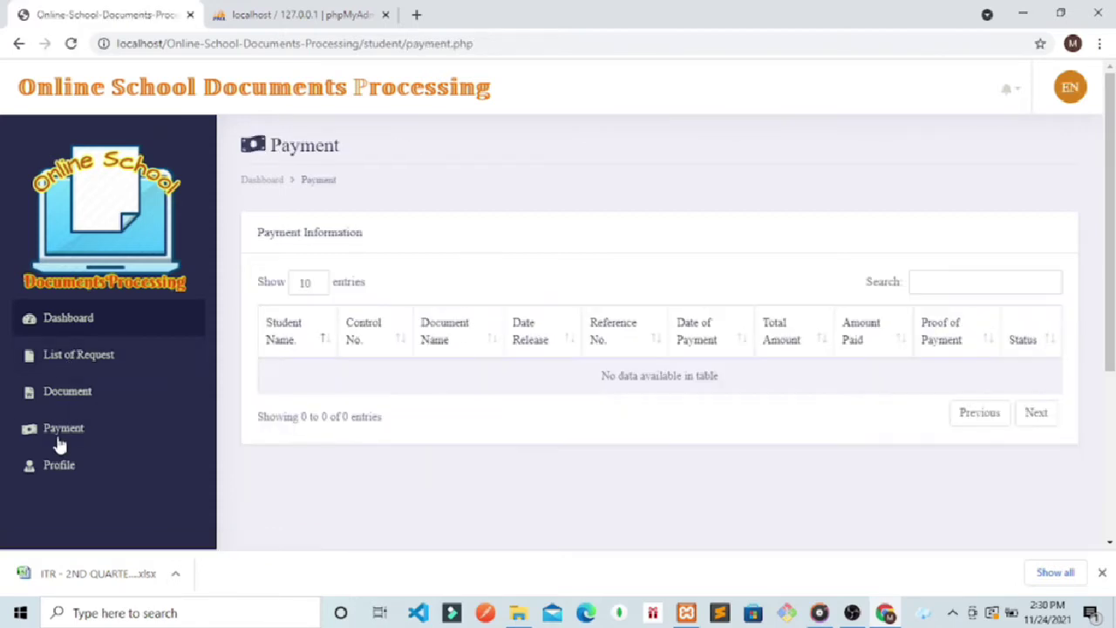
click(87, 349)
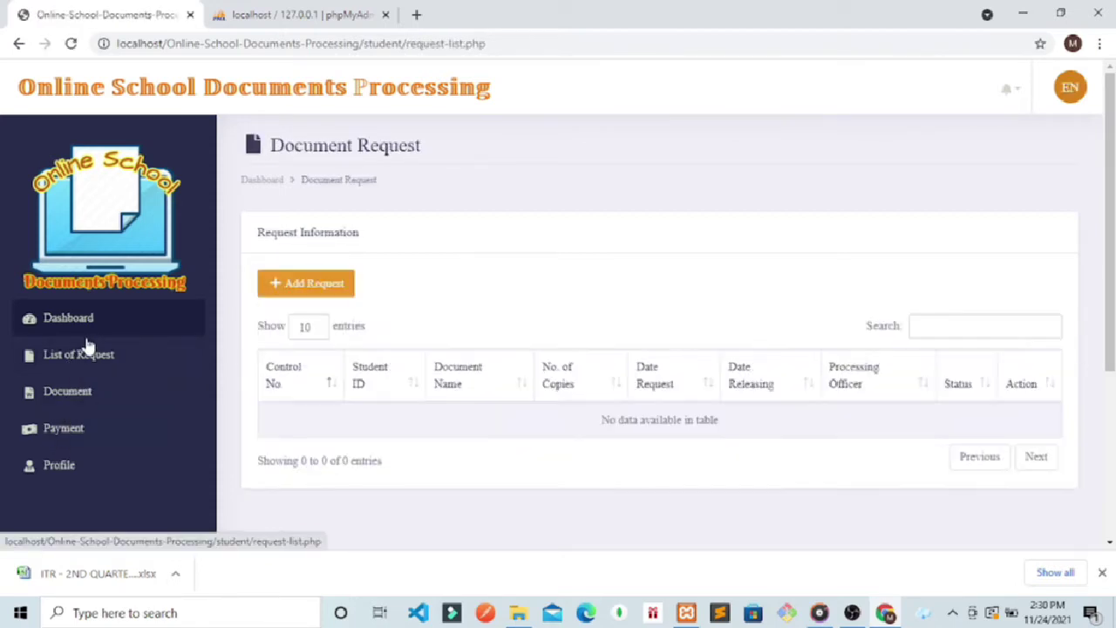
Step: Submit a request for 20 copies of TOR with request date November 24, 2021
click(300, 286)
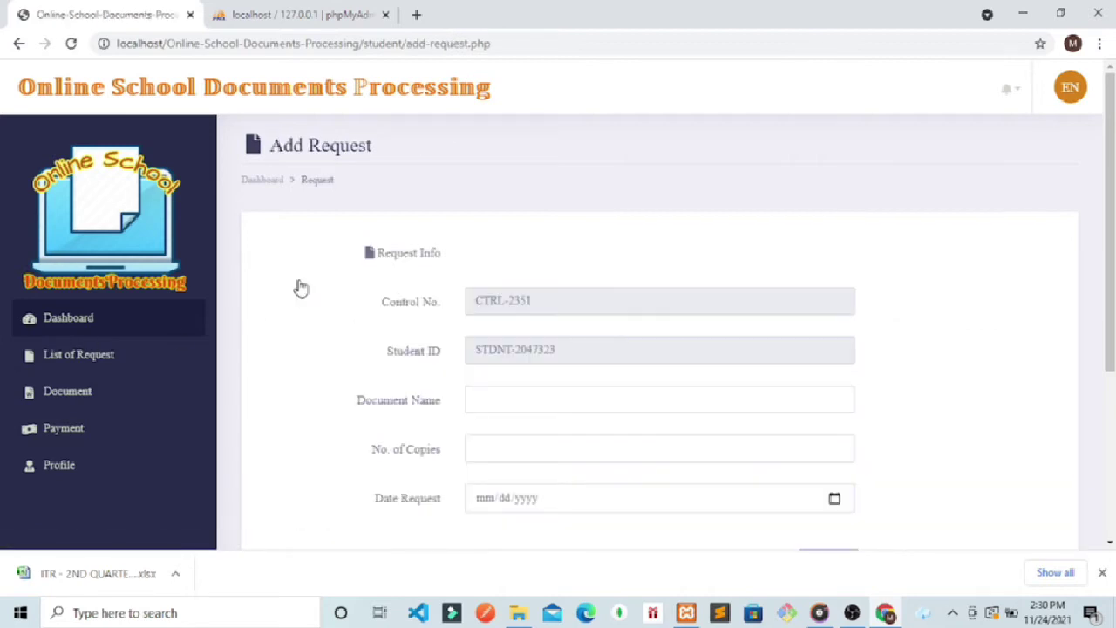
click(492, 395)
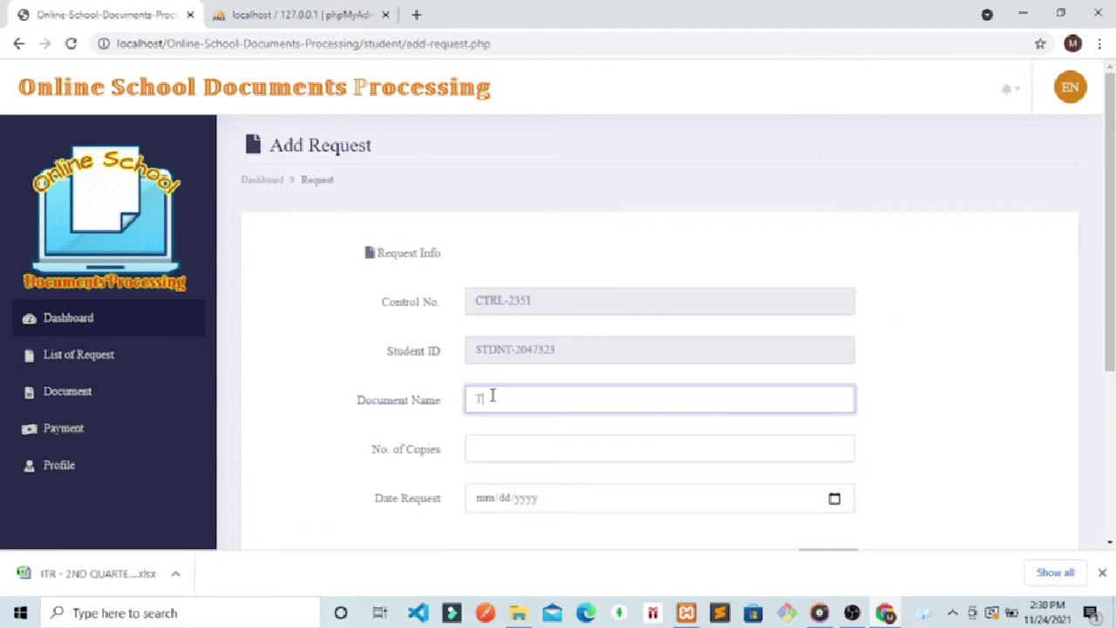
click(482, 446)
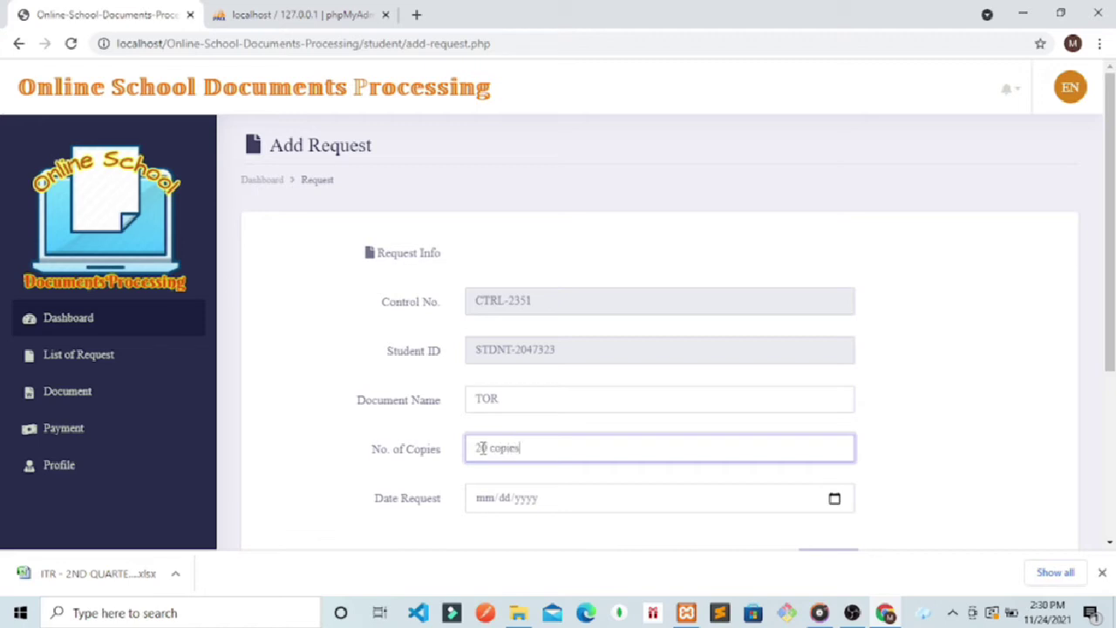
click(834, 498)
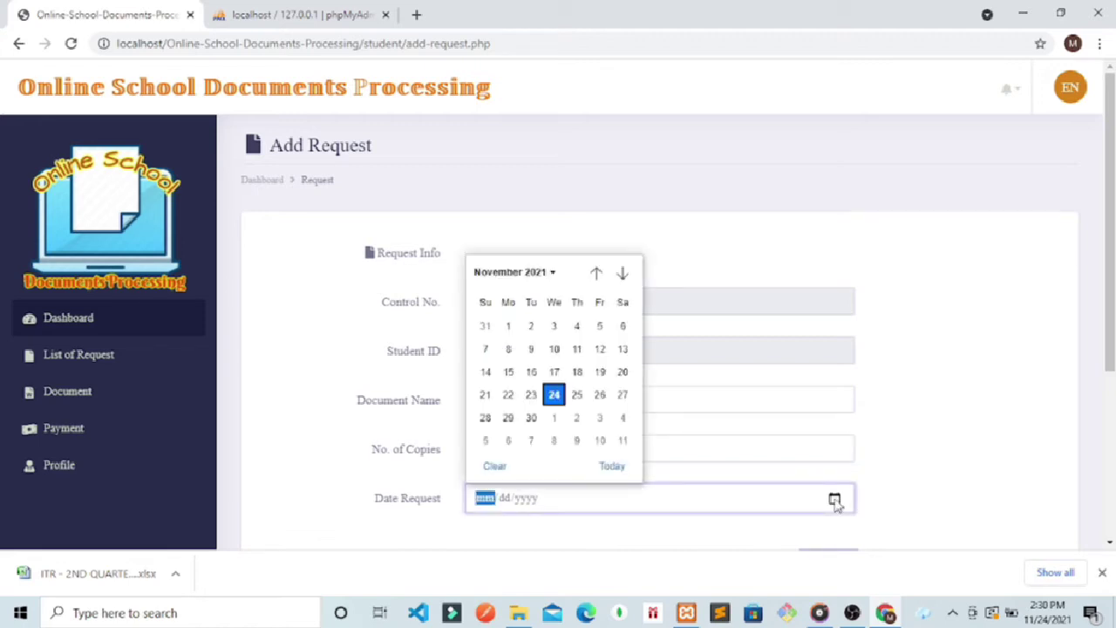
click(1101, 572)
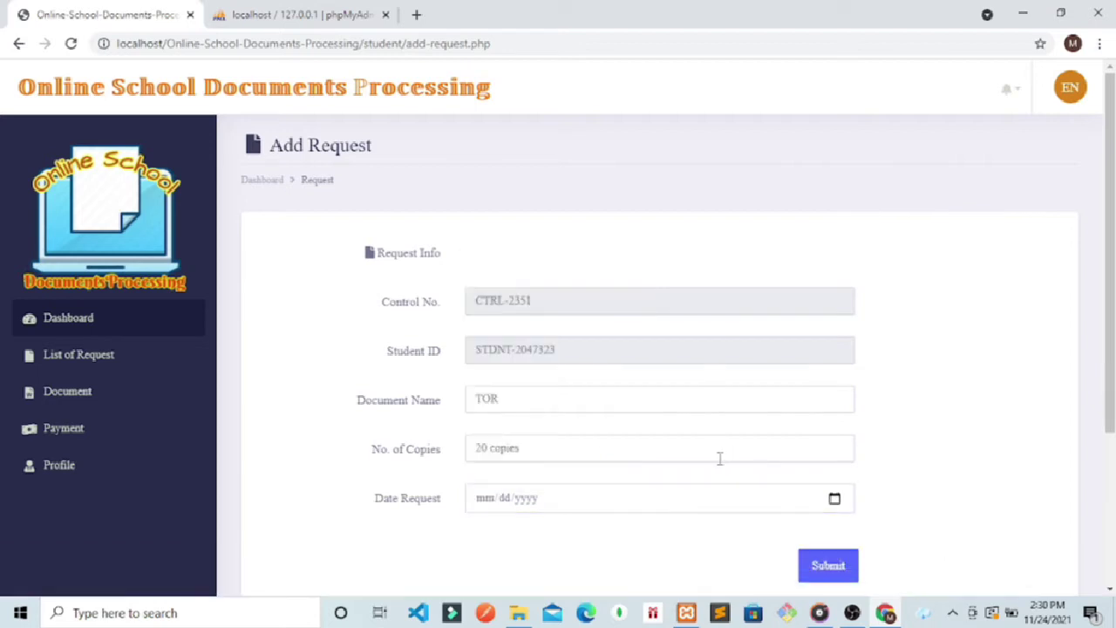
click(834, 499)
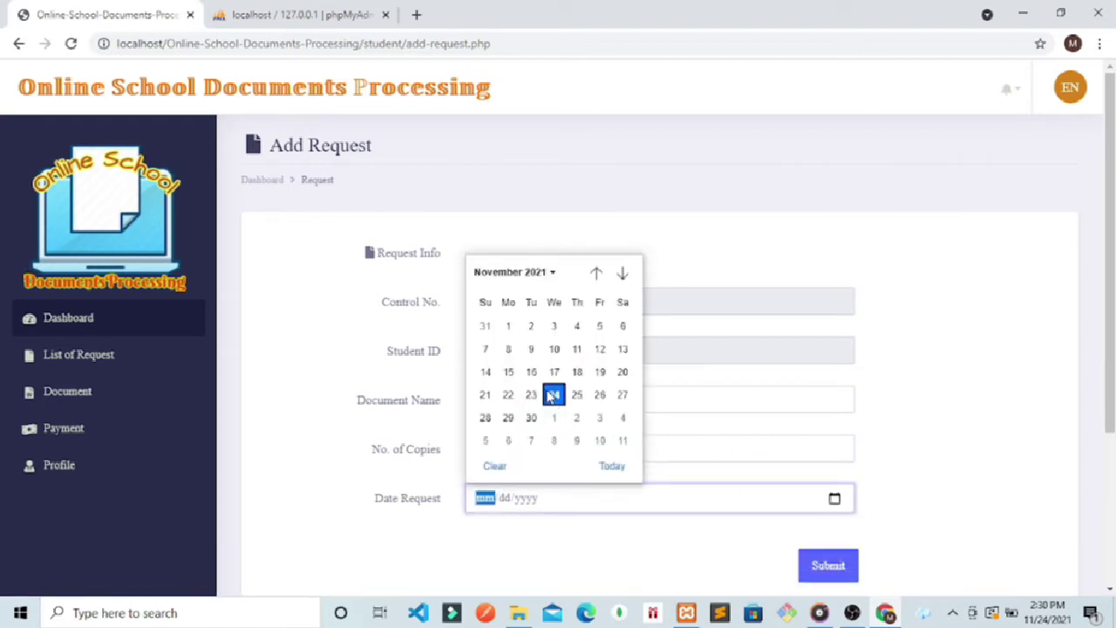
click(552, 395)
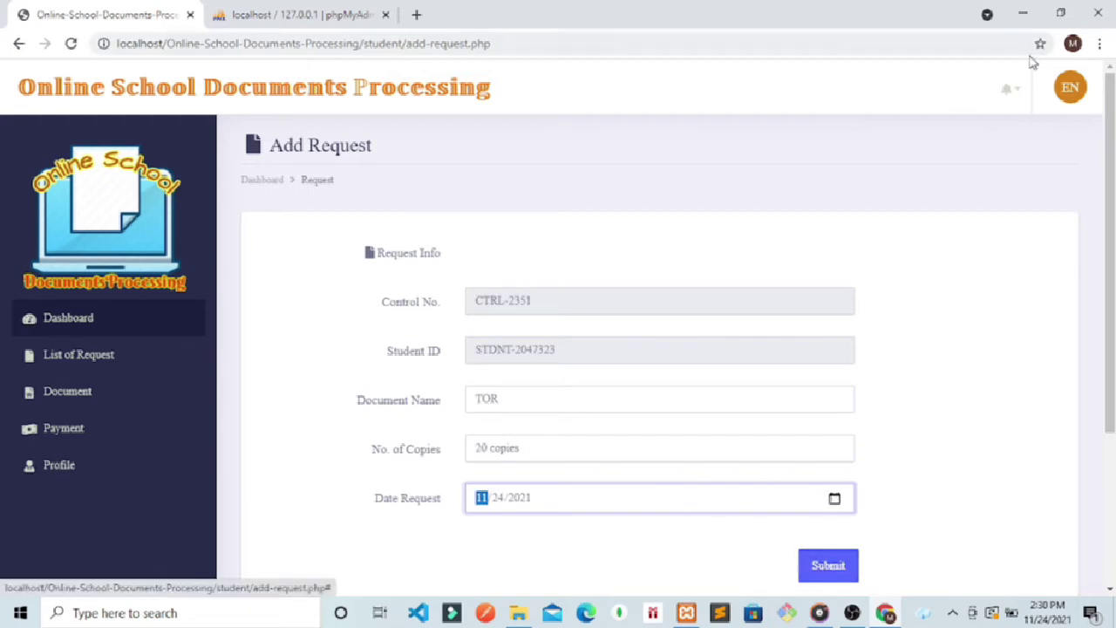
click(1011, 90)
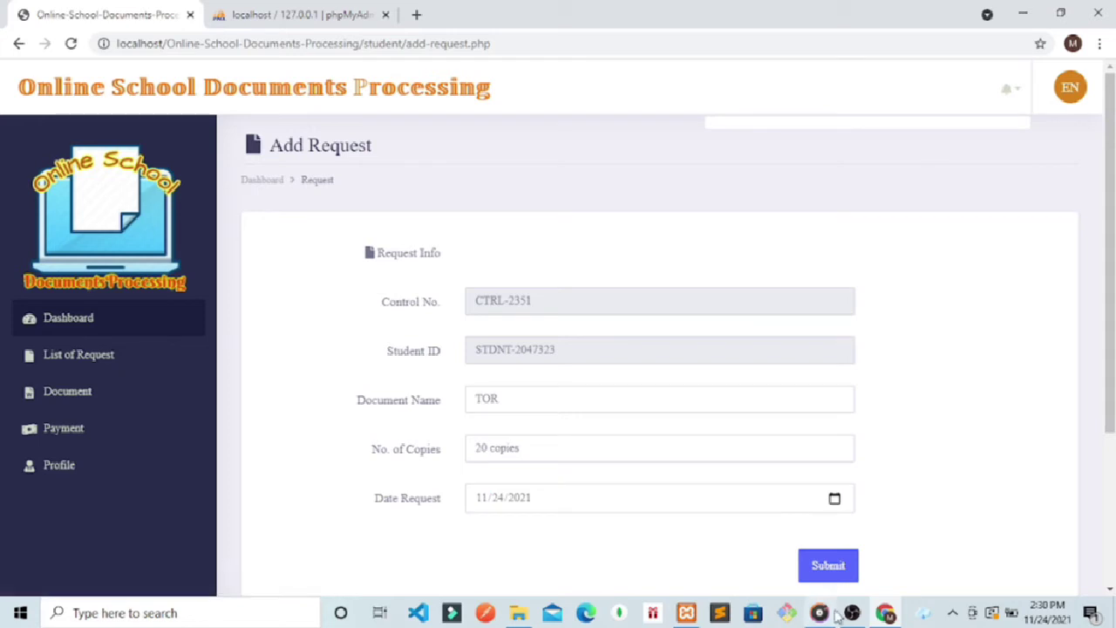
click(828, 567)
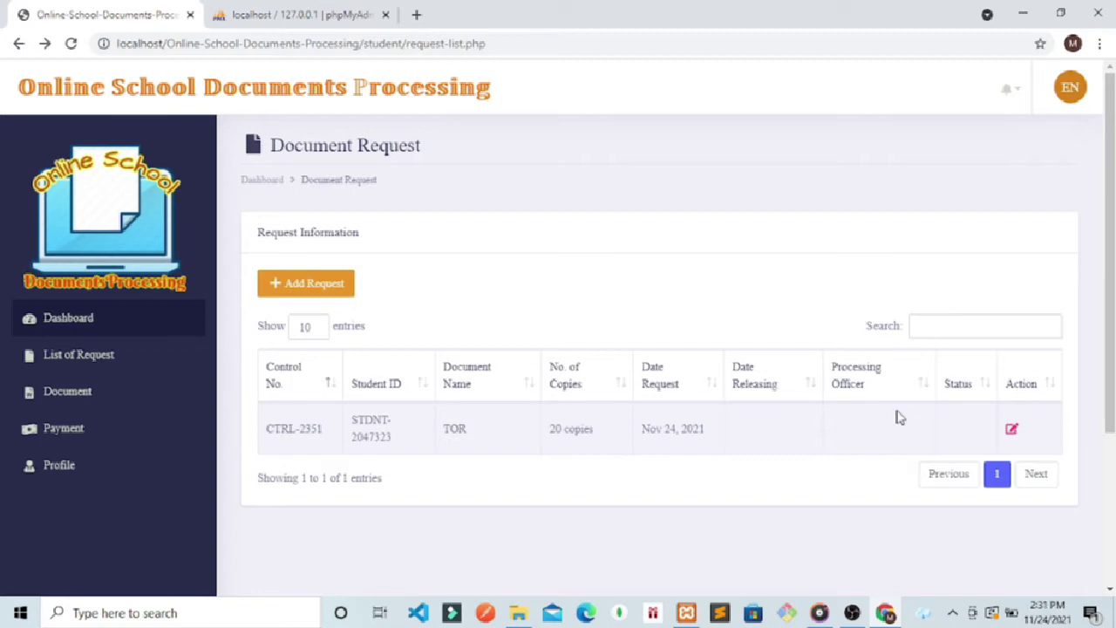
Step: Check notifications and the account menu, then view the Profile showing BS Information Technology, 3rd Year
click(1017, 98)
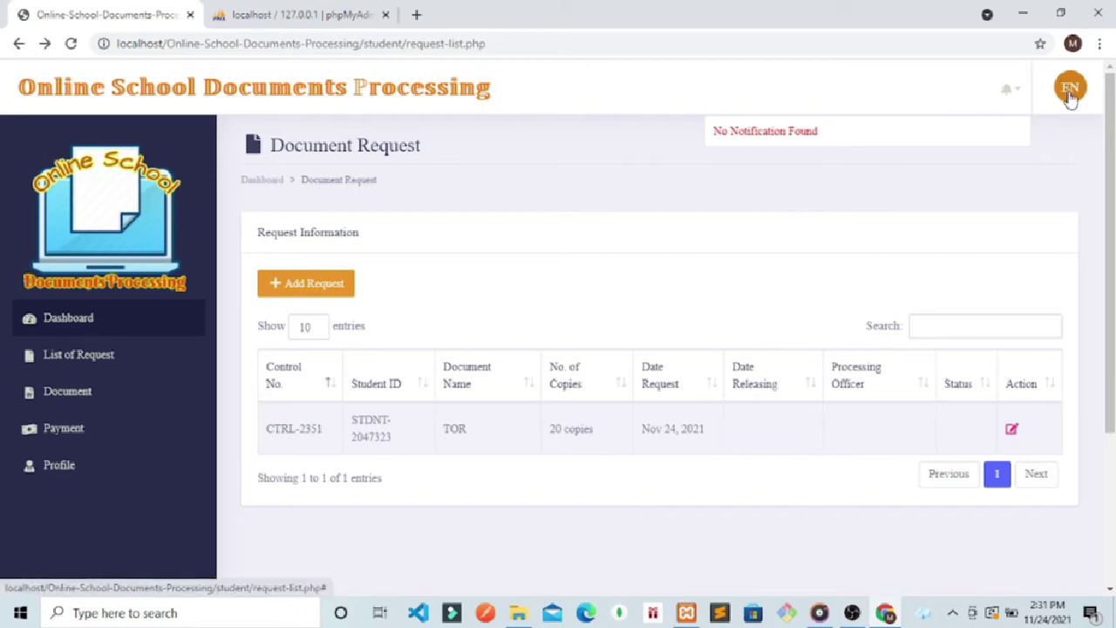
click(1070, 91)
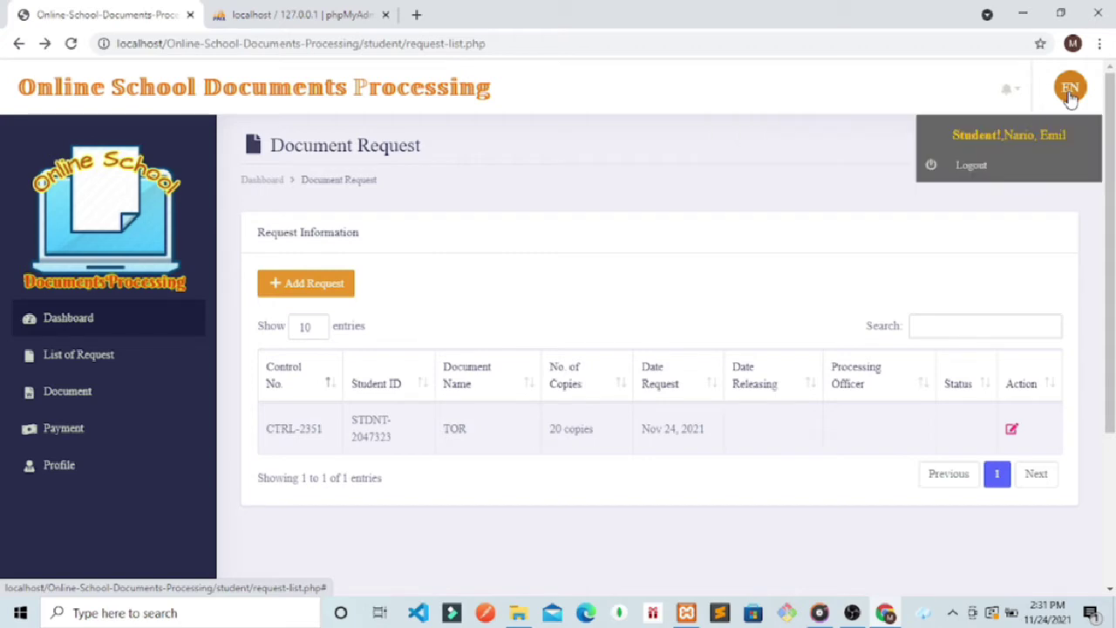
click(58, 469)
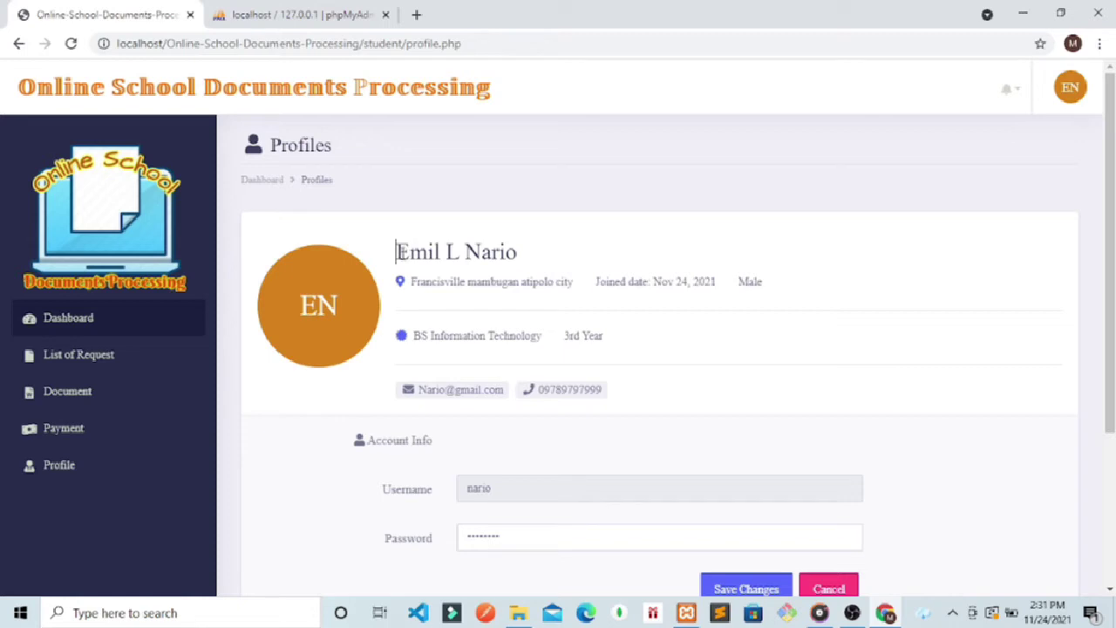
drag(396, 251, 410, 252)
double_click(344, 309)
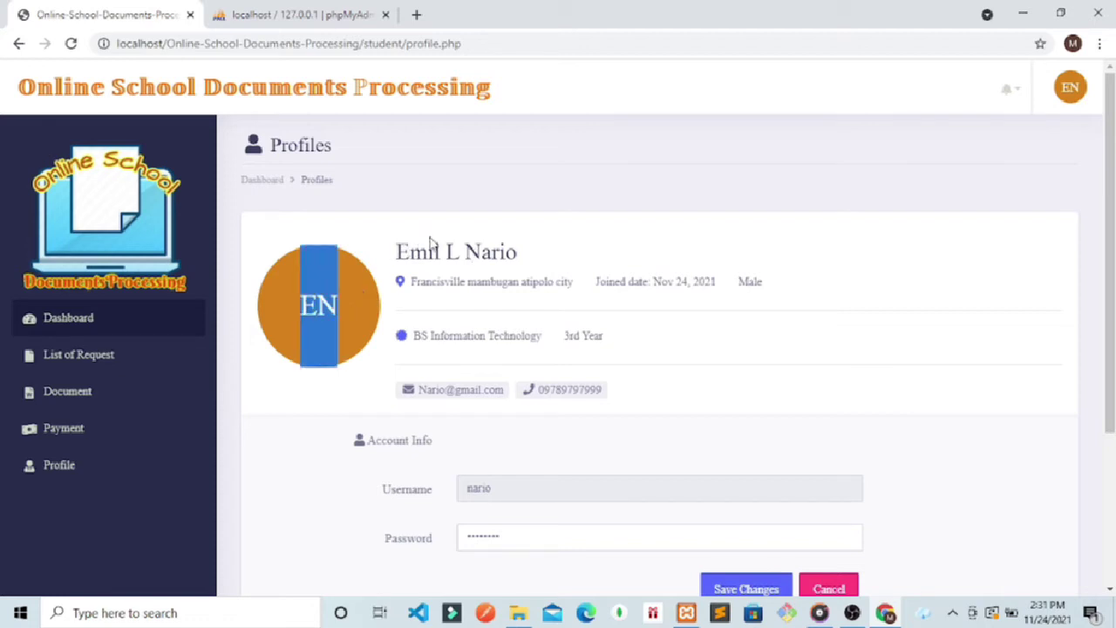
click(429, 242)
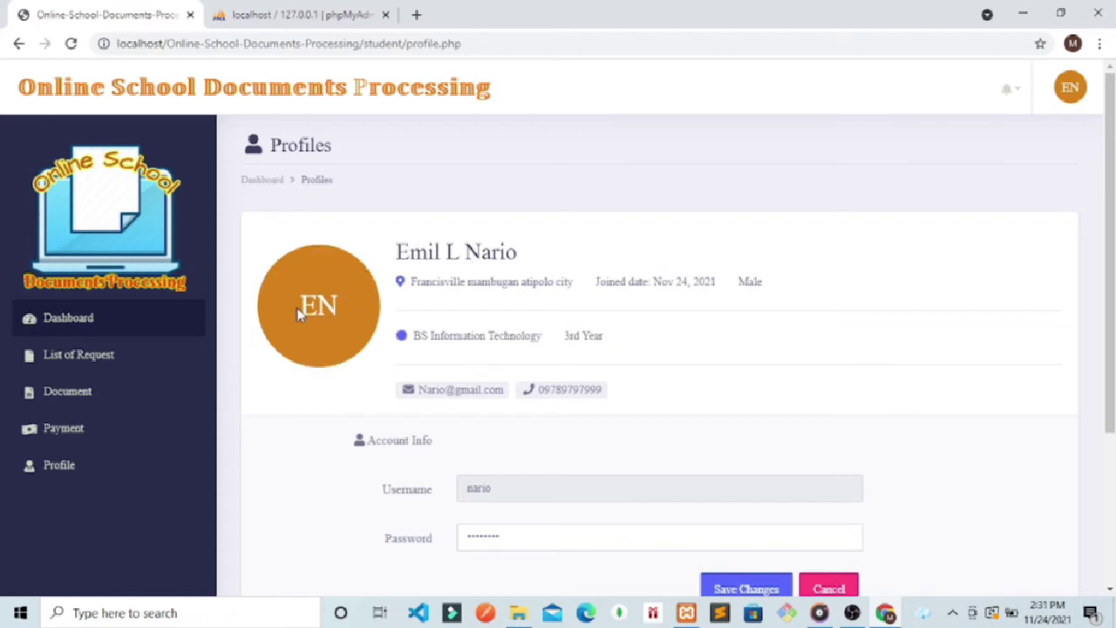
Step: Log out of the student account and change the URL to /admin to reach the admin login
click(1071, 91)
click(970, 173)
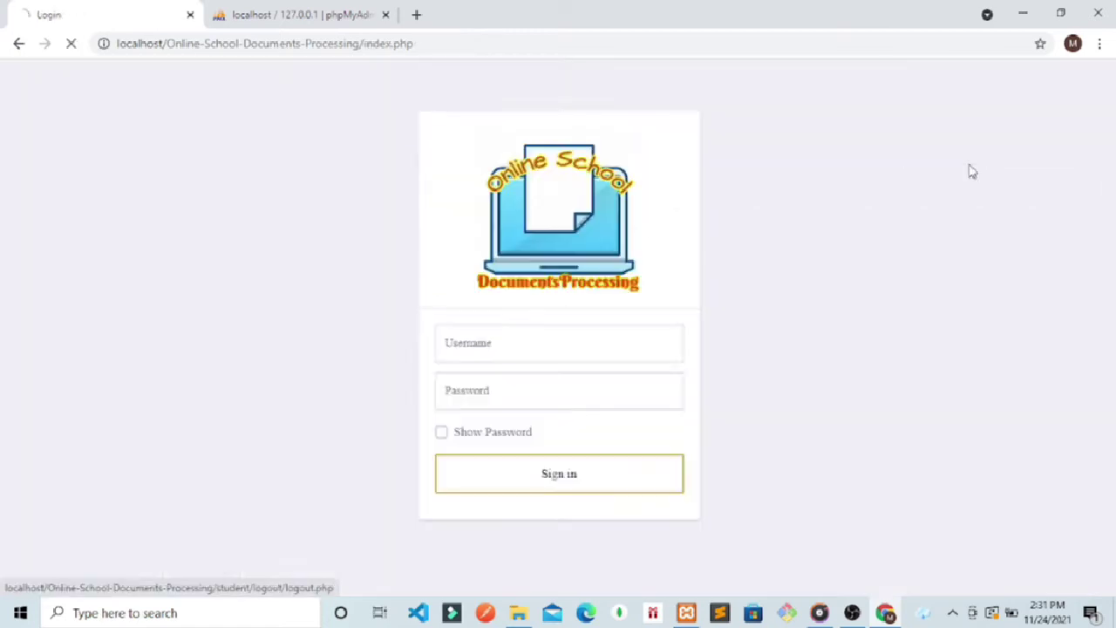
drag(415, 43, 368, 51)
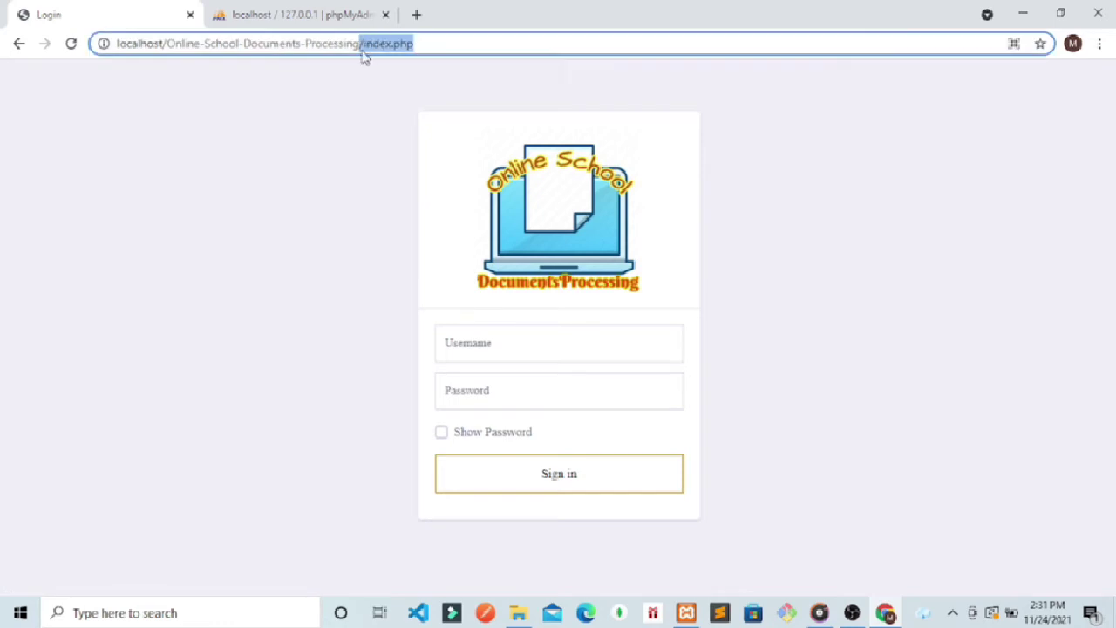
click(455, 43)
key(BackSpace)
key(BackSpace)
key(BackSpace)
key(BackSpace)
key(BackSpace)
key(BackSpace)
key(BackSpace)
key(BackSpace)
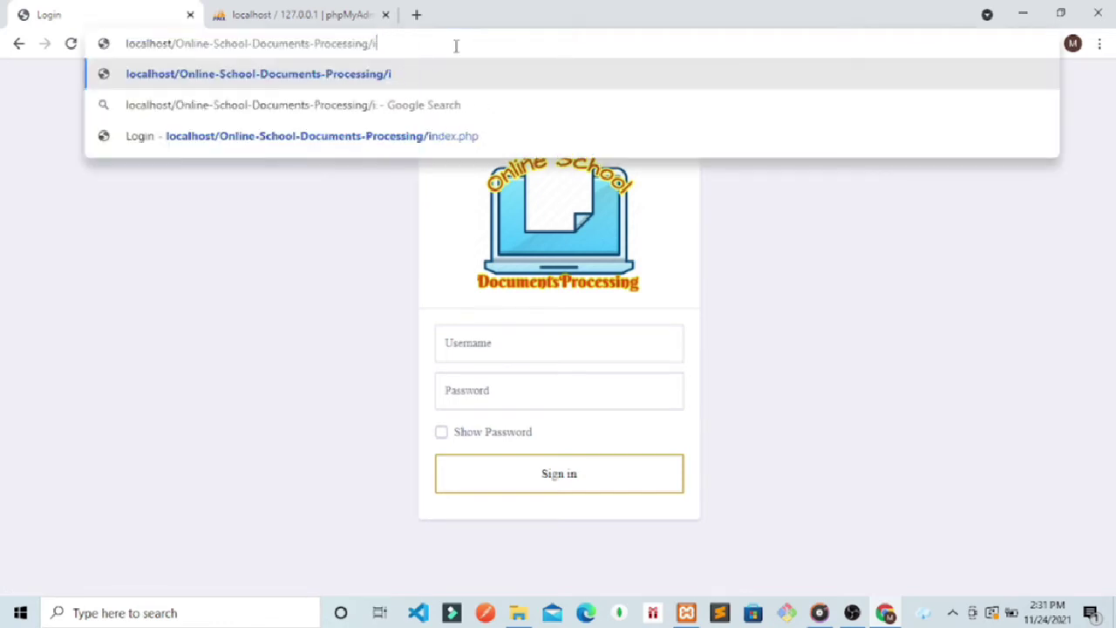
key(BackSpace)
text(asmi)
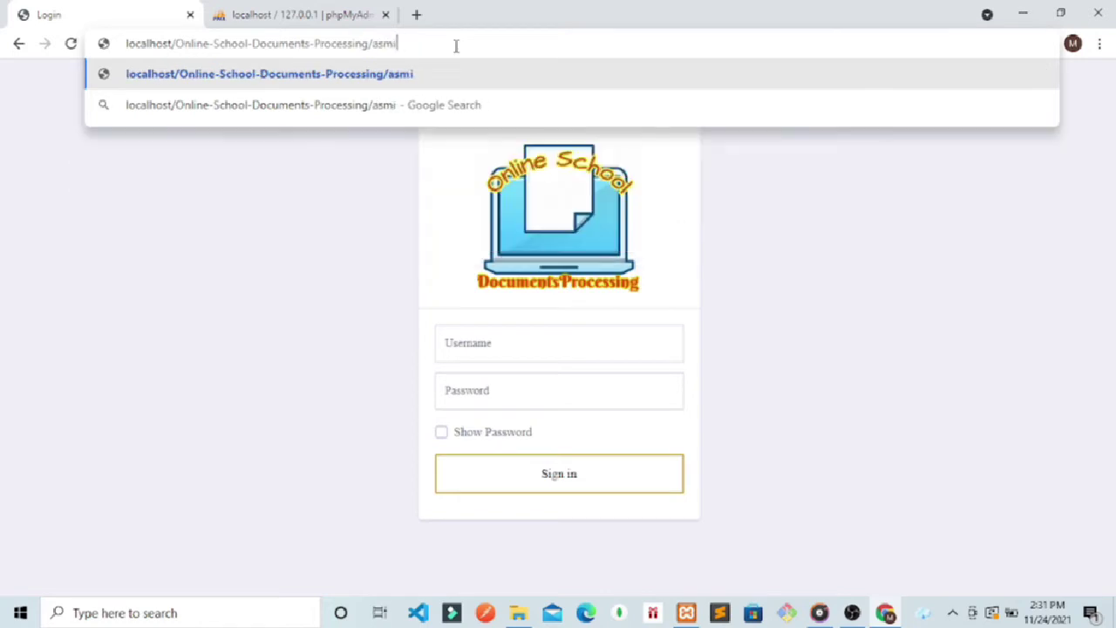
key(BackSpace)
key(BackSpace)
key(BackSpace)
text(dmin)
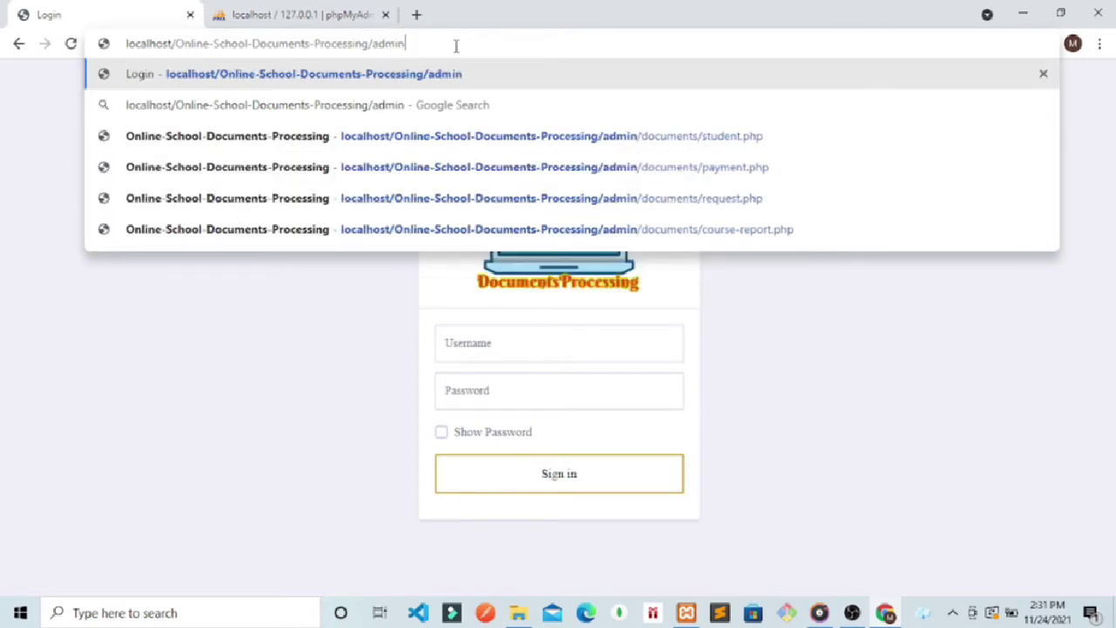
key(Return)
Step: Log in with the admin credentials, dismiss Chrome's password prompts, and open the Document Request list
click(464, 335)
text(a)
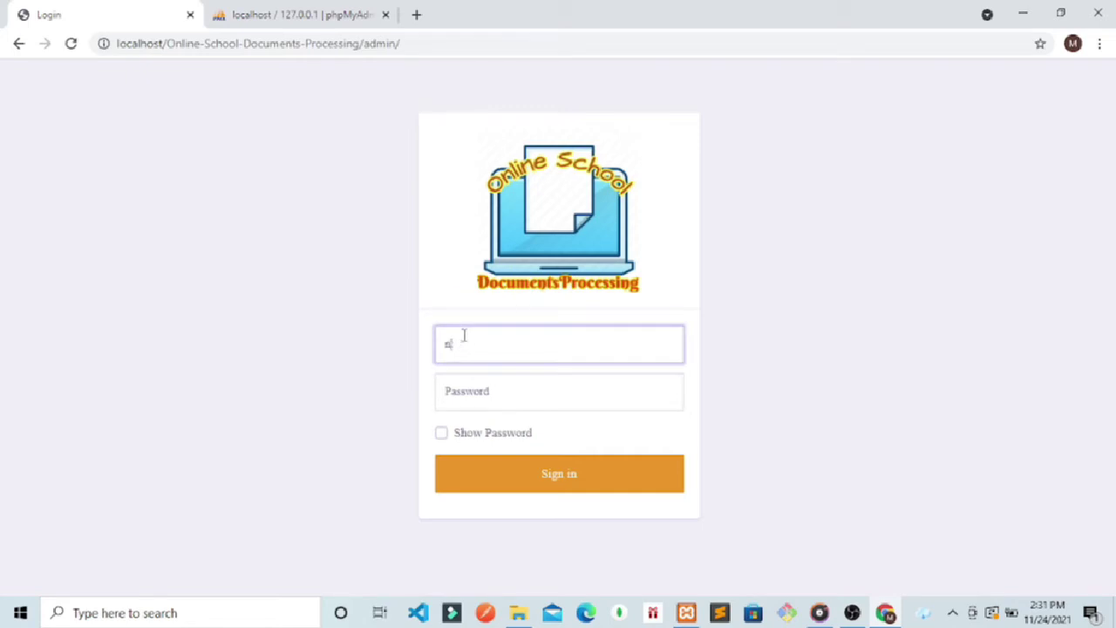
key(BackSpace)
text(admin)
click(464, 389)
text(ad)
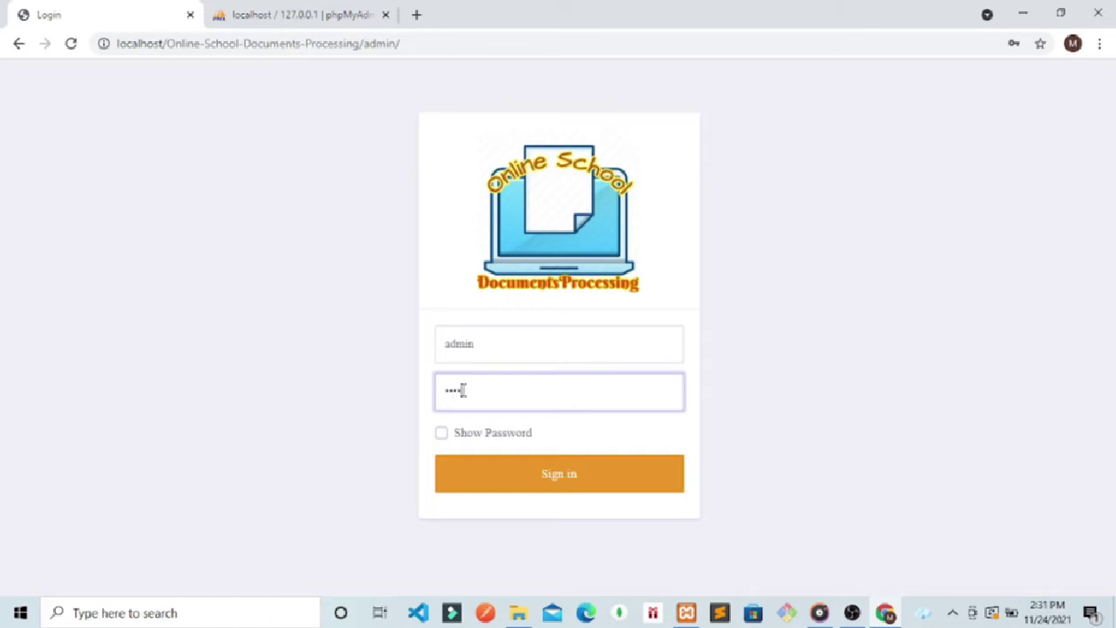
key(Return)
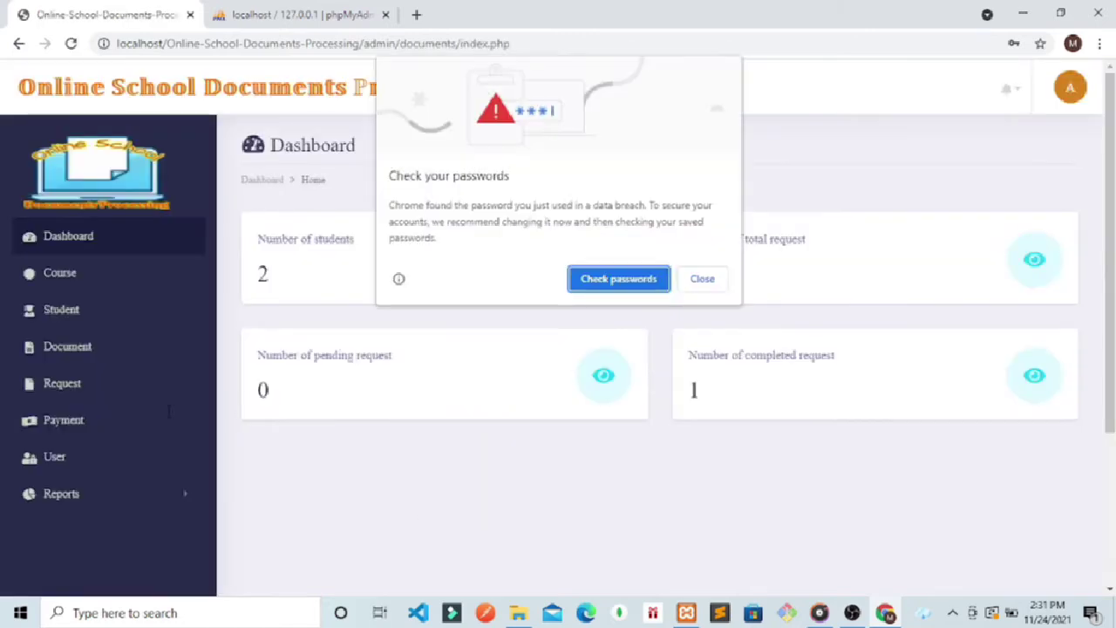
click(704, 283)
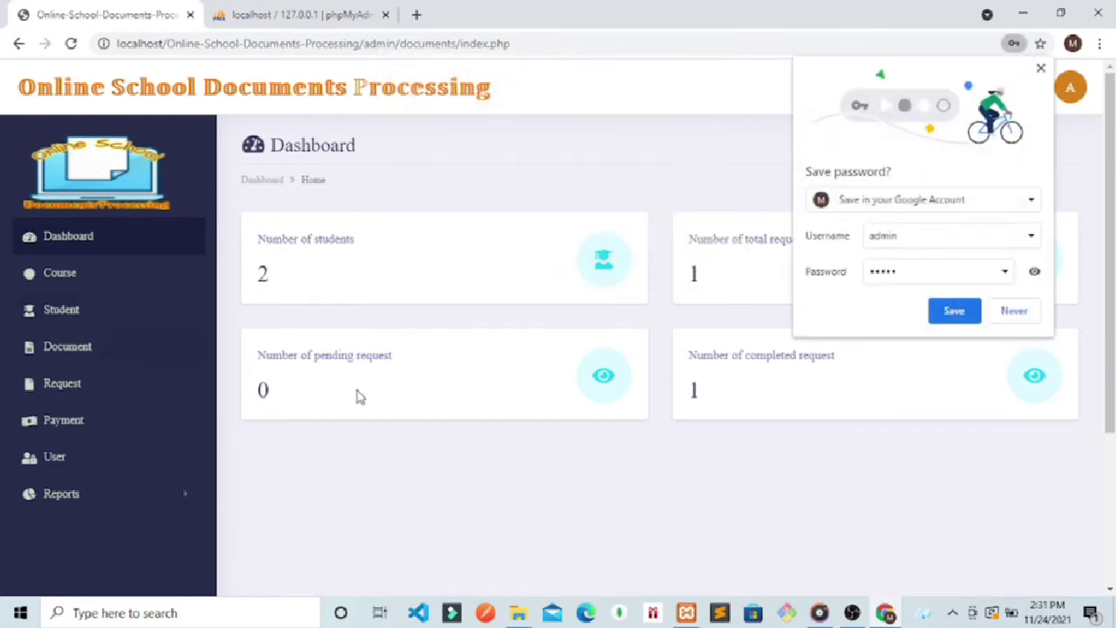
click(1009, 312)
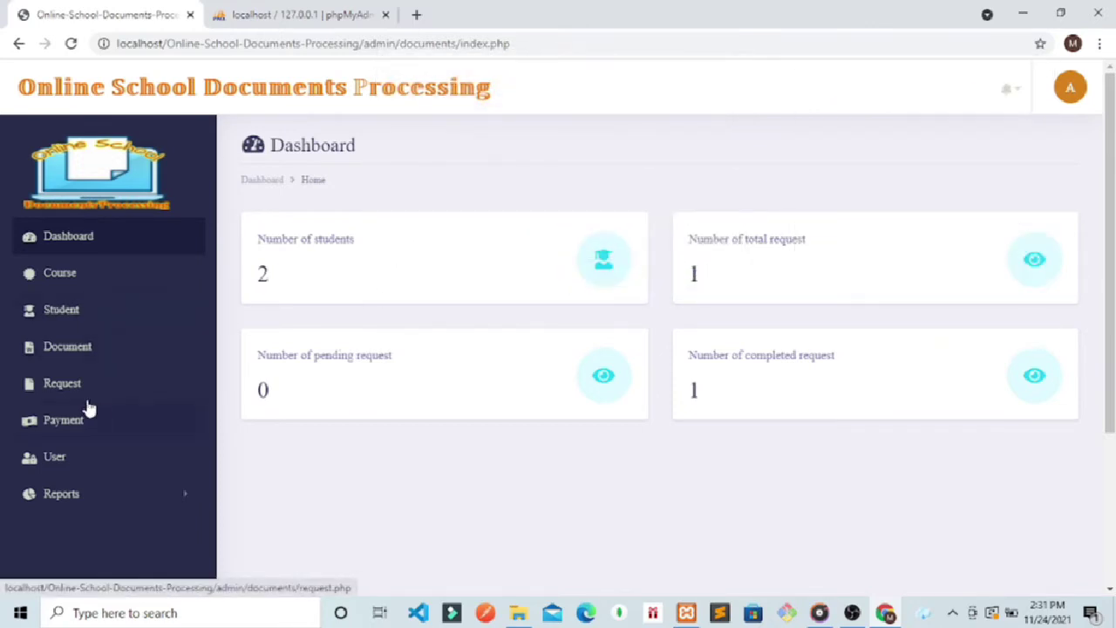
click(56, 383)
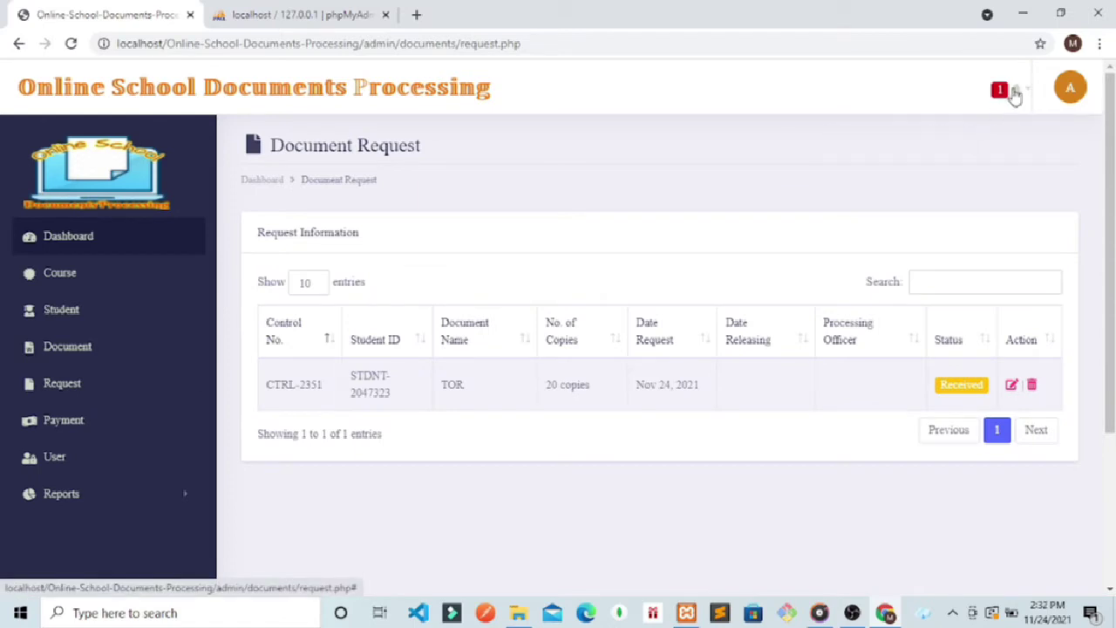
Step: Open request CTRL-2351 (20 copies of TOR) in the Edit Request form from its notification
click(1014, 92)
click(802, 140)
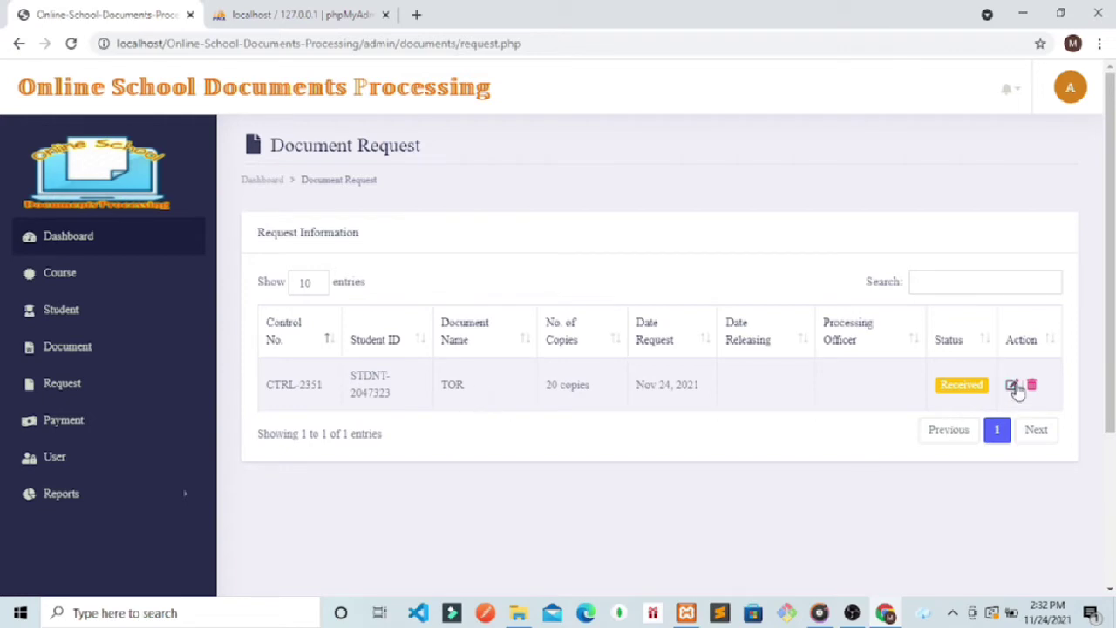
click(1014, 386)
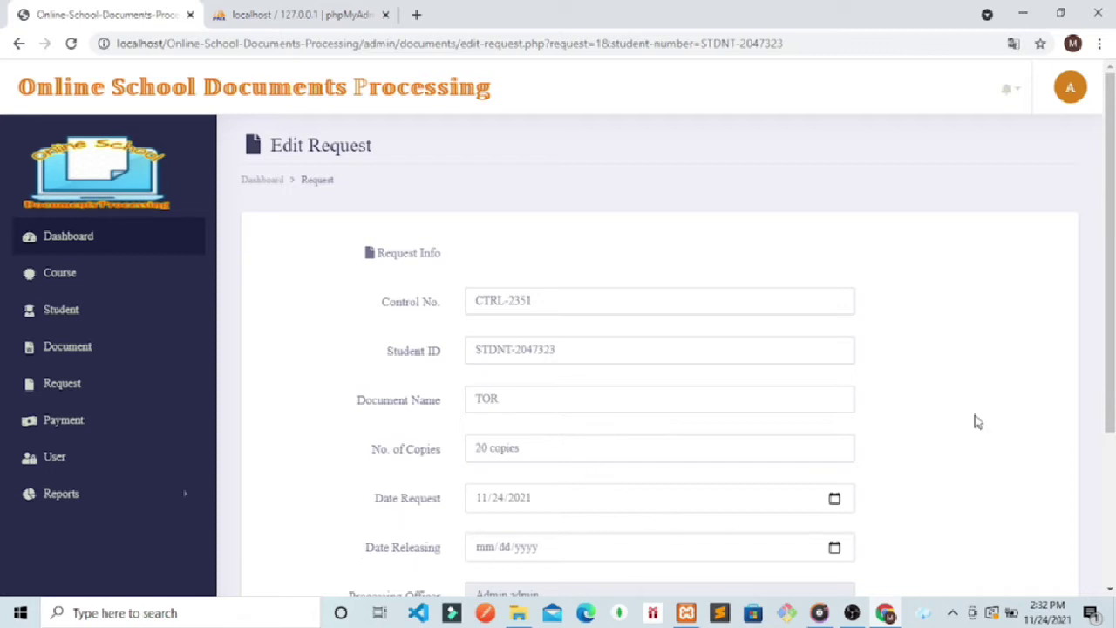
Step: Set CTRL-2351's releasing date to November 27, 2021 and status to Pending, then update it
scroll(973, 420, down, 2)
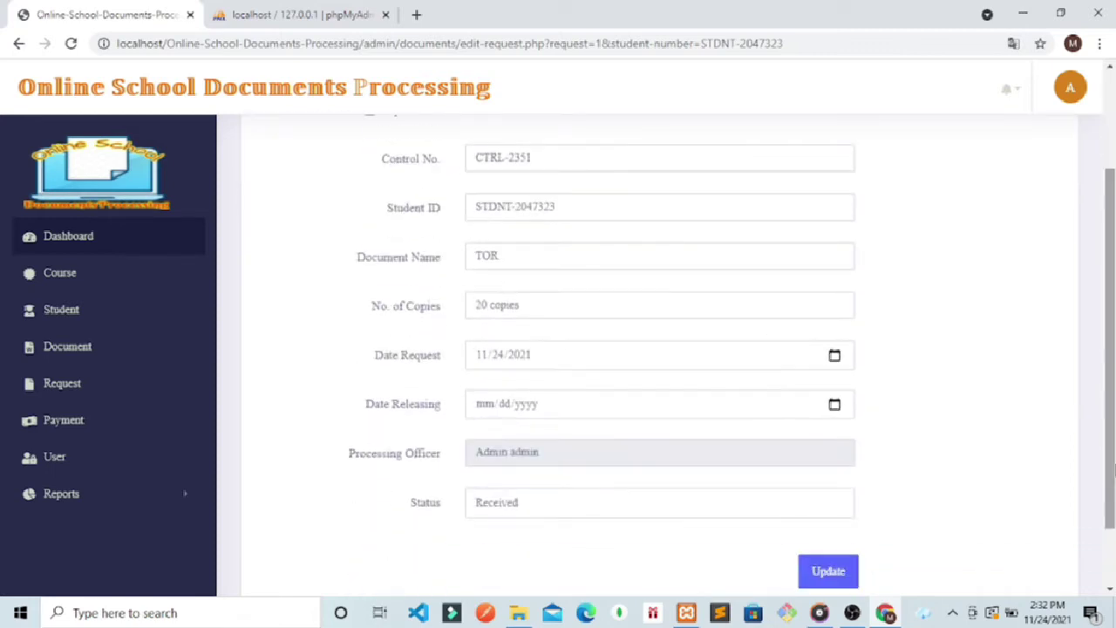
click(835, 406)
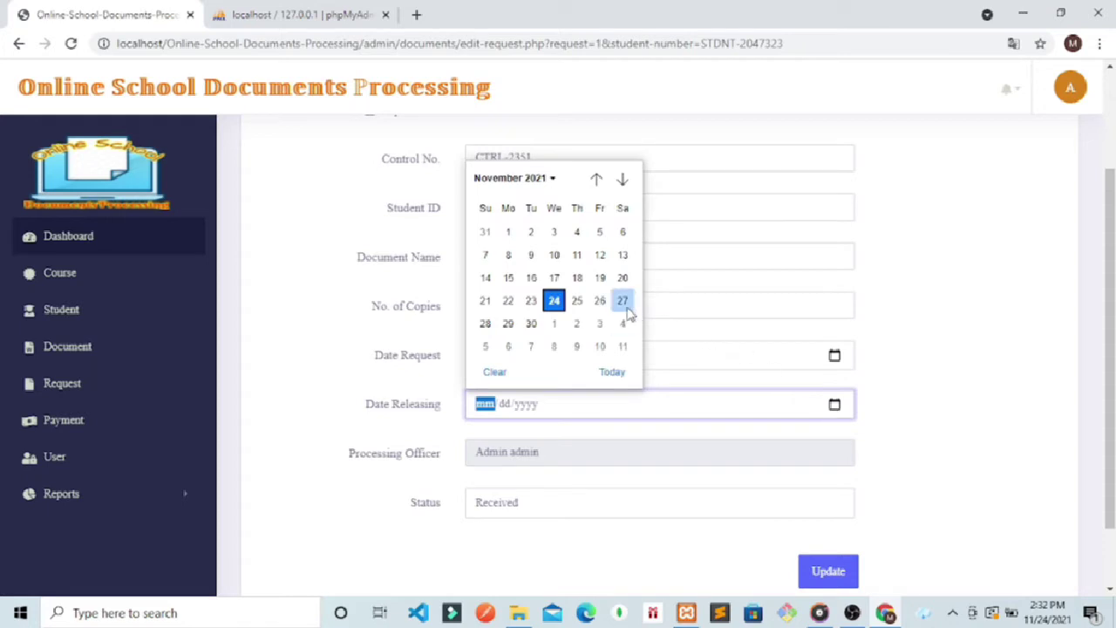
click(624, 304)
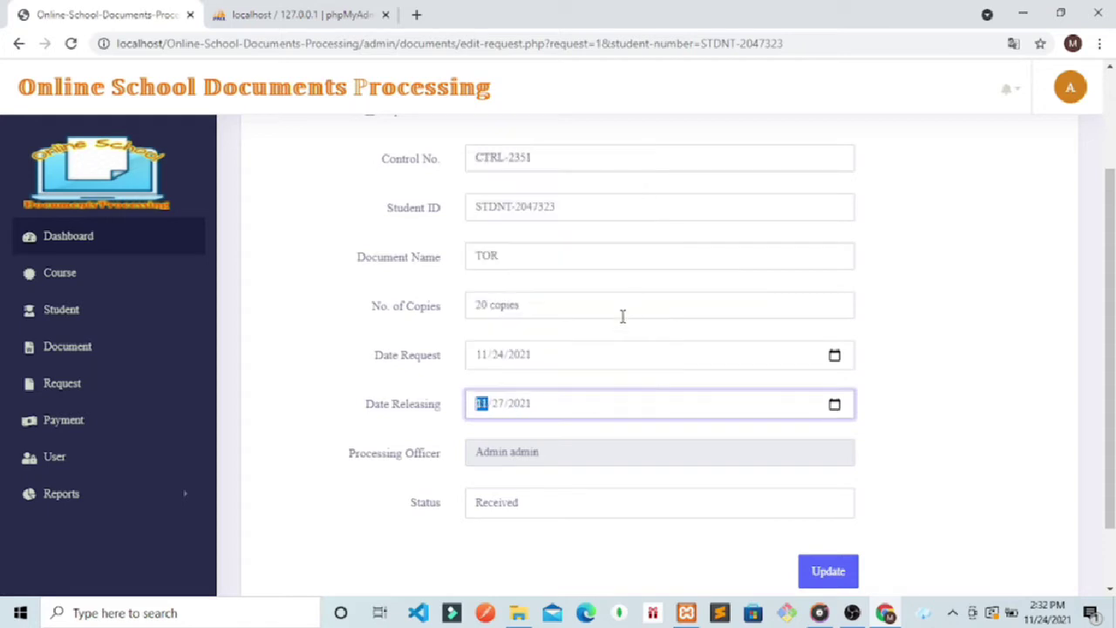
click(545, 450)
drag(545, 451, 471, 463)
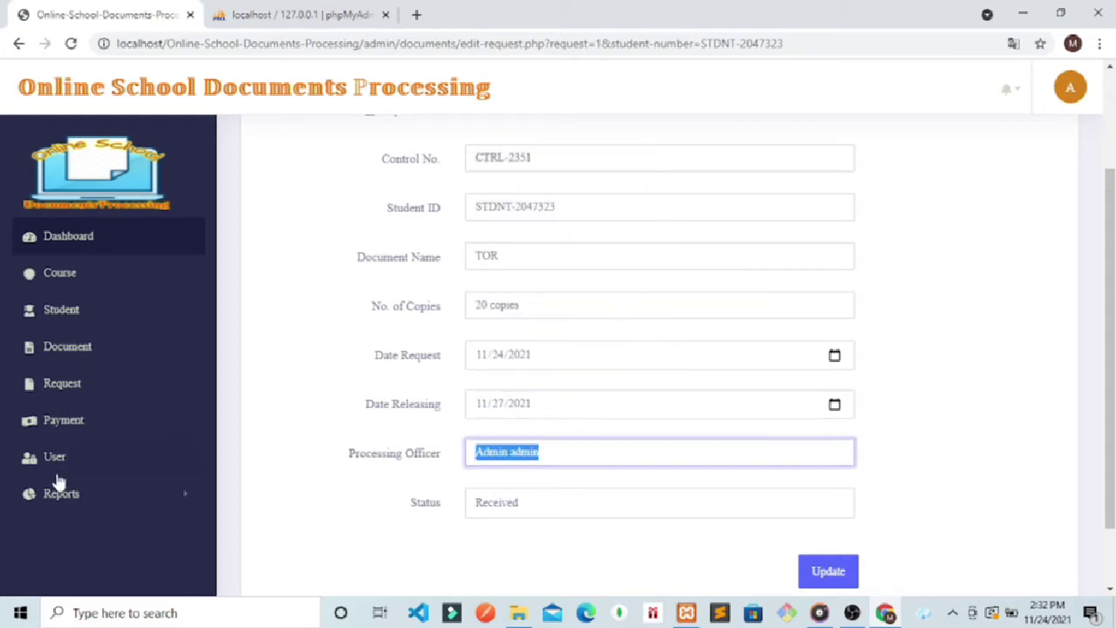
click(515, 462)
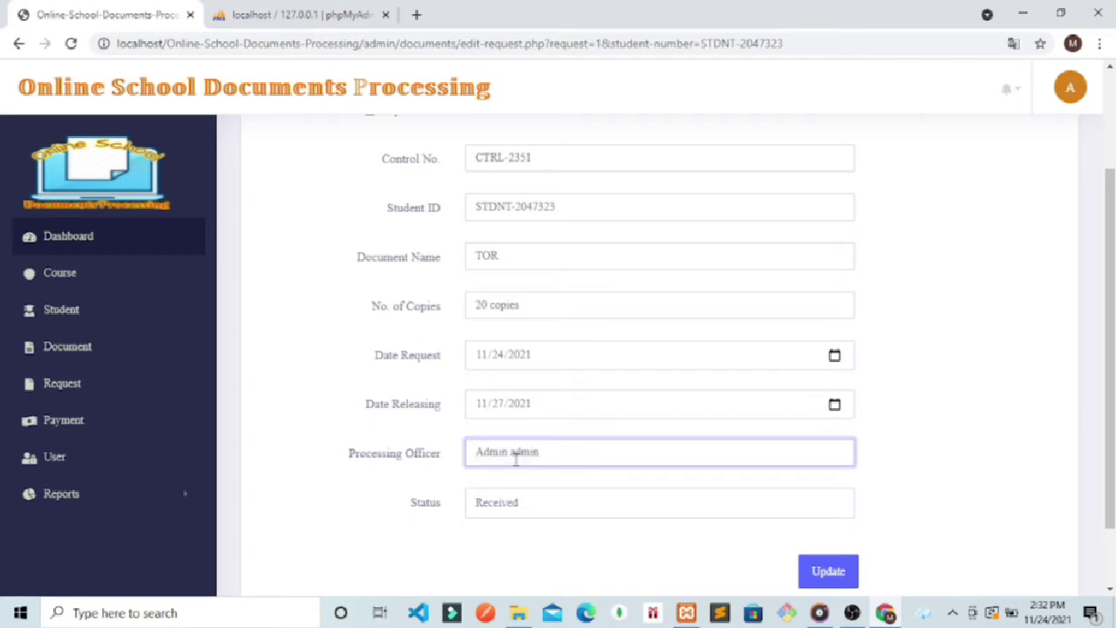
drag(549, 459, 490, 460)
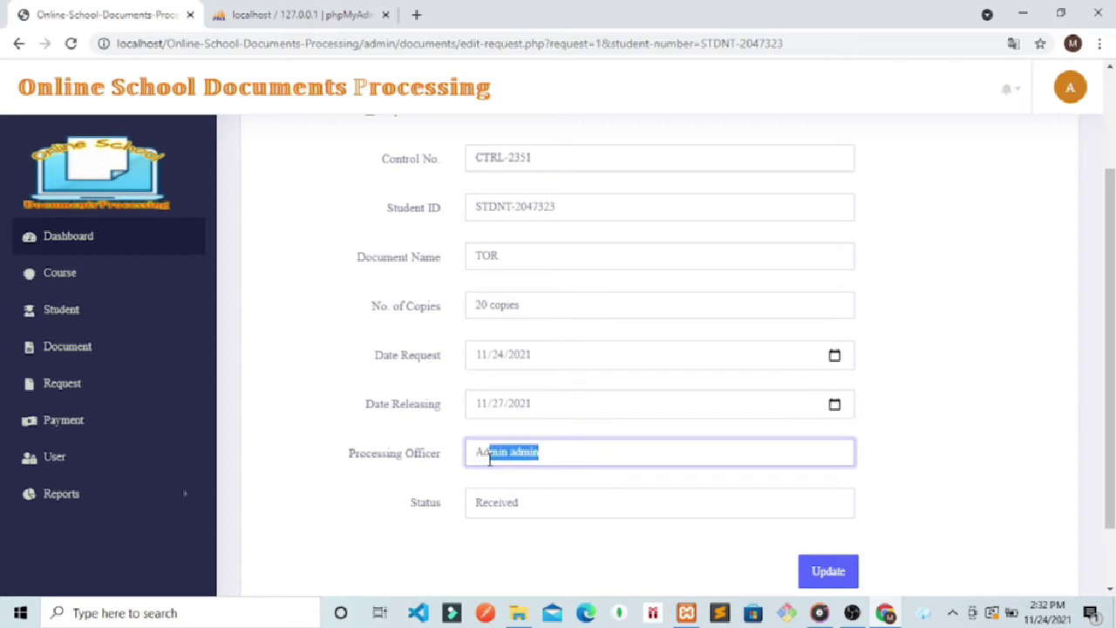
click(562, 458)
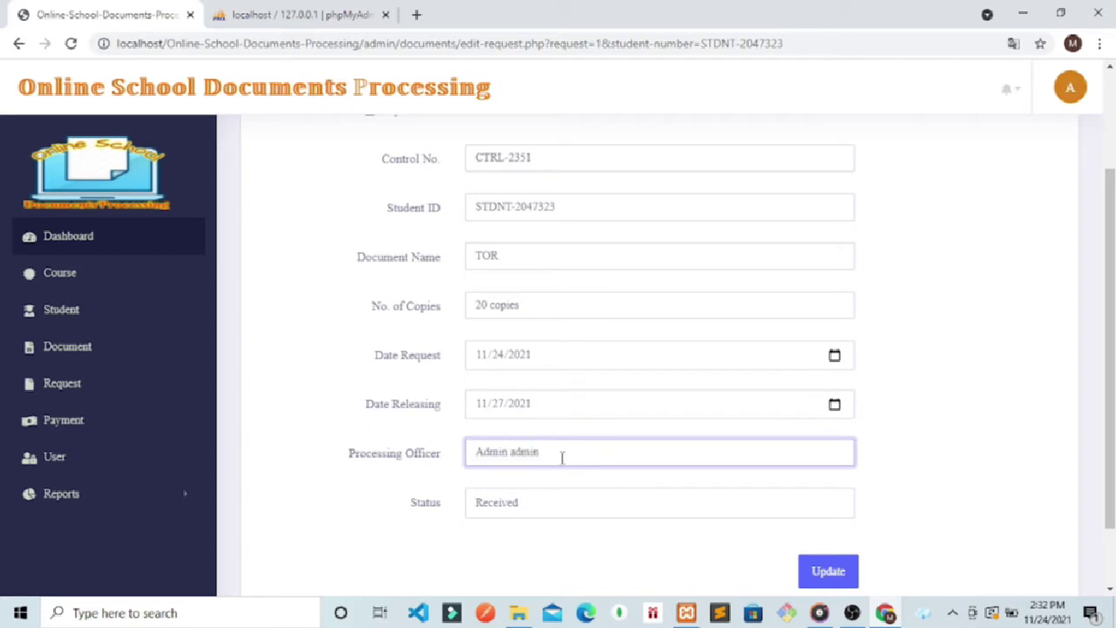
click(538, 509)
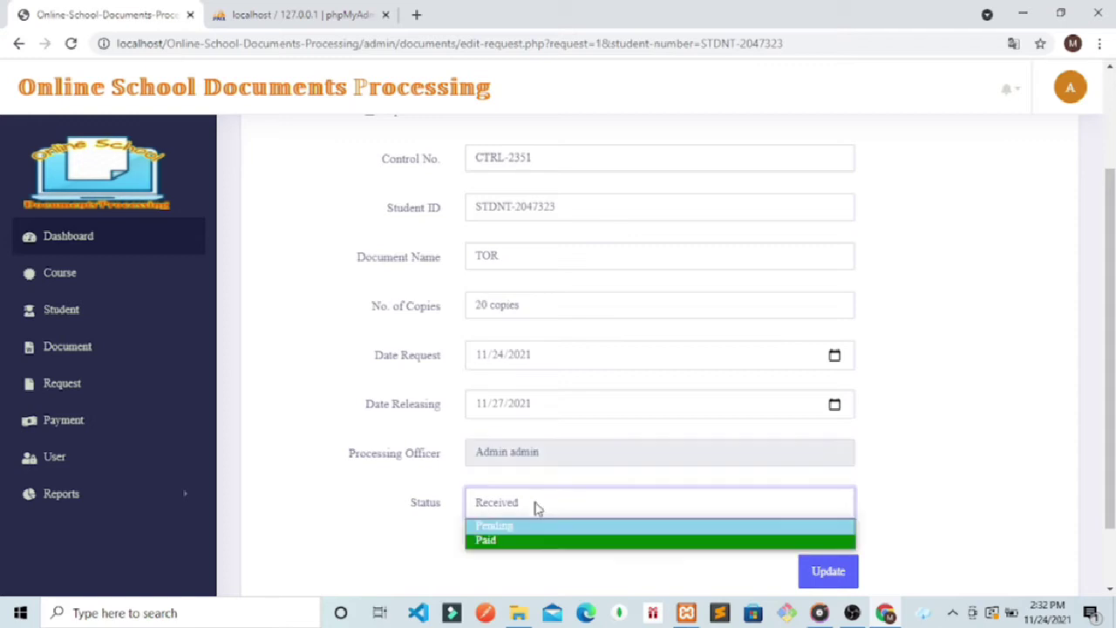
click(499, 530)
click(821, 577)
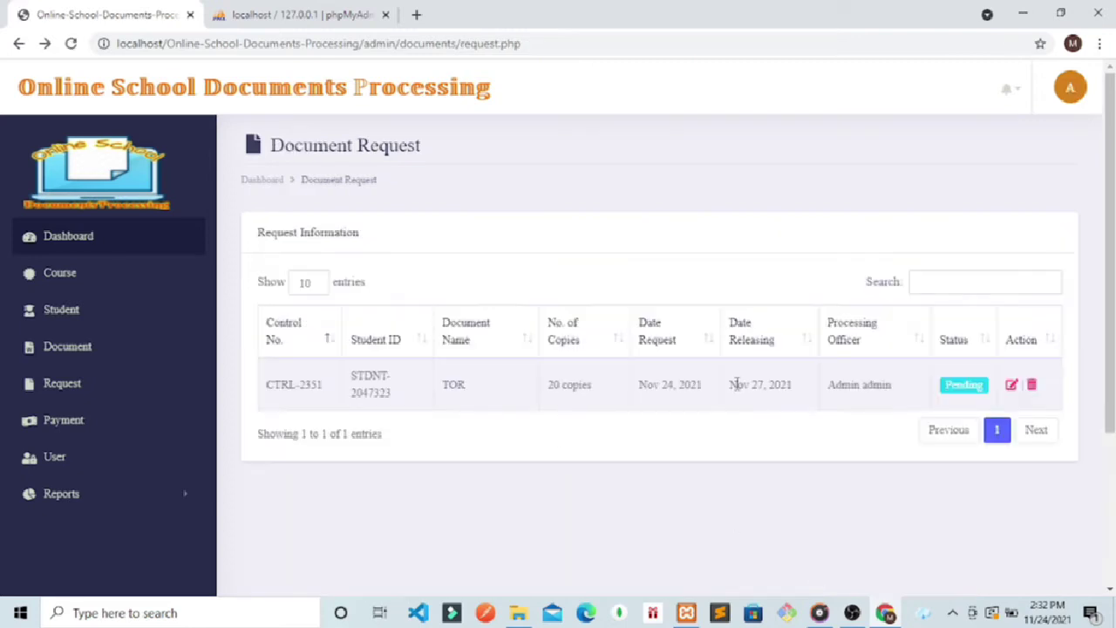
Step: Log out of the admin account and strip admin/index.php from the URL to reach the student login
click(1070, 87)
click(959, 168)
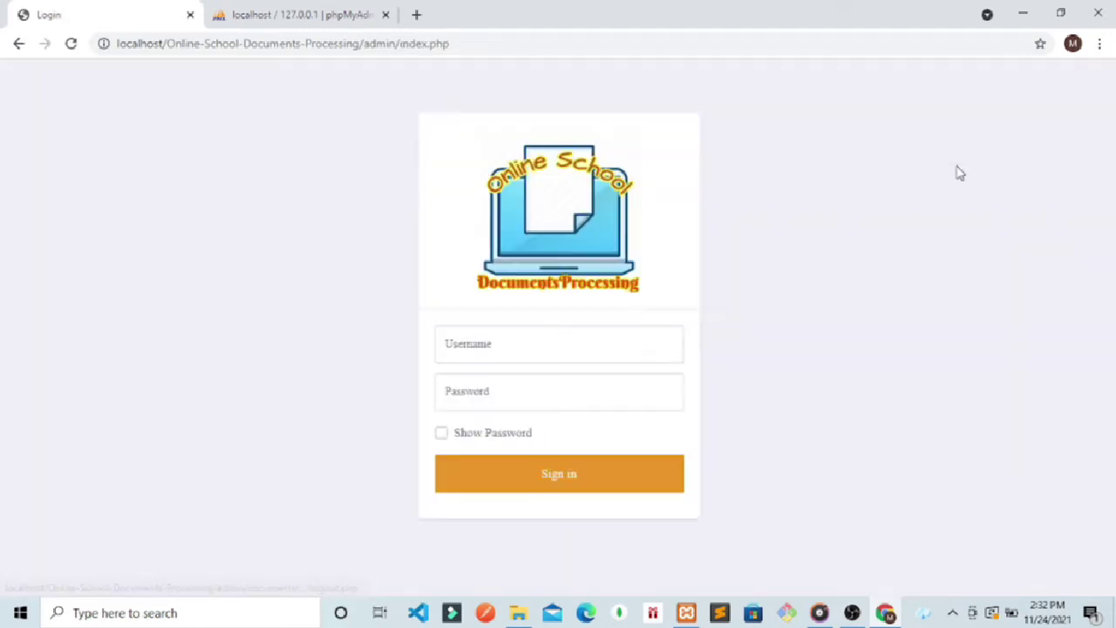
click(443, 44)
drag(442, 44, 363, 43)
key(BackSpace)
key(Return)
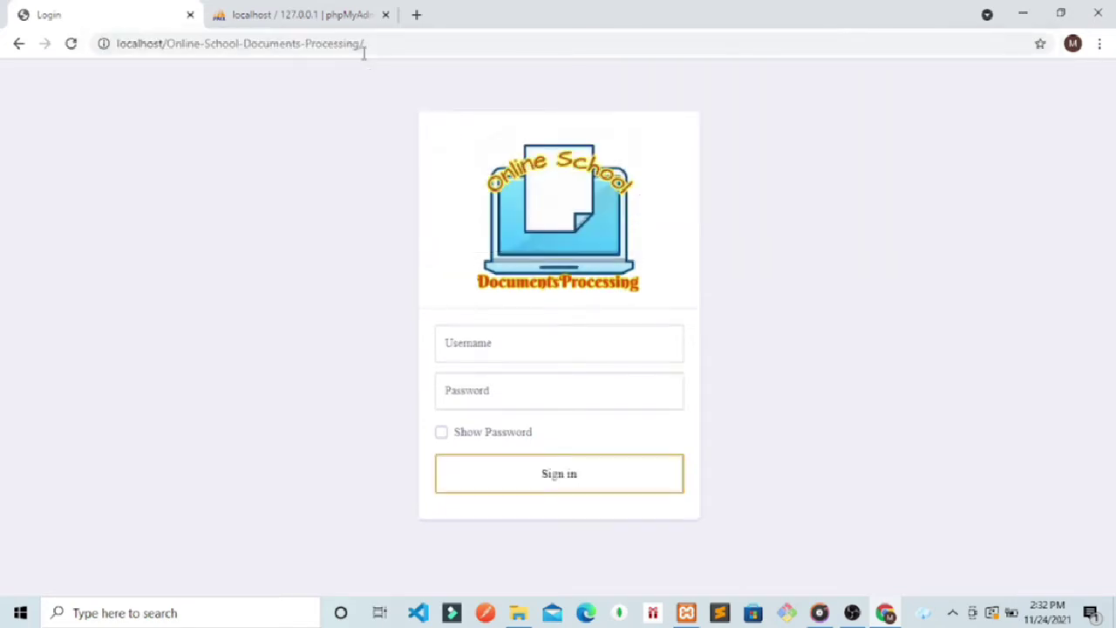
Step: Sign in with the student username and password, dismissing Chrome's breach and save-password prompts
click(506, 348)
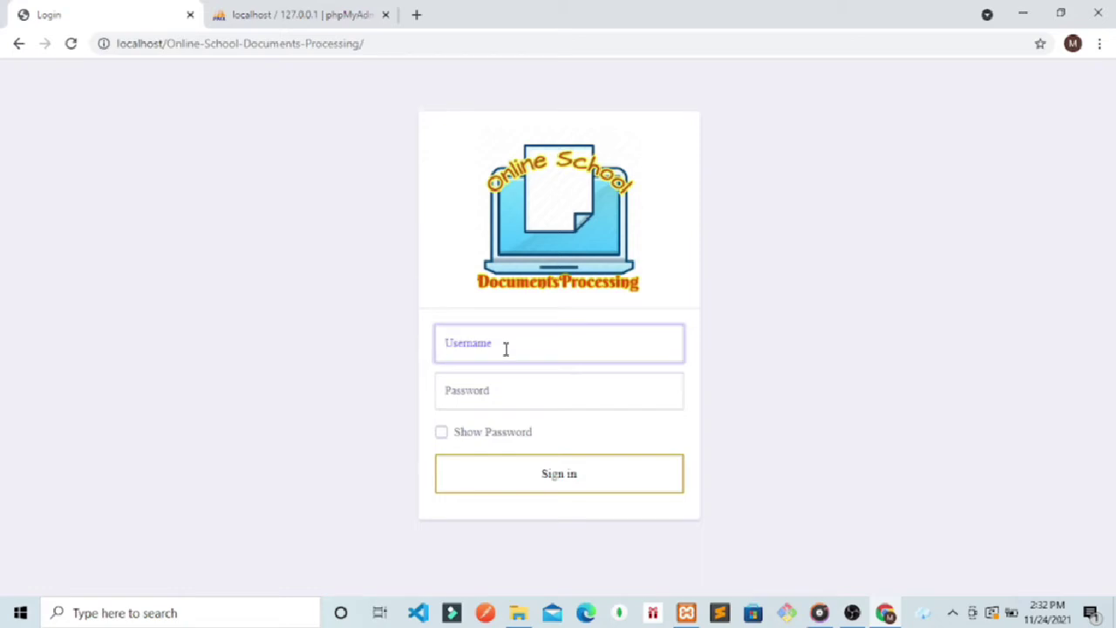
text(nario)
click(484, 384)
text(na)
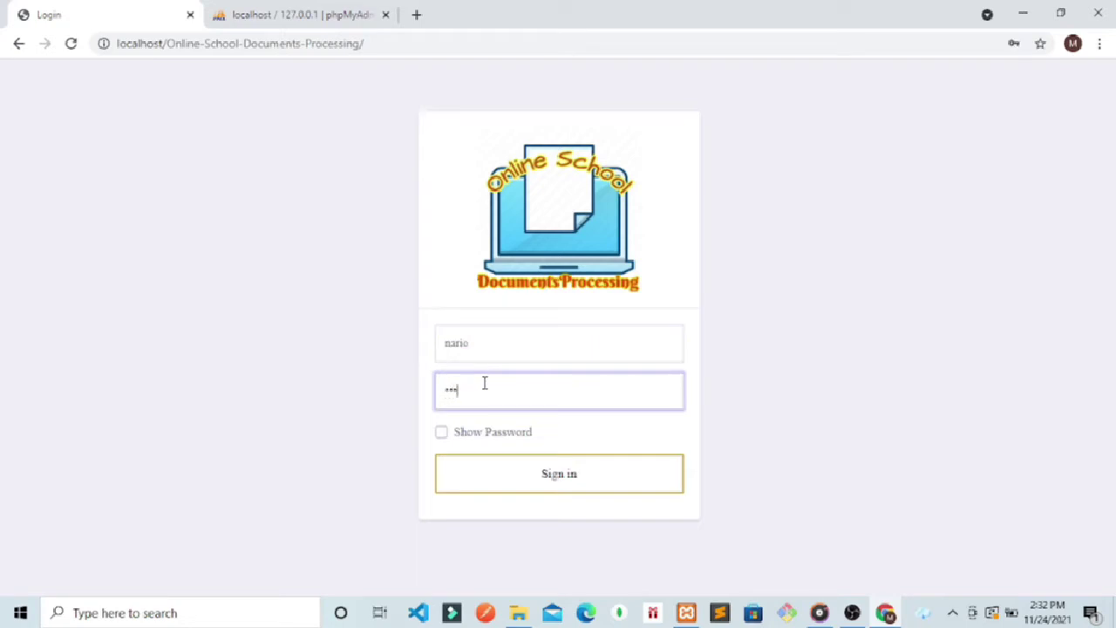
click(441, 432)
click(551, 482)
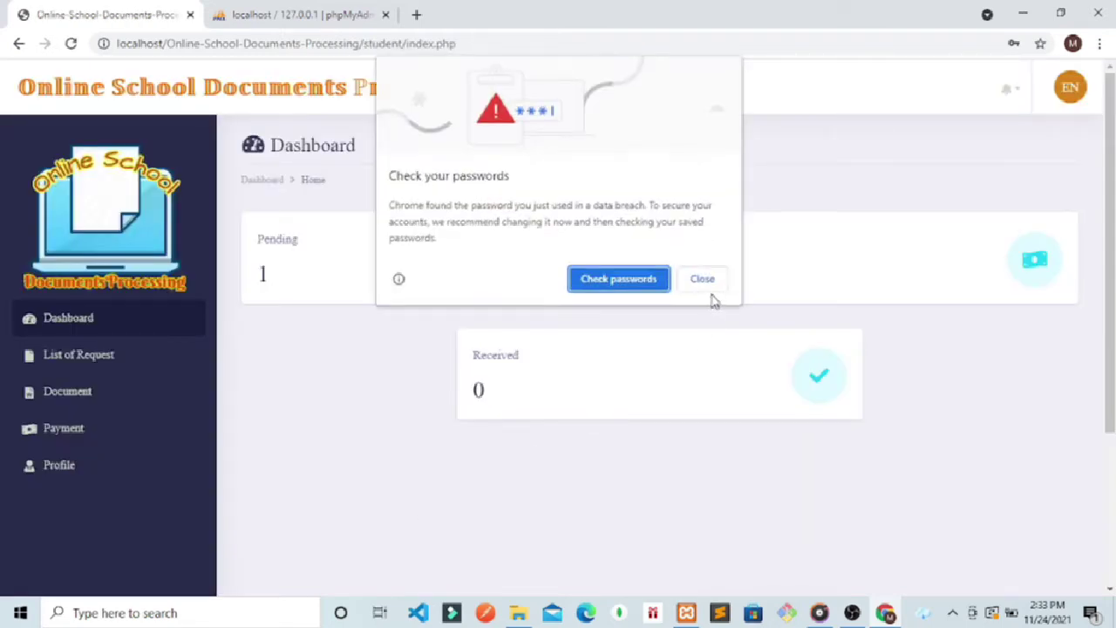
click(702, 278)
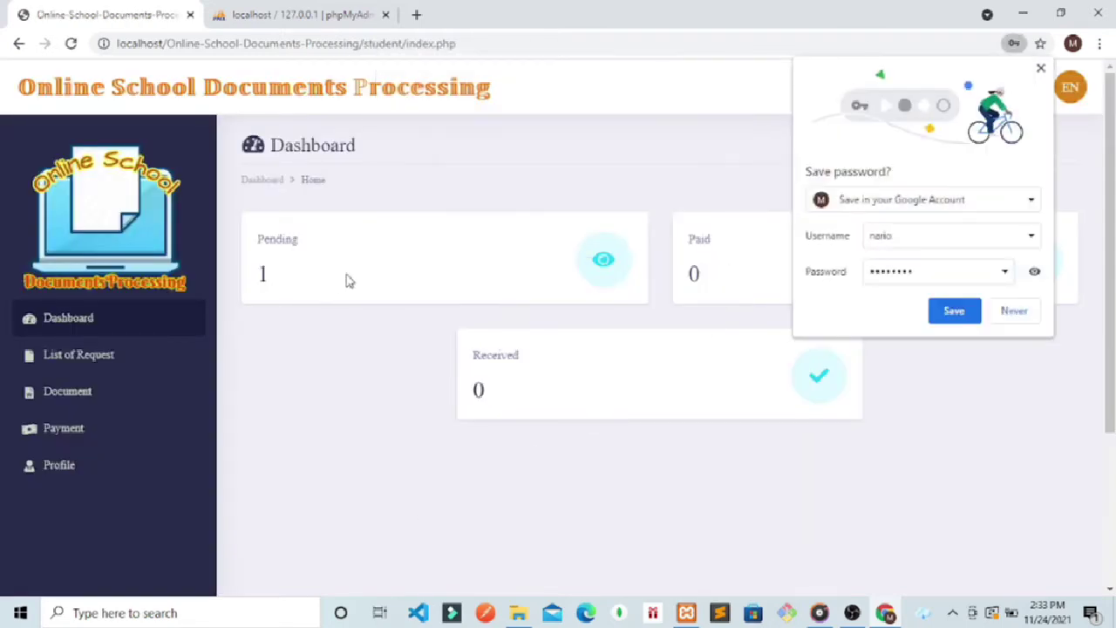
click(1011, 311)
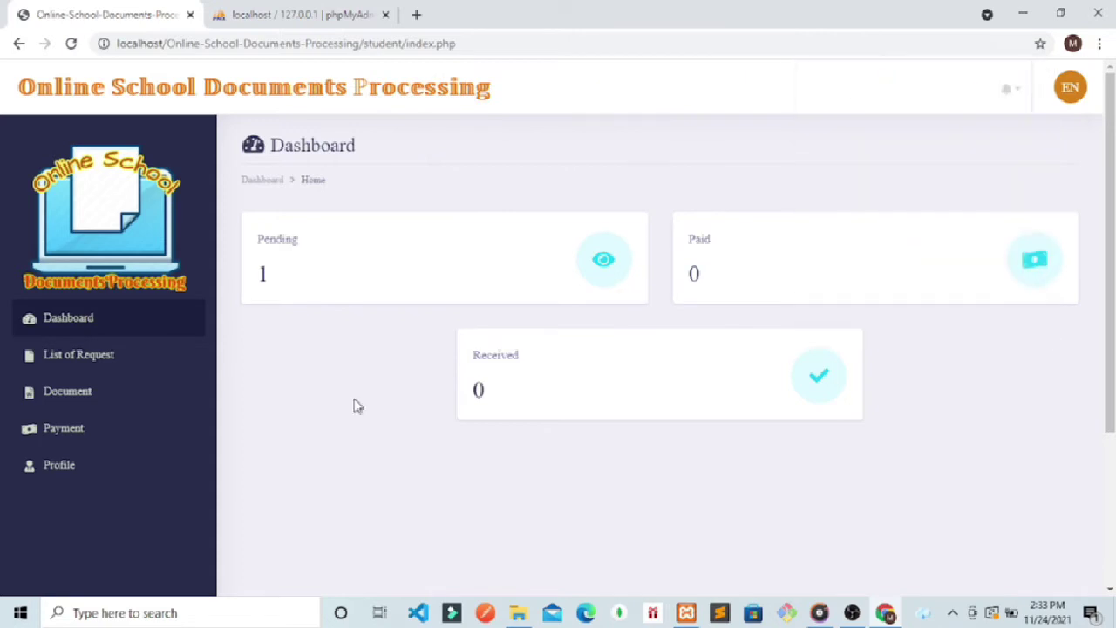
Step: Open the TOR request's claim slip from the notification and save it, listing CTRL-2351 as Pending for Nov 27, 2021
click(68, 364)
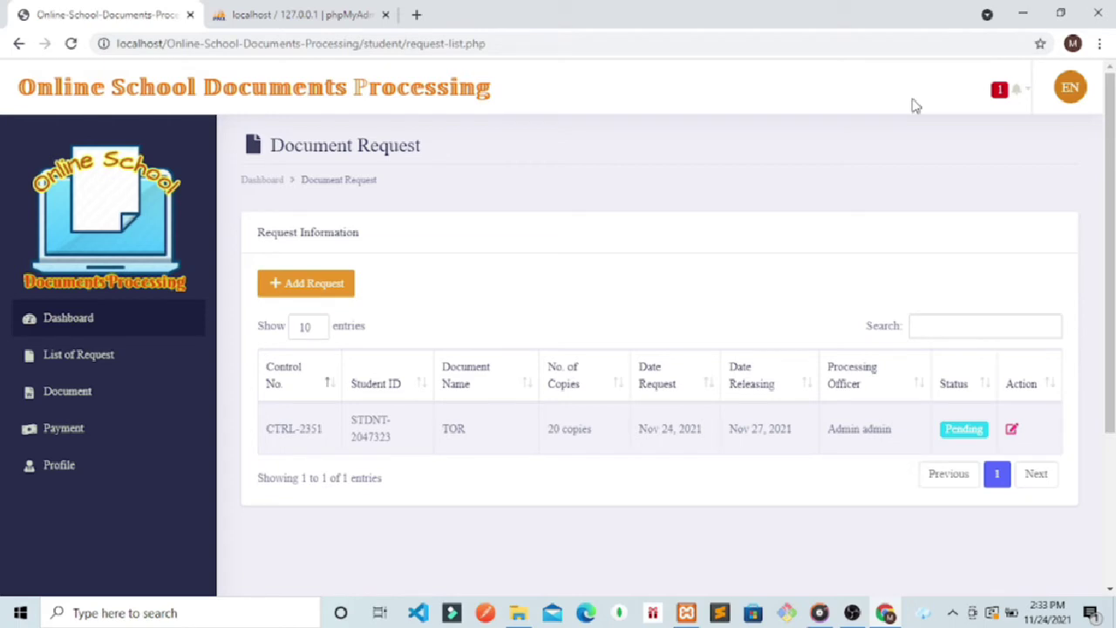
click(1015, 101)
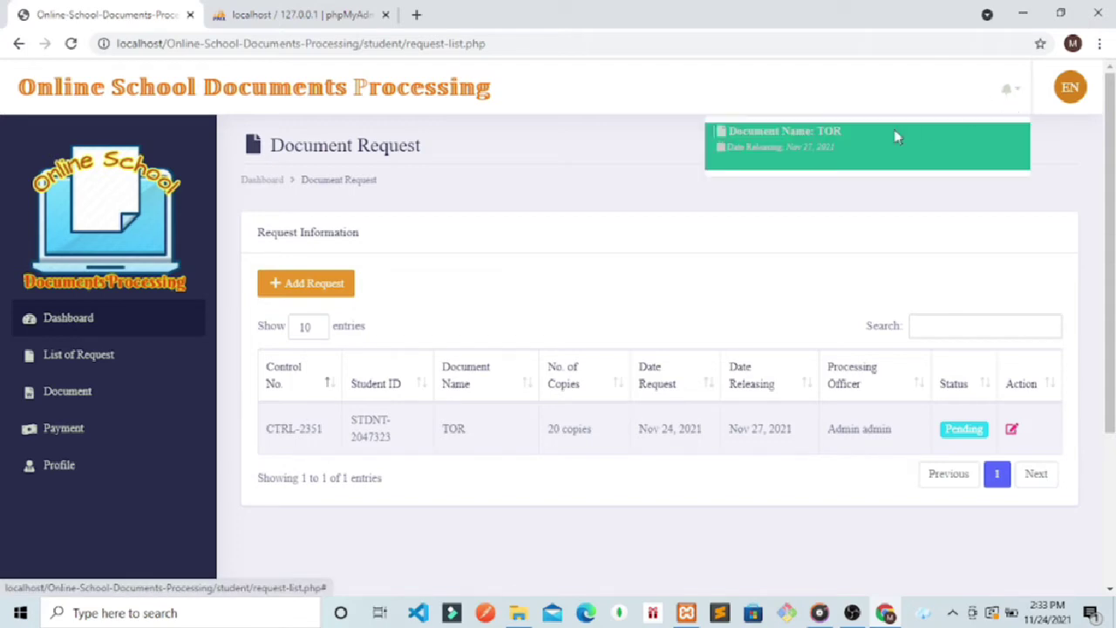
click(788, 141)
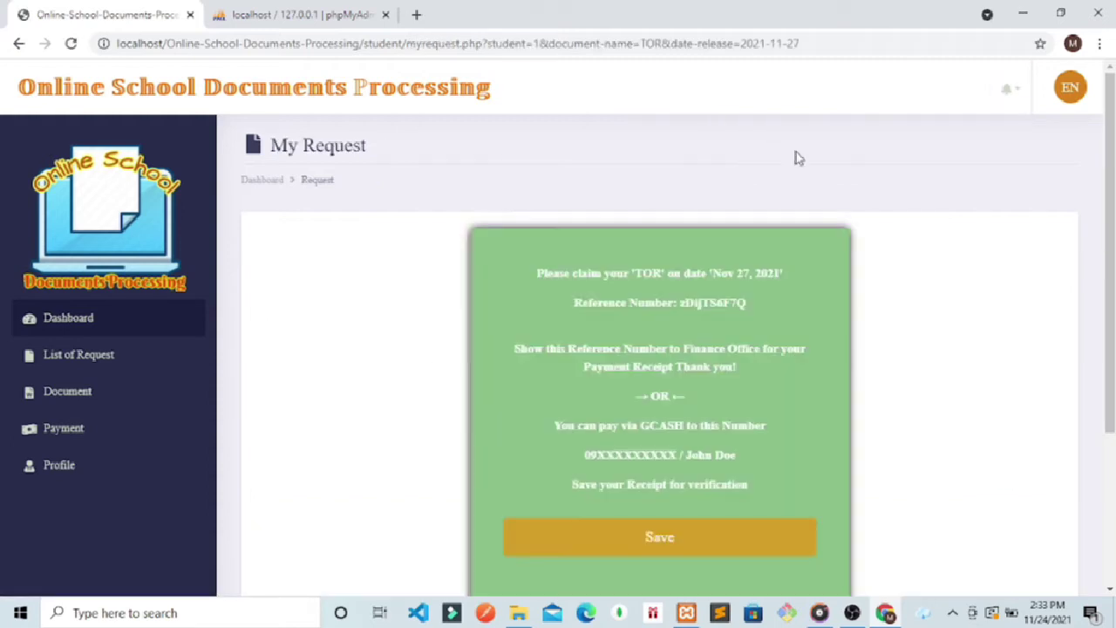
scroll(1088, 286, down, 1)
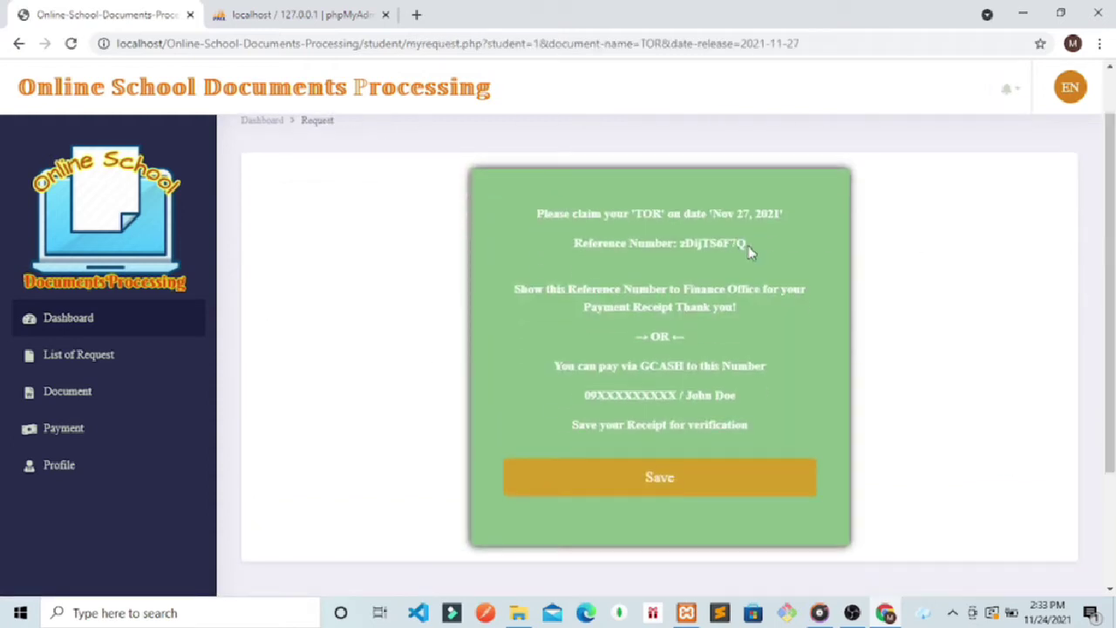
drag(747, 246, 680, 244)
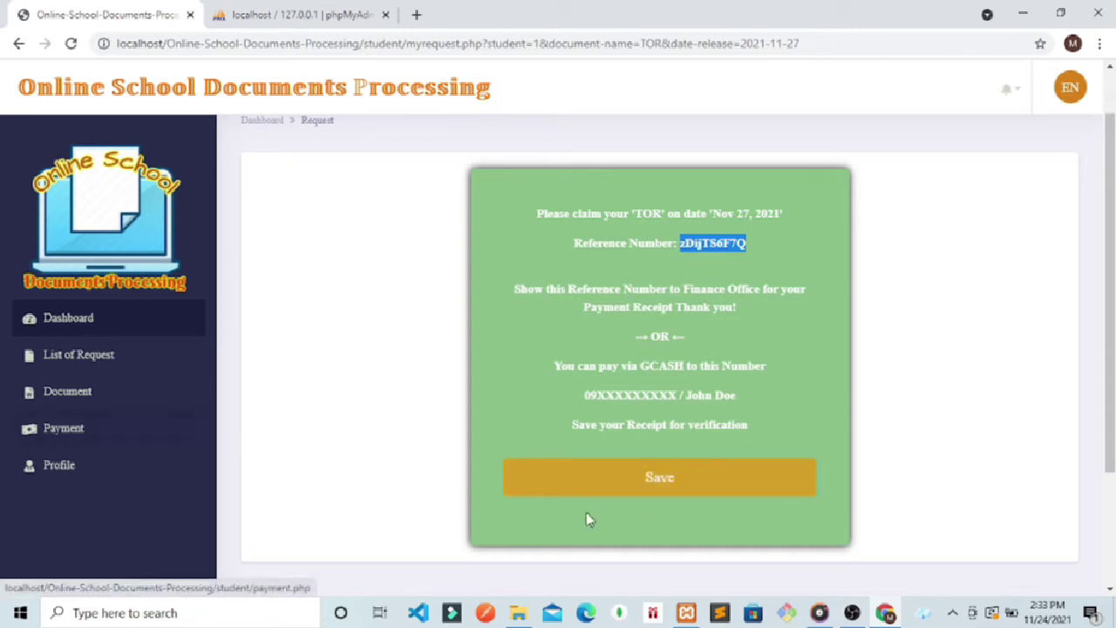
click(660, 477)
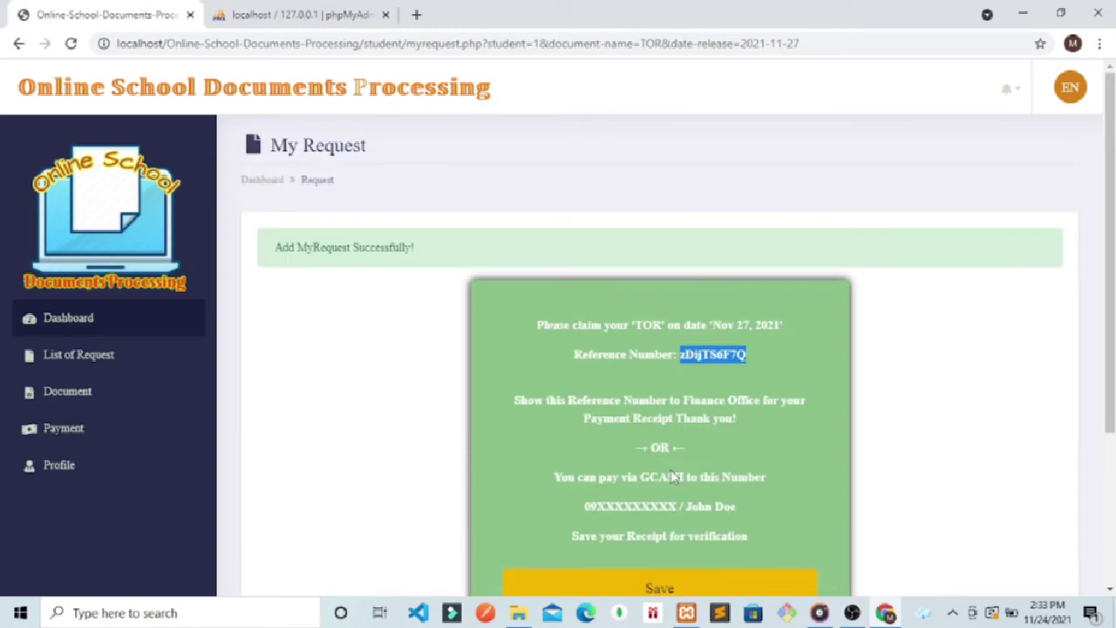
scroll(670, 473, down, 1)
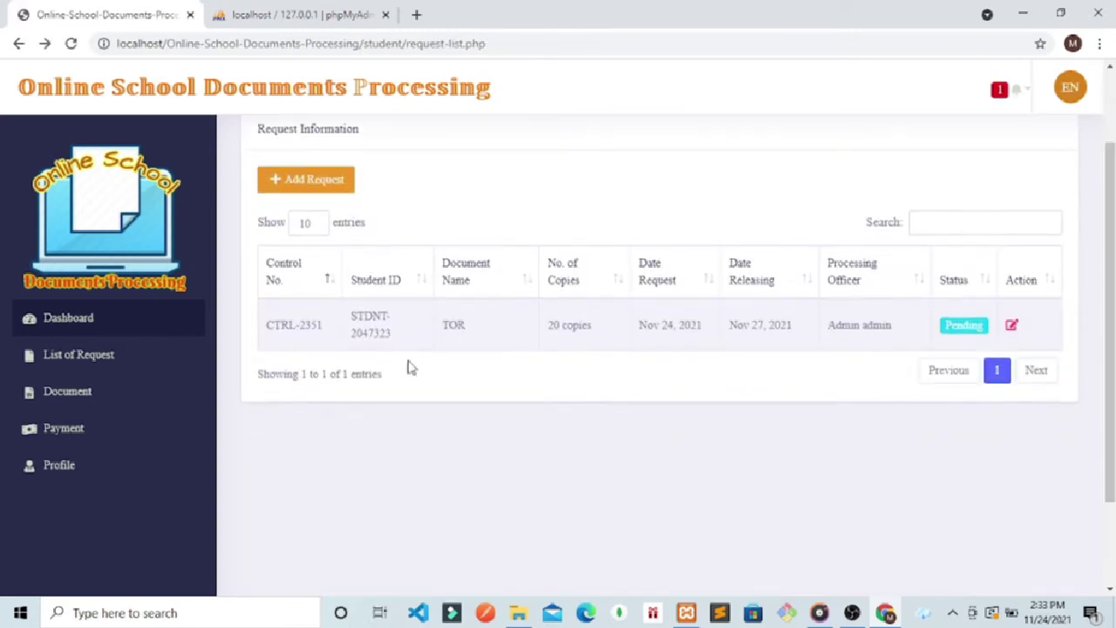
Step: Review the student's Payment page, showing CTRL-2351 TOR at Php 0.00, Verified, and bring up the avatar menu
click(75, 430)
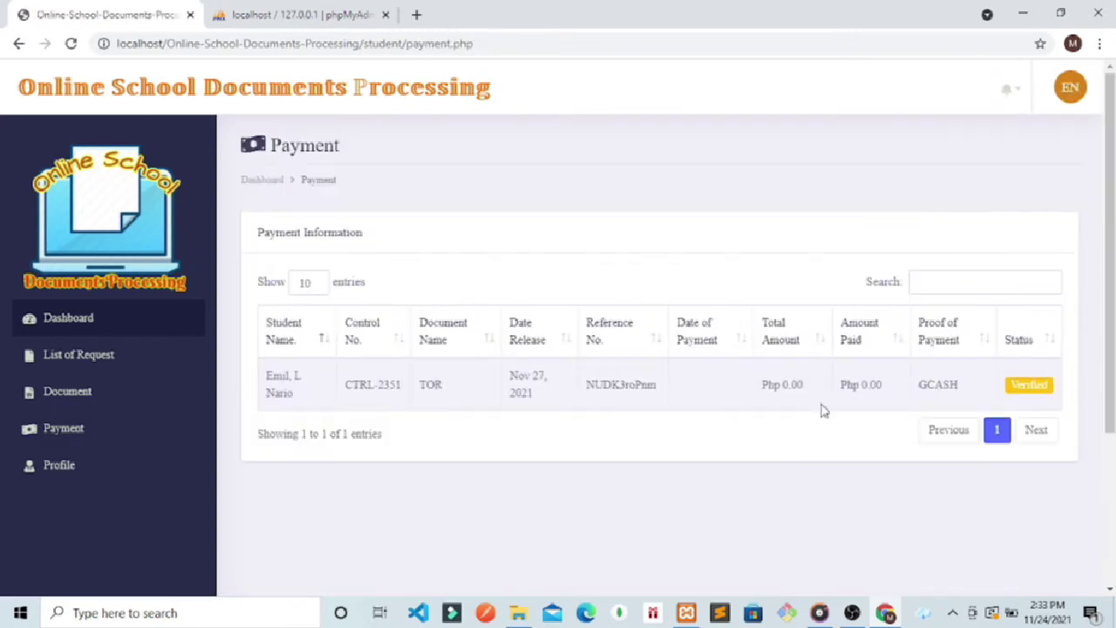
drag(958, 384, 937, 385)
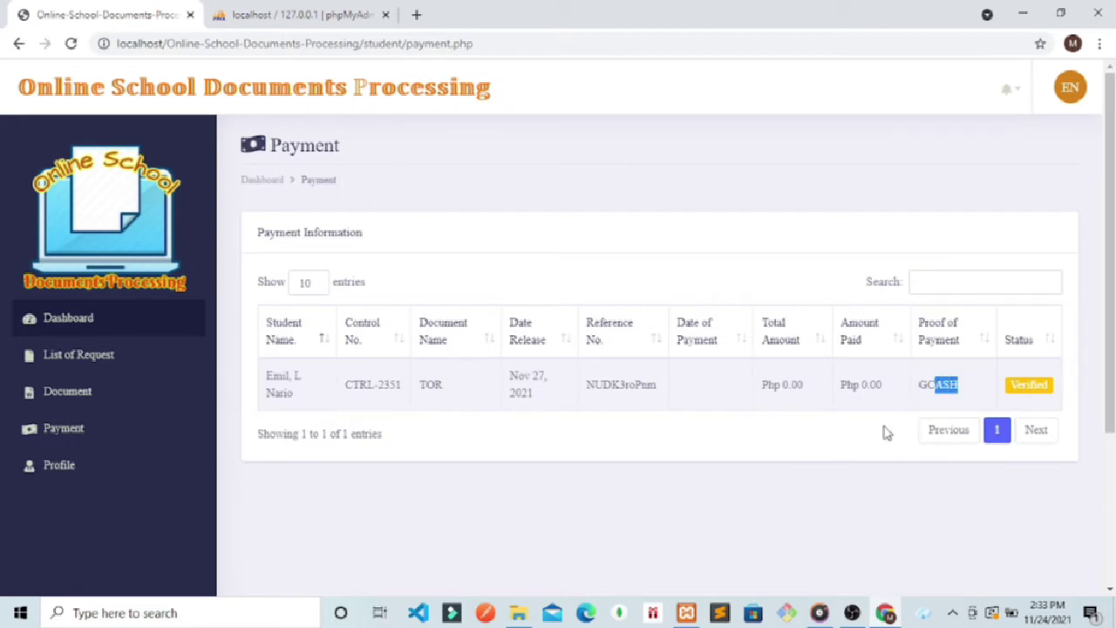
click(959, 384)
drag(802, 386, 782, 388)
drag(863, 391, 854, 389)
click(1084, 92)
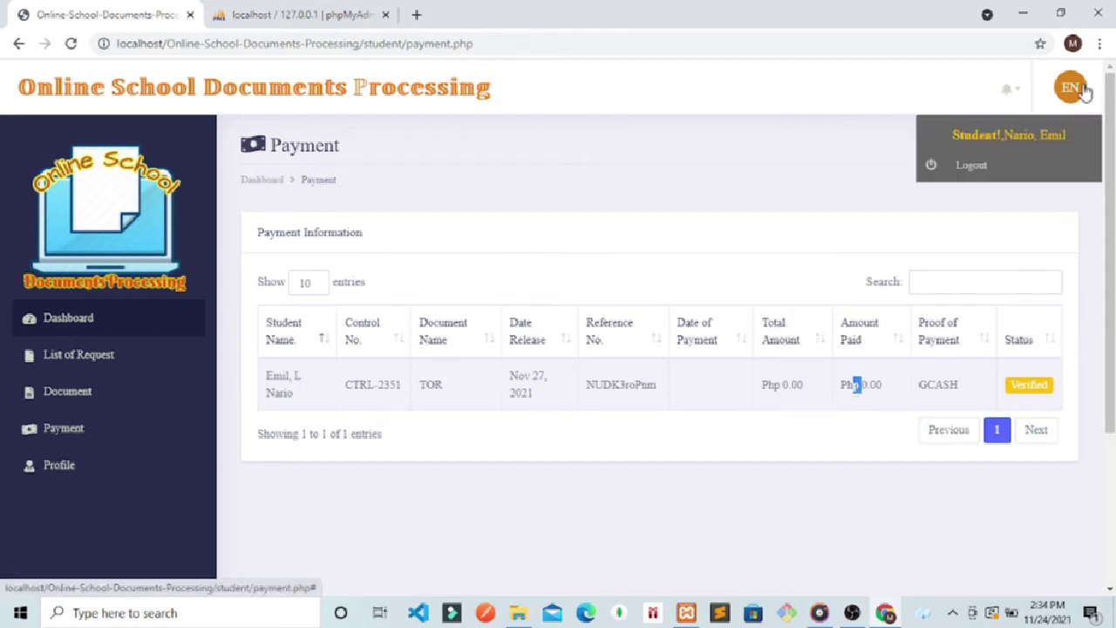
Step: Log out of the student account, load the /admin/ login page, and enter the admin username
click(973, 168)
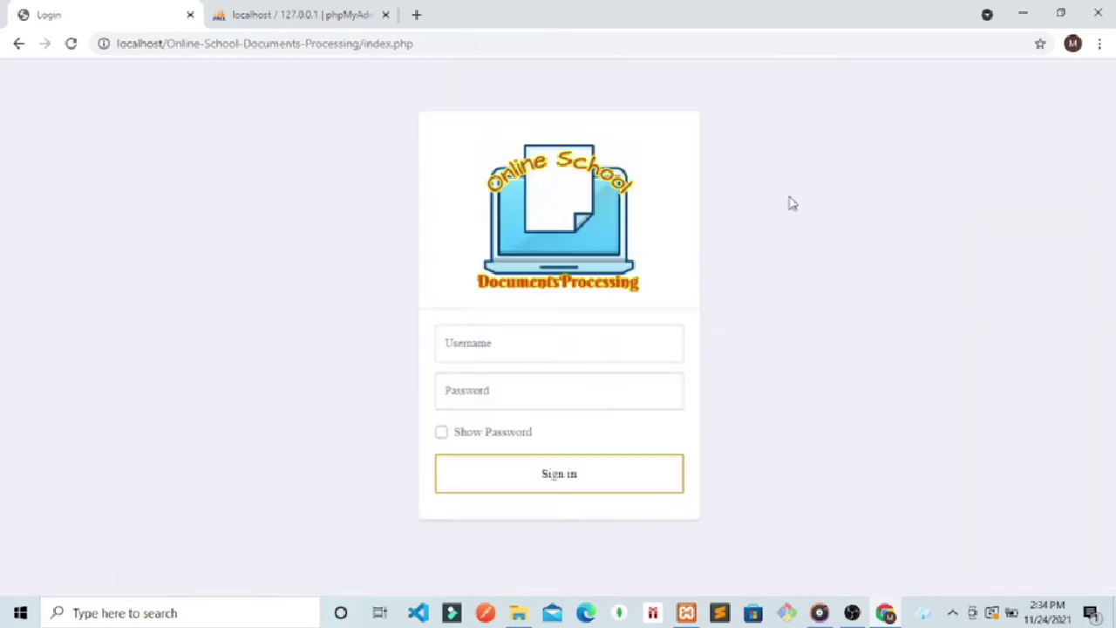
click(512, 335)
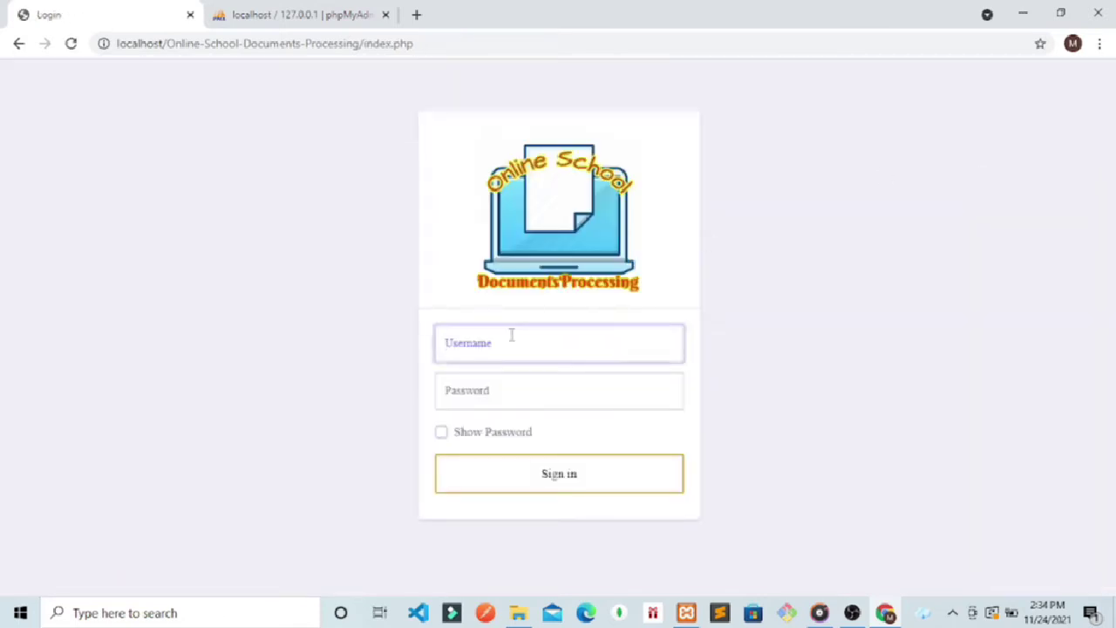
click(448, 45)
key(ctrl+c)
key(BackSpace)
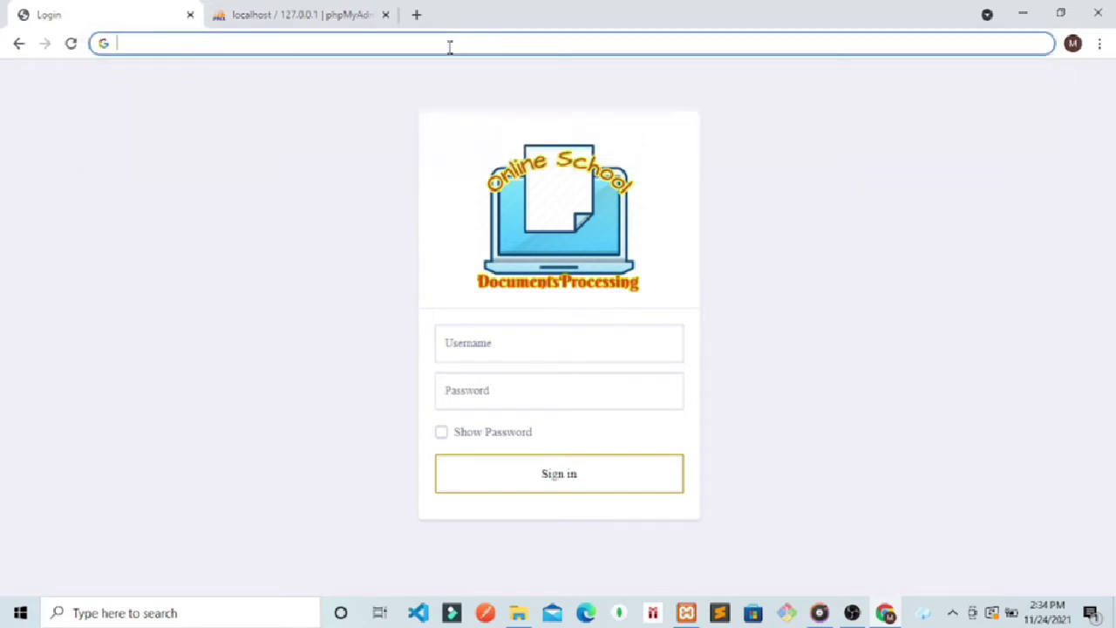
key(ctrl+v)
key(BackSpace)
key(BackSpace)
key(BackSpace)
key(BackSpace)
key(BackSpace)
key(BackSpace)
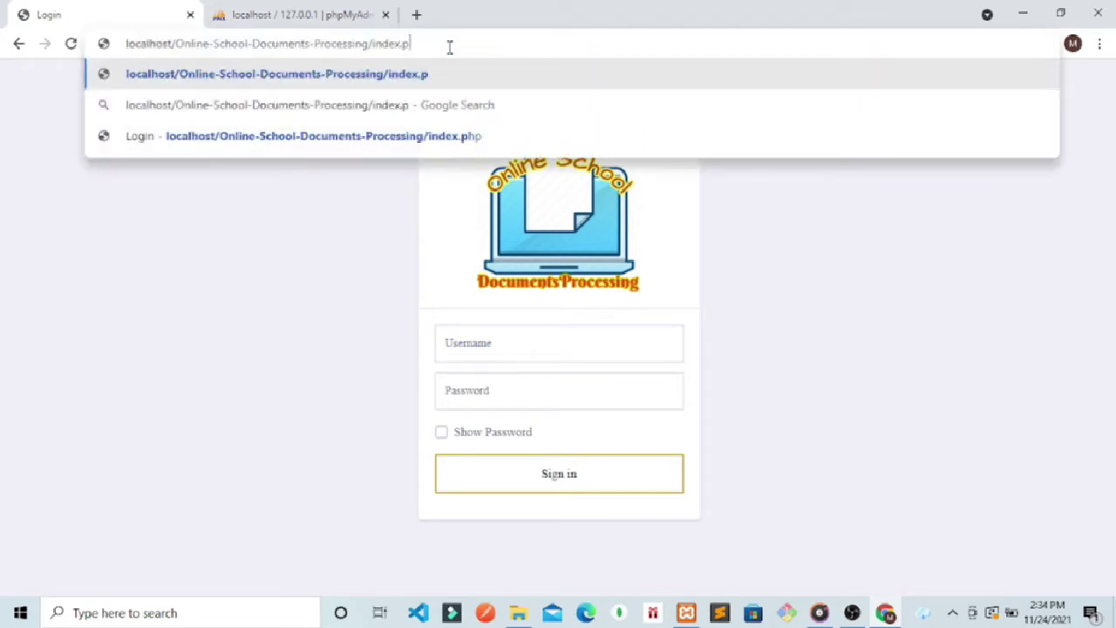
key(BackSpace)
key(BackSpace)
key(BackSpace)
text(a)
key(Return)
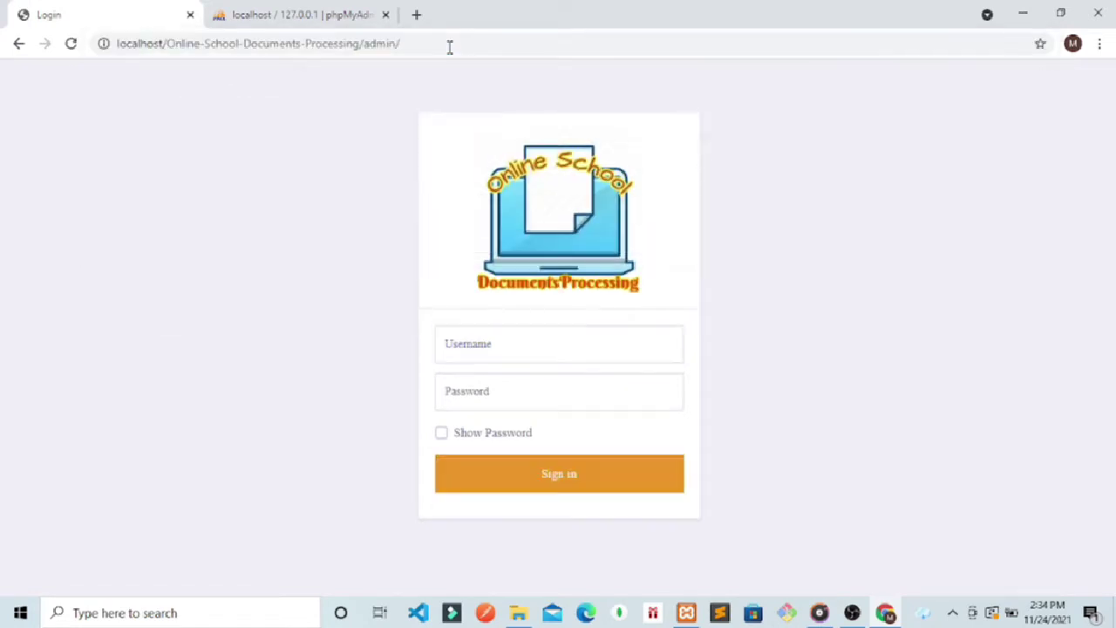
click(469, 341)
text(admin)
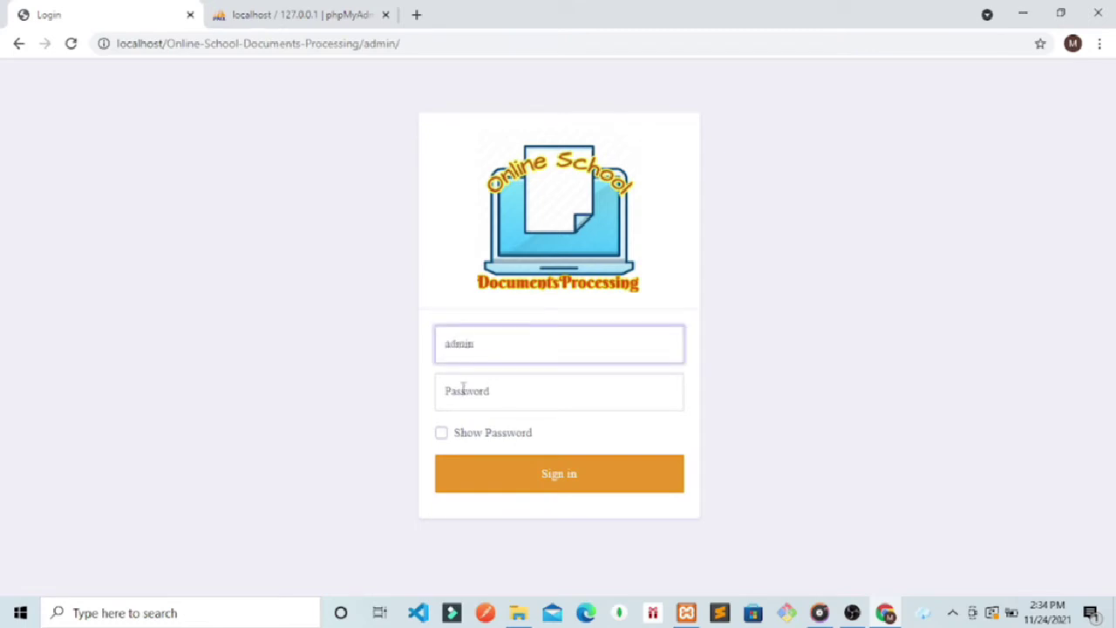
Step: Sign in with the admin password, dismiss Chrome's password prompts, and view the Payment list's CTRL-2351 Verified entry
click(462, 390)
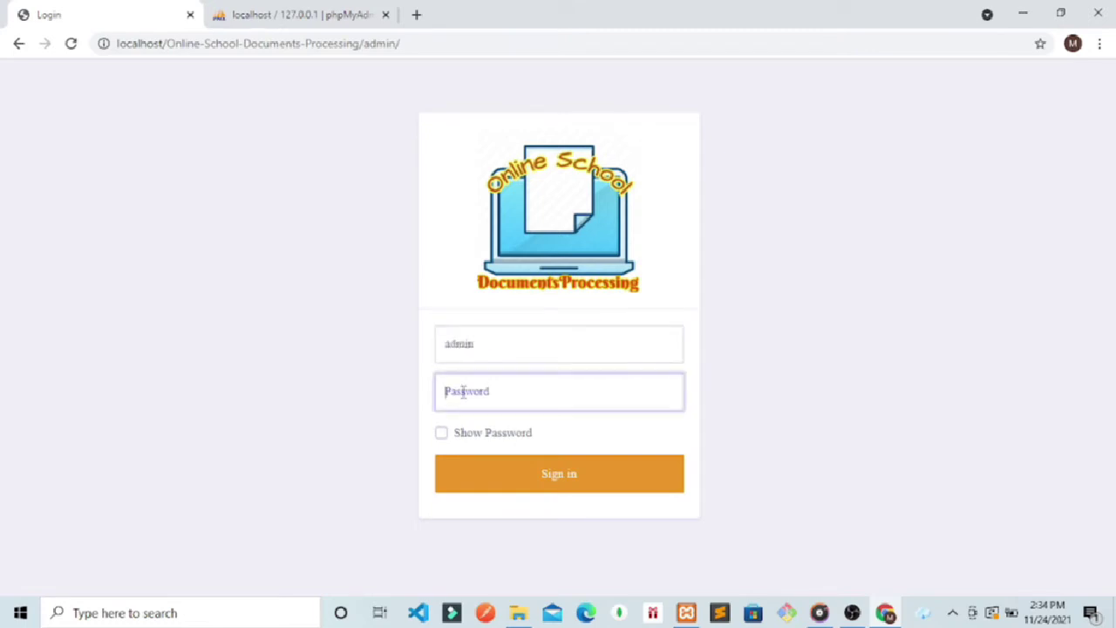
text(a)
key(Return)
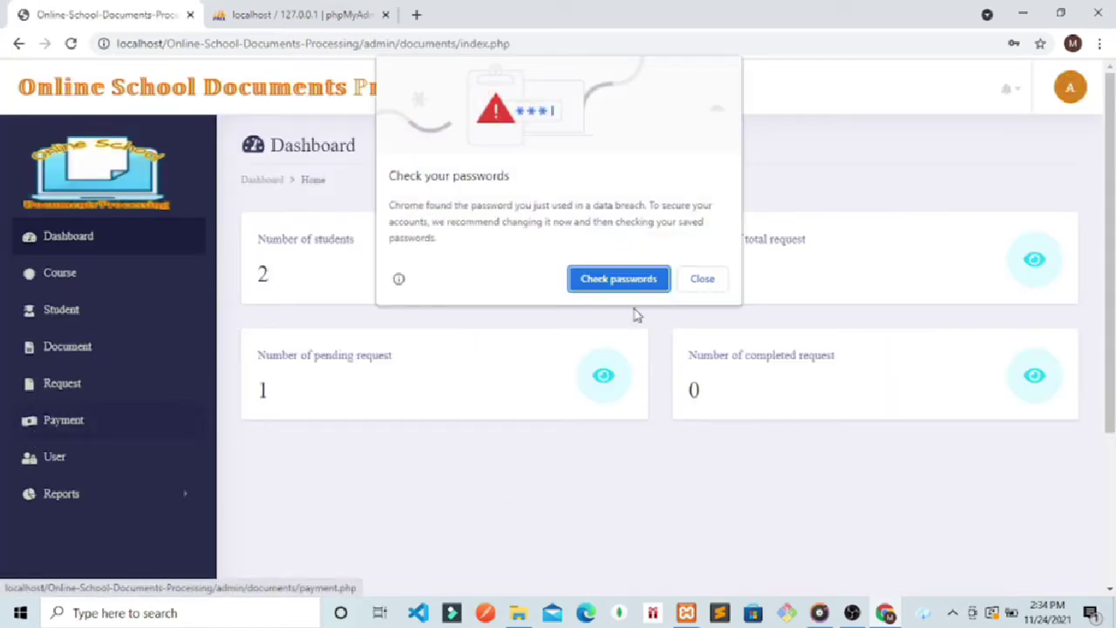
click(698, 280)
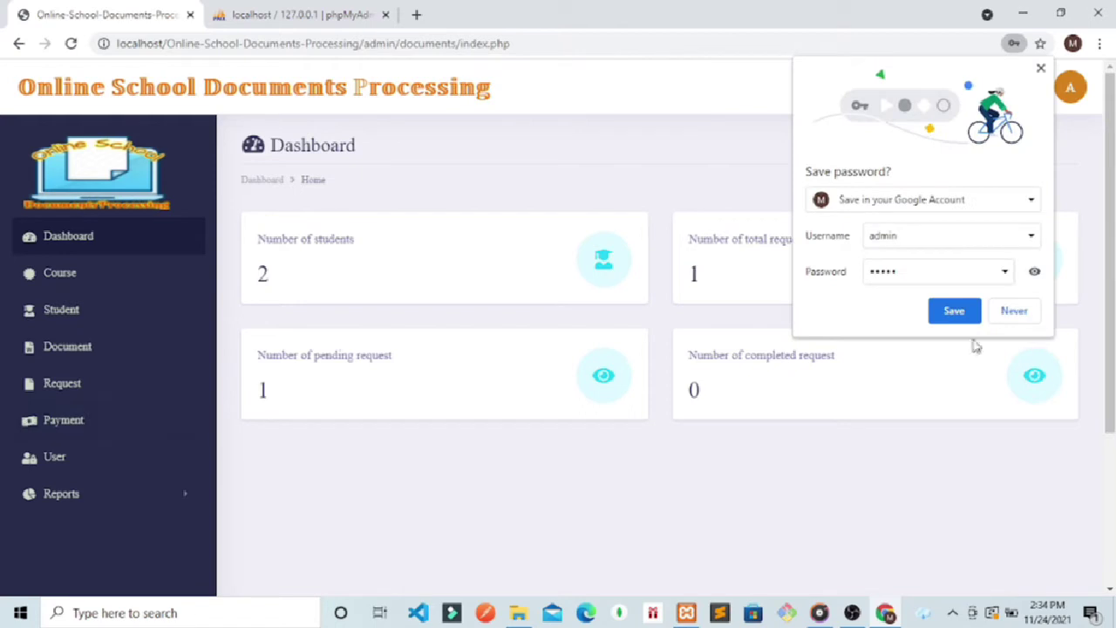
click(1009, 323)
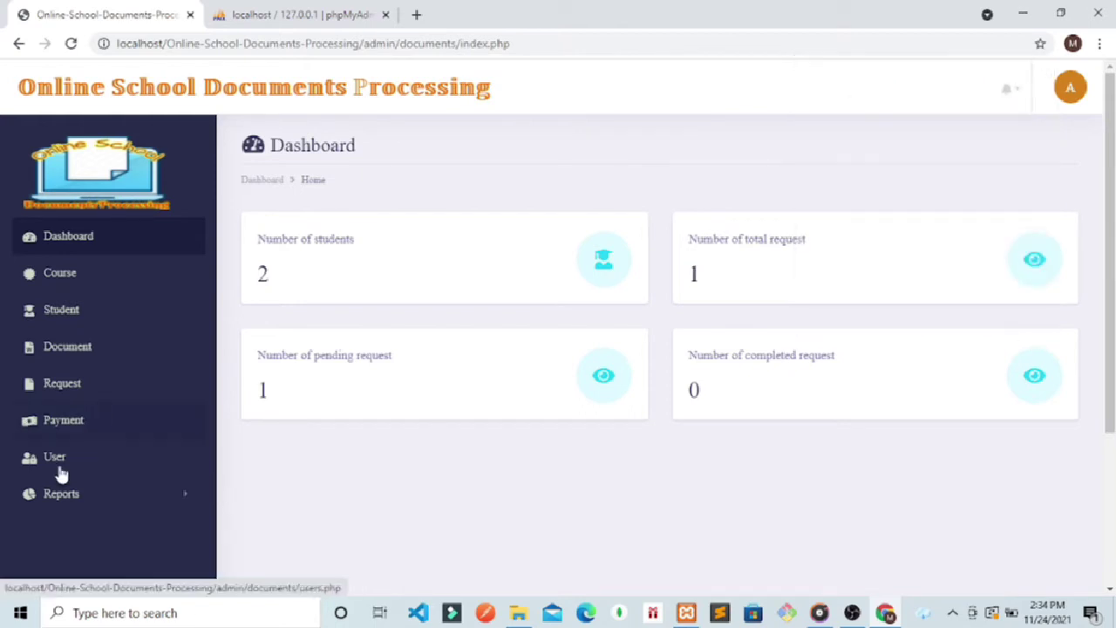
click(84, 419)
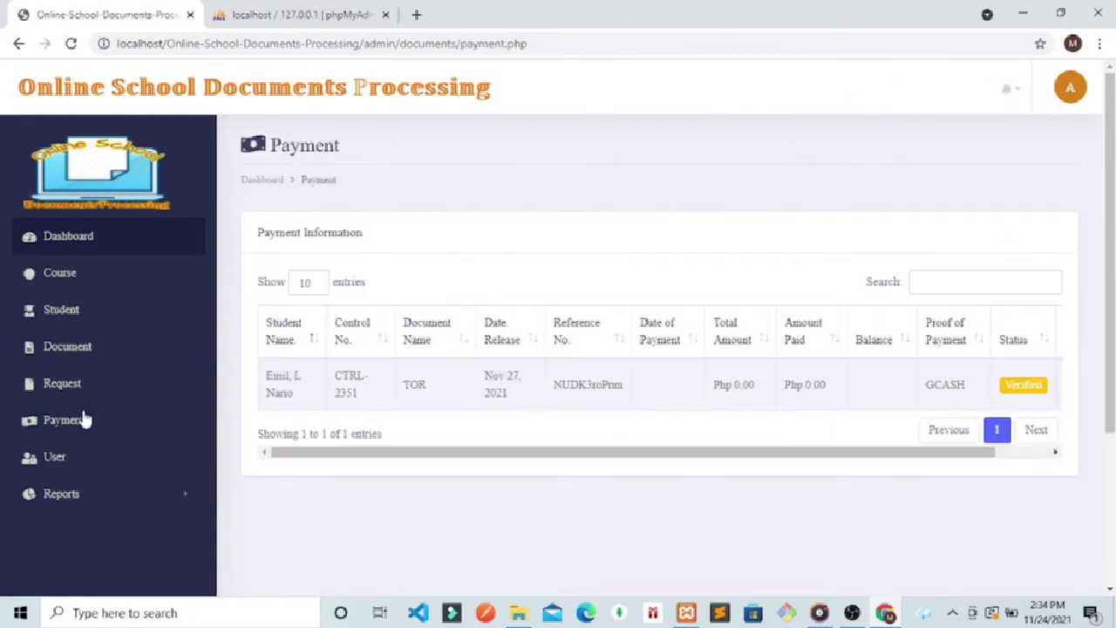
drag(909, 452, 966, 452)
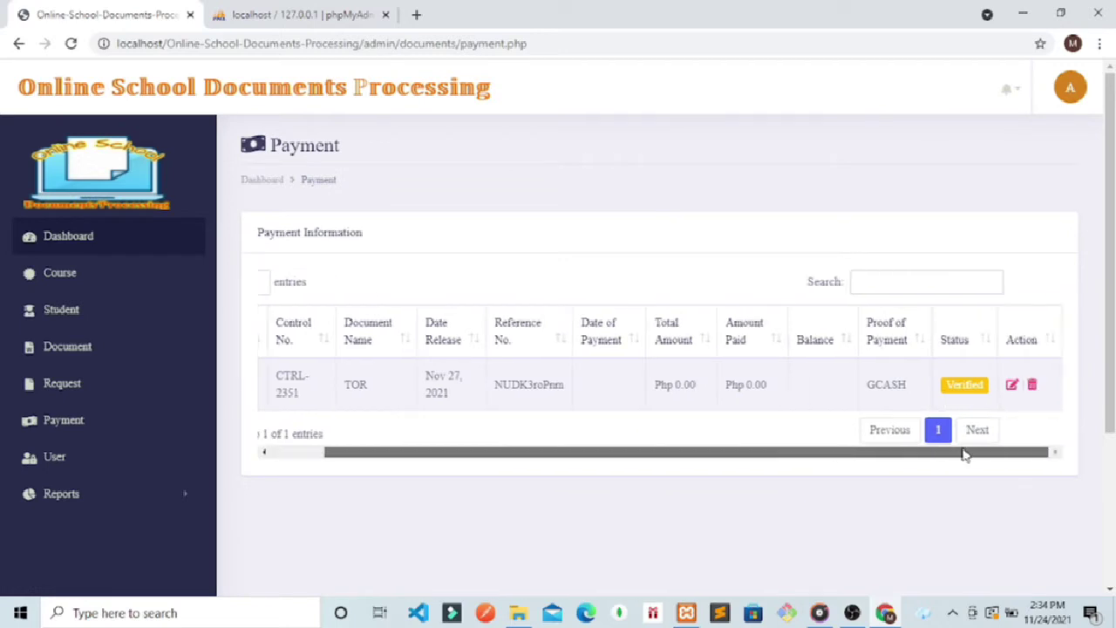
Step: Update the CTRL-2351 TOR payment: total 2000, paid 1500, date 11/27/2021, proof CASH, status Paid
click(1012, 384)
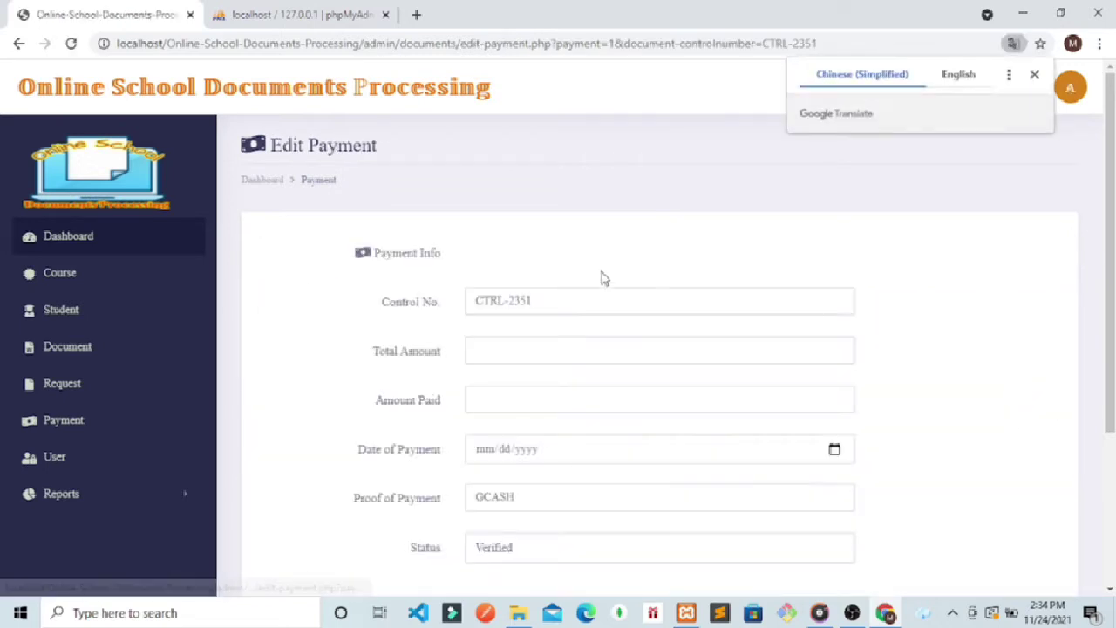
scroll(1110, 309, down, 1)
scroll(1111, 309, down, 1)
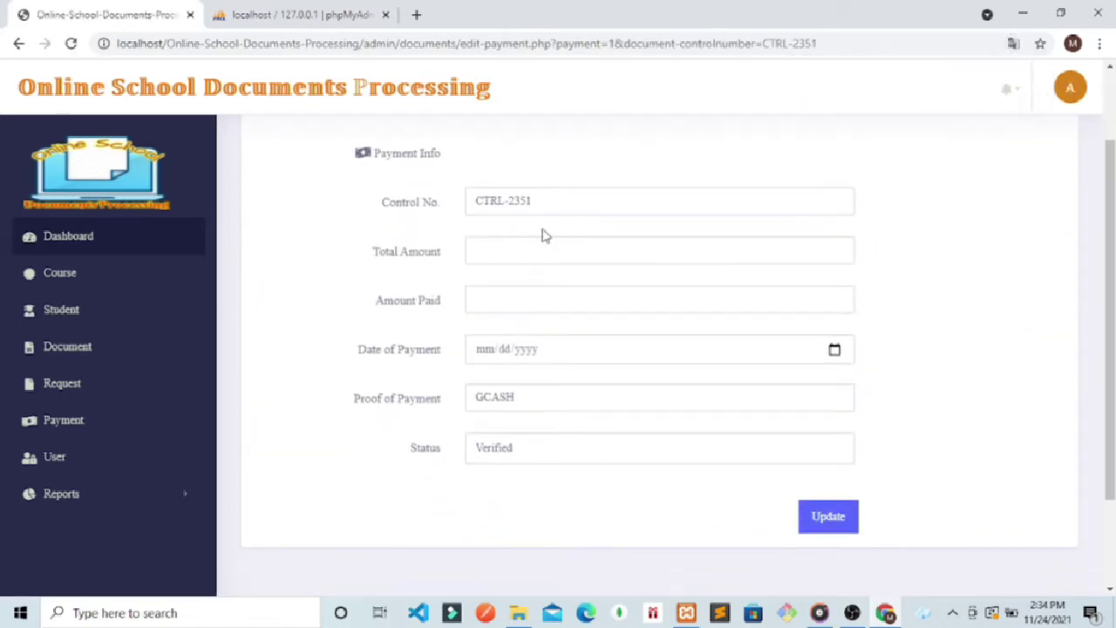
click(517, 253)
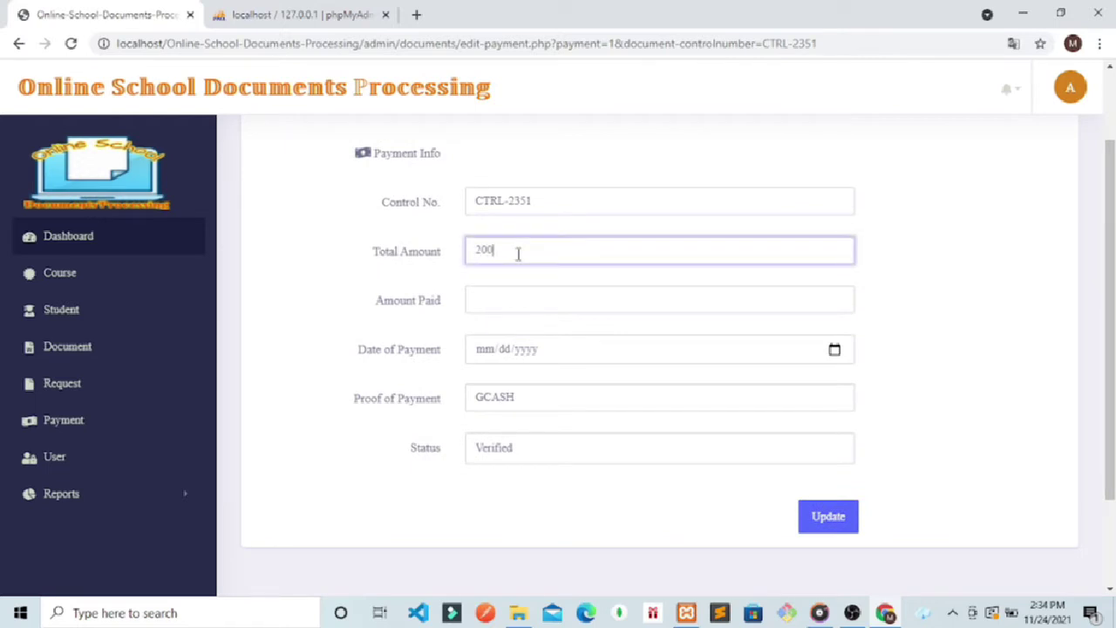
click(494, 300)
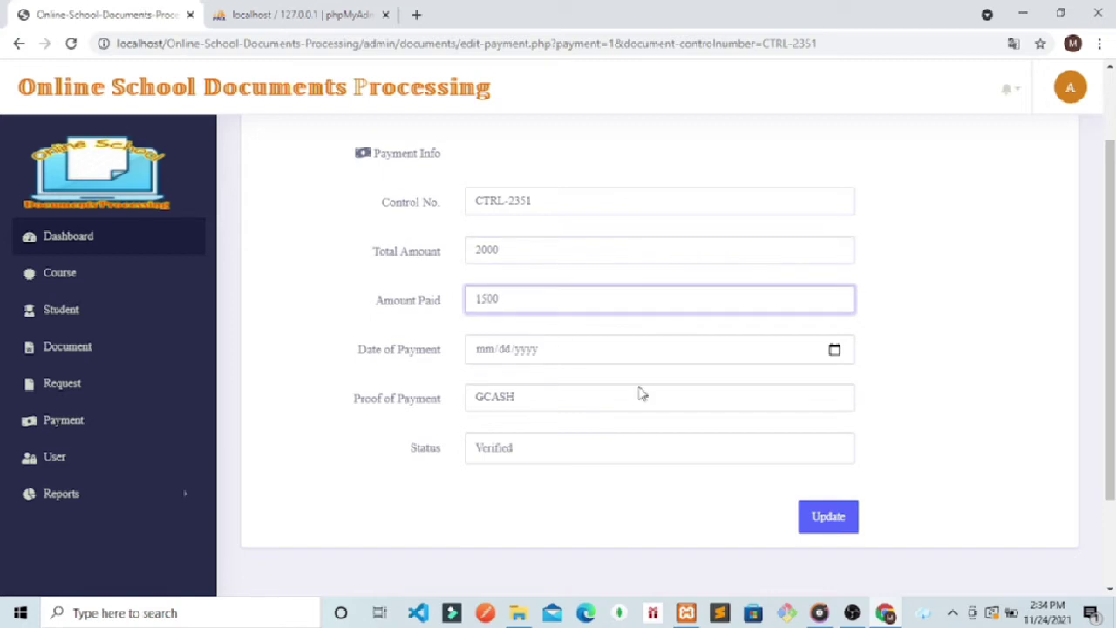
click(834, 352)
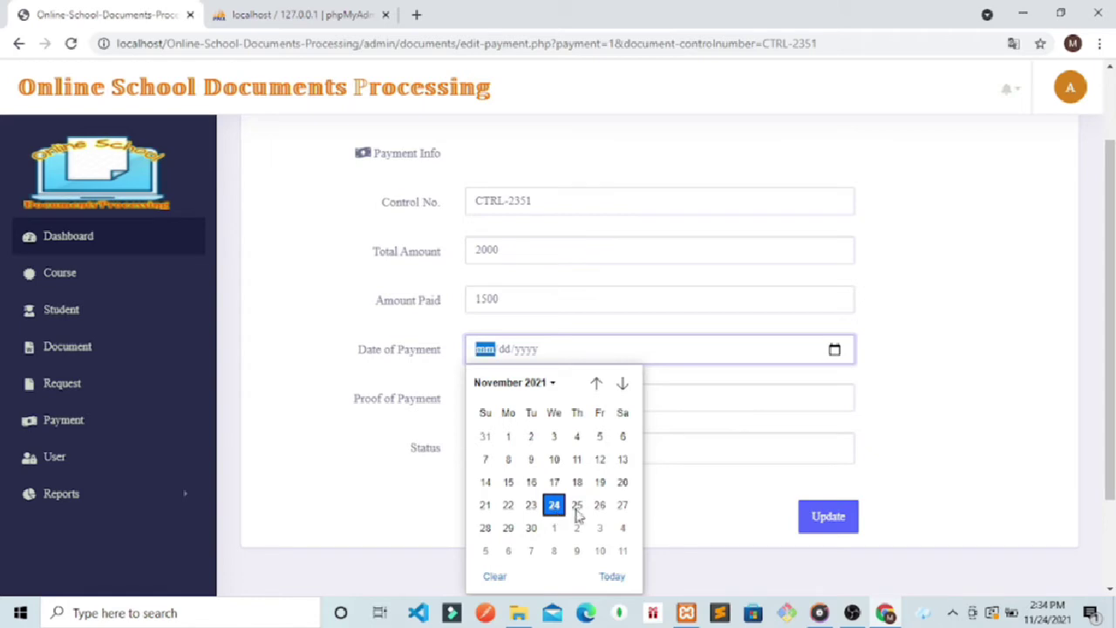
click(624, 507)
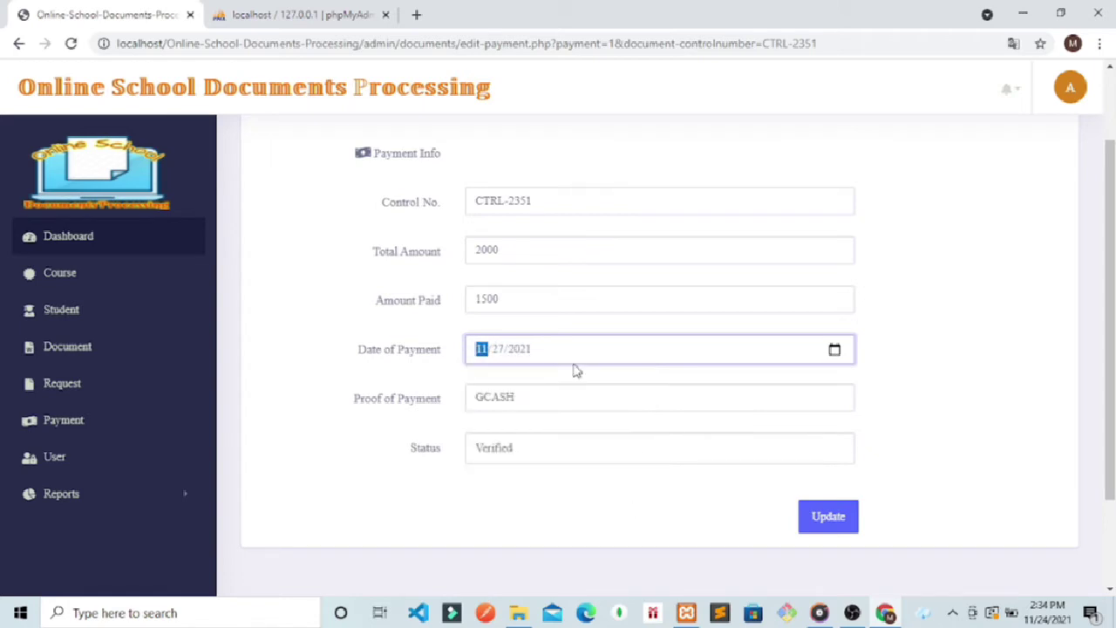
click(535, 401)
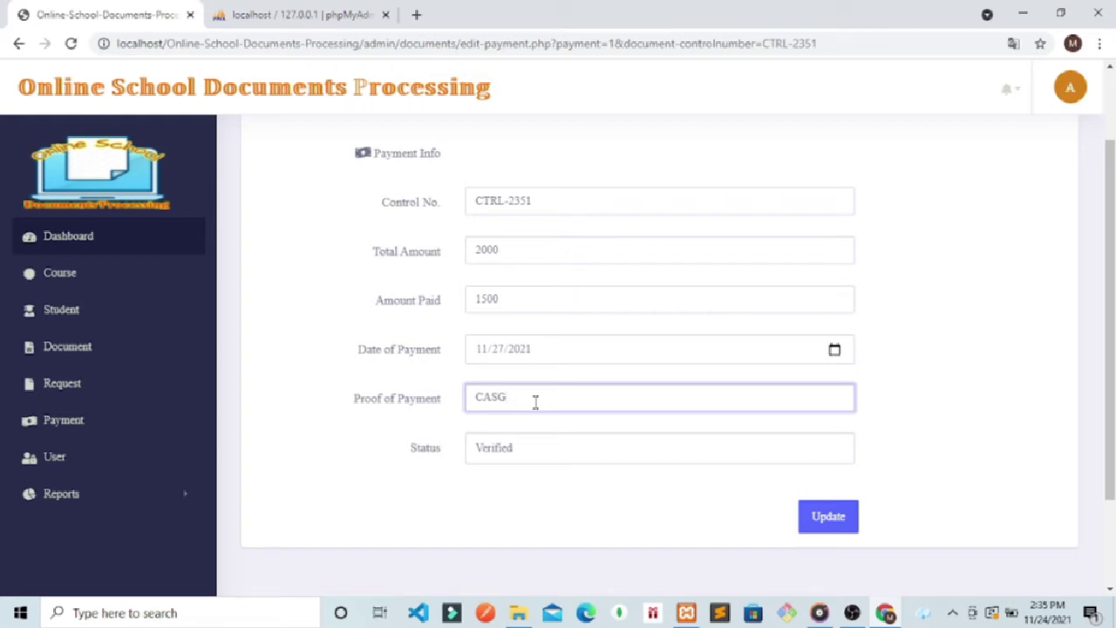
click(518, 458)
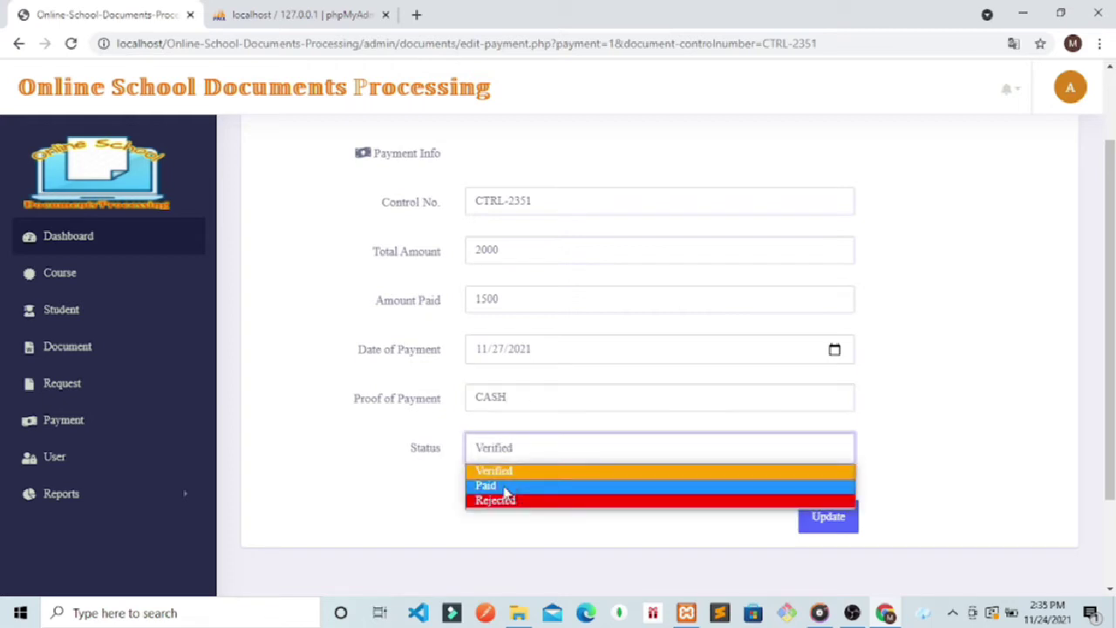
click(505, 488)
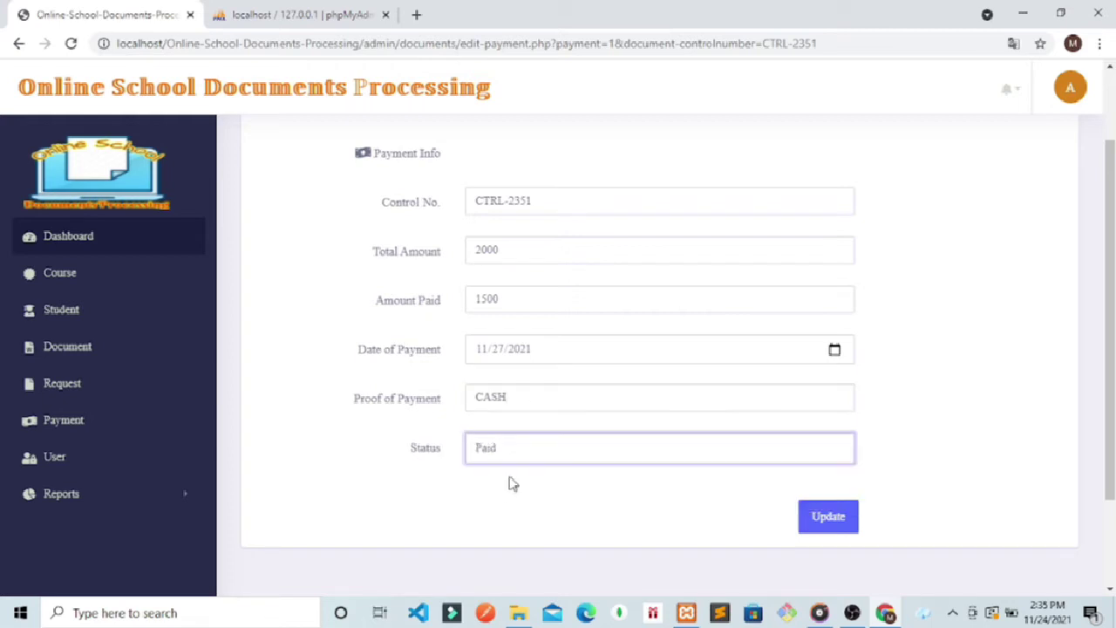
click(828, 518)
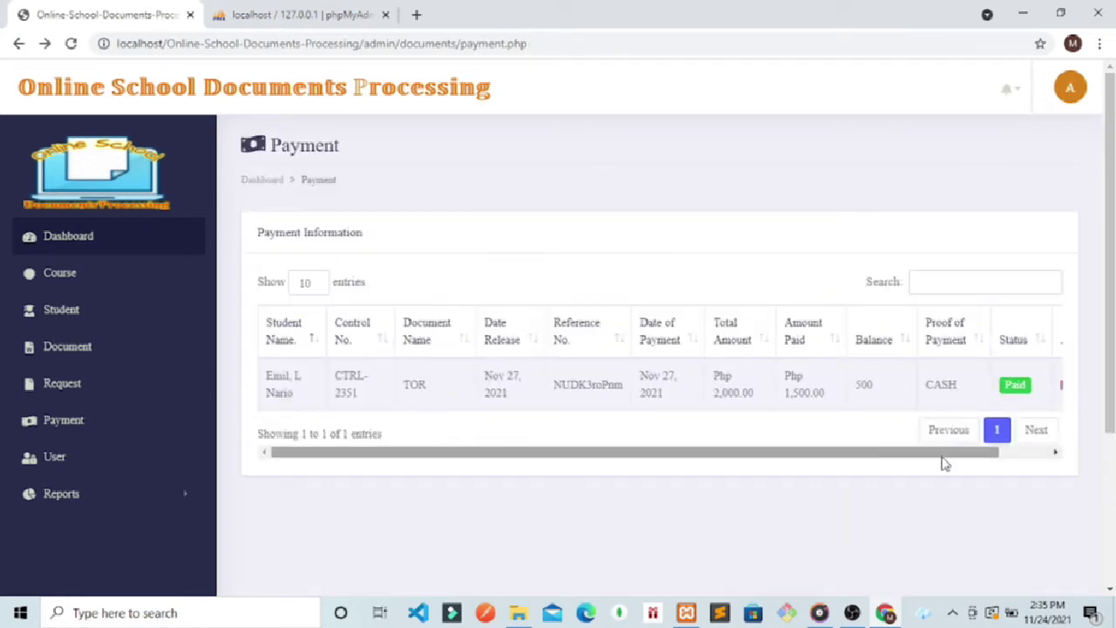
drag(941, 460, 980, 408)
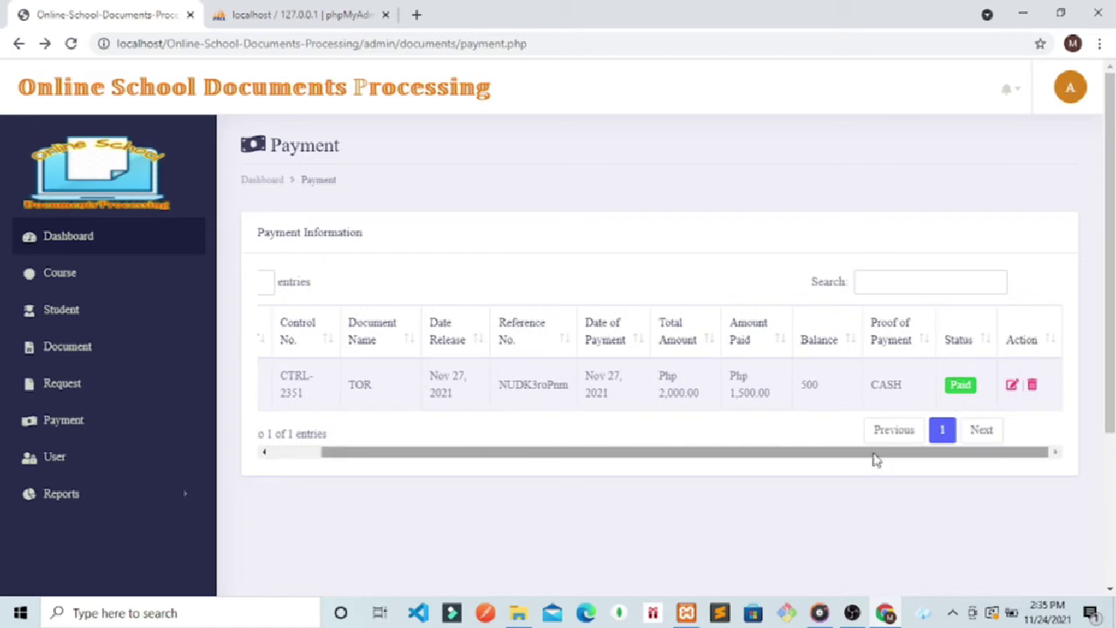
Step: Log out of the admin account and trim the URL back to the student login page
click(1065, 89)
click(967, 173)
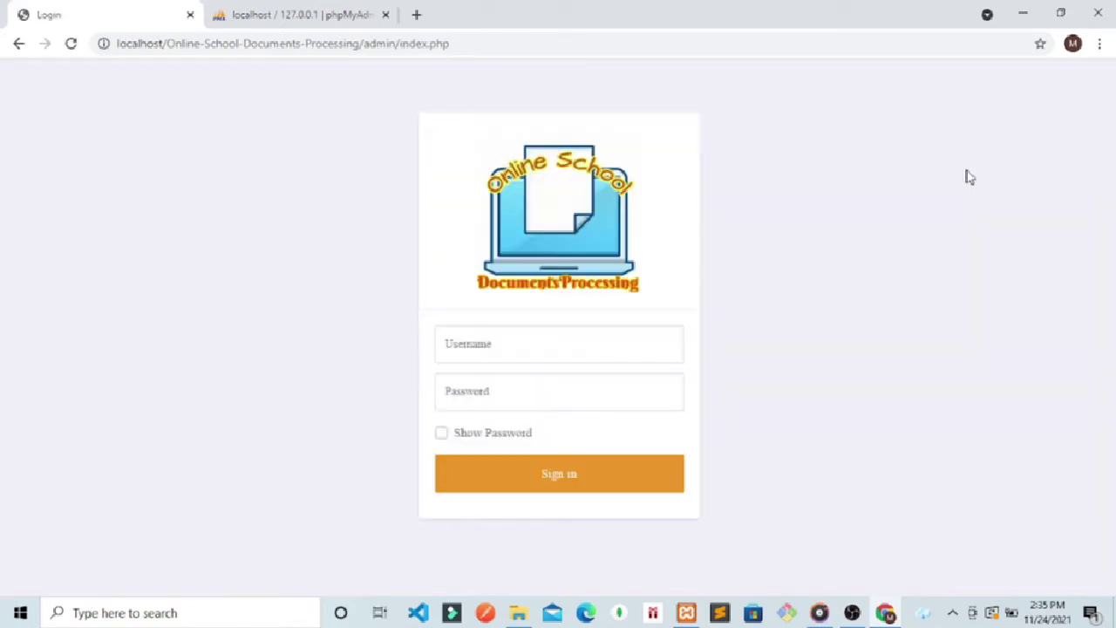
click(453, 43)
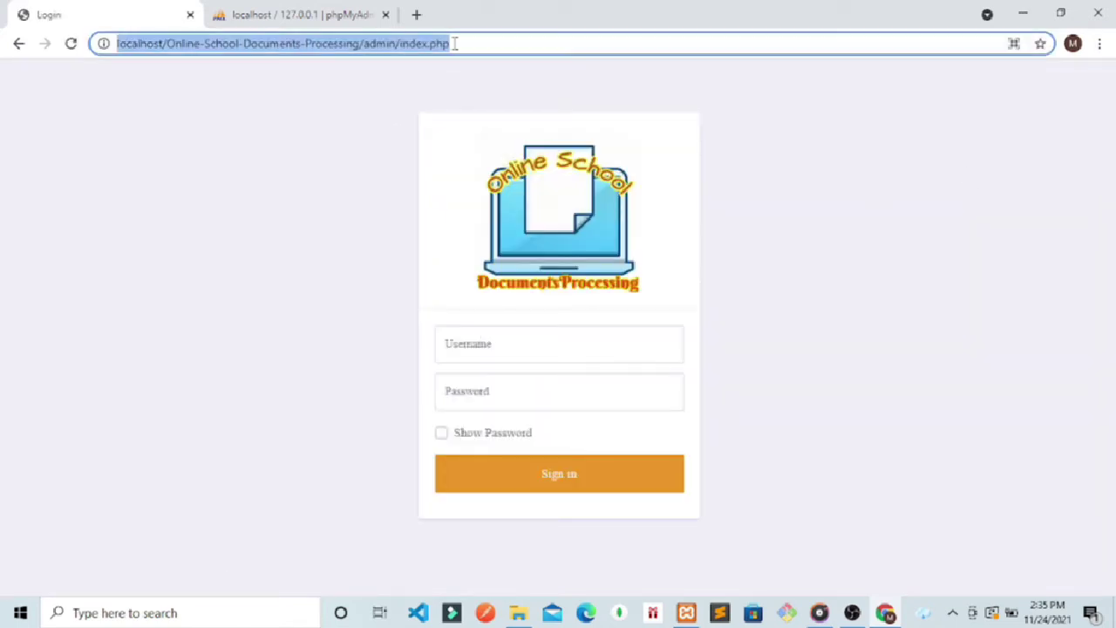
click(453, 43)
key(BackSpace)
key(BackSpace)
key(BackSpace)
key(BackSpace)
key(BackSpace)
key(BackSpace)
key(BackSpace)
key(BackSpace)
key(BackSpace)
key(BackSpace)
key(BackSpace)
key(BackSpace)
key(BackSpace)
key(BackSpace)
key(BackSpace)
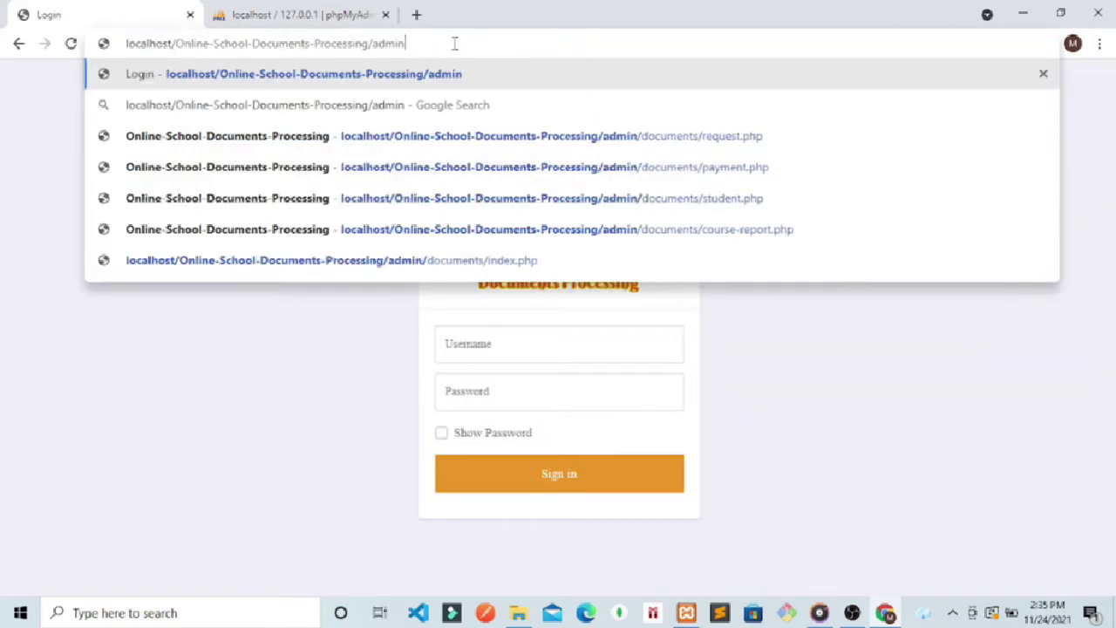
key(Return)
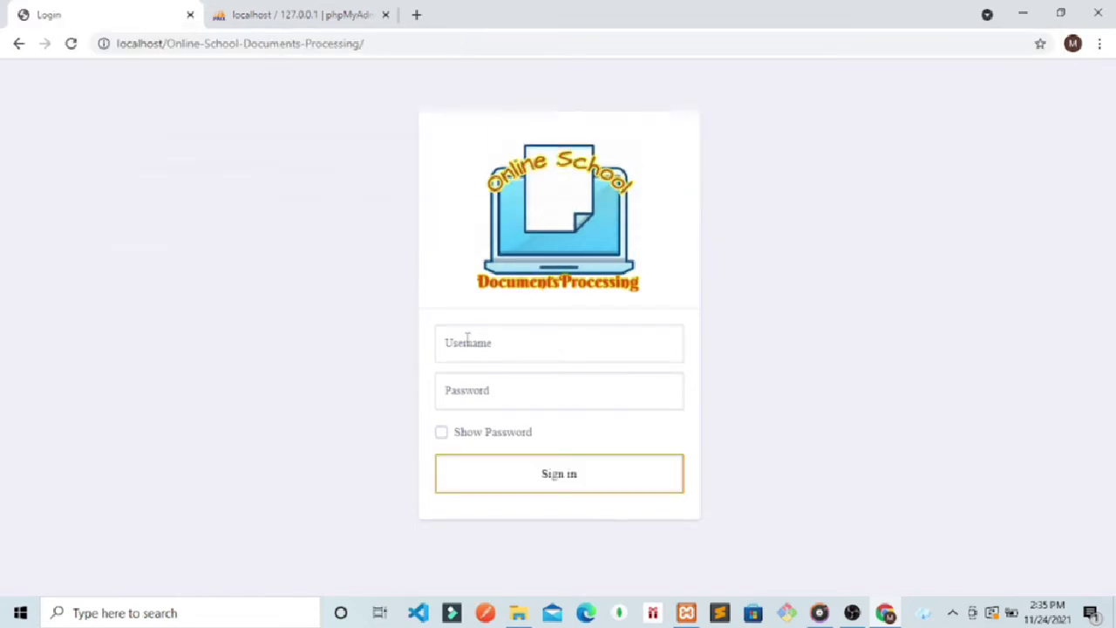
Step: Sign in with the student username and password, resubmitting after the first attempt fails
click(475, 349)
text(mario)
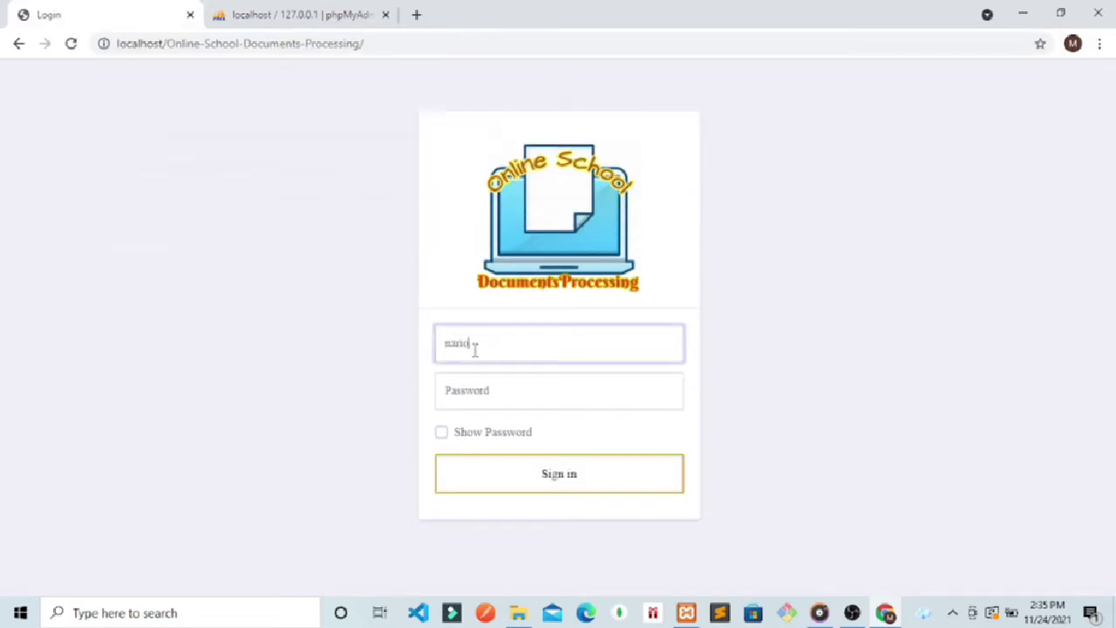
click(472, 378)
text(12)
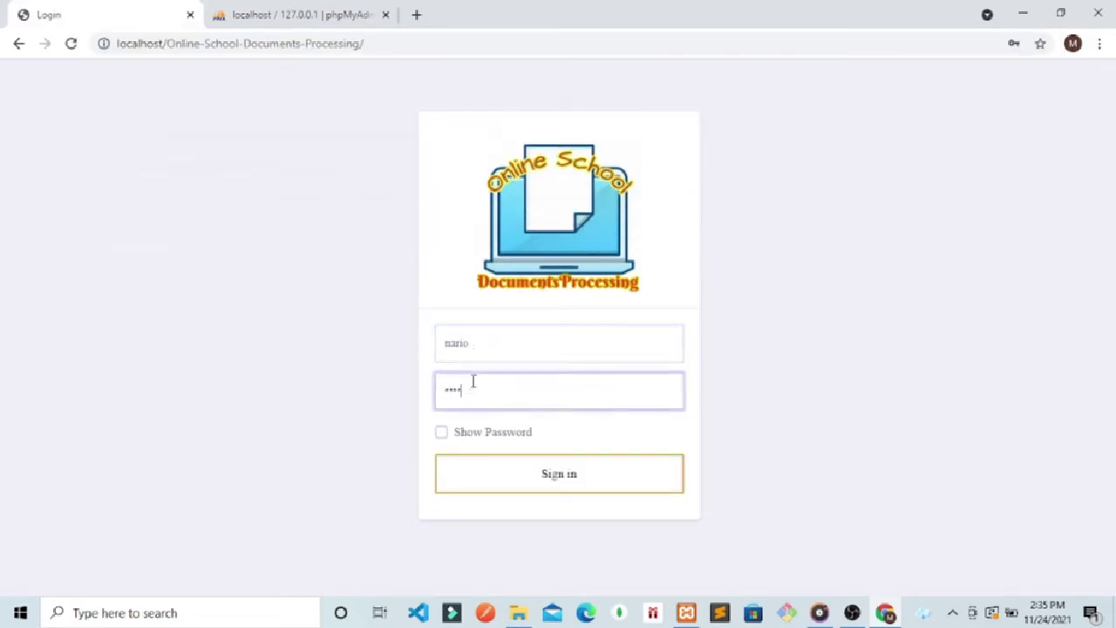
key(Return)
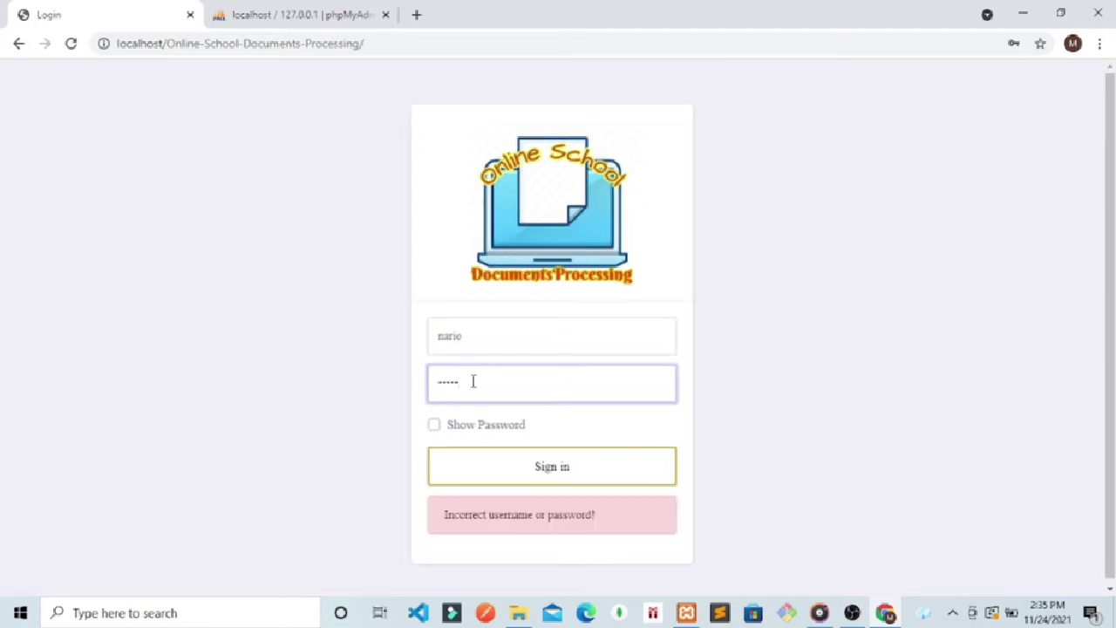
key(Return)
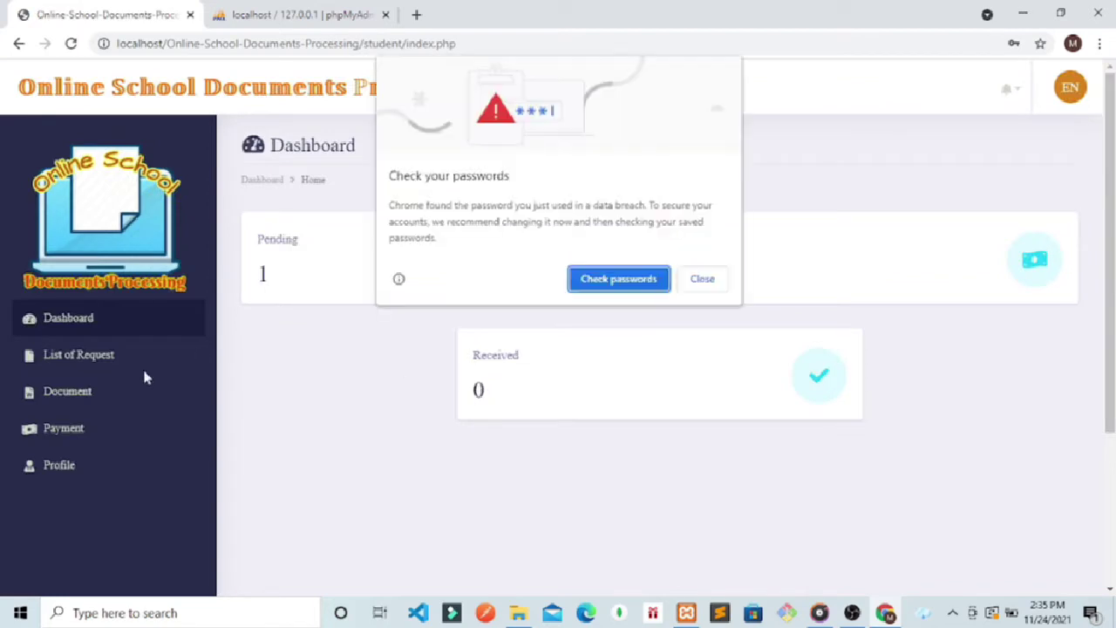
Step: Dismiss Chrome's password prompts, check the TOR payment now shows Paid, then go to the Profile page
click(693, 283)
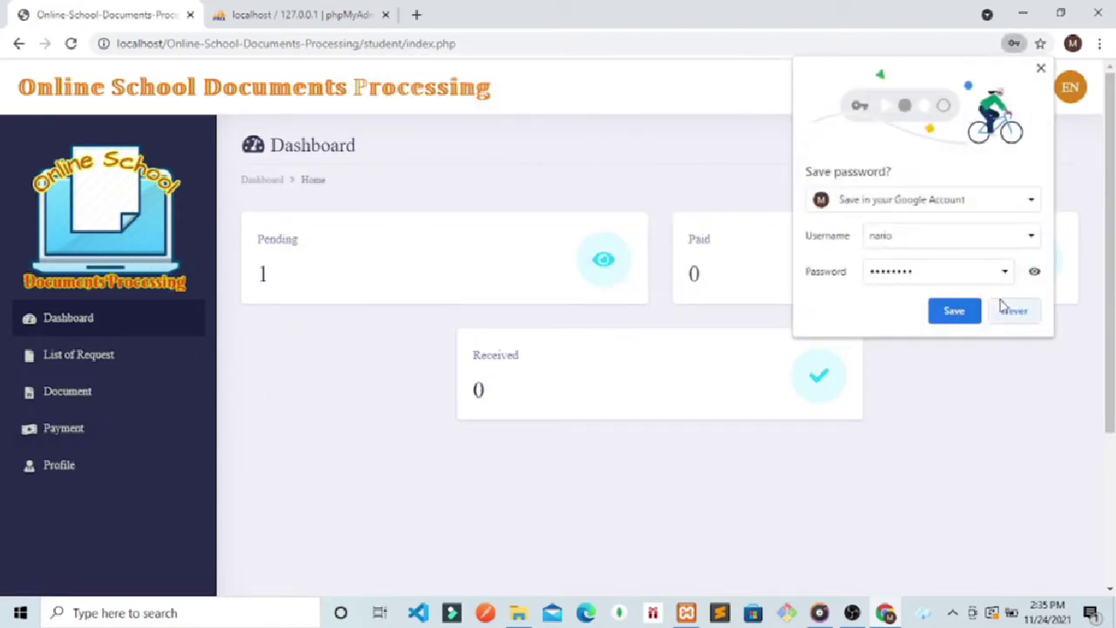
click(1009, 311)
click(65, 430)
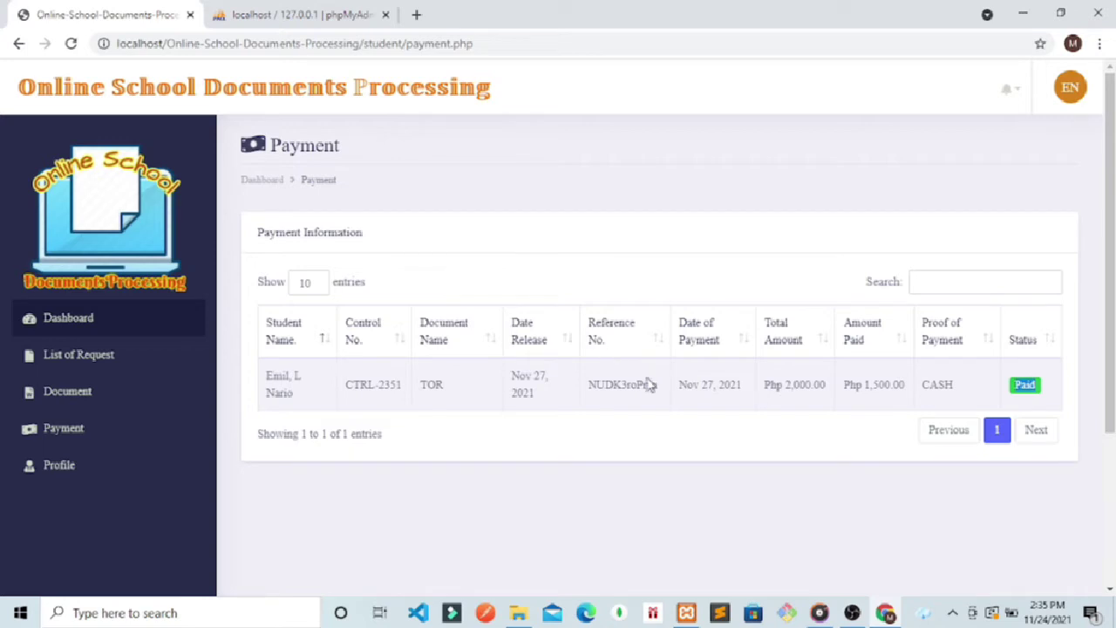
drag(660, 392, 590, 390)
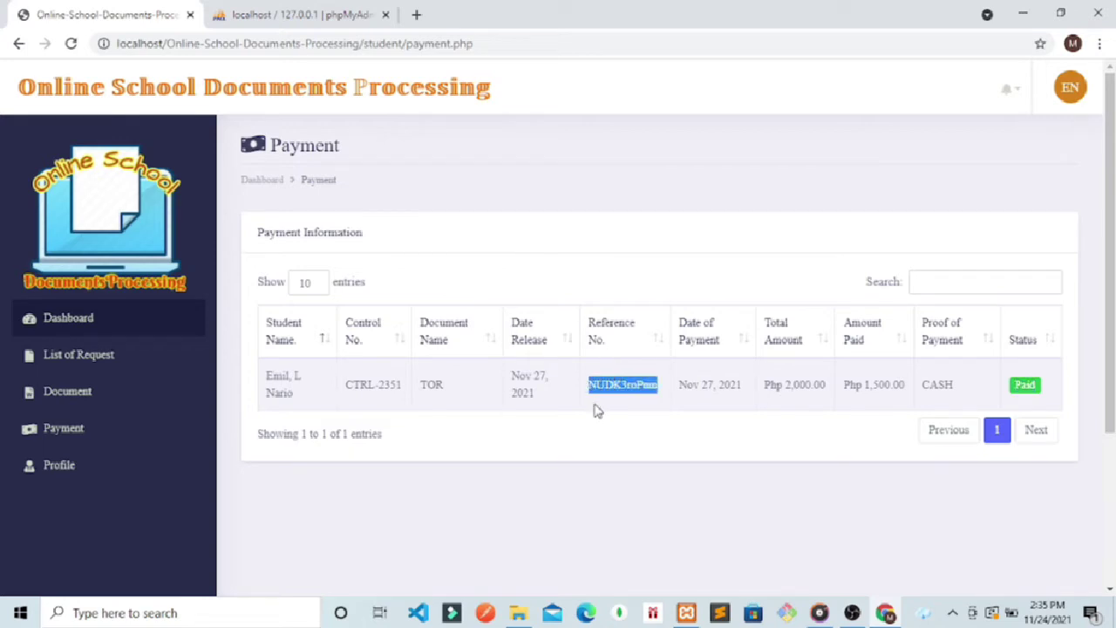
click(61, 468)
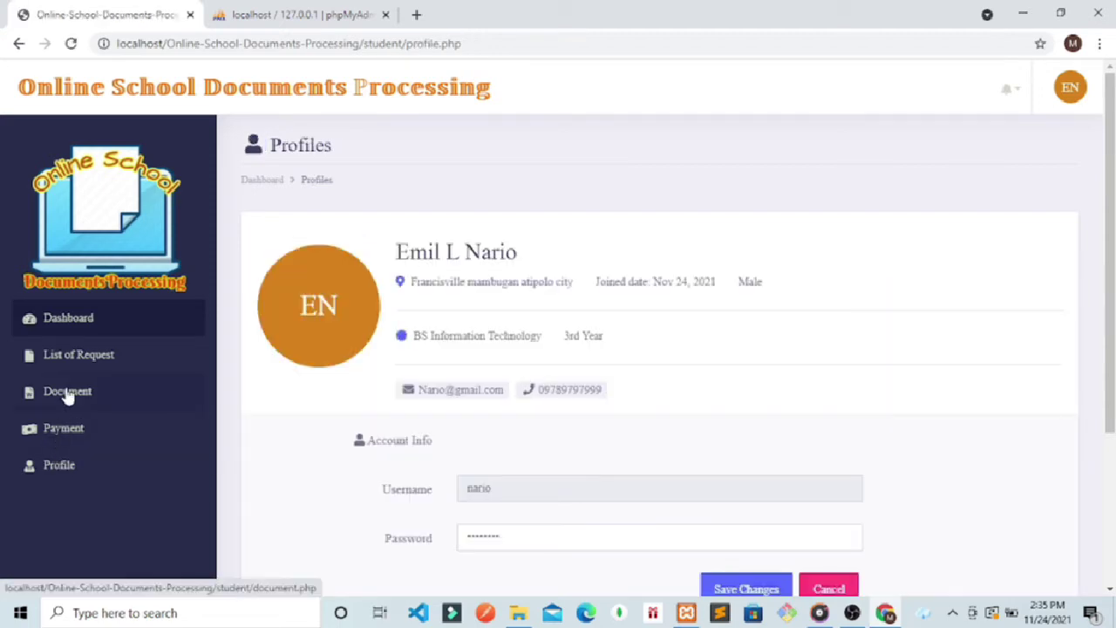
Step: Add a document: MCM BELLEZA CORP.docx from Desktop > Toni and Guy, with description 'desc2'
click(67, 393)
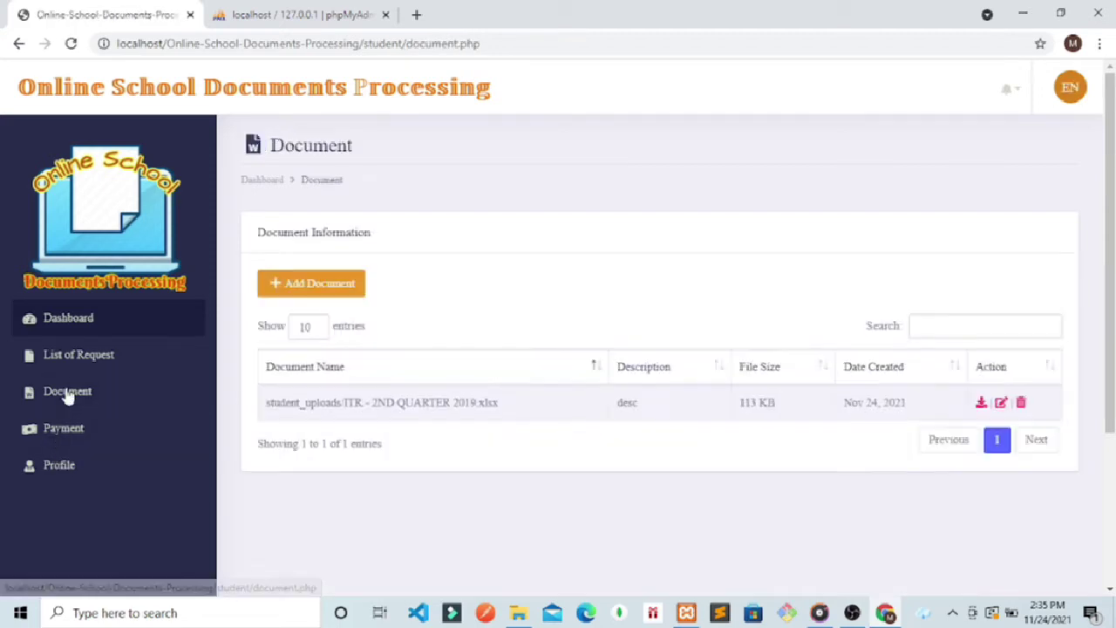
click(278, 293)
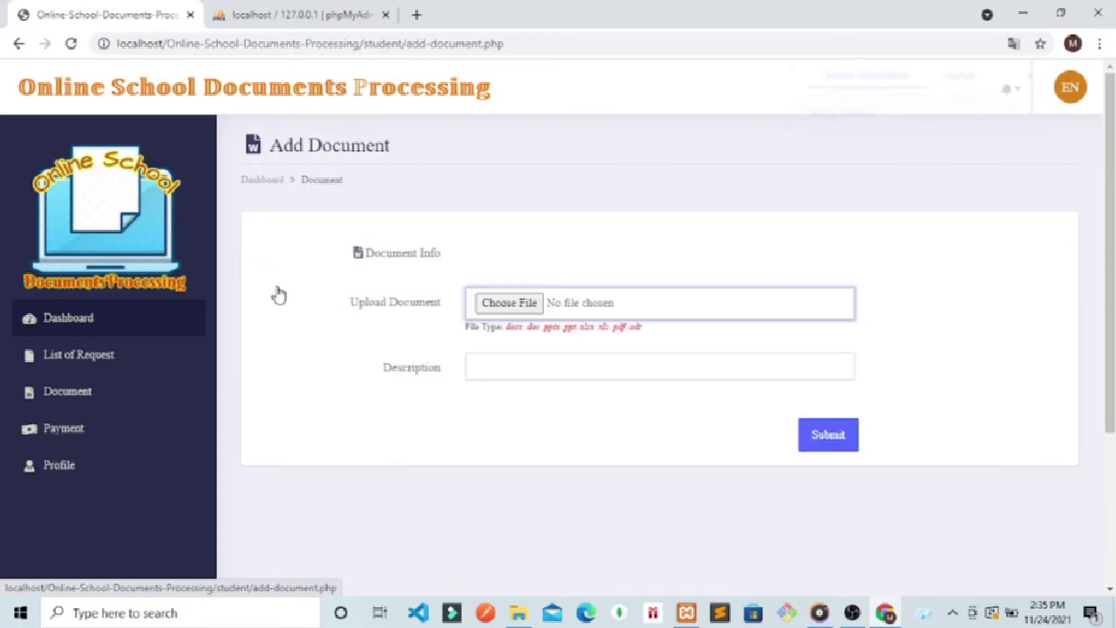
click(531, 310)
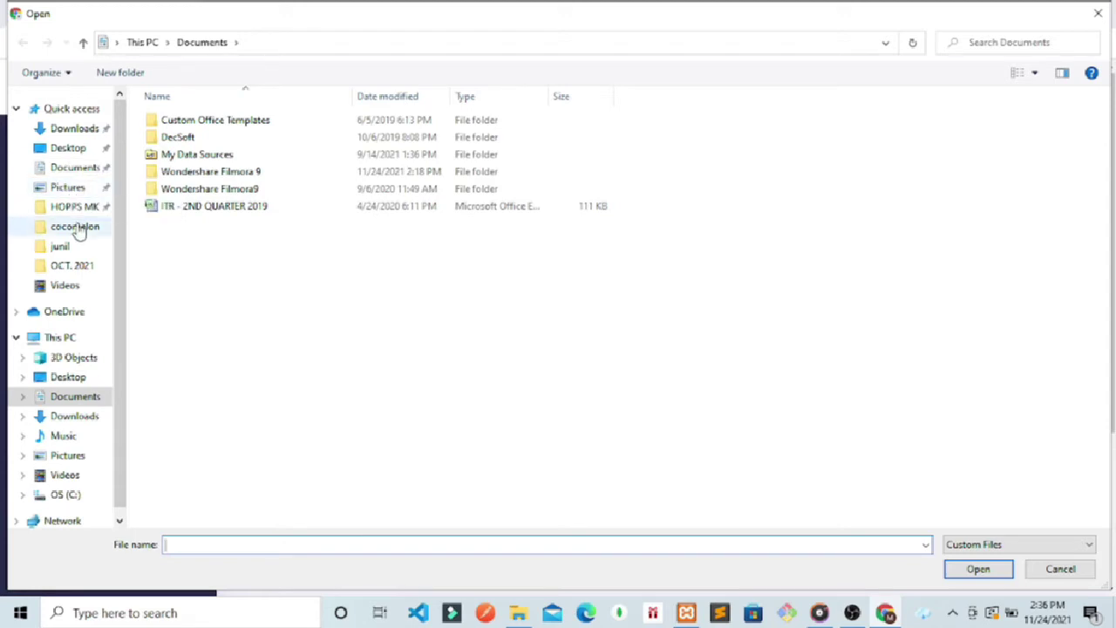
click(75, 173)
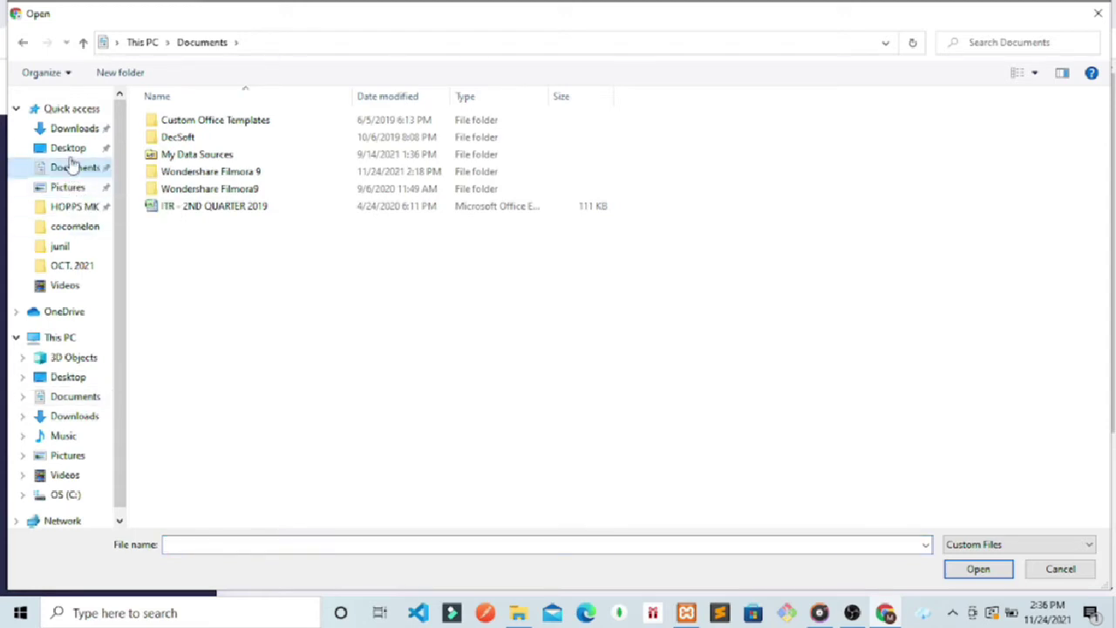
click(69, 151)
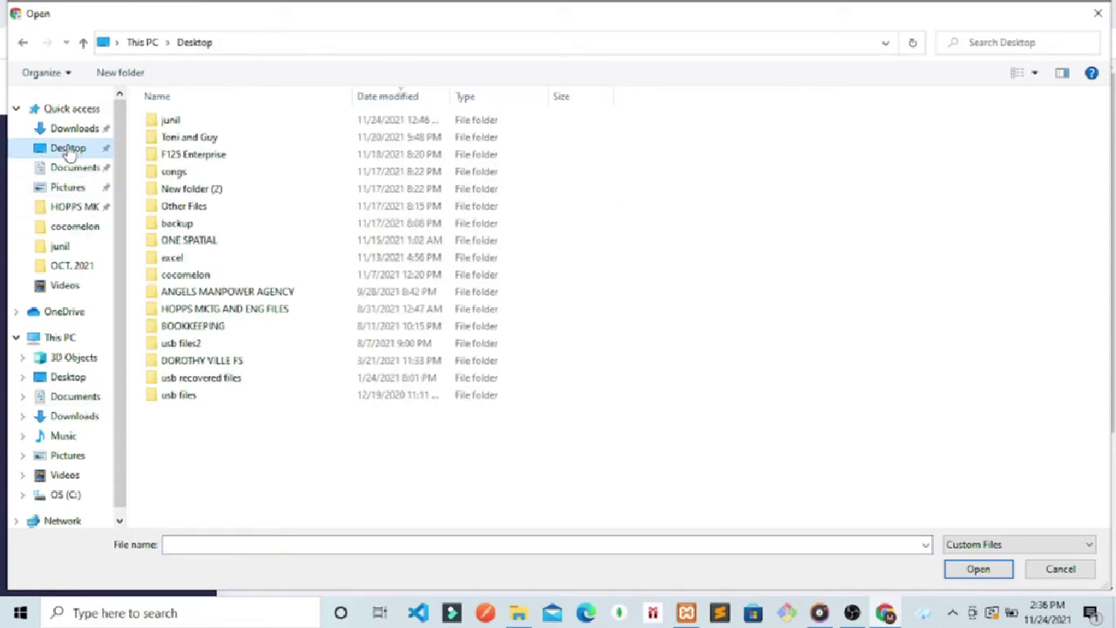
double_click(192, 139)
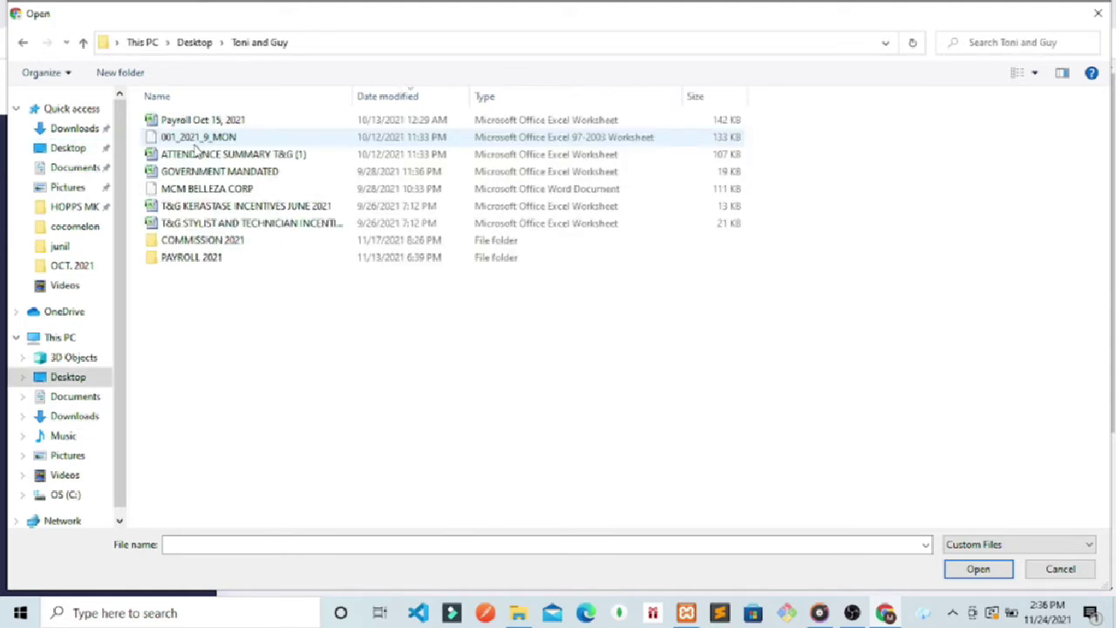
double_click(187, 186)
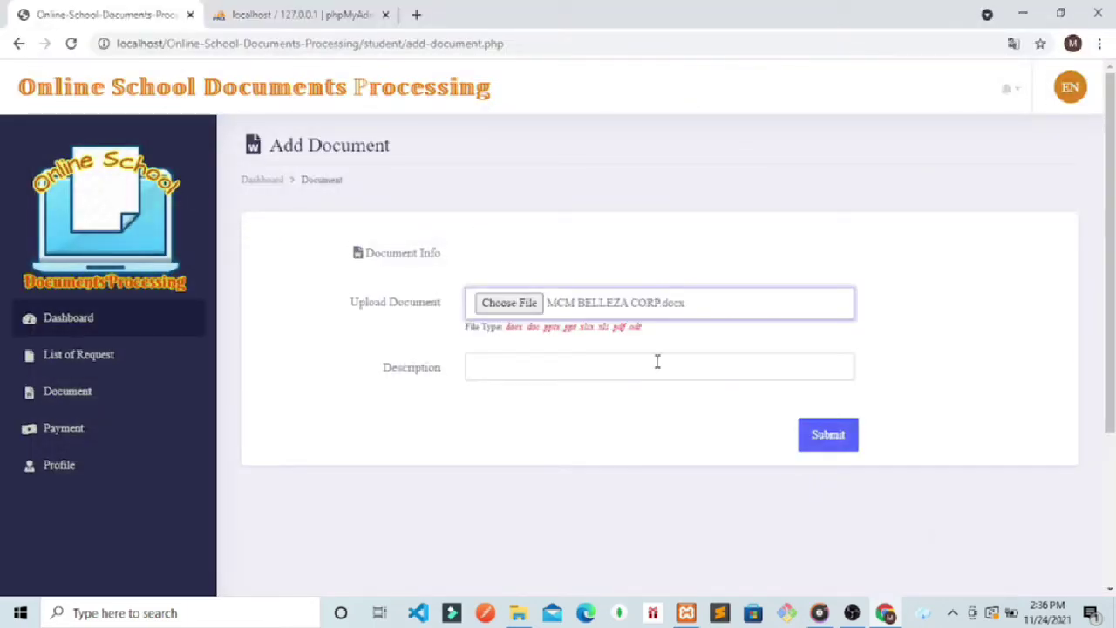
click(658, 362)
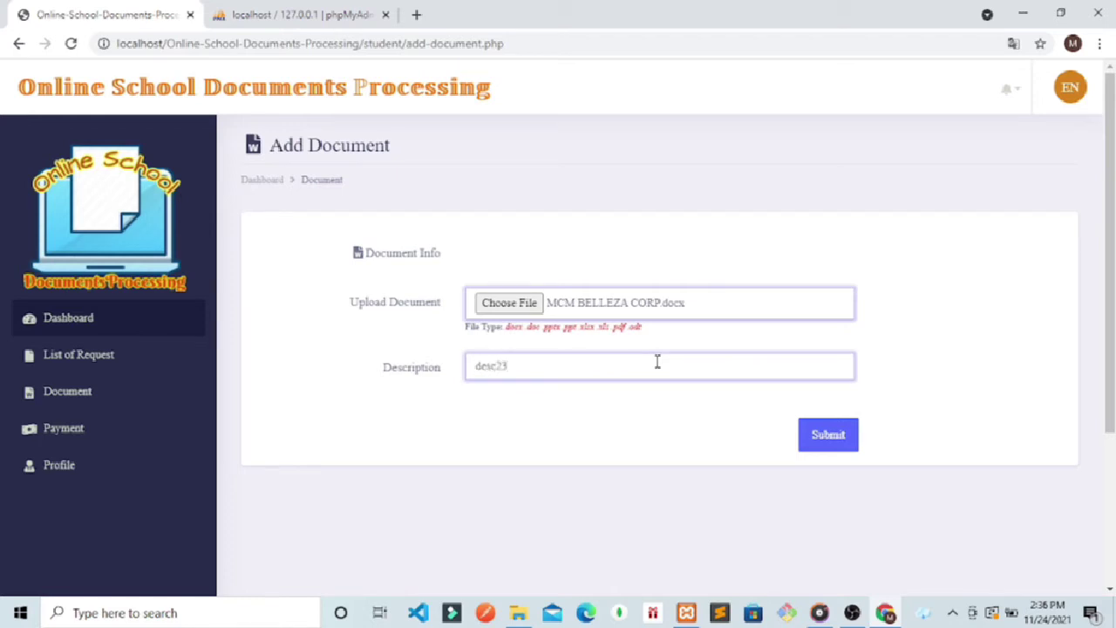
click(815, 436)
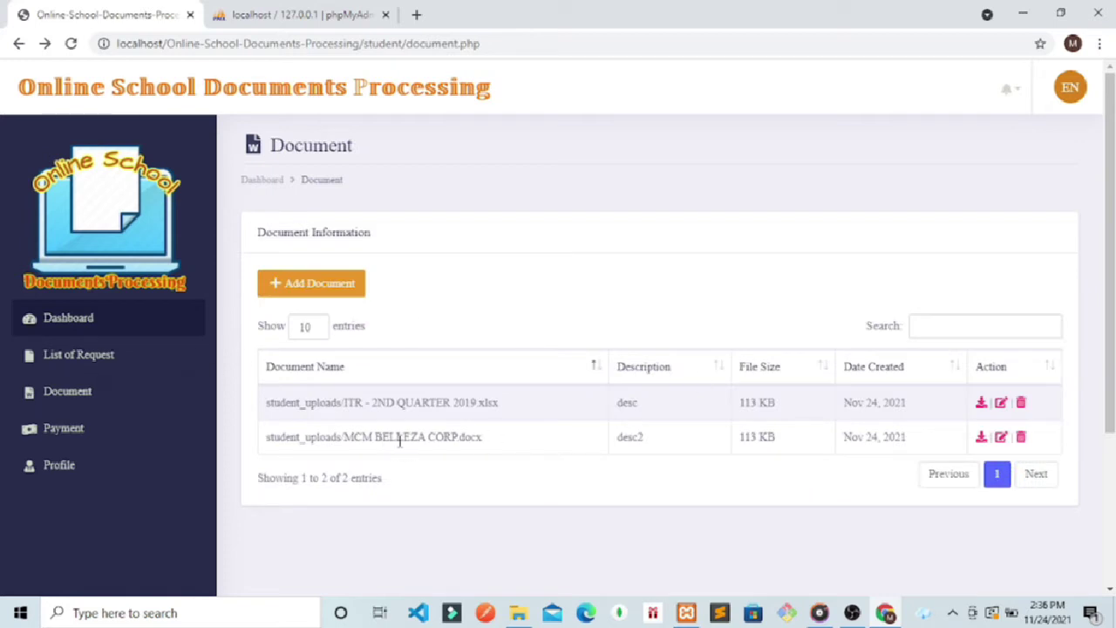
Step: Download the ITR - 2ND QUARTER 2019 file from the first document row and sign out of the student portal
drag(552, 443, 321, 436)
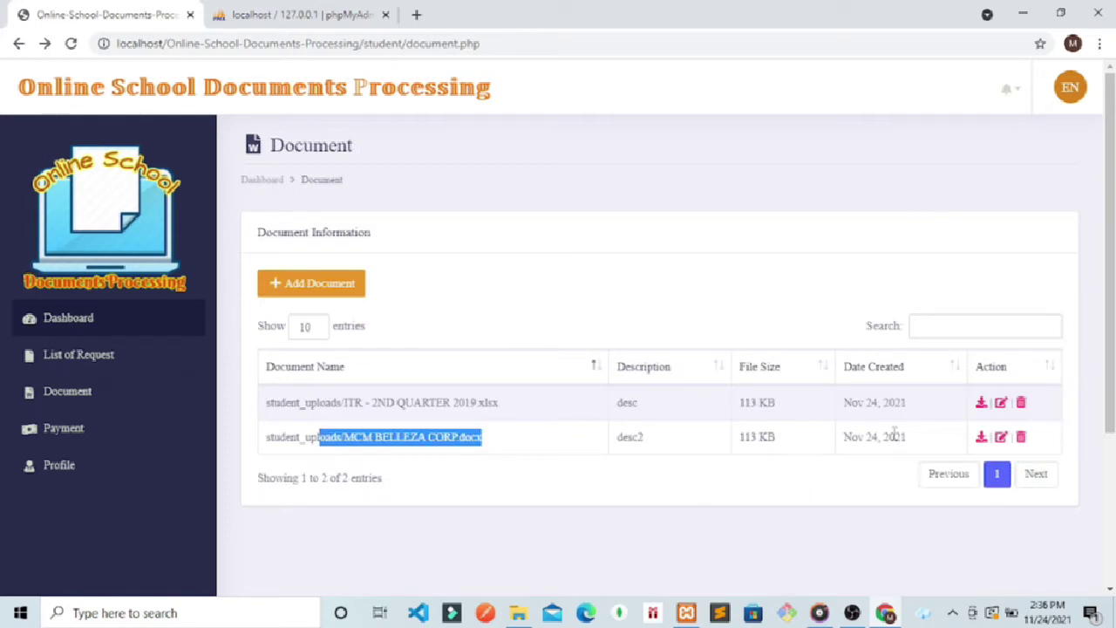
click(982, 401)
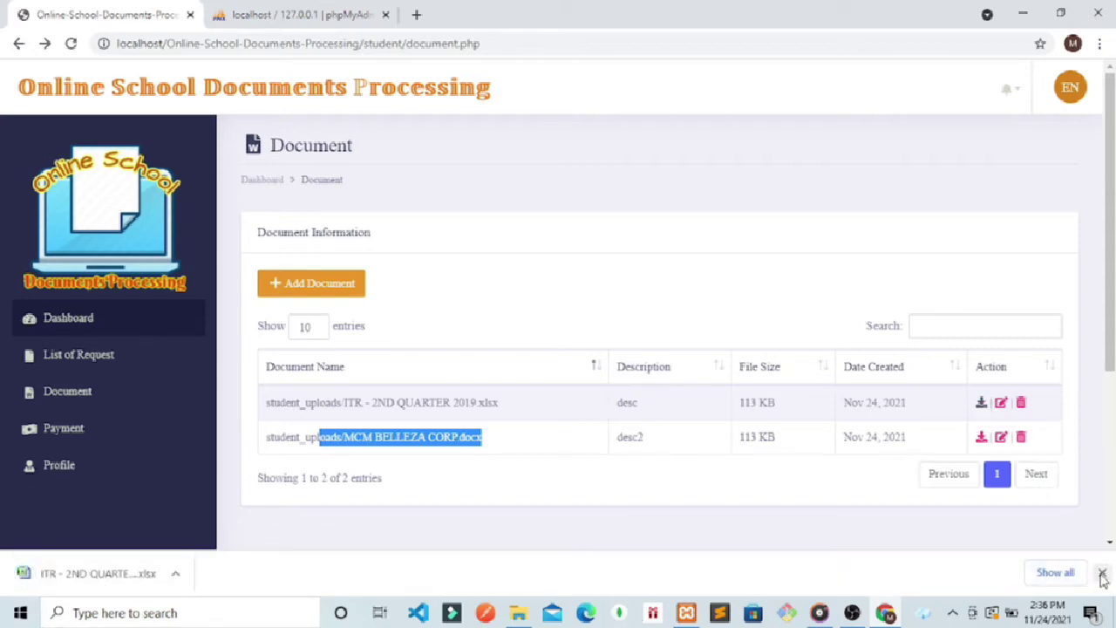
click(1102, 572)
click(551, 529)
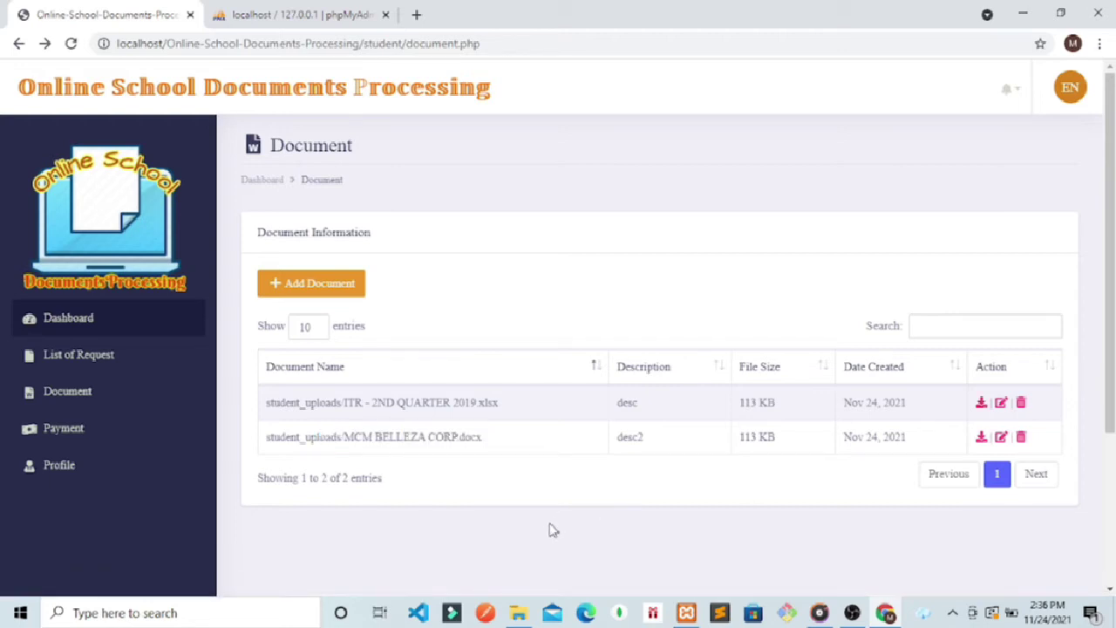
click(1071, 91)
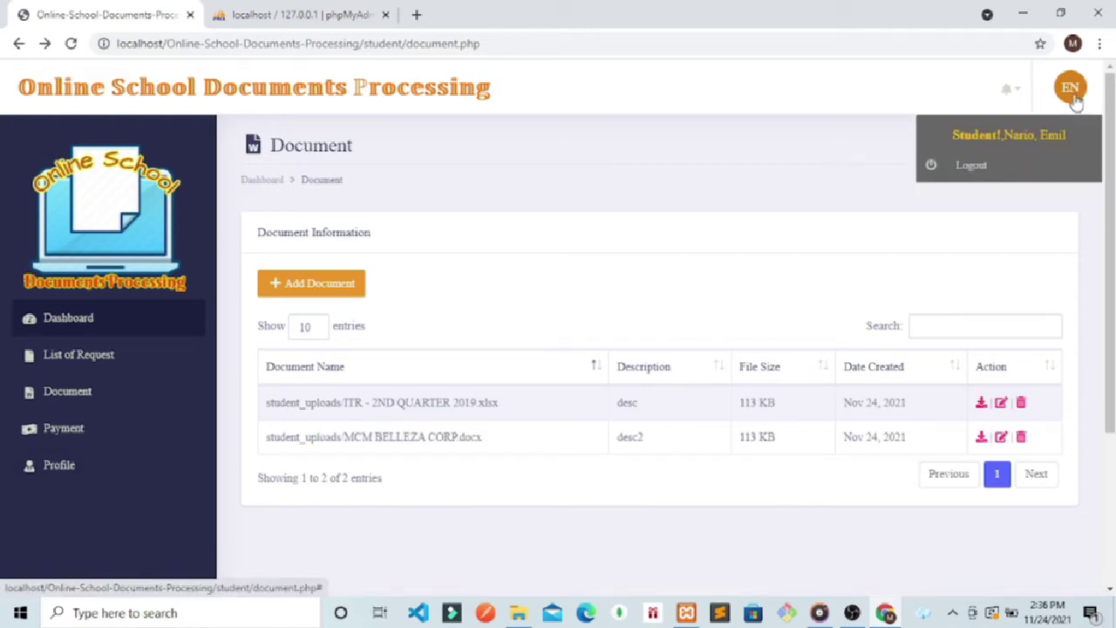
click(963, 167)
Step: Sign in with the second student's username and password, with Show Password ticked while retyping the password
click(508, 356)
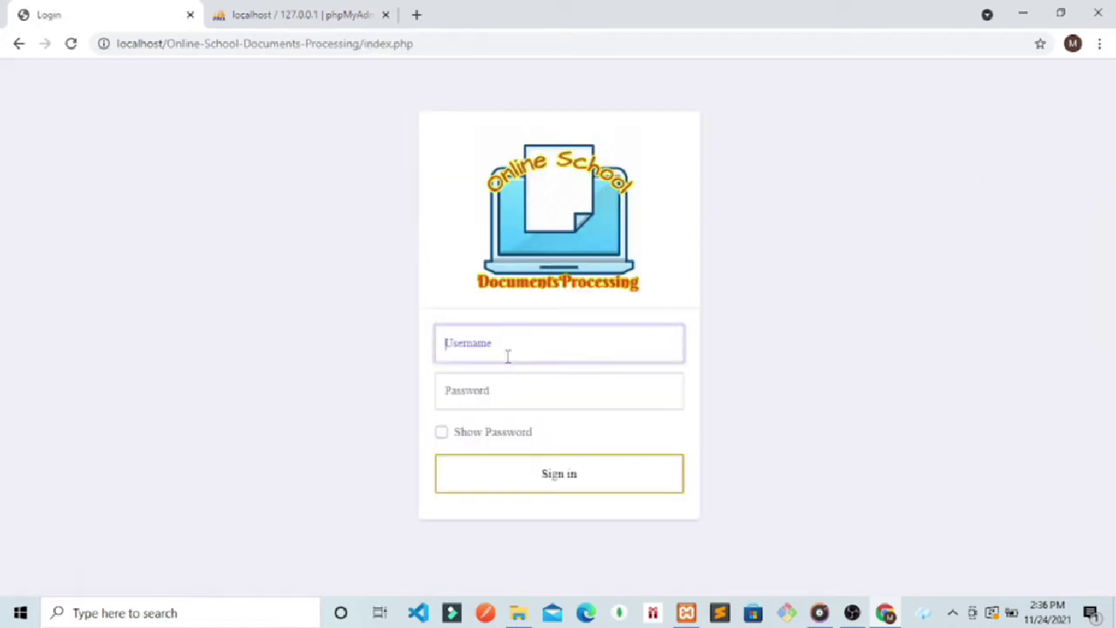
text(nedia)
click(451, 390)
text(12)
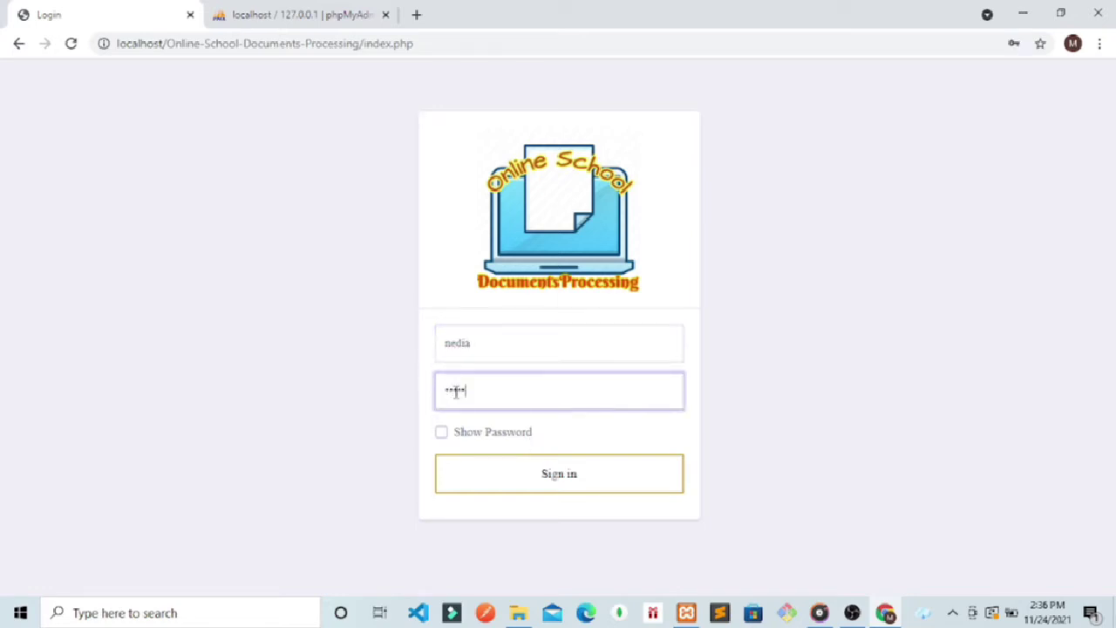
key(BackSpace)
key(BackSpace)
click(441, 433)
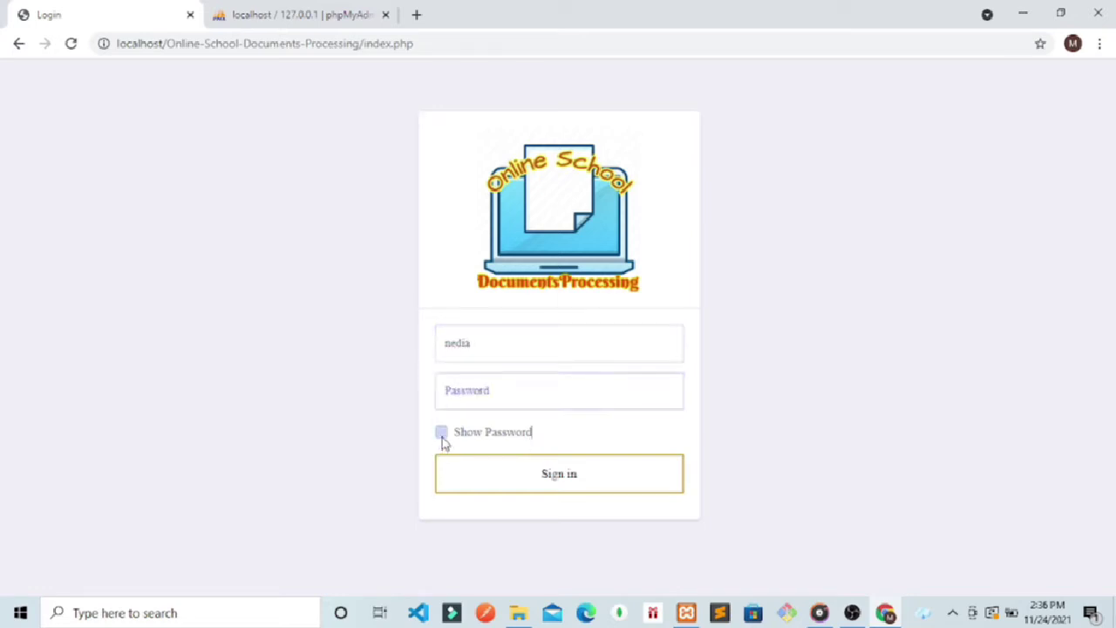
click(478, 391)
text(nedia123)
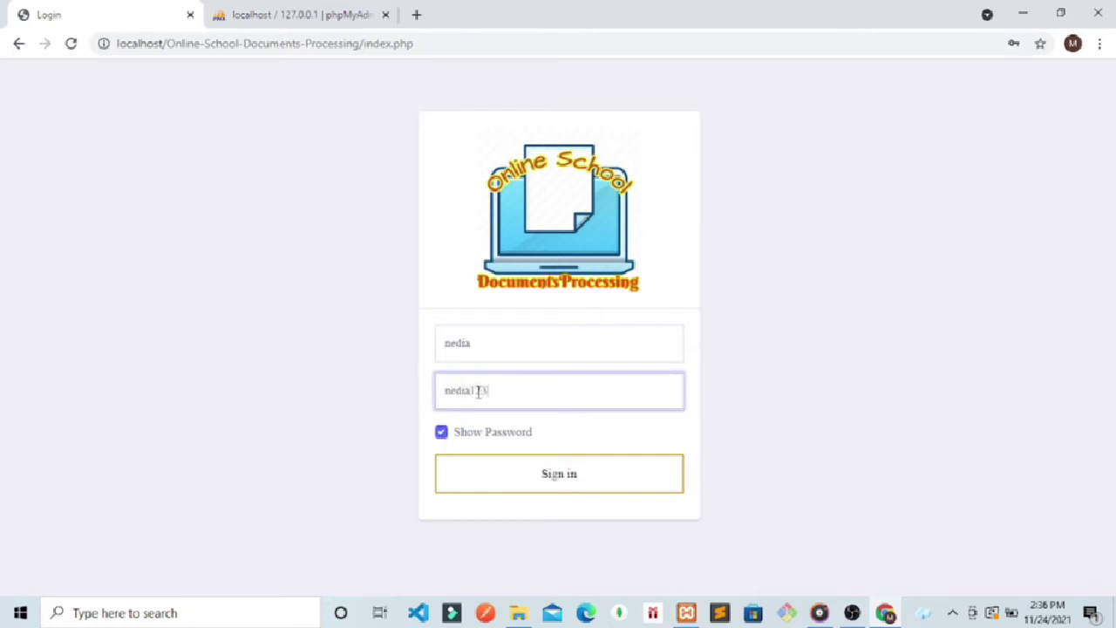
click(520, 480)
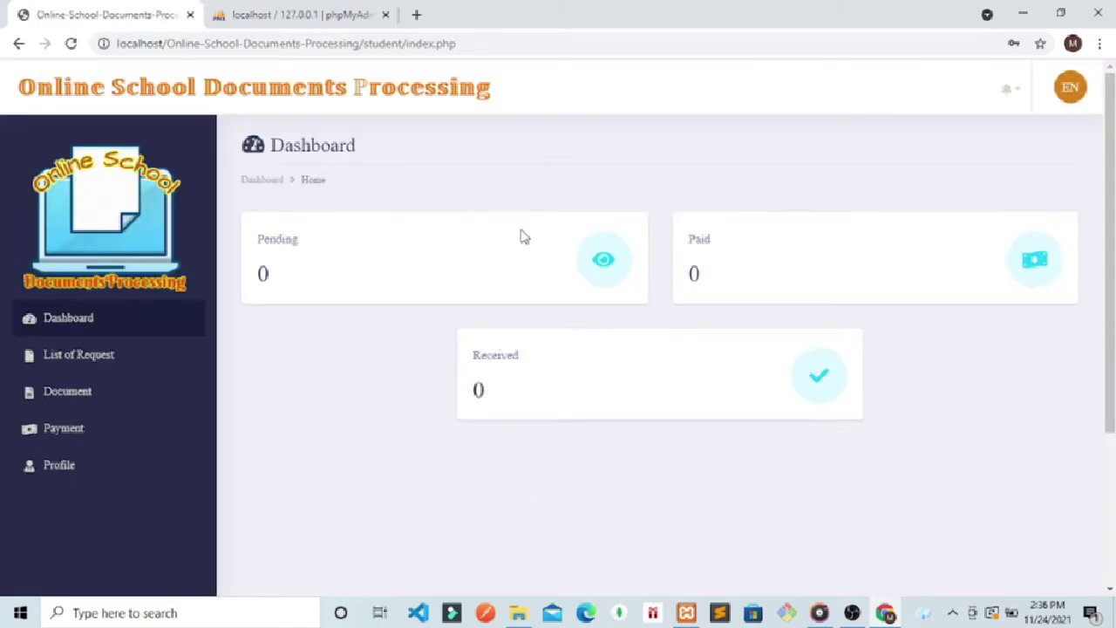
Step: From the student's empty request list, check notifications and start a new document request
click(46, 356)
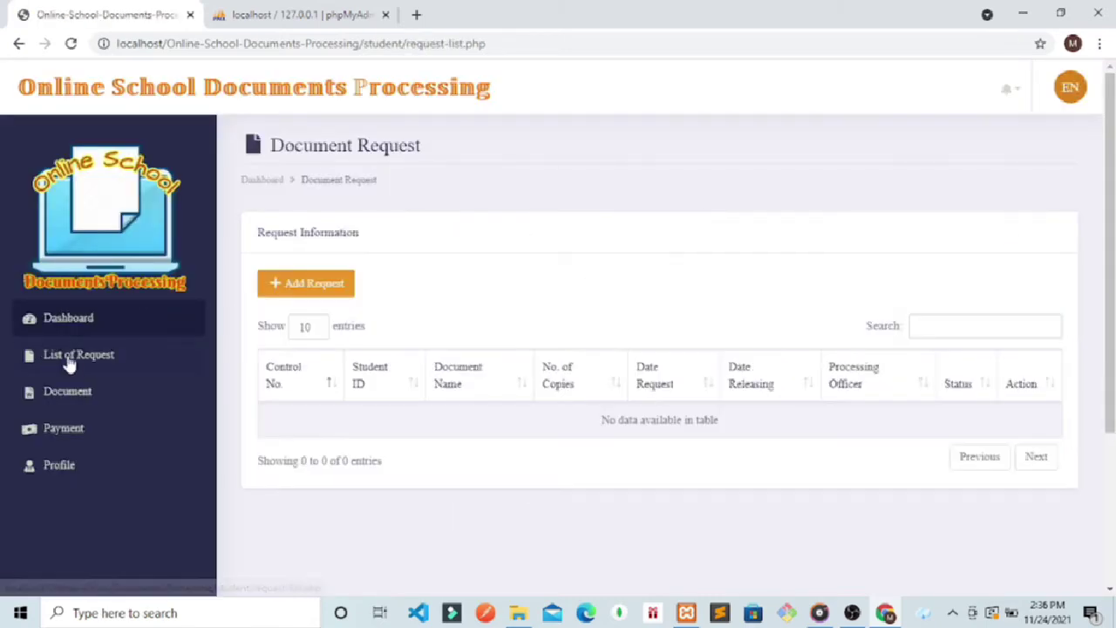
click(1011, 94)
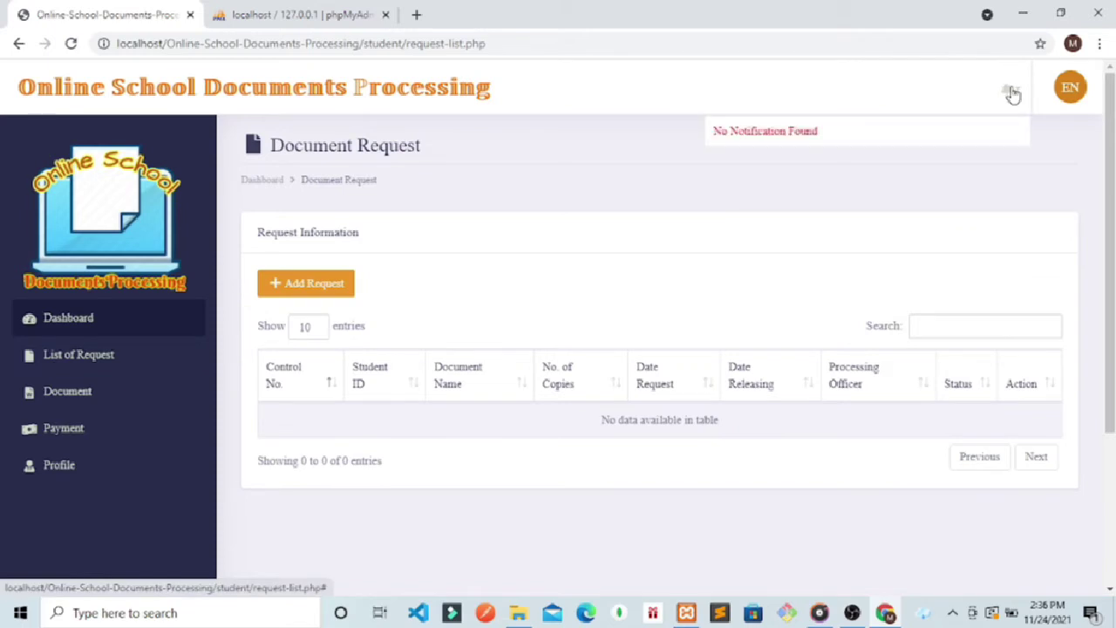
click(321, 294)
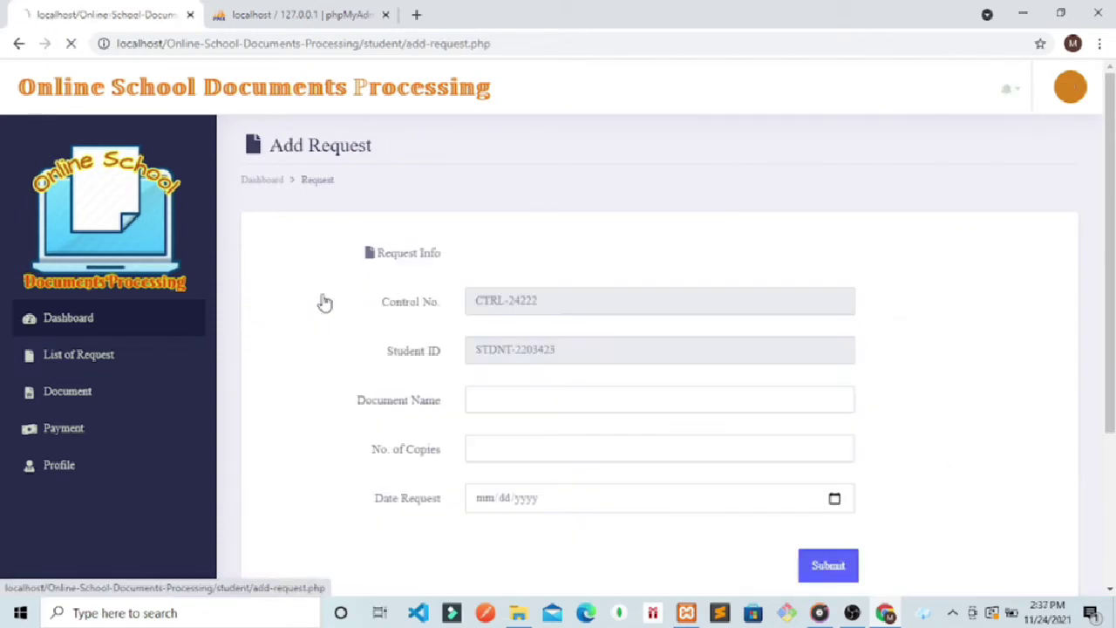
Step: Request 10 copies of DIPLOMA with request date Nov 25, 2021 and submit it
click(500, 389)
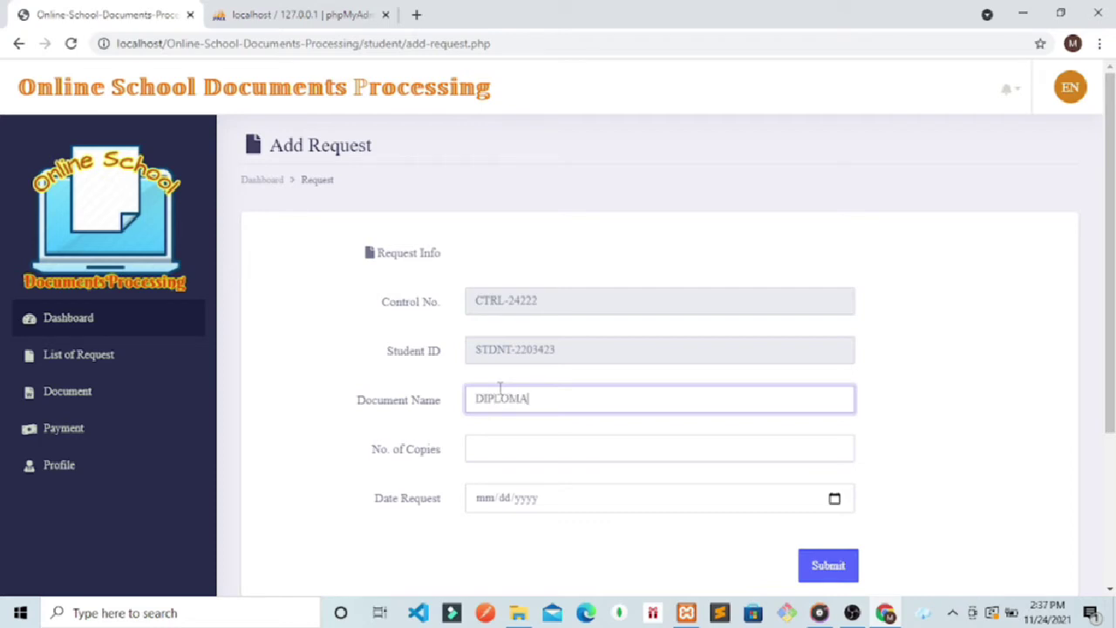
click(493, 448)
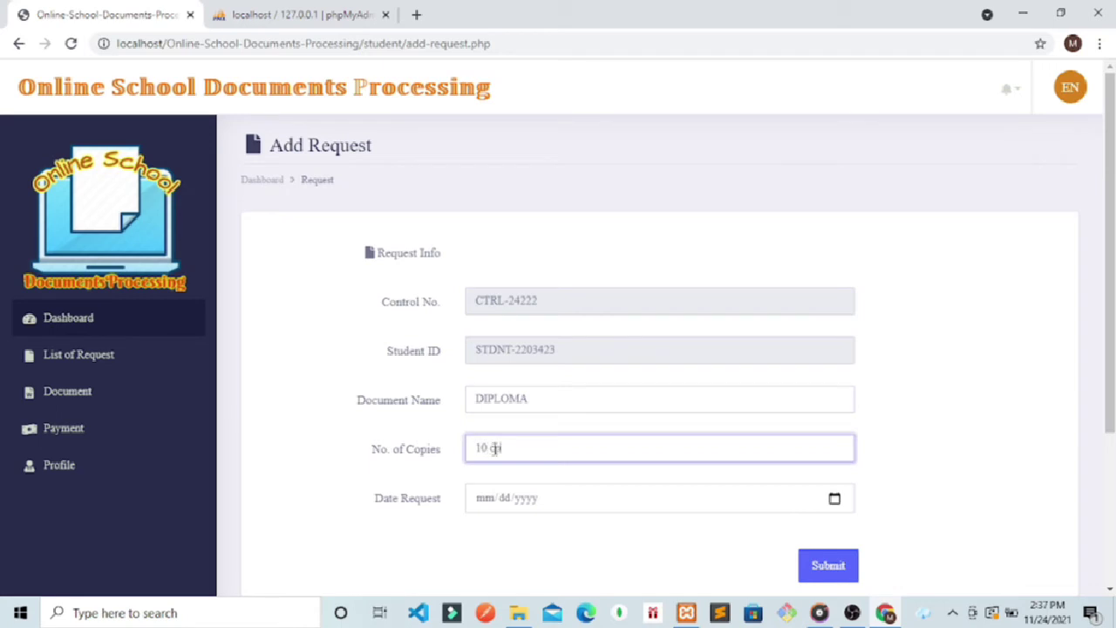
text(10 copies)
click(834, 498)
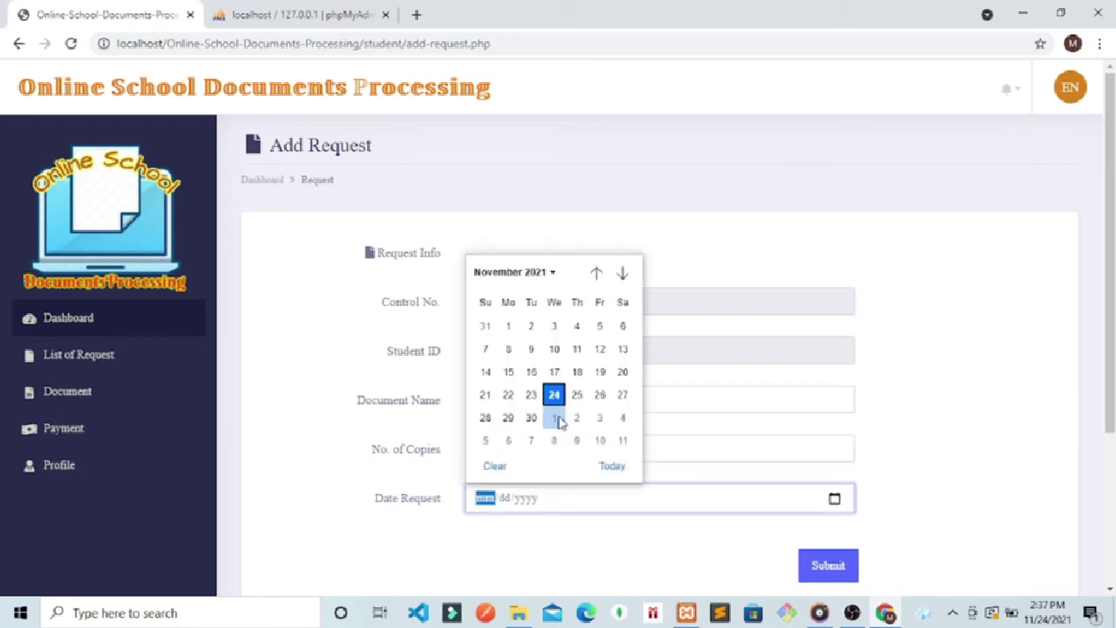
click(559, 401)
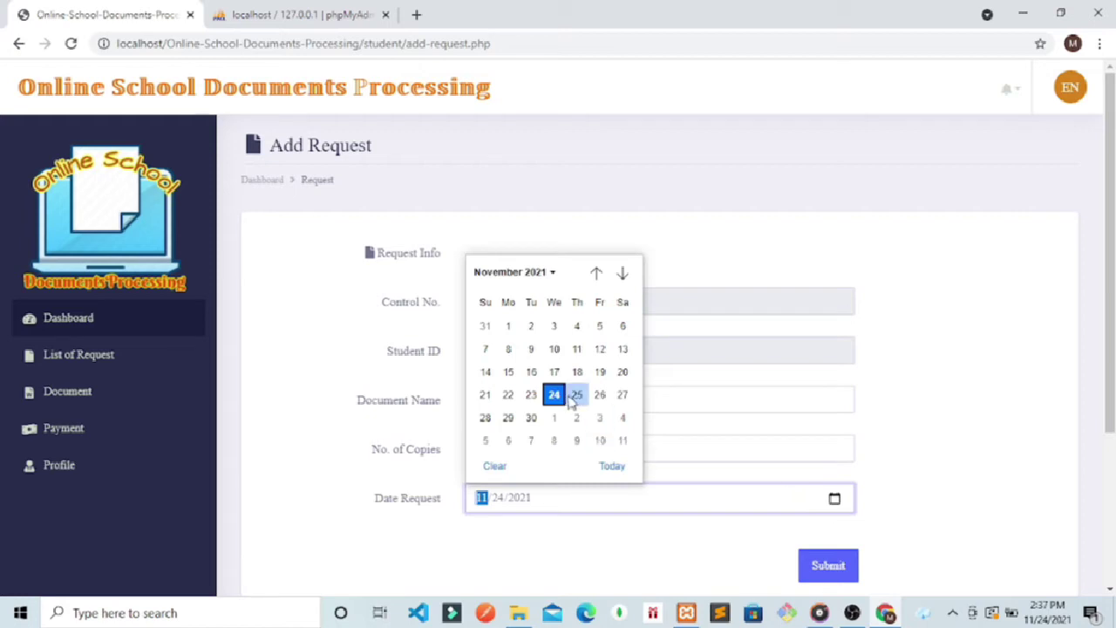
click(575, 397)
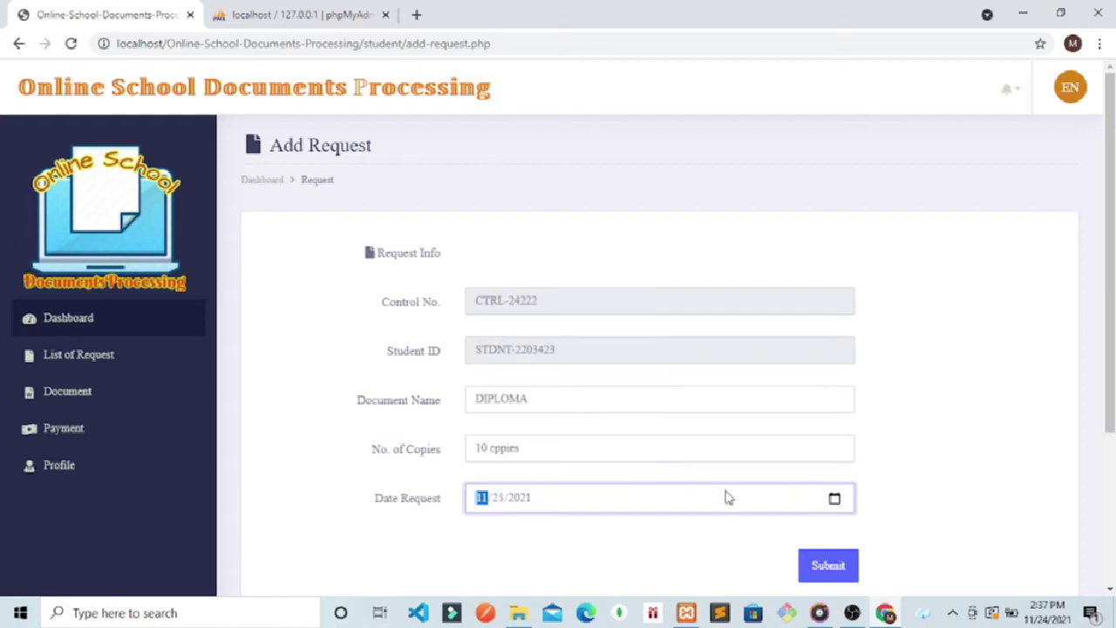
click(825, 571)
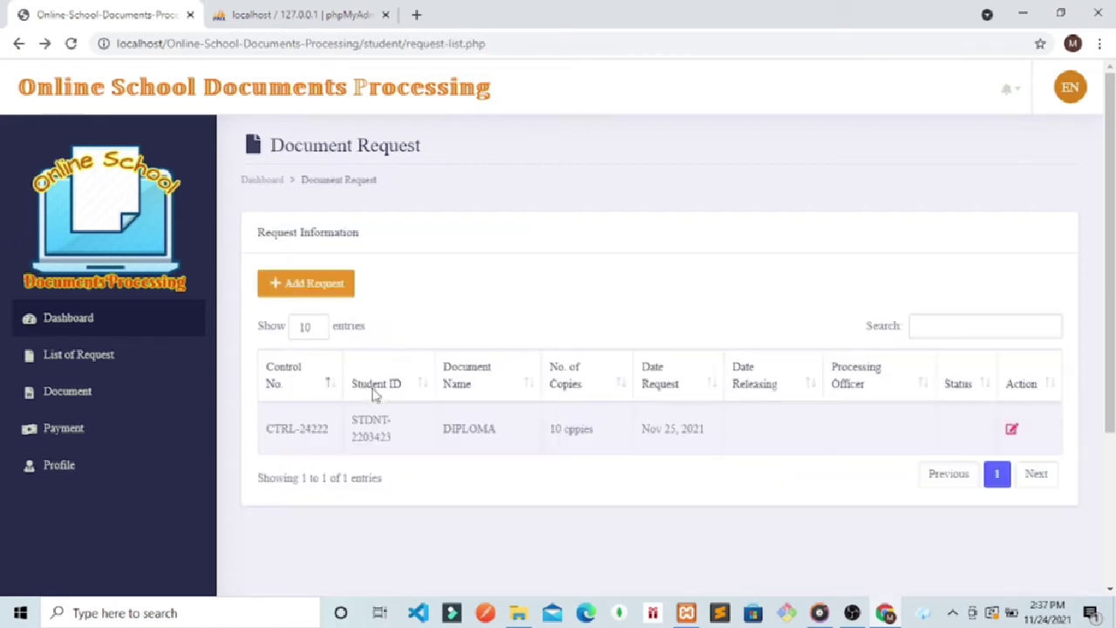
Step: Review the new CTRL-24222 request, then log out of the second student's account
drag(723, 449, 331, 453)
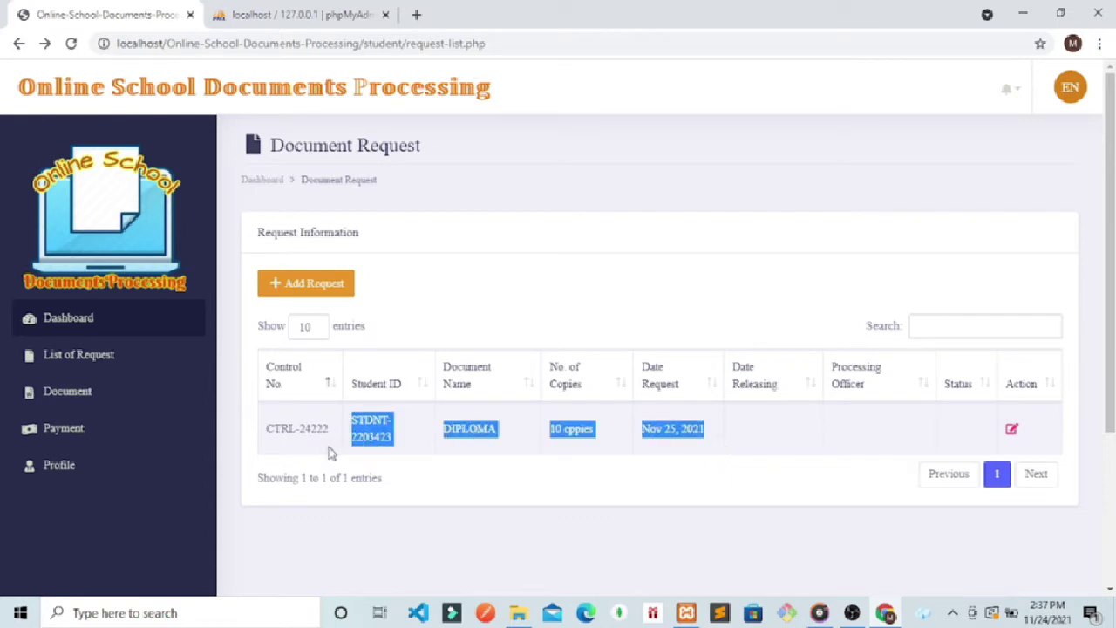
click(566, 499)
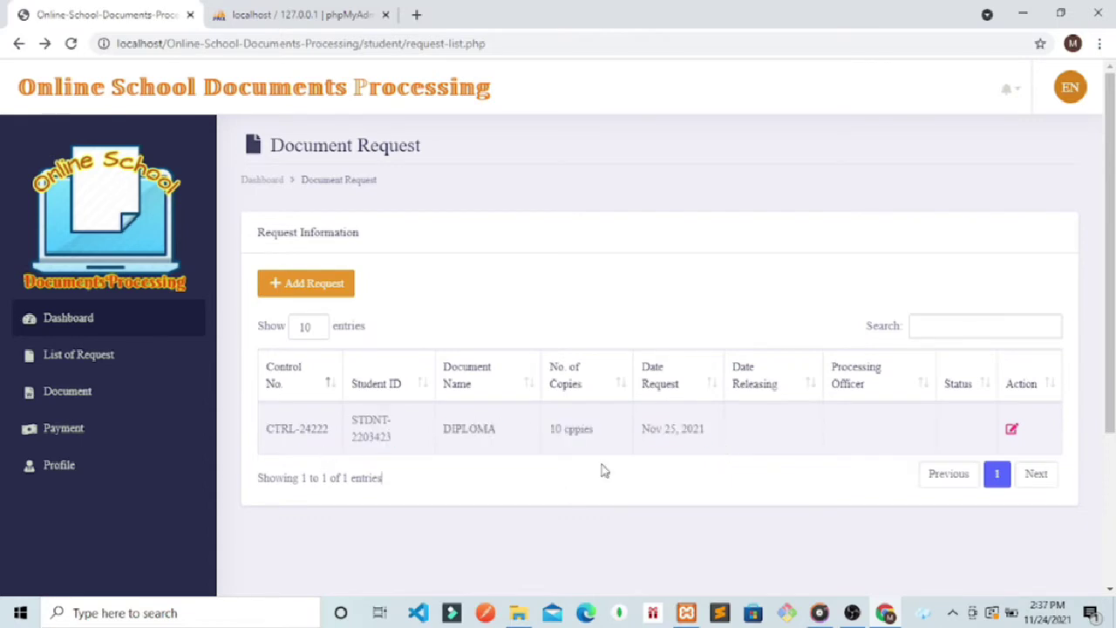
click(1018, 95)
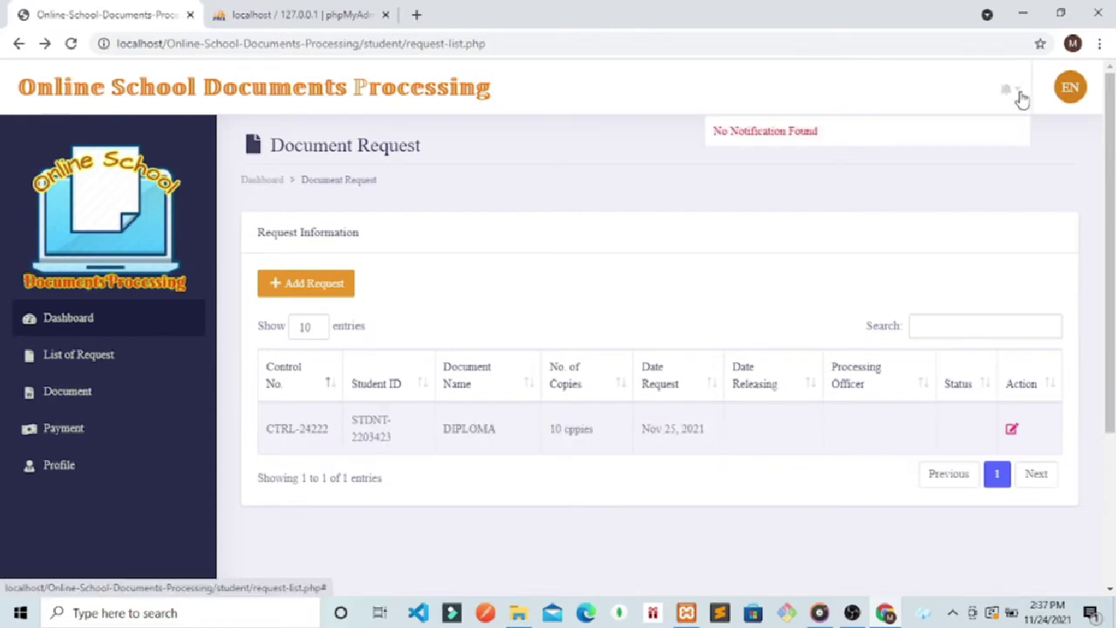
click(1071, 90)
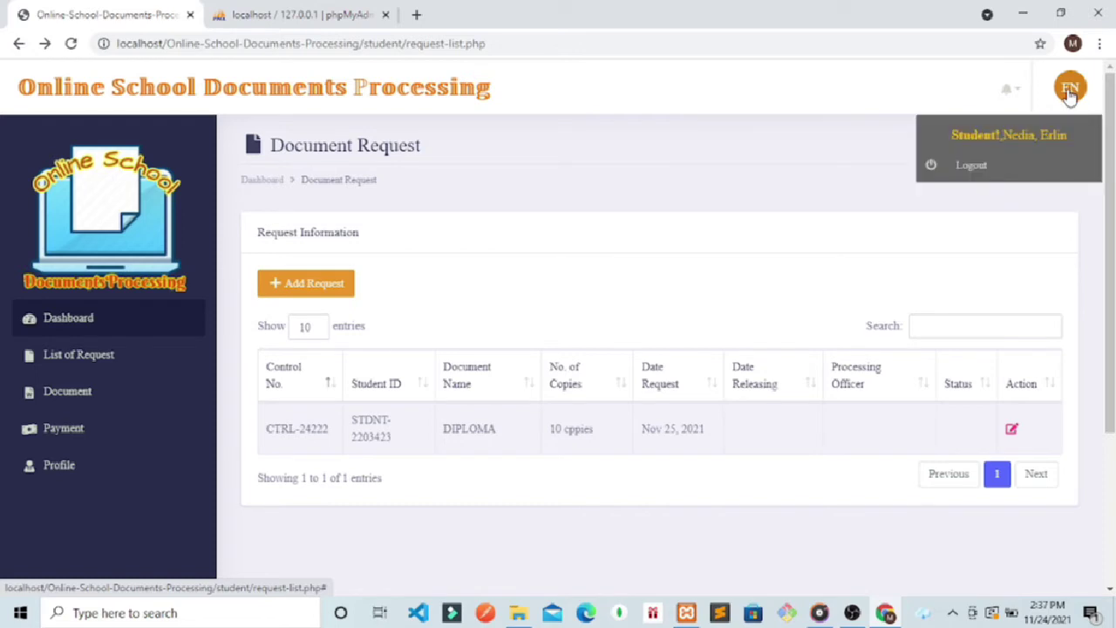
click(961, 174)
click(500, 353)
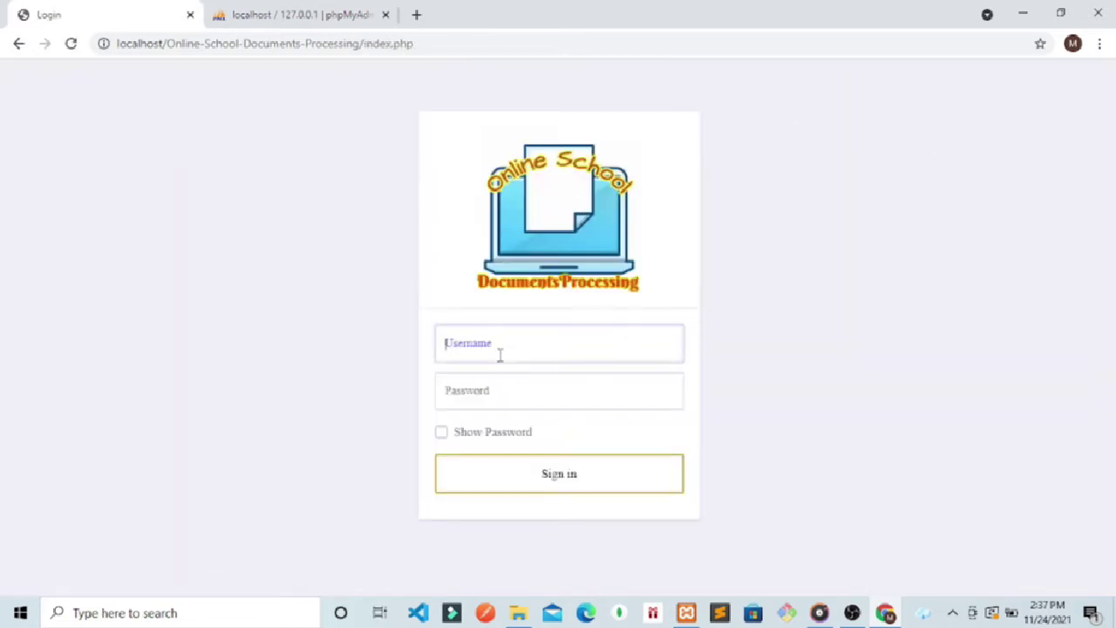
Step: Change the page address to end in /admin to reach the admin sign-in page
click(418, 43)
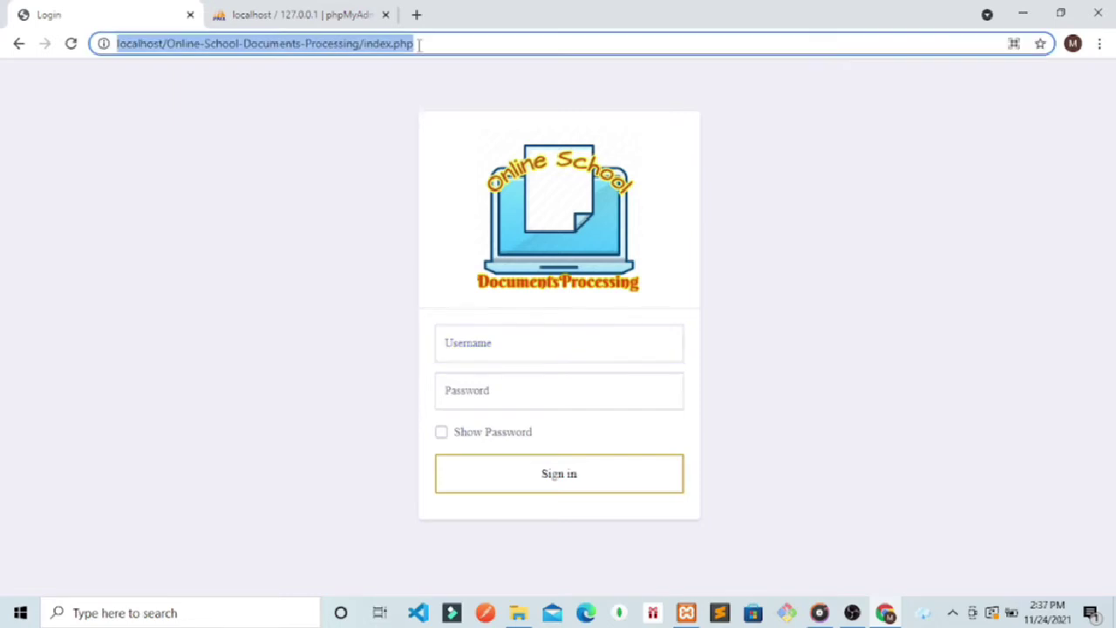
click(418, 44)
key(BackSpace)
key(BackSpace)
key(BackSpace)
key(BackSpace)
key(BackSpace)
key(BackSpace)
key(BackSpace)
key(BackSpace)
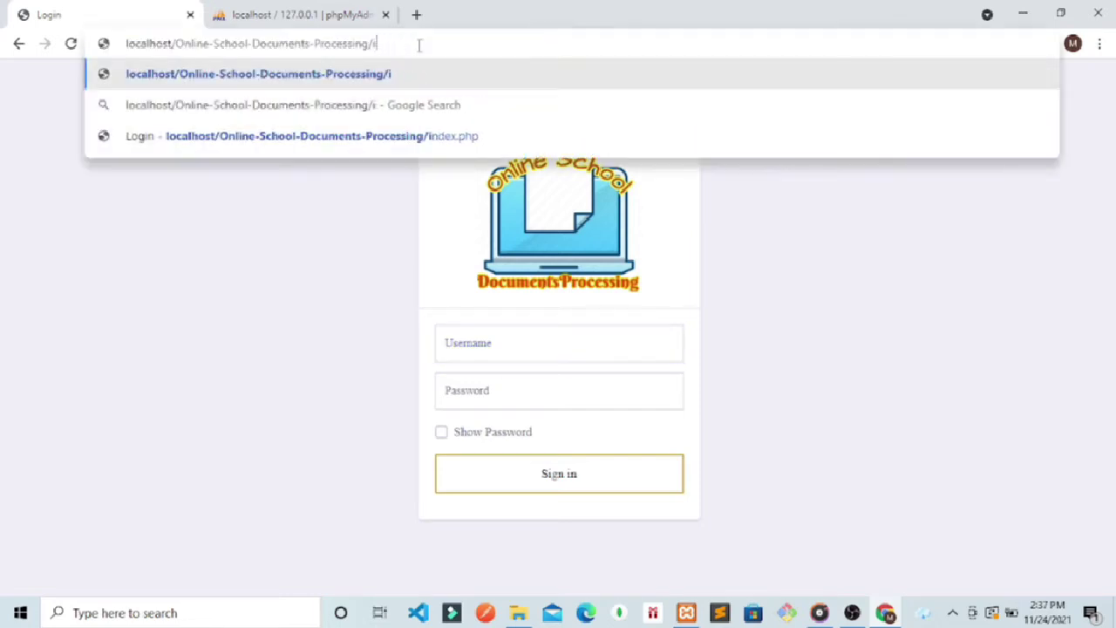
key(BackSpace)
text(admin)
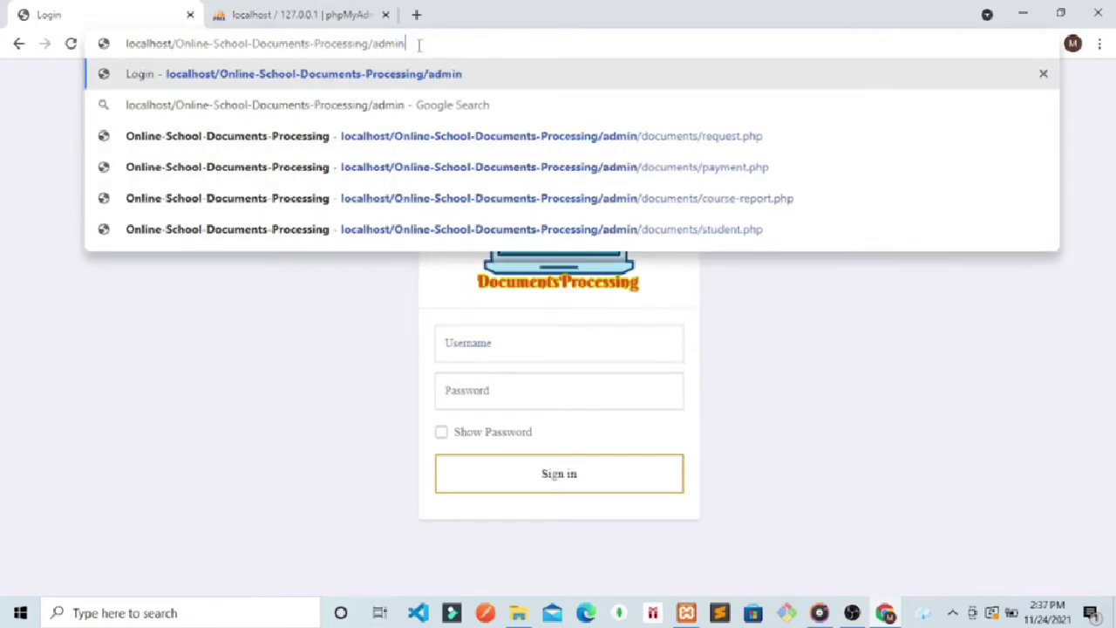
key(Return)
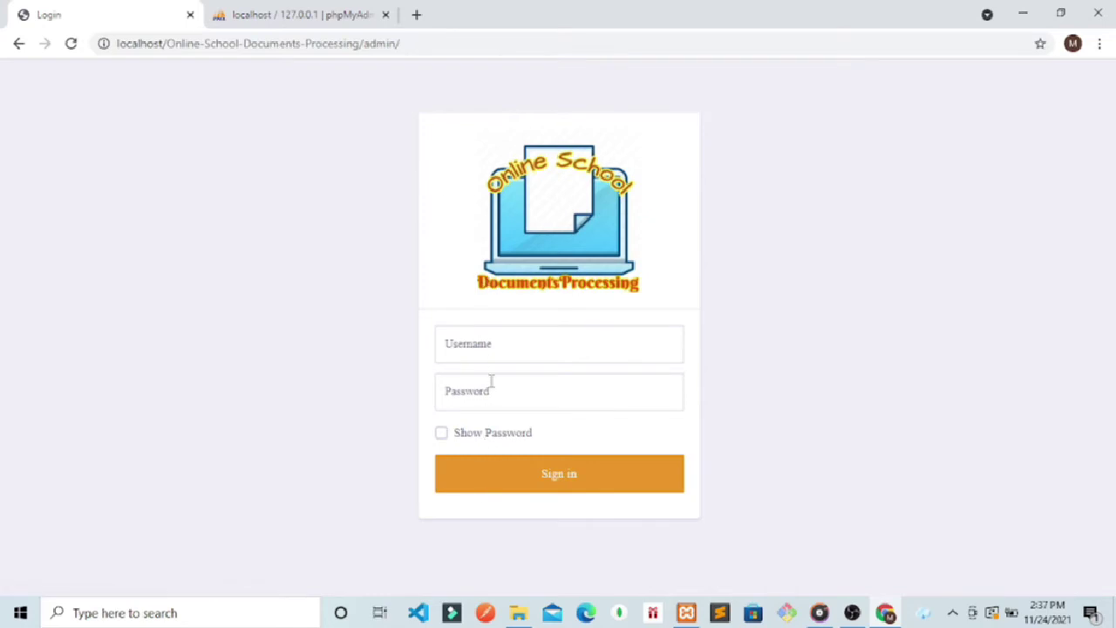
Step: Sign in with the administrator username and password, dismiss the breach warning, and open Request
click(504, 342)
text(admin)
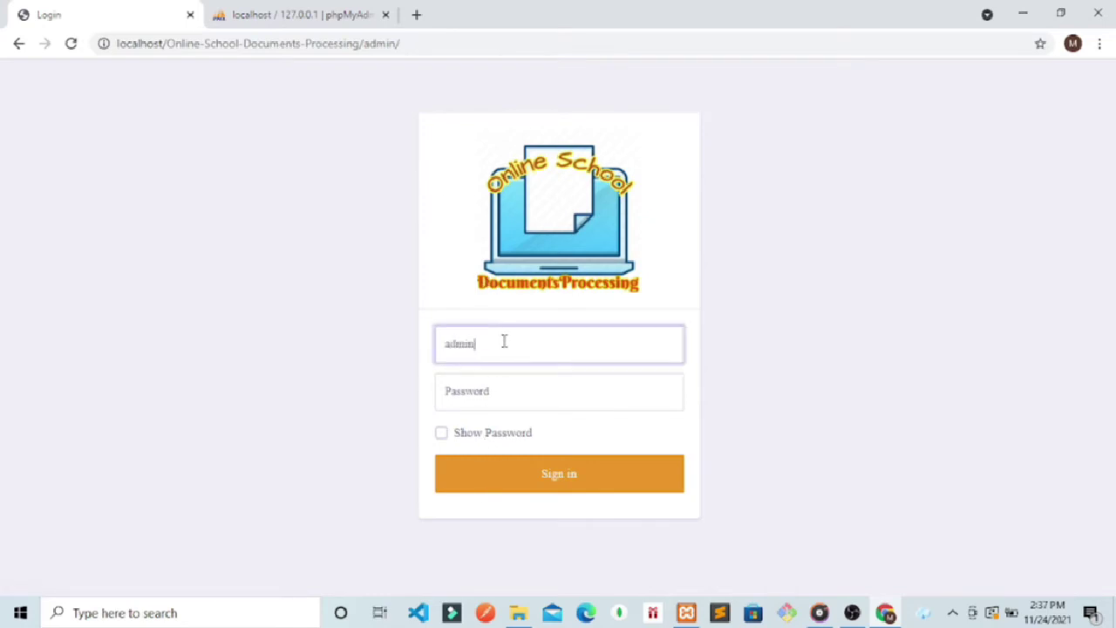
click(490, 394)
text(ad)
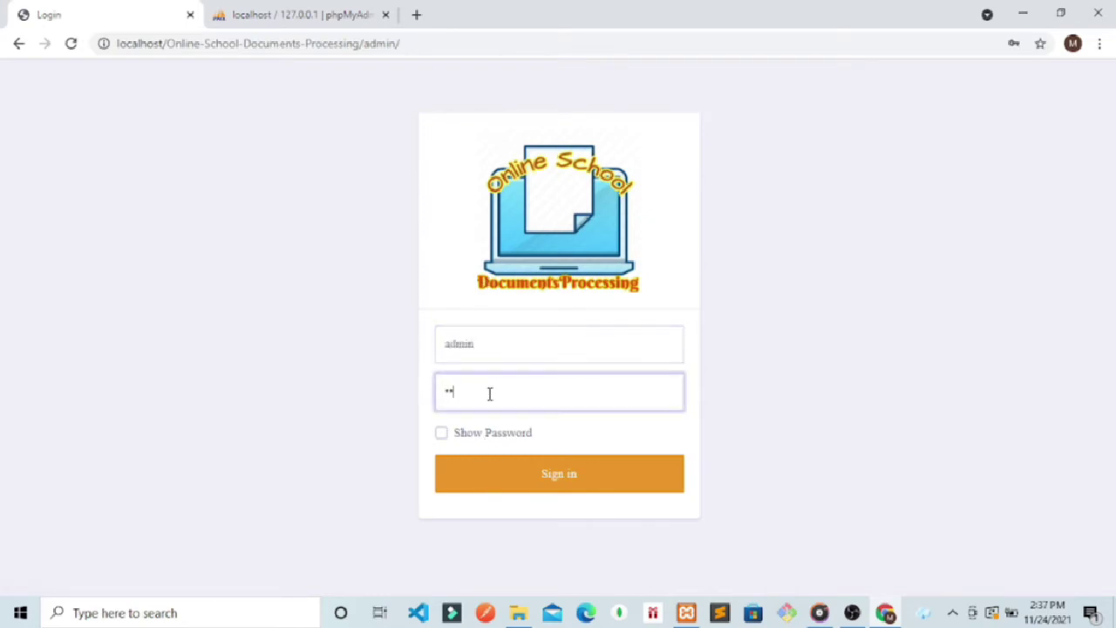
text(min)
key(Return)
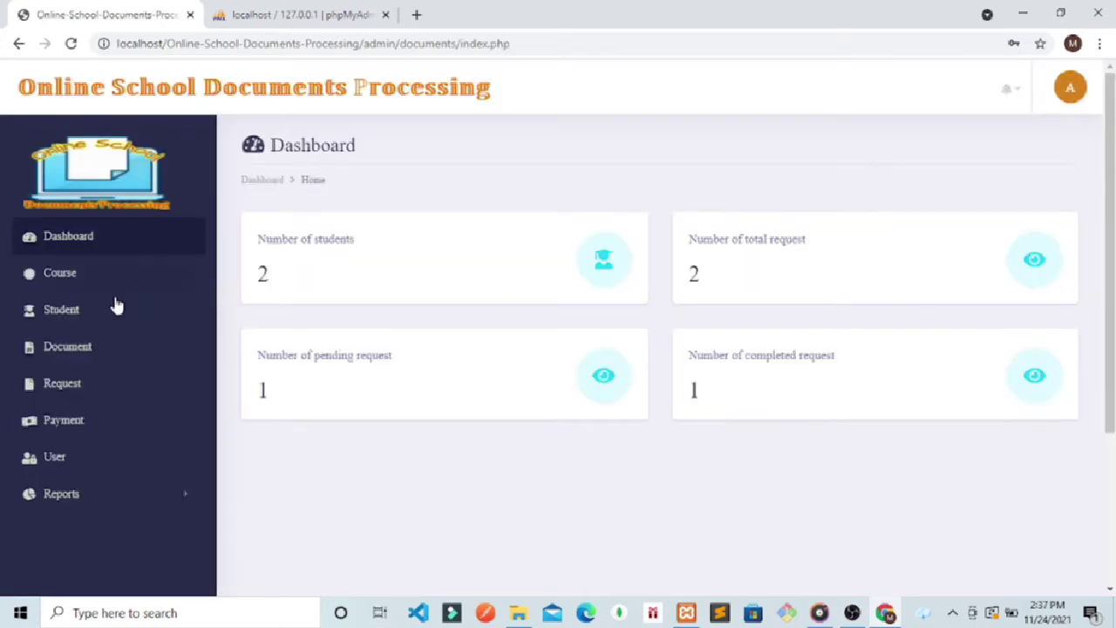
click(708, 283)
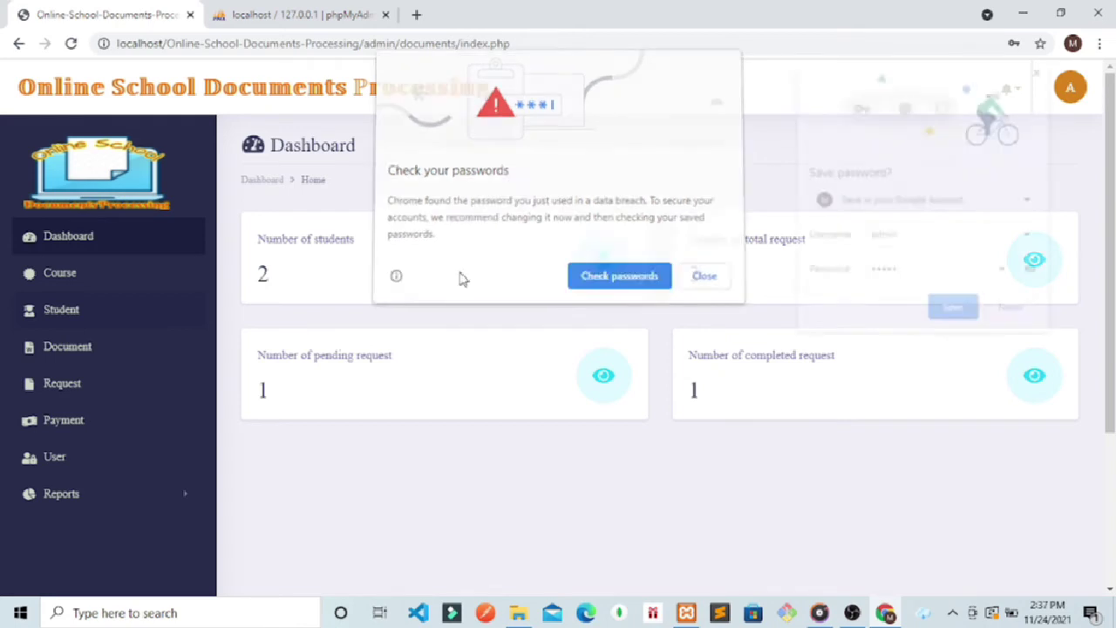
click(62, 386)
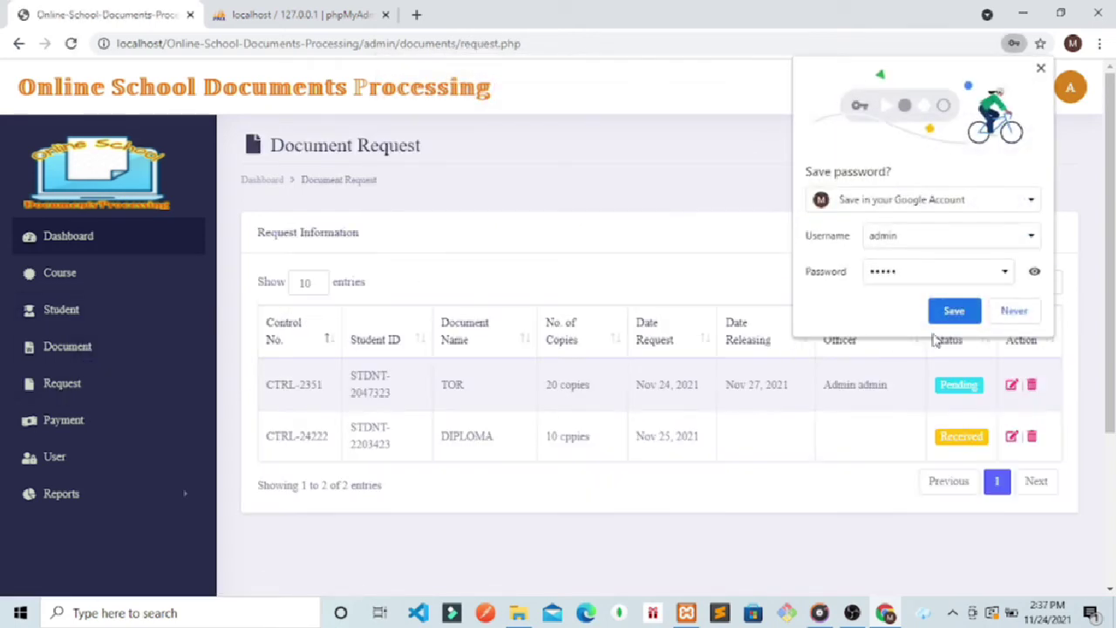
Step: Decline saving the password, glance at notifications, and open DIPLOMA request CTRL-24222 for editing
click(1010, 312)
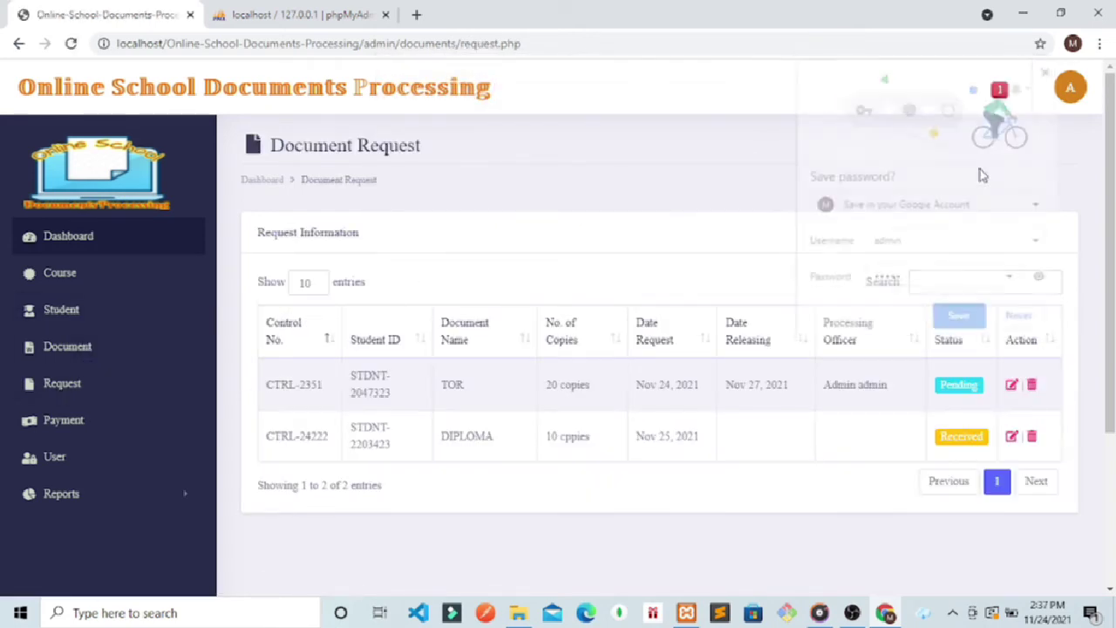
click(1018, 92)
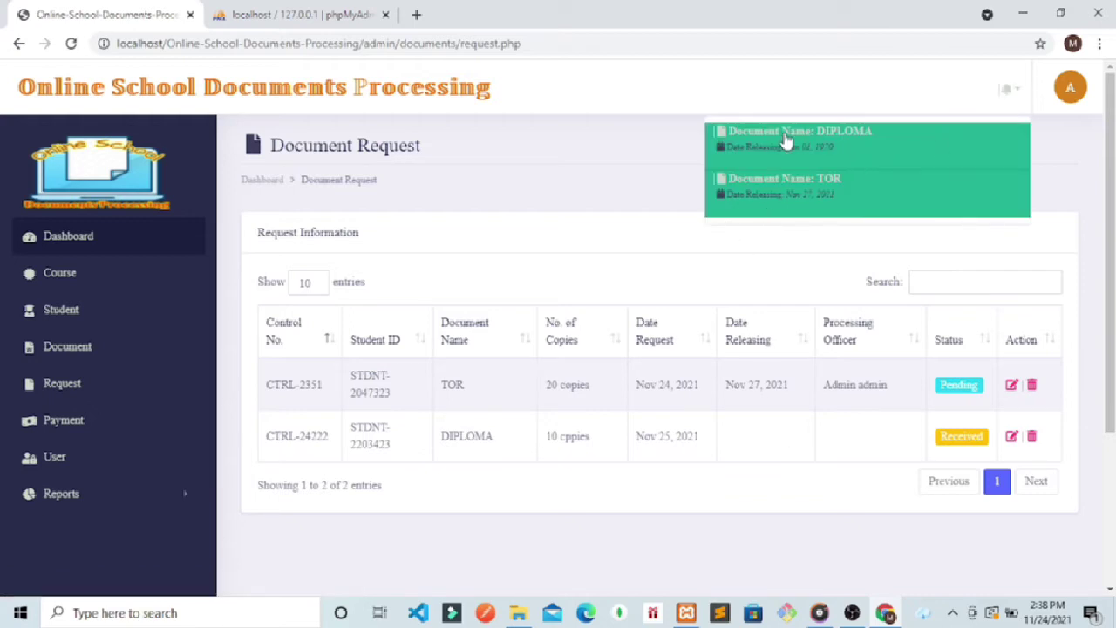
click(784, 137)
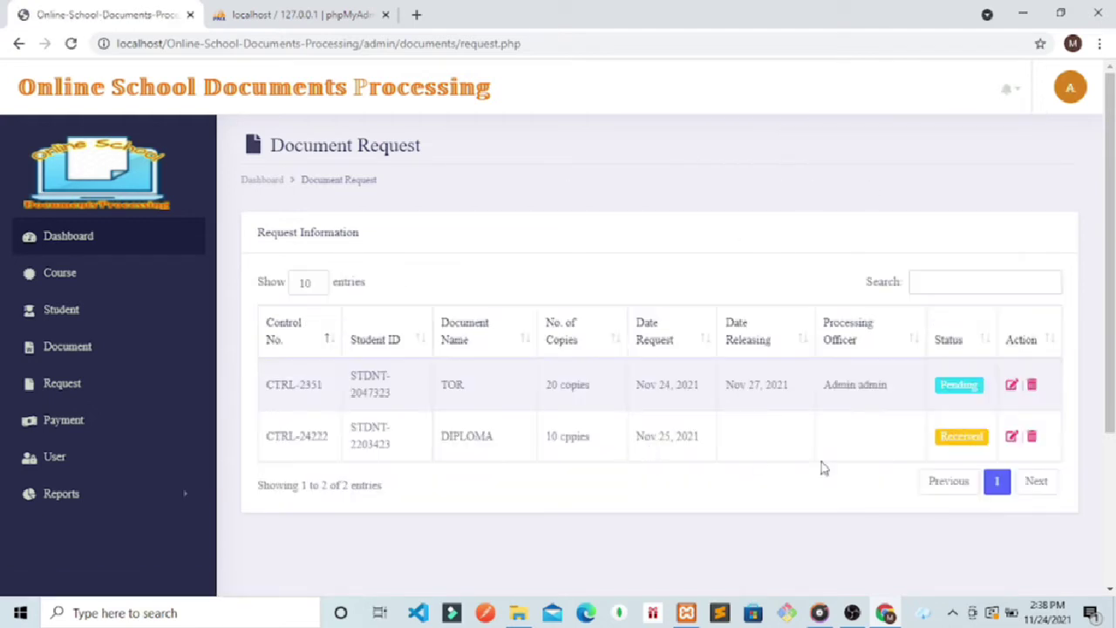
drag(479, 443, 384, 444)
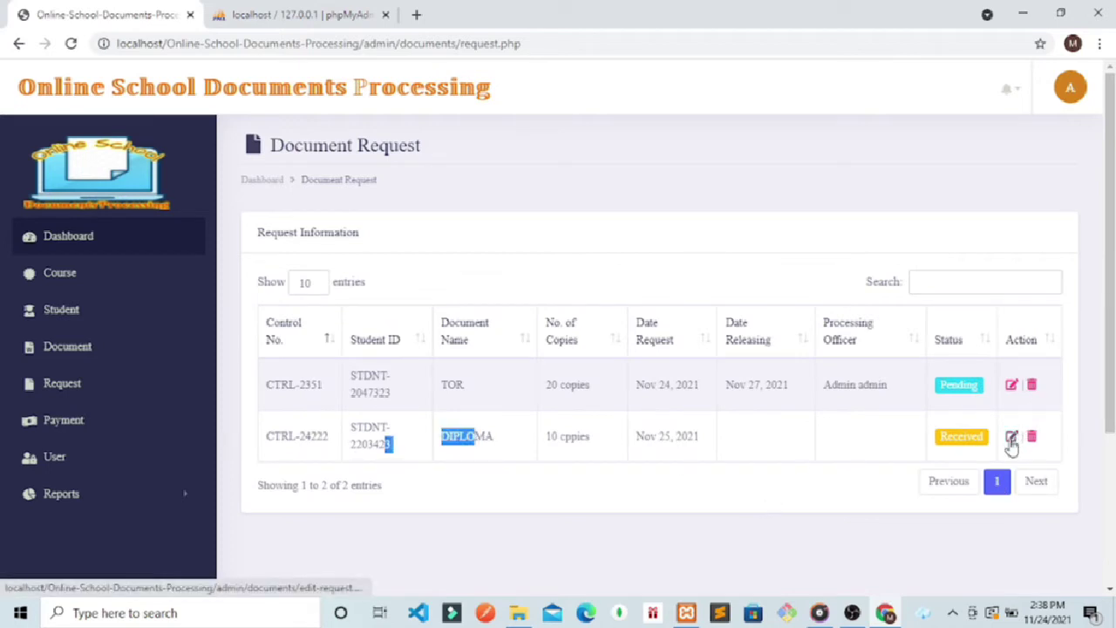
click(1011, 437)
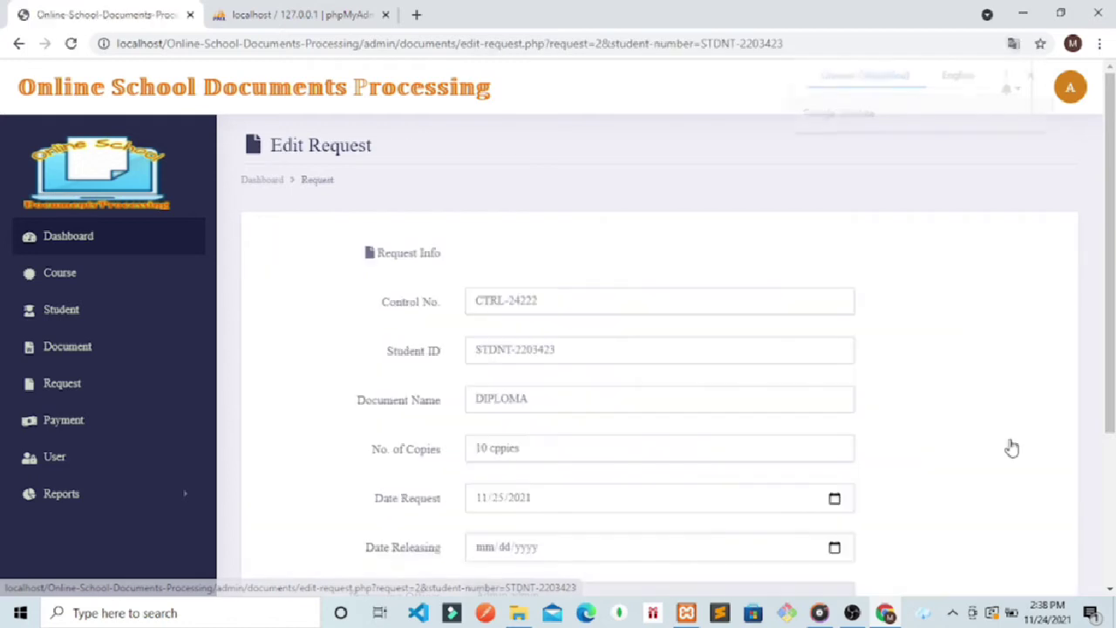
Step: Set Date Releasing to 11/30/2021 and status to Pending, then update request CTRL-24222
scroll(868, 355, down, 3)
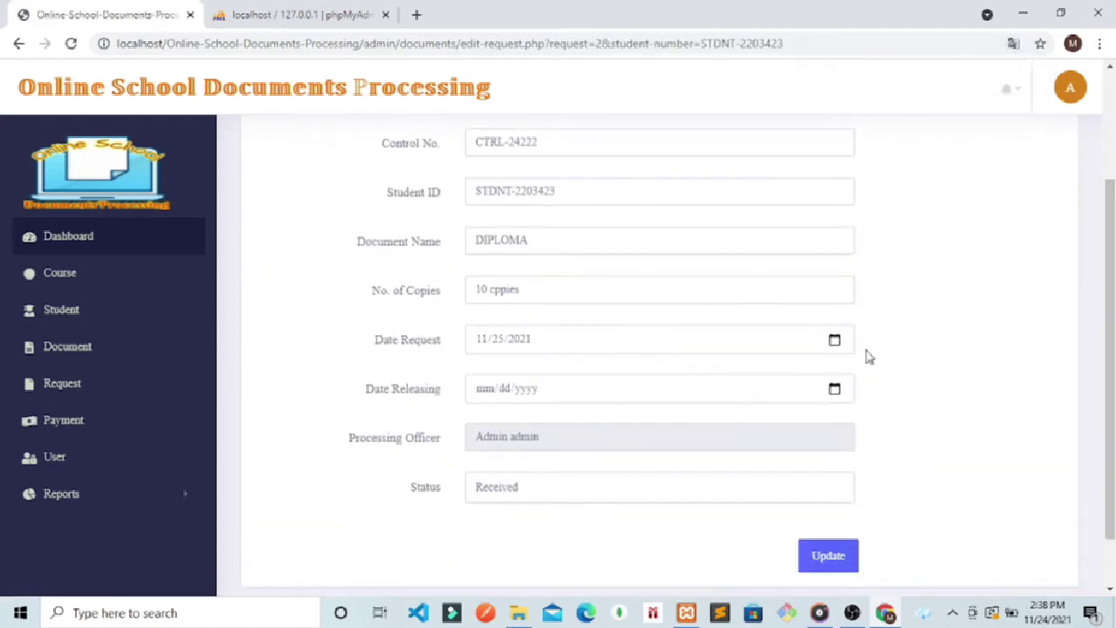
click(835, 390)
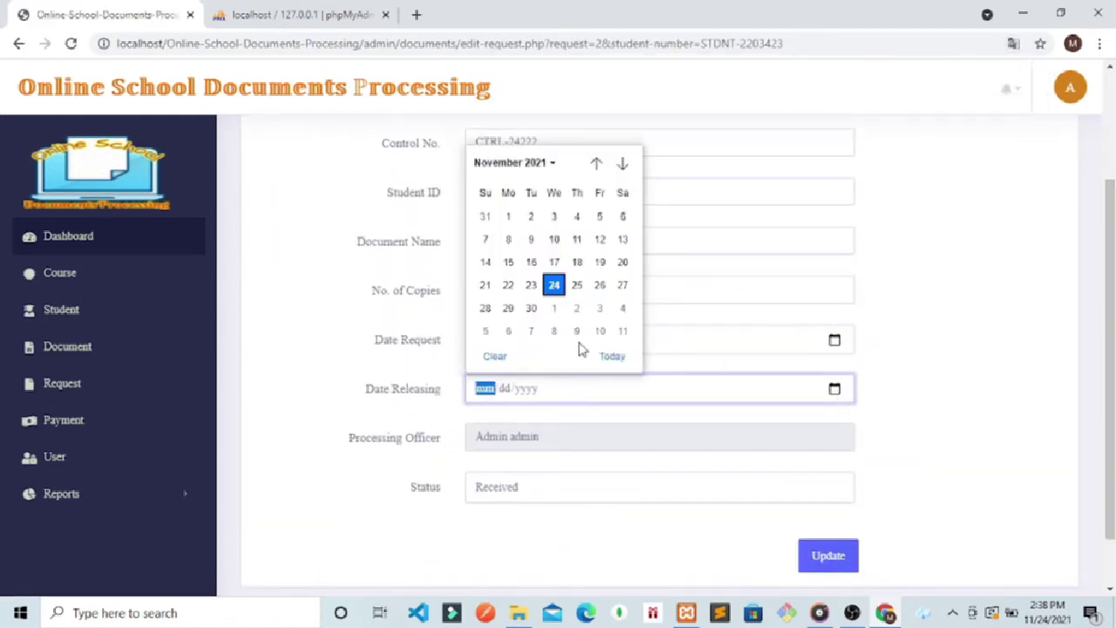
click(531, 313)
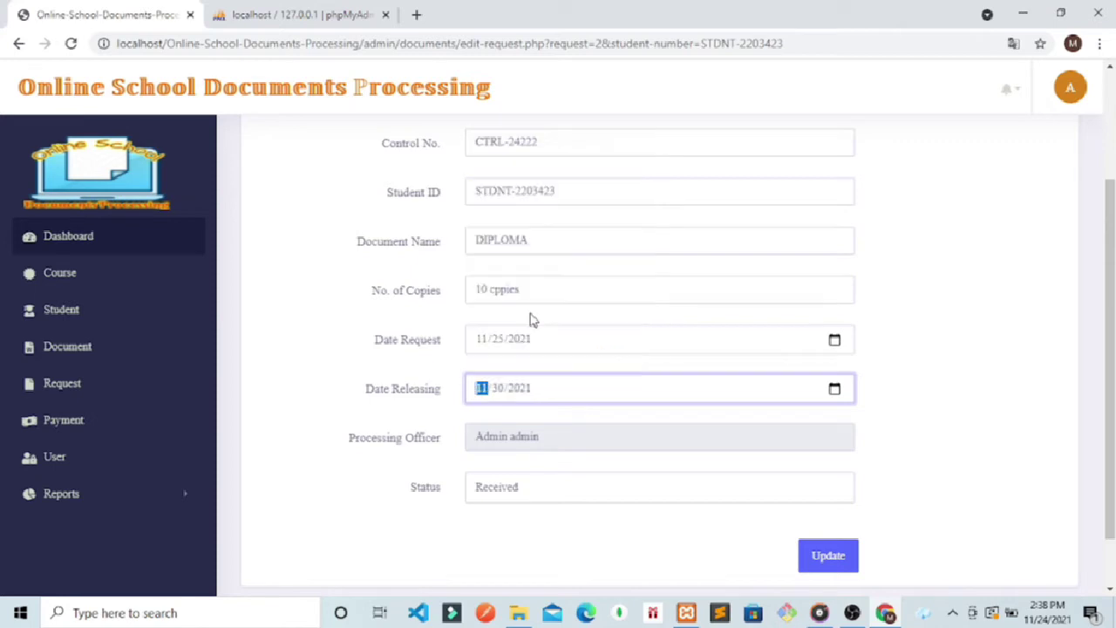
click(536, 493)
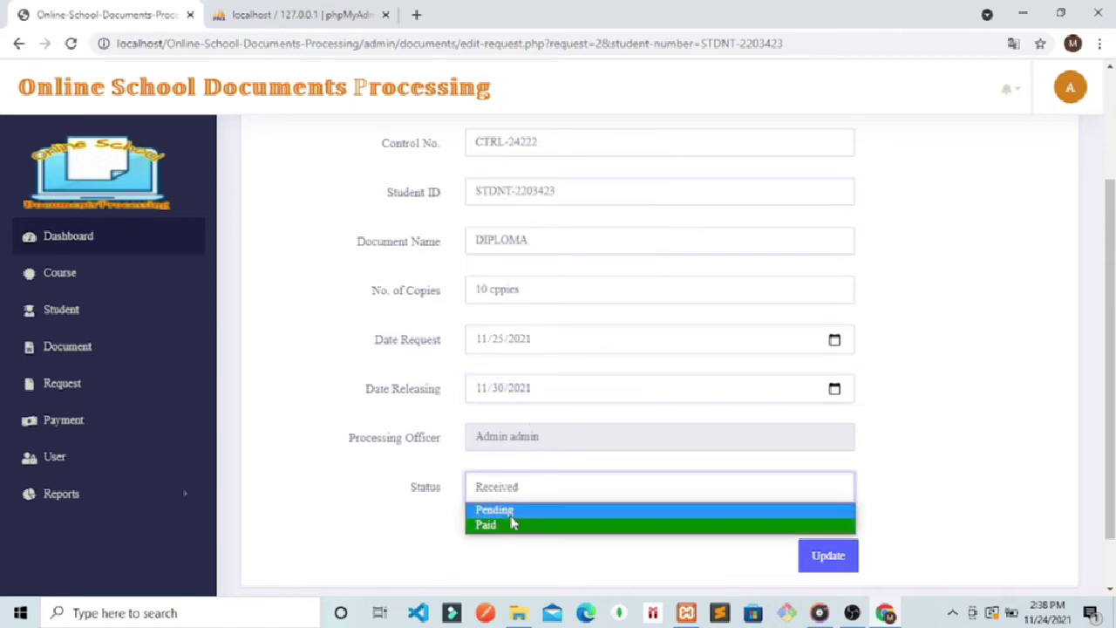
key(Escape)
click(823, 555)
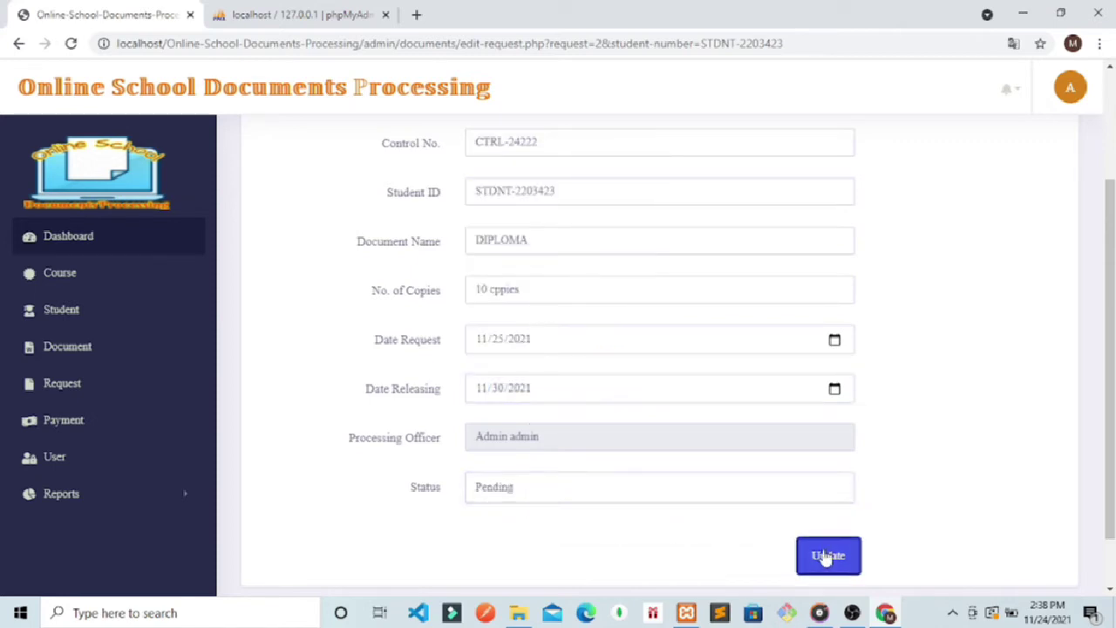
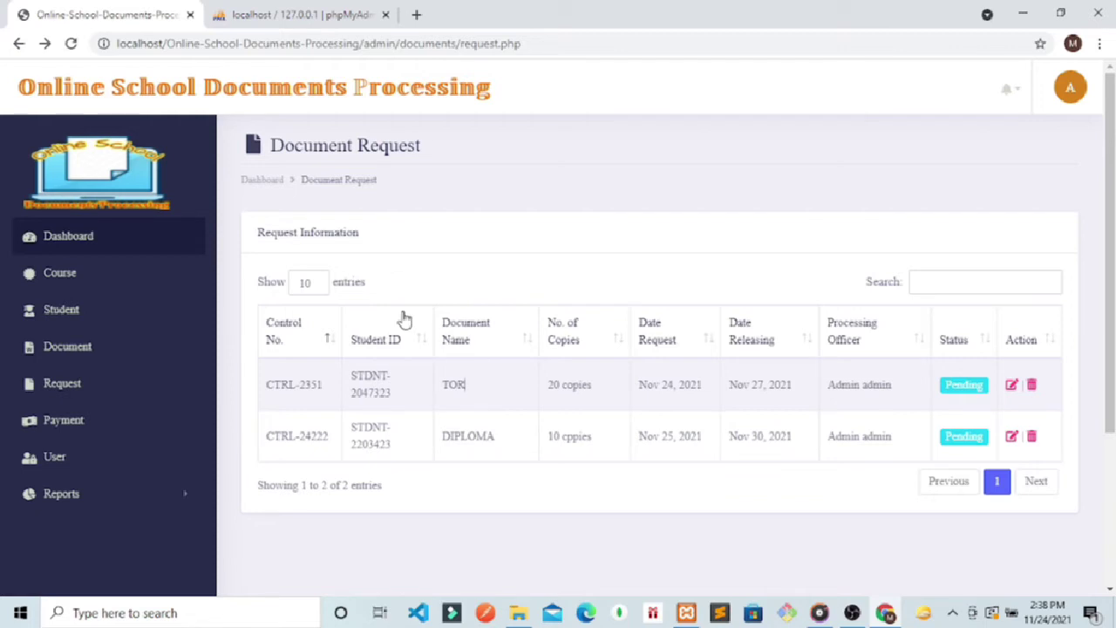
Step: Log out of the admin account and load the student login page by removing 'admin/index.php' from the URL
click(1065, 102)
click(963, 168)
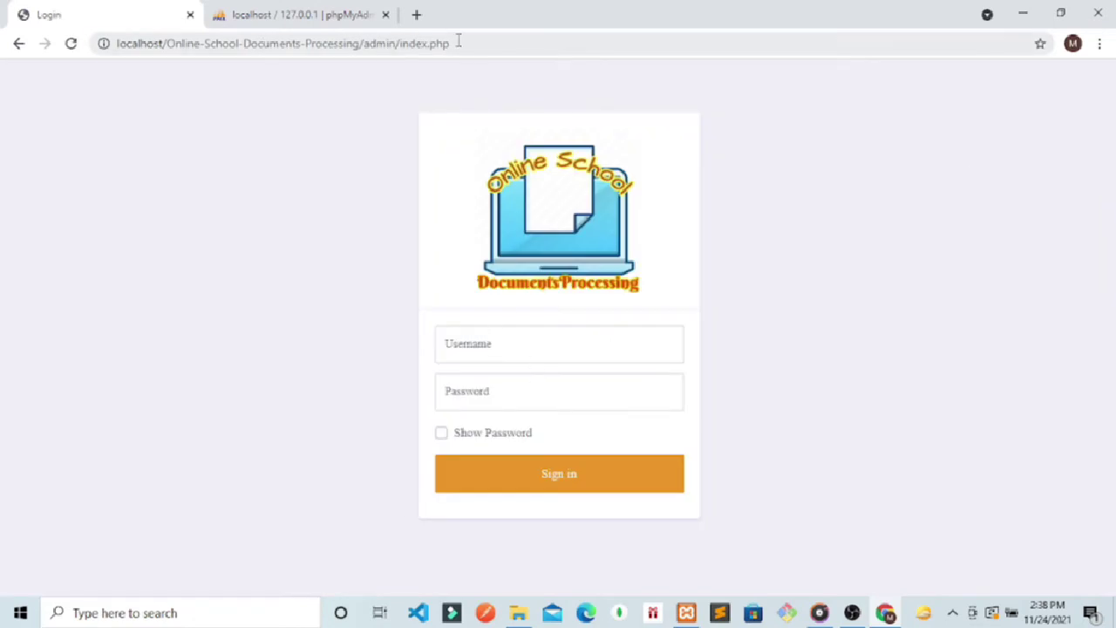
drag(458, 41, 362, 42)
key(BackSpace)
key(Return)
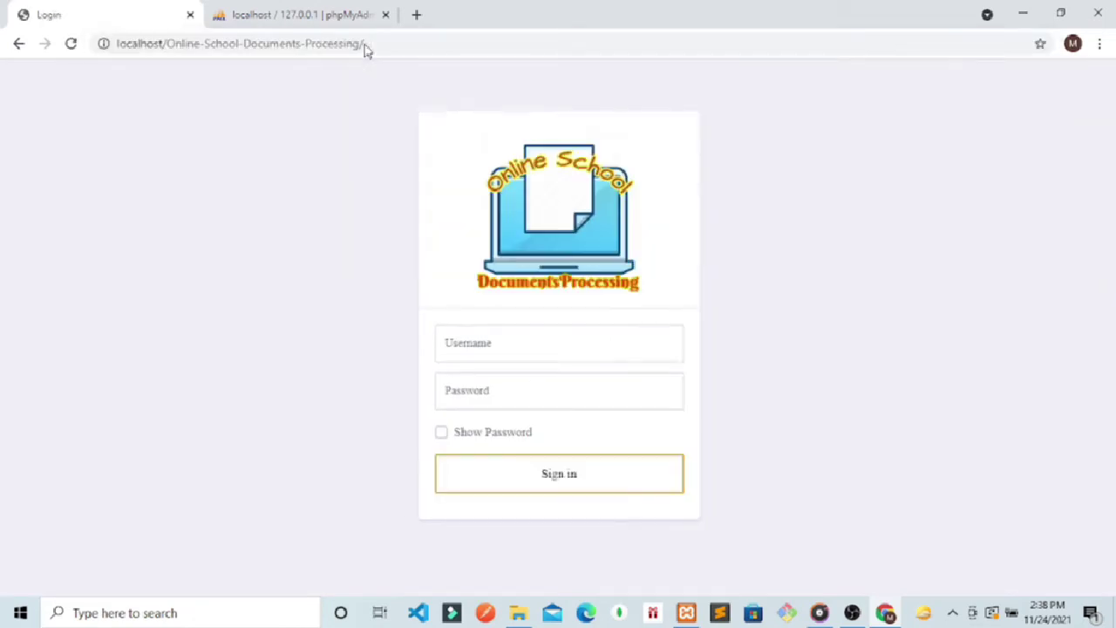
Step: Sign in with the student's username and password
click(493, 346)
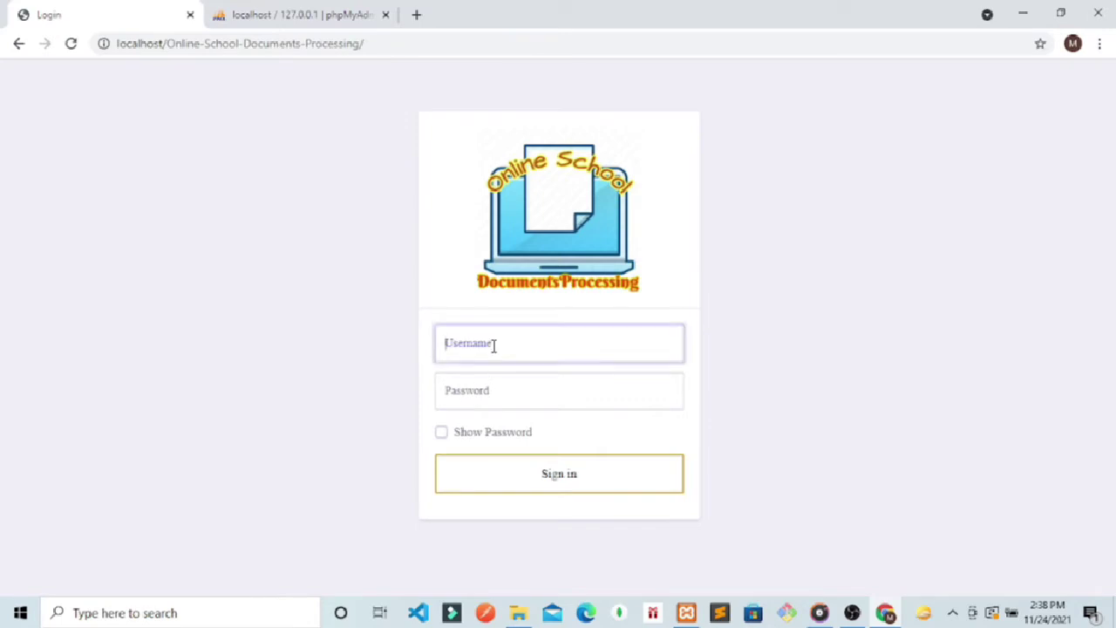
text(nedia)
click(471, 392)
text(ned)
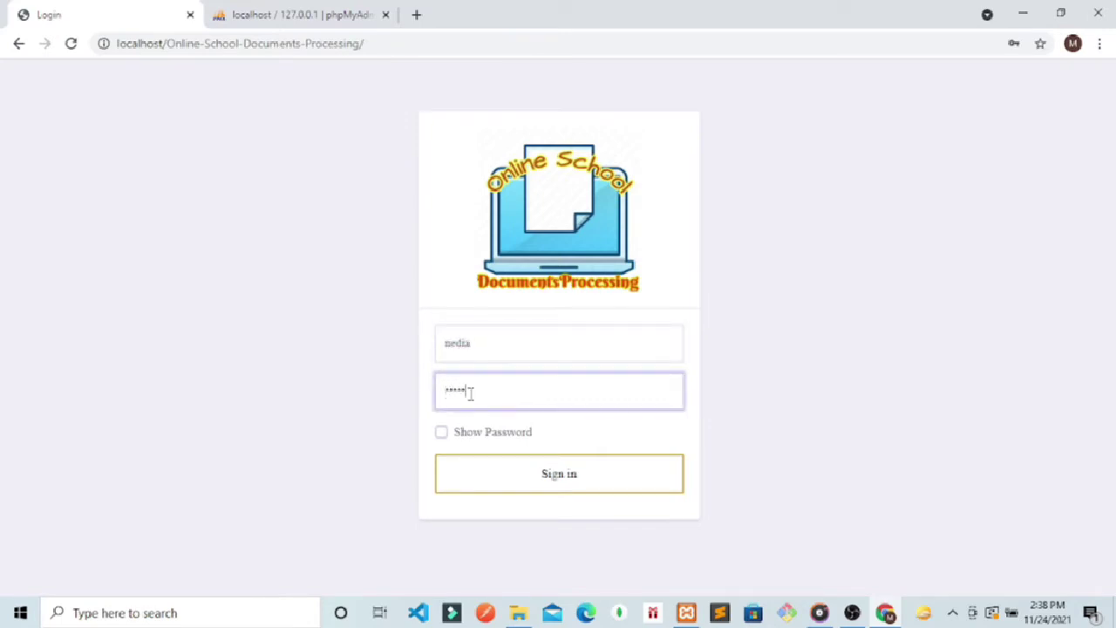
text(1)
key(Return)
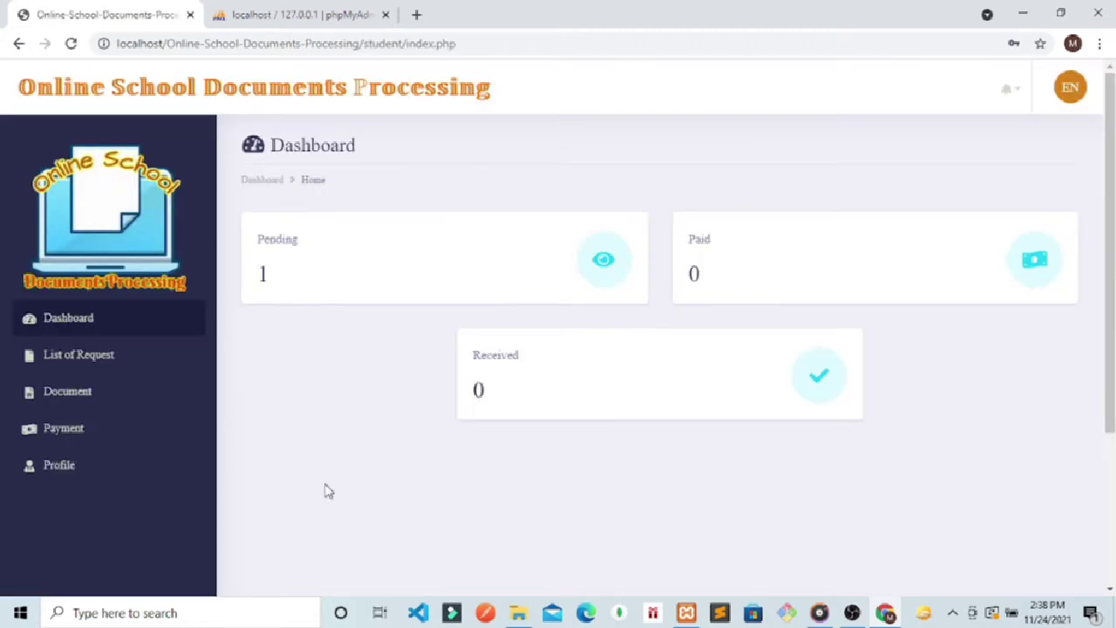
Step: Review the student's requests, the DIPLOMA claim notice with its reference number, and the payment records
click(61, 359)
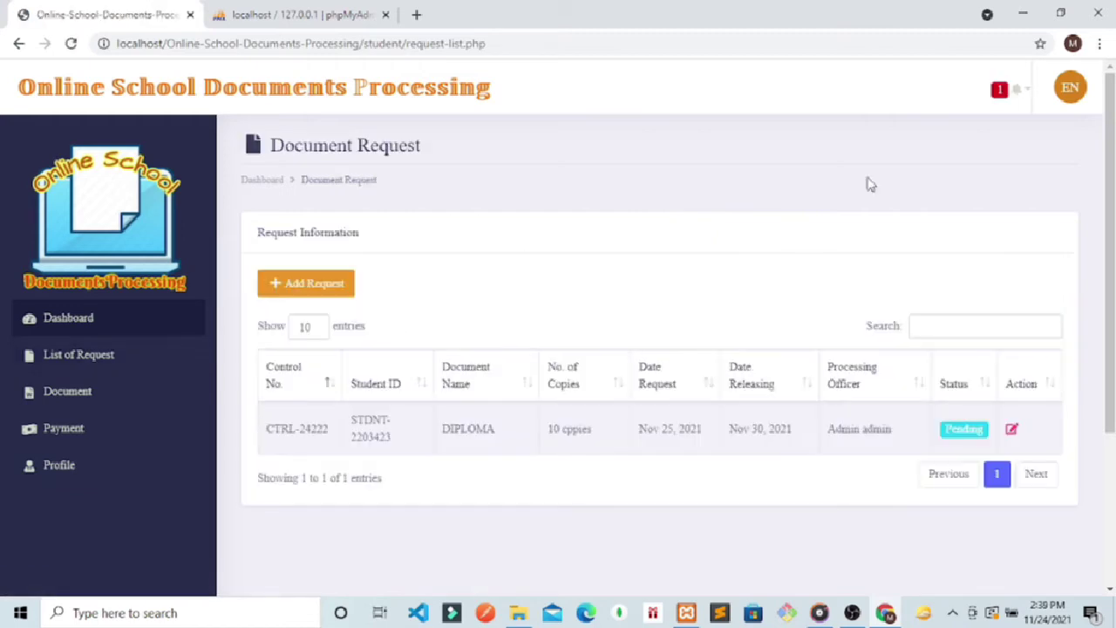
click(1010, 103)
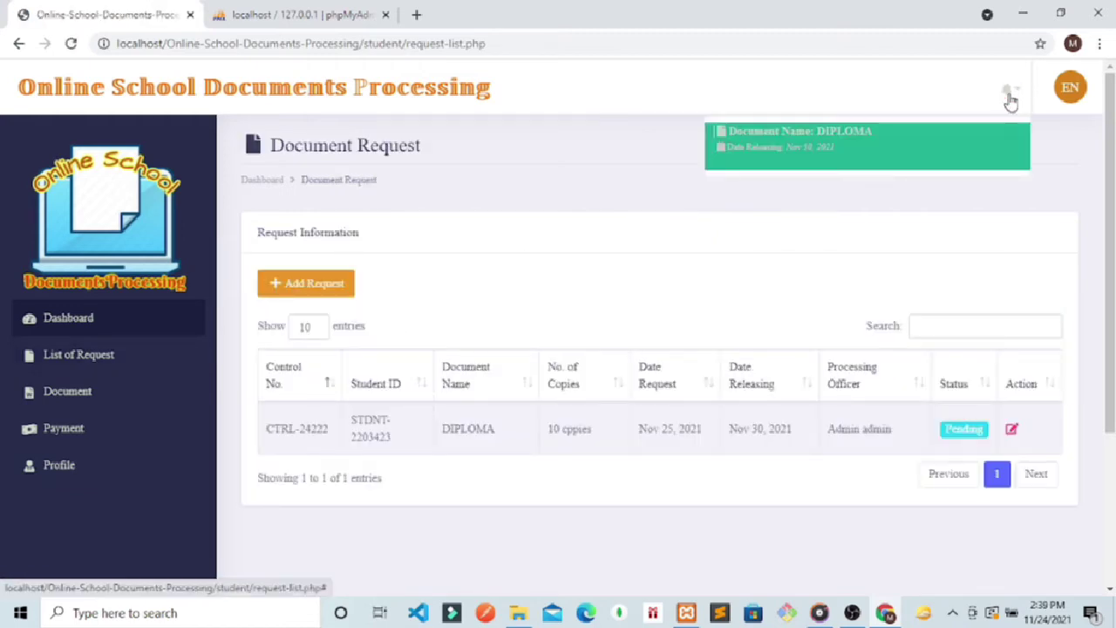
click(807, 139)
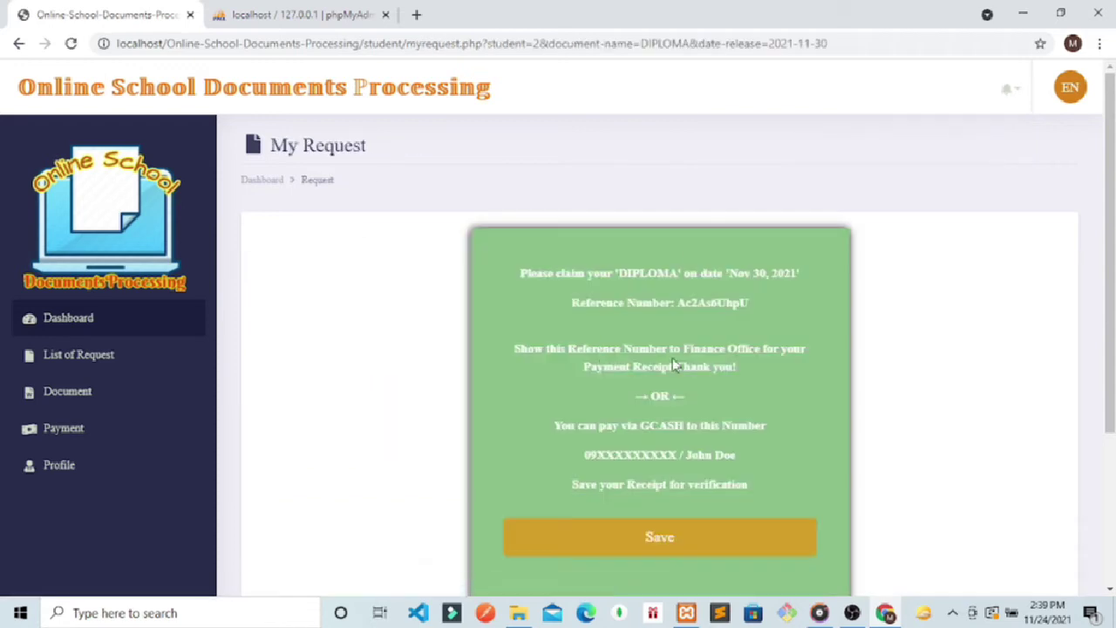
drag(768, 300, 682, 315)
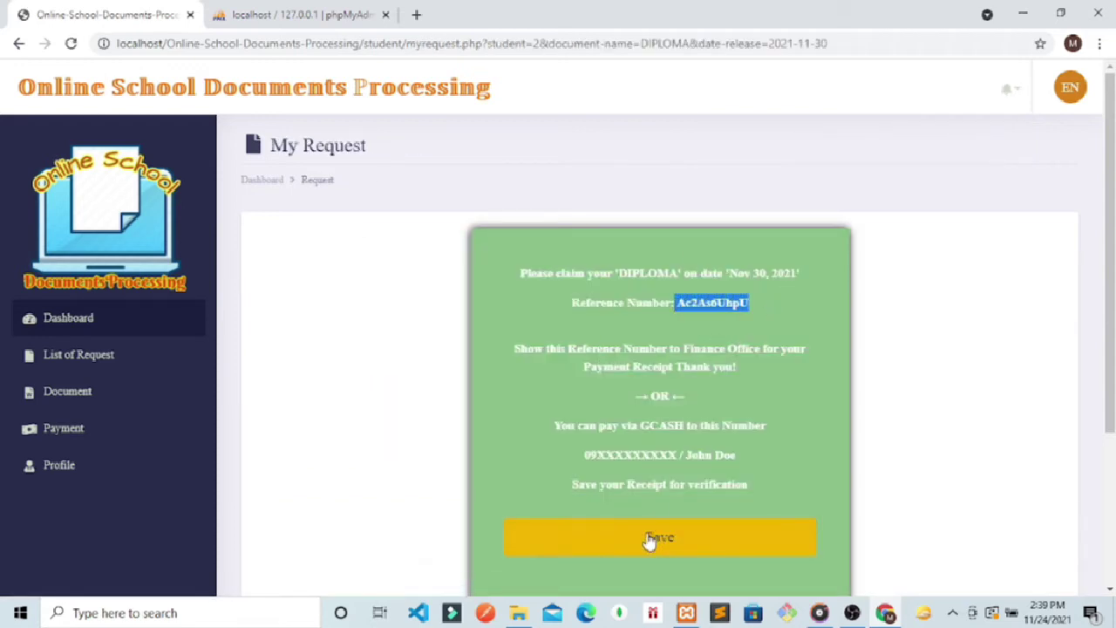
click(61, 428)
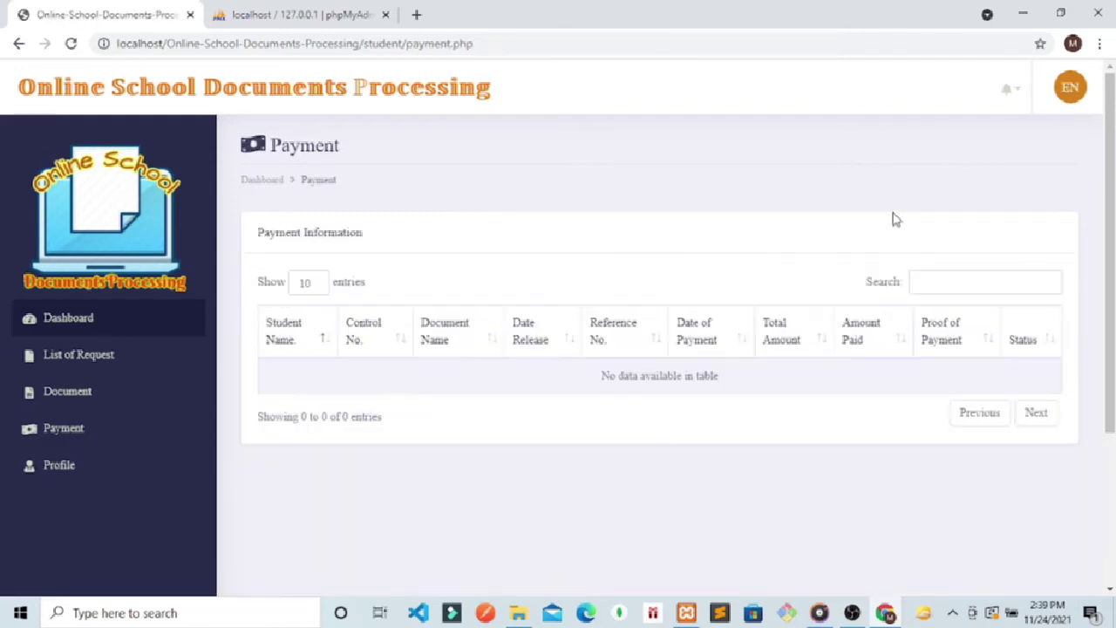
click(1008, 90)
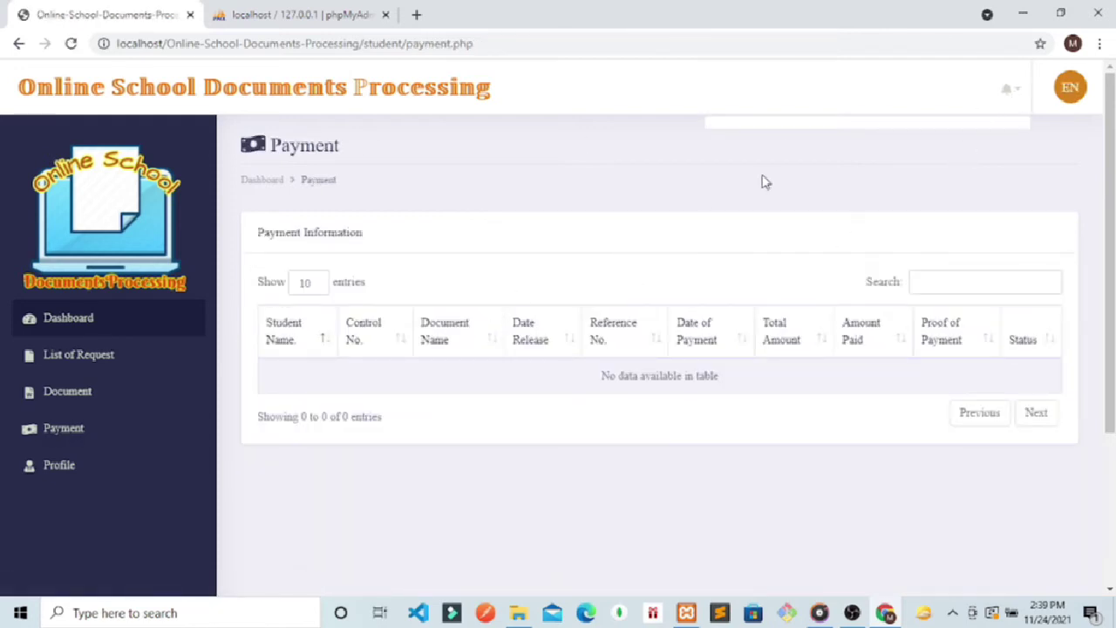
click(63, 351)
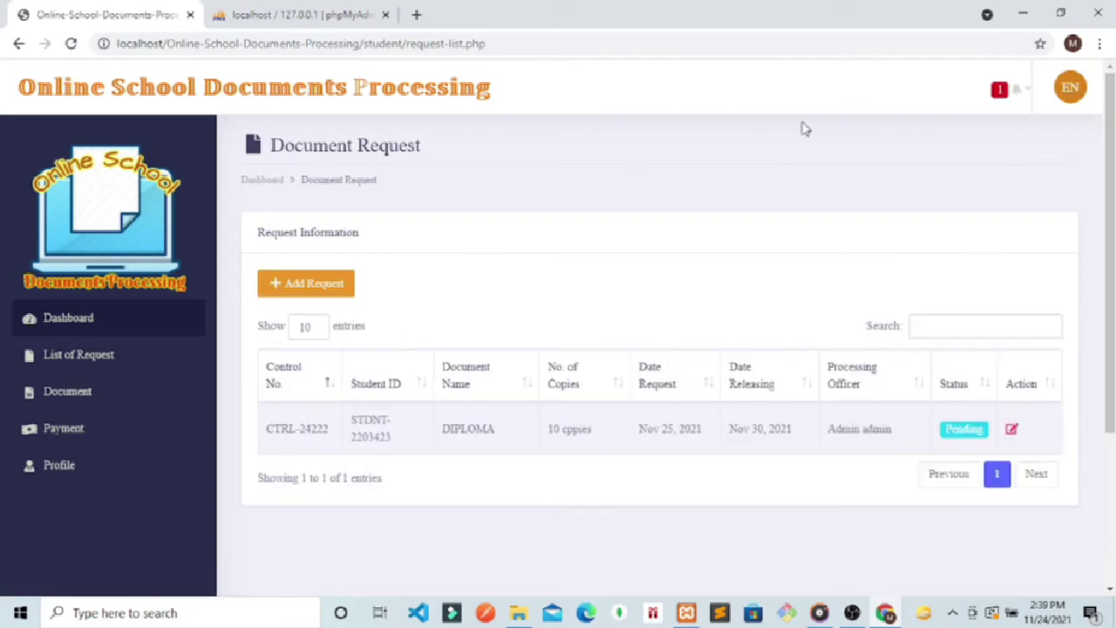
Step: Save the DIPLOMA claim from its notification and check the new Verified GCASH payment for CTRL-24222
click(1006, 102)
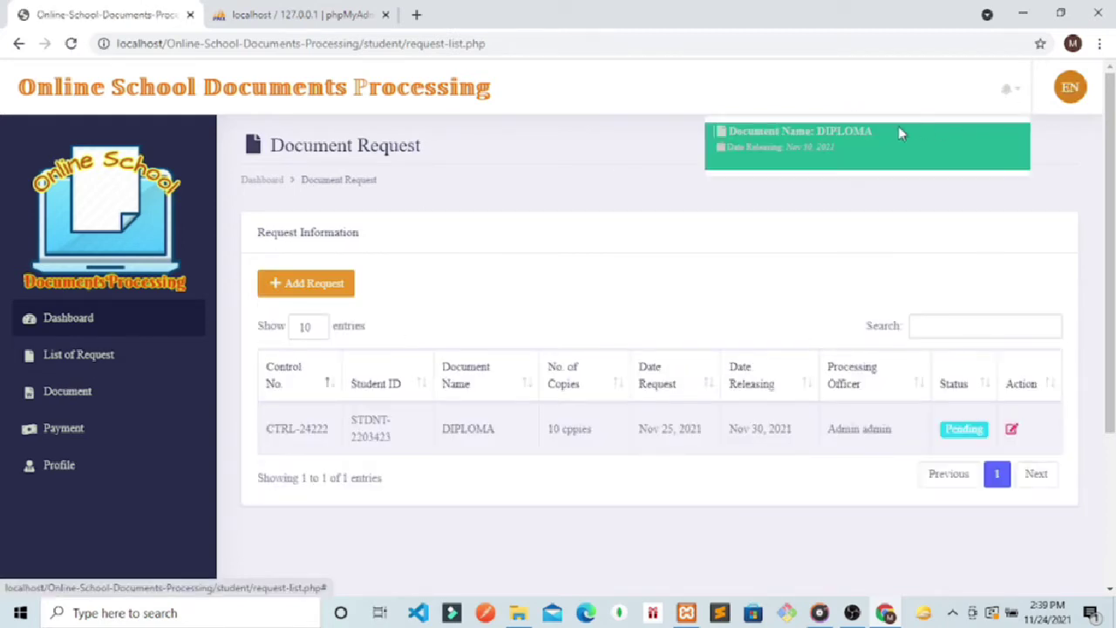
click(826, 144)
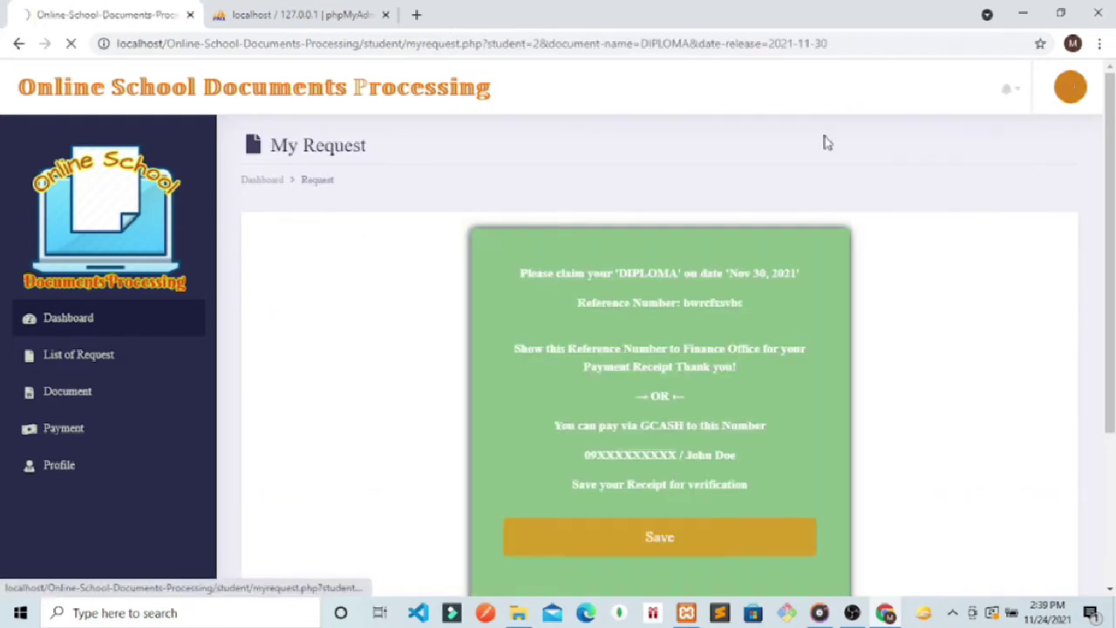
click(599, 549)
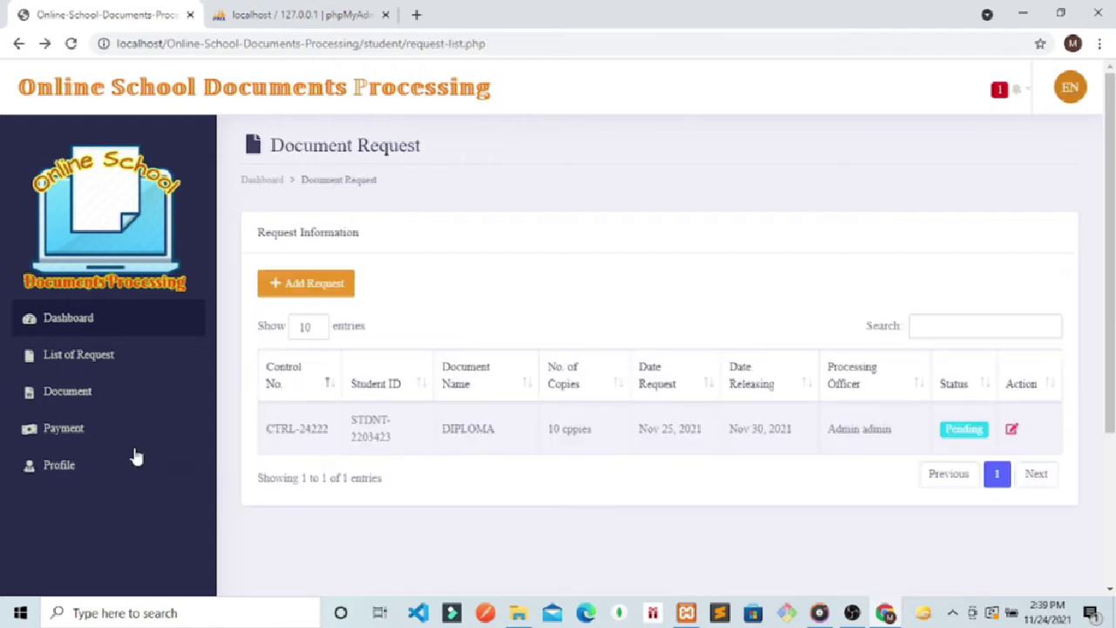
click(64, 430)
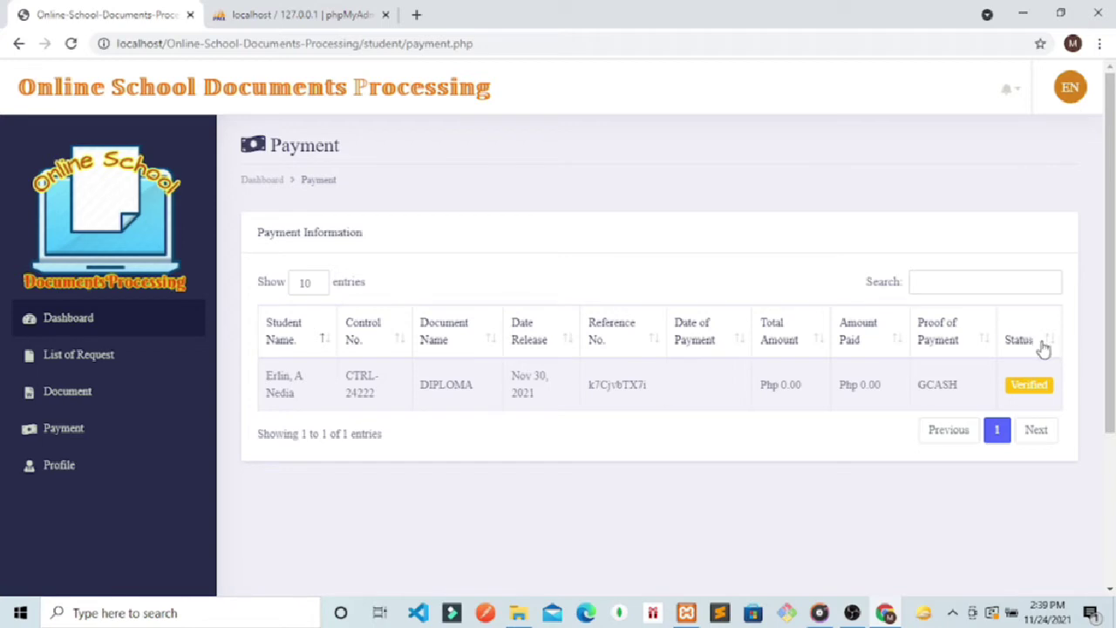
click(1070, 88)
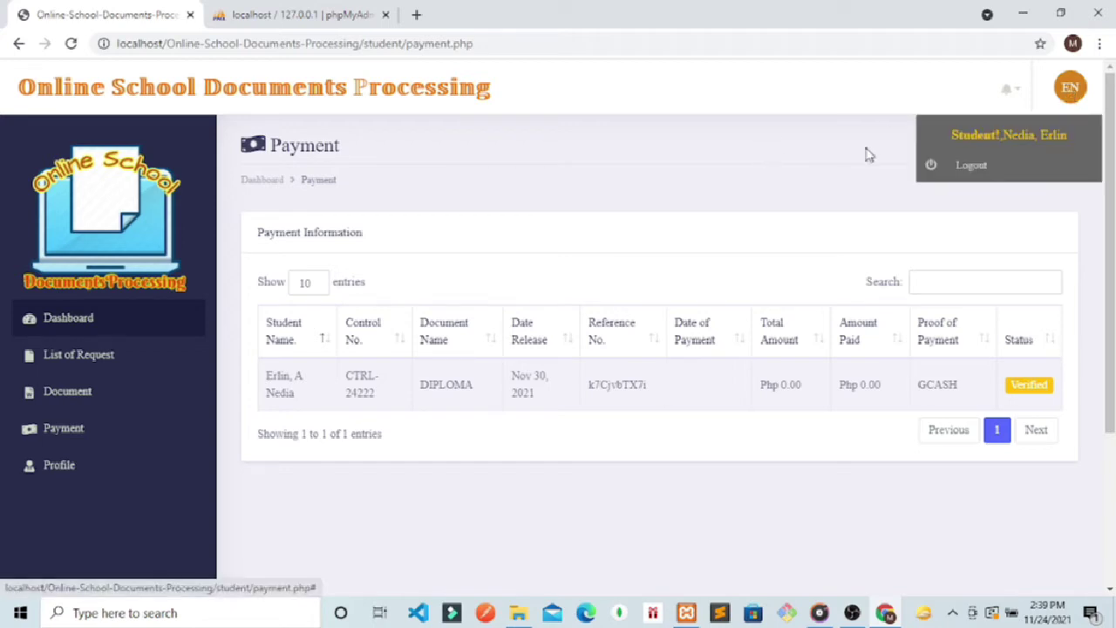
Step: Log out of the student account and load the /admin login page
click(957, 170)
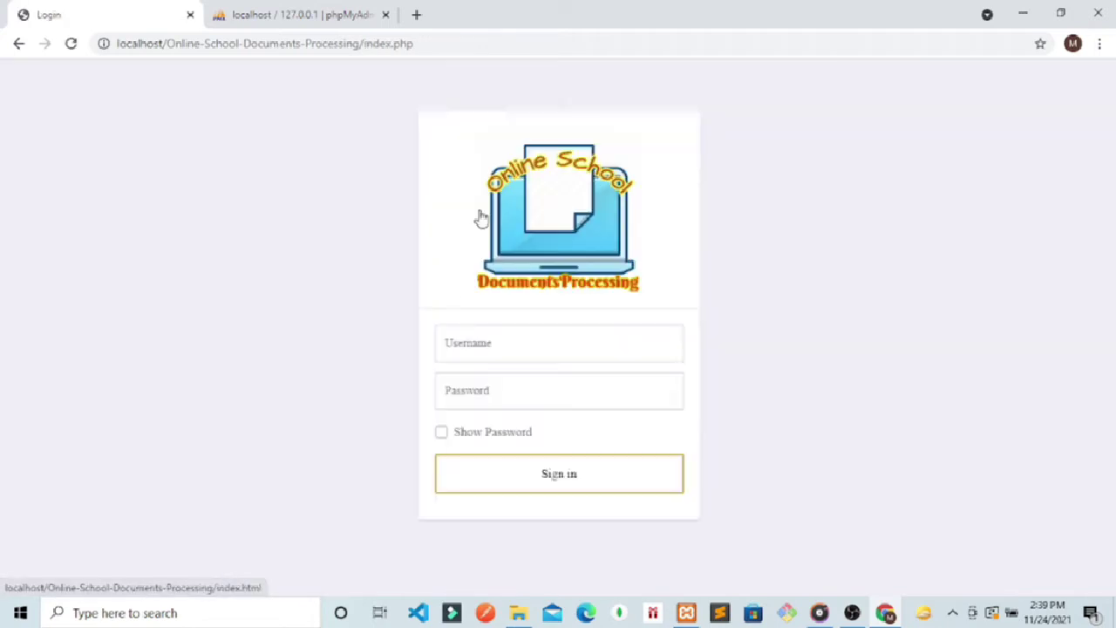
click(466, 44)
click(467, 44)
text(\\\\\)
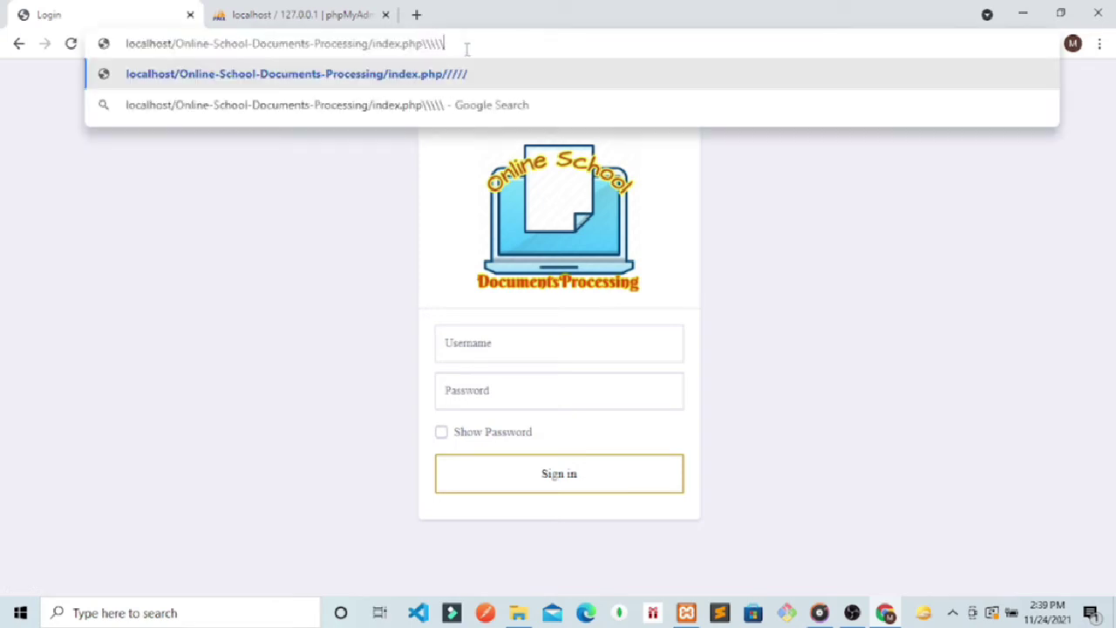
key(BackSpace)
key(BackSpace)
key(BackSpace)
key(BackSpace)
key(BackSpace)
key(BackSpace)
key(BackSpace)
key(BackSpace)
key(BackSpace)
key(BackSpace)
key(BackSpace)
key(BackSpace)
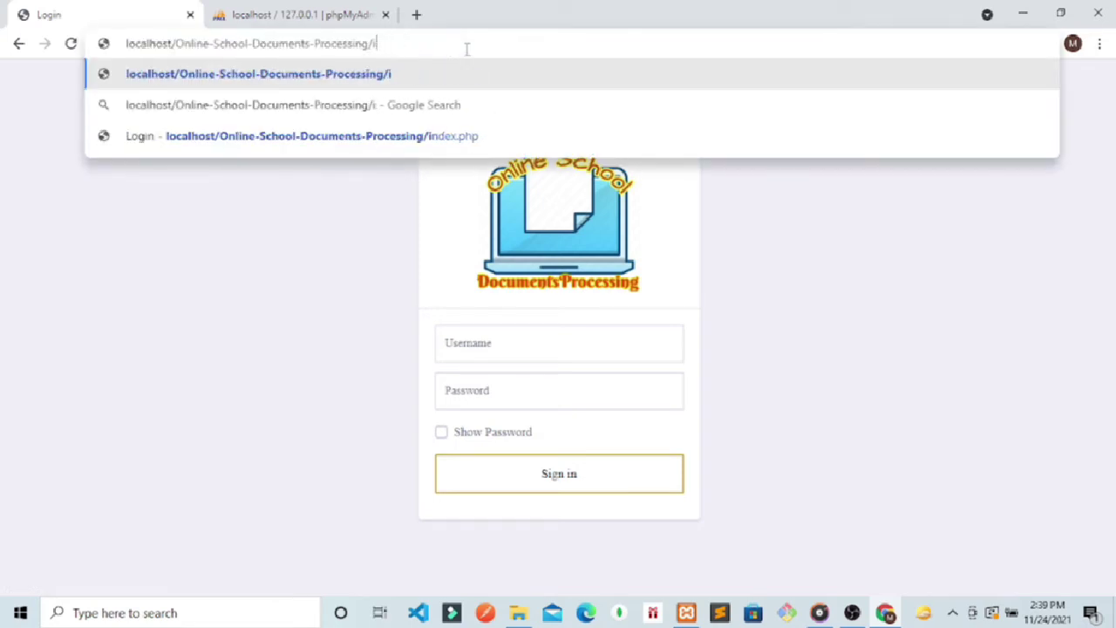
text(admin)
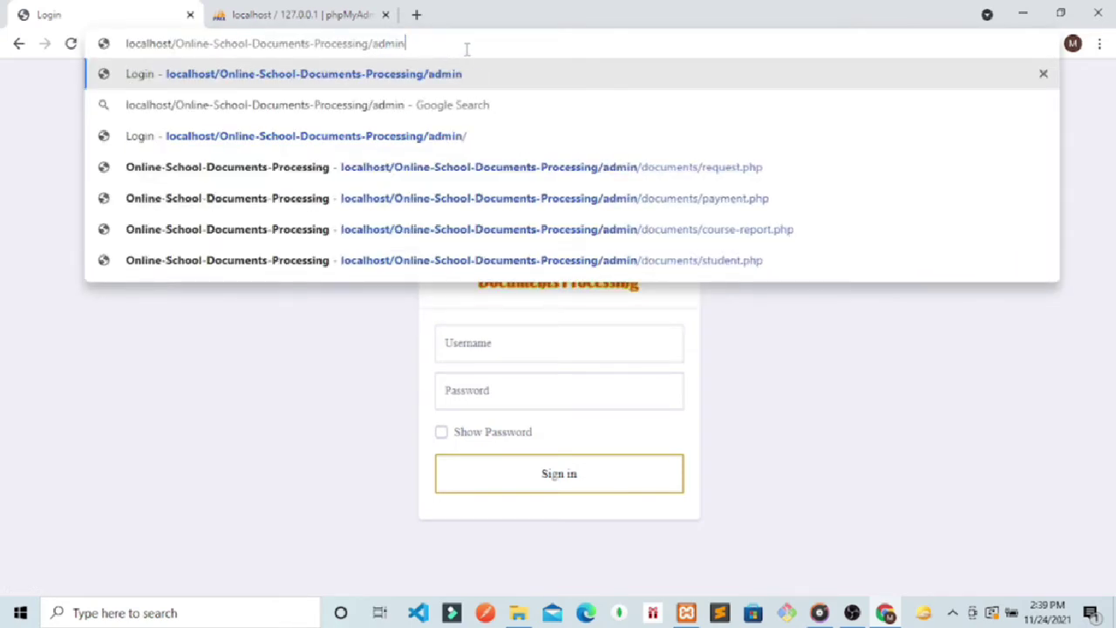
key(Return)
Step: Sign in with the admin credentials, dismiss Chrome's password popups, and view the Payment table
click(491, 353)
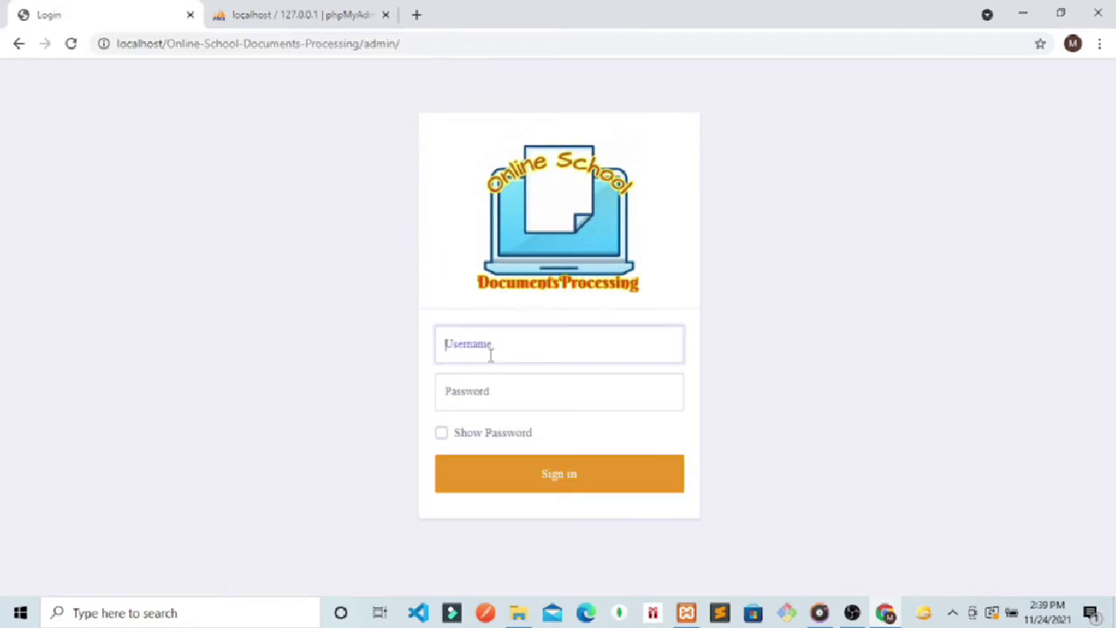
text(admin)
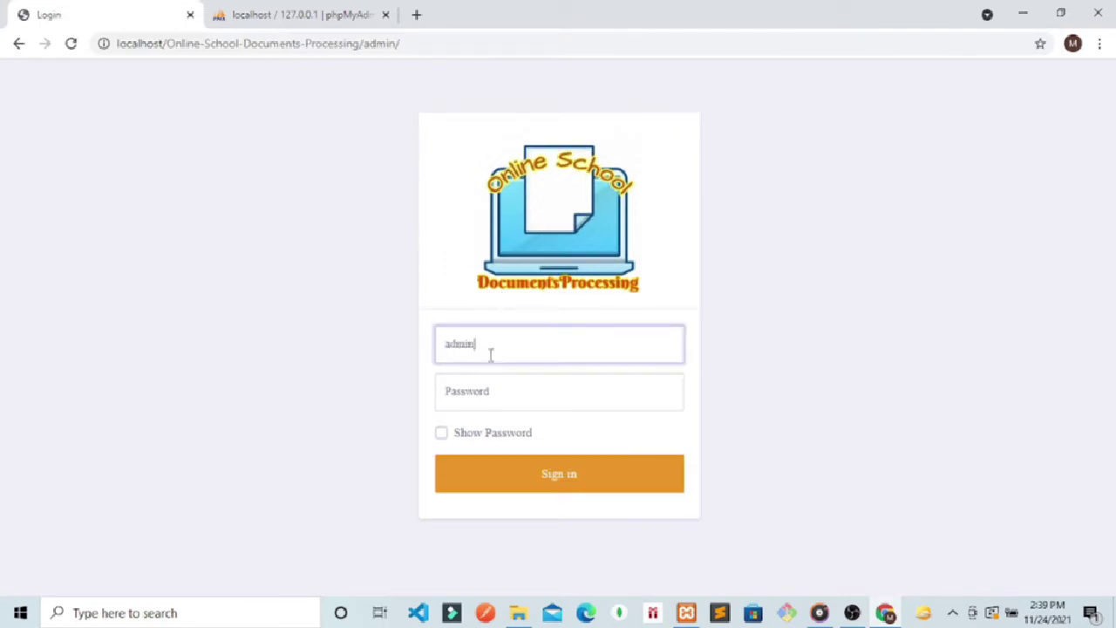
click(478, 385)
text(ad)
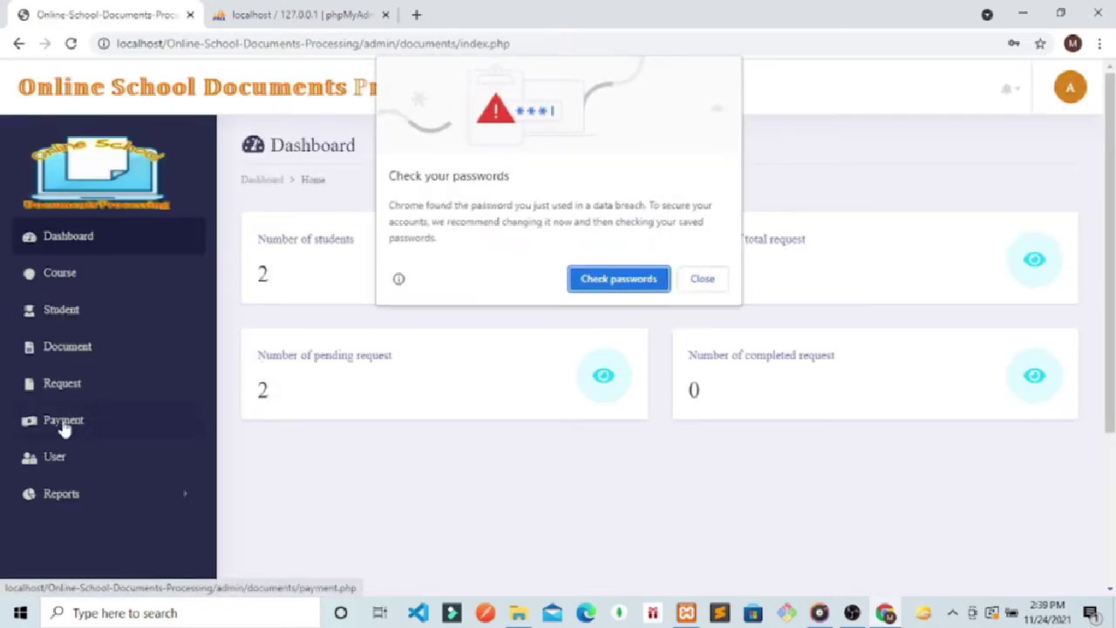
click(706, 281)
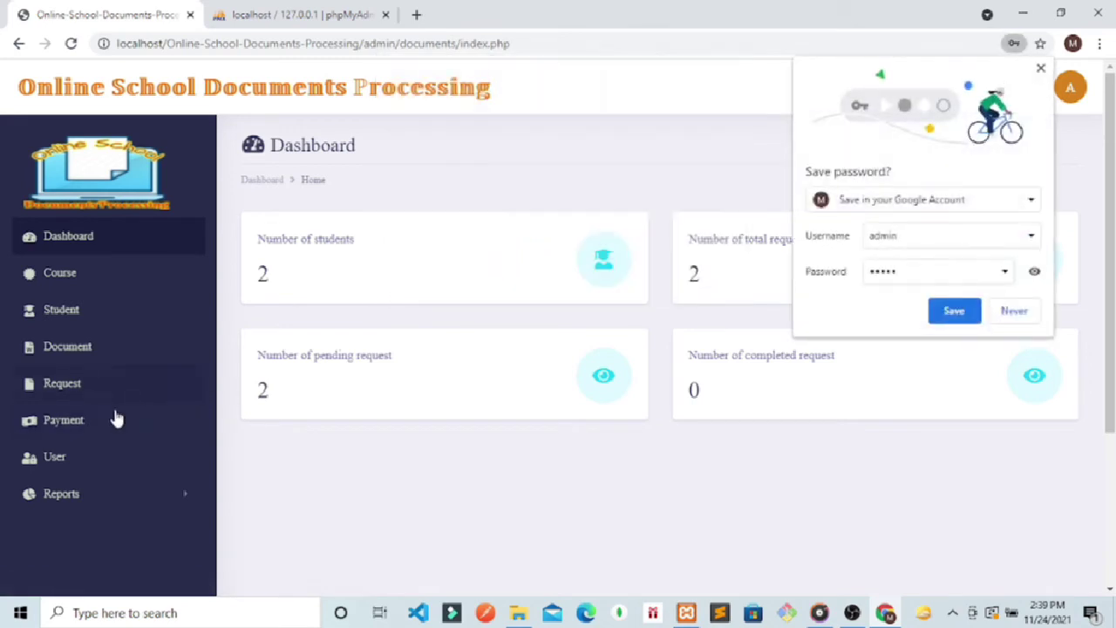
click(95, 423)
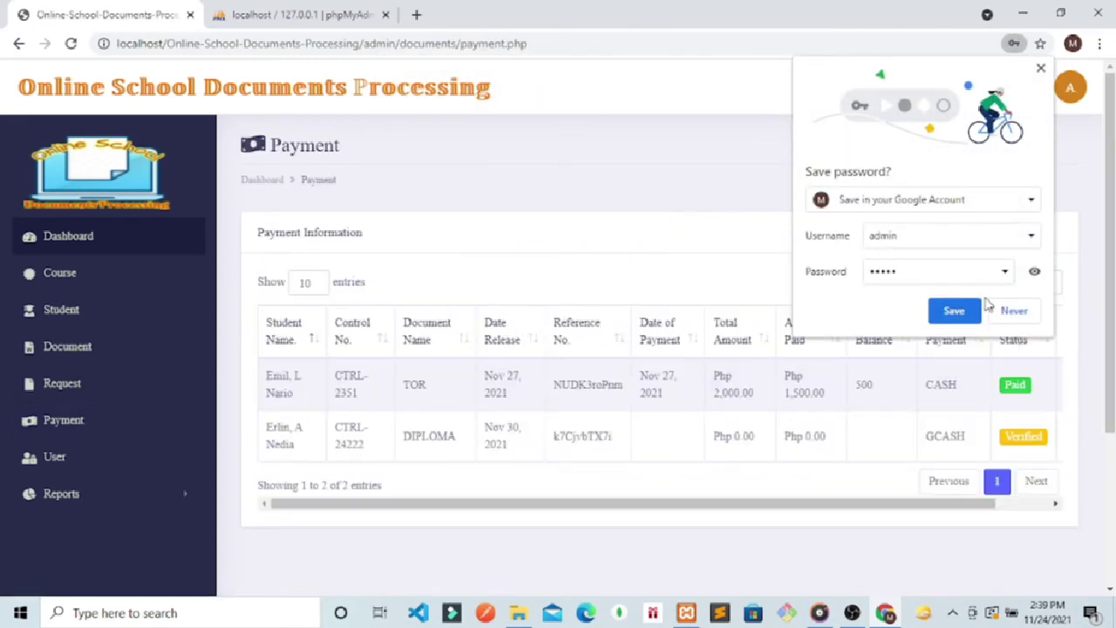
click(1000, 312)
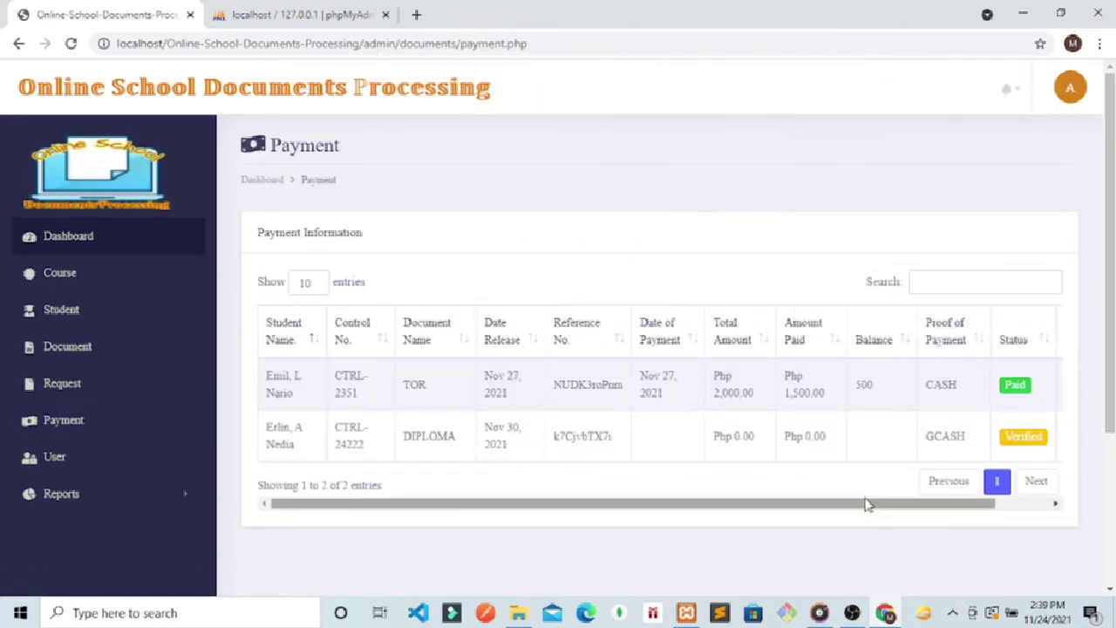
drag(866, 506, 933, 495)
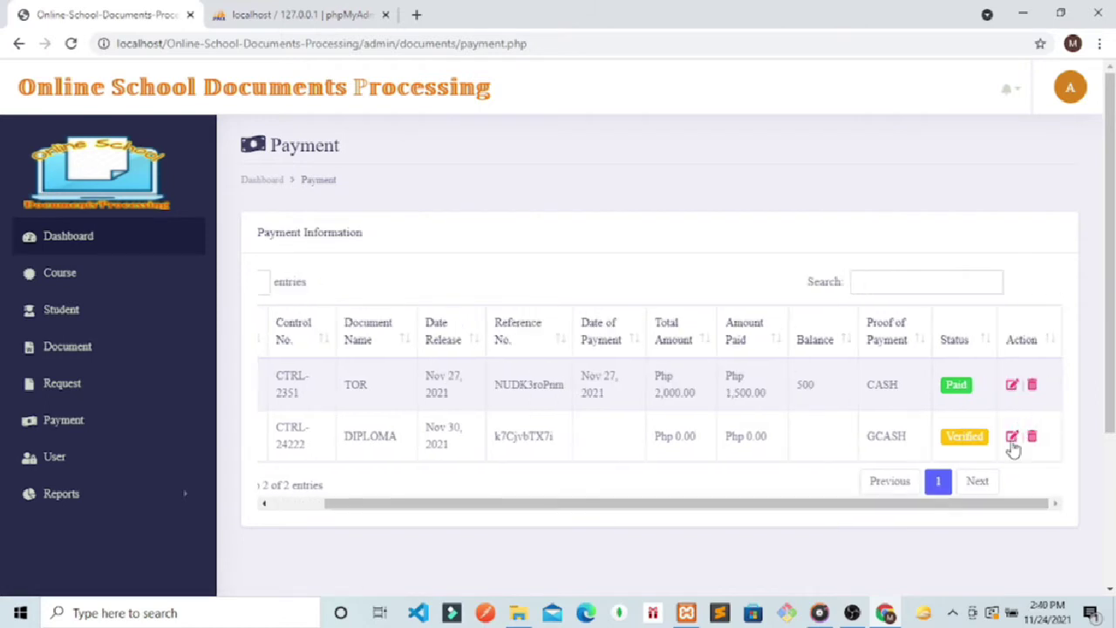
Step: Edit payment CTRL-24222: payment date 11/25/2021, status Paid, then update it
click(1011, 442)
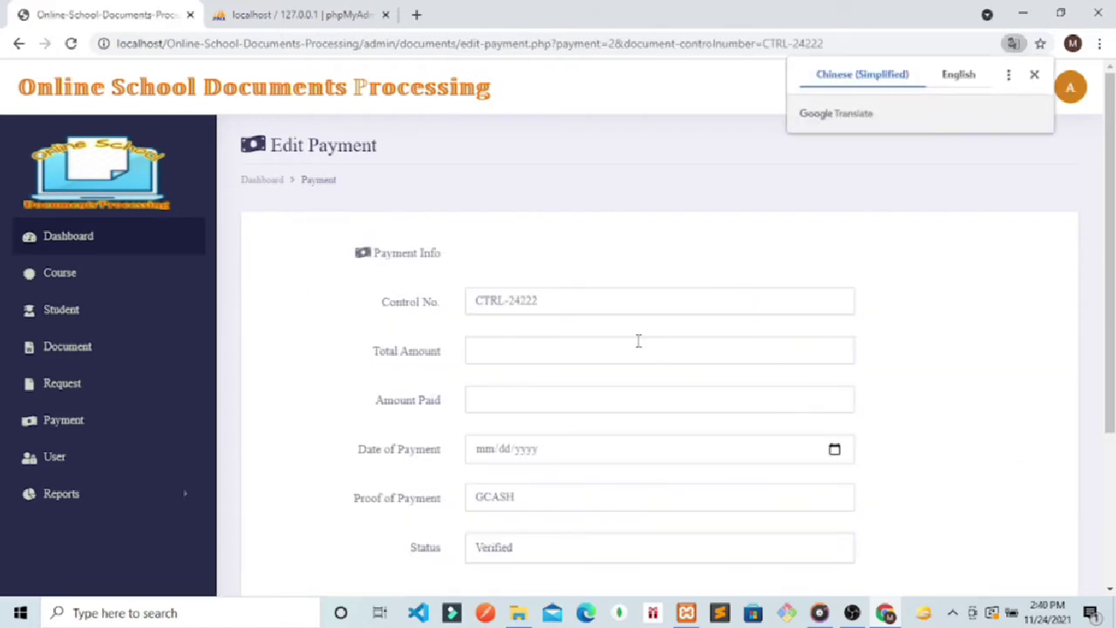
click(582, 353)
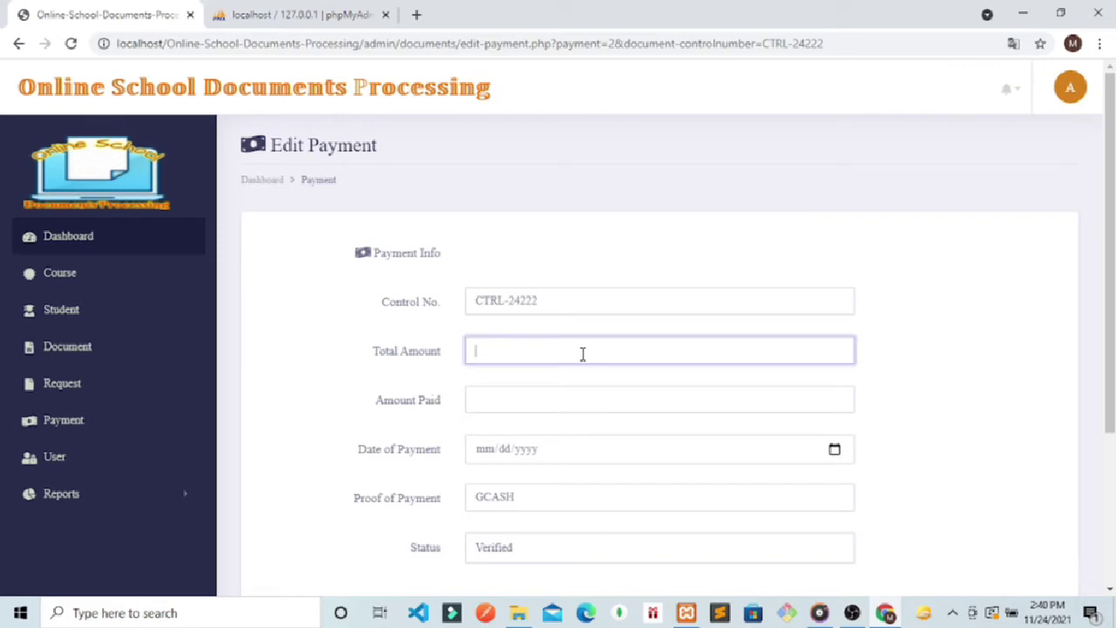
click(497, 404)
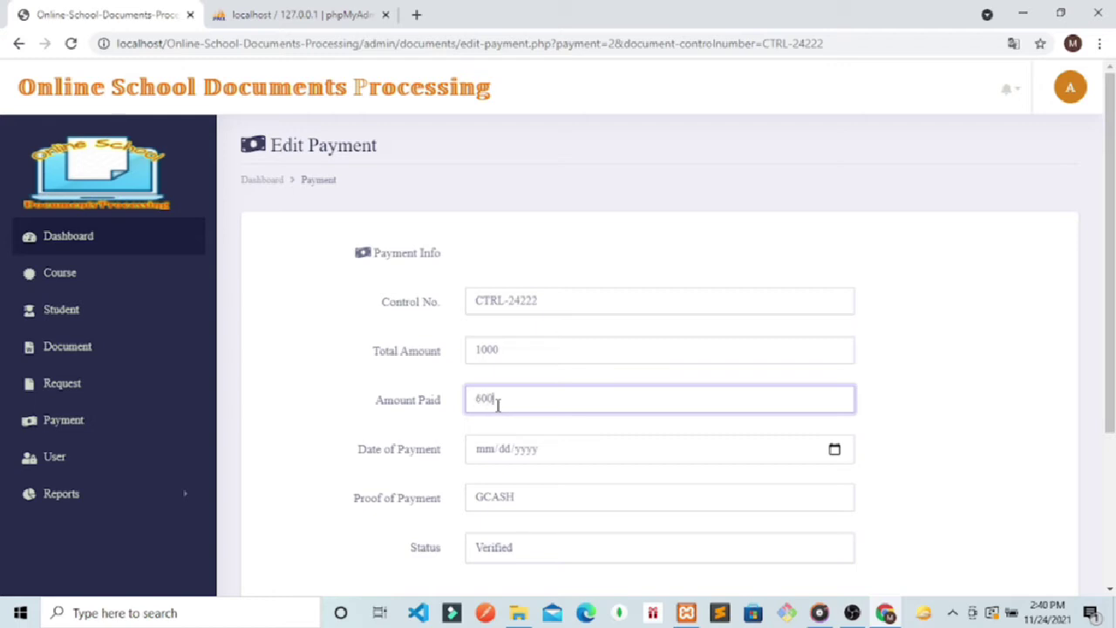
click(835, 451)
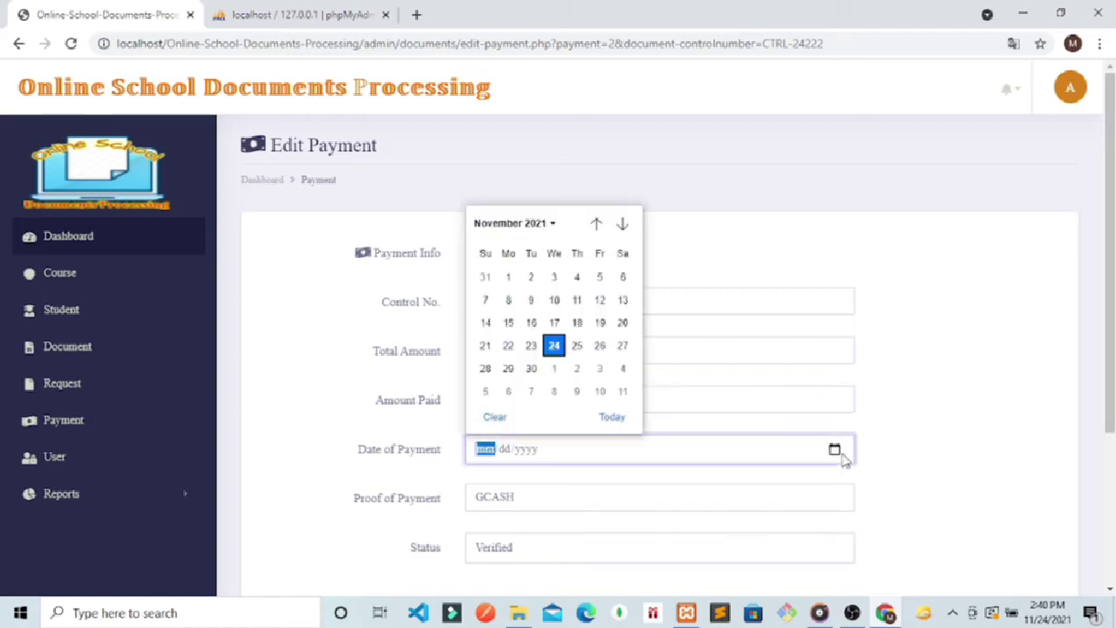
click(576, 346)
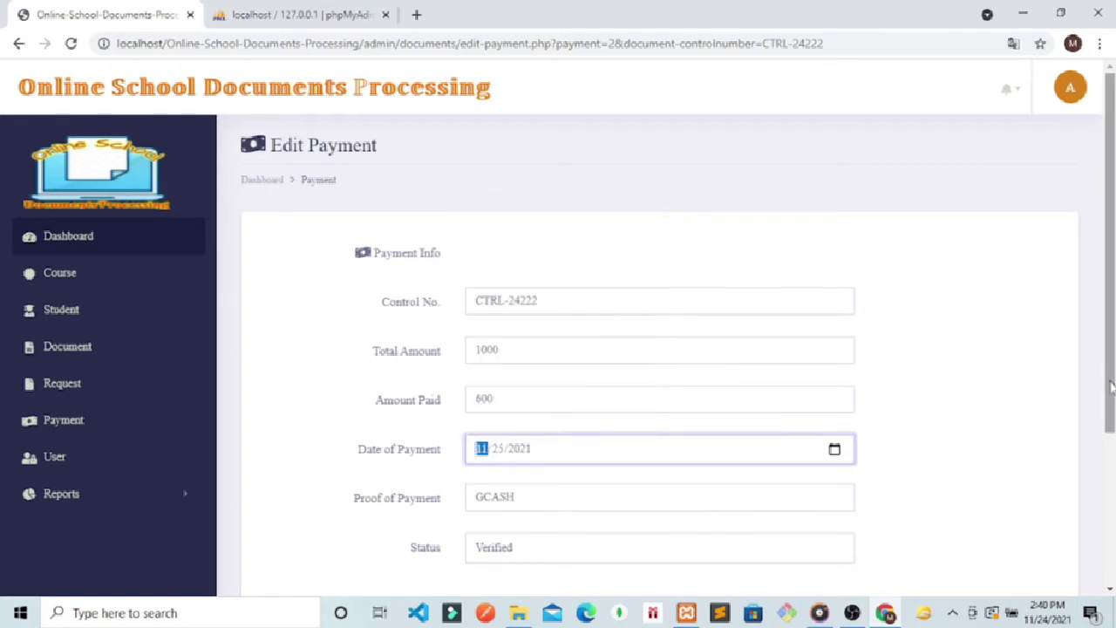
scroll(613, 420, down, 2)
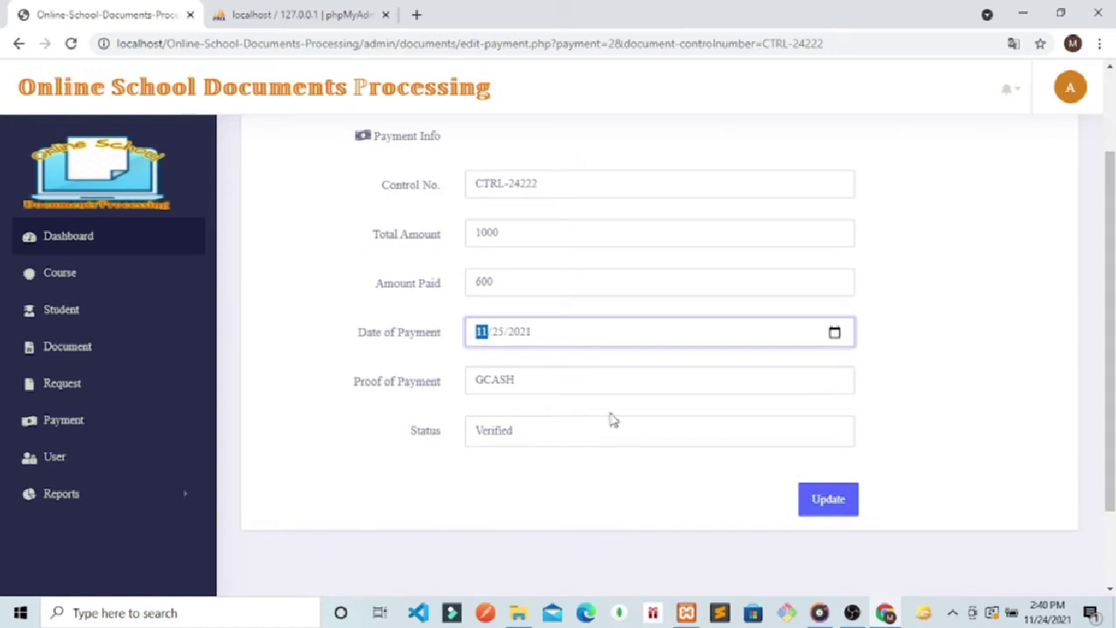
click(531, 368)
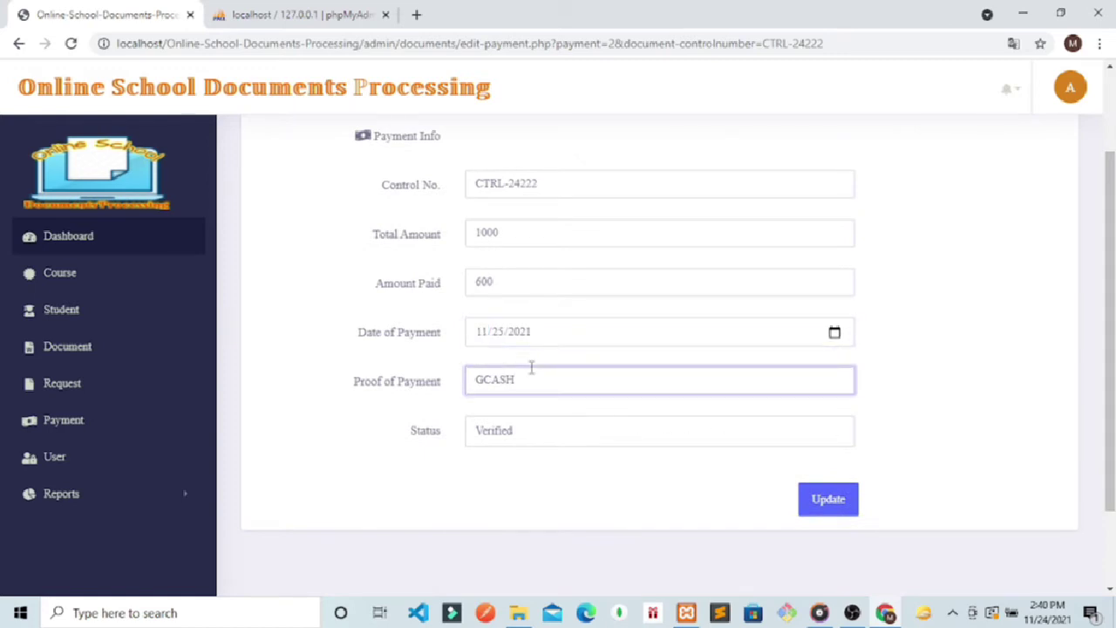
click(552, 441)
click(524, 472)
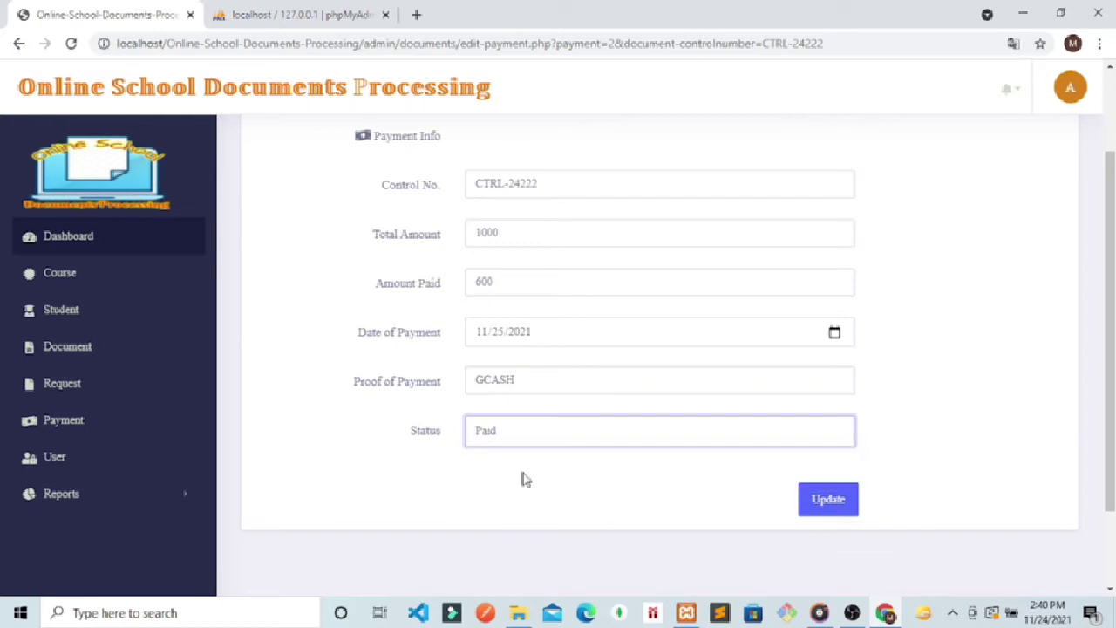
click(836, 502)
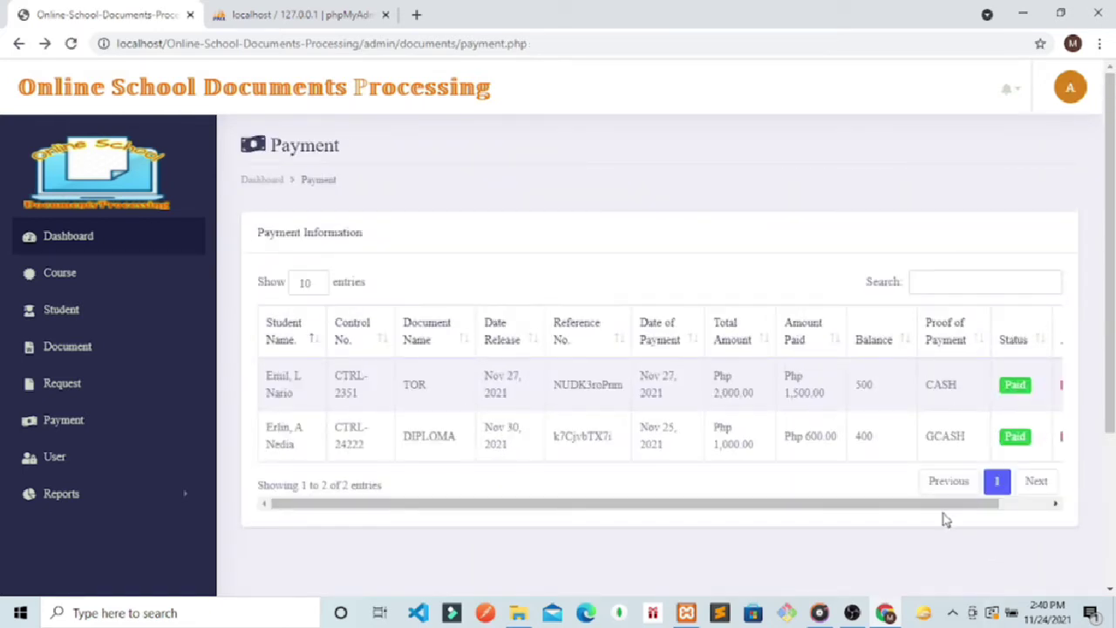
drag(922, 504, 961, 503)
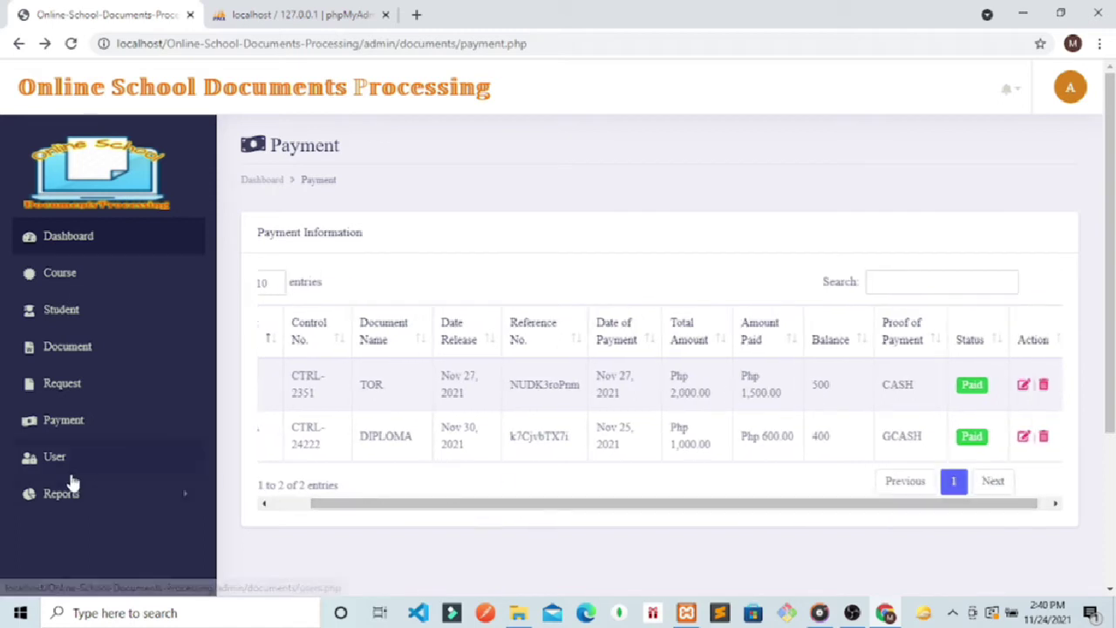
click(43, 497)
click(50, 527)
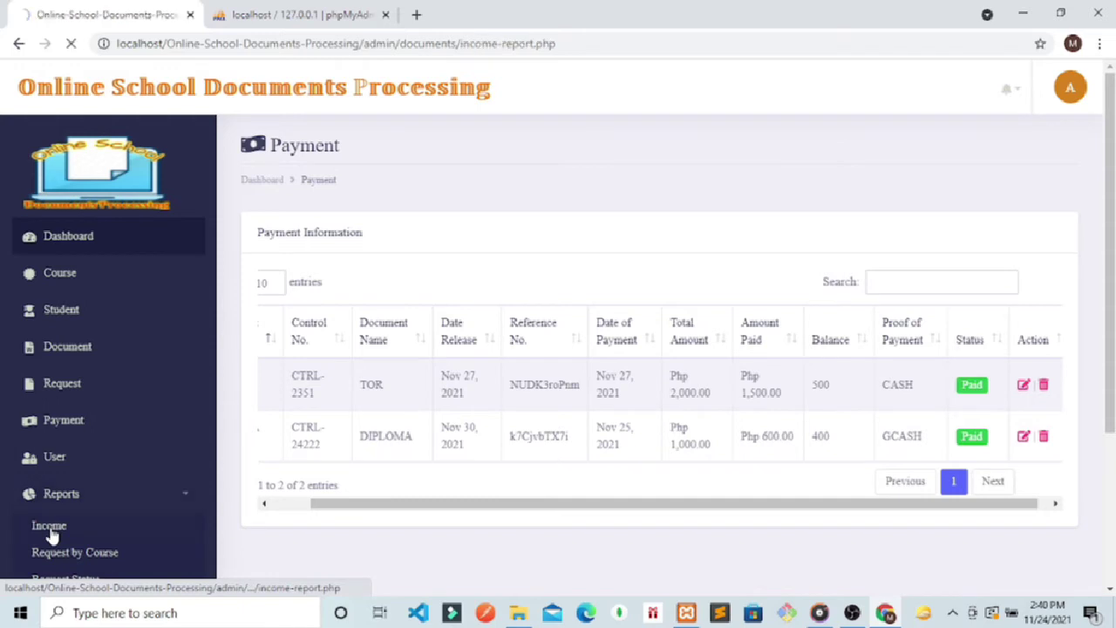
scroll(110, 312, down, 1)
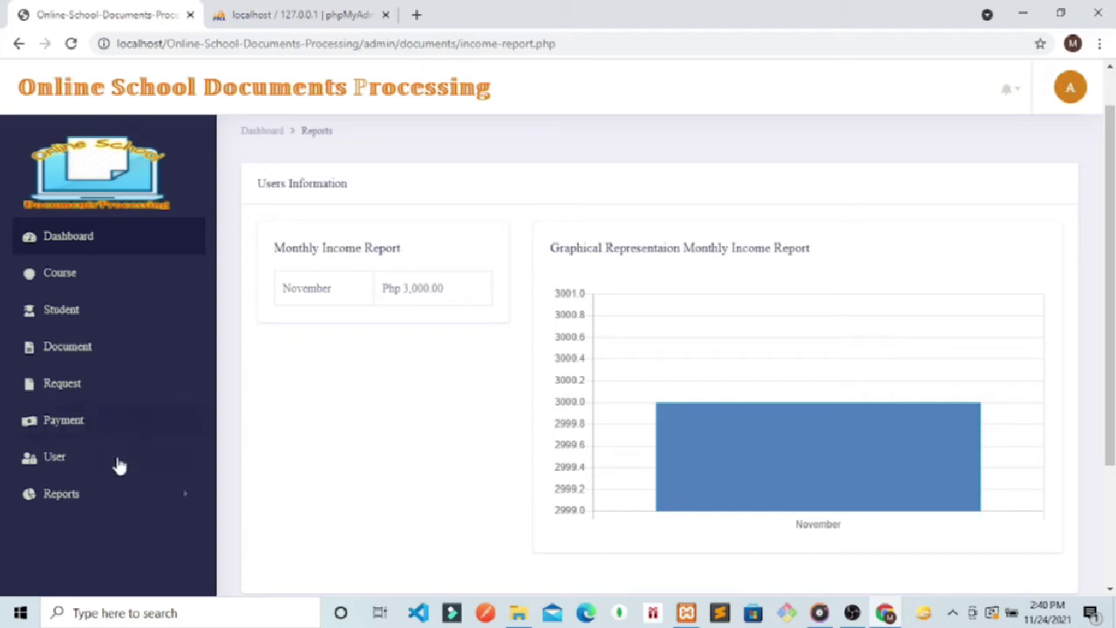
click(119, 495)
click(65, 555)
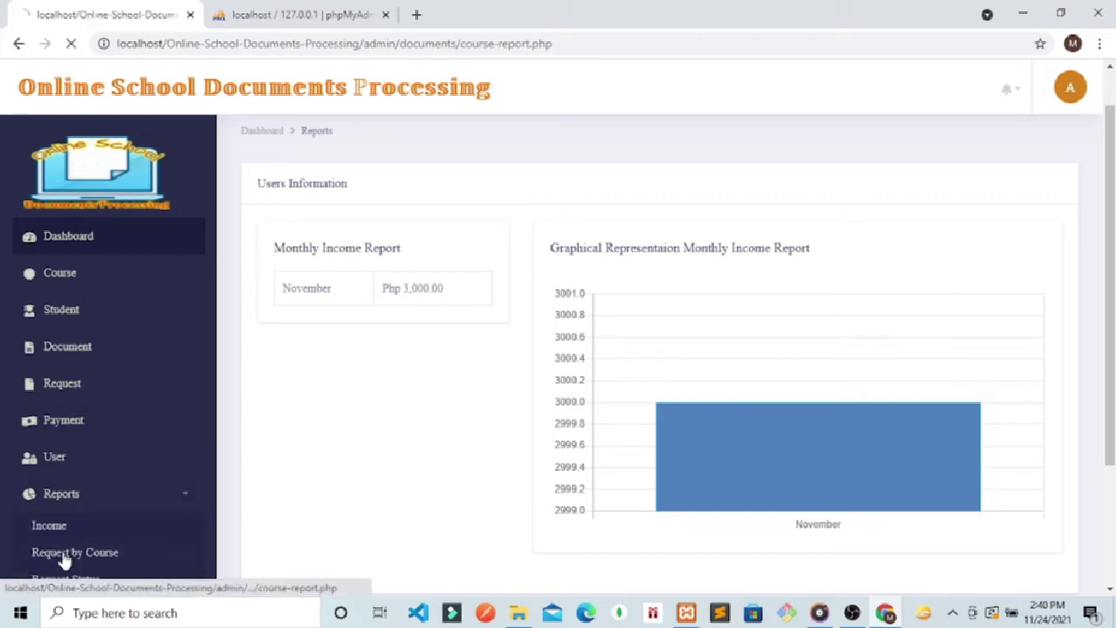
drag(1113, 212, 1112, 231)
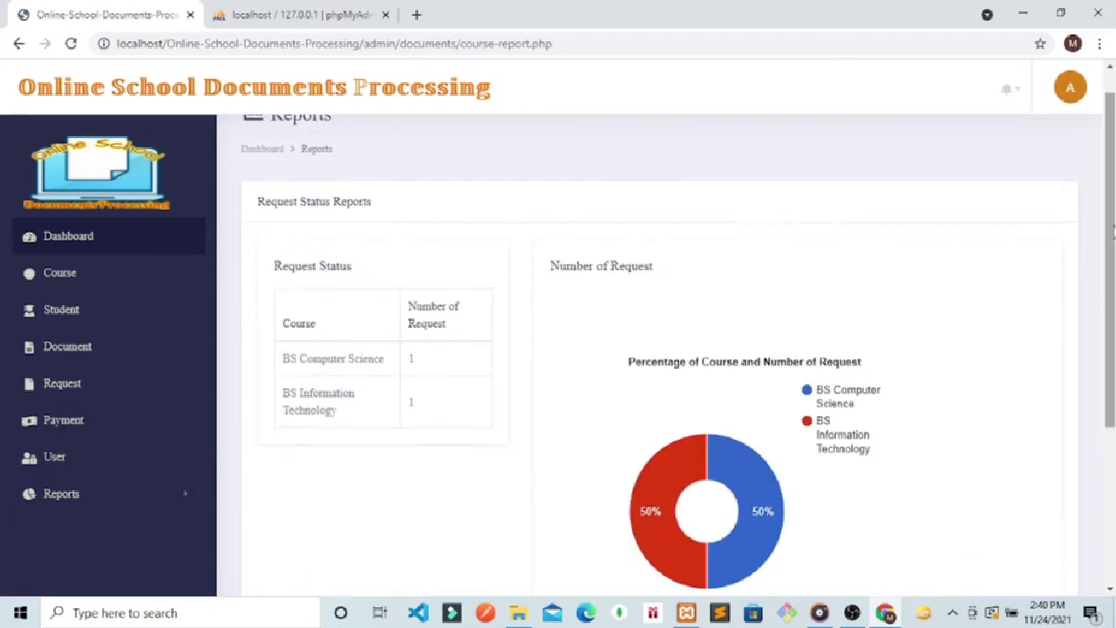
drag(867, 469, 823, 420)
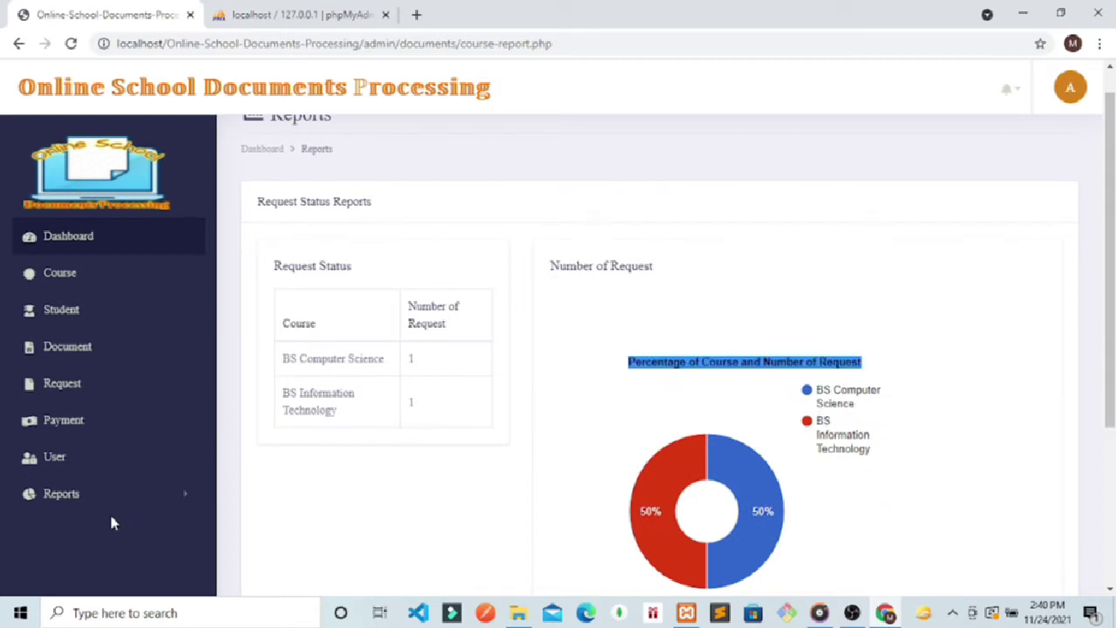
click(77, 501)
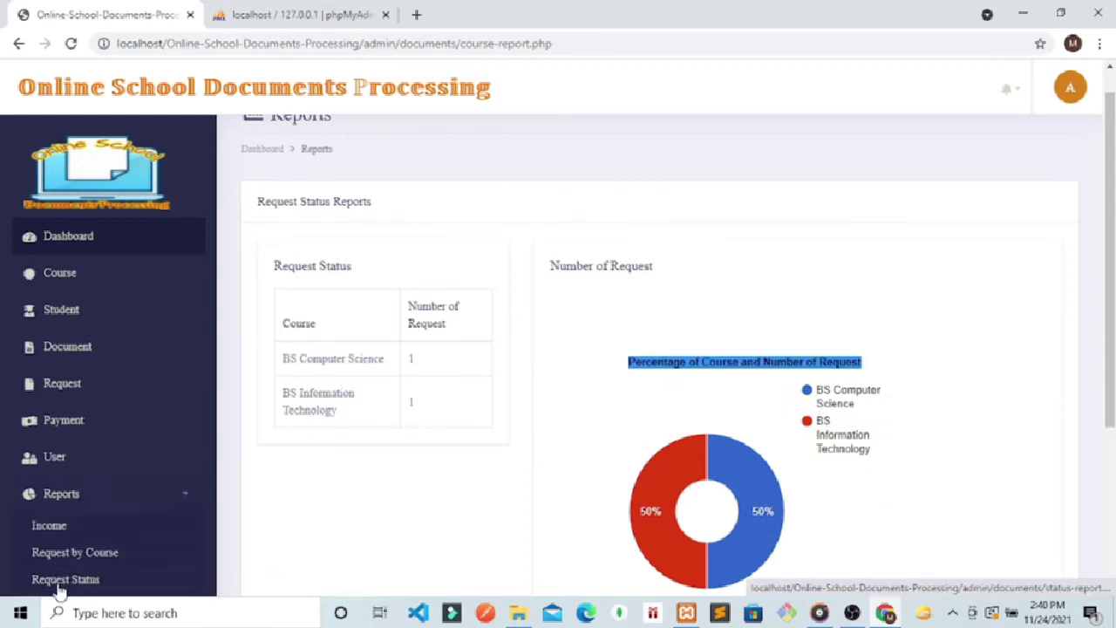
click(59, 582)
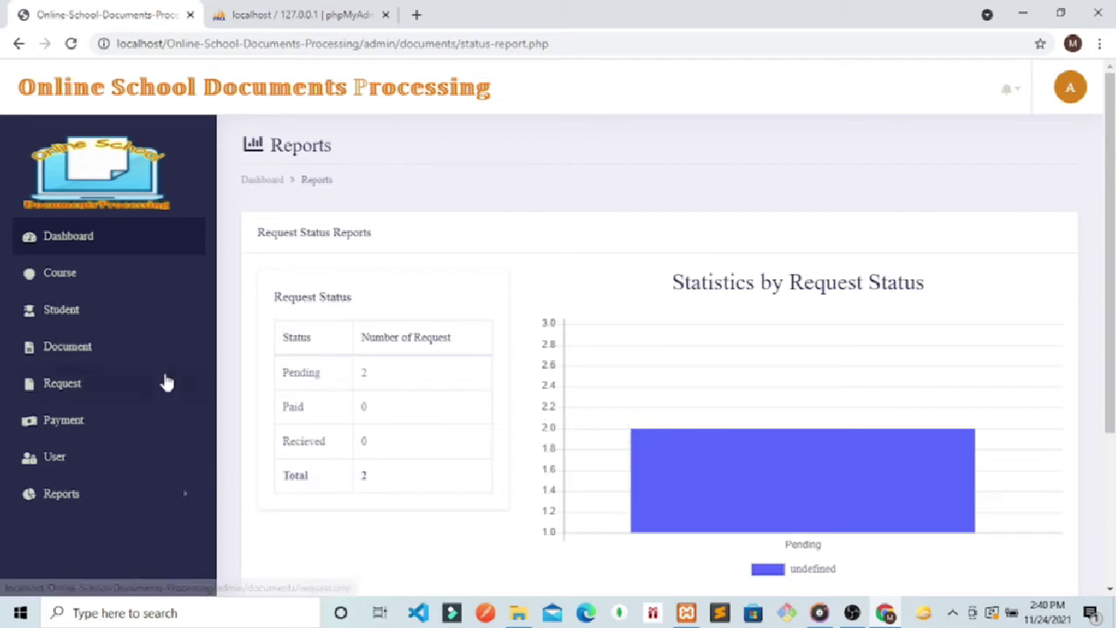
click(66, 416)
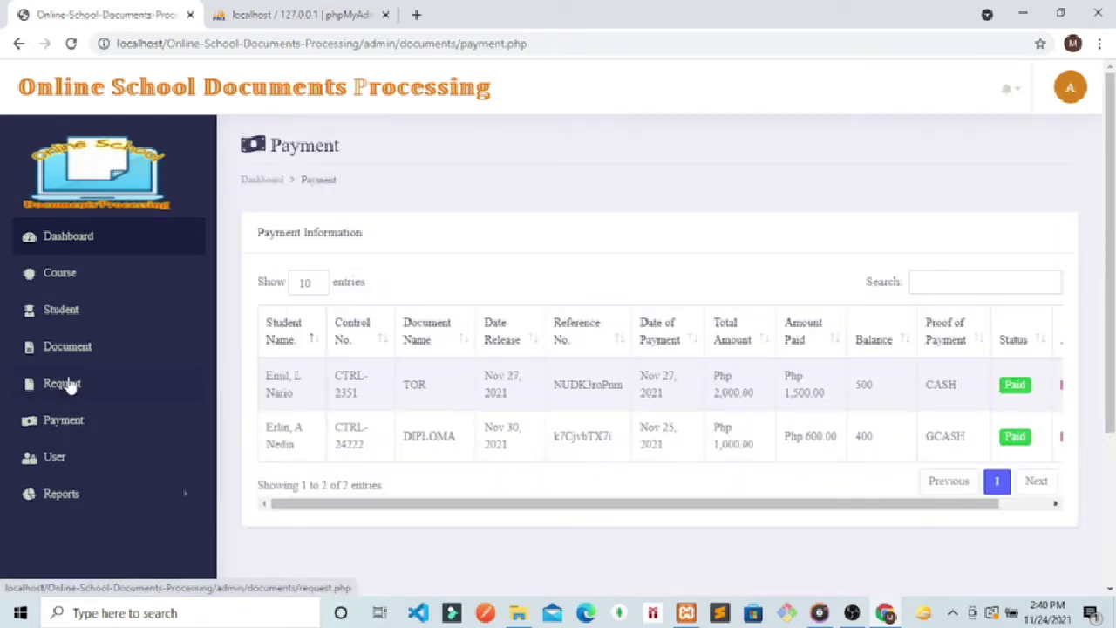
Step: Look over the uploaded documents table, then switch to the Student list
click(68, 383)
click(71, 349)
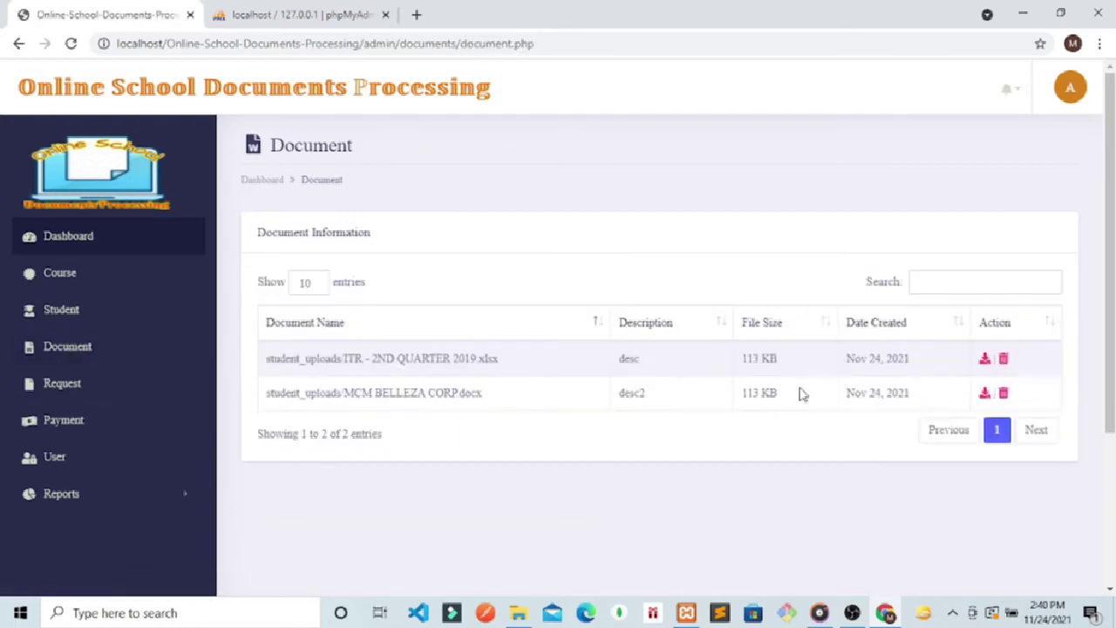
drag(809, 391, 449, 420)
click(510, 563)
drag(436, 362, 251, 373)
click(442, 404)
drag(504, 403, 392, 399)
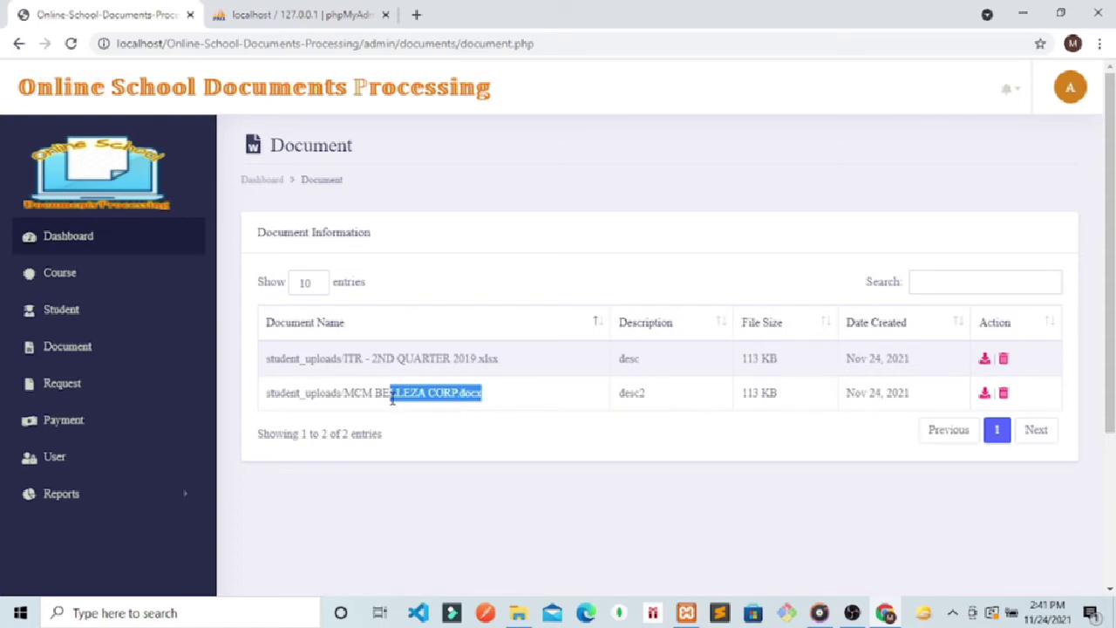
click(531, 367)
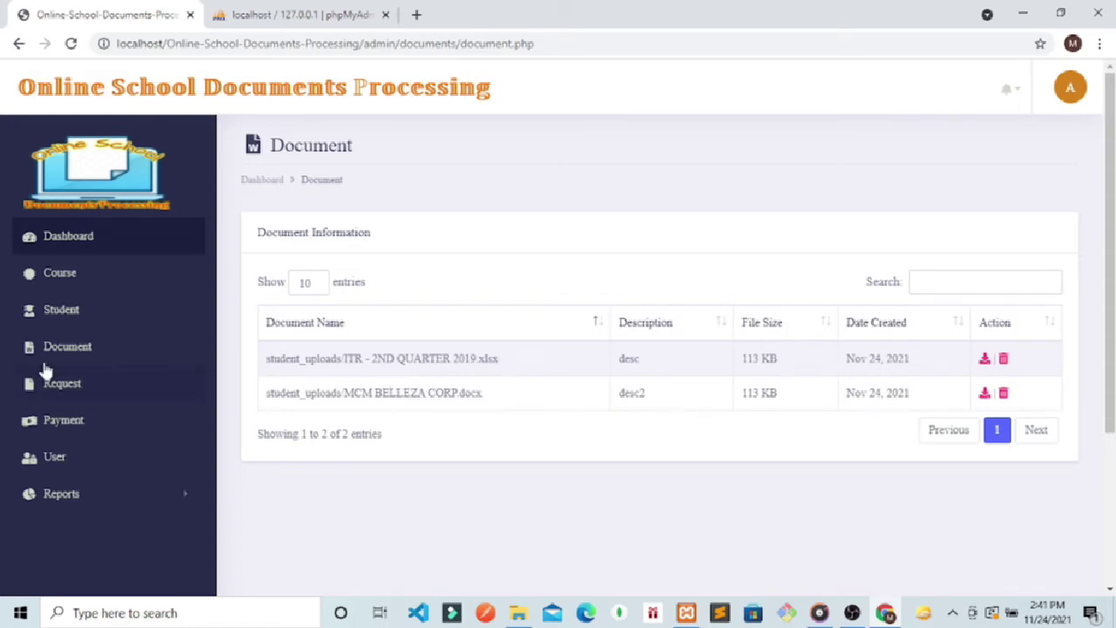
click(56, 353)
click(52, 326)
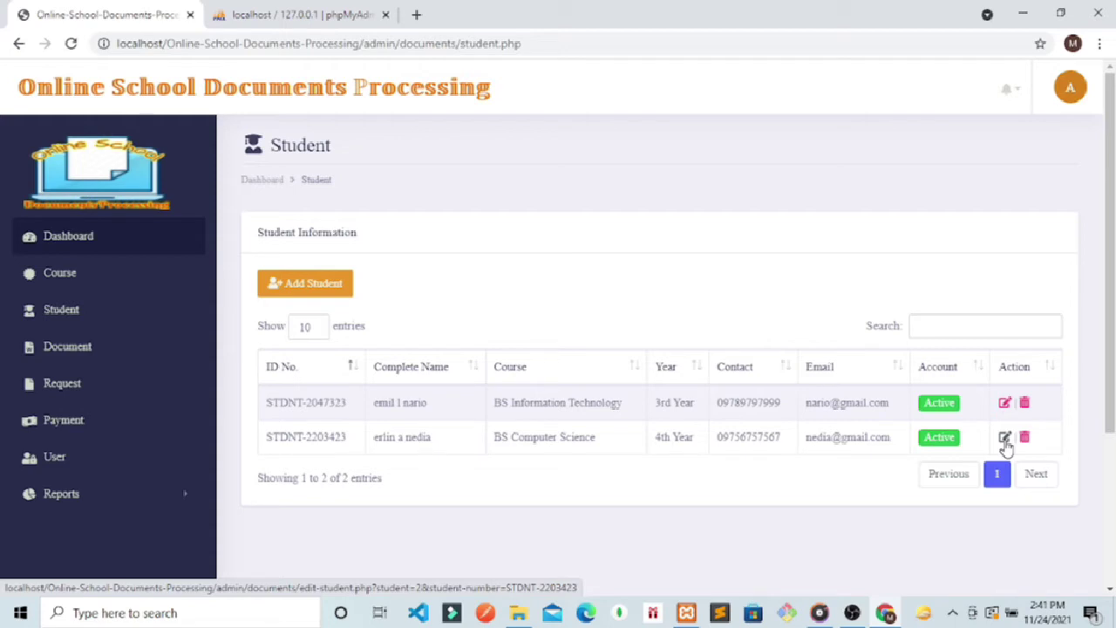
Step: Set the second (BS Computer Science) student's account Status to Inactive and update the record
click(1004, 437)
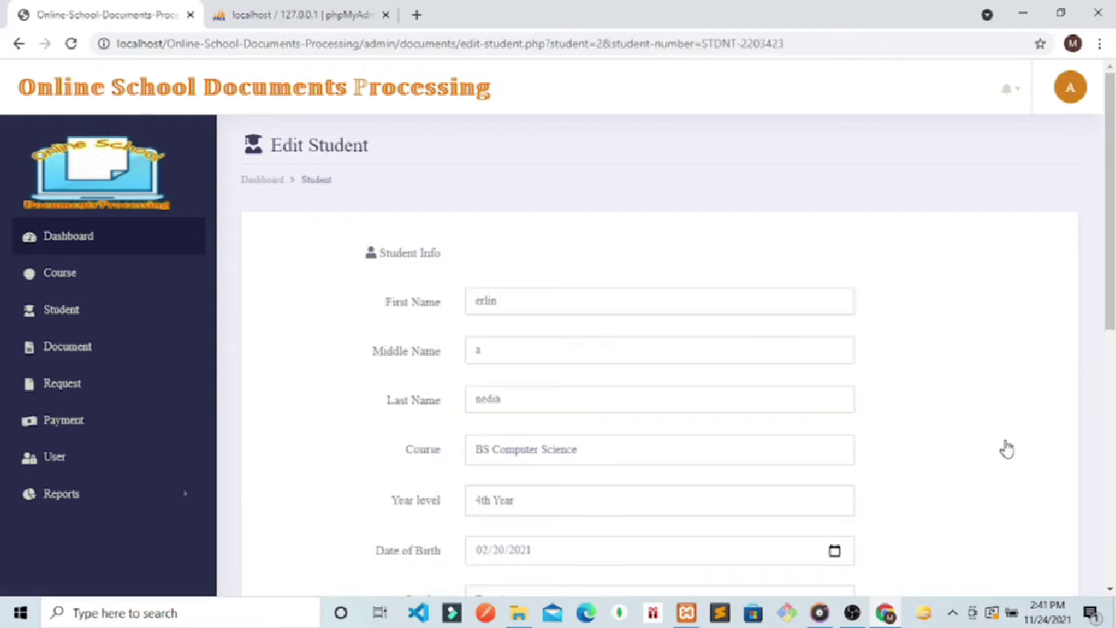
drag(1110, 261, 1110, 499)
click(616, 461)
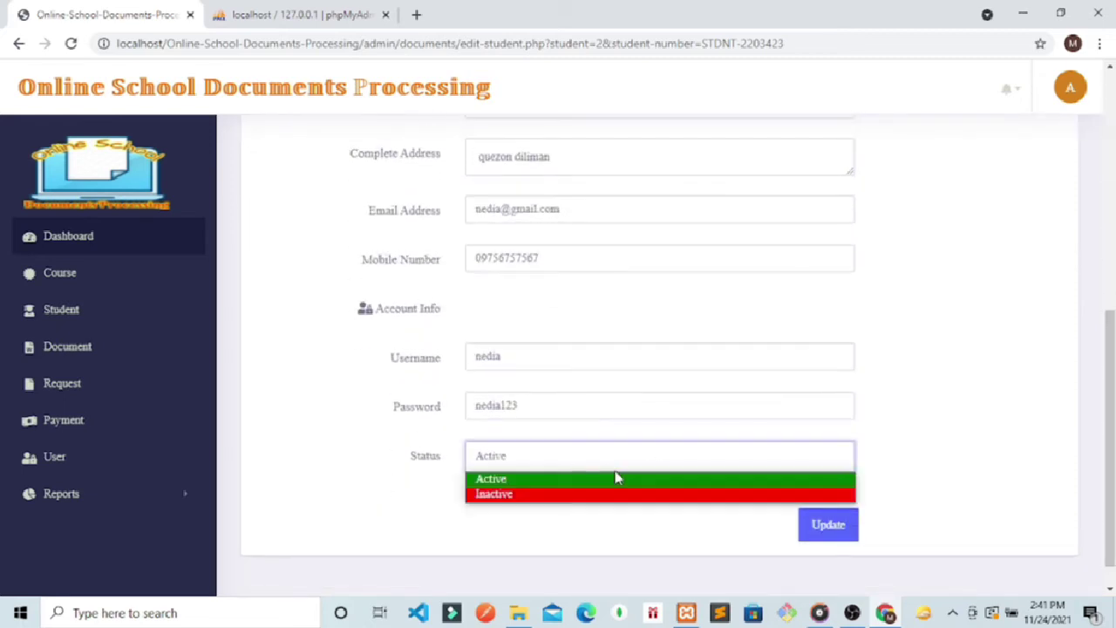
click(536, 494)
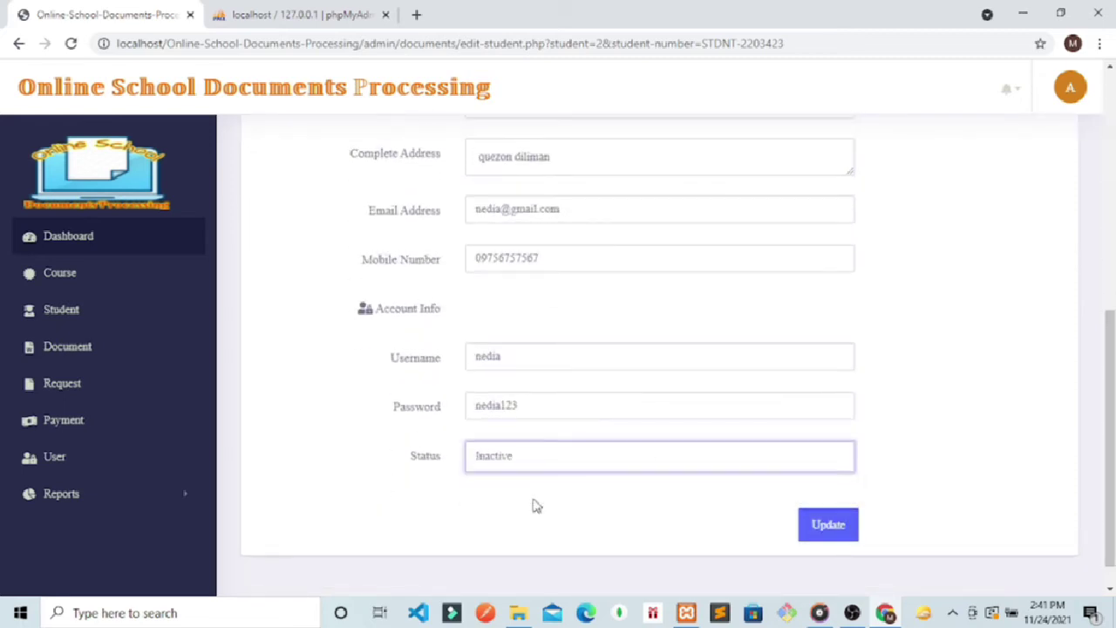
click(810, 526)
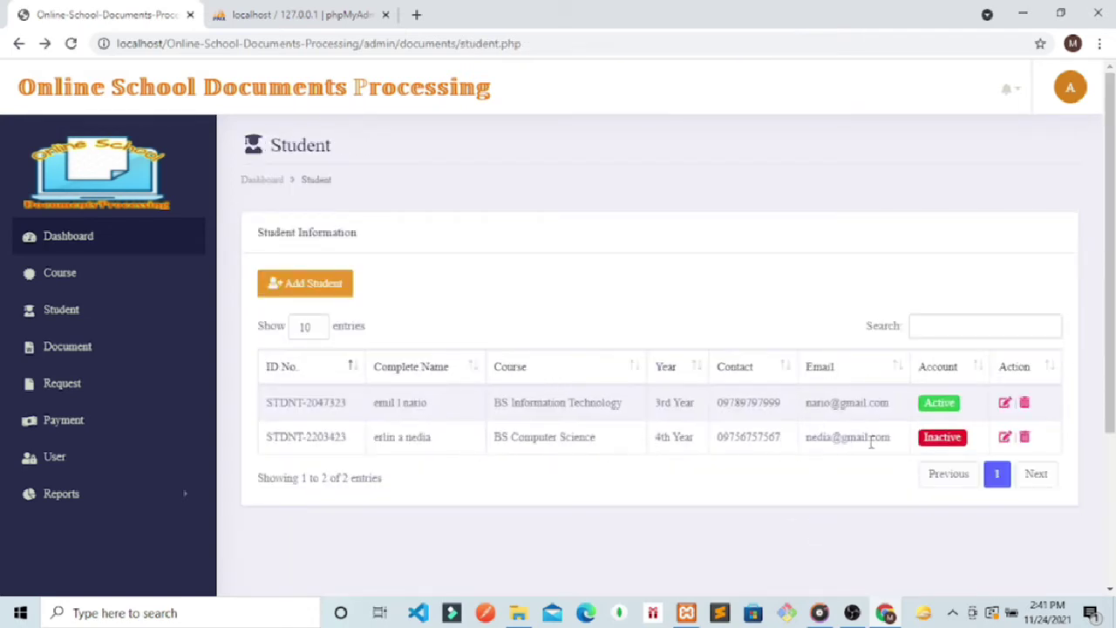
click(1074, 94)
Step: Log out of the admin panel and load the site's main login page
click(973, 169)
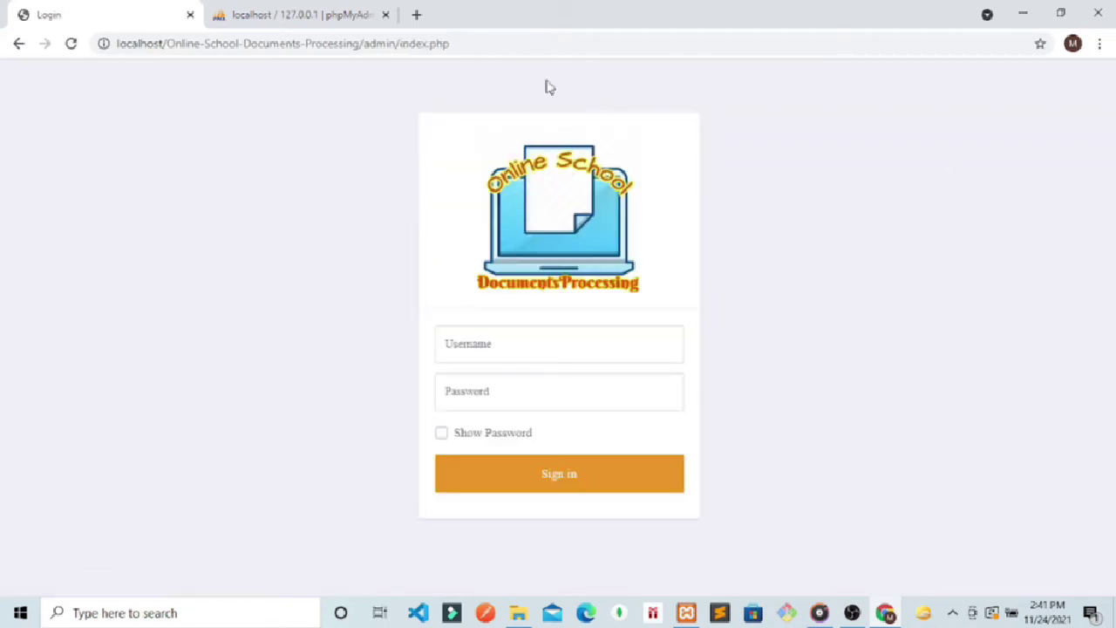
click(462, 46)
click(462, 45)
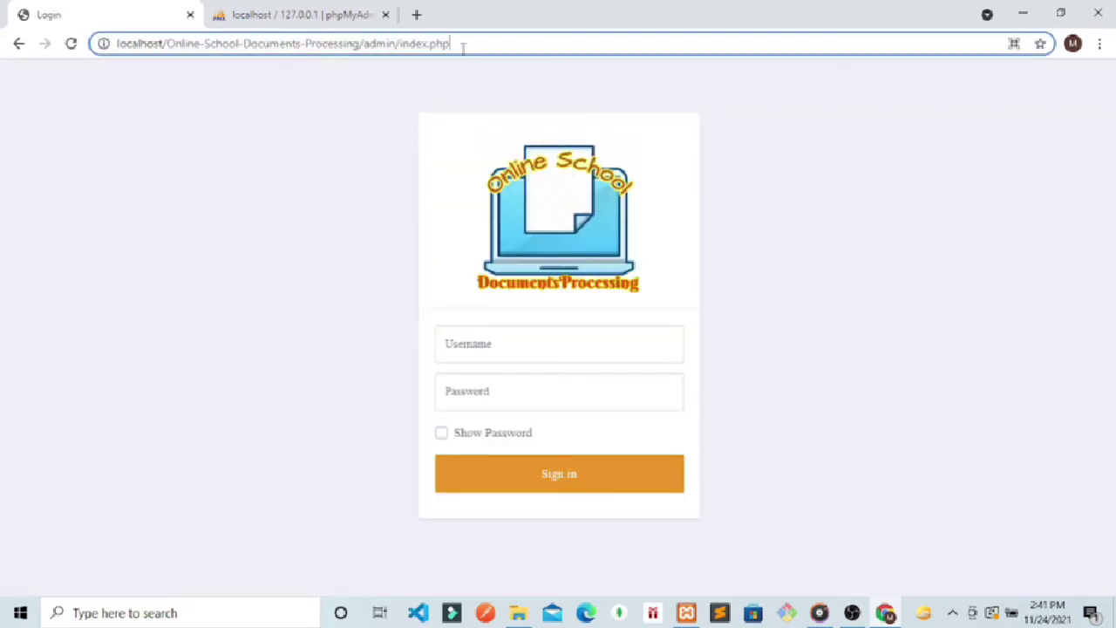
key(BackSpace)
key(BackSpace)
key(BackSpace)
key(BackSpace)
key(BackSpace)
key(BackSpace)
key(BackSpace)
key(BackSpace)
key(BackSpace)
key(BackSpace)
key(BackSpace)
key(BackSpace)
key(BackSpace)
key(BackSpace)
key(BackSpace)
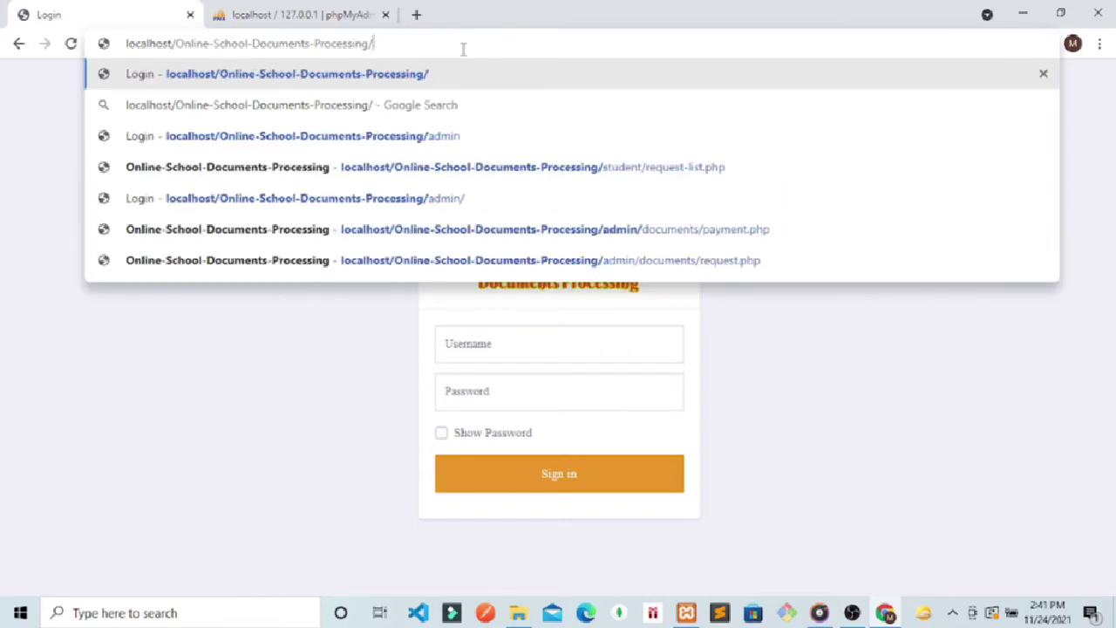
key(Return)
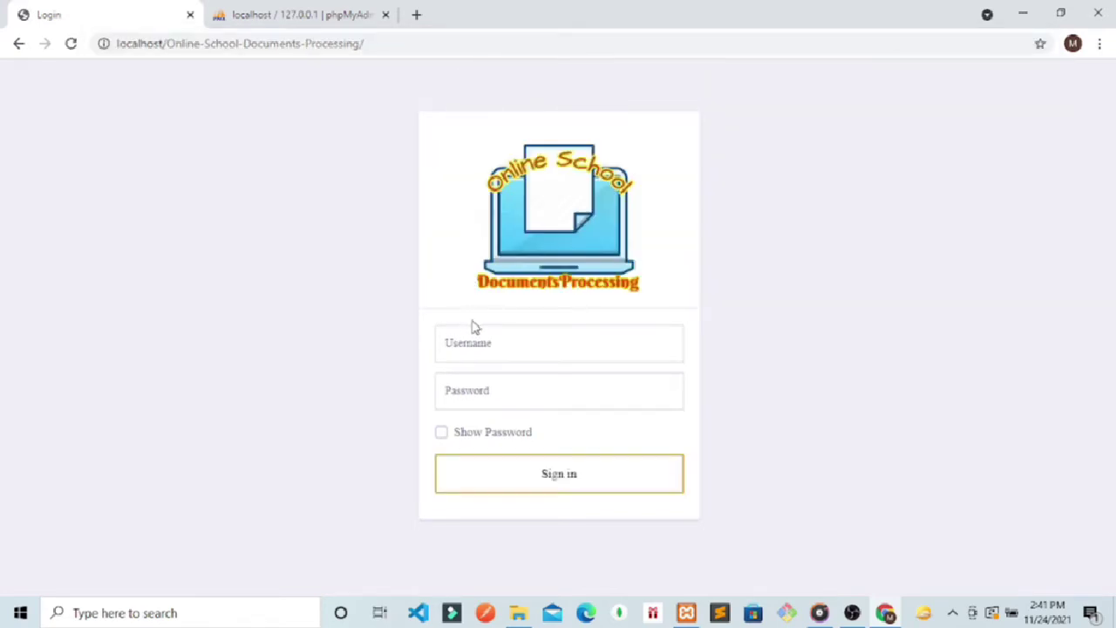
Step: Try signing in with the deactivated student's credentials, which is rejected
click(477, 342)
text(a)
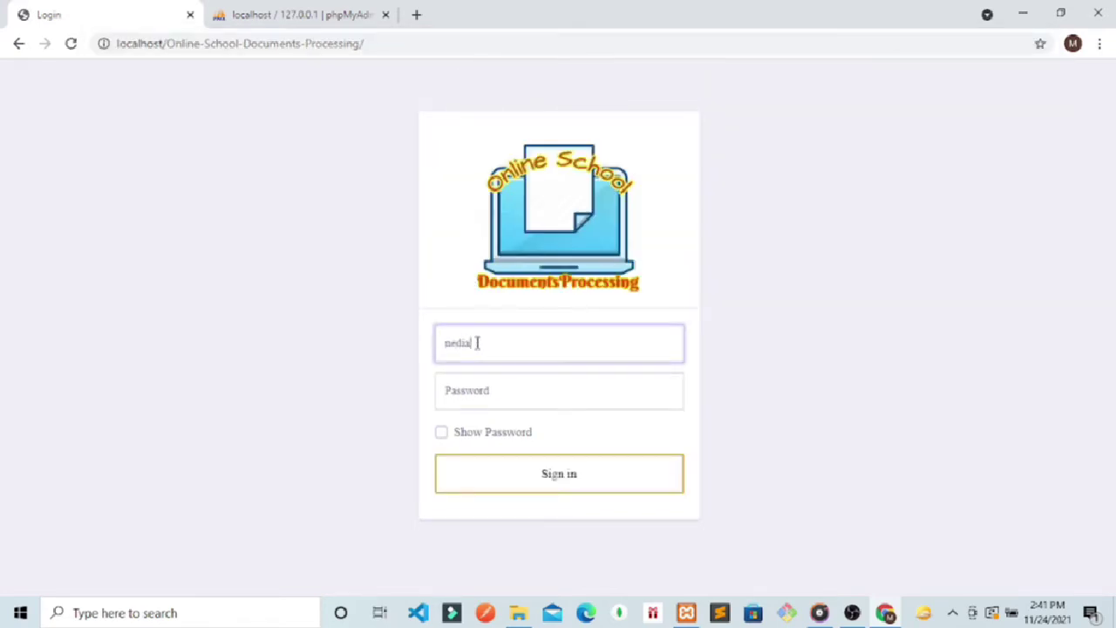
click(456, 389)
text(n)
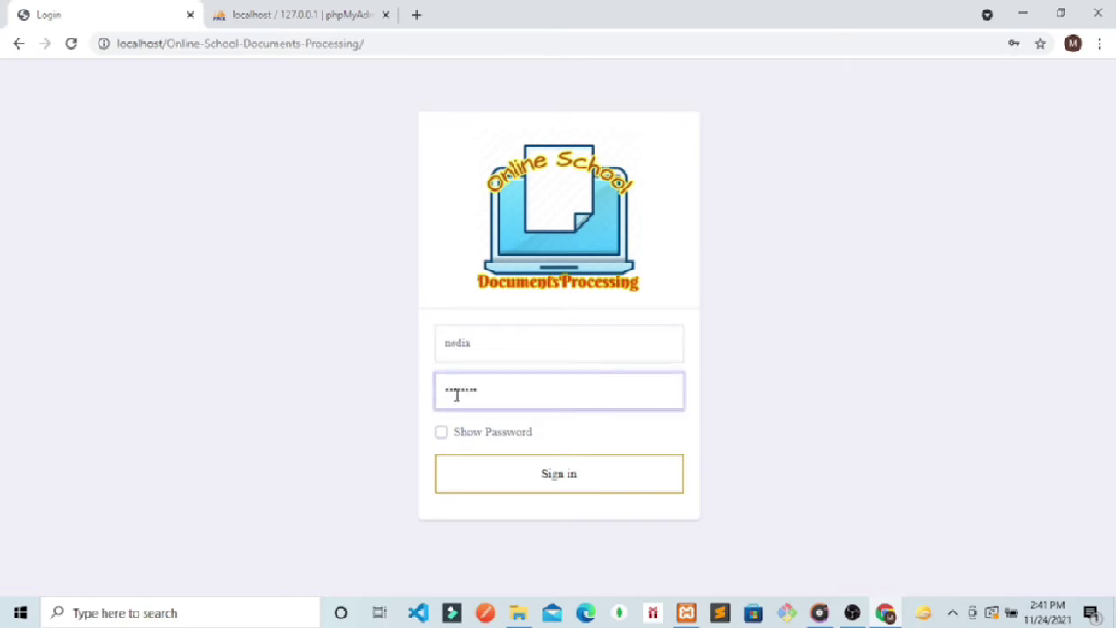
text(edia123)
click(441, 432)
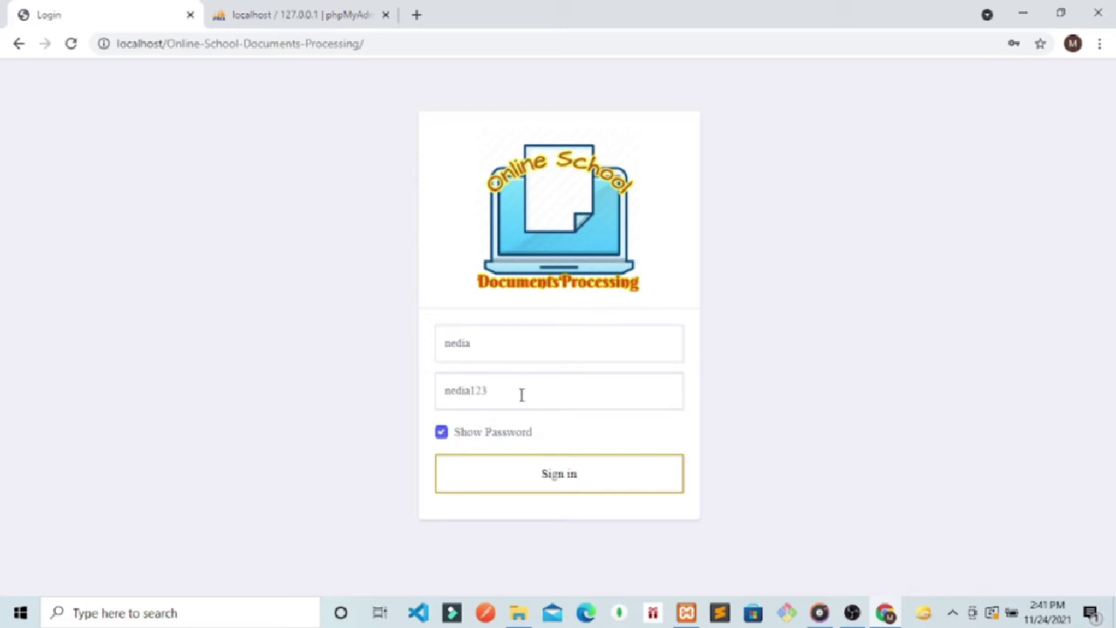
drag(526, 393, 435, 396)
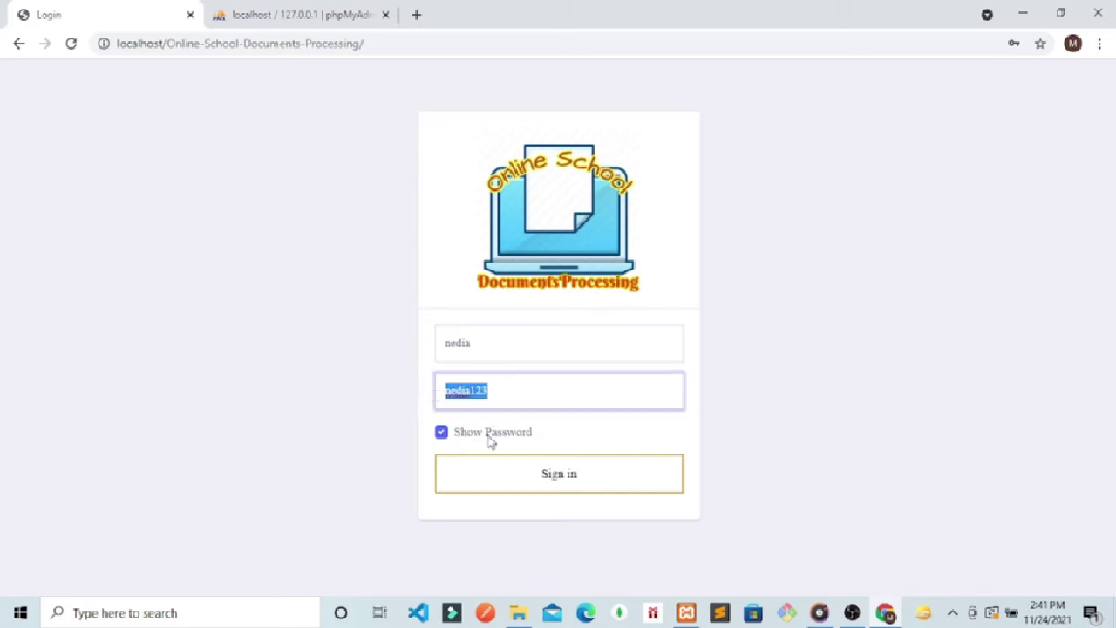
click(530, 475)
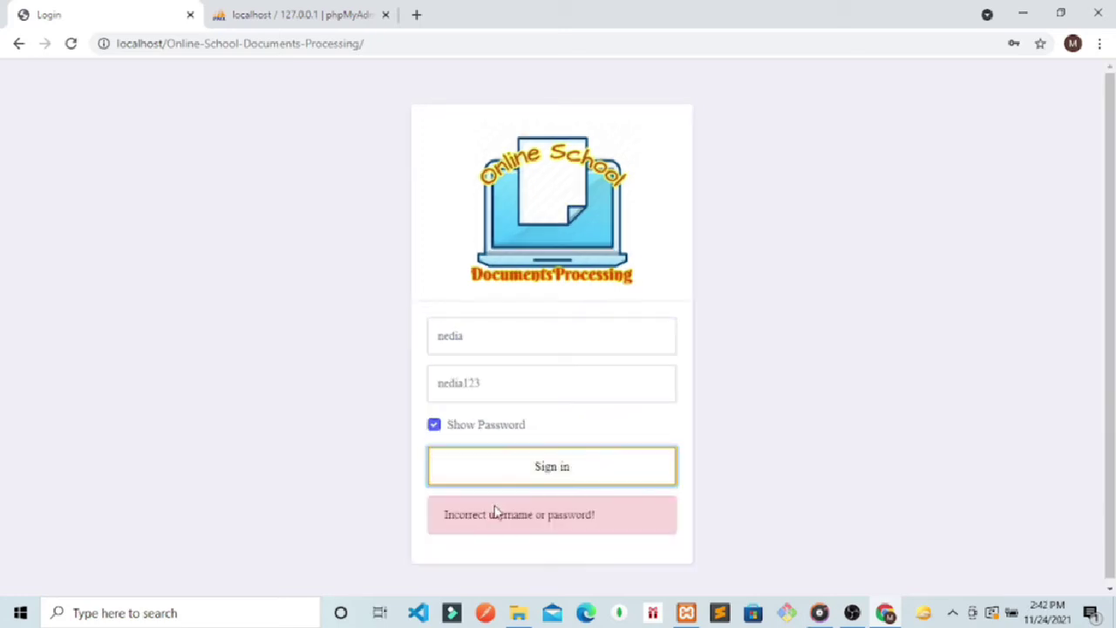
double_click(506, 380)
click(490, 343)
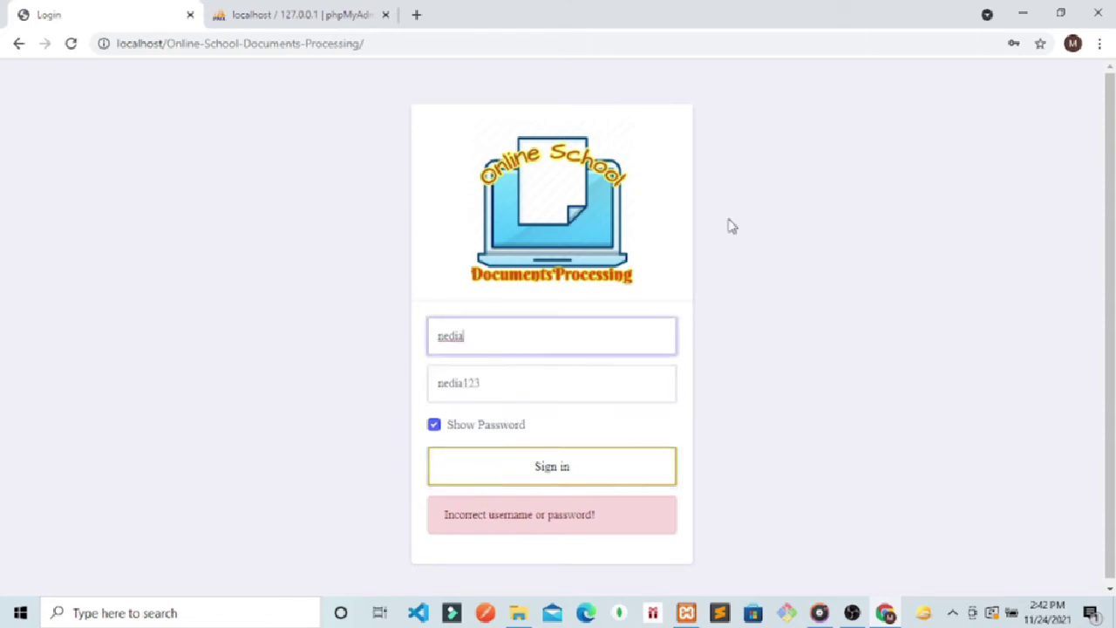
Step: Append 'admin' to the URL to load the admin login page
click(417, 36)
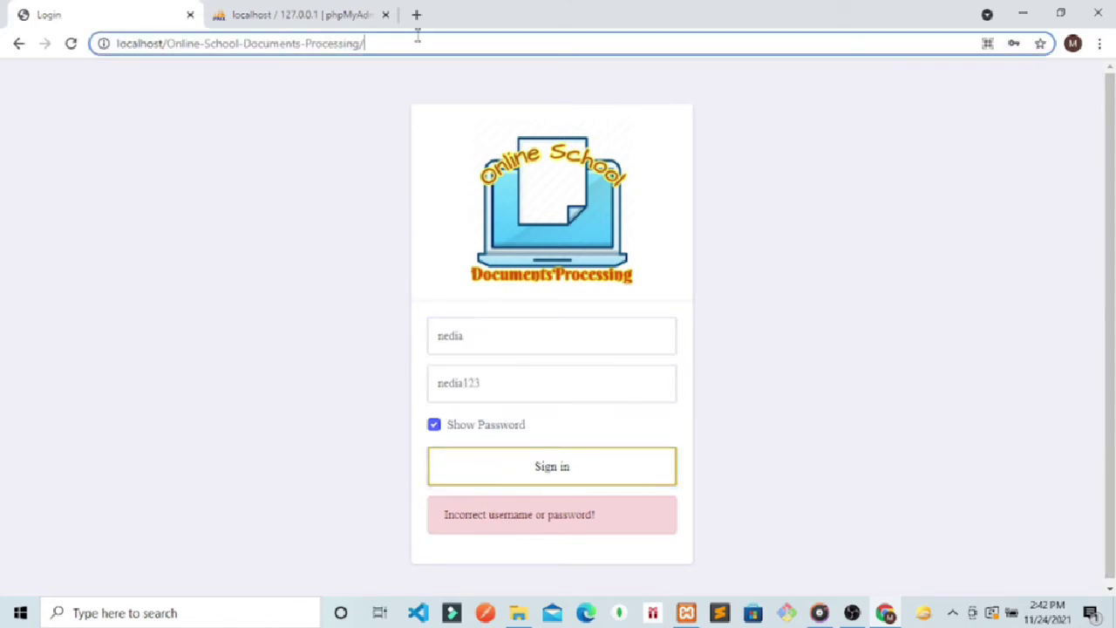
click(418, 41)
text(admin)
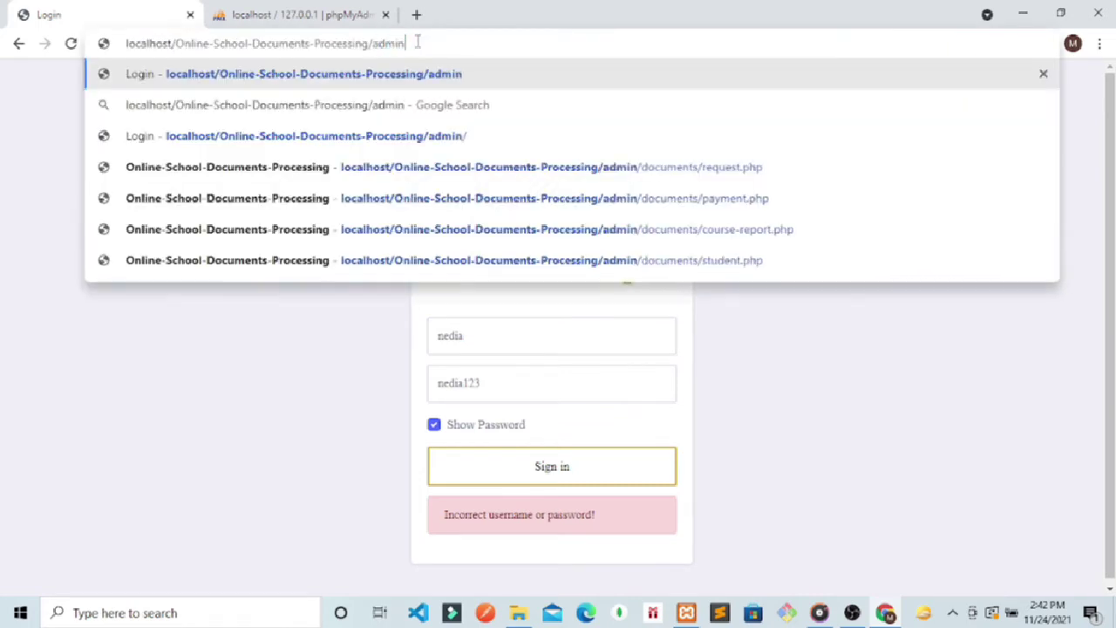
key(Return)
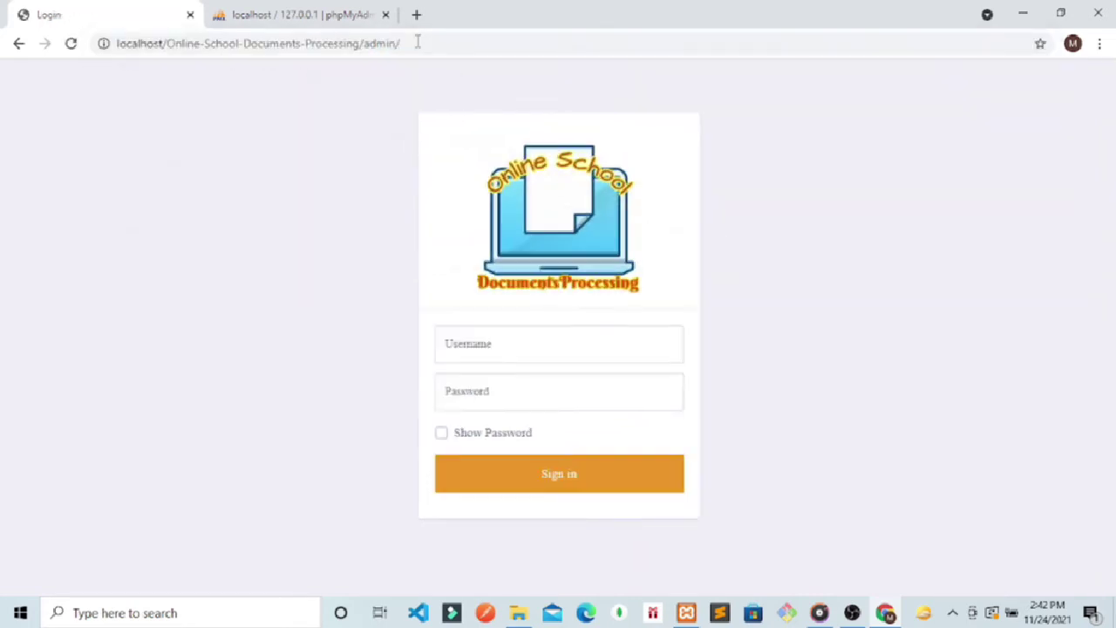
Step: Sign in with the admin credentials, dismiss Chrome's password popups, and open the Student list
click(533, 348)
text(admin)
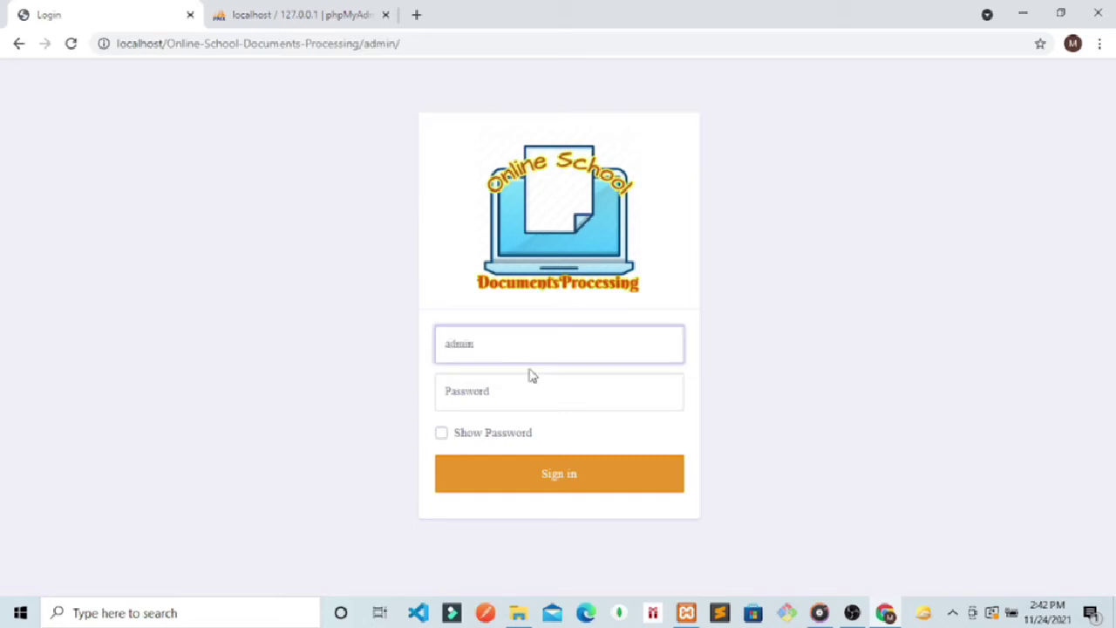
click(516, 394)
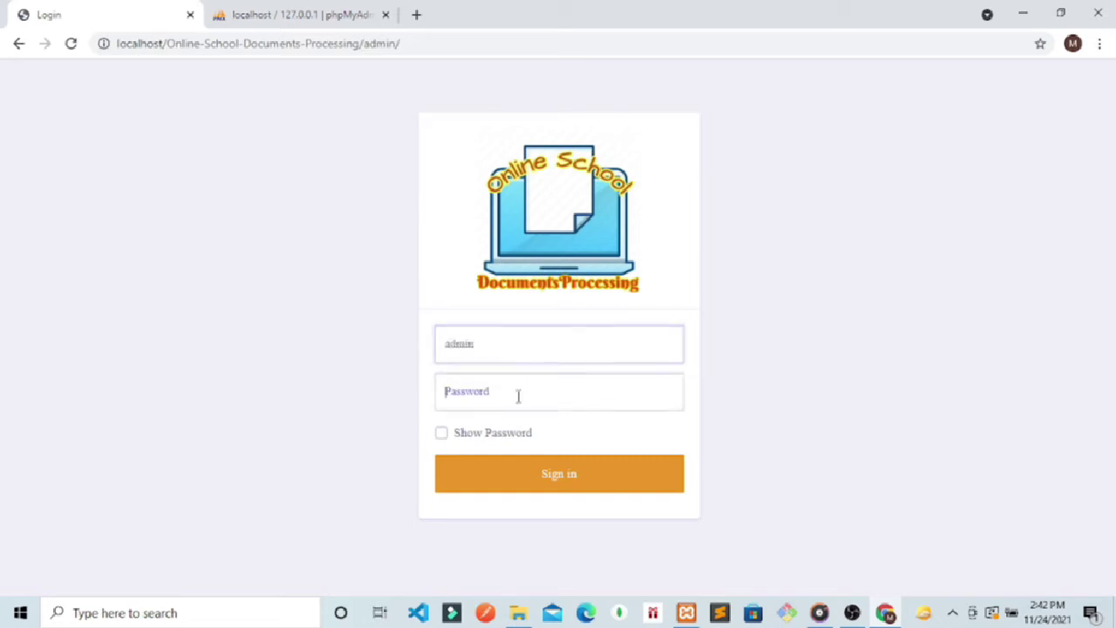
text(admin)
key(Return)
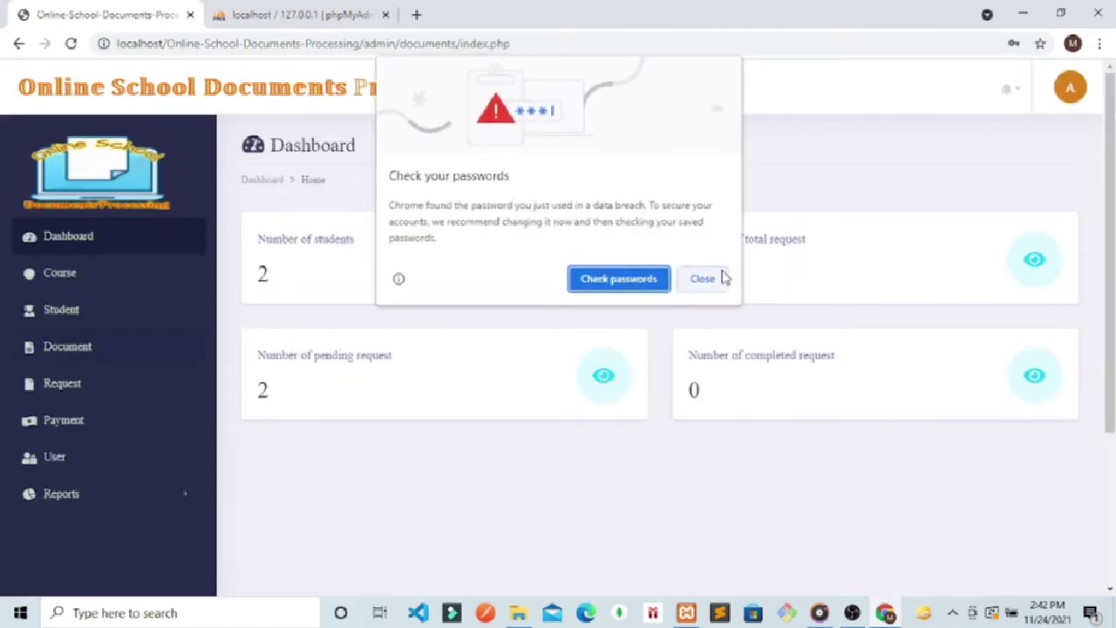
click(702, 278)
click(50, 319)
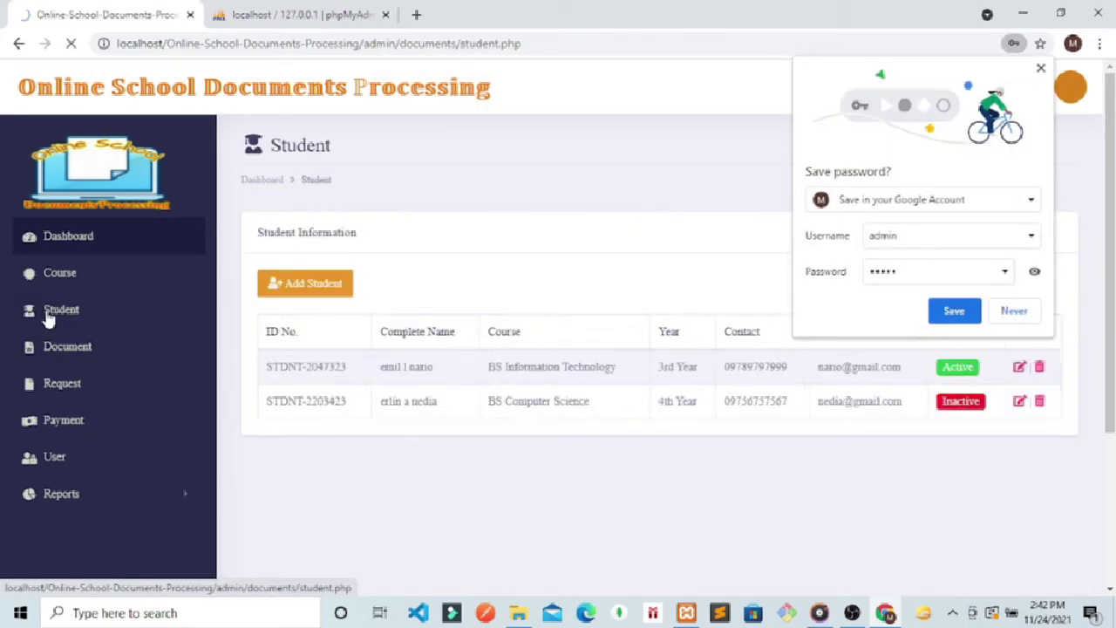
click(1014, 310)
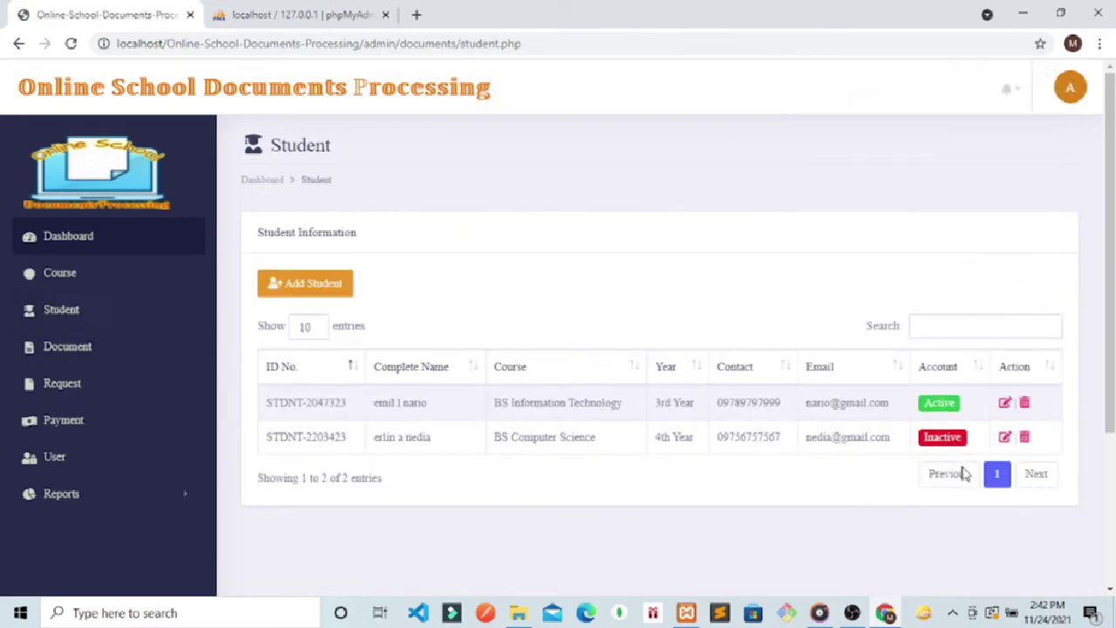
Step: Set the second student's account Status back to Active and update the record
click(1005, 436)
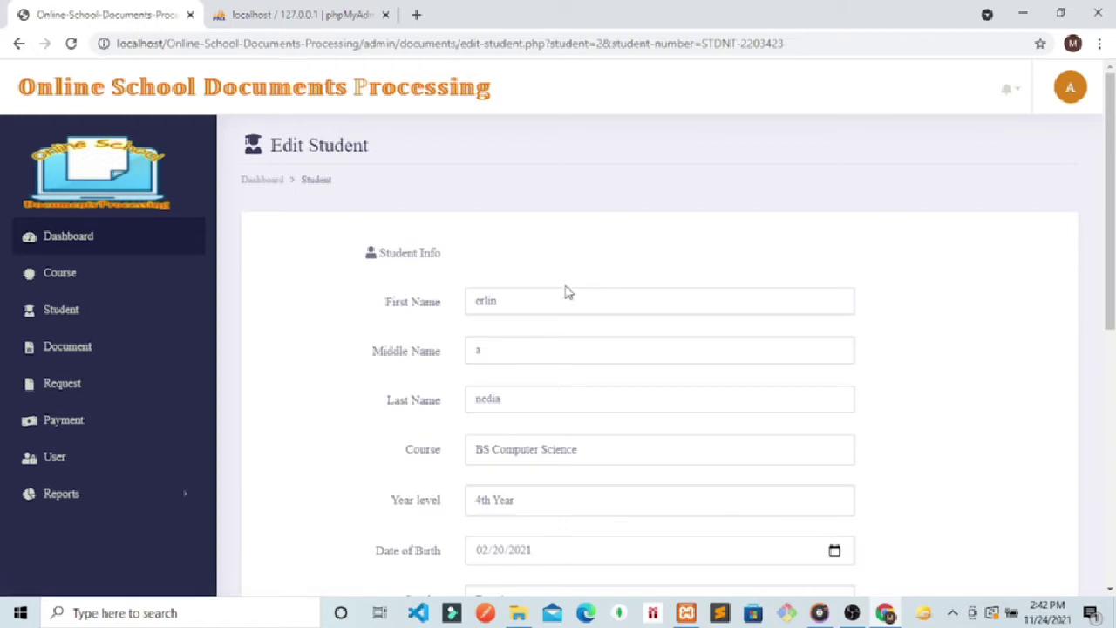
scroll(580, 488, down, 6)
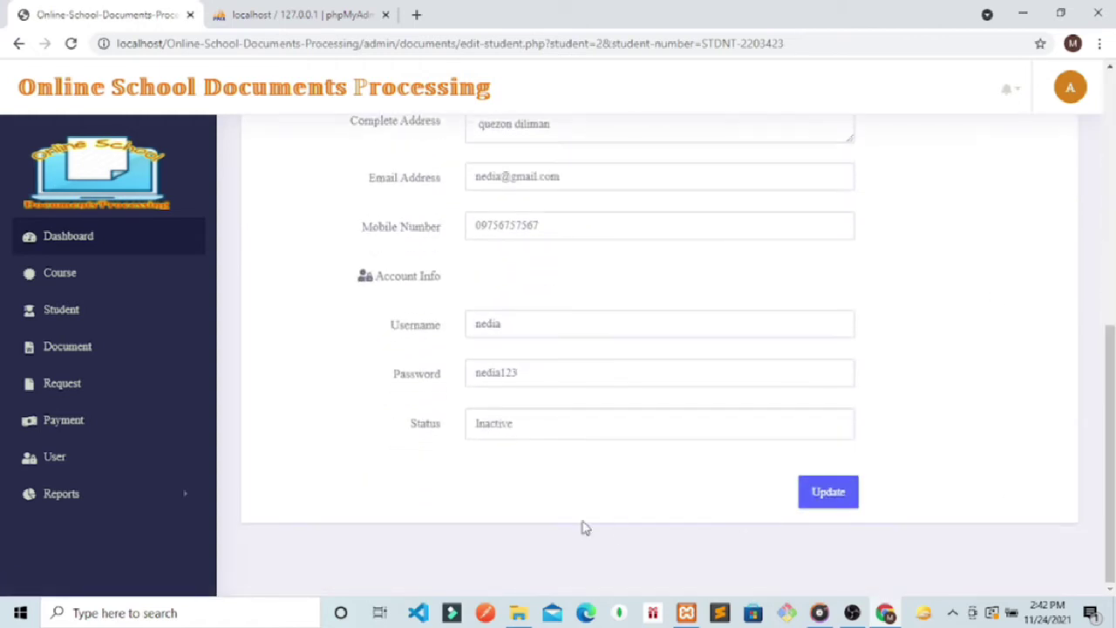
click(534, 425)
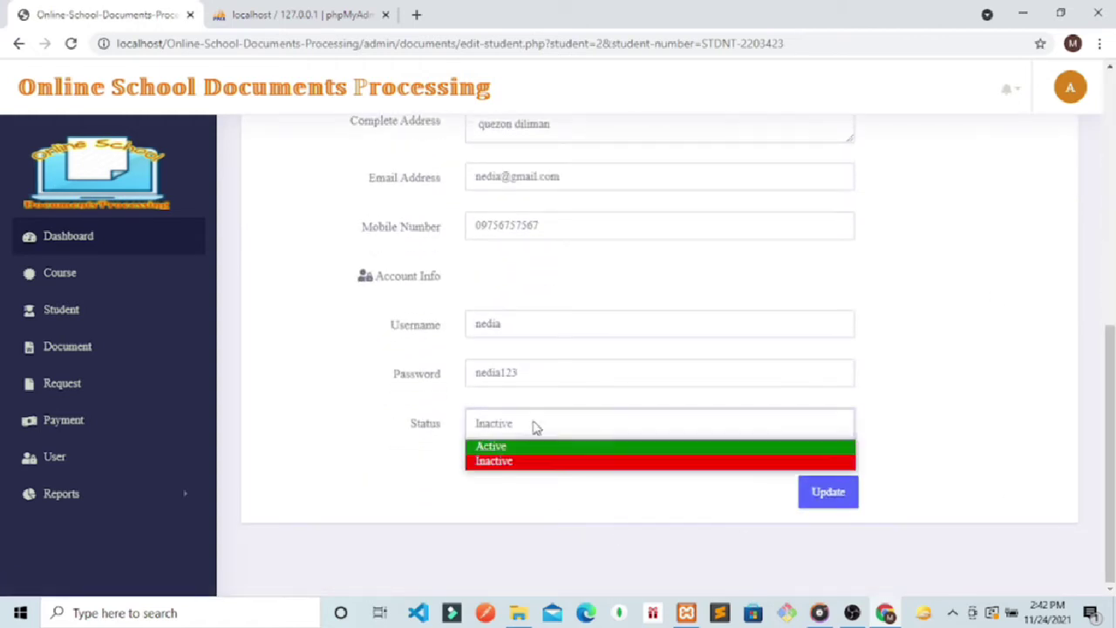
click(471, 449)
click(799, 499)
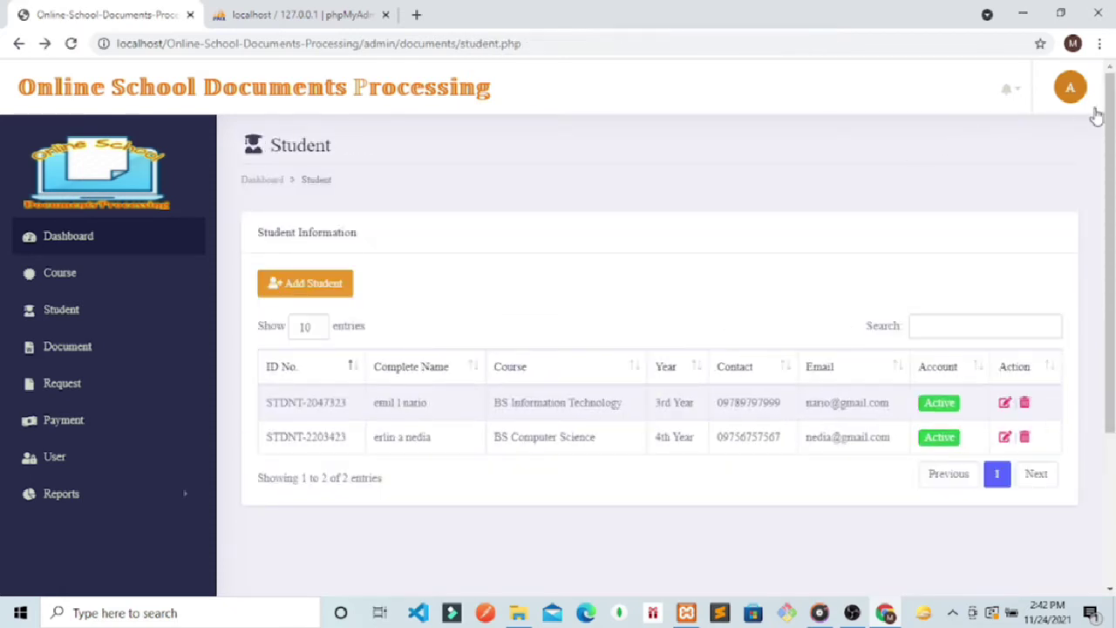
Step: Log out of the admin account and load the student login page by removing 'admin/index.php' from the URL
click(1072, 89)
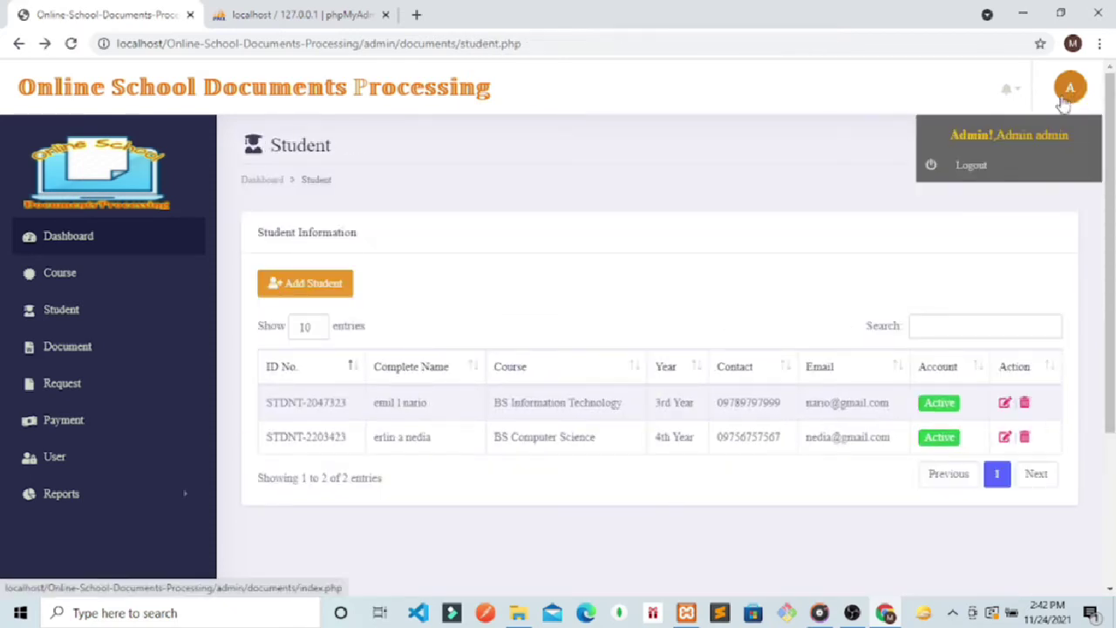
click(971, 174)
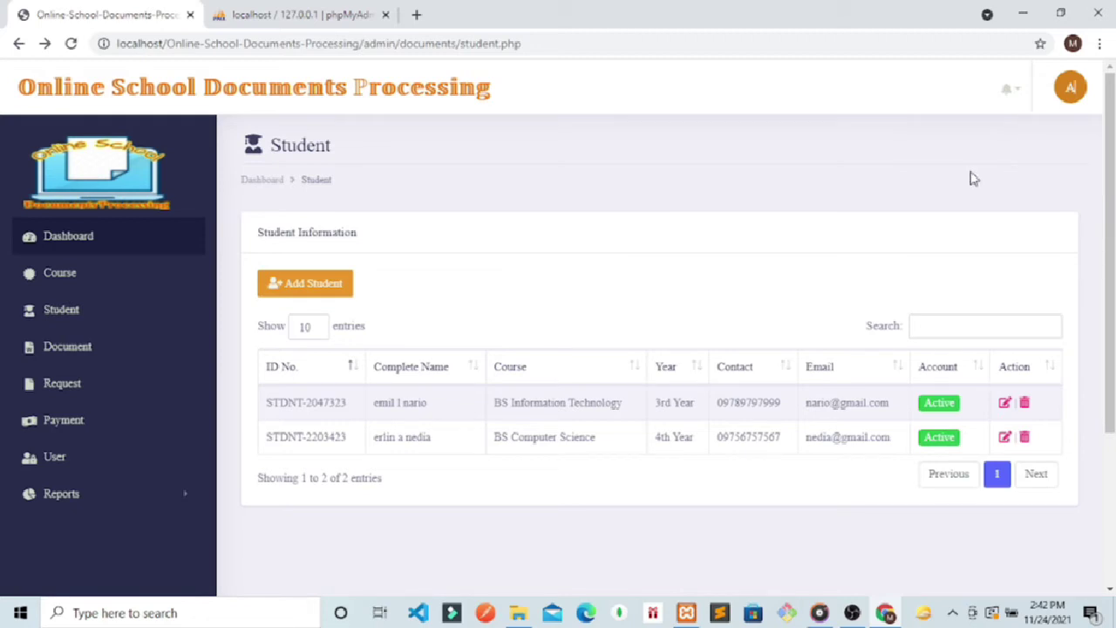
click(1070, 93)
click(971, 167)
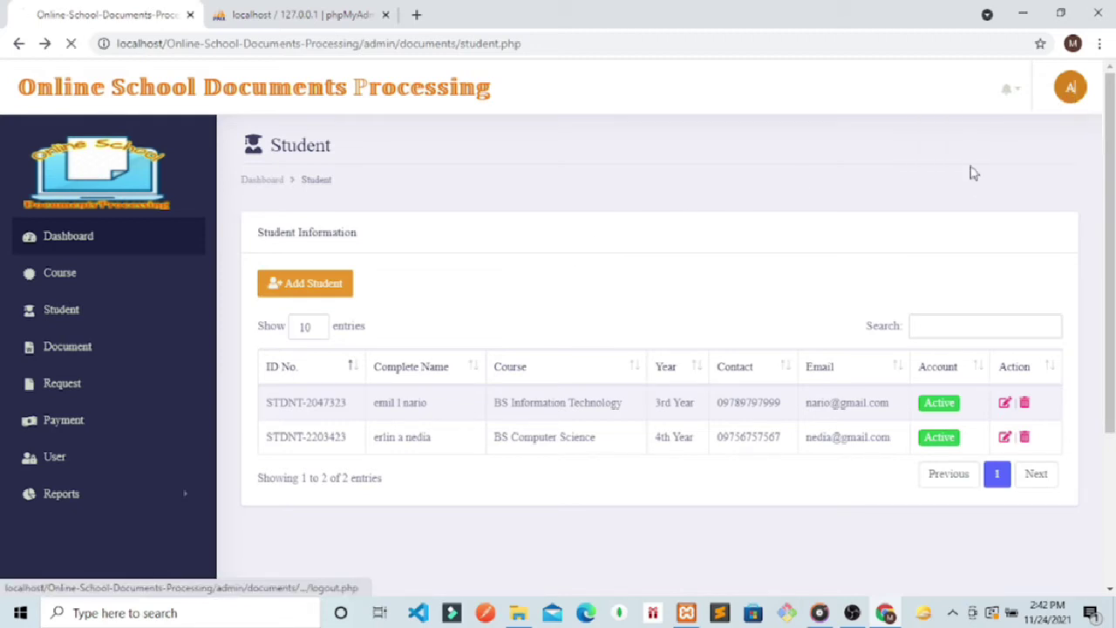
drag(487, 38, 376, 54)
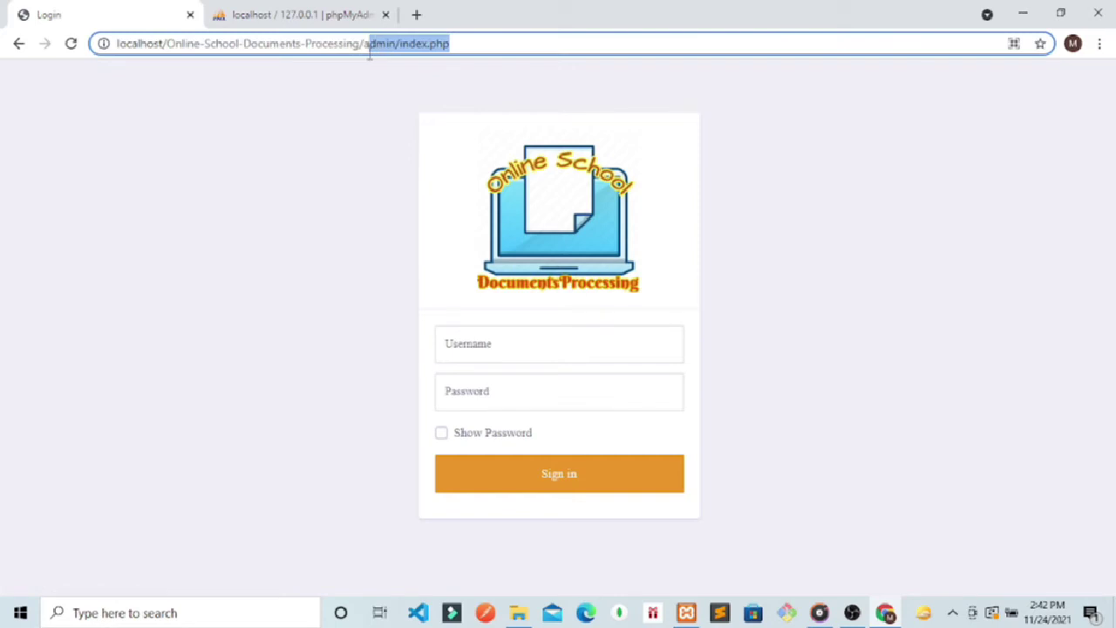
key(BackSpace)
key(Return)
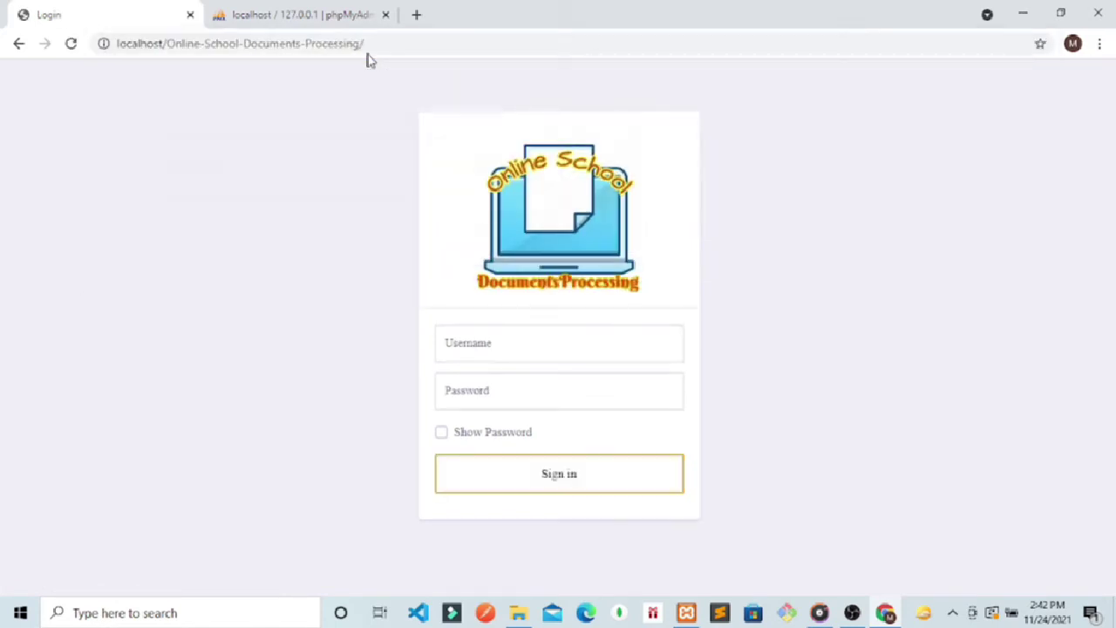
Step: Sign in with the reactivated student's username and password
click(495, 348)
text(nedia)
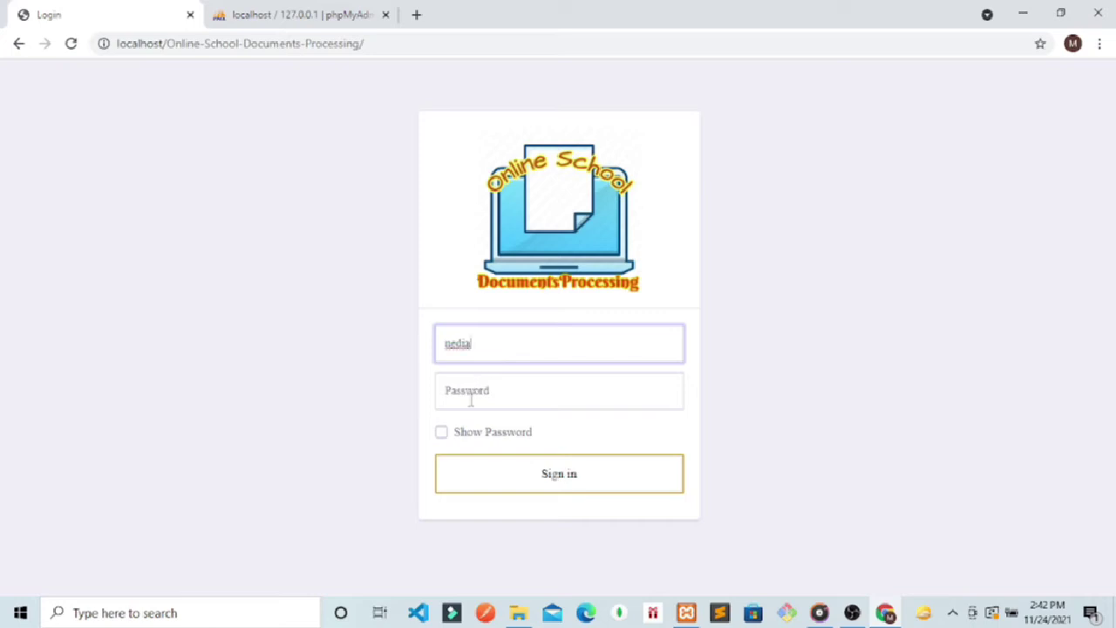
click(471, 398)
text(n)
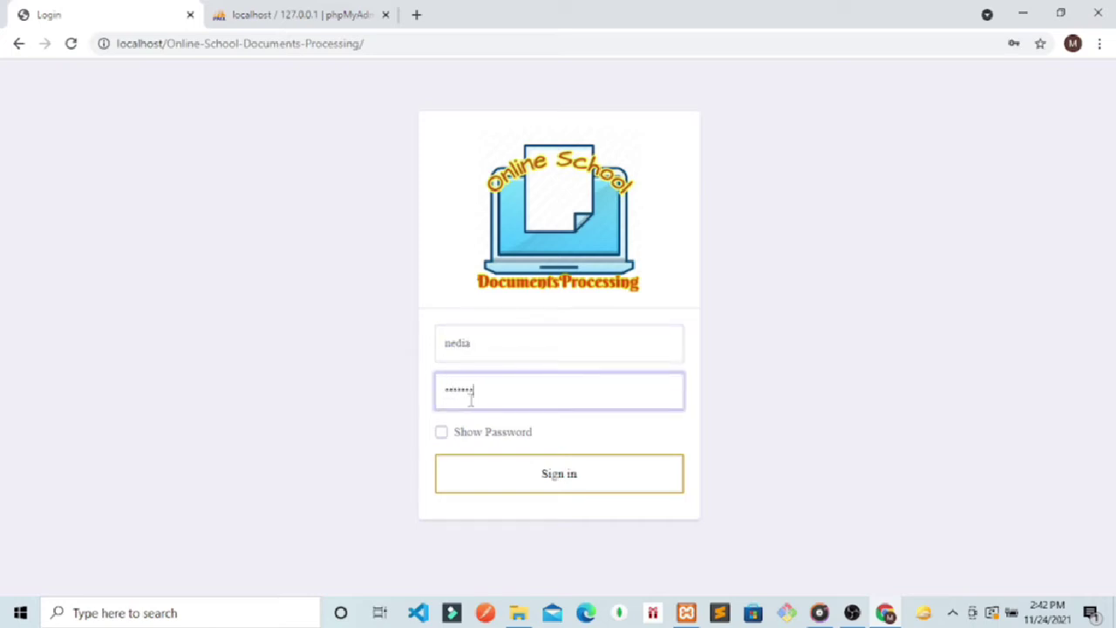
click(441, 433)
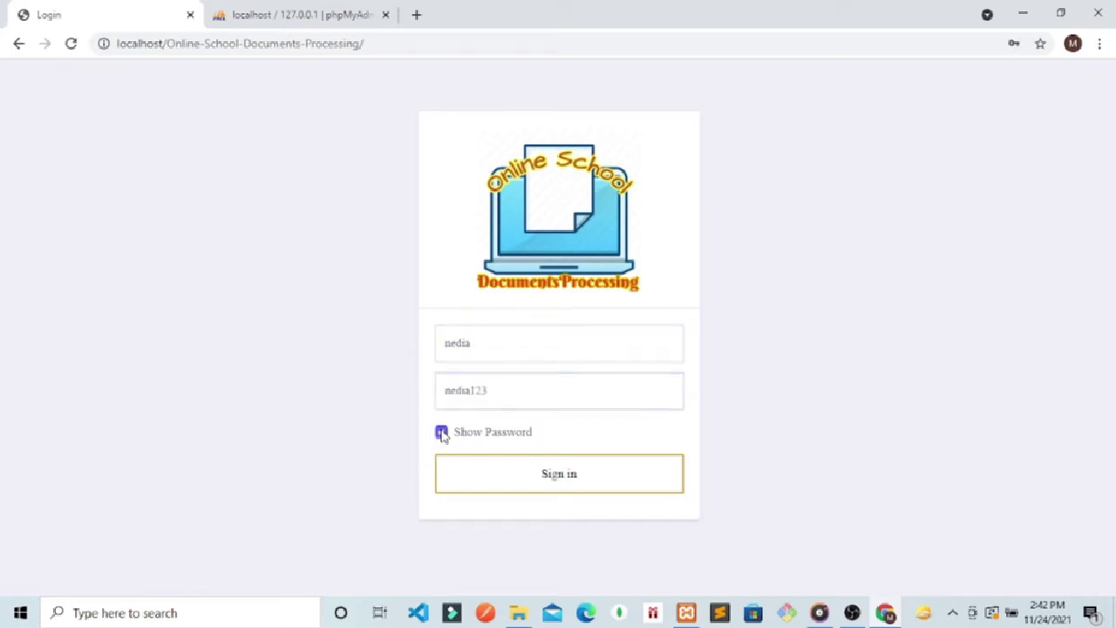
click(542, 482)
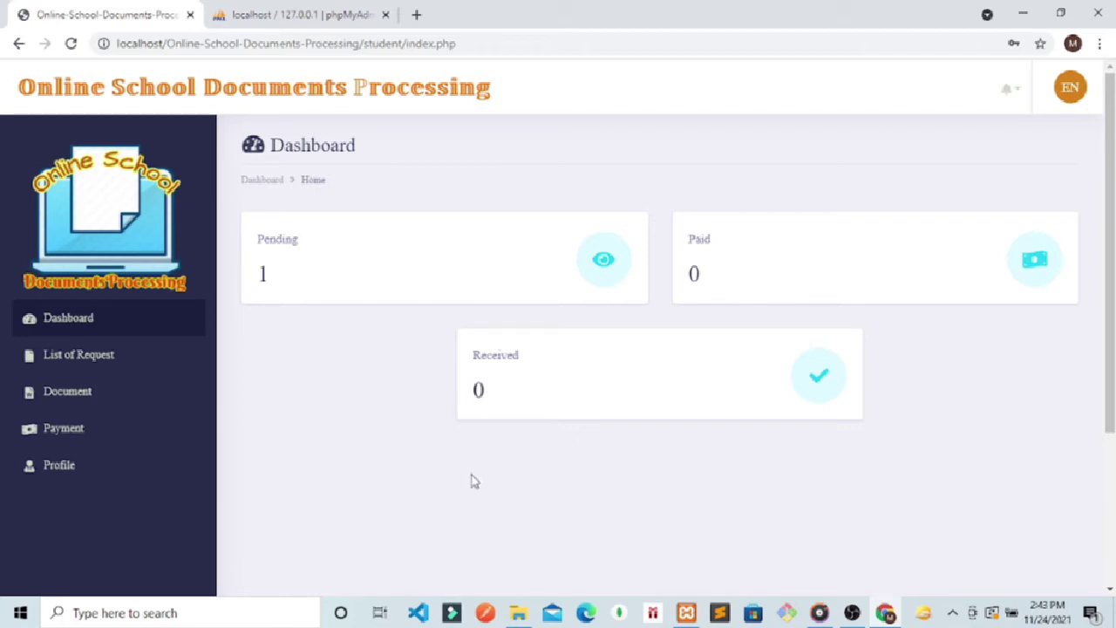
Step: Replace the student's password with a new one on the Profile page and save the changes
click(69, 466)
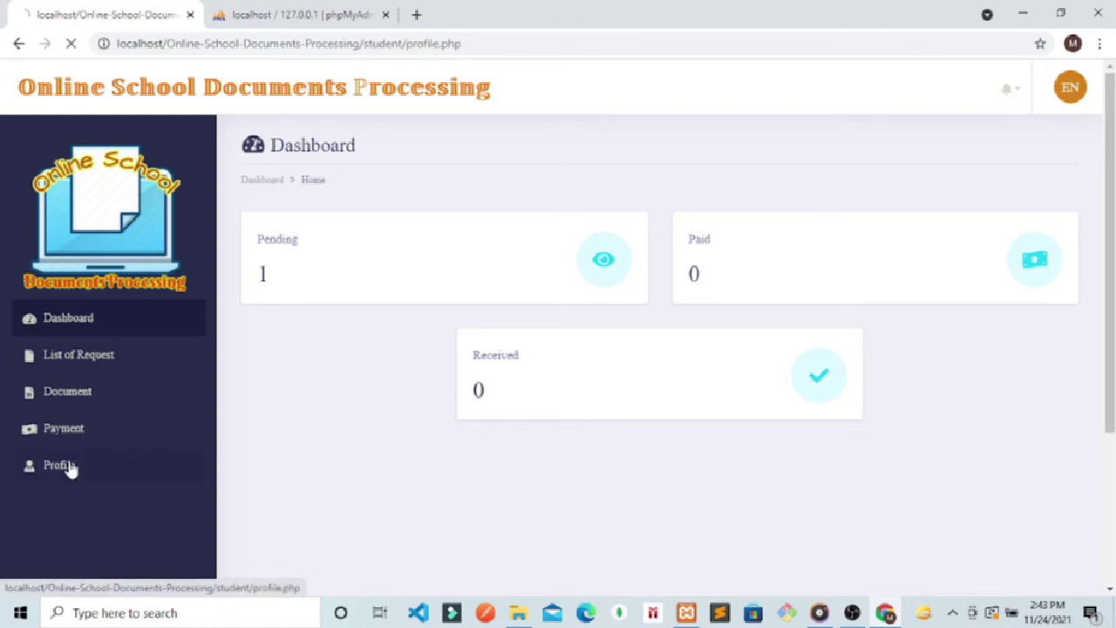
scroll(1112, 321, down, 3)
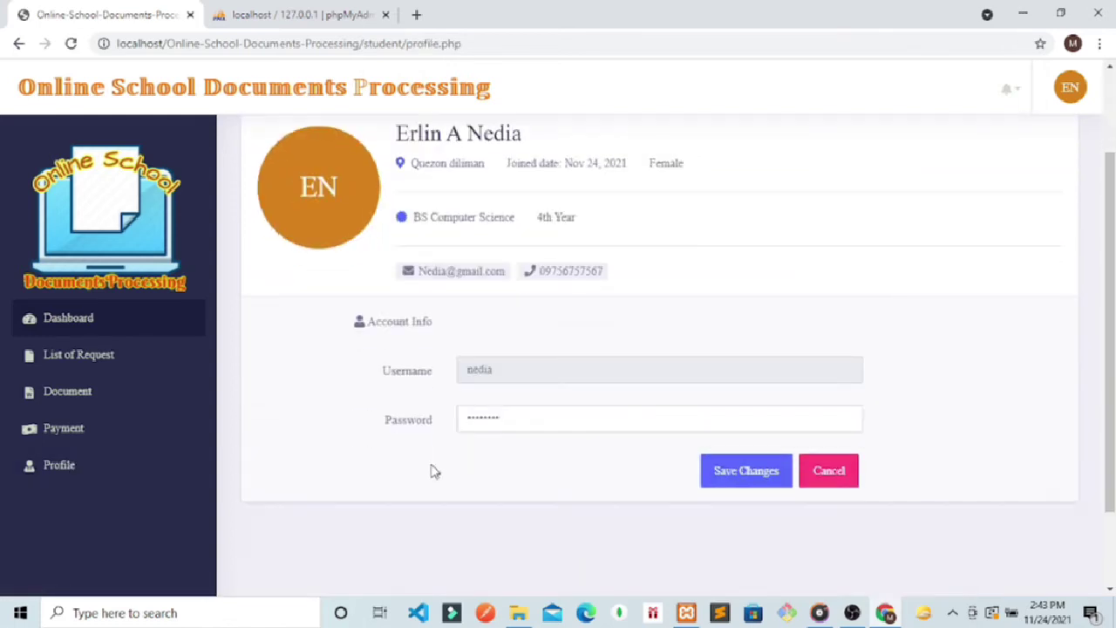
drag(588, 412, 462, 418)
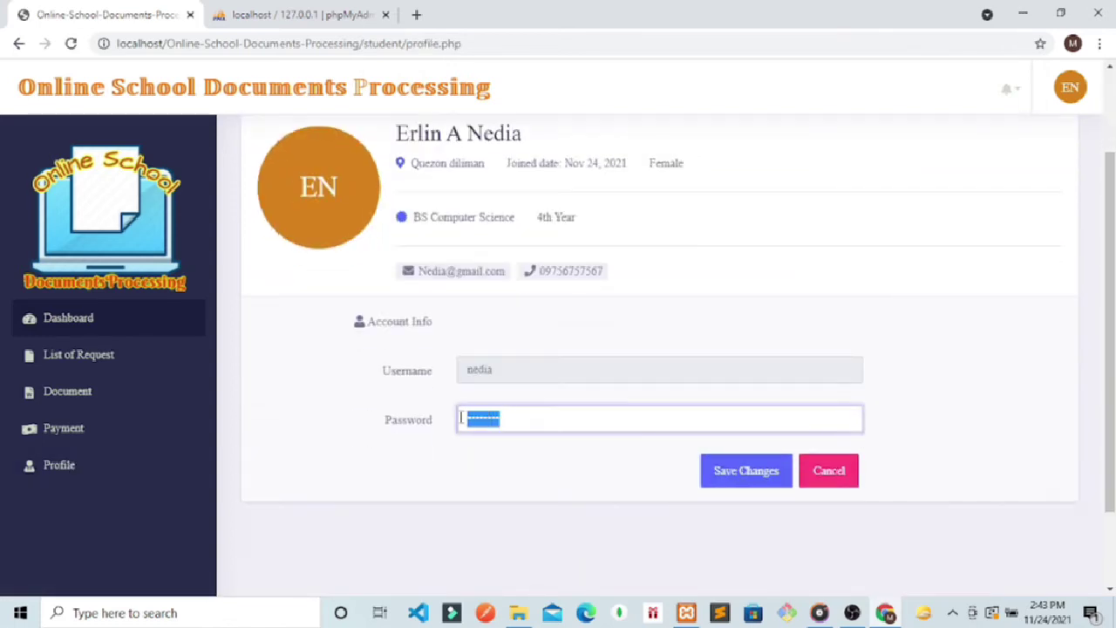
text(nedia)
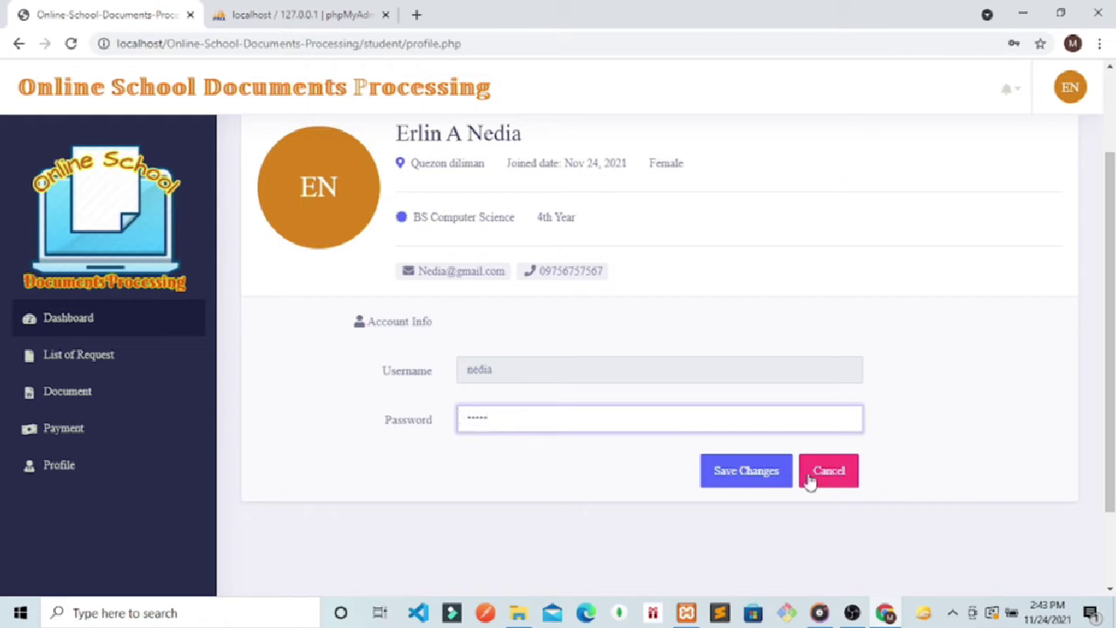
click(785, 479)
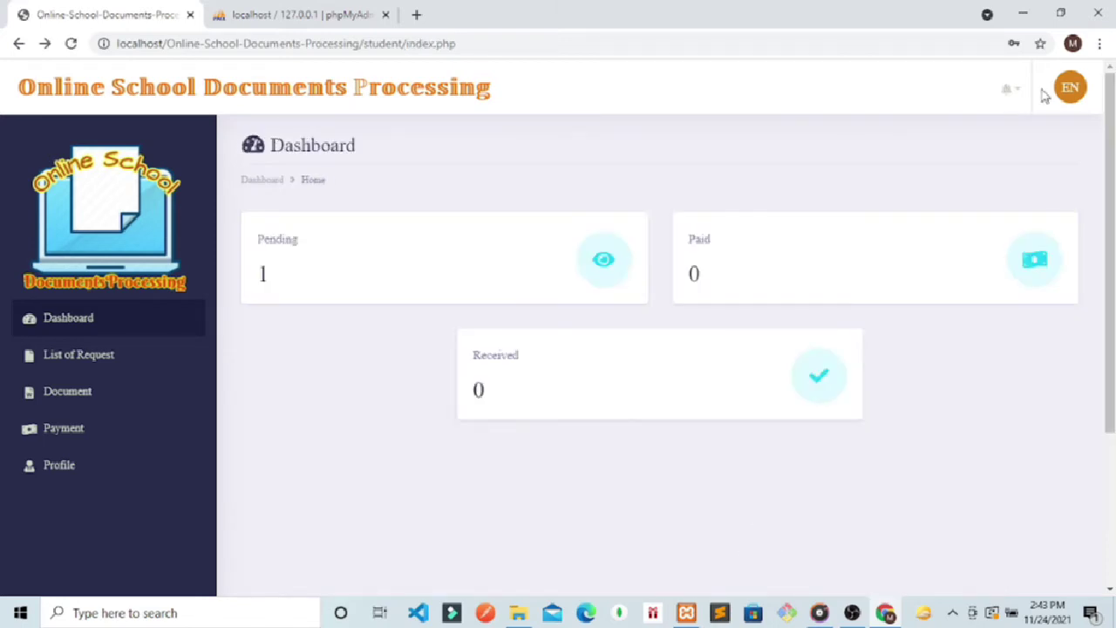
Step: Log out of the student account from the avatar menu
click(1056, 101)
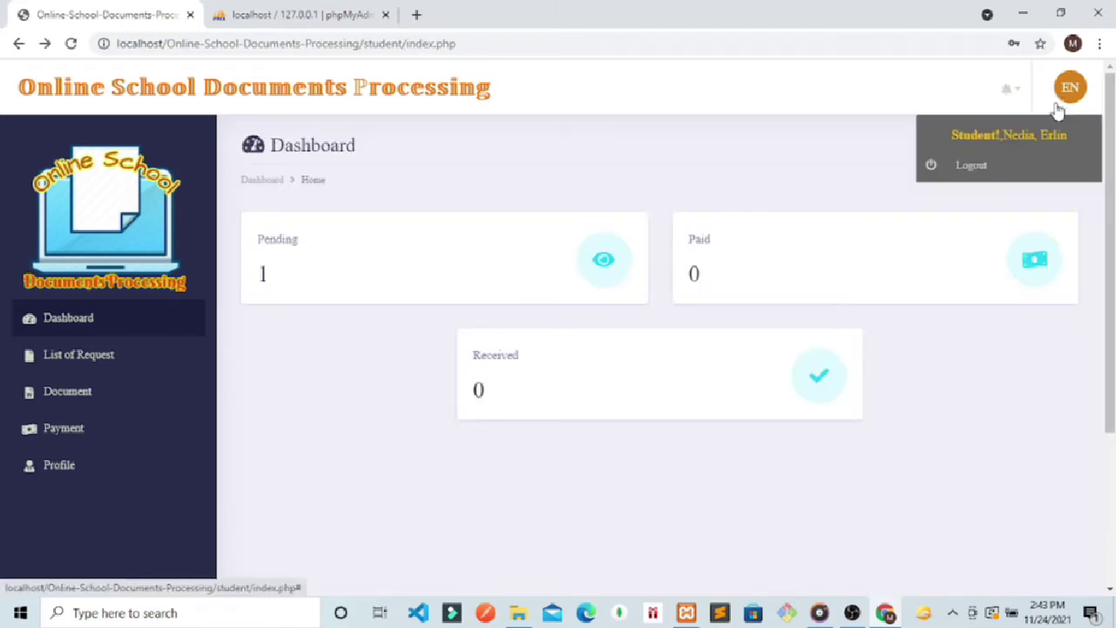
click(969, 166)
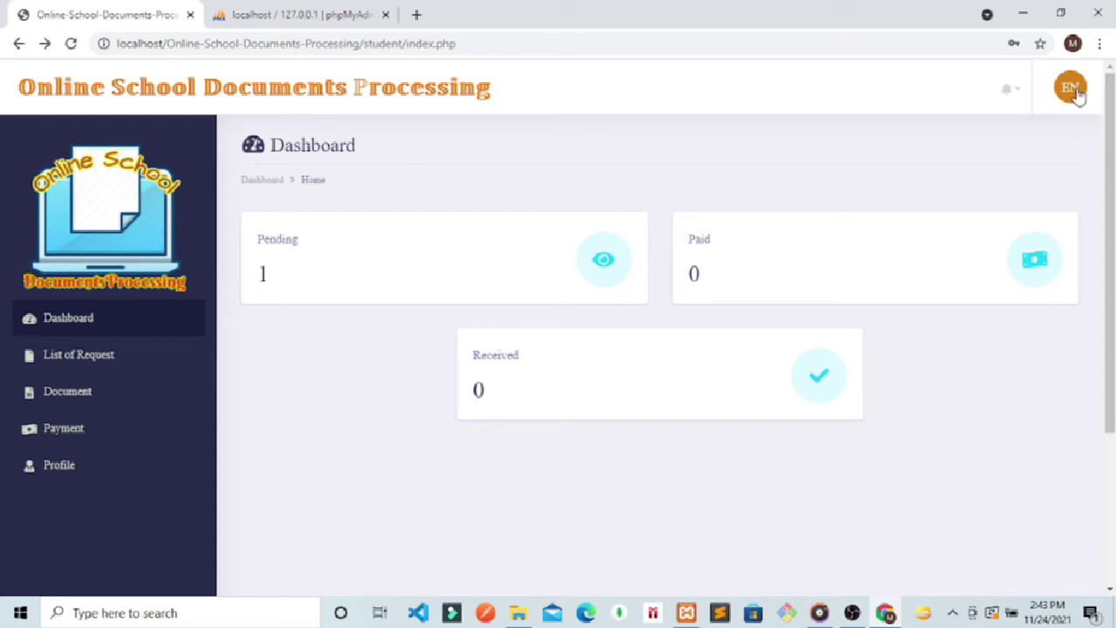
drag(1078, 90, 1058, 105)
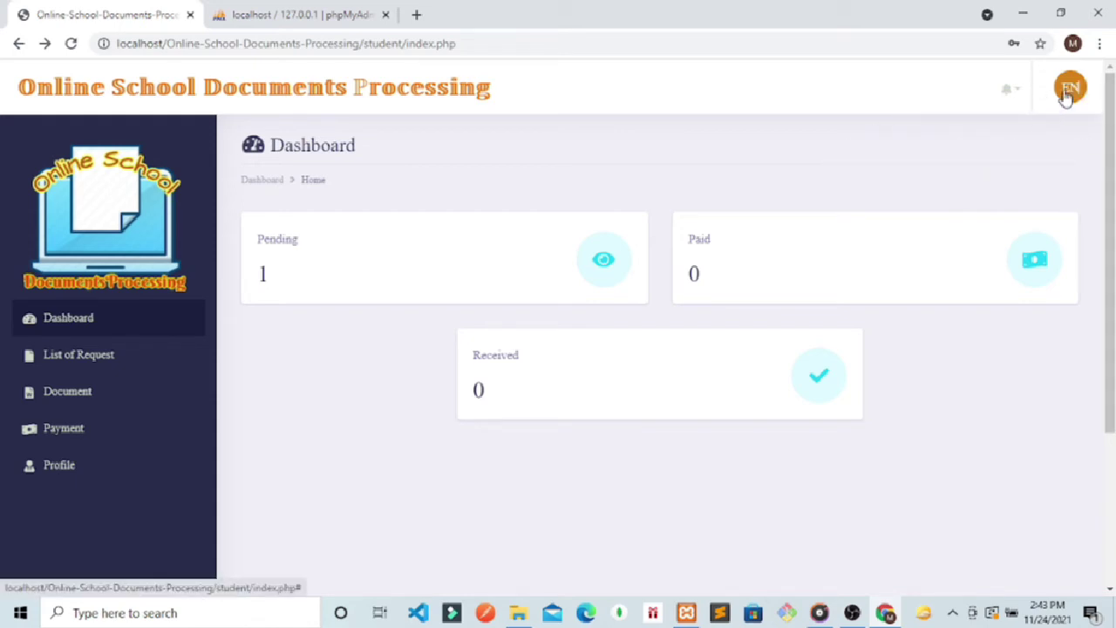
click(1066, 89)
click(976, 177)
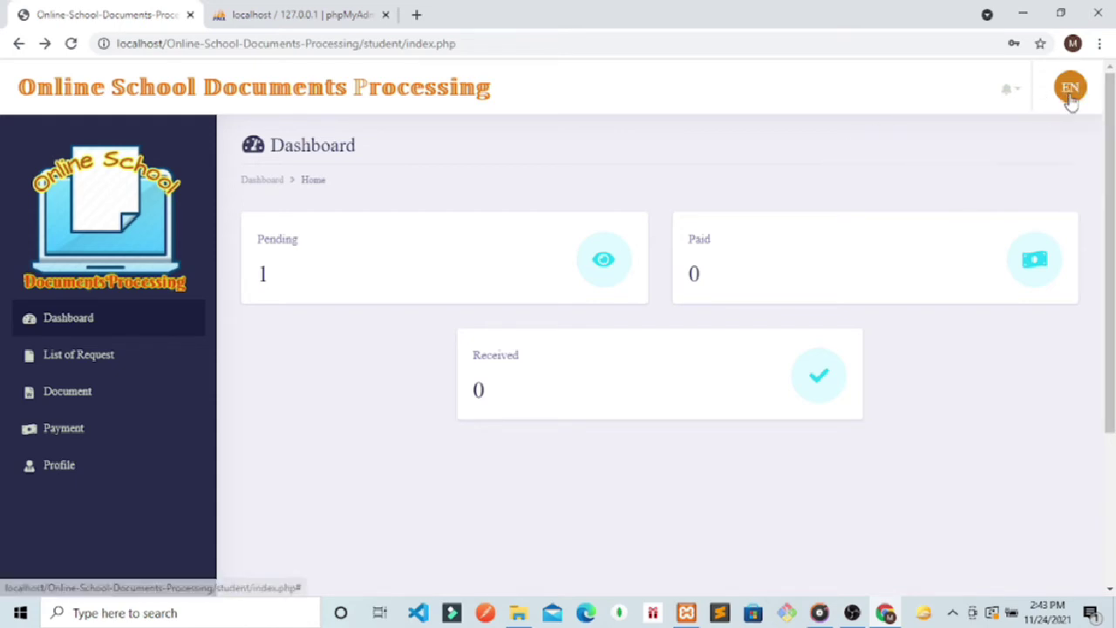
click(1071, 99)
click(972, 167)
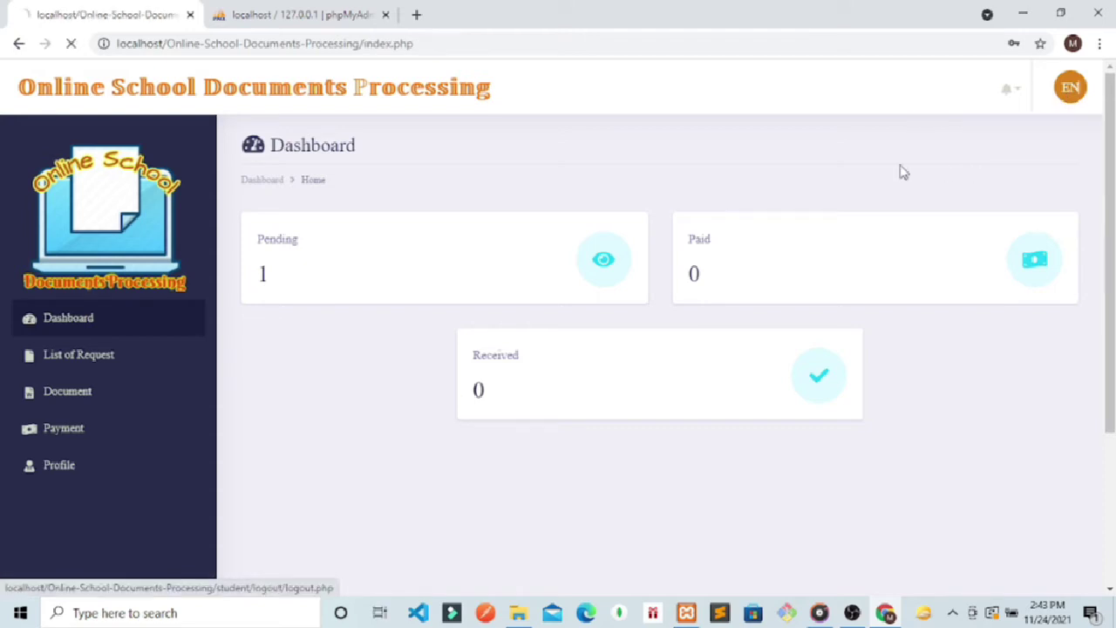
Step: Enter the student username and password with Show Password checked, and sign in
click(500, 352)
text(m)
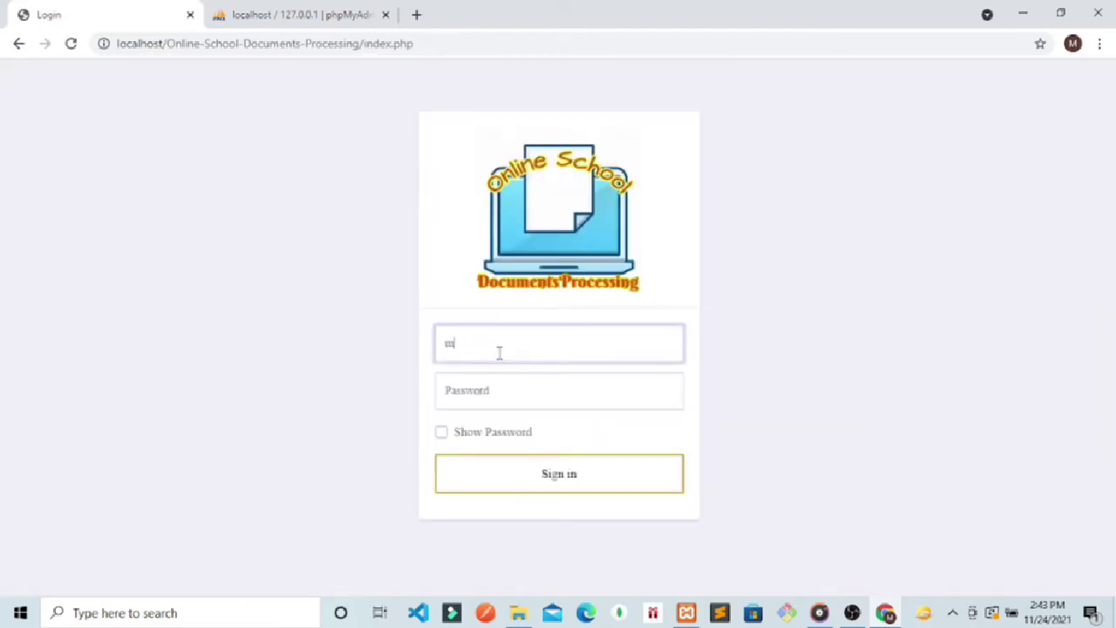
text(ne)
key(BackSpace)
key(BackSpace)
key(BackSpace)
text(ne)
click(487, 385)
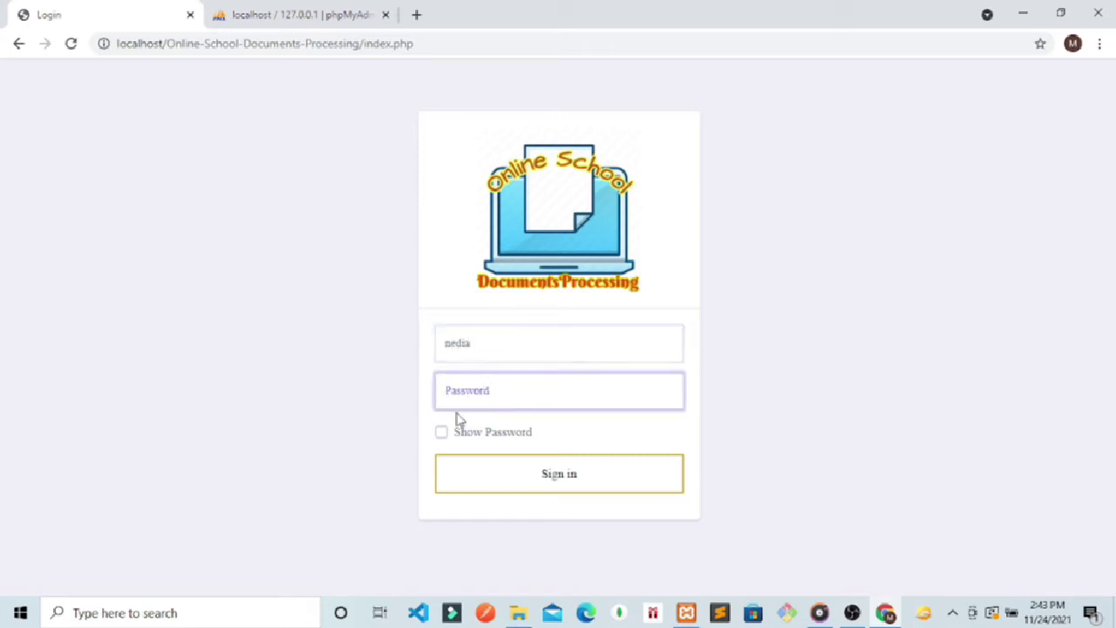
click(444, 432)
click(476, 406)
text(nedia123)
click(511, 480)
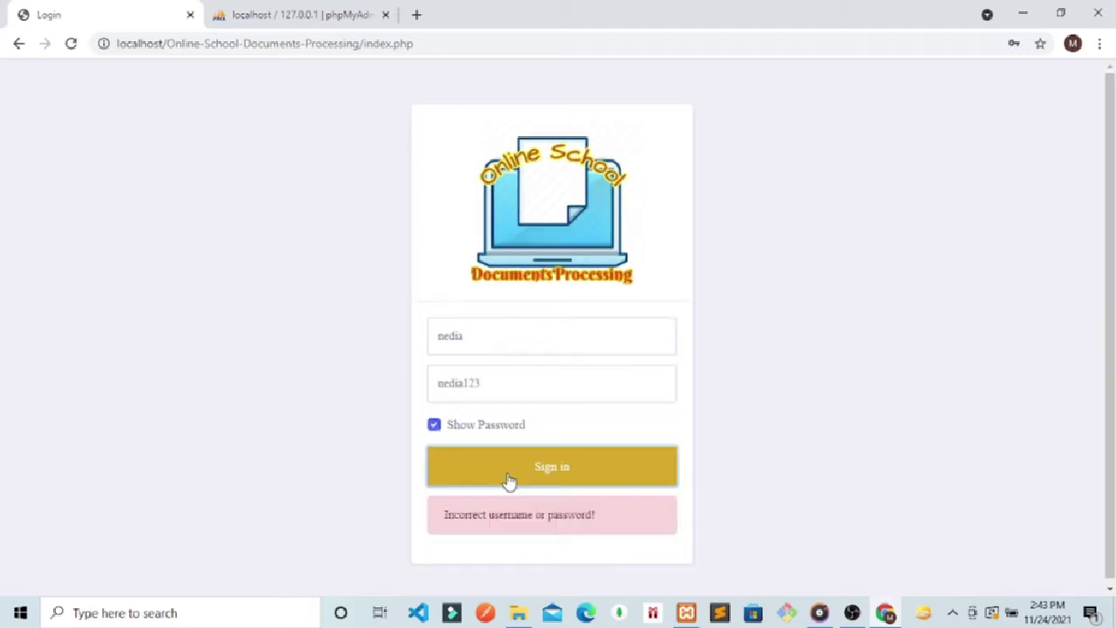
Step: Retype the corrected password, sign in again, and decline Chrome's breach and save-password prompts
double_click(497, 382)
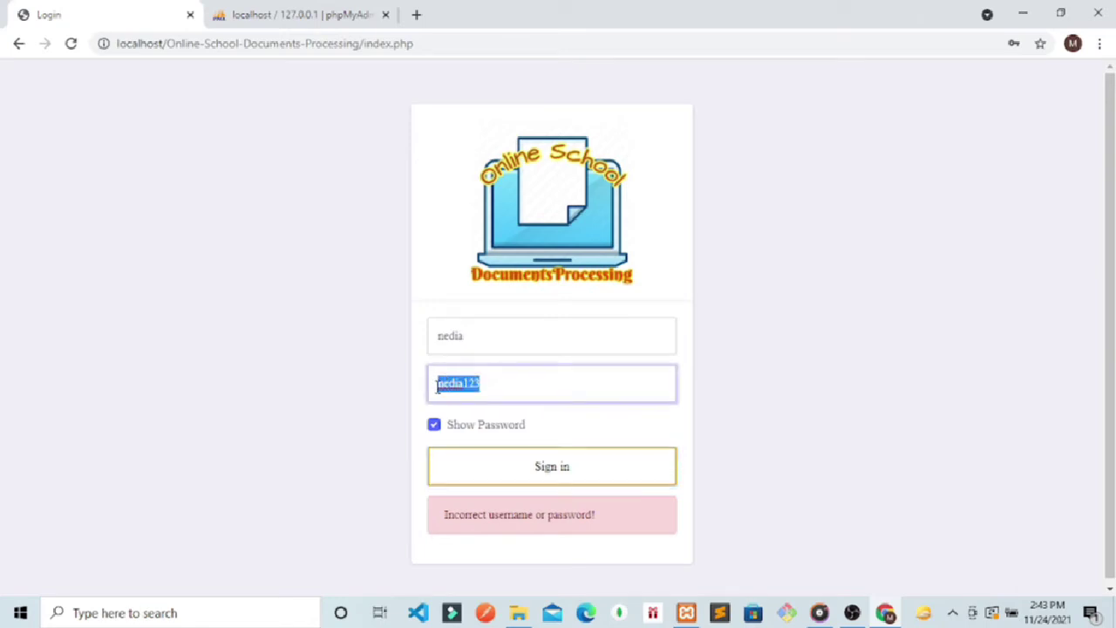
text(12345)
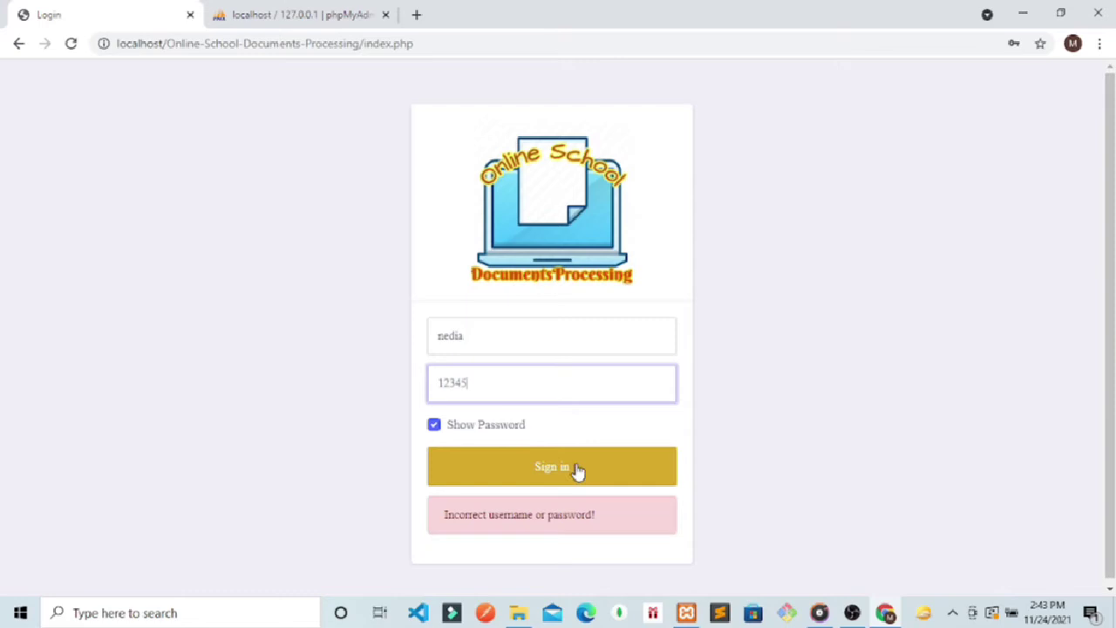
click(576, 469)
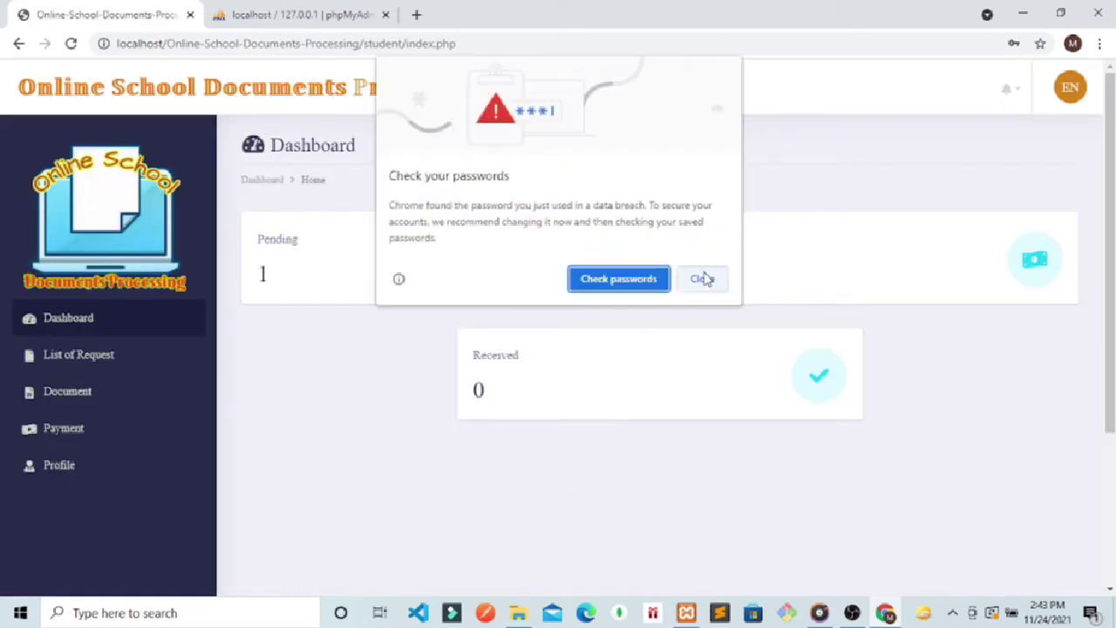
click(702, 278)
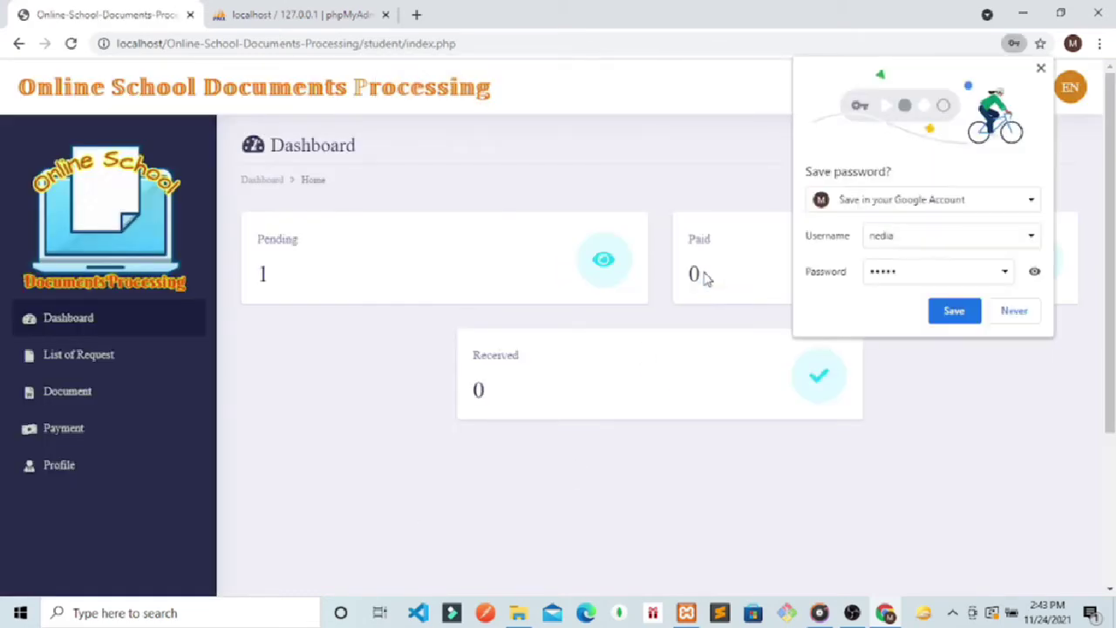
click(998, 311)
Step: Replace the old Sublime Text window with a fresh maximized one, dismissing the update prompt
click(713, 618)
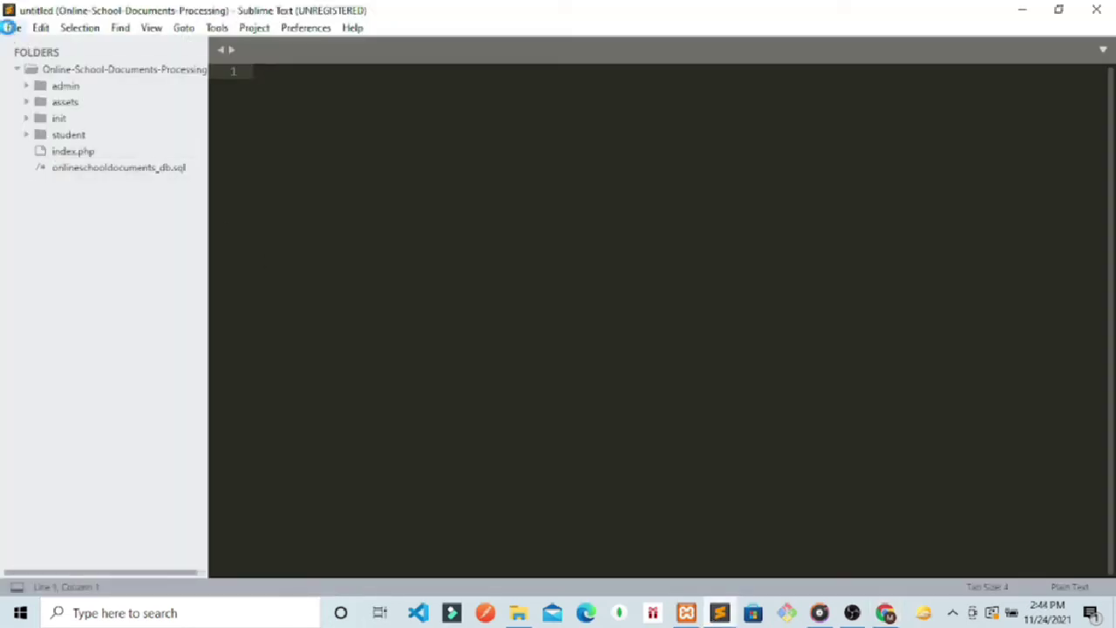
click(14, 28)
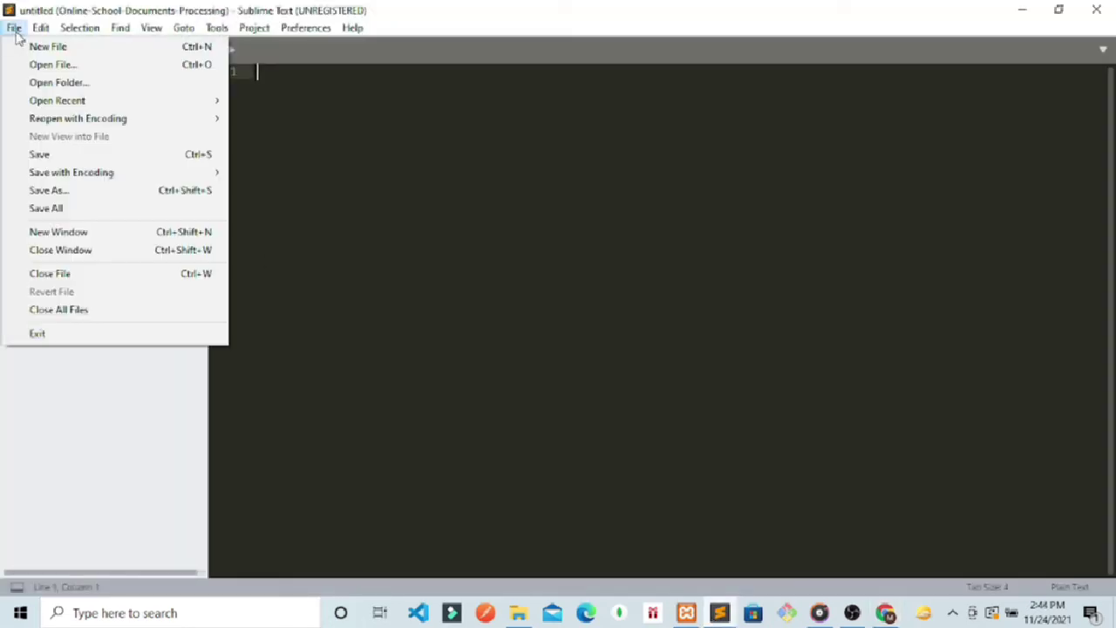
click(93, 231)
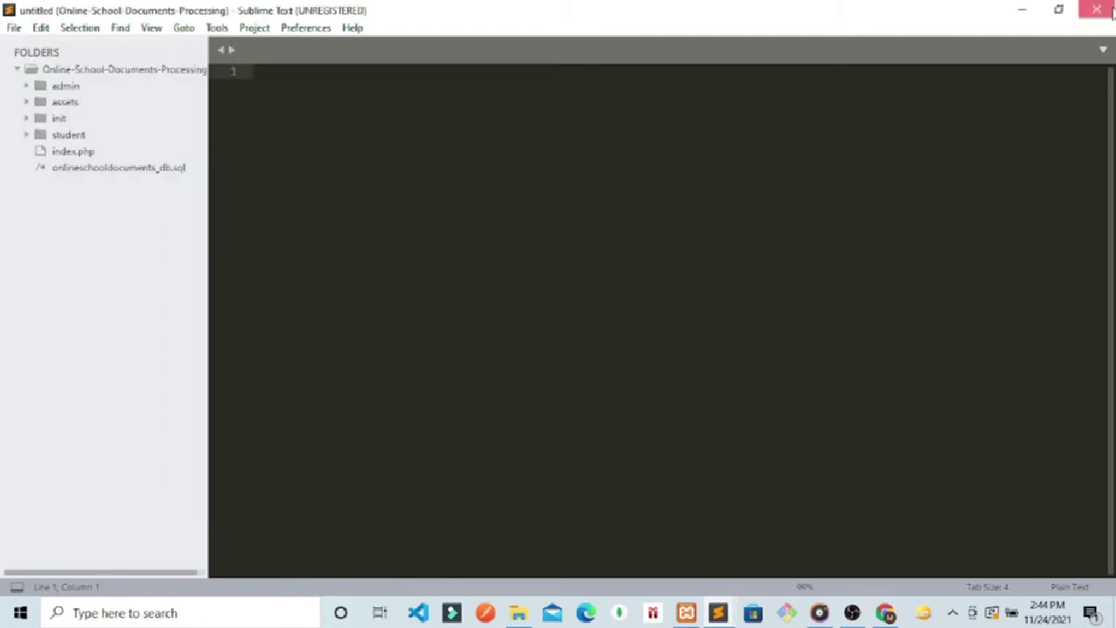
click(1110, 10)
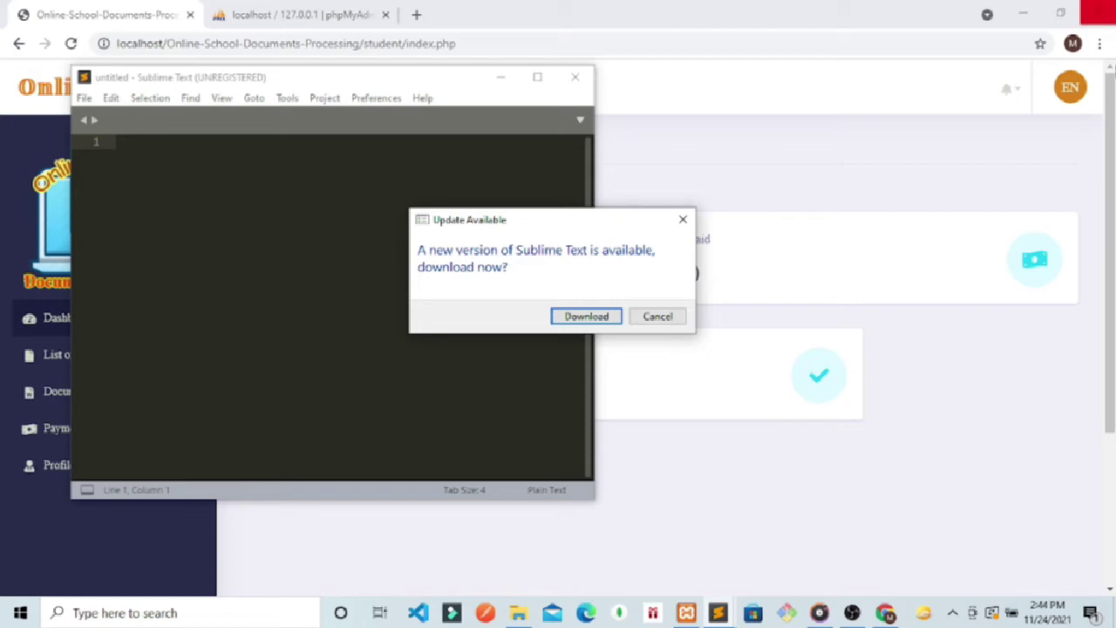
click(684, 221)
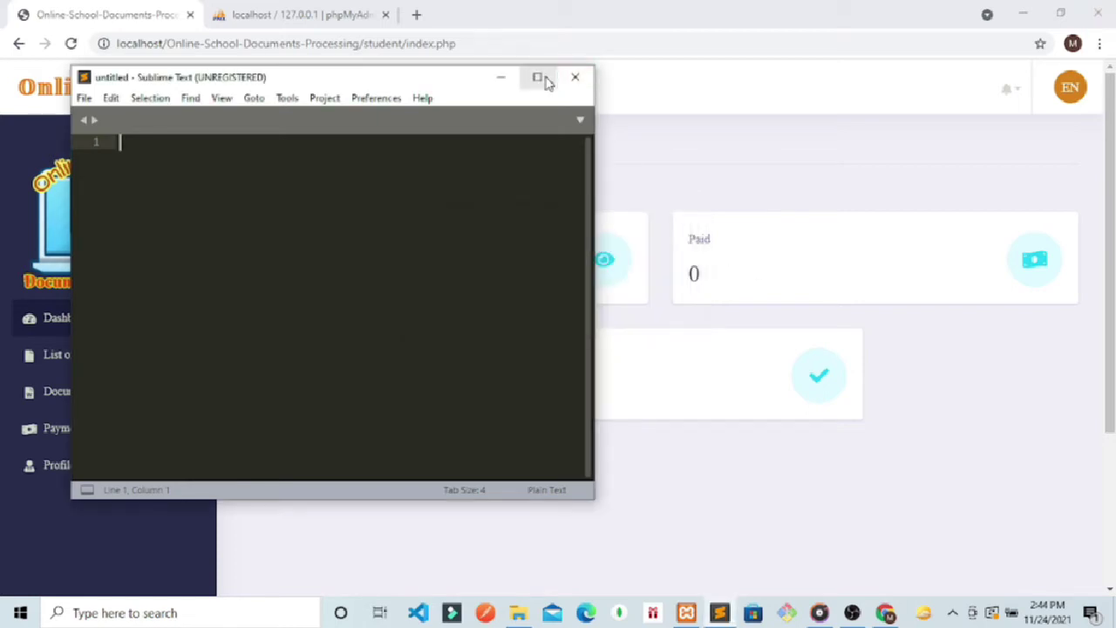
click(538, 77)
Step: Add the Online-School-Documents-Processing folder from htdocs to Sublime and open the root index.php
click(519, 614)
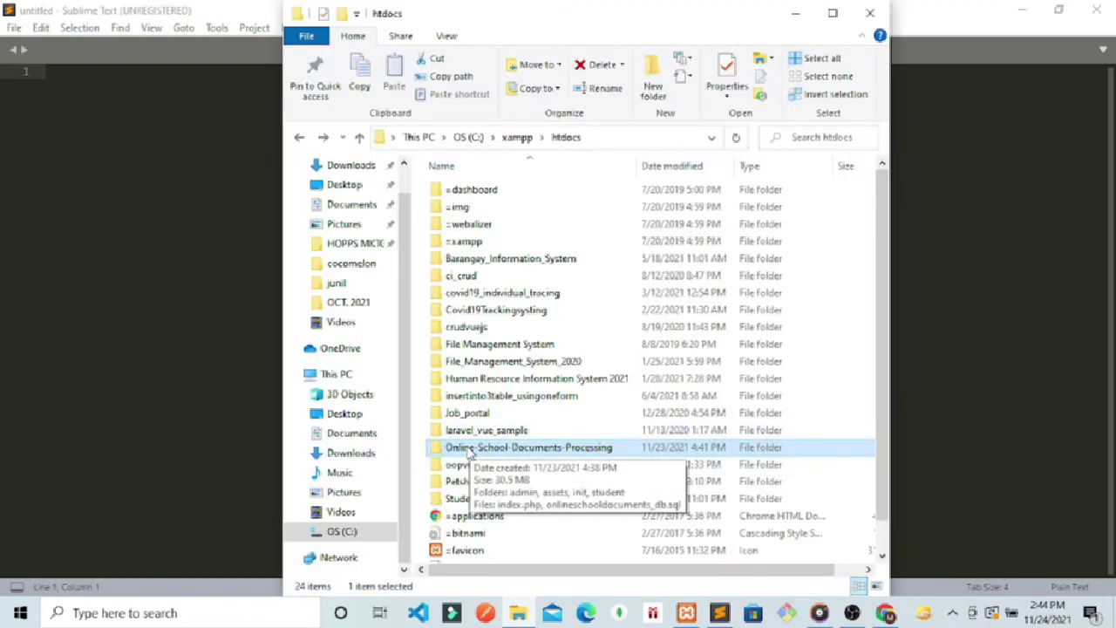
drag(398, 450, 174, 366)
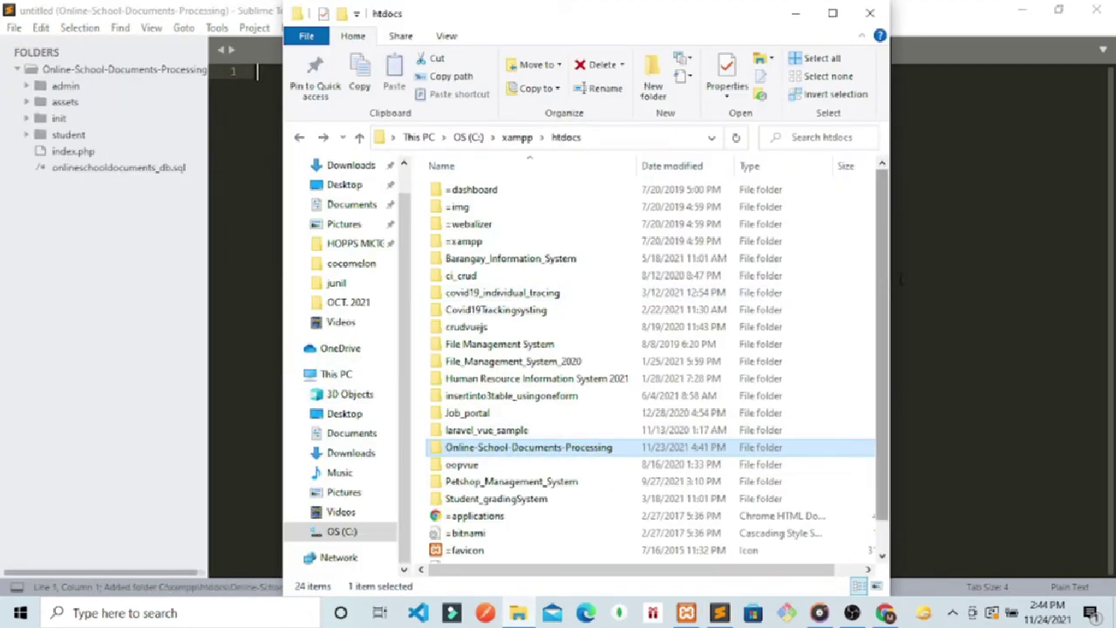
click(909, 279)
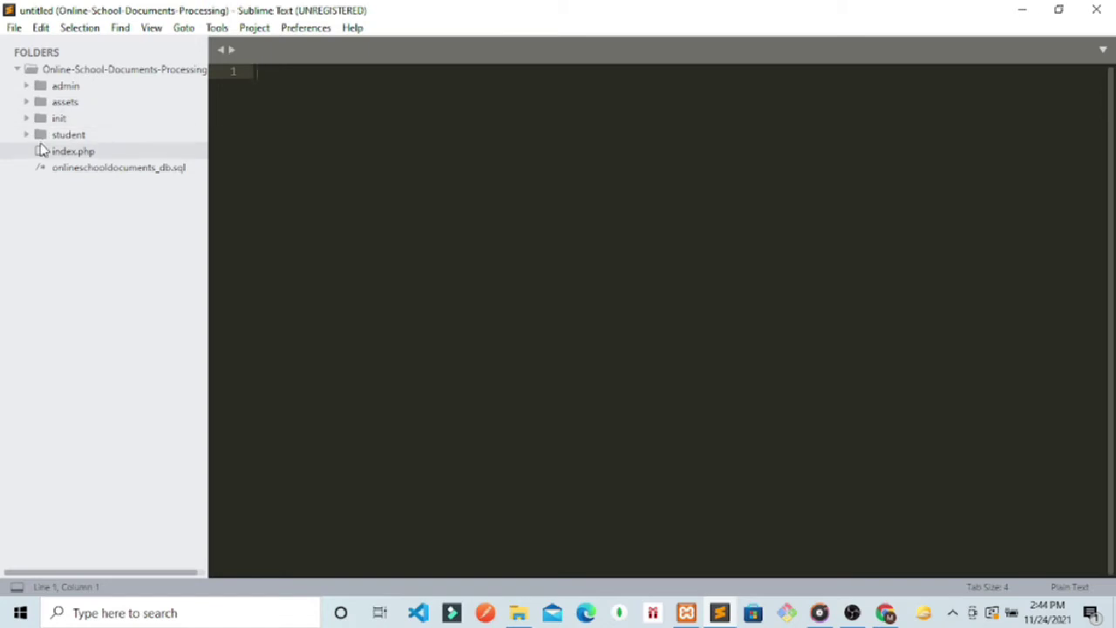
click(50, 139)
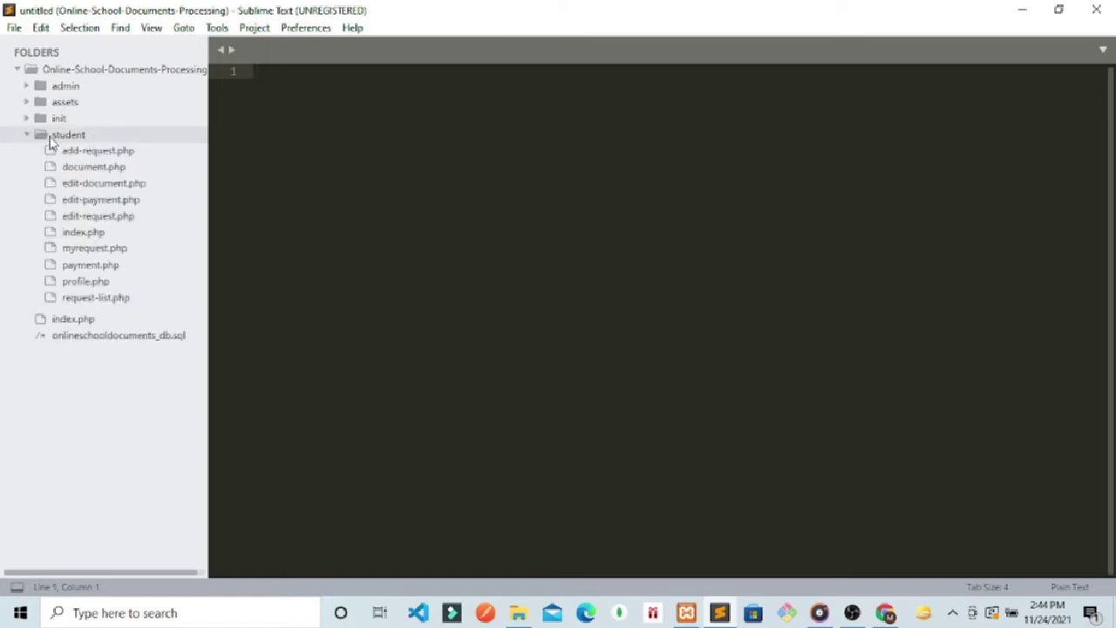
click(50, 140)
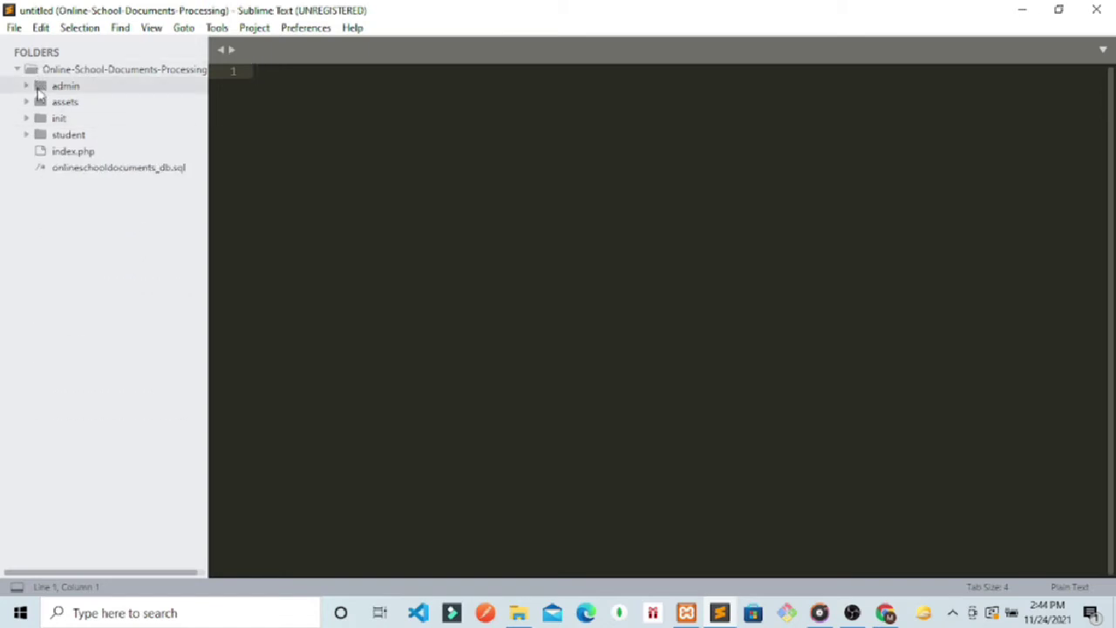
click(40, 87)
click(39, 87)
click(39, 87)
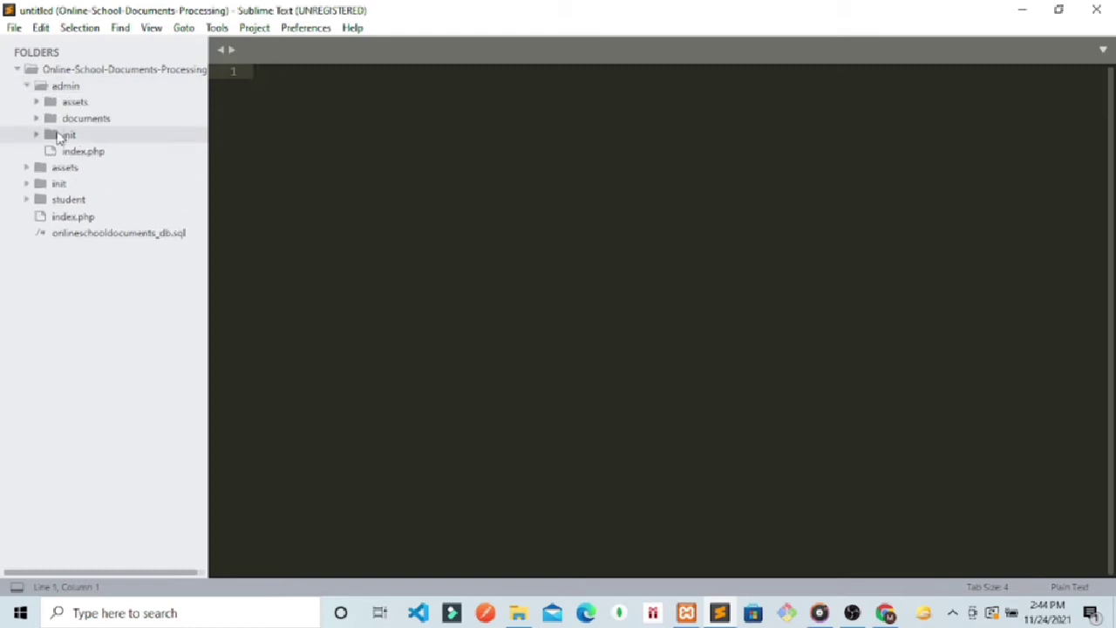
click(73, 218)
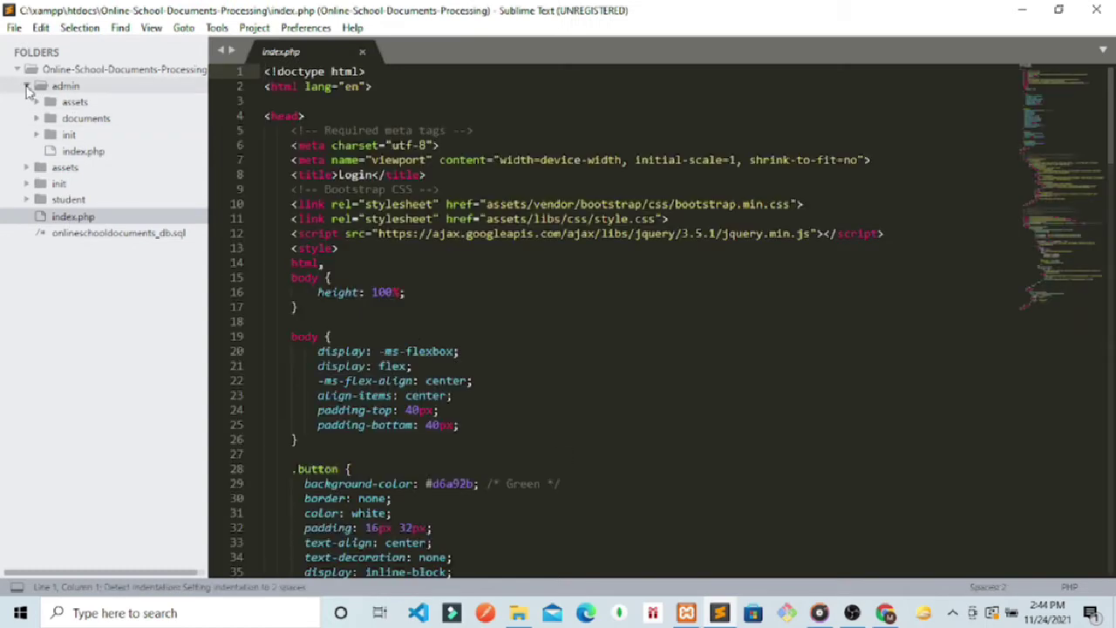
click(26, 86)
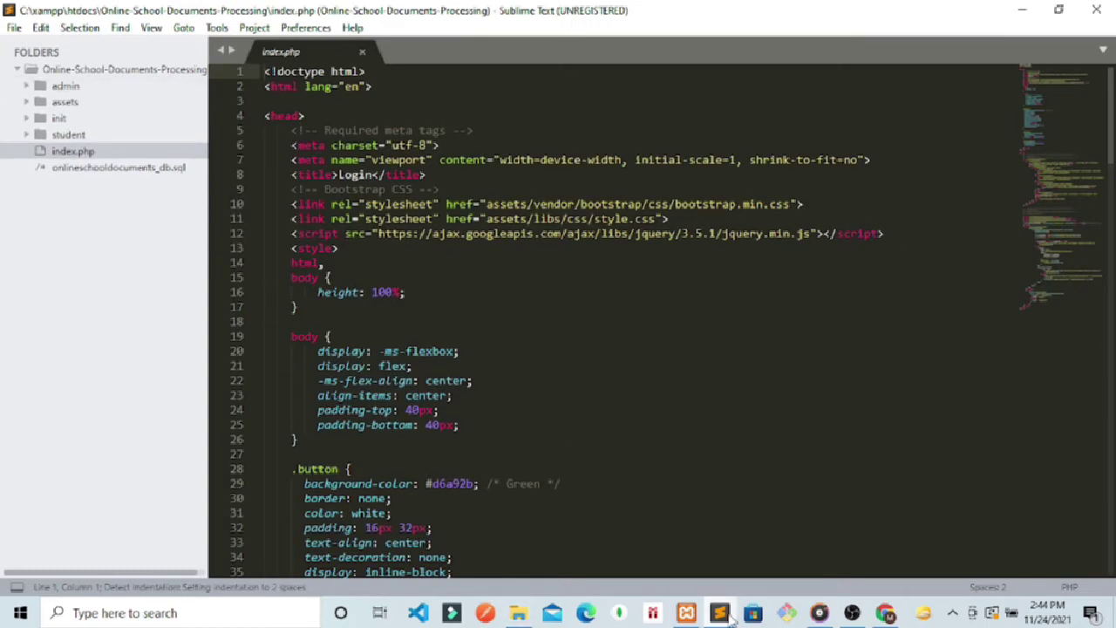
Step: Log out of the student account from Chrome's EN avatar menu, then return to Sublime Text
click(889, 614)
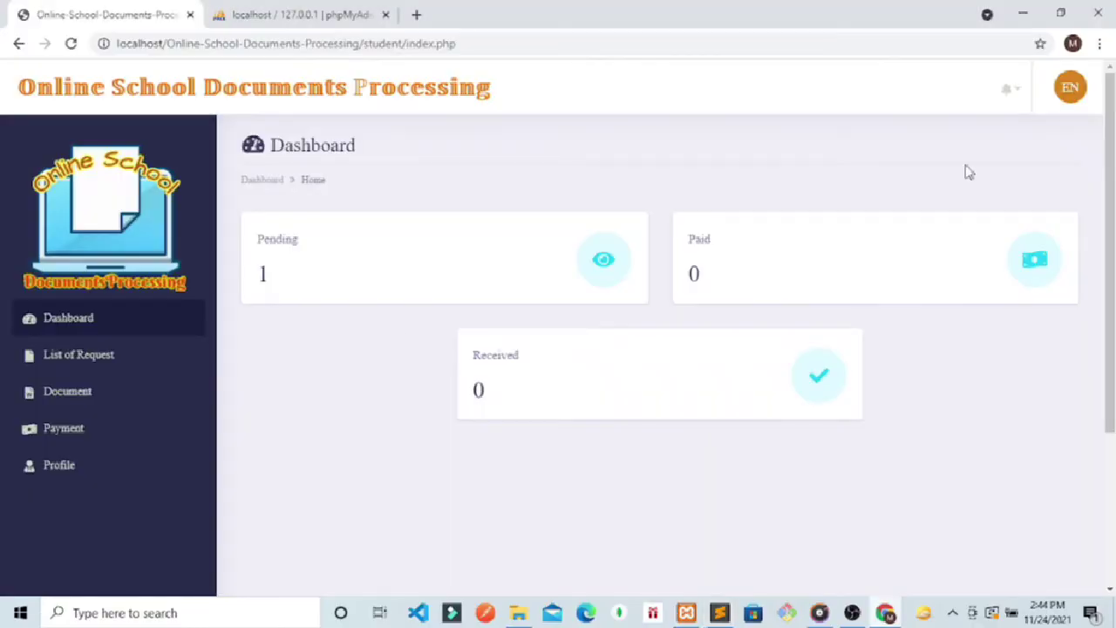
click(1070, 91)
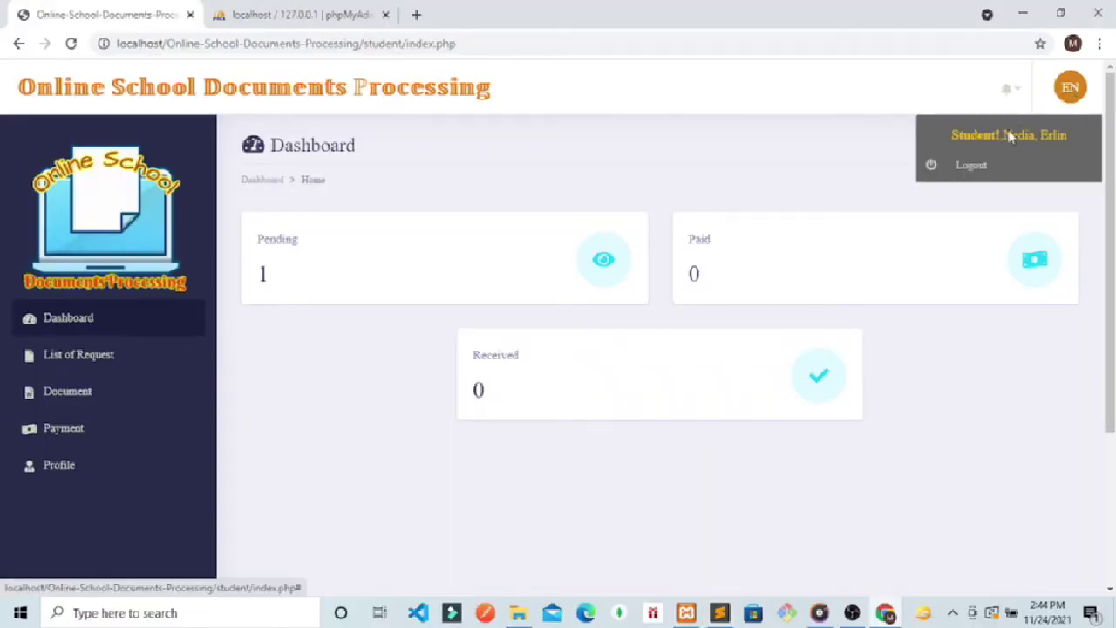
click(973, 166)
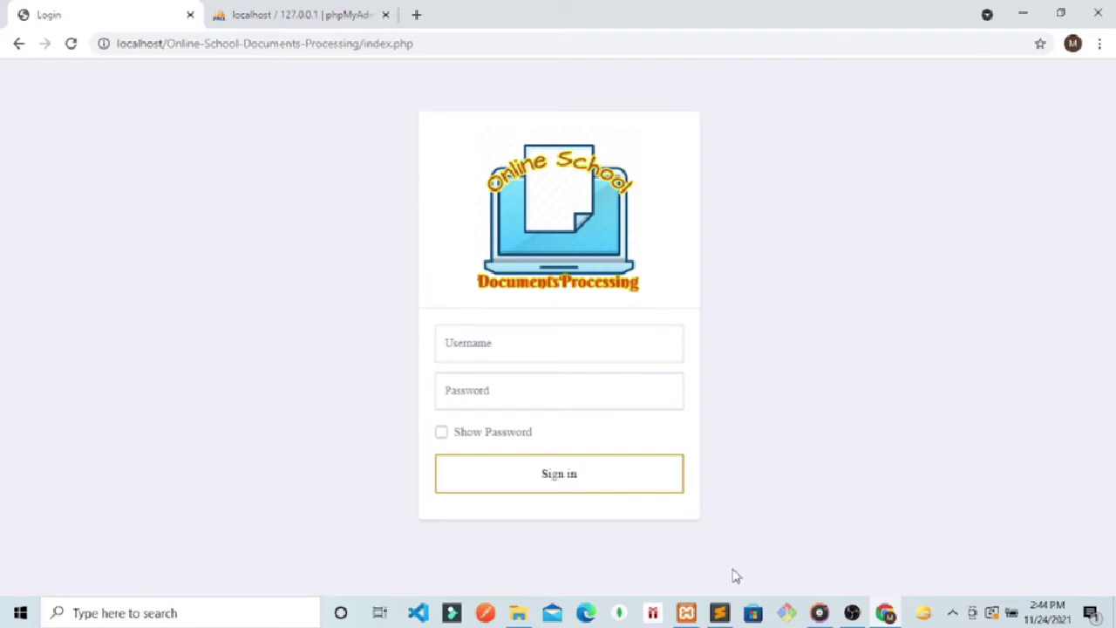
click(719, 613)
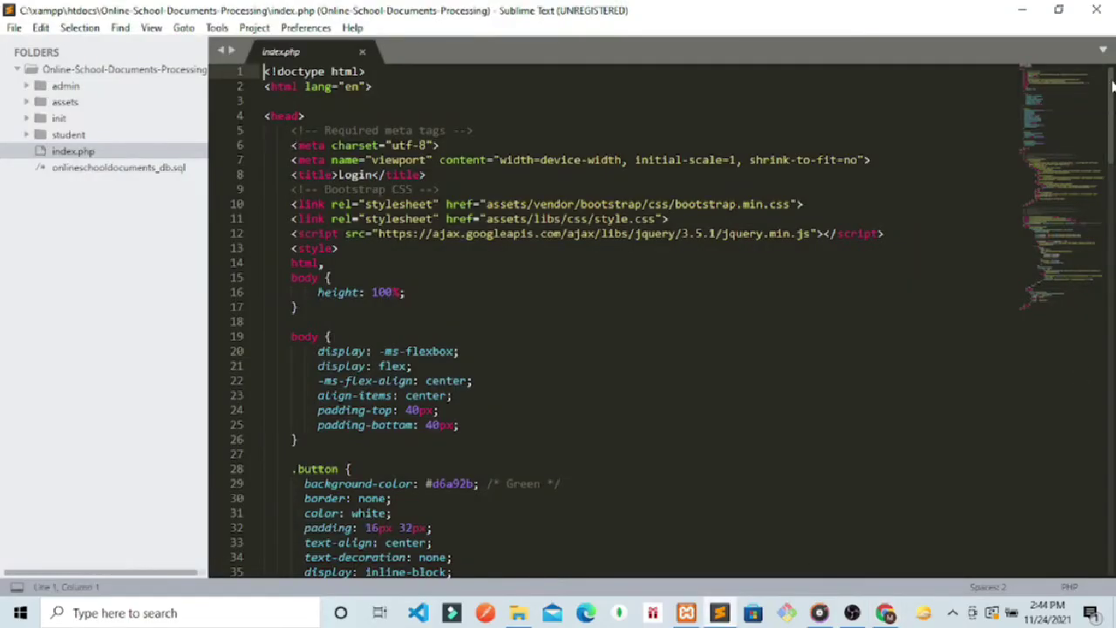
Step: Comment out the right-click-blocking script on lines 92–94, save index.php, and reload Chrome
drag(1111, 85, 1110, 307)
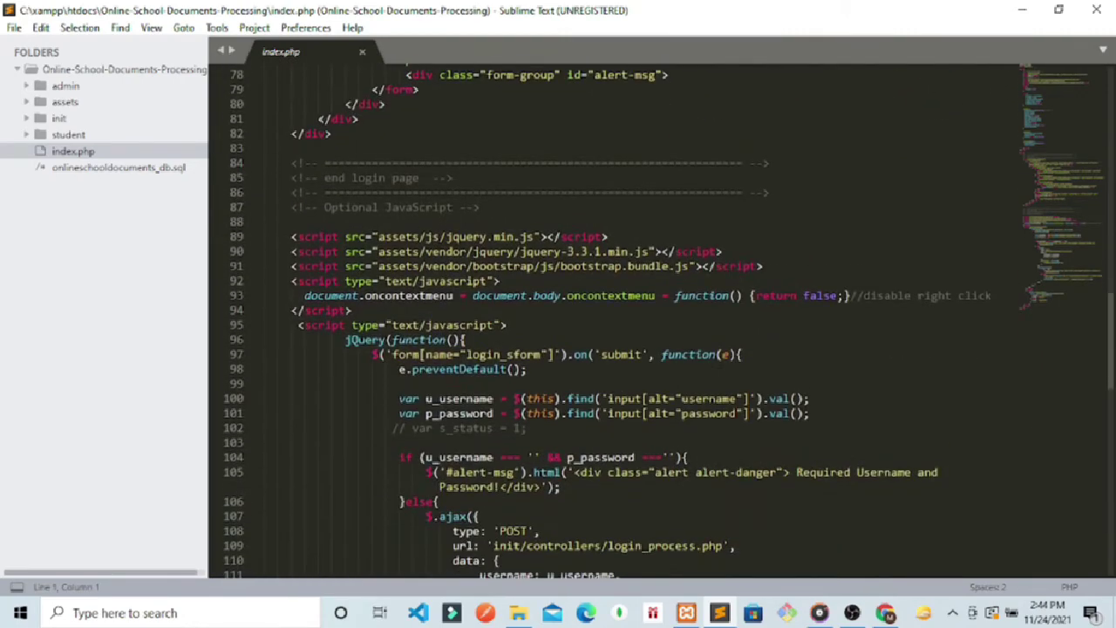
click(375, 311)
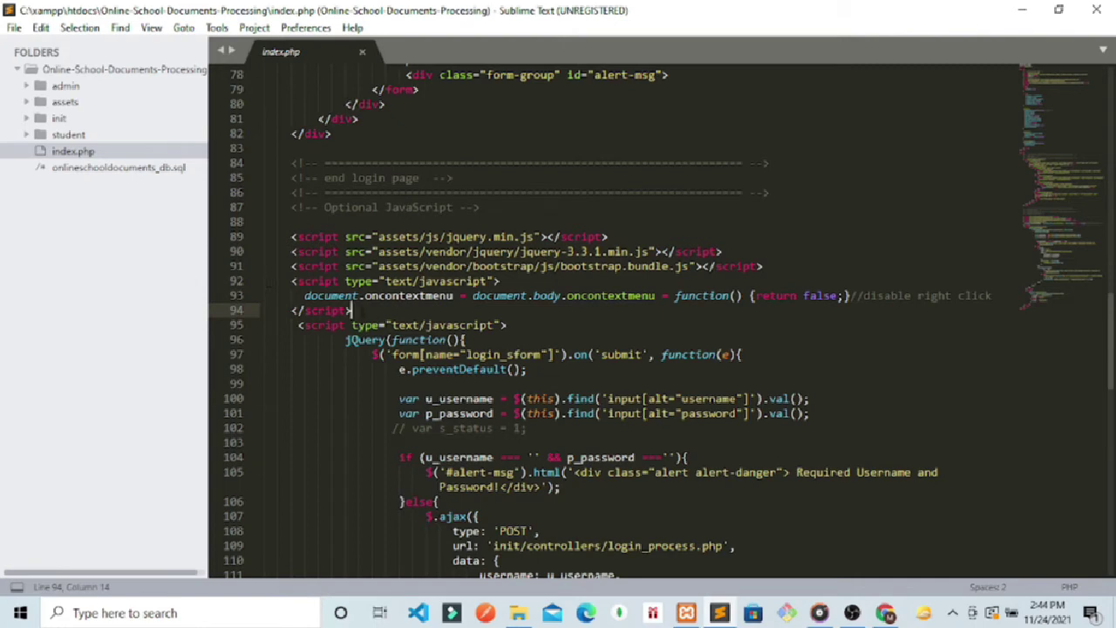
drag(351, 310, 282, 293)
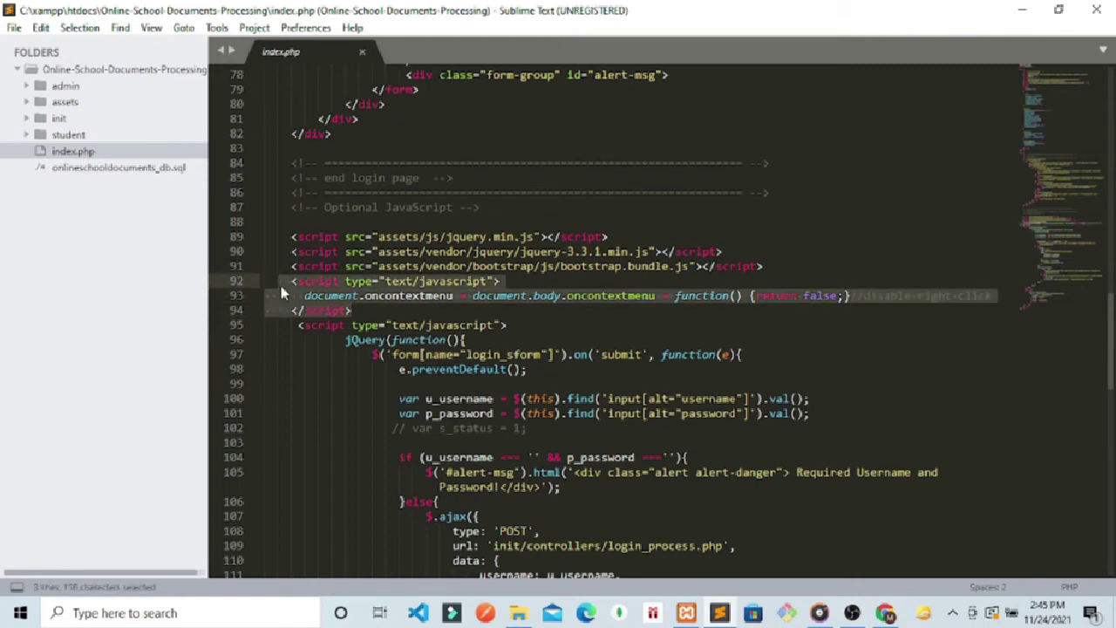
key(ctrl+slash)
key(ctrl+s)
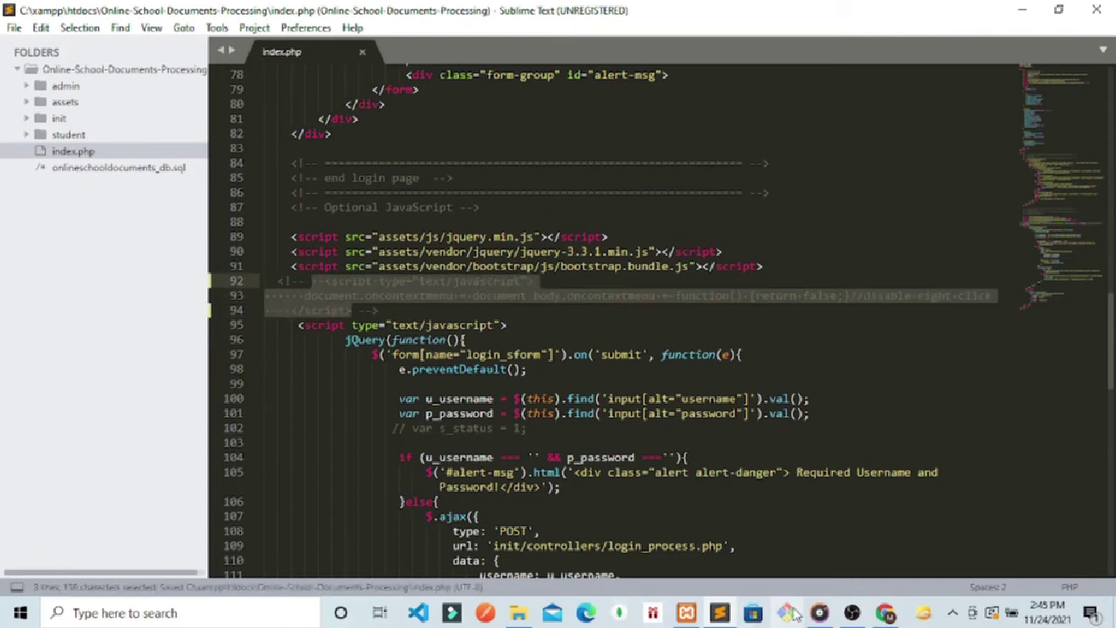
click(883, 614)
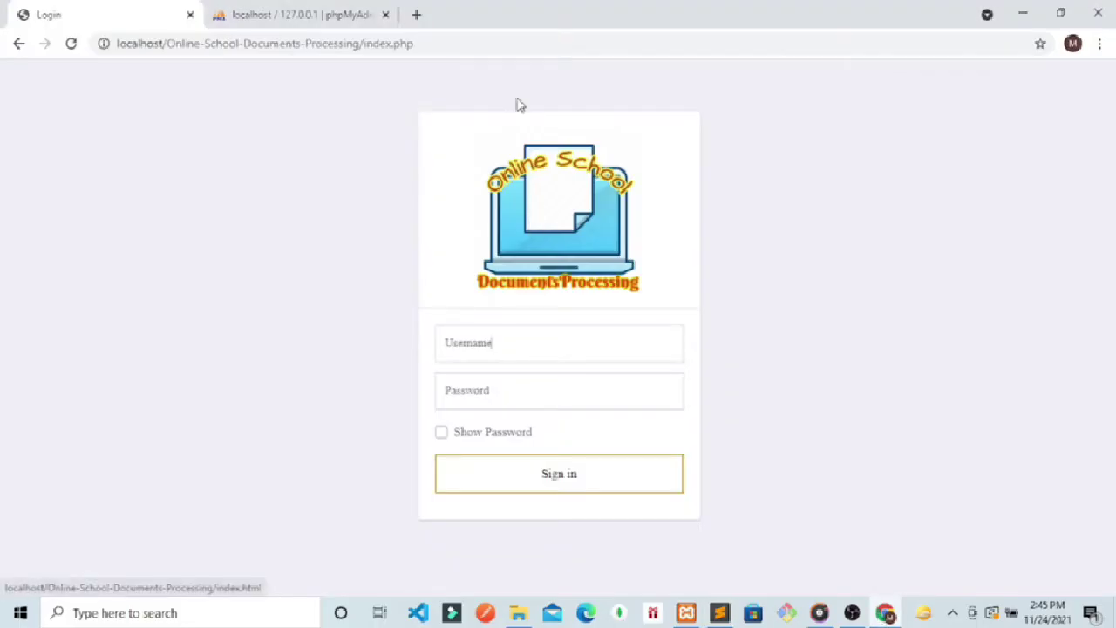
key(Return)
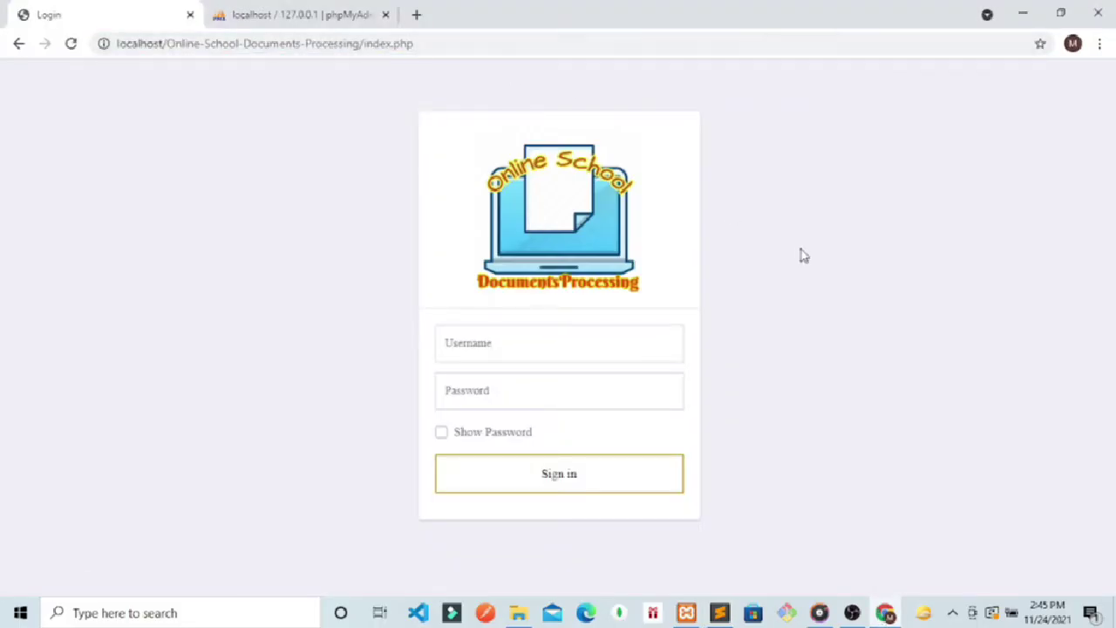
Step: Confirm right-click works by viewing the login page source, highlight the ajax url/data lines, close it
right_click(881, 302)
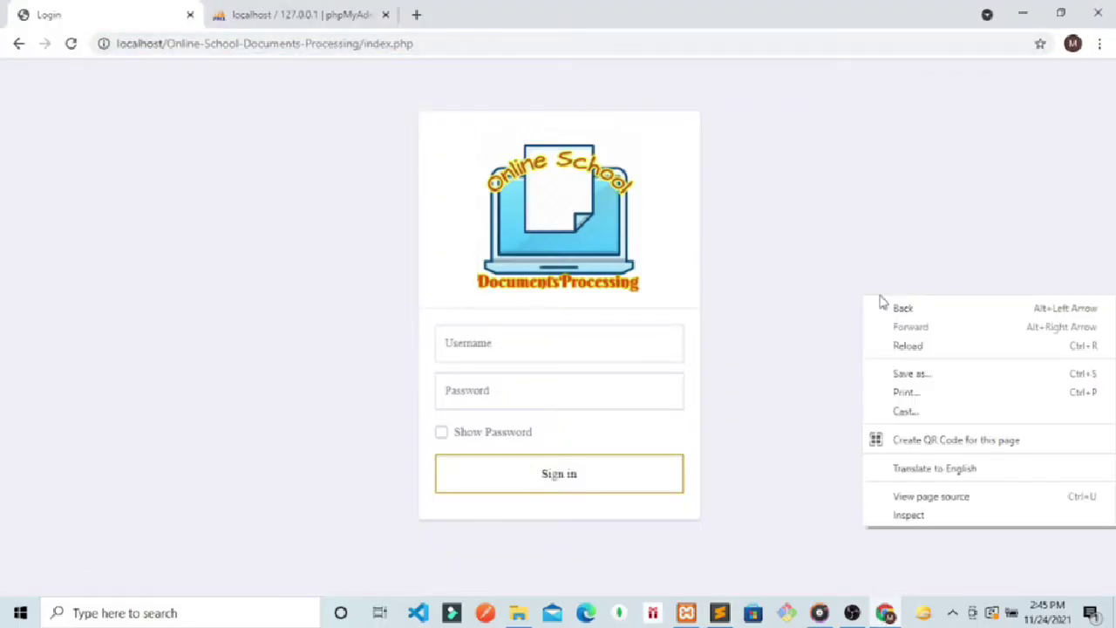
click(907, 496)
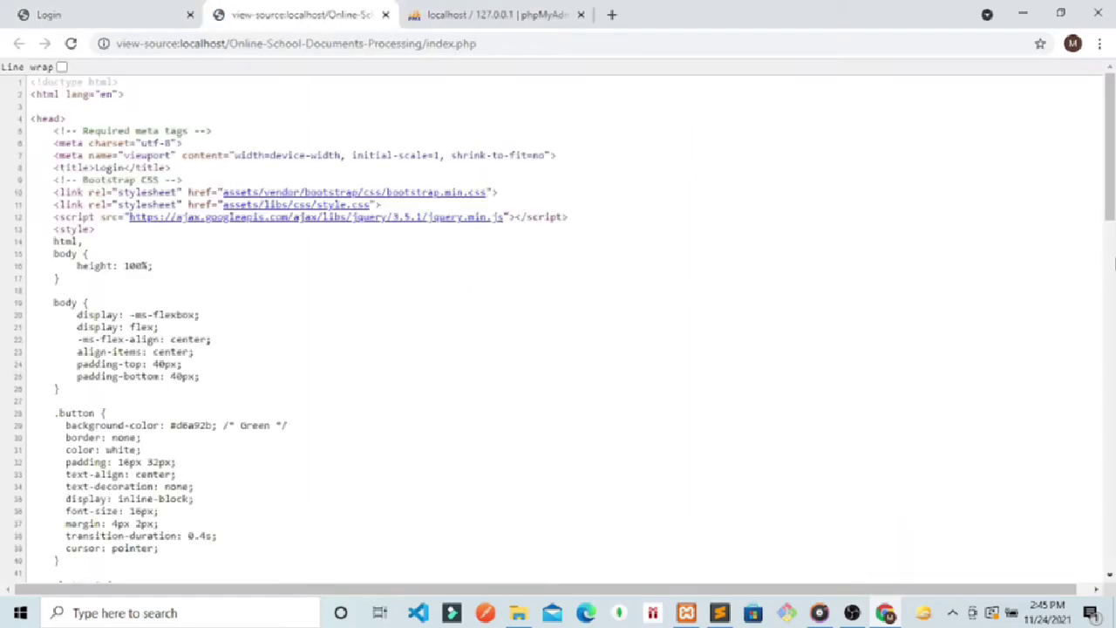
drag(1109, 174, 1110, 488)
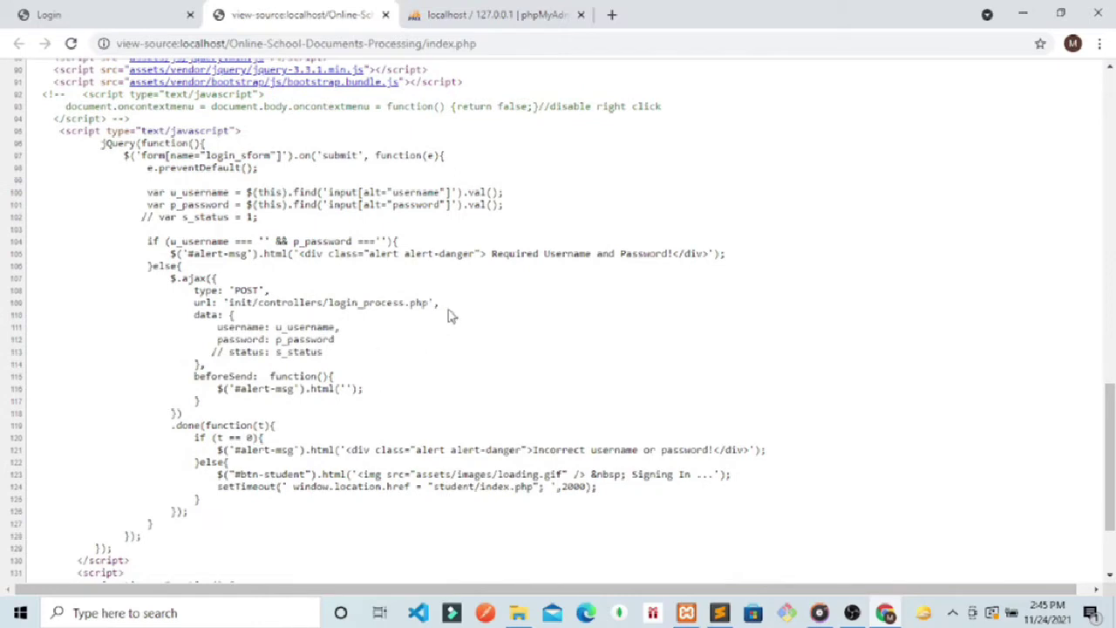
drag(450, 313, 138, 291)
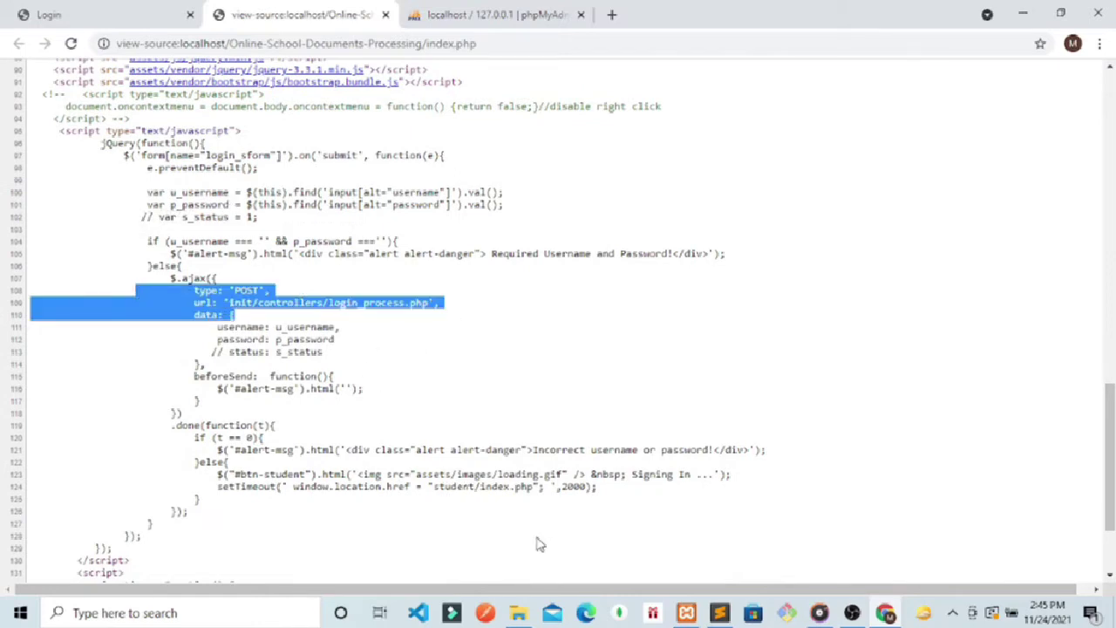
click(385, 15)
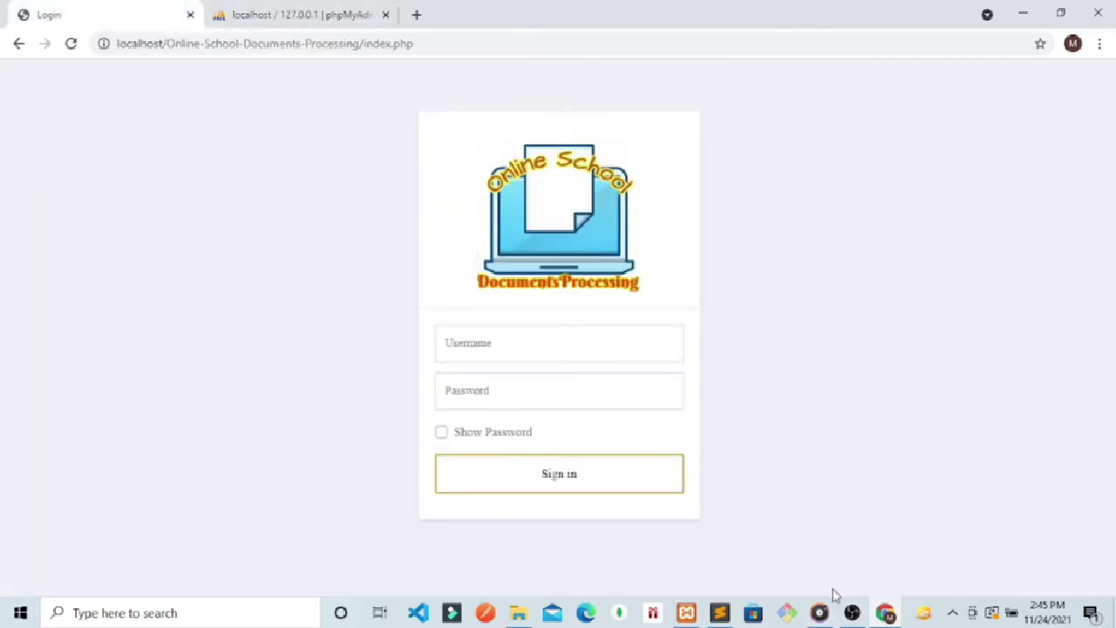
Step: Uncomment lines 92–94 of index.php, save, and reload the login page in Chrome
click(720, 614)
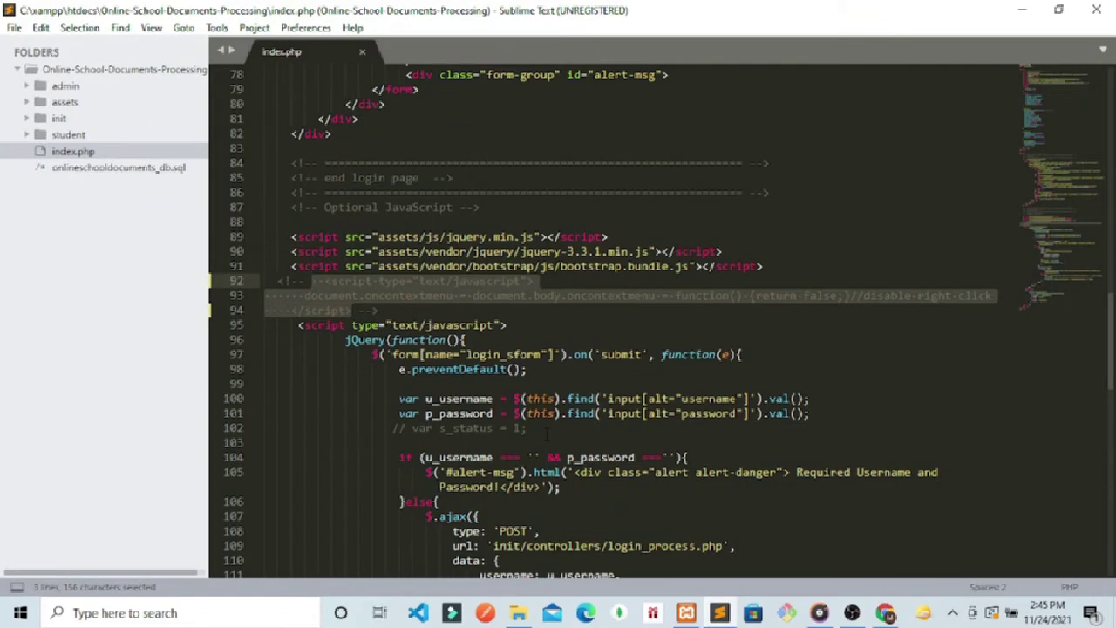
key(ctrl+slash)
key(ctrl+s)
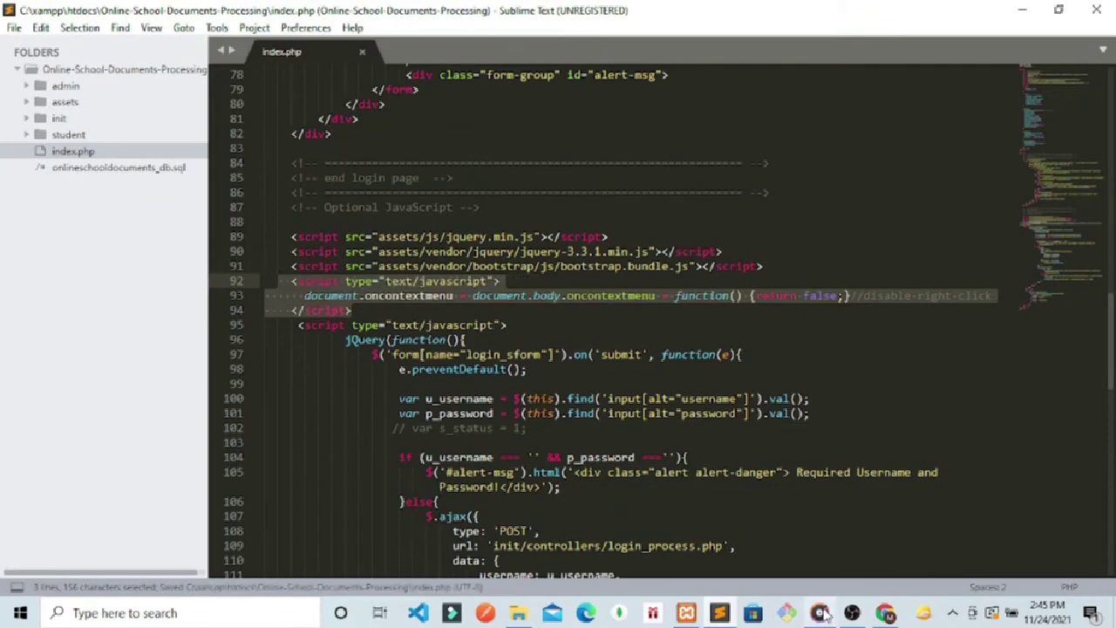
click(885, 613)
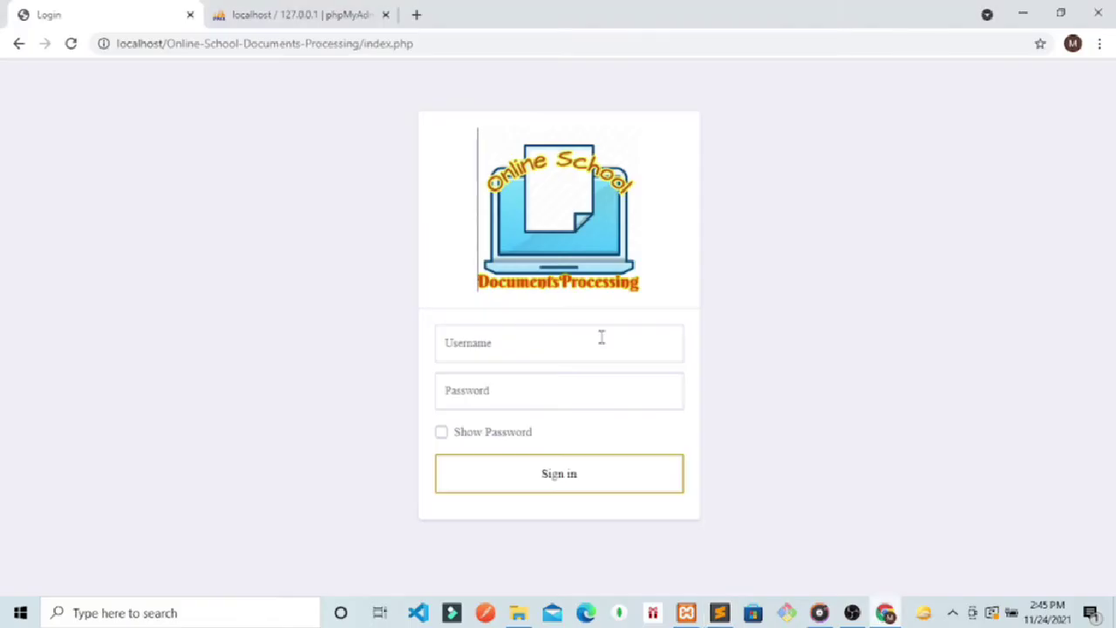
click(440, 40)
key(Return)
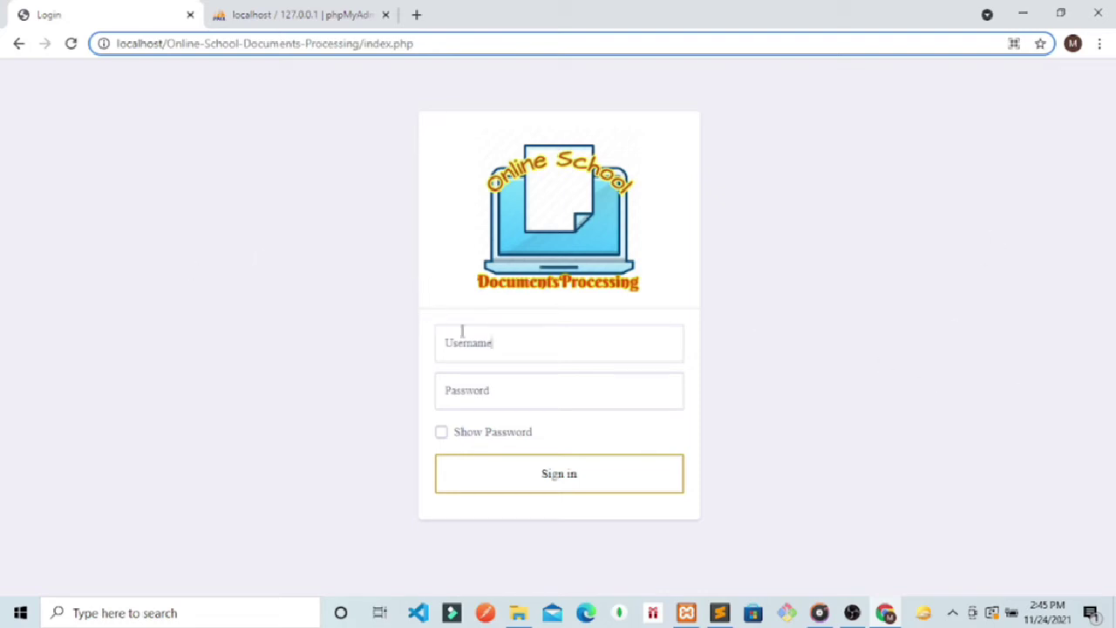
Step: Change the page address ending from index.php to admin, then return to Sublime
click(413, 45)
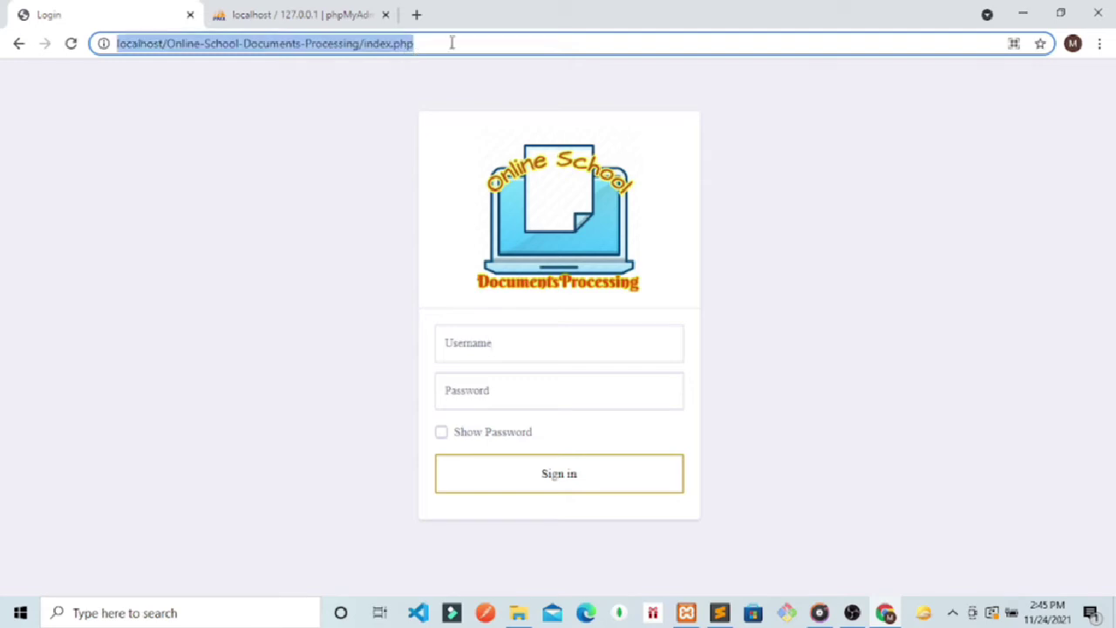
click(451, 43)
key(BackSpace)
key(BackSpace)
key(BackSpace)
key(BackSpace)
key(BackSpace)
key(BackSpace)
key(BackSpace)
key(BackSpace)
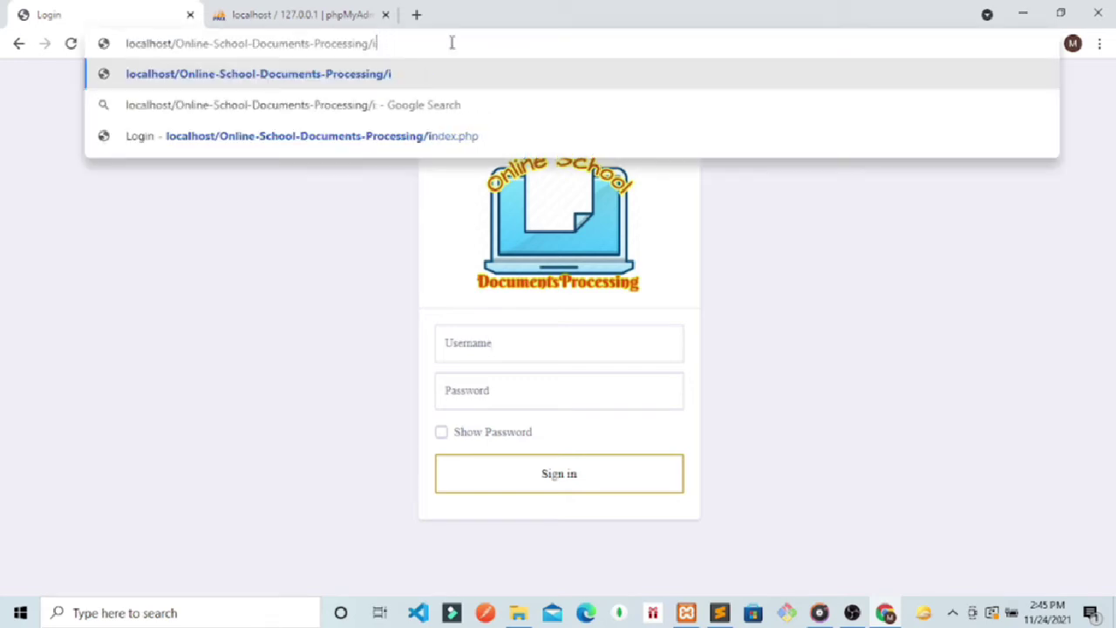
key(BackSpace)
text(admin)
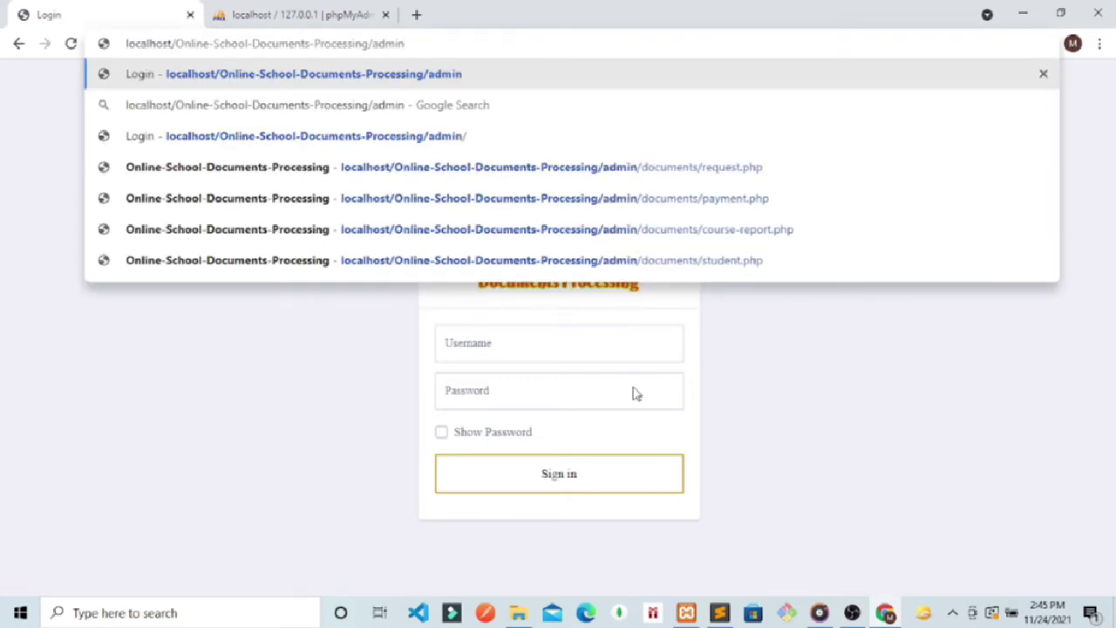
click(719, 613)
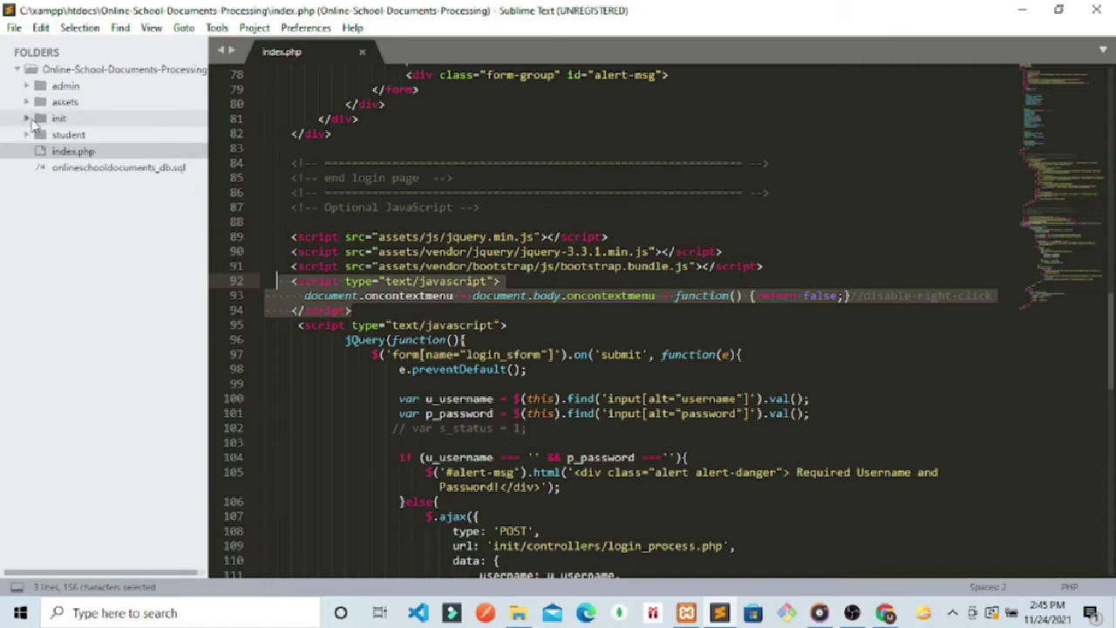
Step: Browse the init/controllers files, opening download.php, then collapse controllers and expand model
click(33, 120)
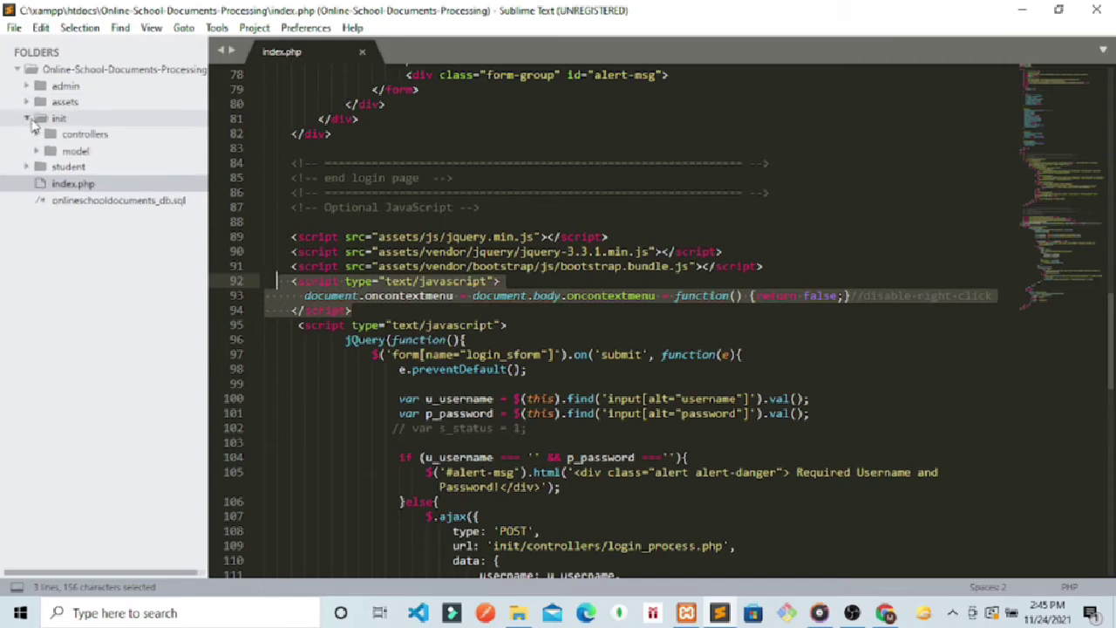
click(39, 134)
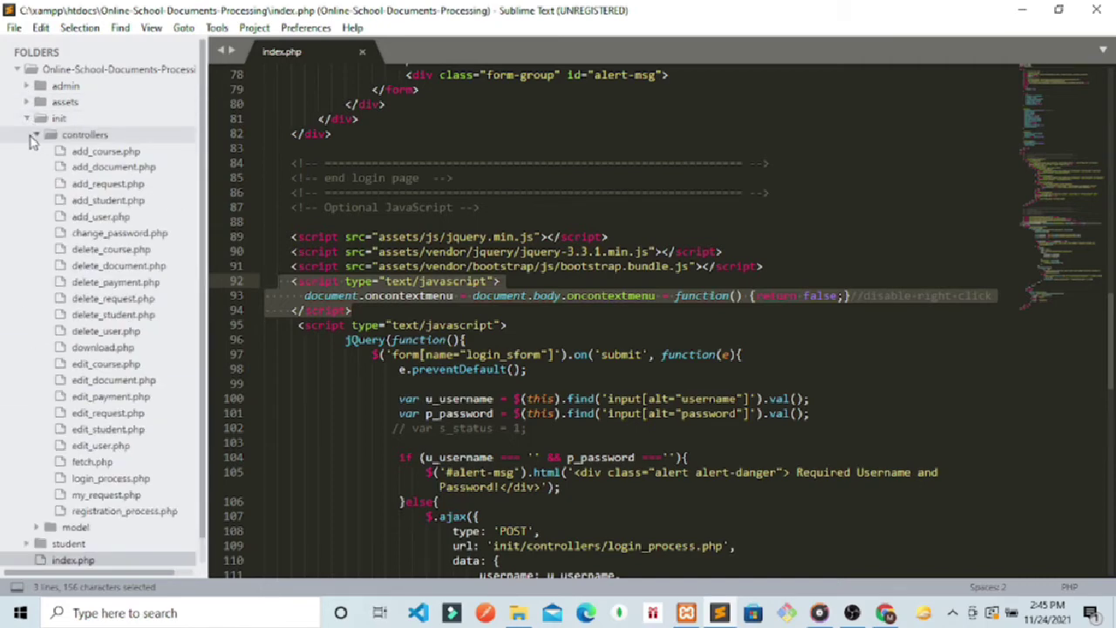
click(104, 363)
click(103, 249)
click(105, 347)
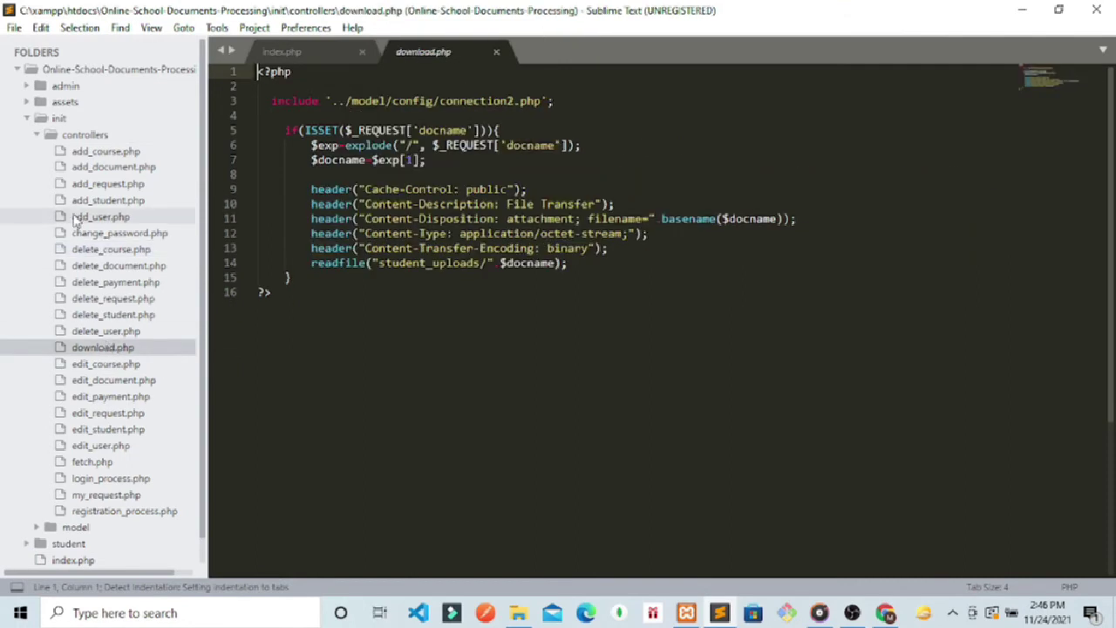
click(37, 136)
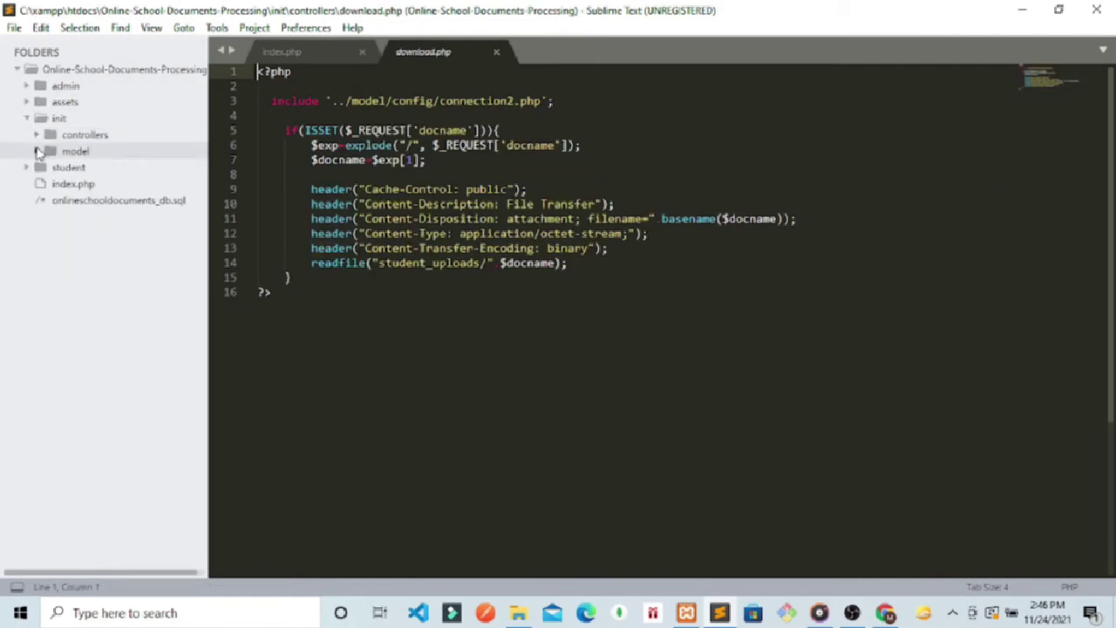
click(37, 153)
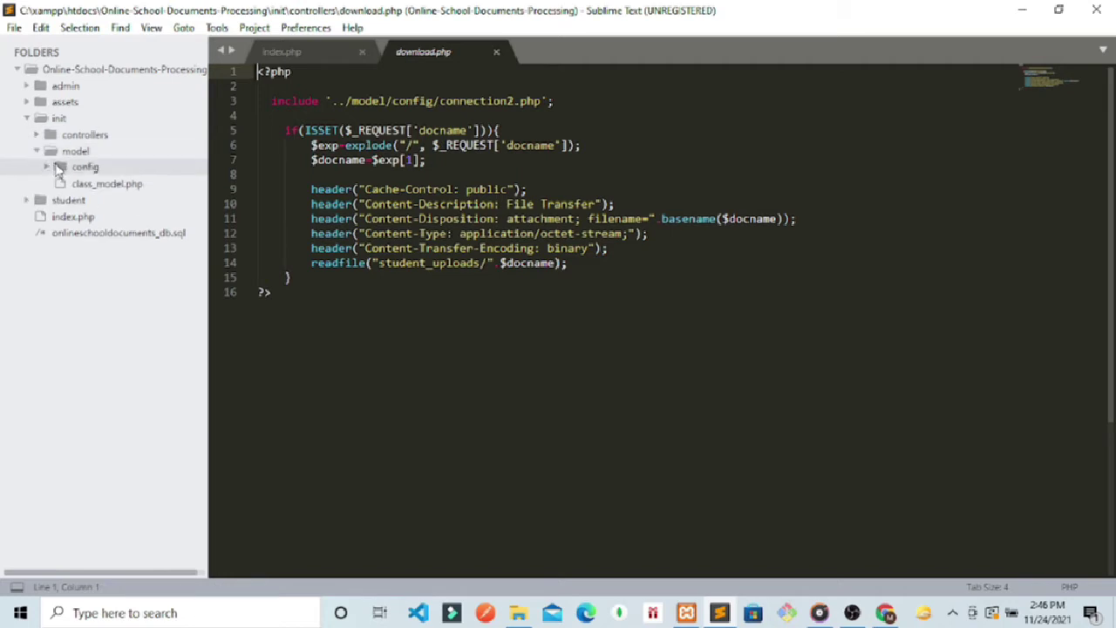
Step: Open class_model.php and scroll through its query functions
click(98, 186)
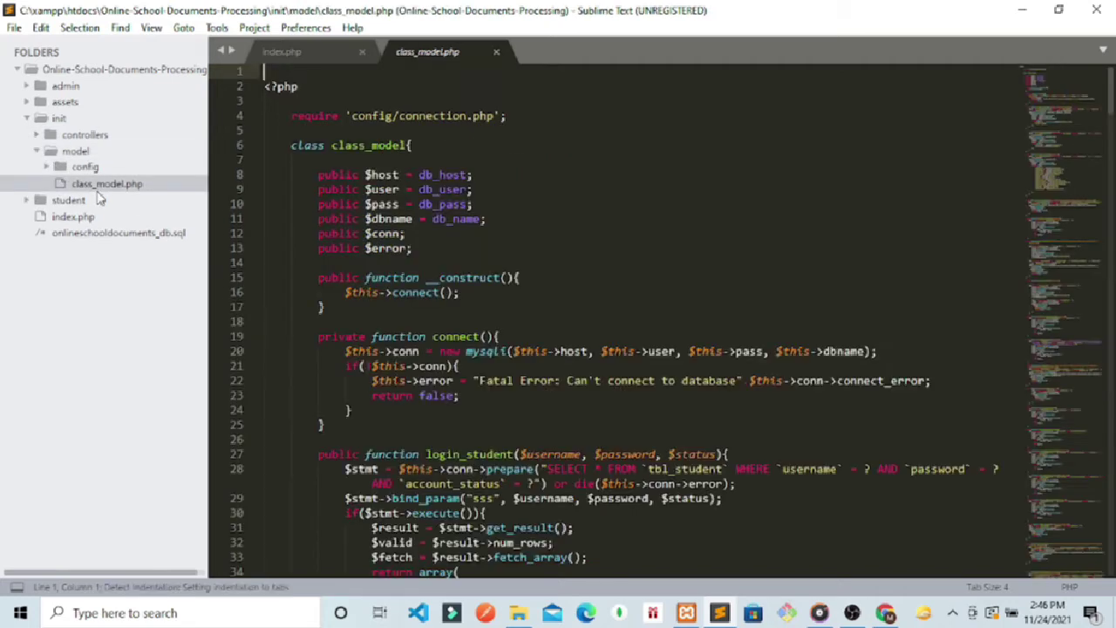
scroll(1112, 126, down, 7)
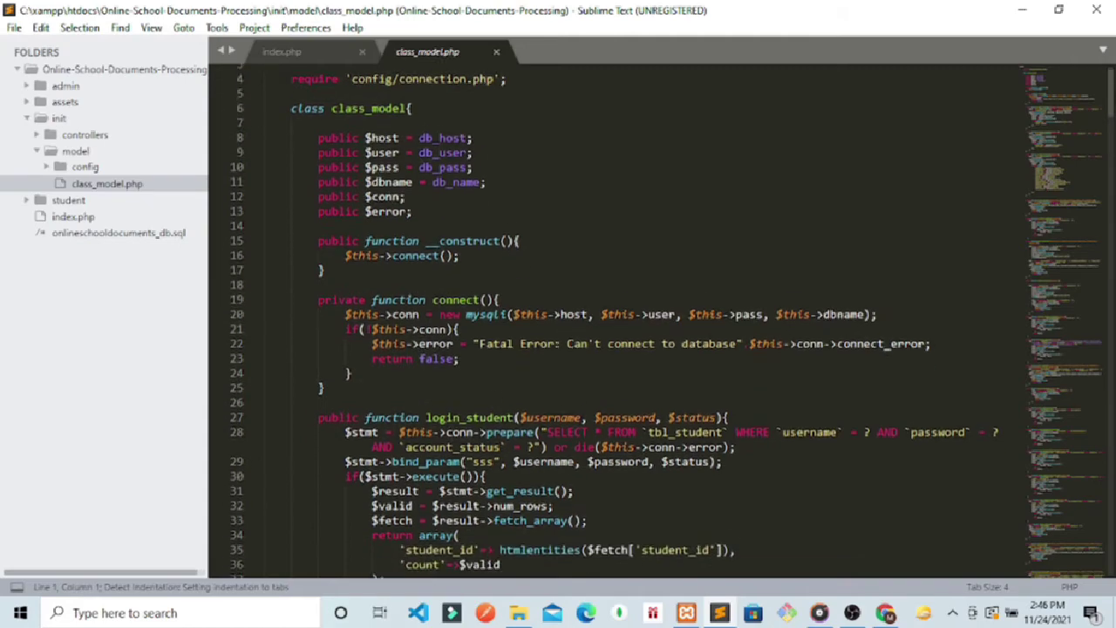
scroll(1112, 127, down, 4)
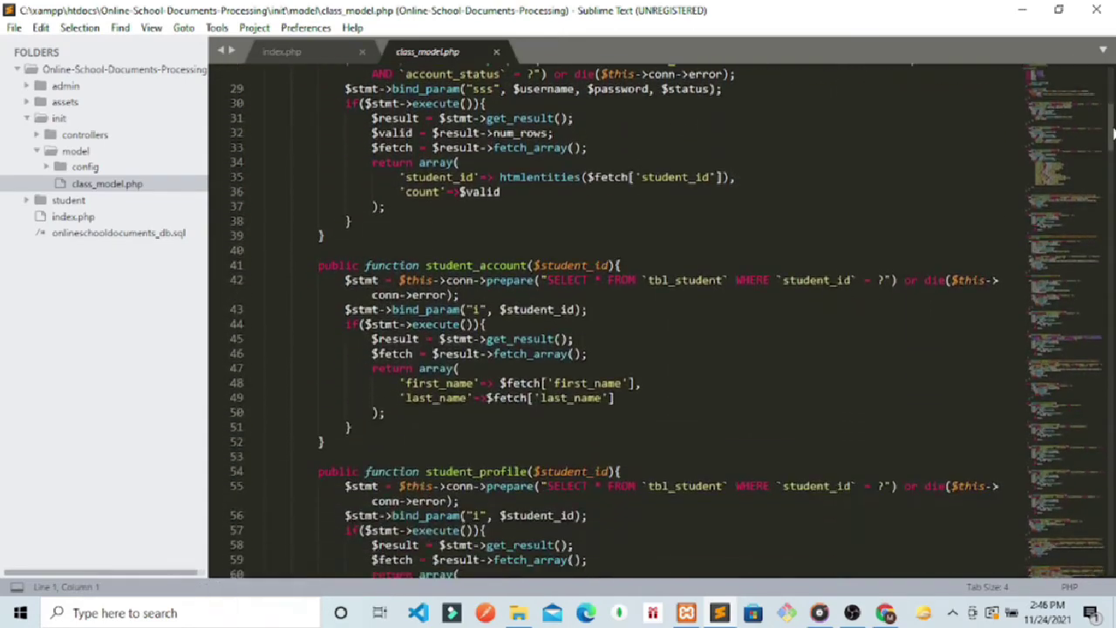
scroll(1112, 144, down, 2)
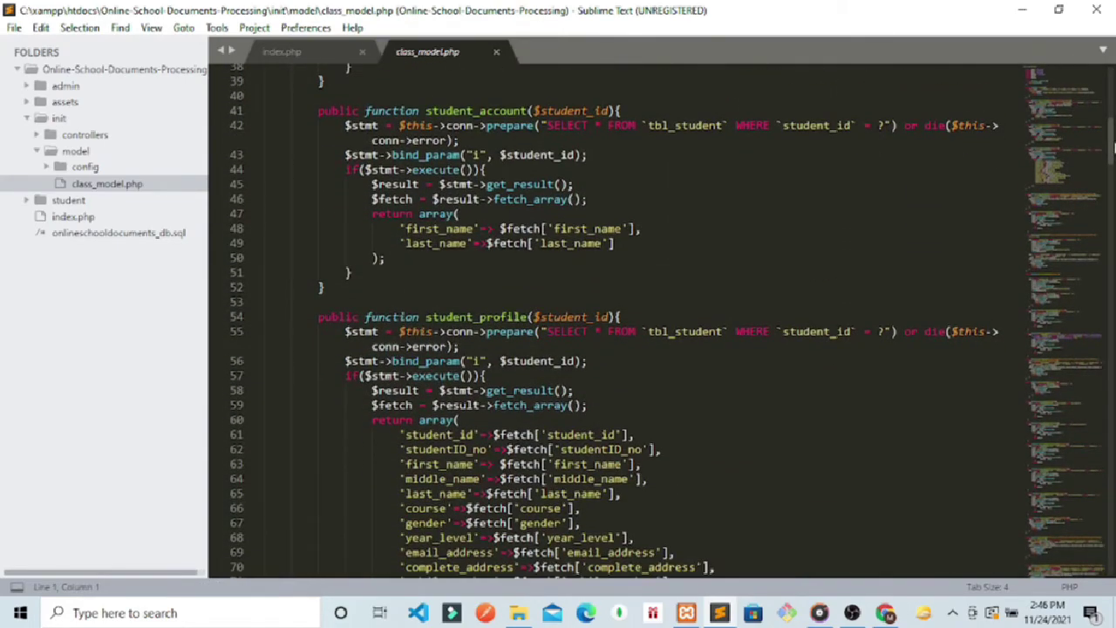
scroll(1112, 148, down, 2)
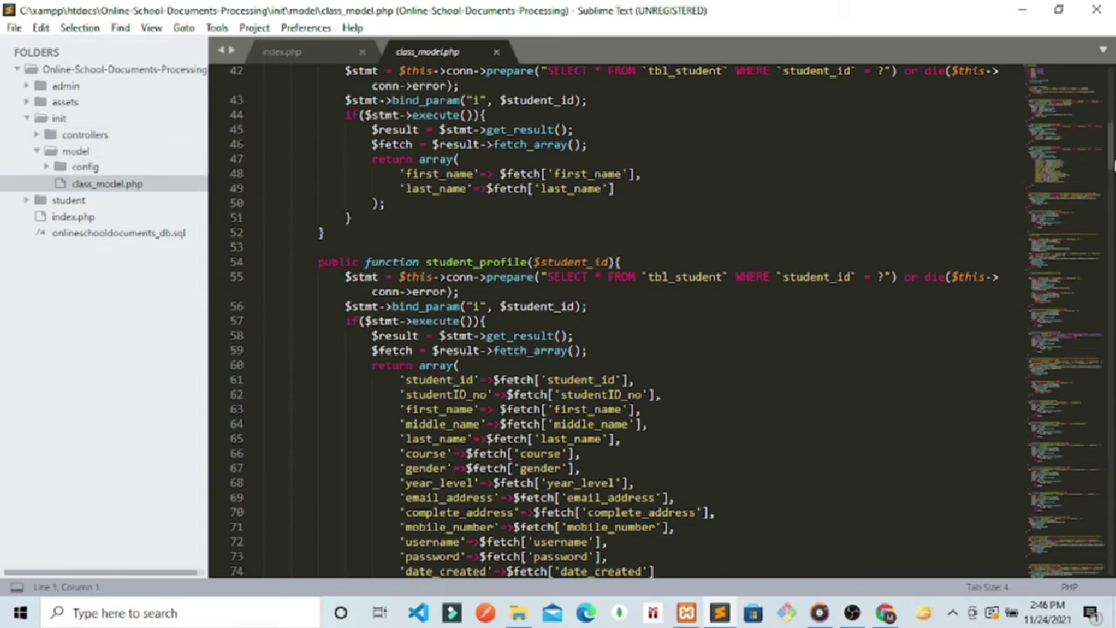
scroll(1113, 165, down, 8)
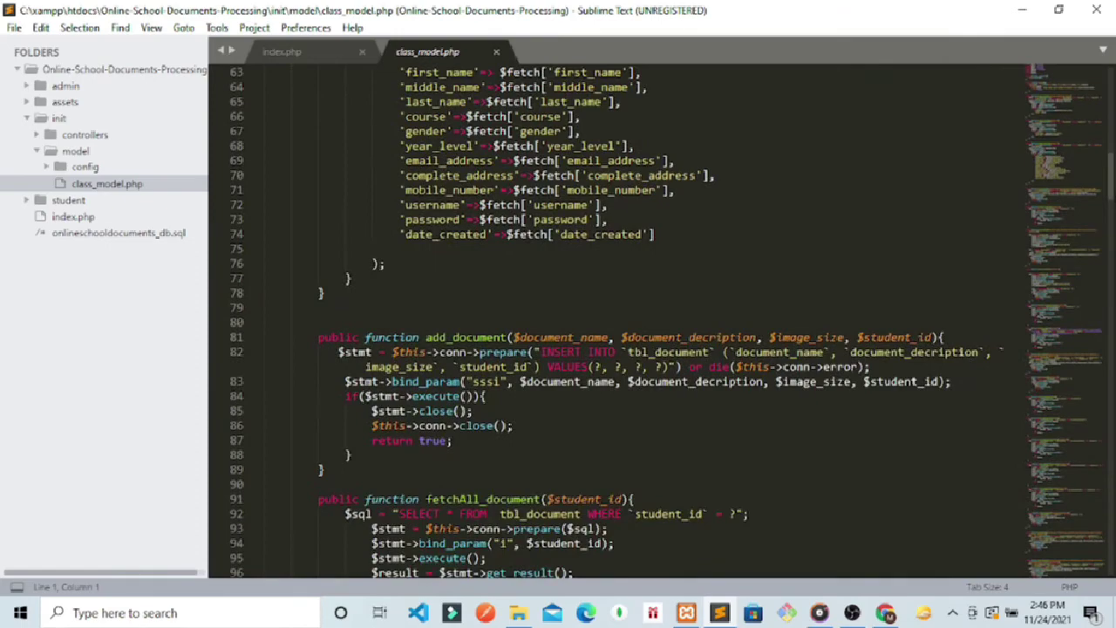
scroll(340, 288, down, 4)
scroll(662, 321, down, 6)
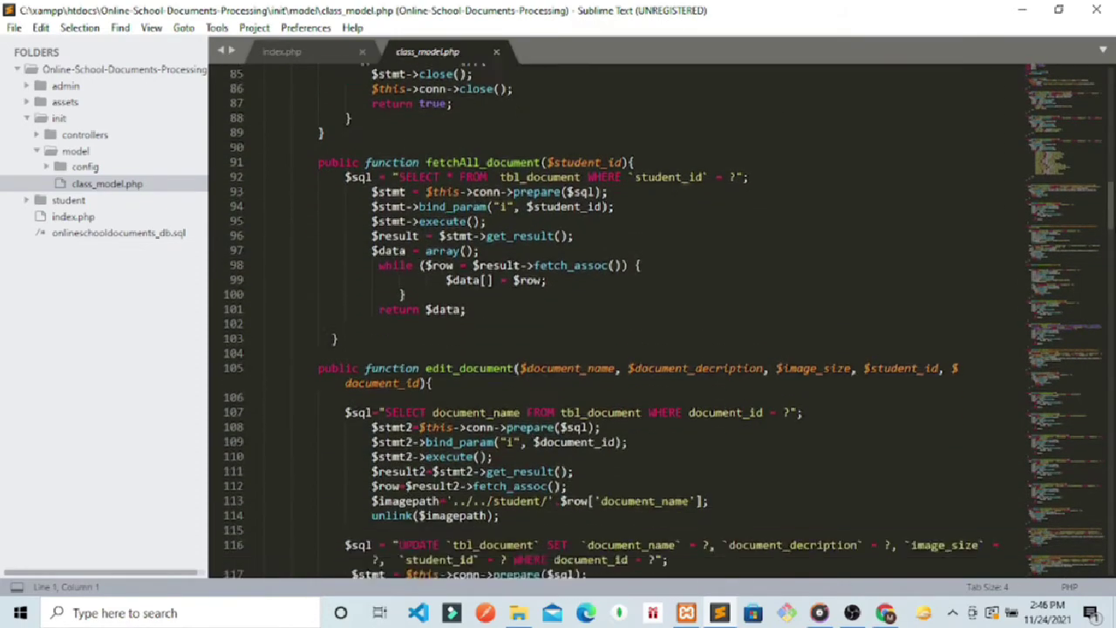
scroll(663, 321, down, 1)
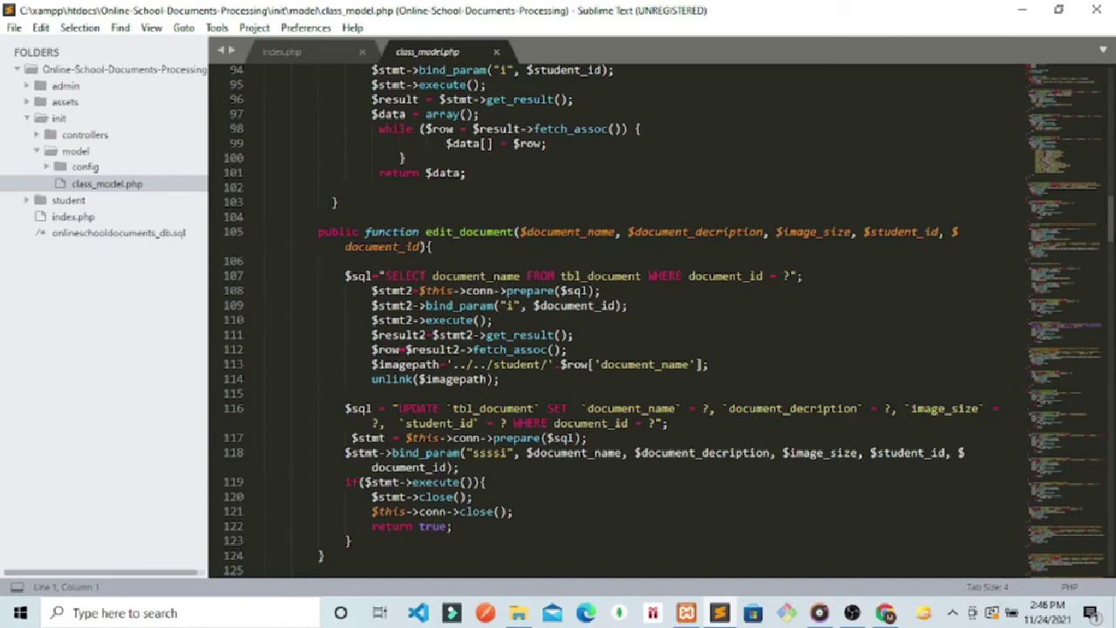
scroll(662, 321, down, 5)
scroll(662, 321, down, 12)
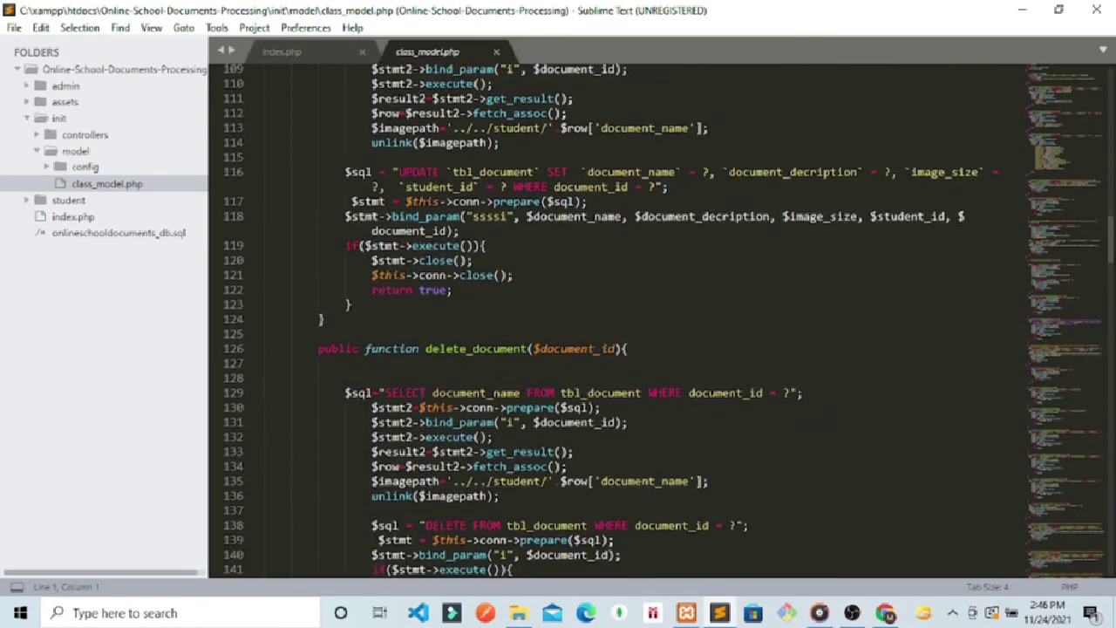
scroll(669, 320, down, 8)
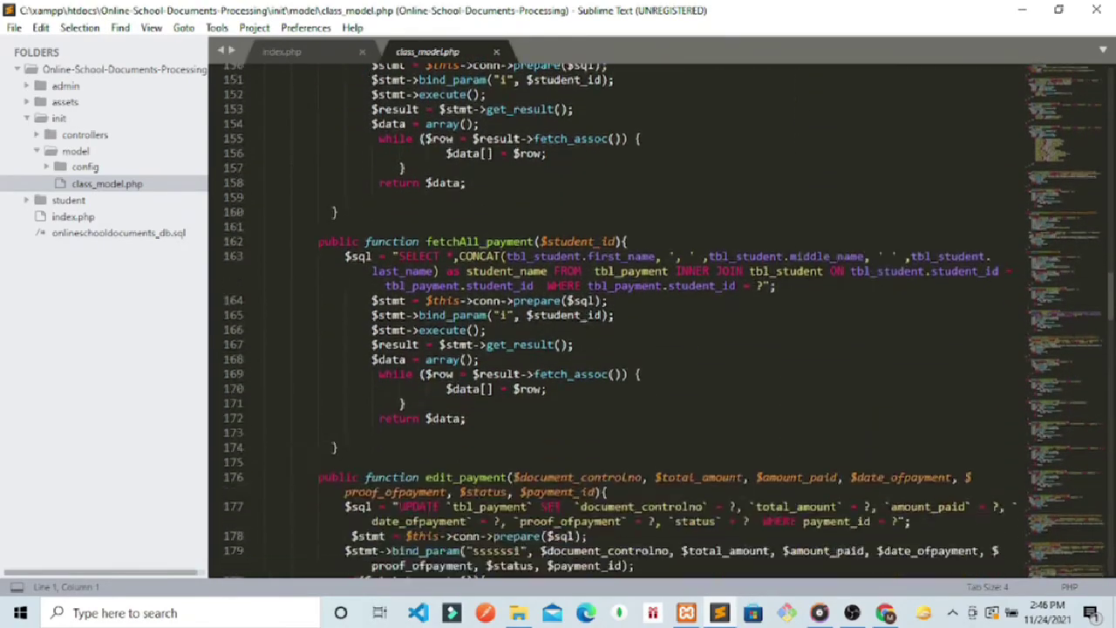
scroll(618, 321, down, 14)
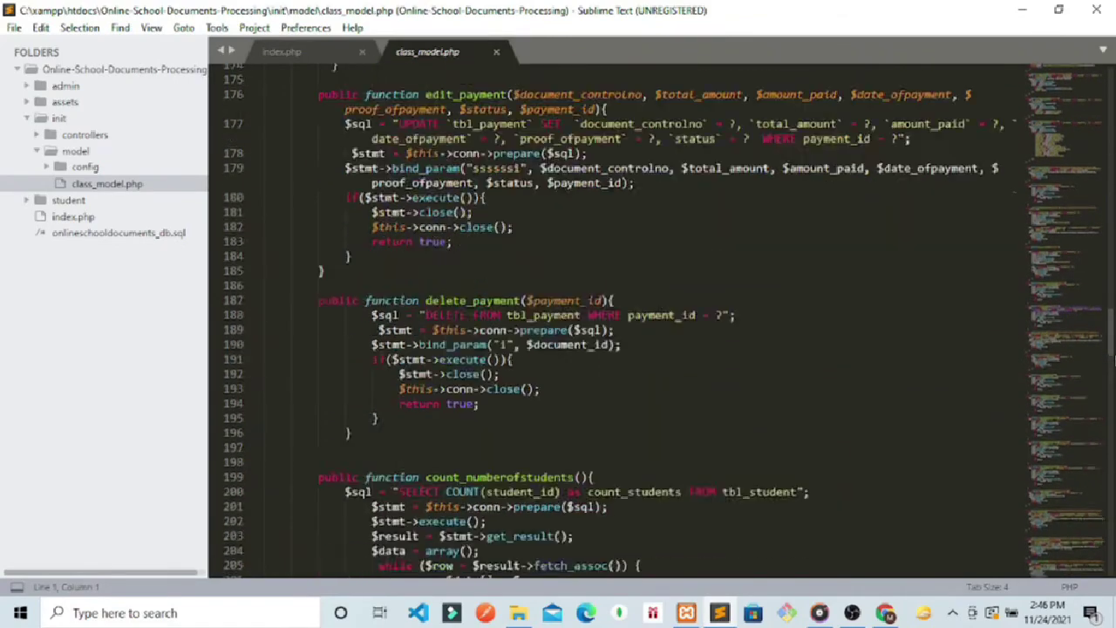
scroll(620, 321, down, 1)
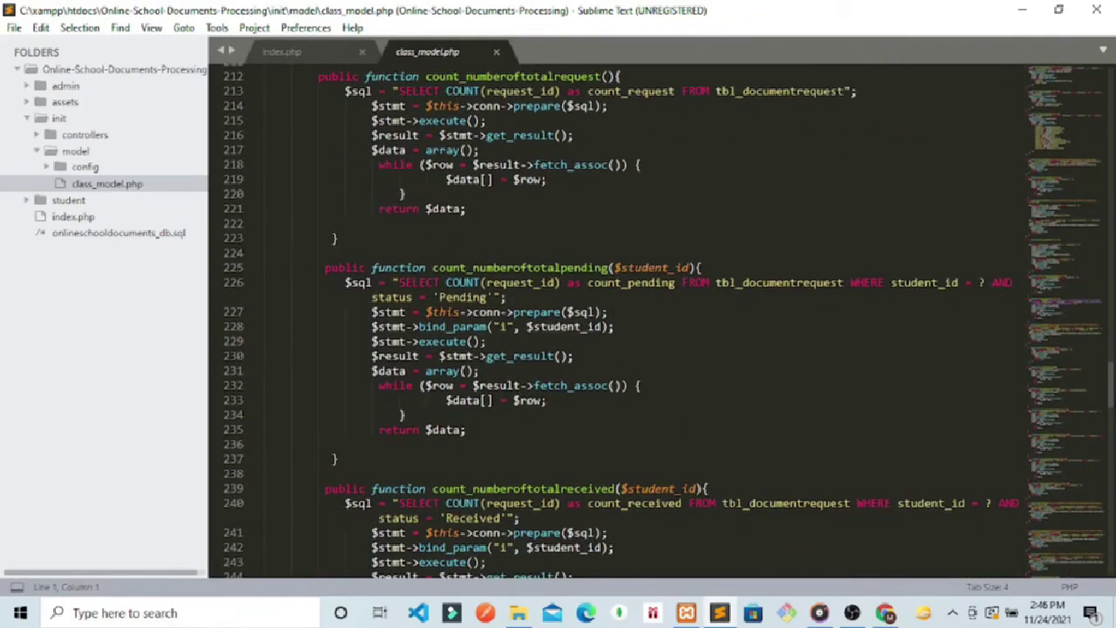
scroll(621, 321, down, 8)
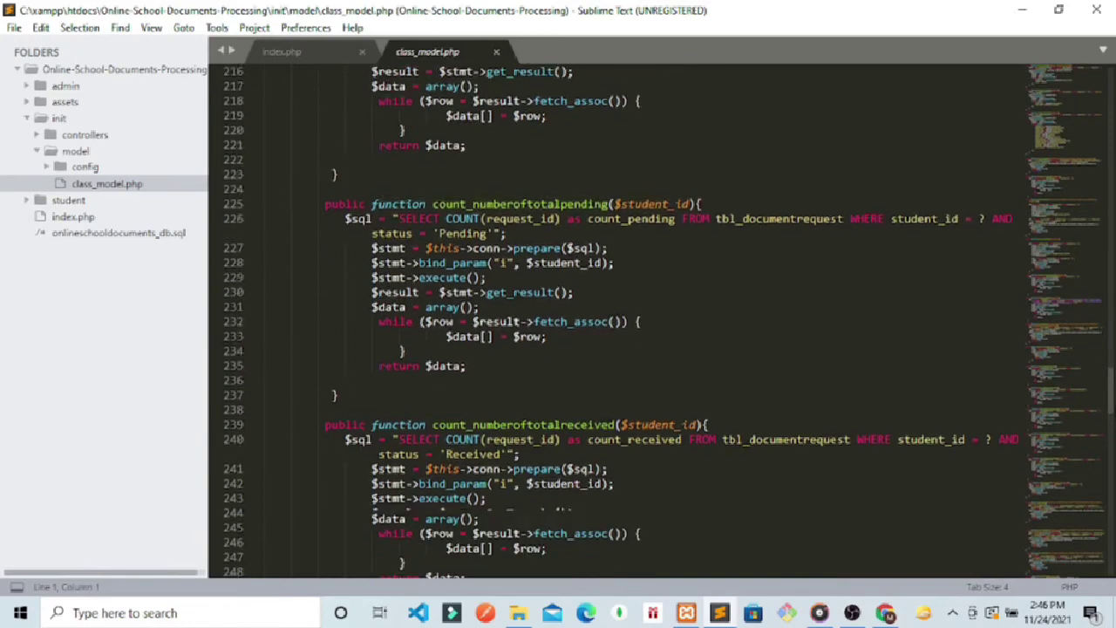
scroll(621, 321, down, 12)
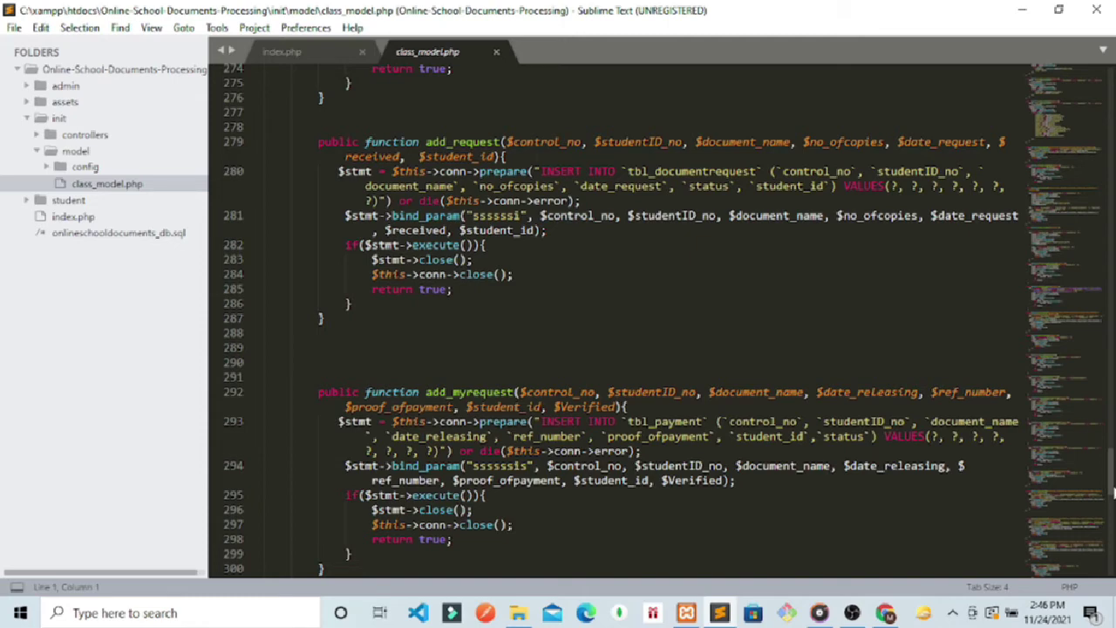
scroll(1113, 492, down, 4)
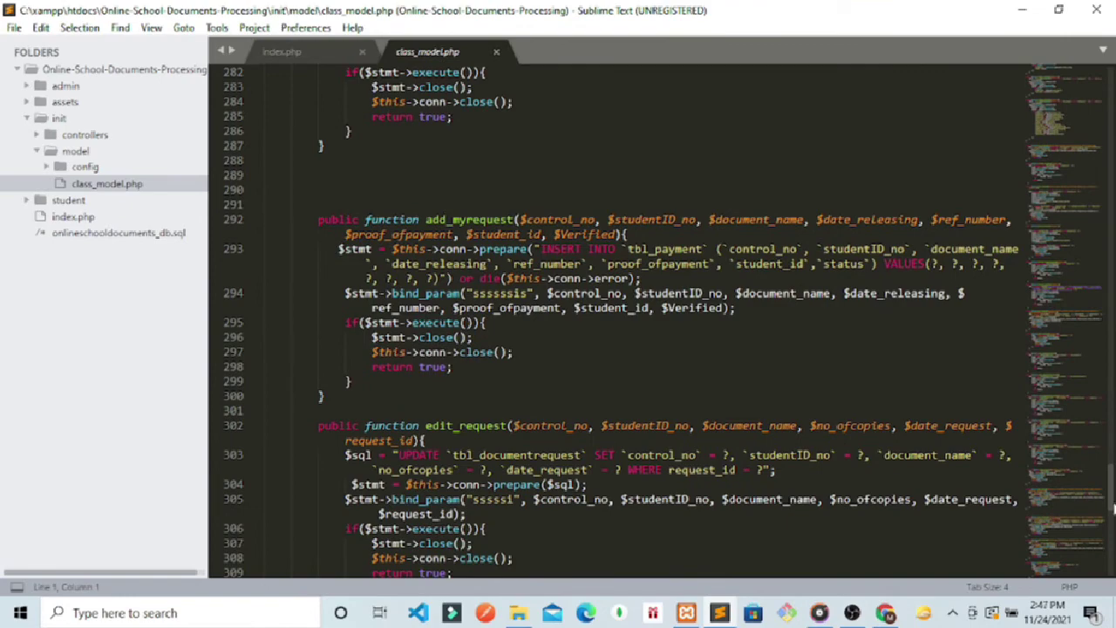
scroll(1113, 509, down, 6)
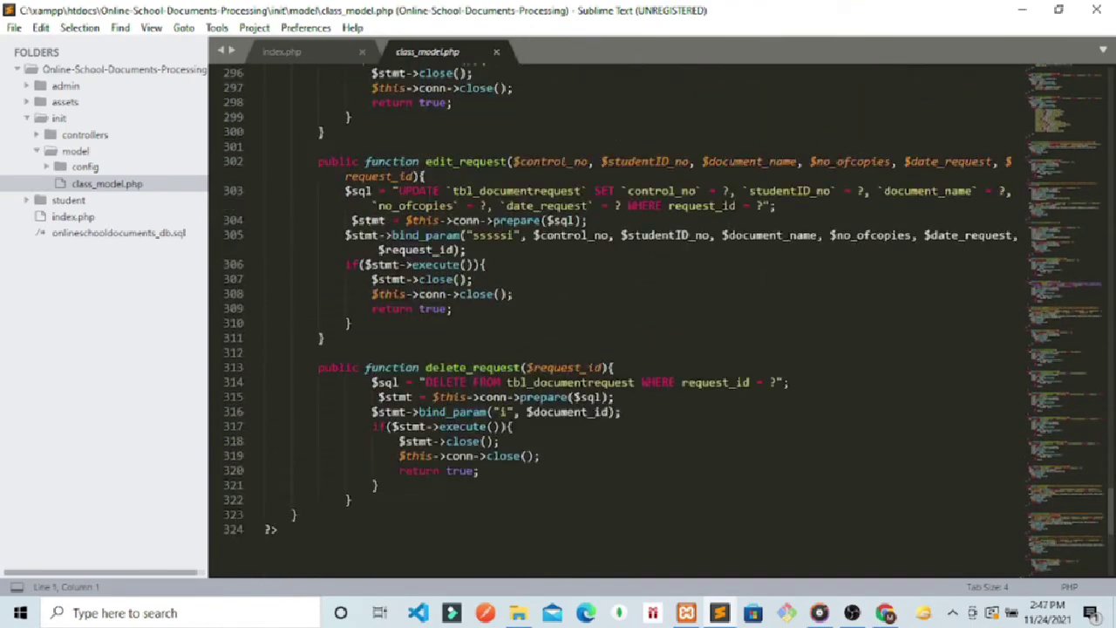
drag(1112, 506, 1109, 300)
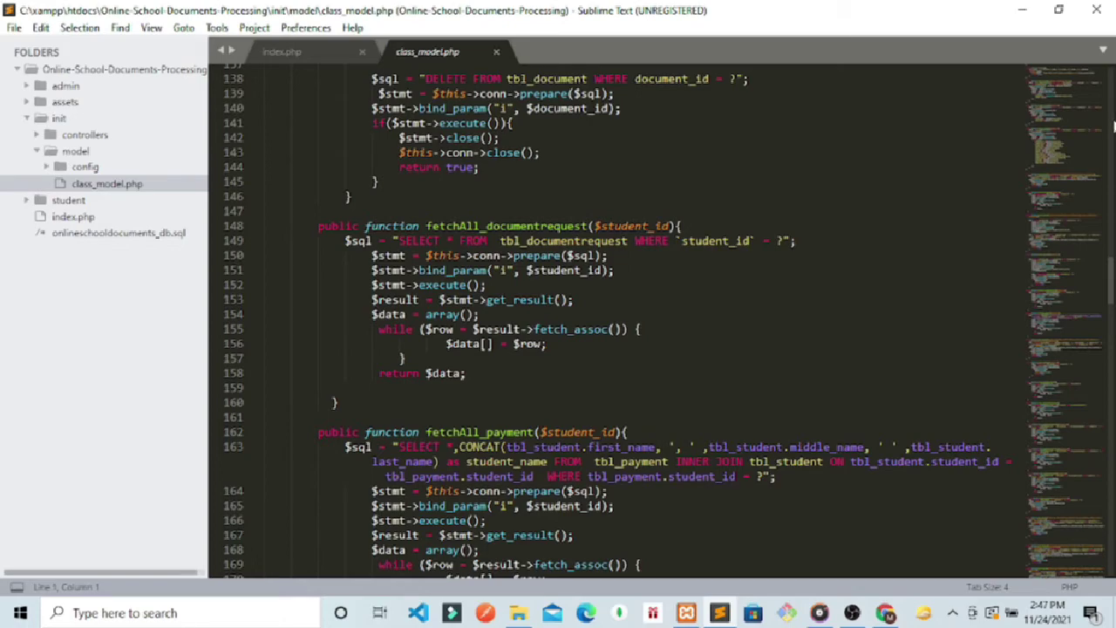
click(1113, 126)
drag(1113, 248, 1103, 67)
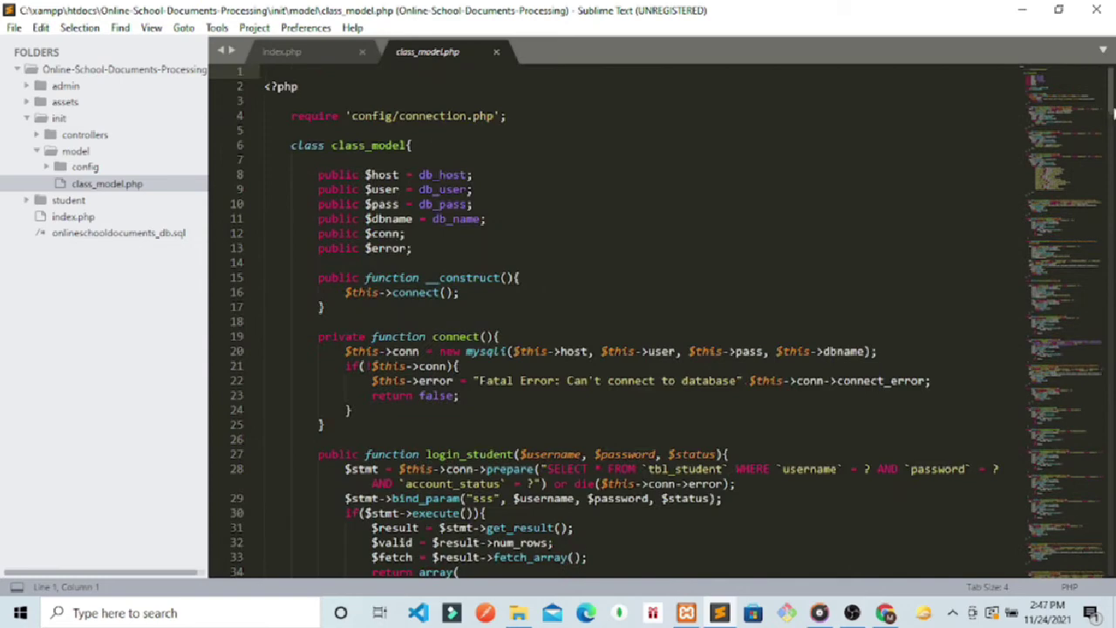
scroll(1113, 130, down, 5)
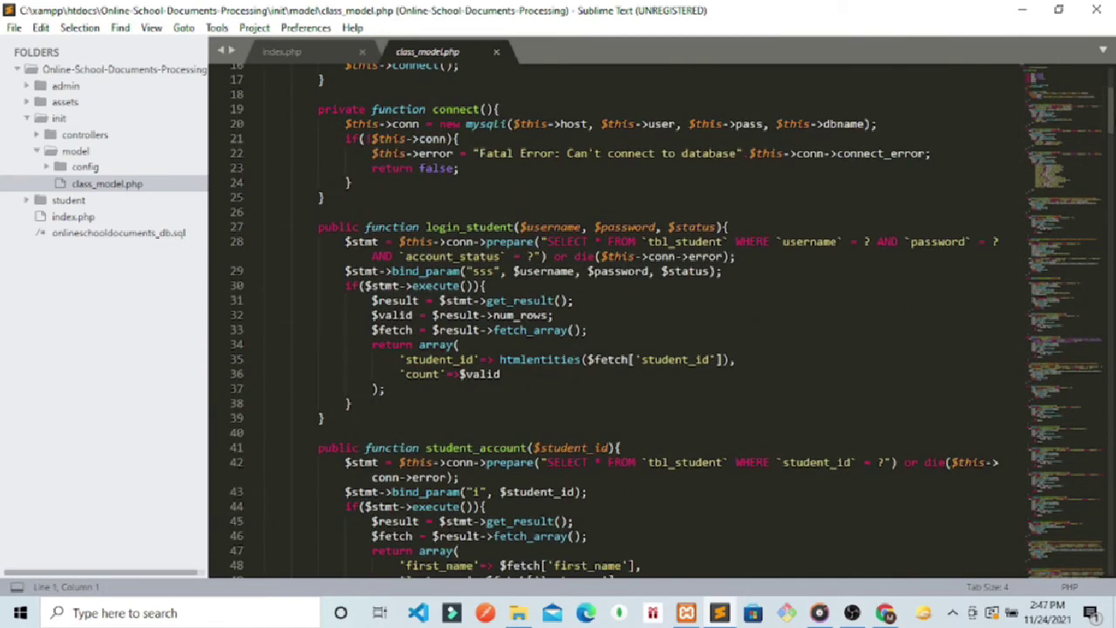
scroll(1113, 126, up, 5)
Step: Compare class_model.php's connect() function with the settings in config/connection.php
drag(368, 405, 318, 319)
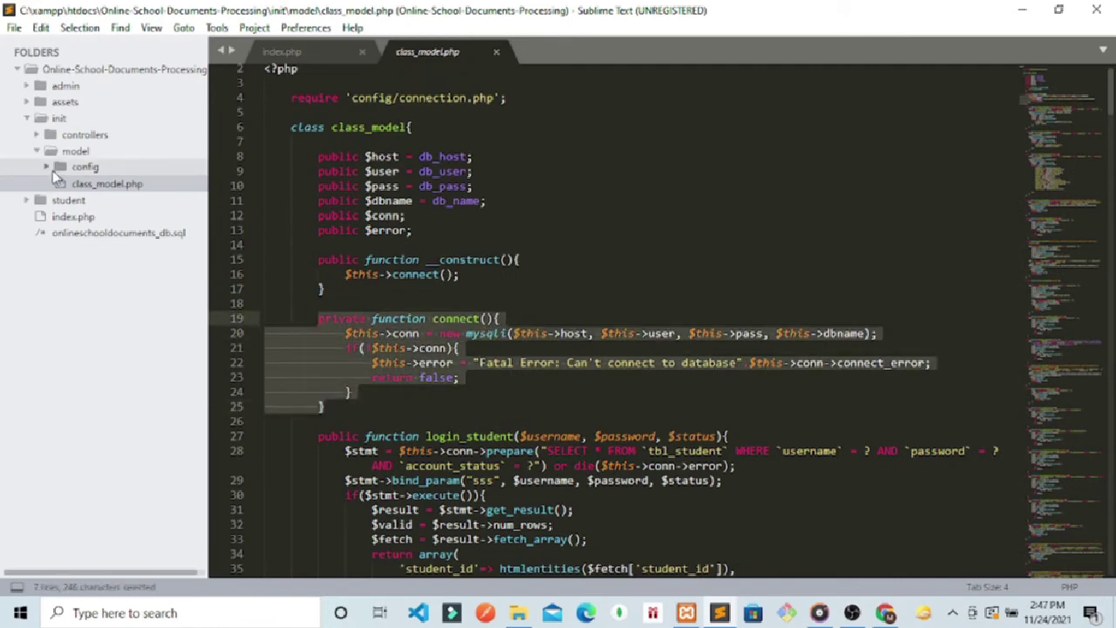
click(86, 168)
click(115, 183)
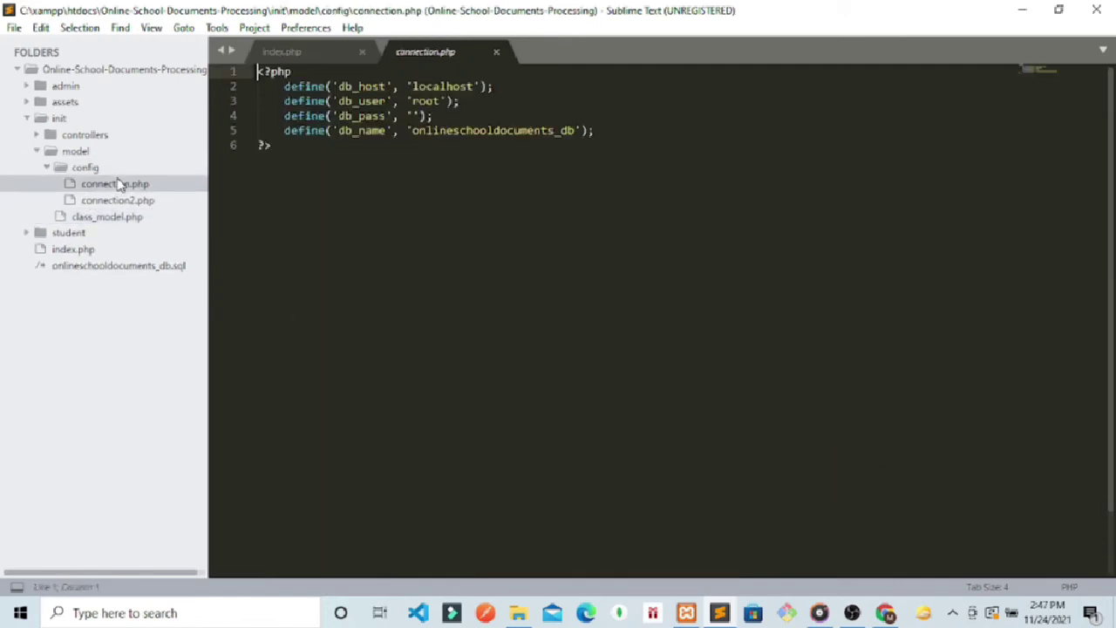
drag(283, 145, 246, 73)
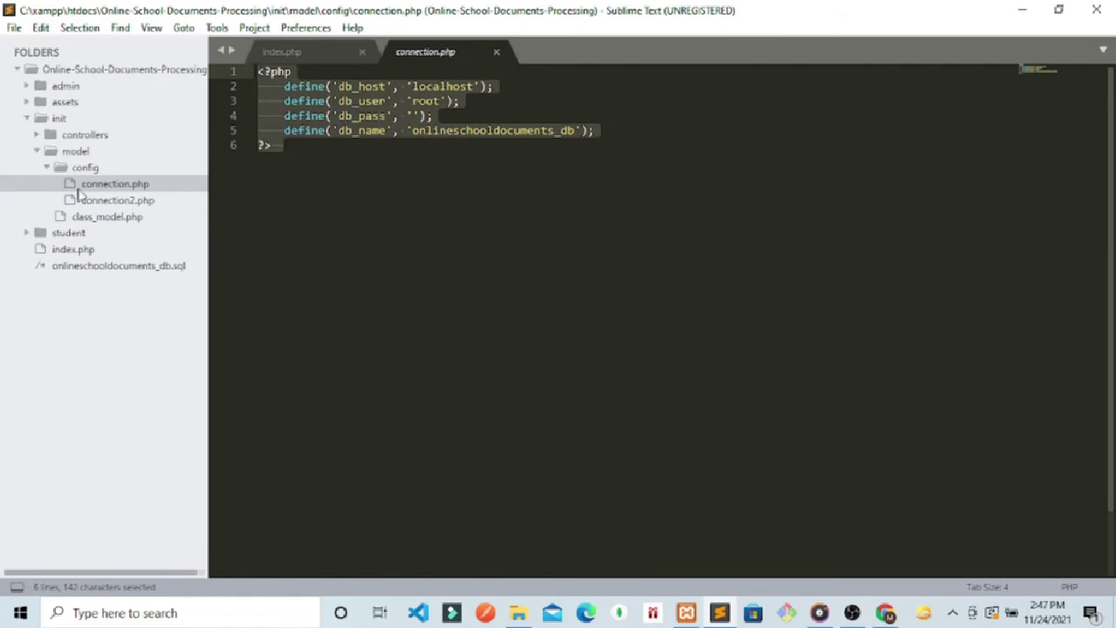
click(85, 218)
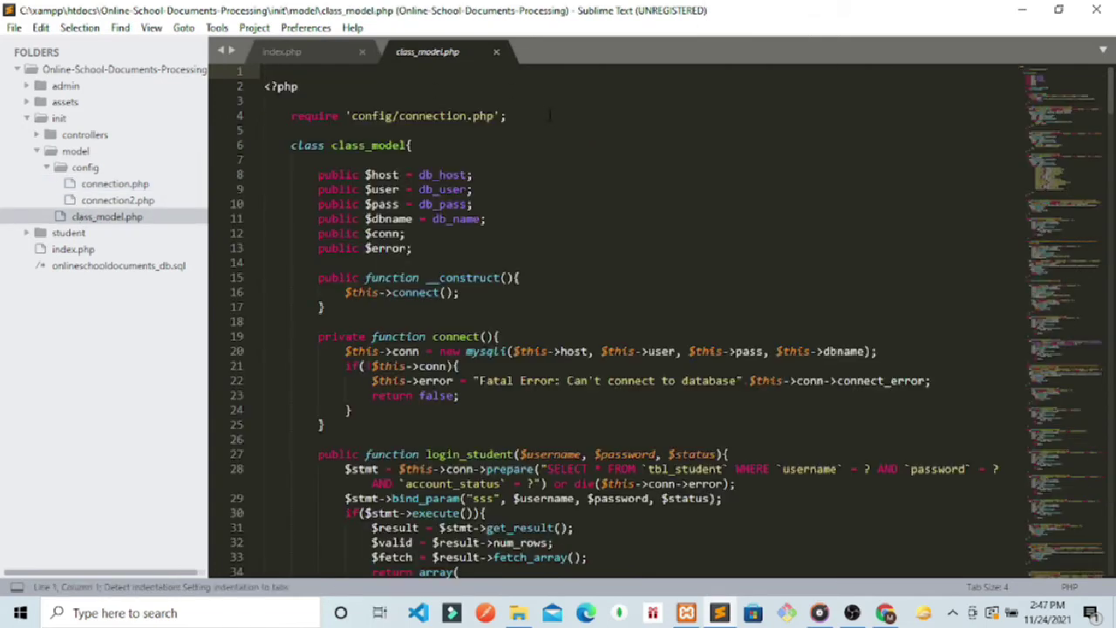
key(Down)
key(Down)
key(Down)
key(Down)
key(shift+Left)
click(264, 160)
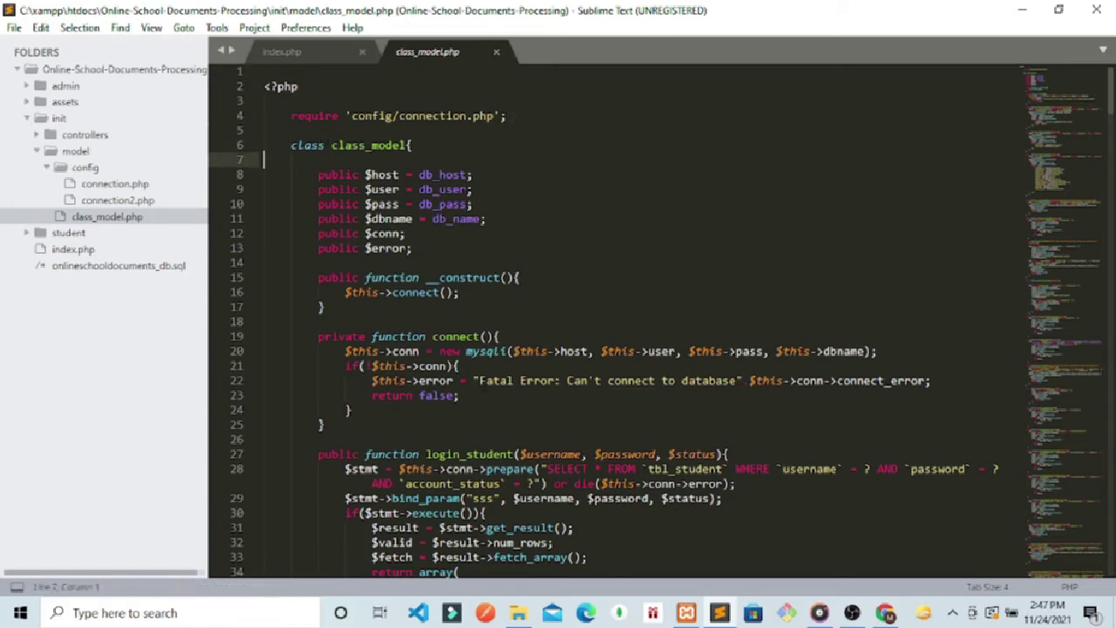
drag(361, 440, 322, 307)
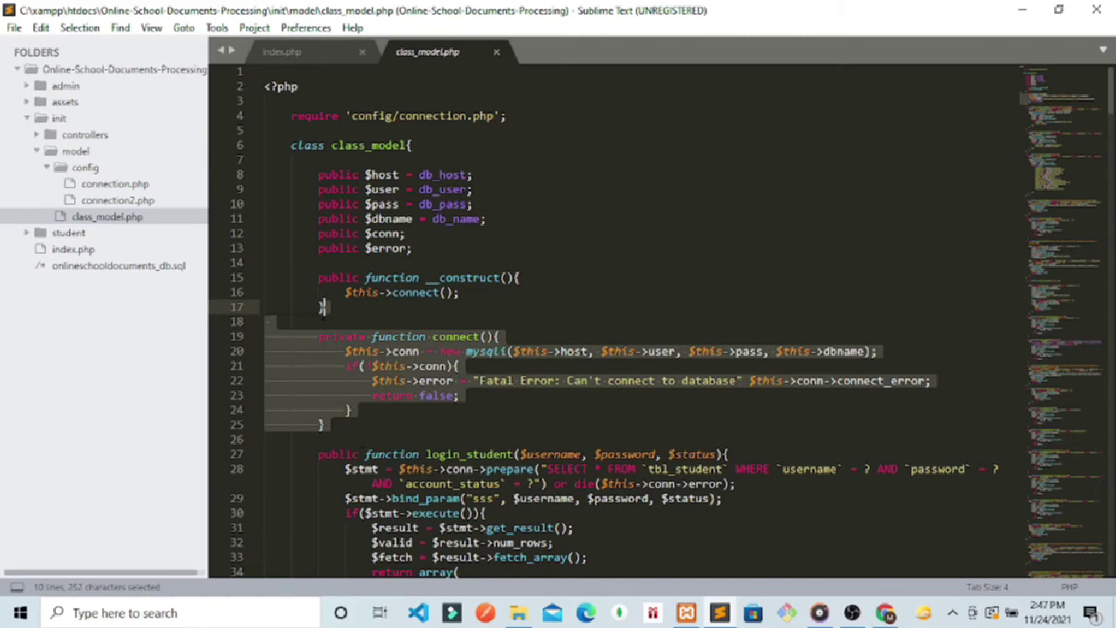
click(523, 292)
scroll(1113, 104, down, 7)
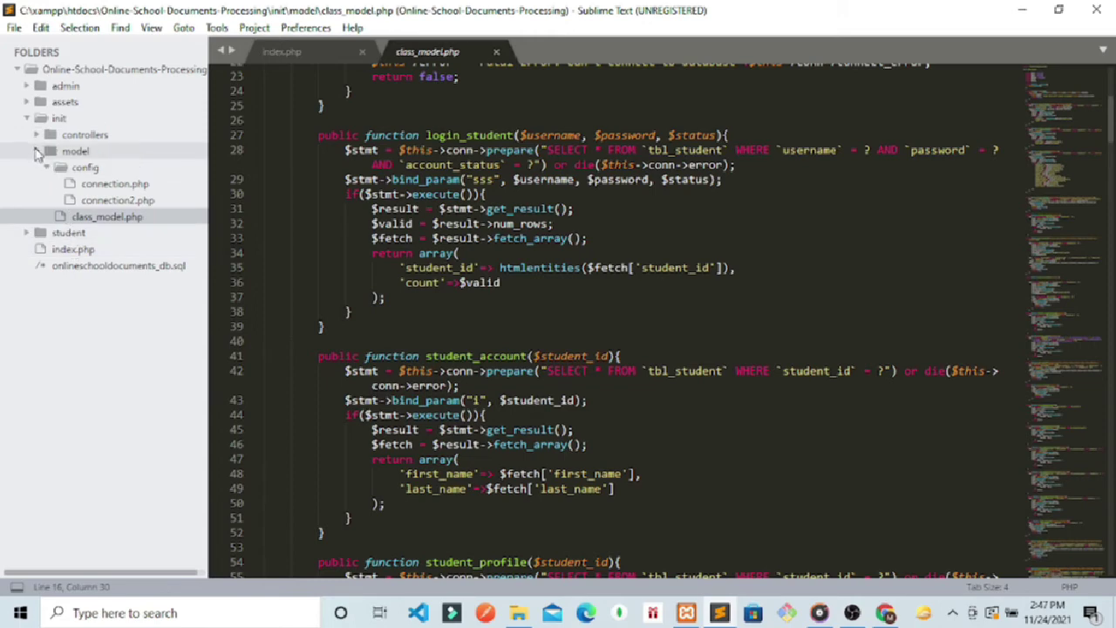
Step: Collapse the model folder and expand the student folder in the sidebar
click(39, 151)
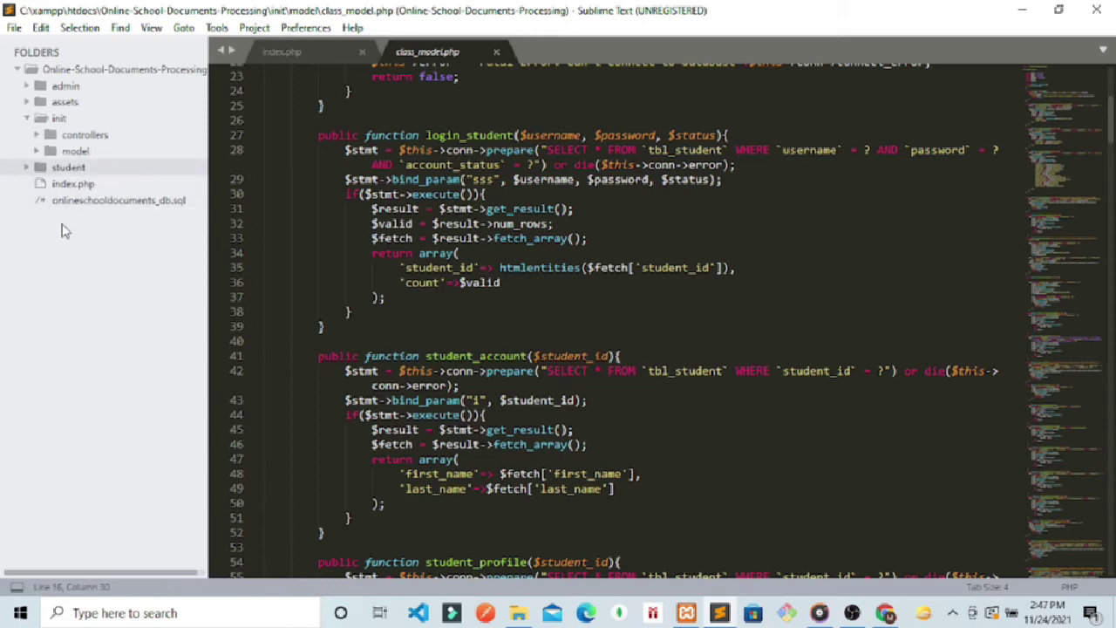
click(54, 166)
click(54, 166)
click(54, 167)
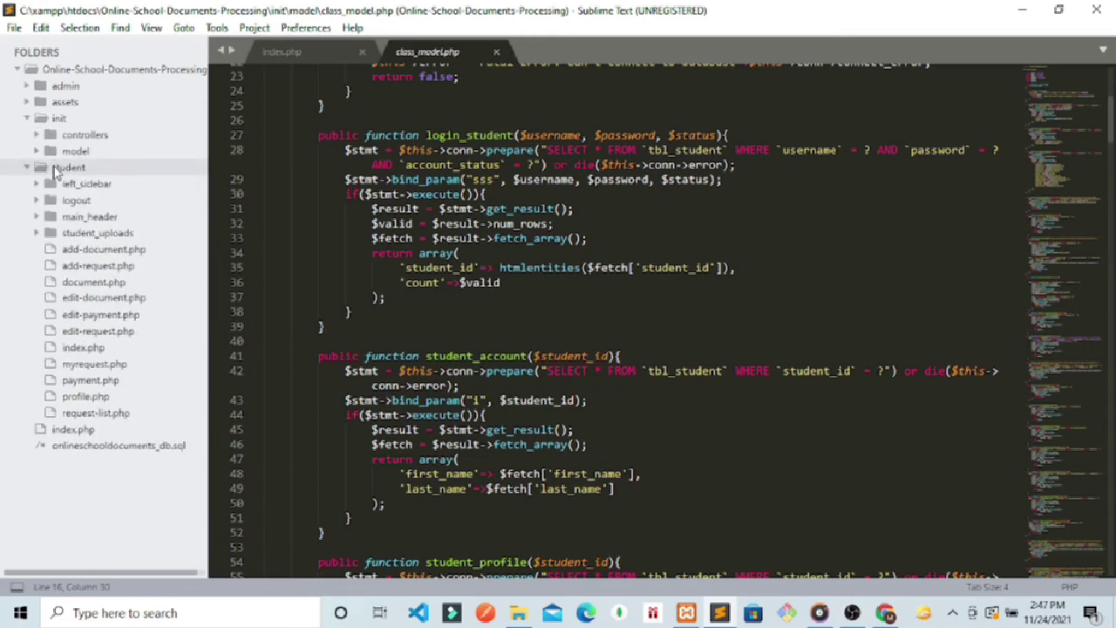
Step: Open student/add-document.php and highlight the controllers/add_document.php URL in its $.ajax block
click(75, 249)
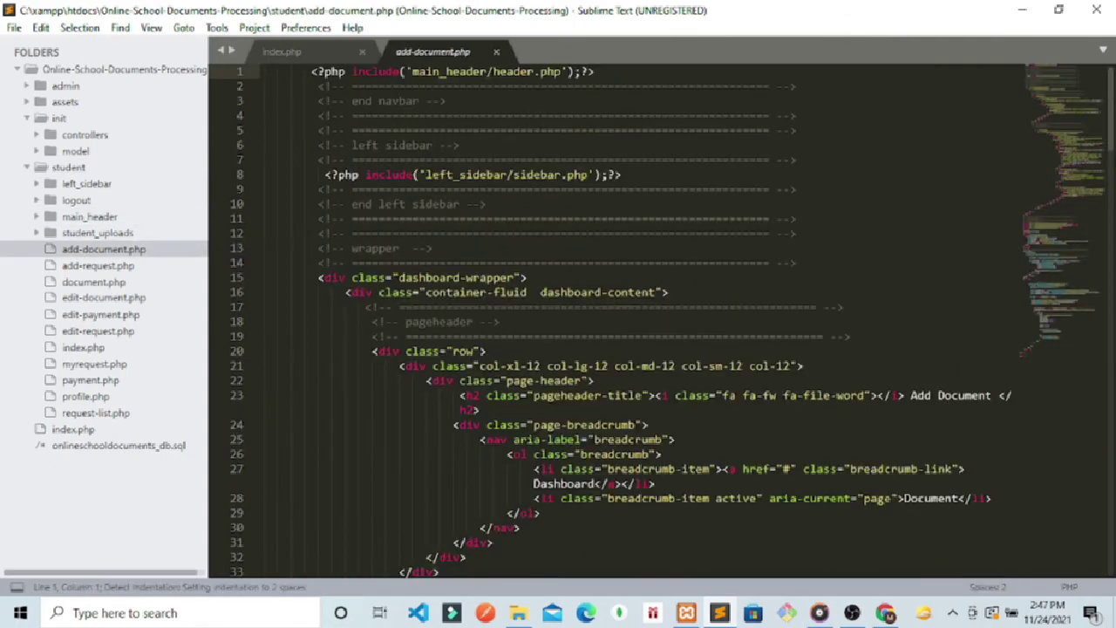
scroll(660, 321, down, 20)
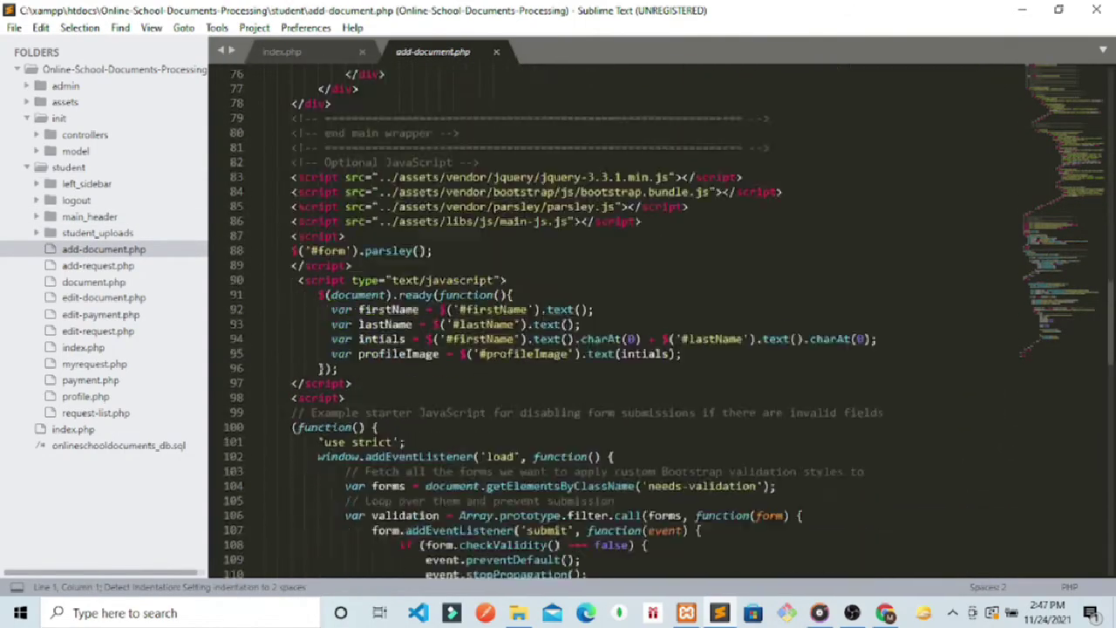
click(403, 491)
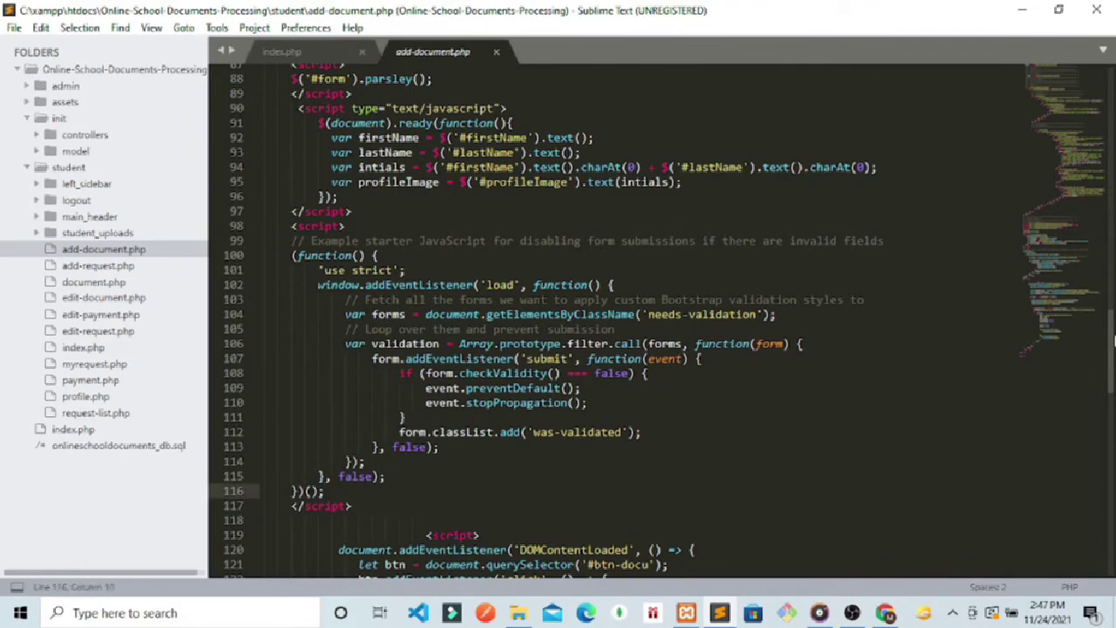
scroll(668, 321, down, 14)
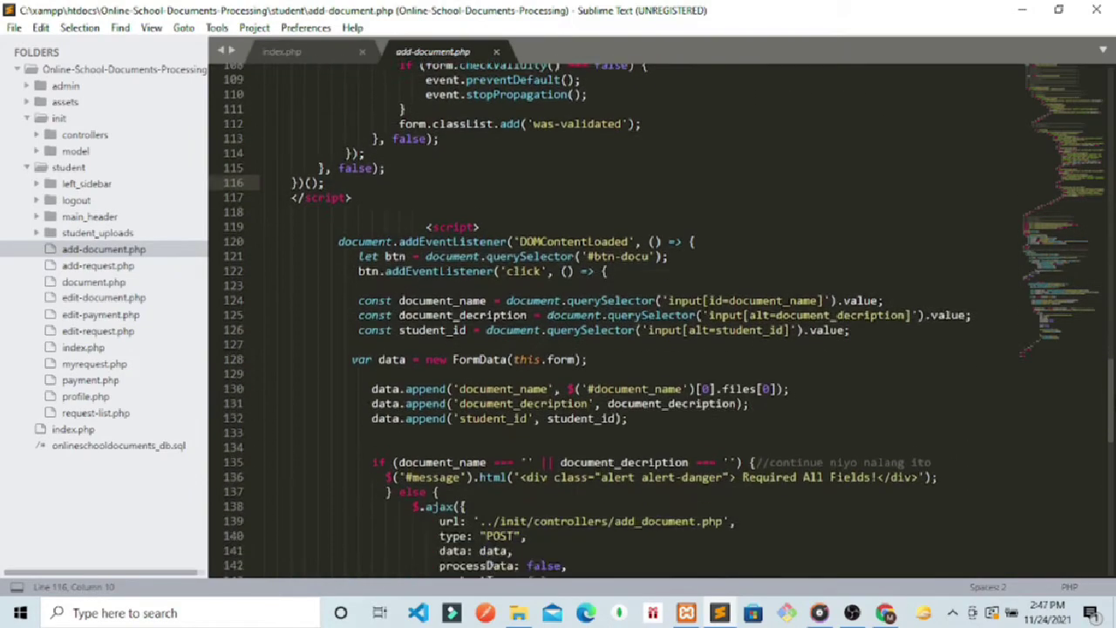
scroll(669, 320, up, 2)
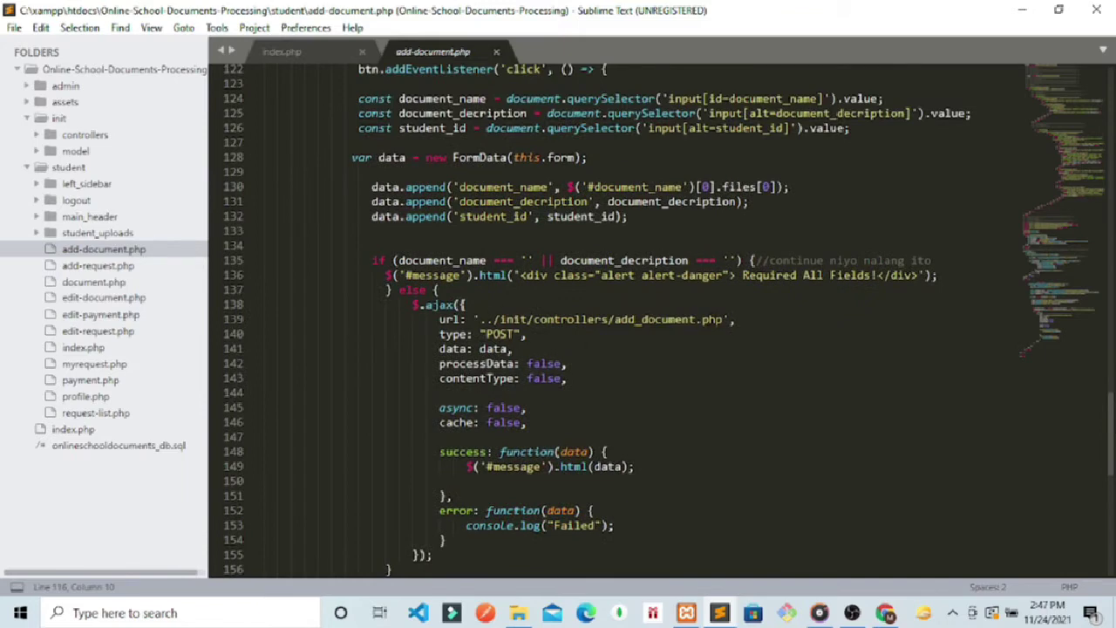
drag(722, 319, 526, 319)
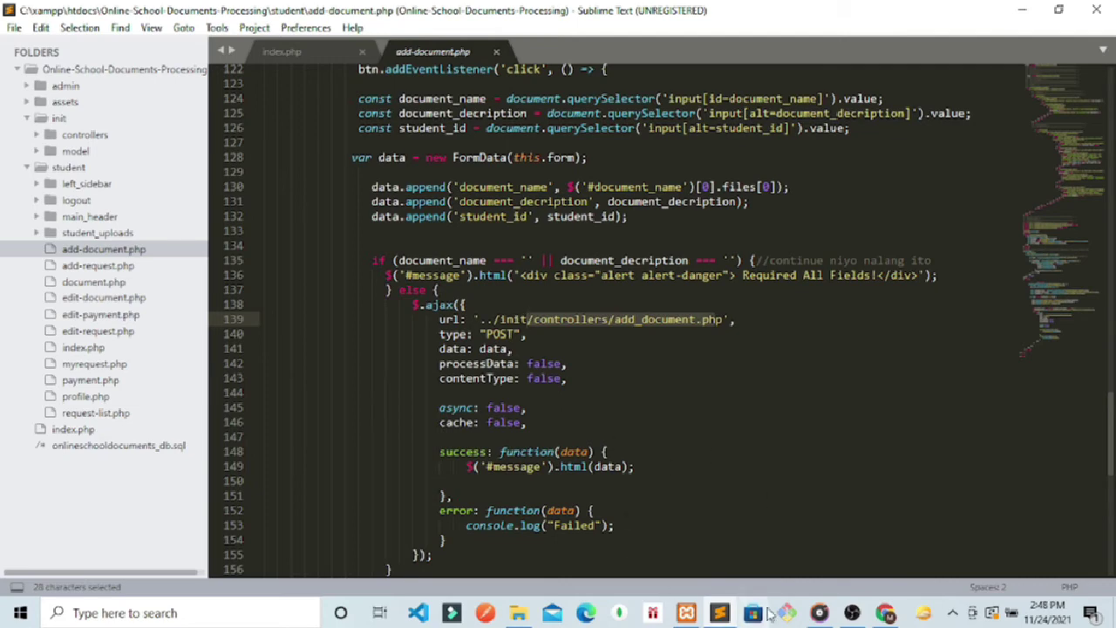
Step: Load the admin login page at /admin/ in Chrome, then switch to the phpMyAdmin tab
click(885, 612)
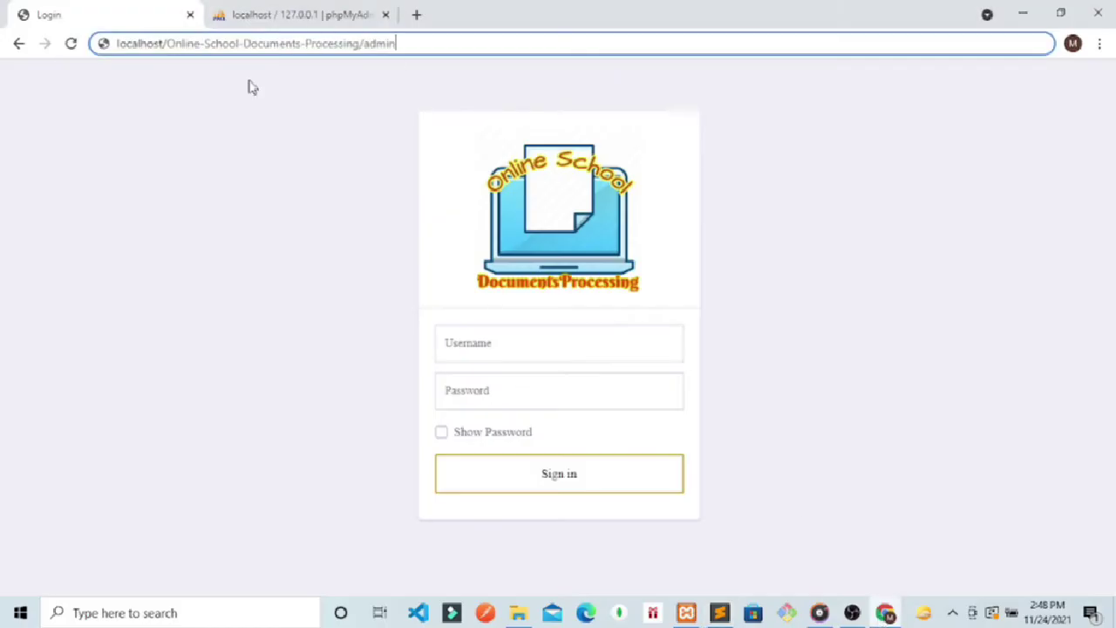
text(/)
key(Return)
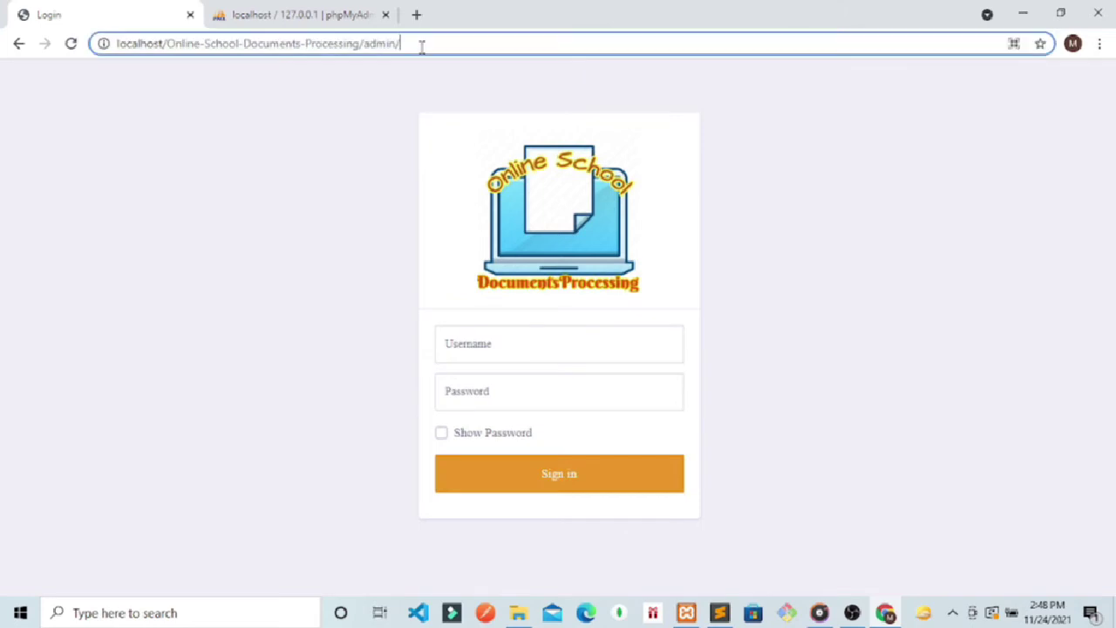
drag(421, 46, 364, 43)
click(368, 57)
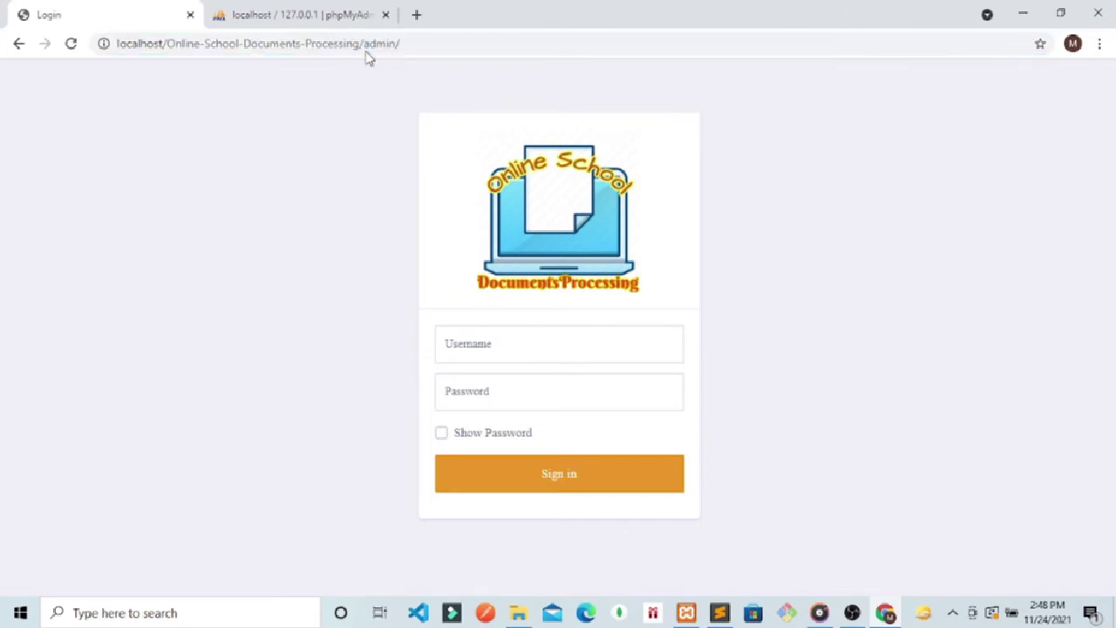
click(307, 16)
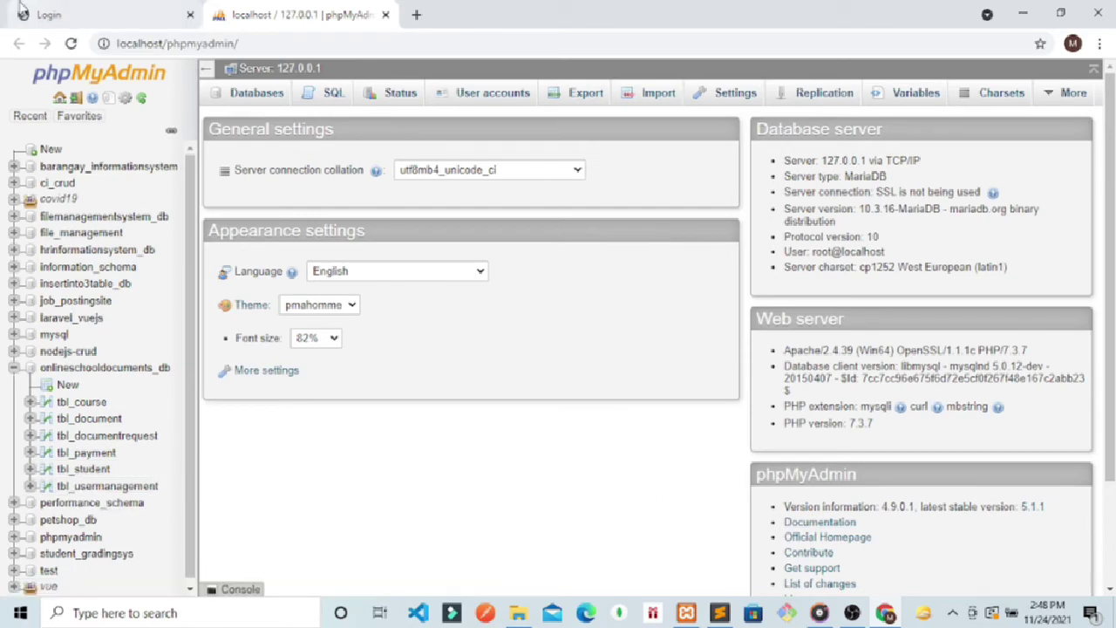
Step: Switch back to the Online School Documents Processing login tab in Chrome
click(77, 14)
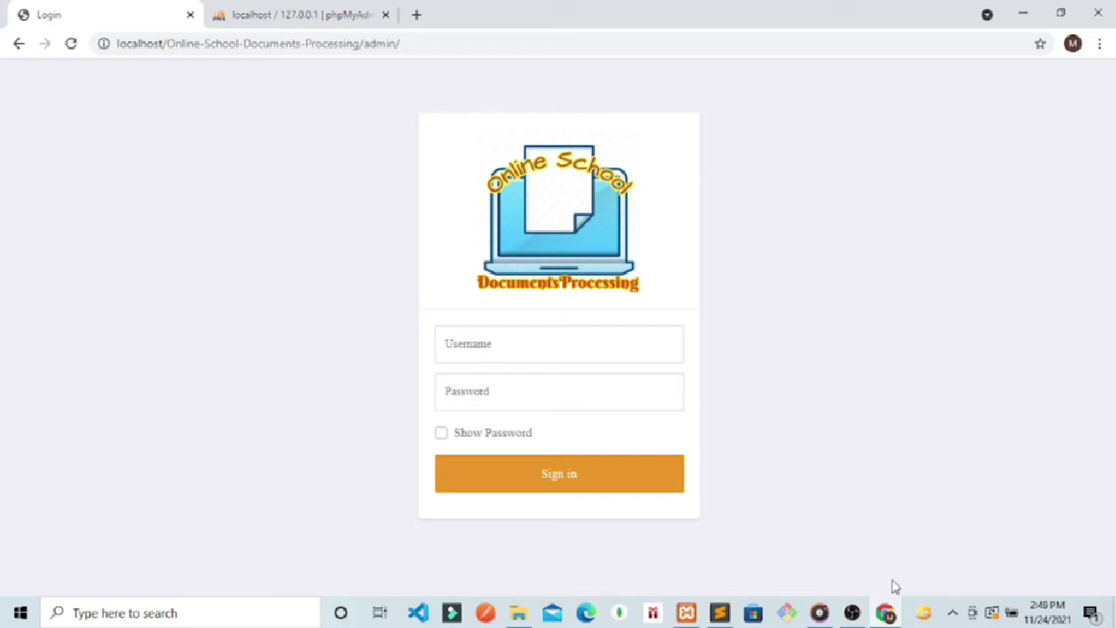
Step: Check the OBS recording window, then bring back Chrome showing the localhost Index of / listing
click(852, 613)
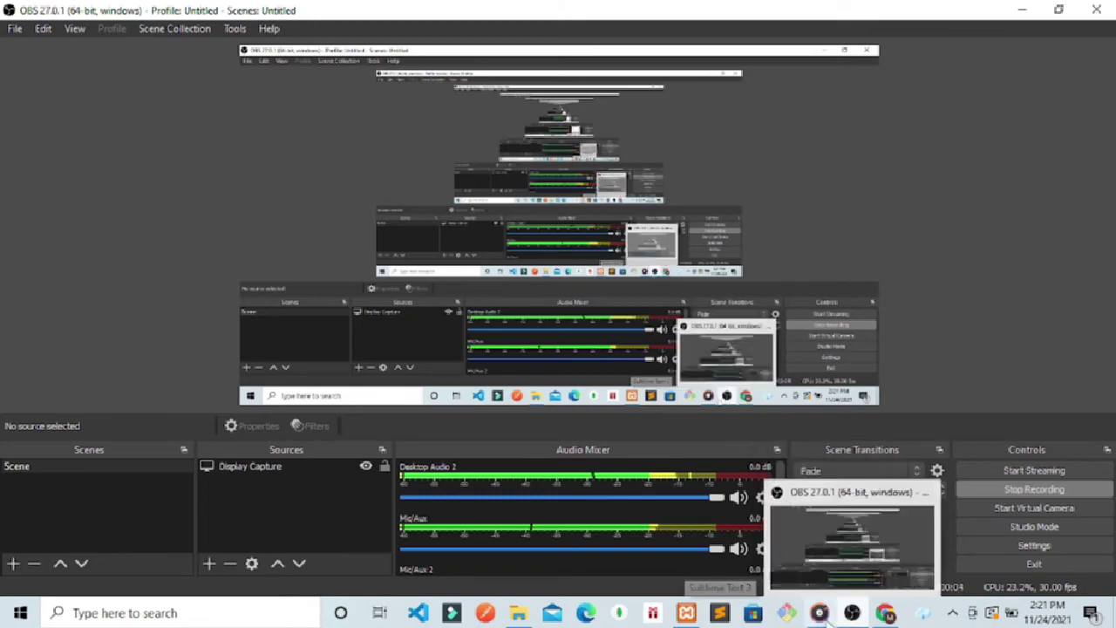
click(895, 617)
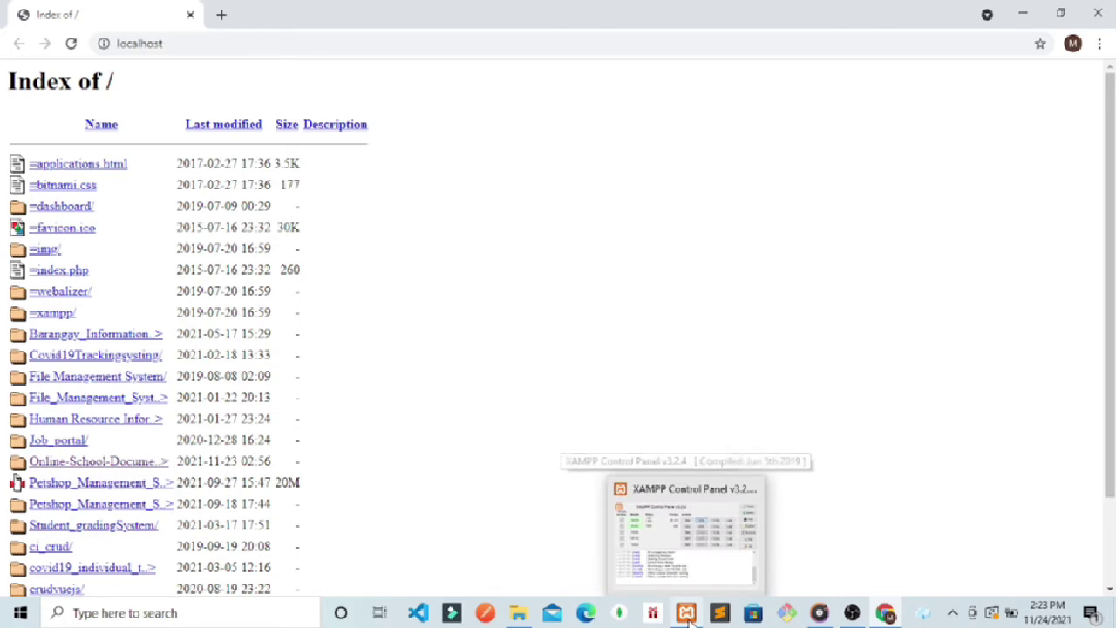
Step: Open the Online-School-Documents-Processing login page, test the logo link, and switch to XAMPP
click(101, 463)
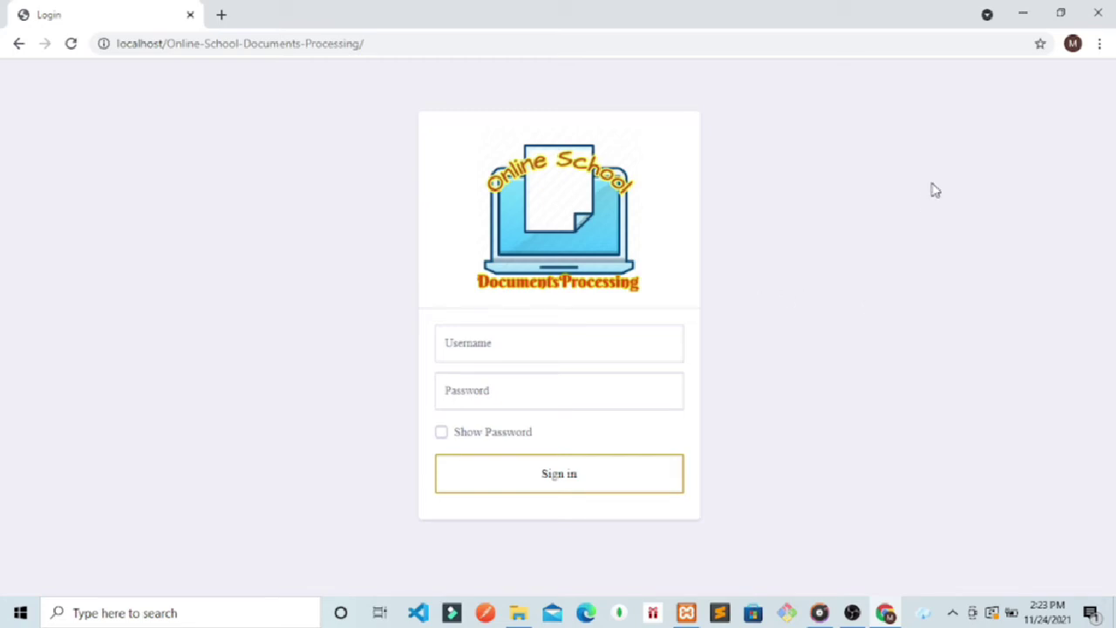
click(479, 196)
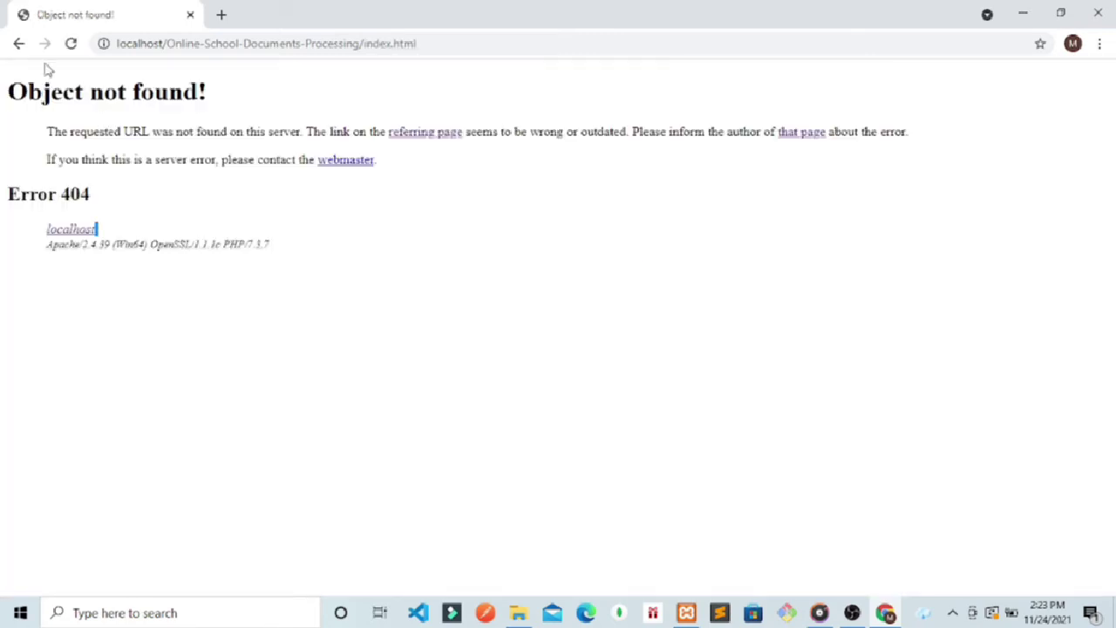
click(18, 44)
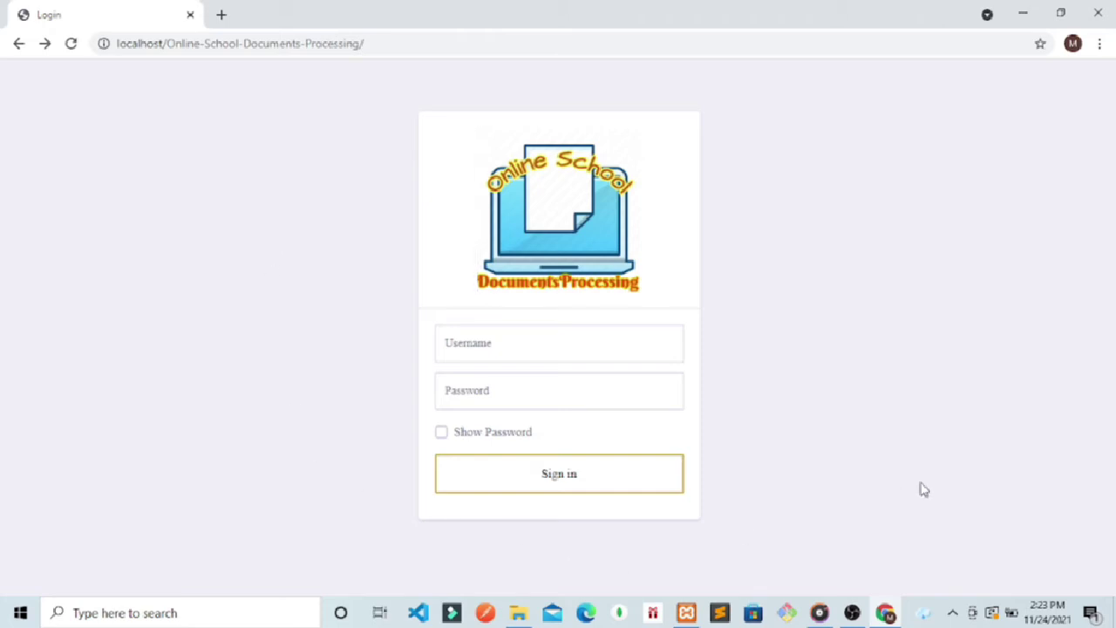
click(695, 614)
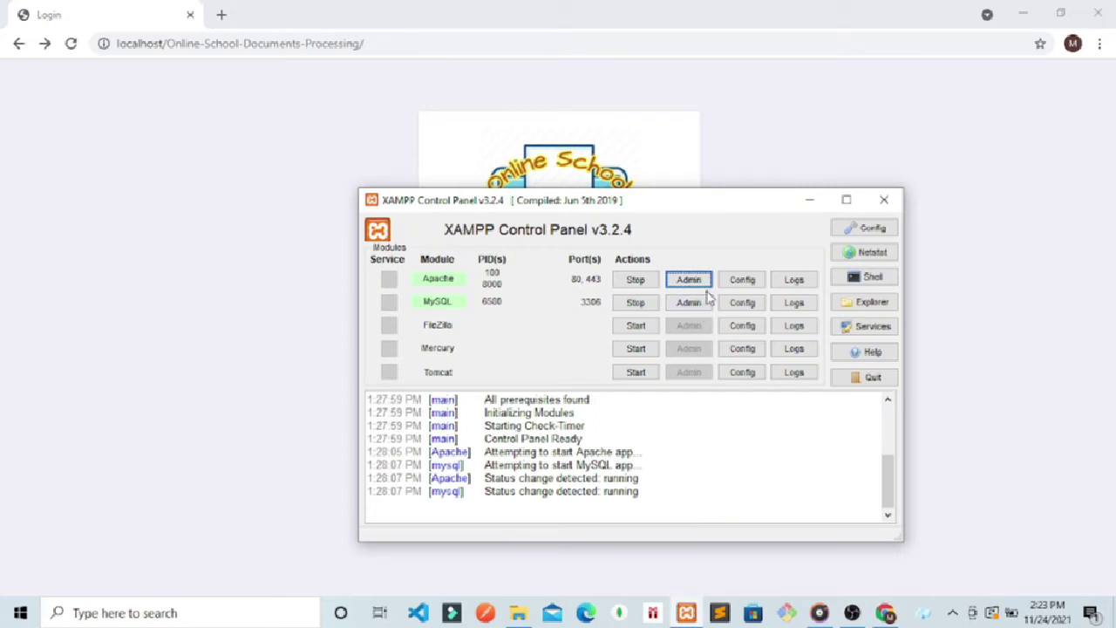
Step: Launch phpMyAdmin from the MySQL row's Admin button in XAMPP Control Panel
click(706, 301)
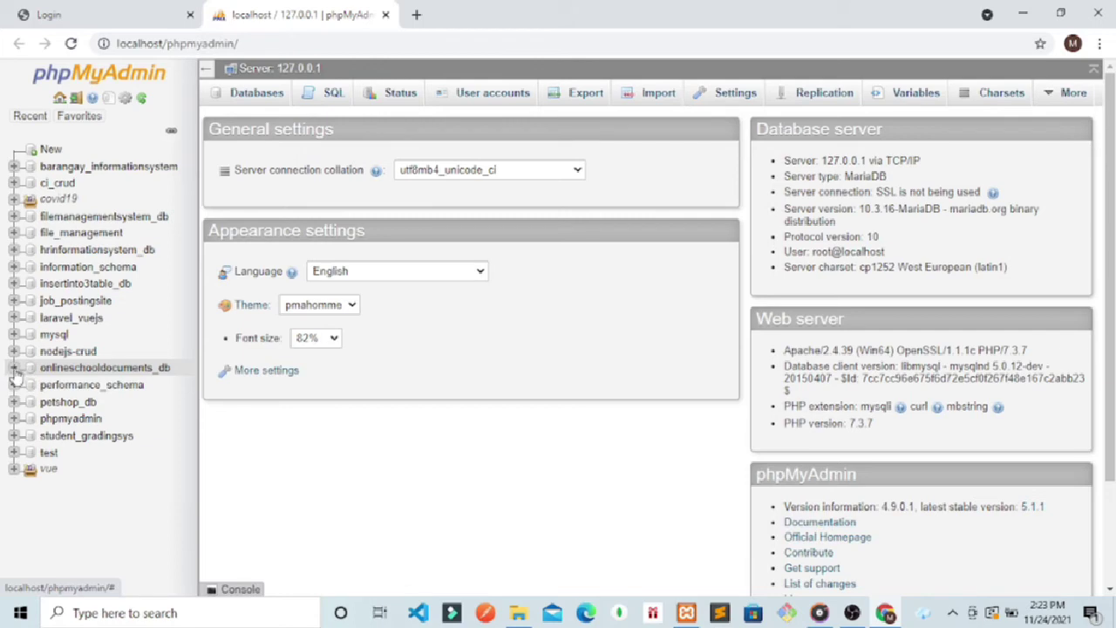
Step: Expand the onlineschooldocuments_db tables, then return to the web app's Login tab
click(14, 370)
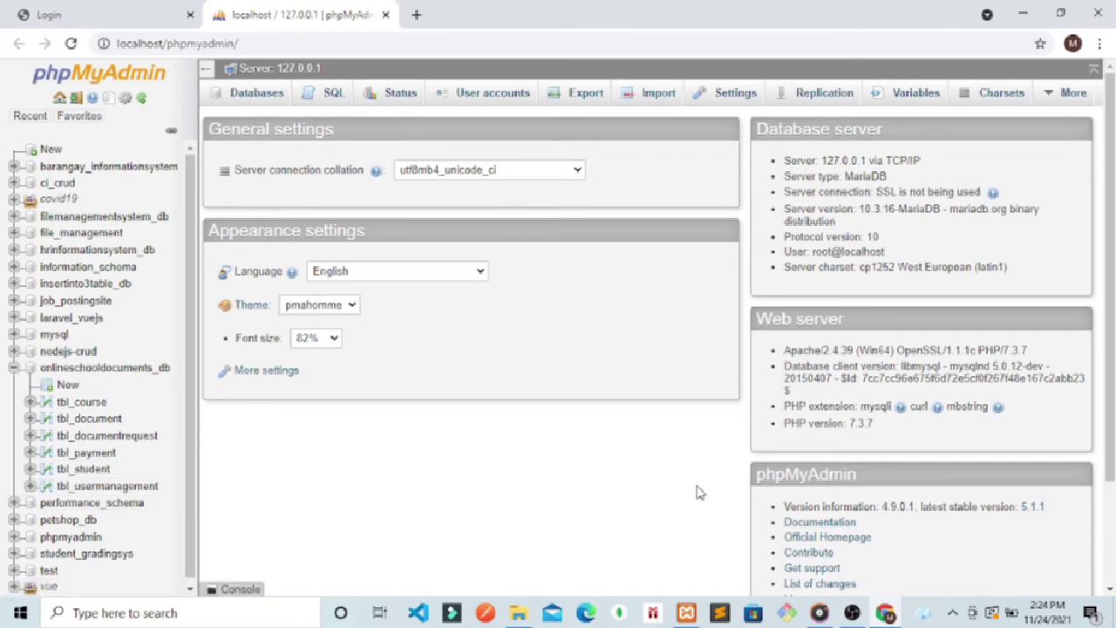
click(110, 8)
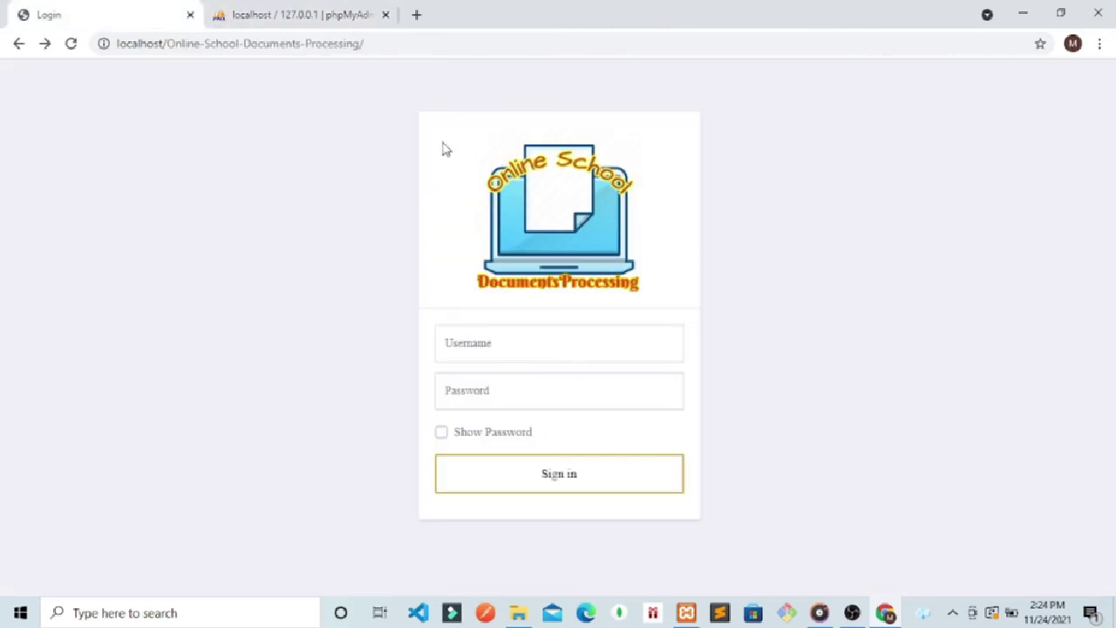
Step: Append /admin to the site address to load the admin login page
click(413, 47)
click(414, 50)
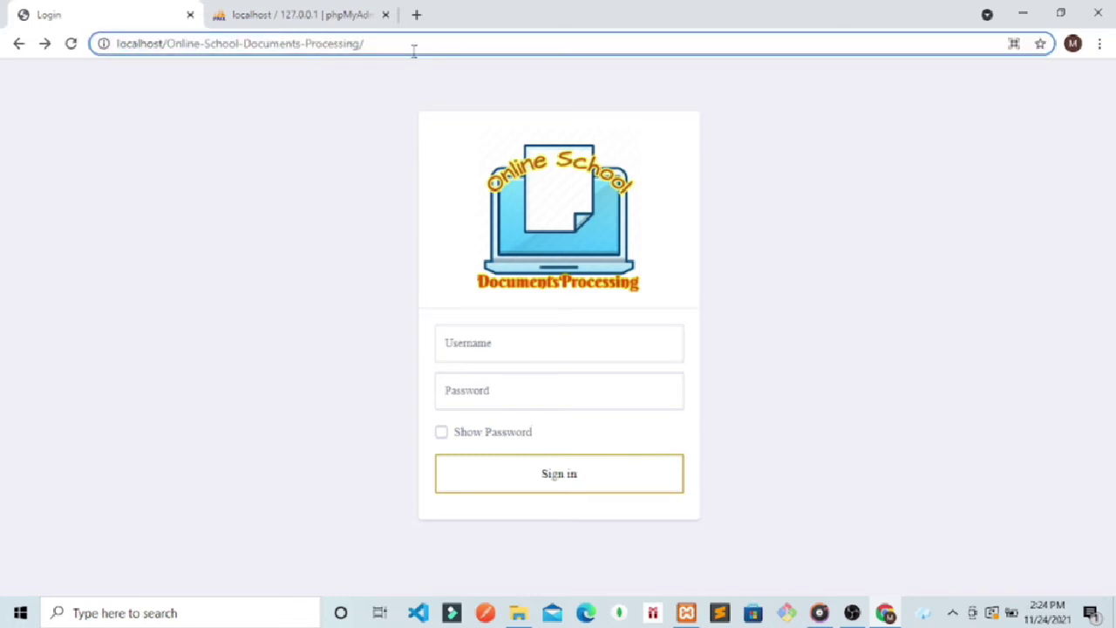
text(admin)
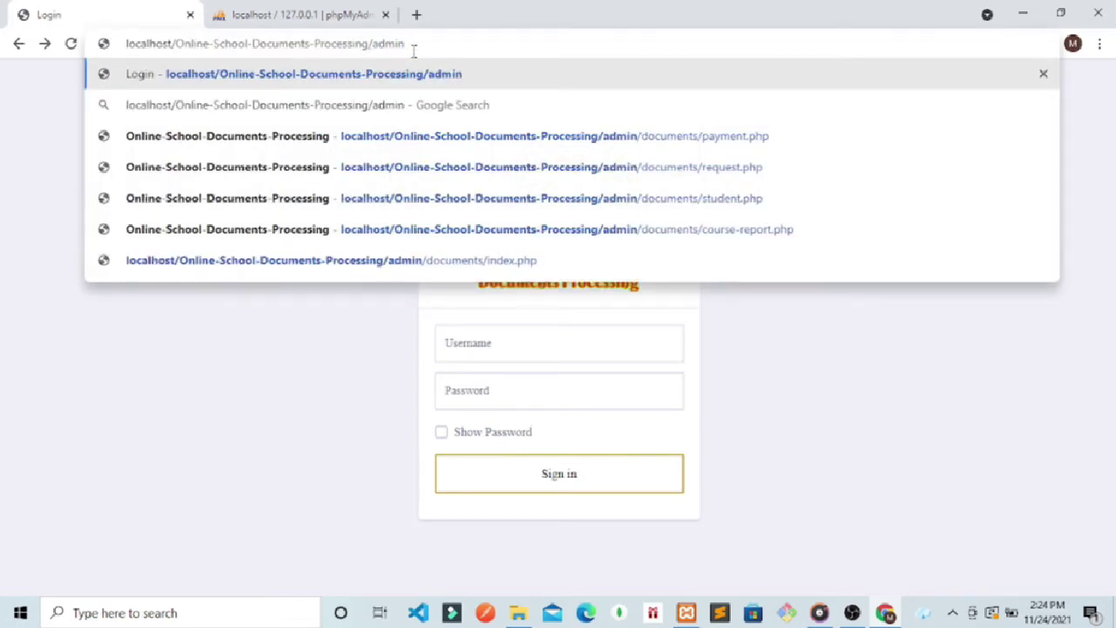
drag(414, 47, 375, 49)
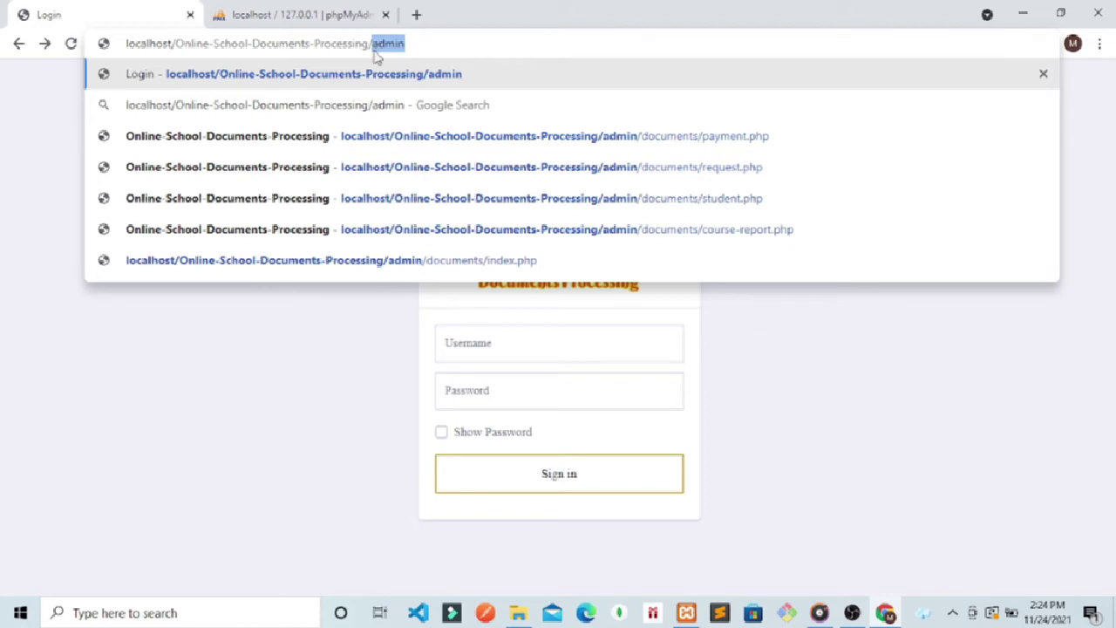
key(Return)
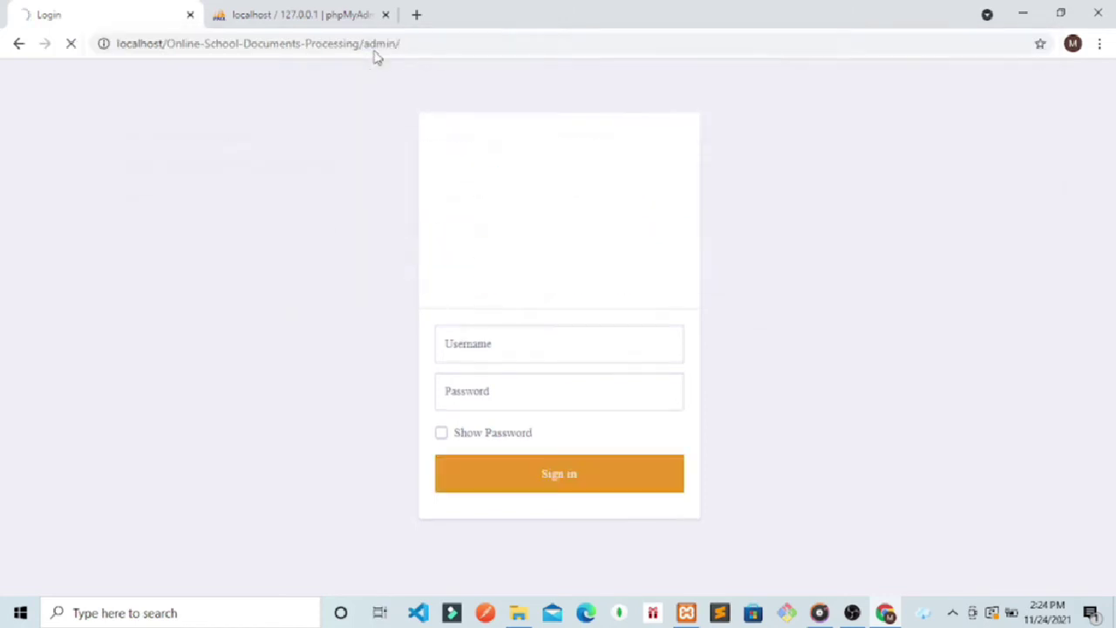
double_click(376, 44)
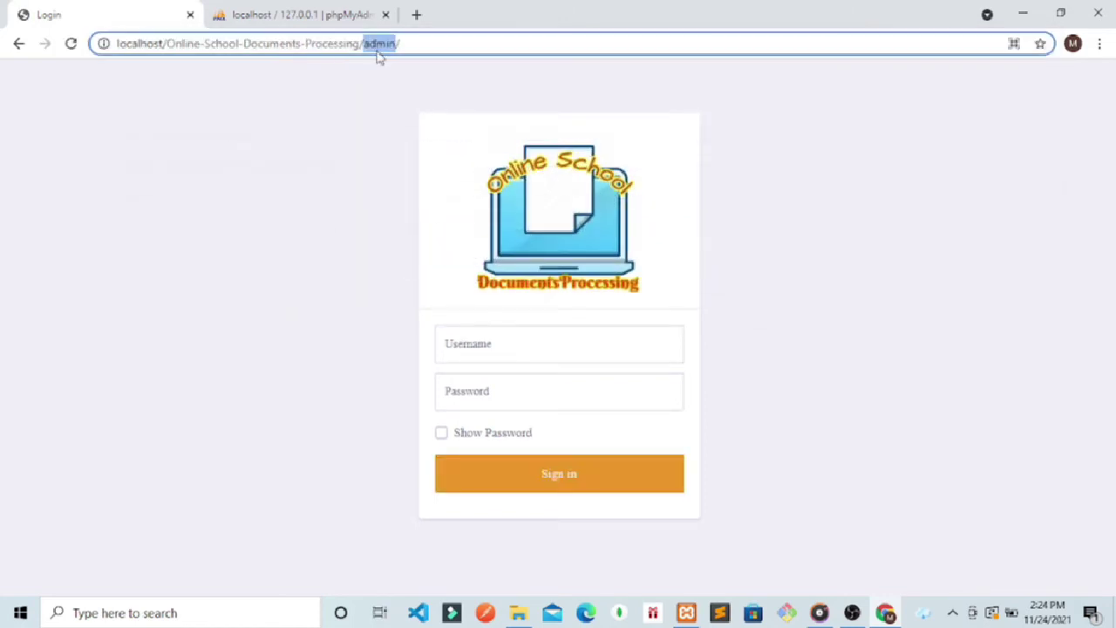
Step: Sign in with the administrator username and password to reach the Dashboard
click(518, 349)
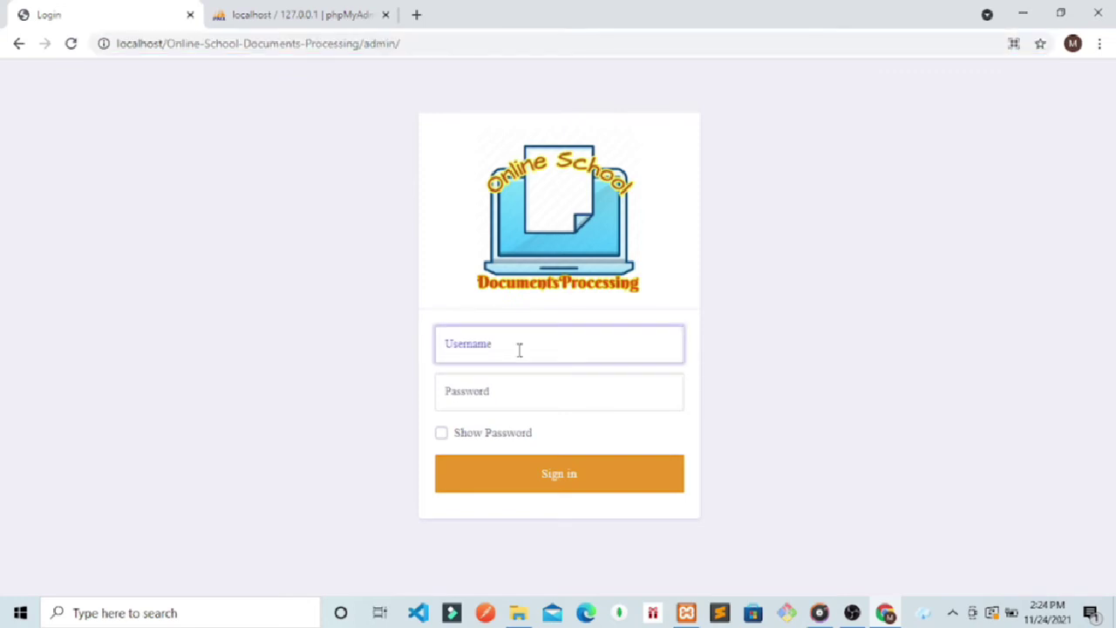
text(admin)
click(499, 392)
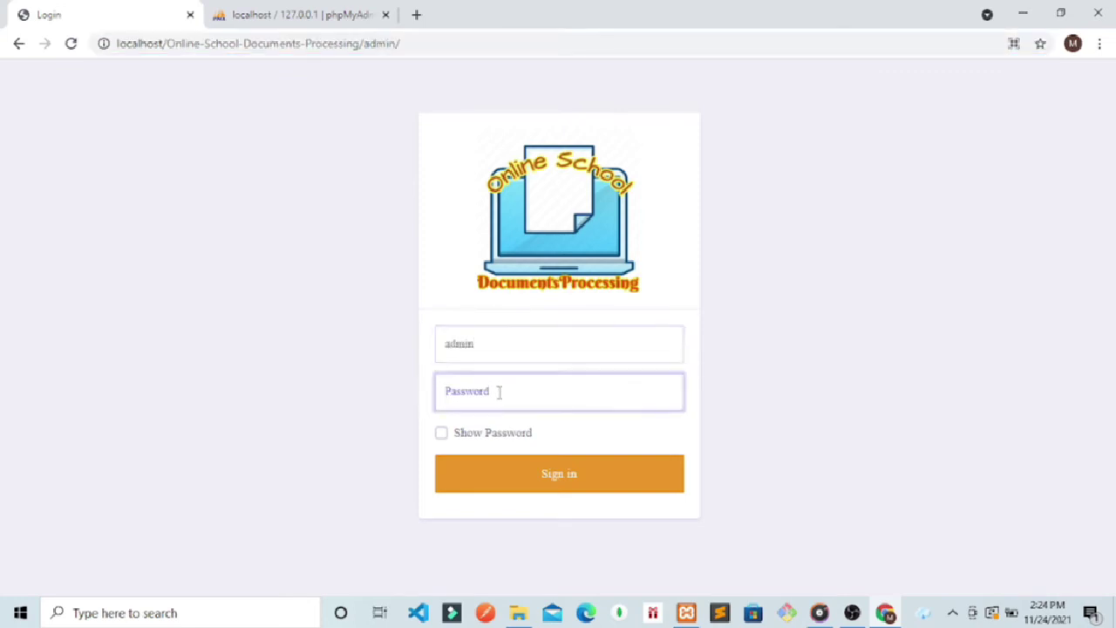
text(ad)
key(Return)
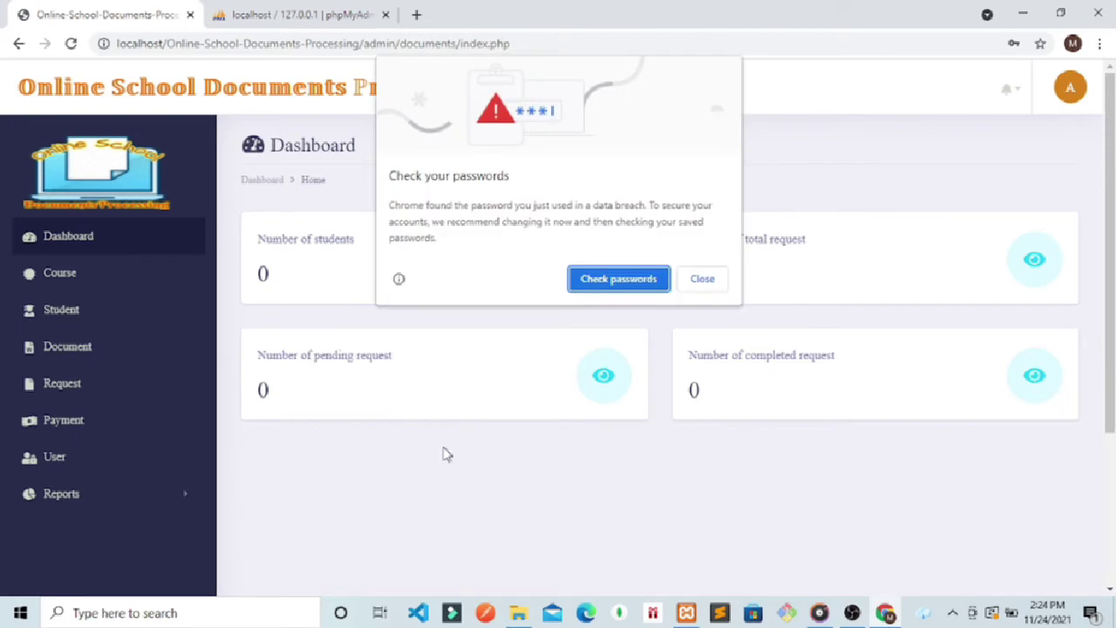
Step: Dismiss Chrome's password popups and browse the Student, Document, Request and Payment pages
click(702, 278)
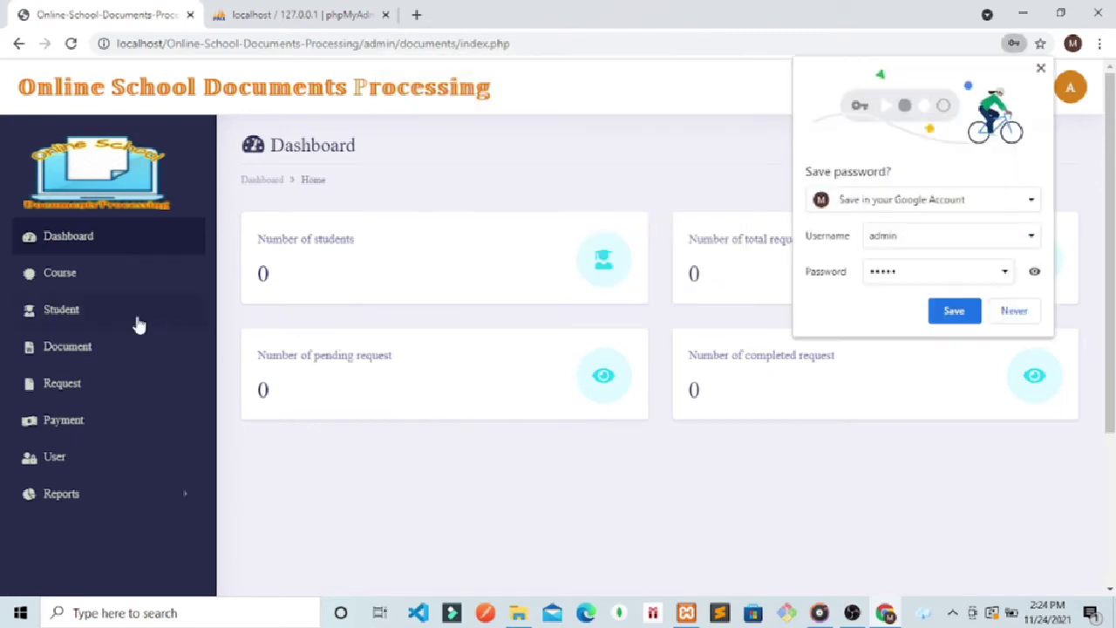
click(1010, 312)
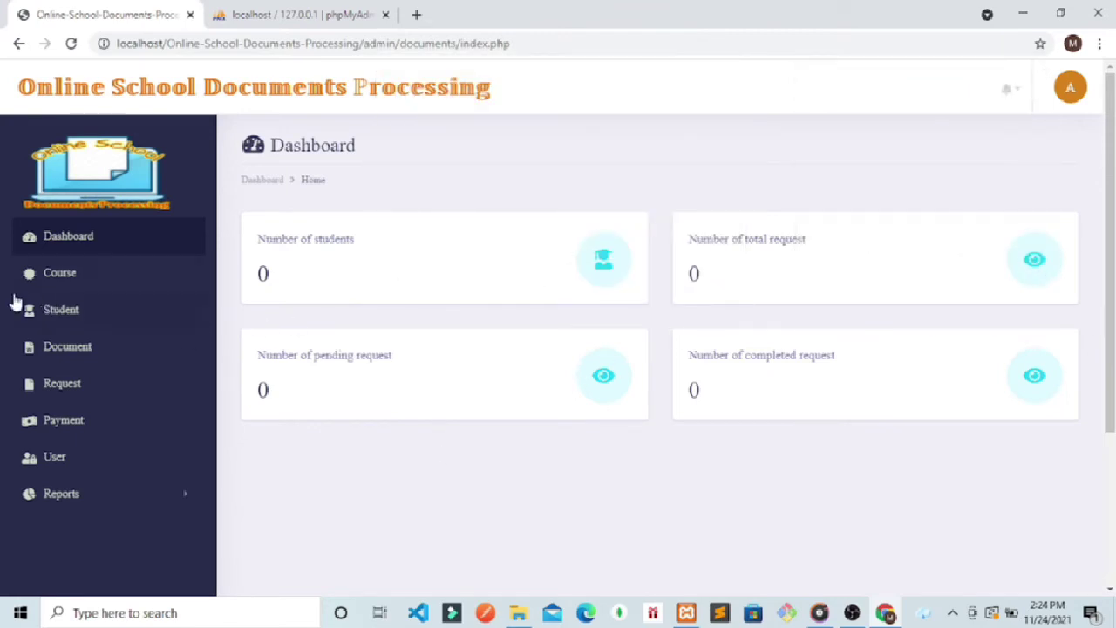
click(40, 312)
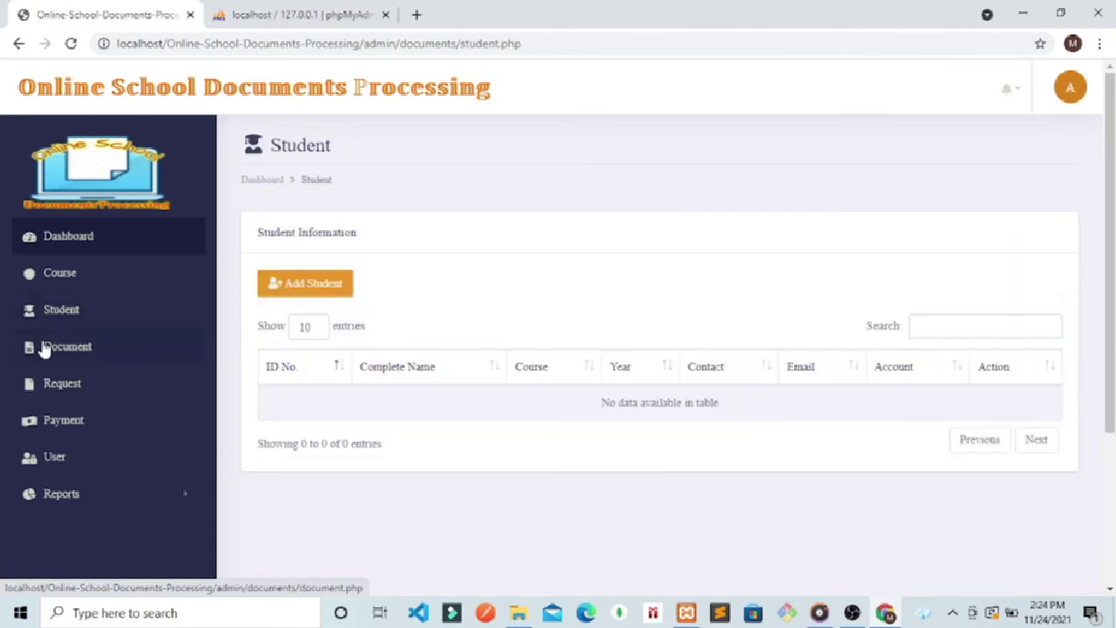
click(43, 348)
click(56, 383)
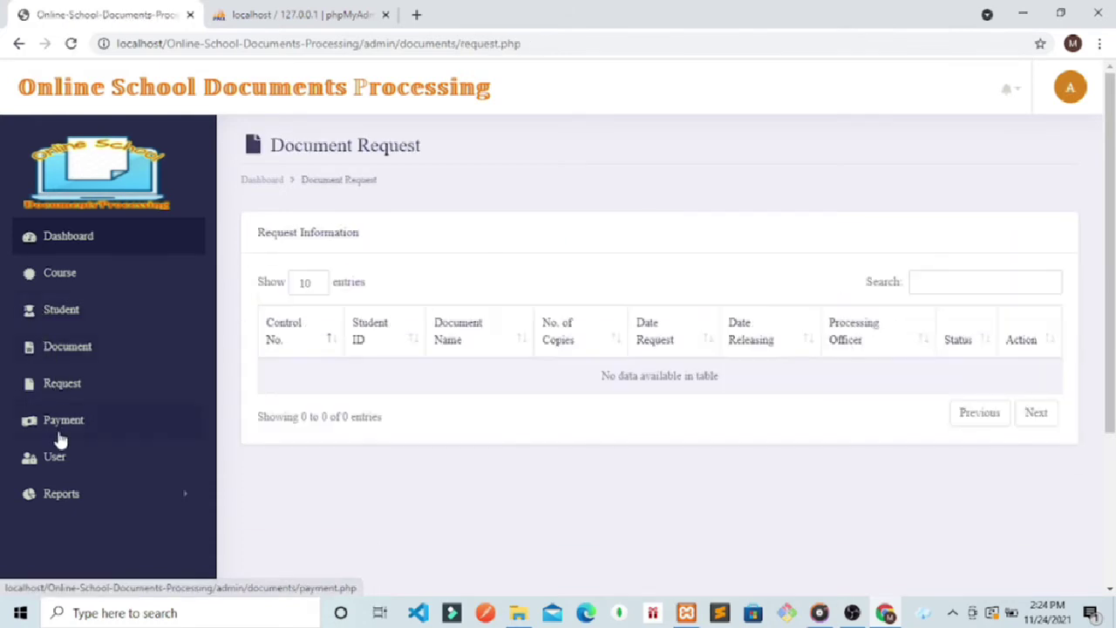
click(58, 428)
Step: Review the two active programmer accounts on the Users page
click(54, 459)
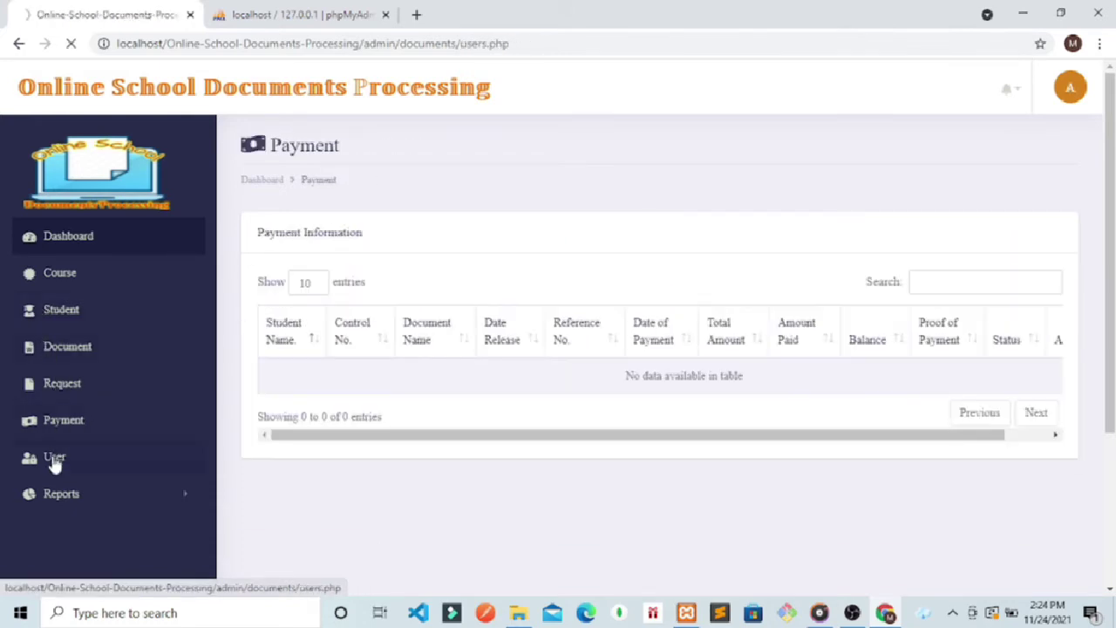
click(57, 491)
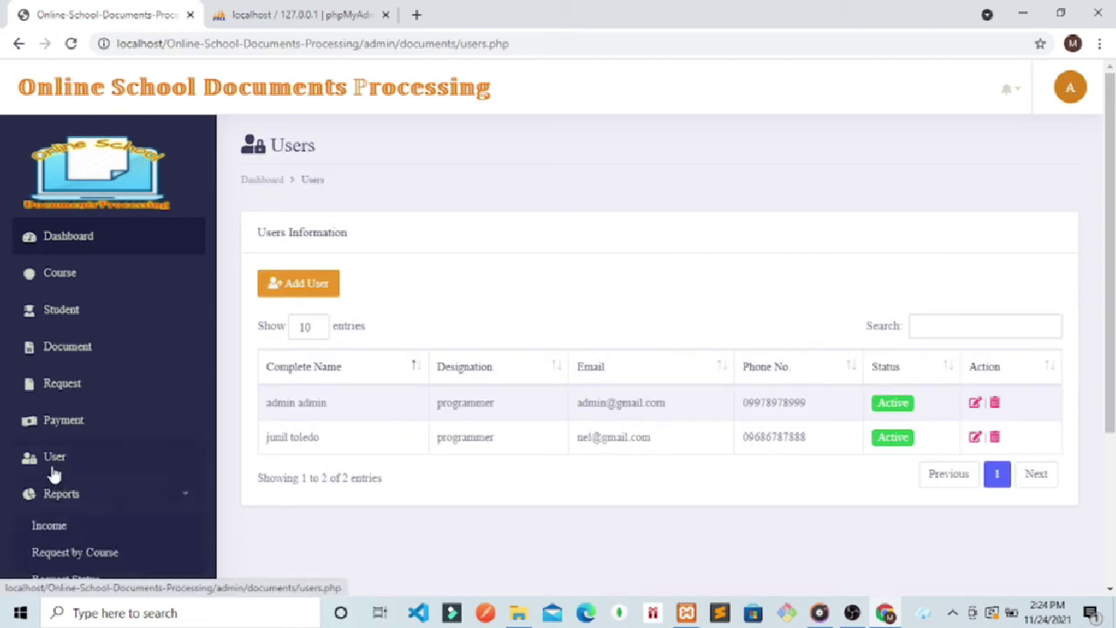
click(55, 473)
drag(832, 441, 743, 439)
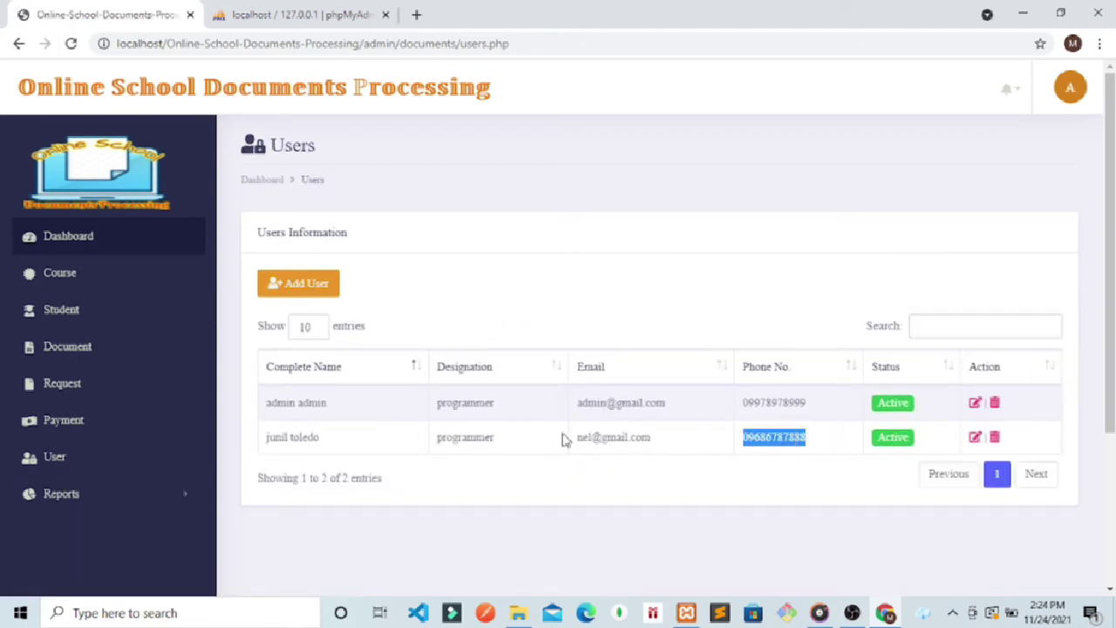
drag(564, 440, 399, 436)
drag(840, 417, 290, 403)
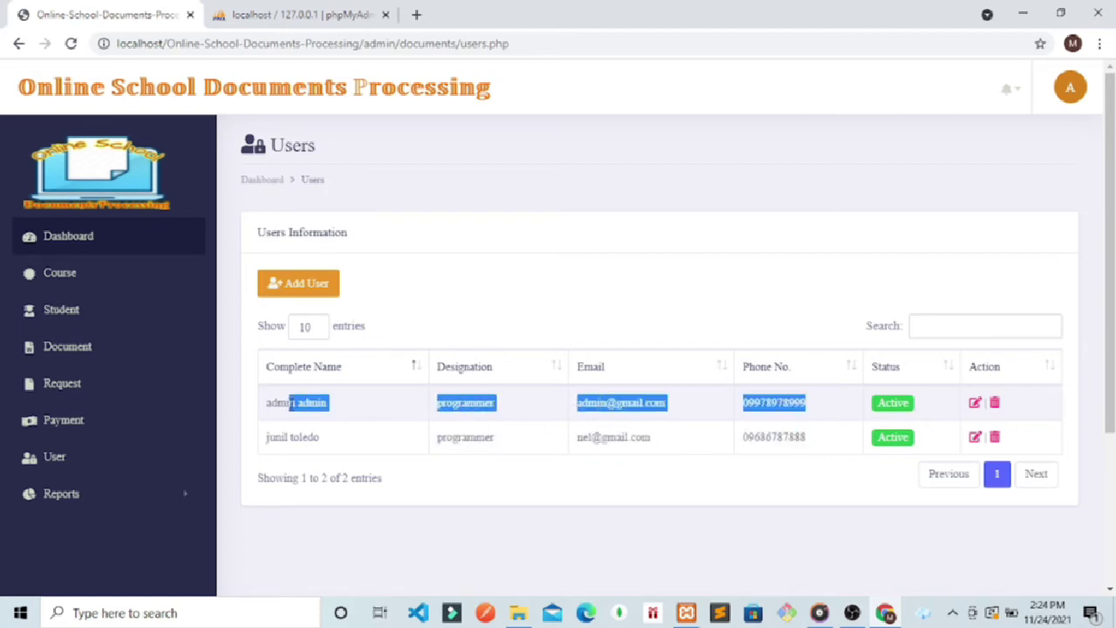
click(493, 257)
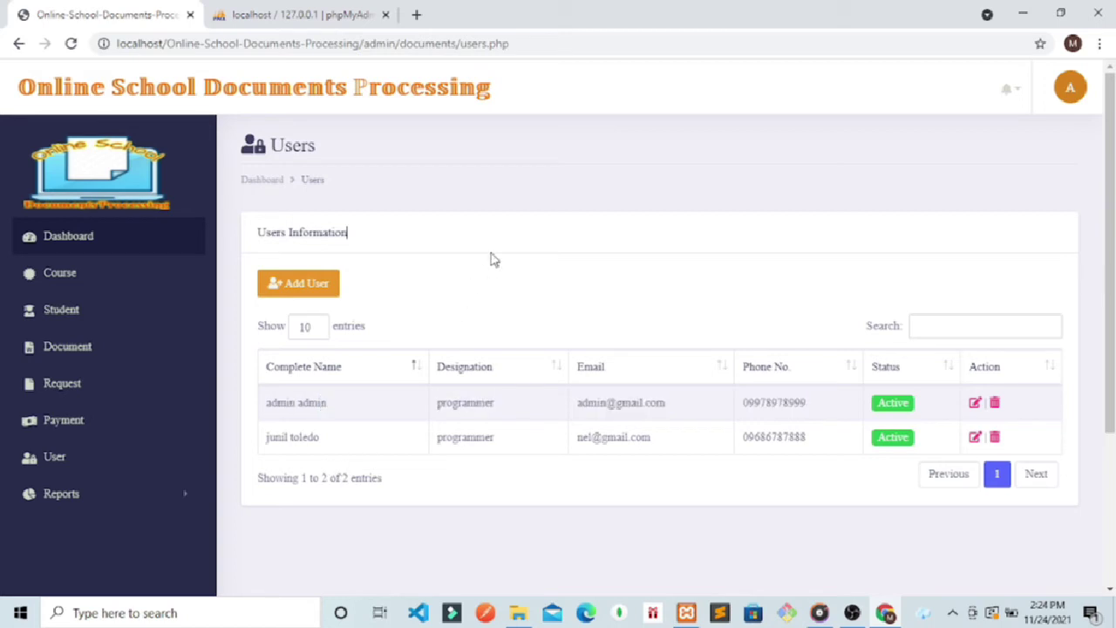
Step: Look over the five courses, including BS Accountancy and Information Technology, then open Student
click(62, 280)
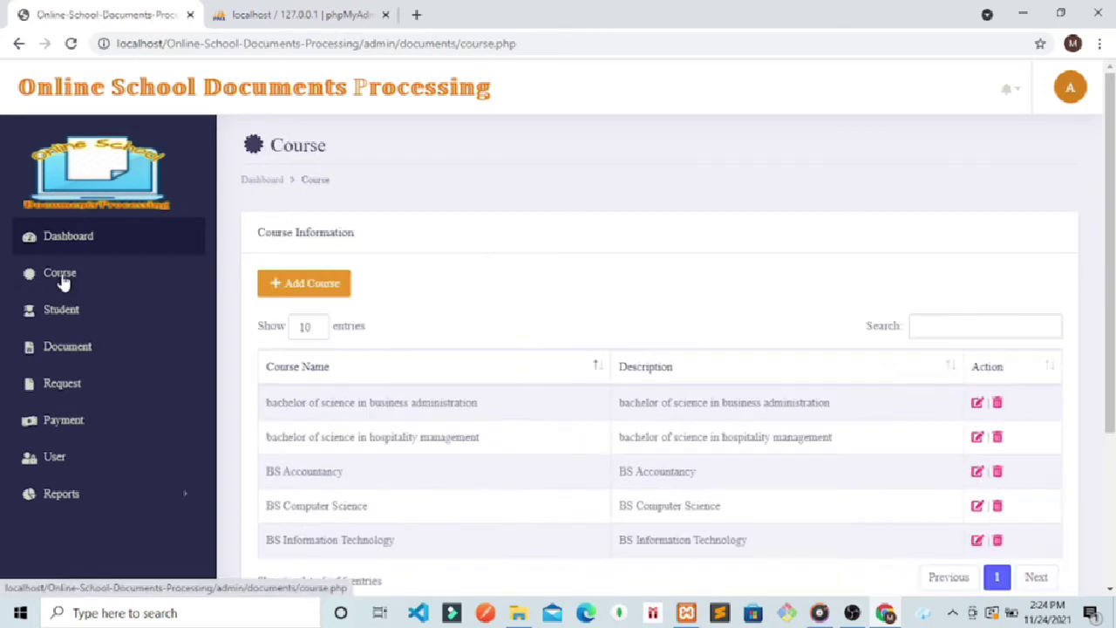
scroll(418, 357, down, 1)
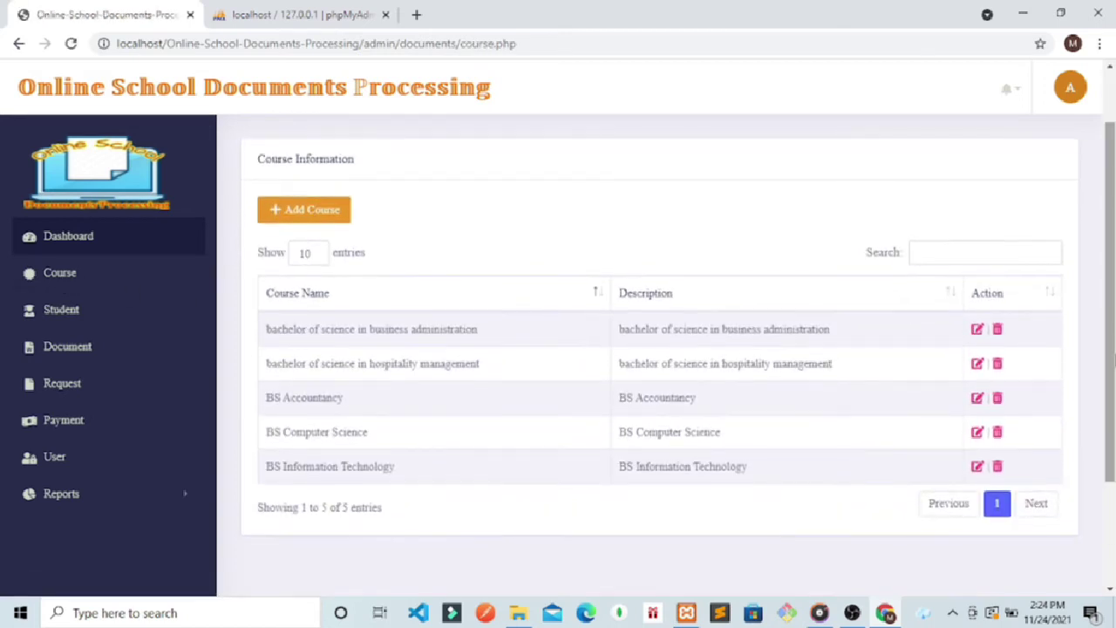
drag(500, 346, 304, 356)
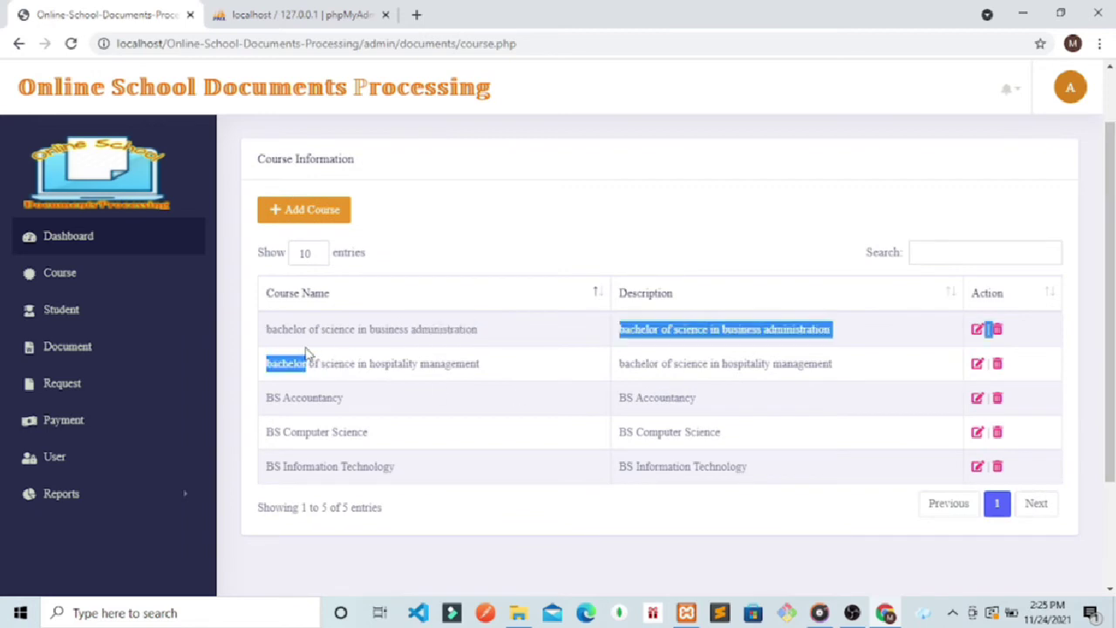
click(430, 397)
drag(430, 397, 315, 408)
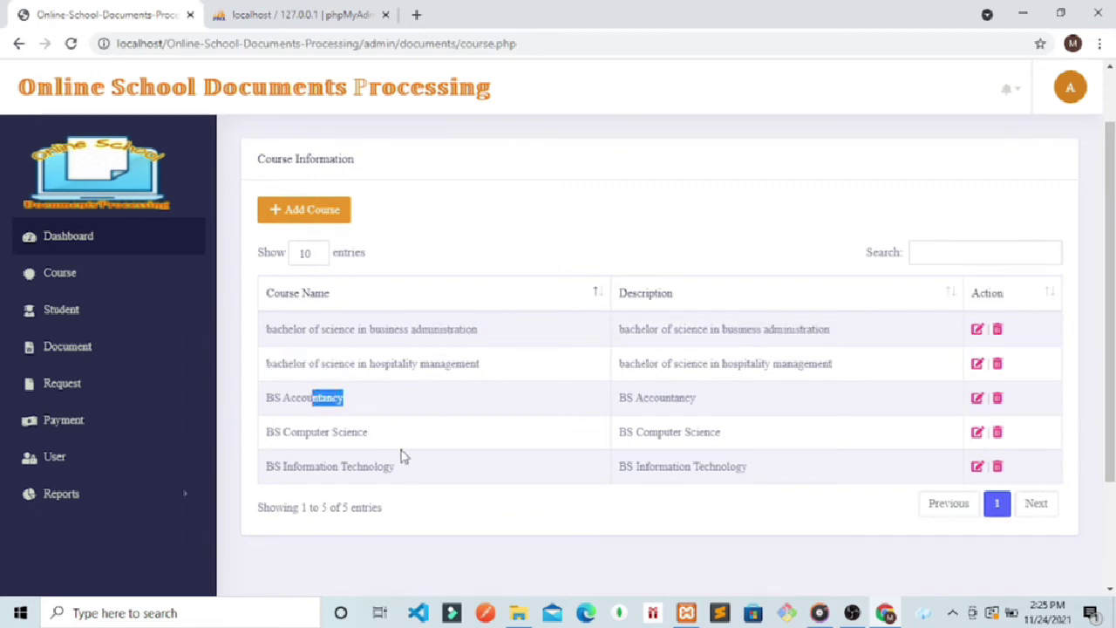
drag(397, 455, 275, 450)
click(423, 497)
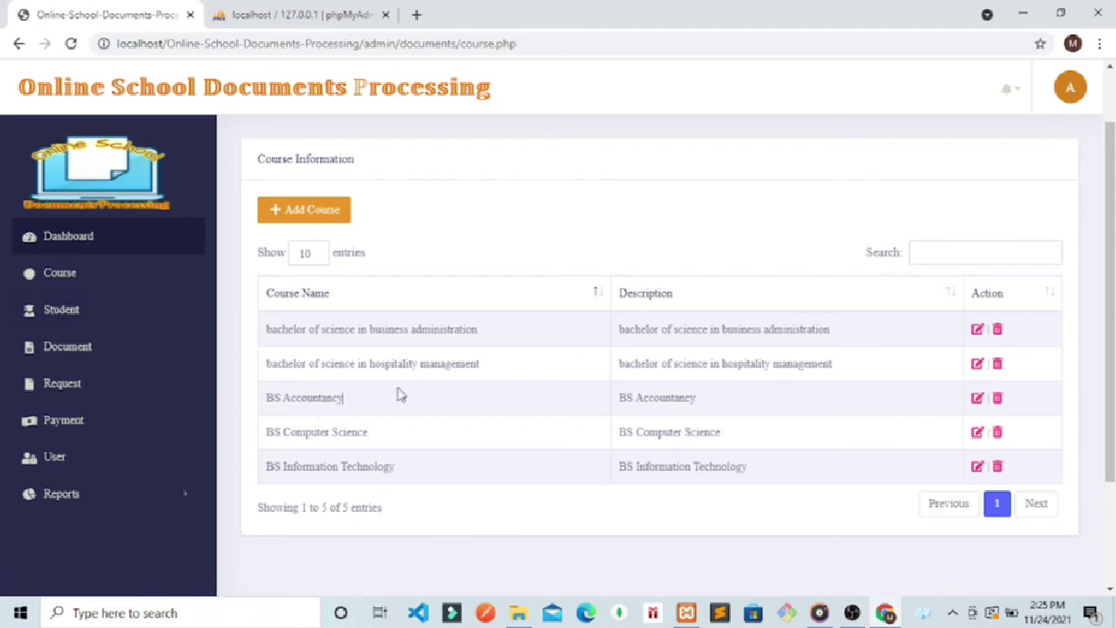
drag(469, 354, 341, 340)
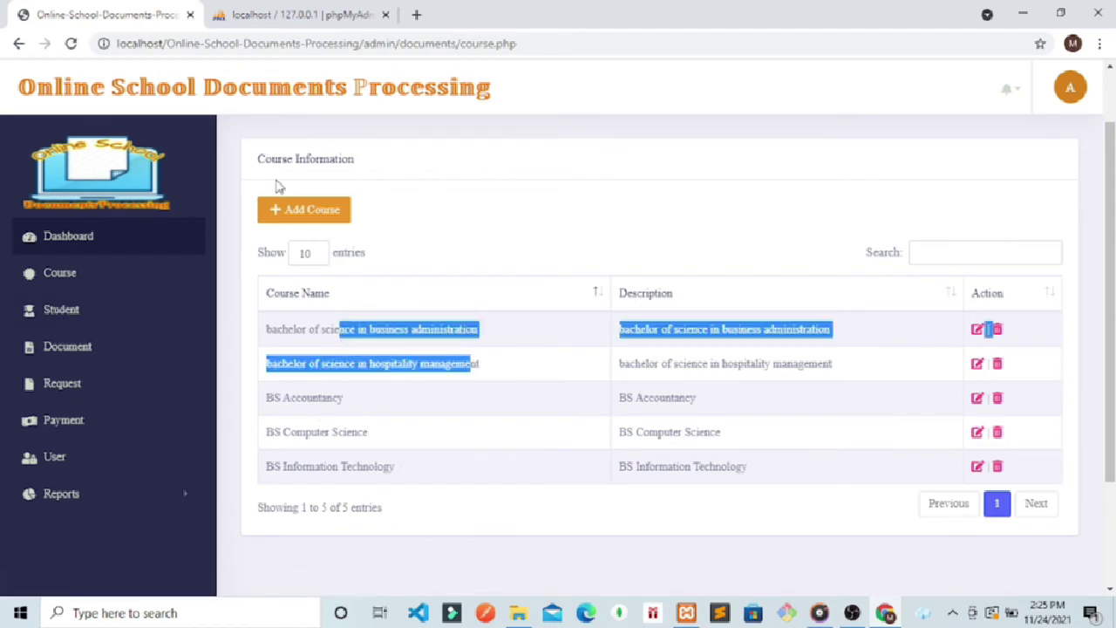
click(46, 314)
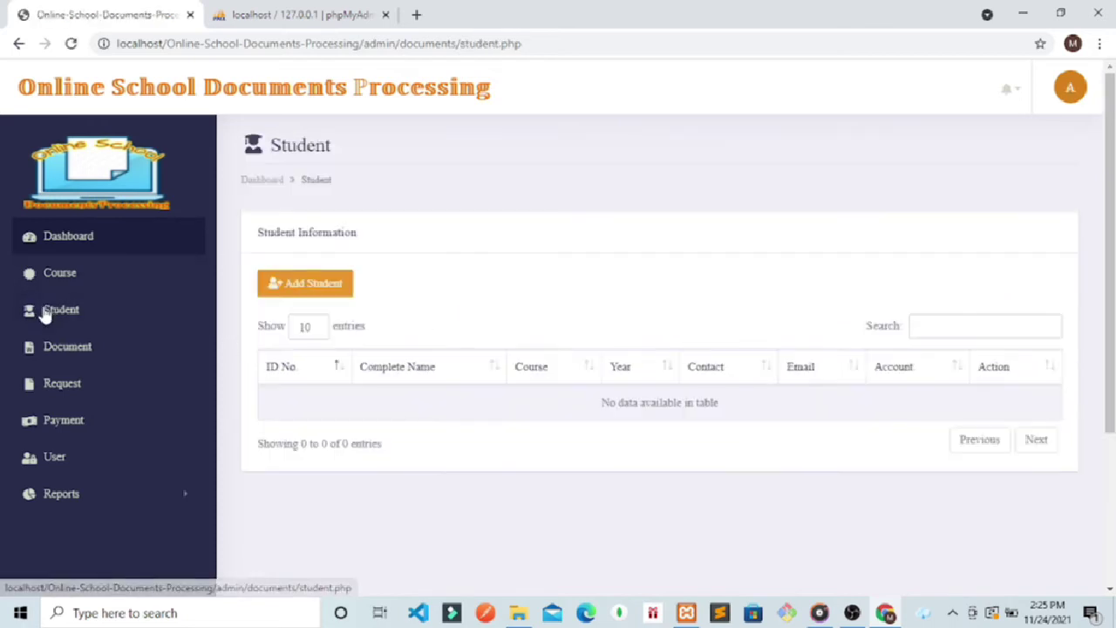
Step: Open the Add Student form and view the Course dropdown twice without choosing
click(279, 291)
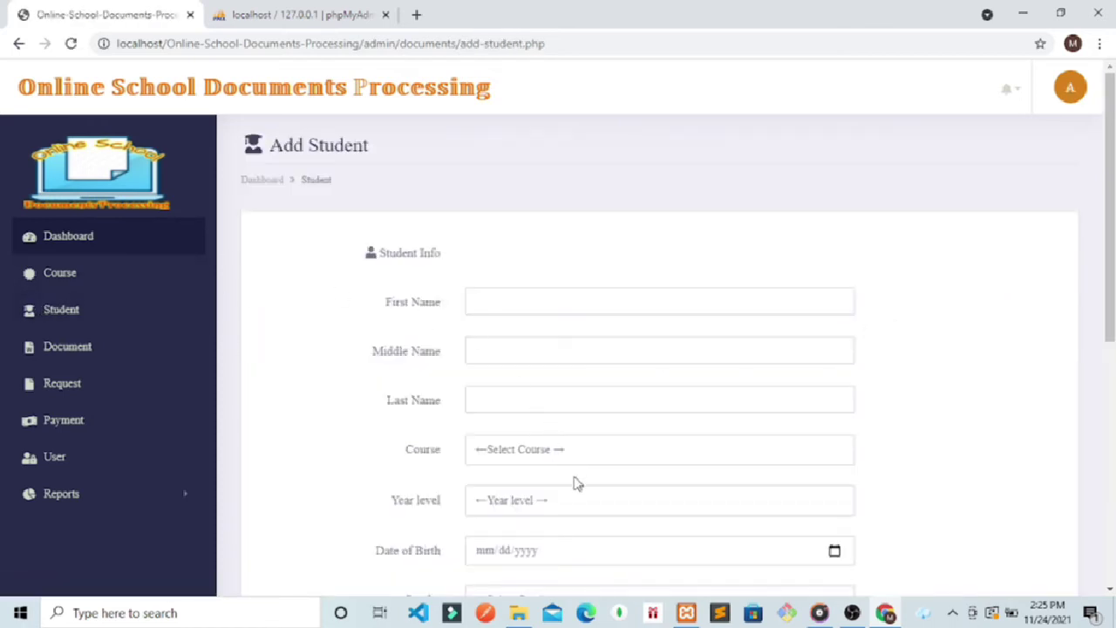
click(567, 454)
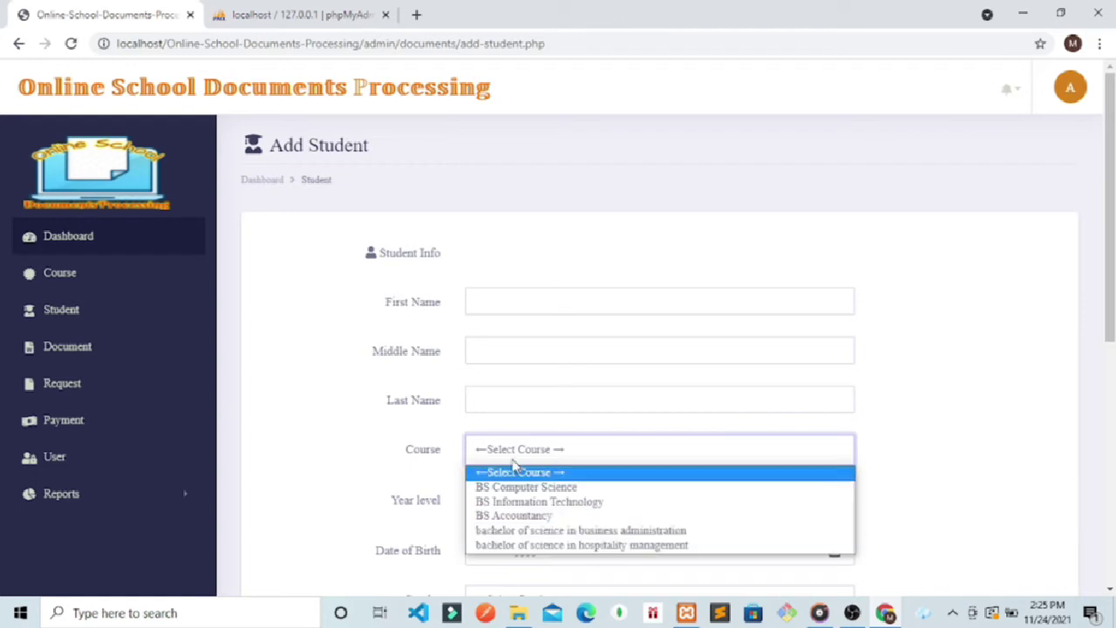
click(1007, 363)
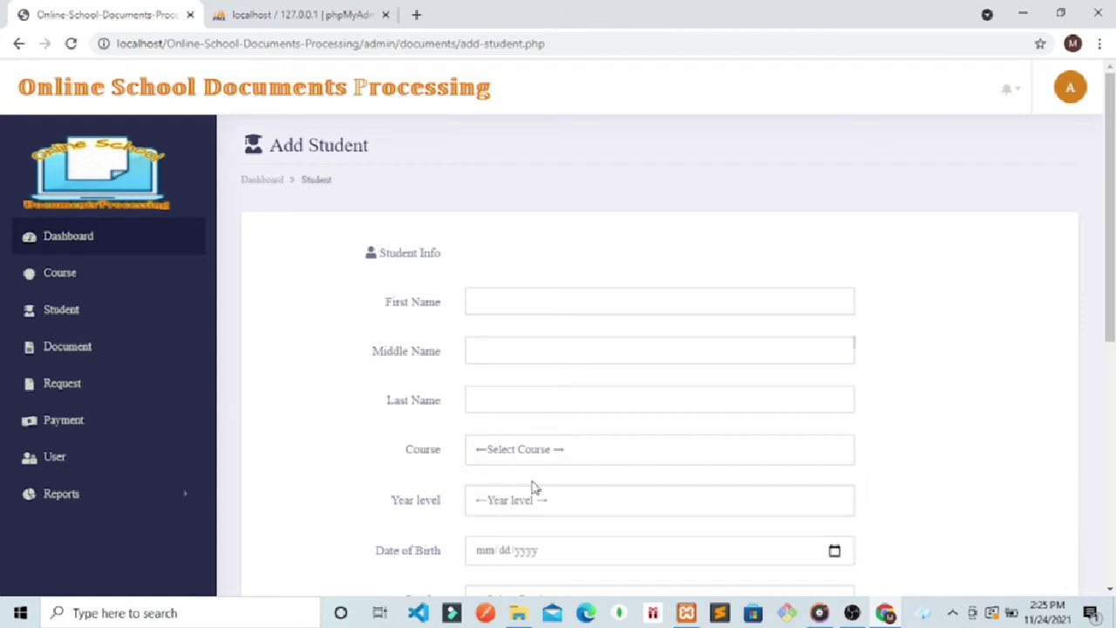
click(501, 448)
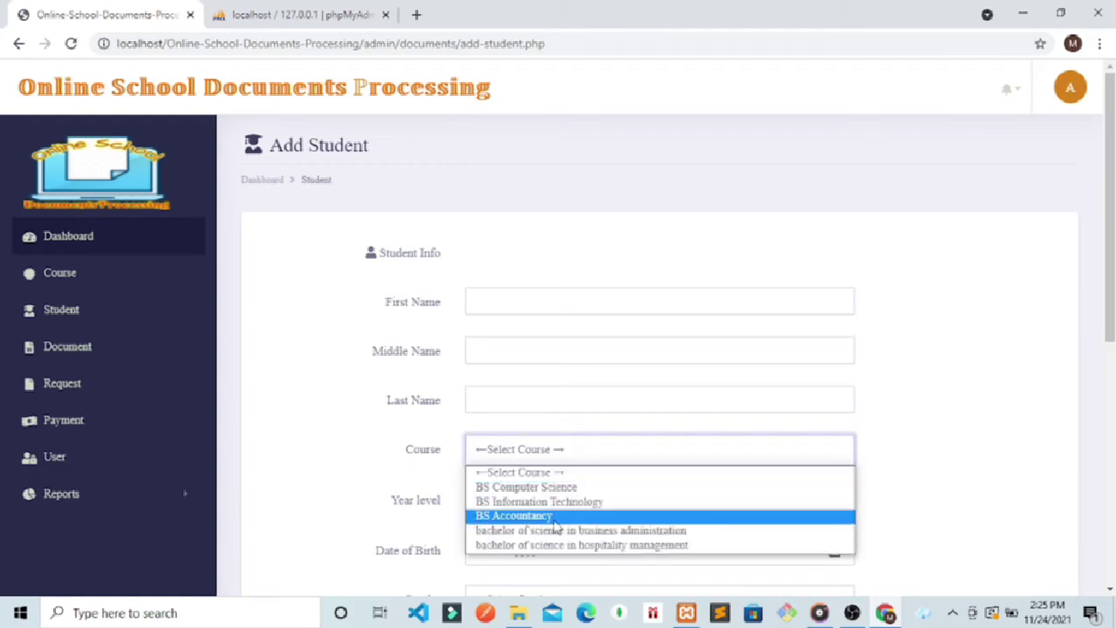
click(1111, 253)
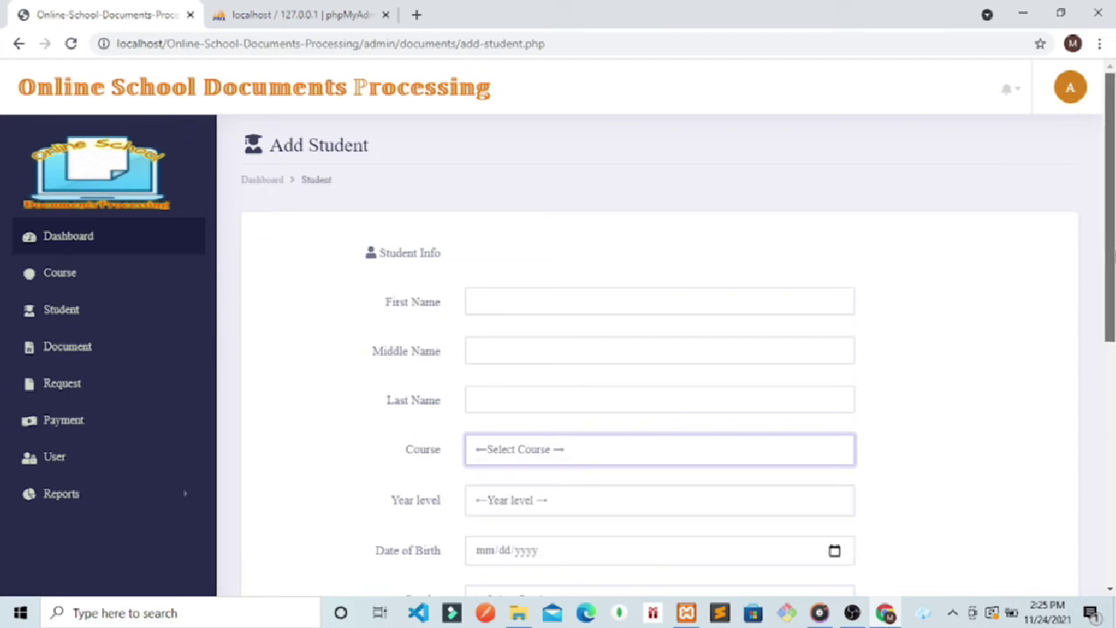
drag(1111, 252, 1112, 312)
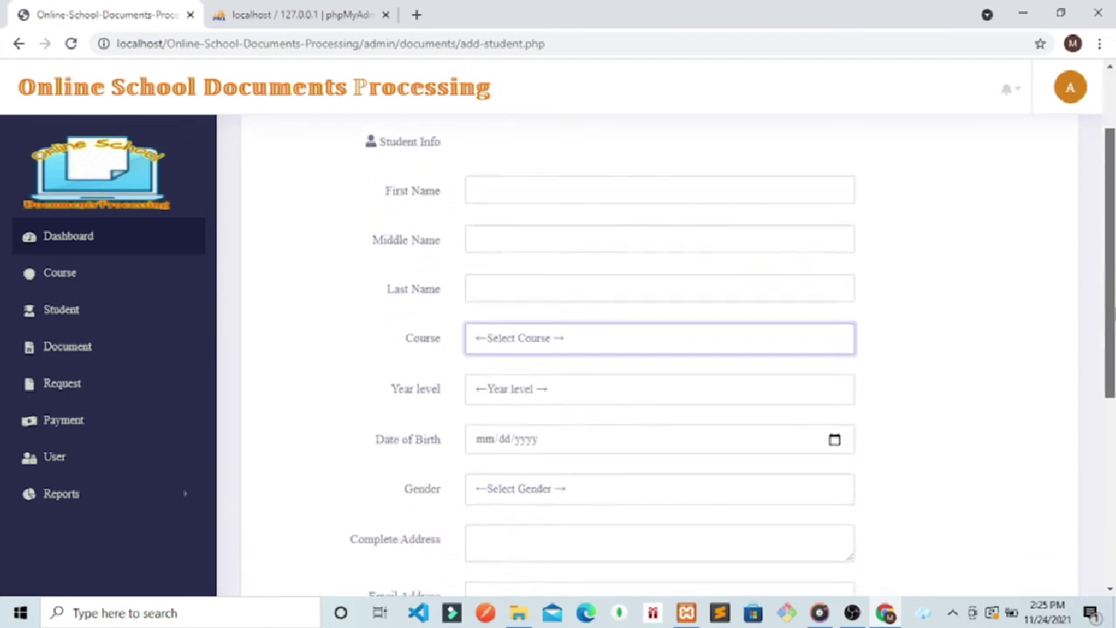
Step: Enter the student's first, middle and last name
click(512, 190)
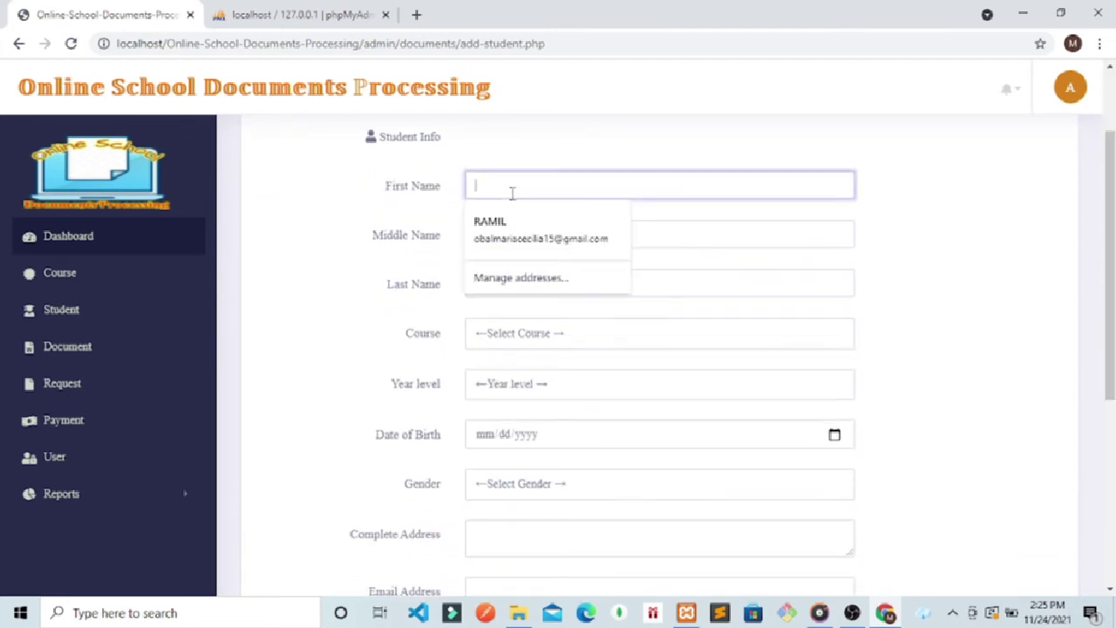
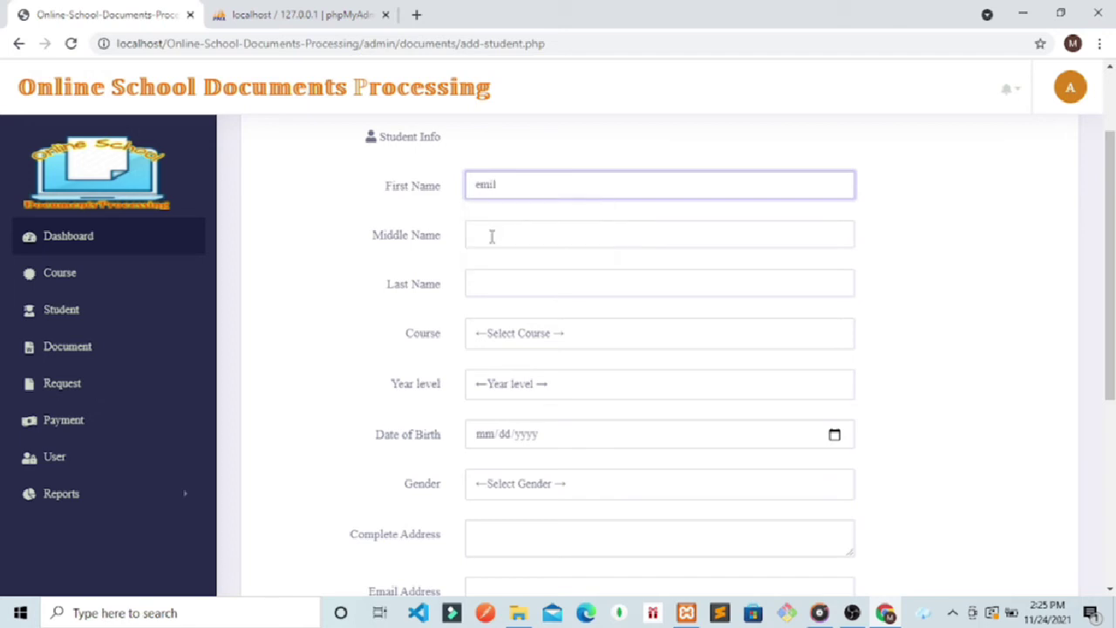
click(491, 235)
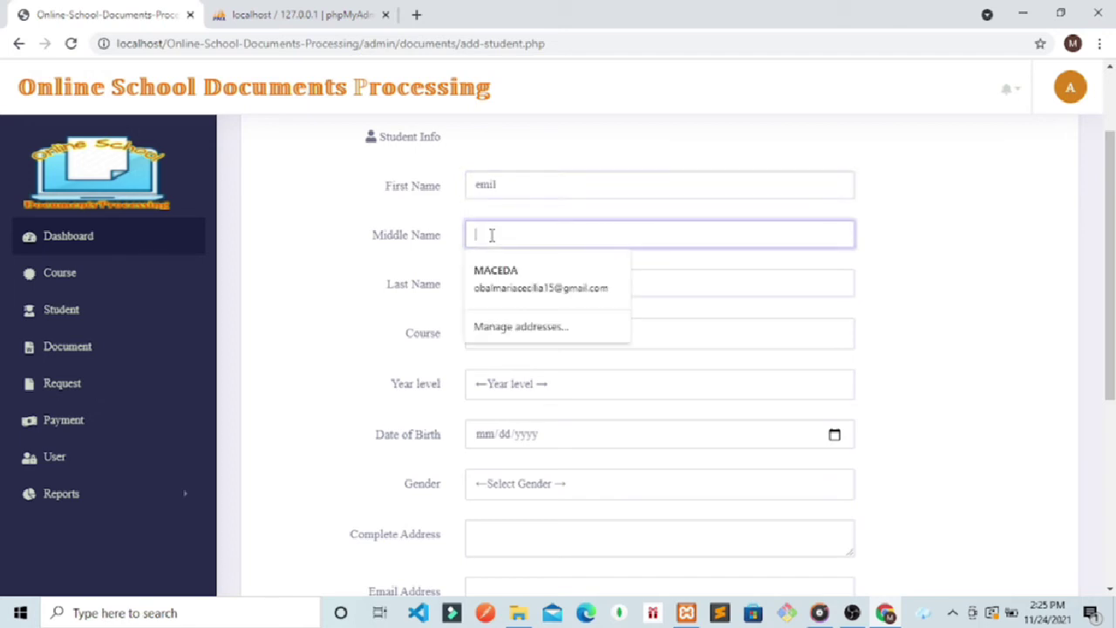
text(l)
click(488, 286)
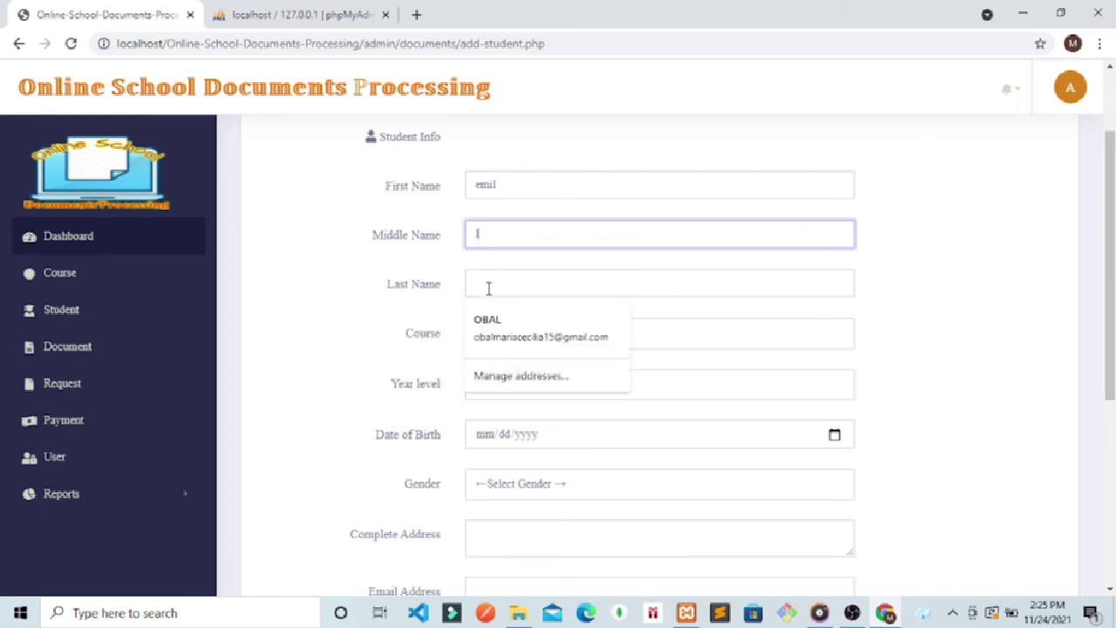
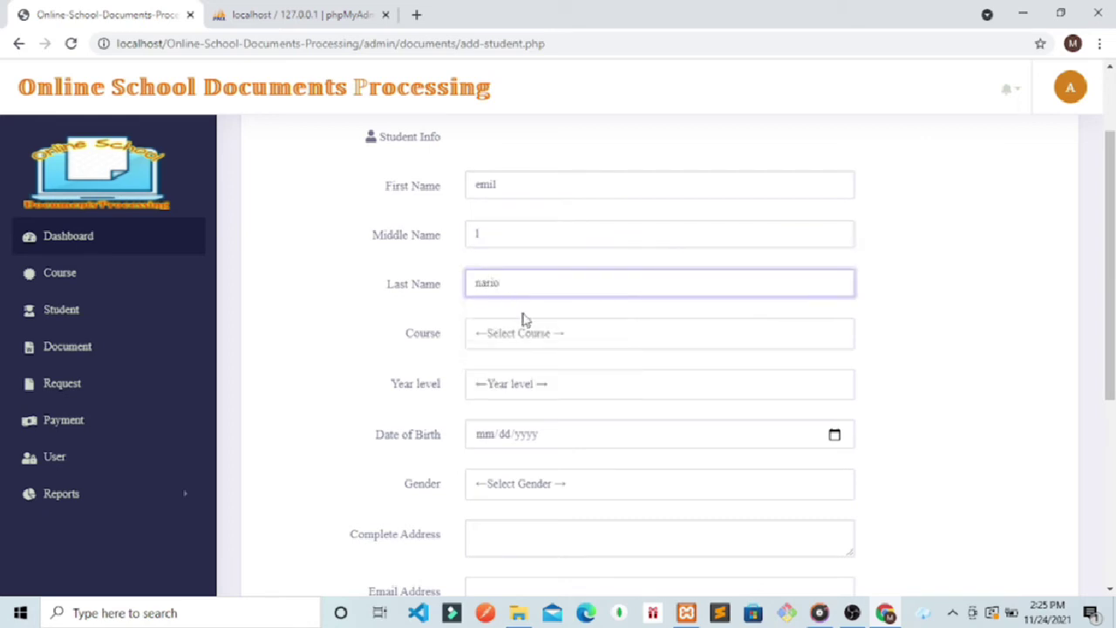
Step: Choose BS Information Technology, 3rd Year, and birth date 11/24/2021 from the calendar
click(529, 335)
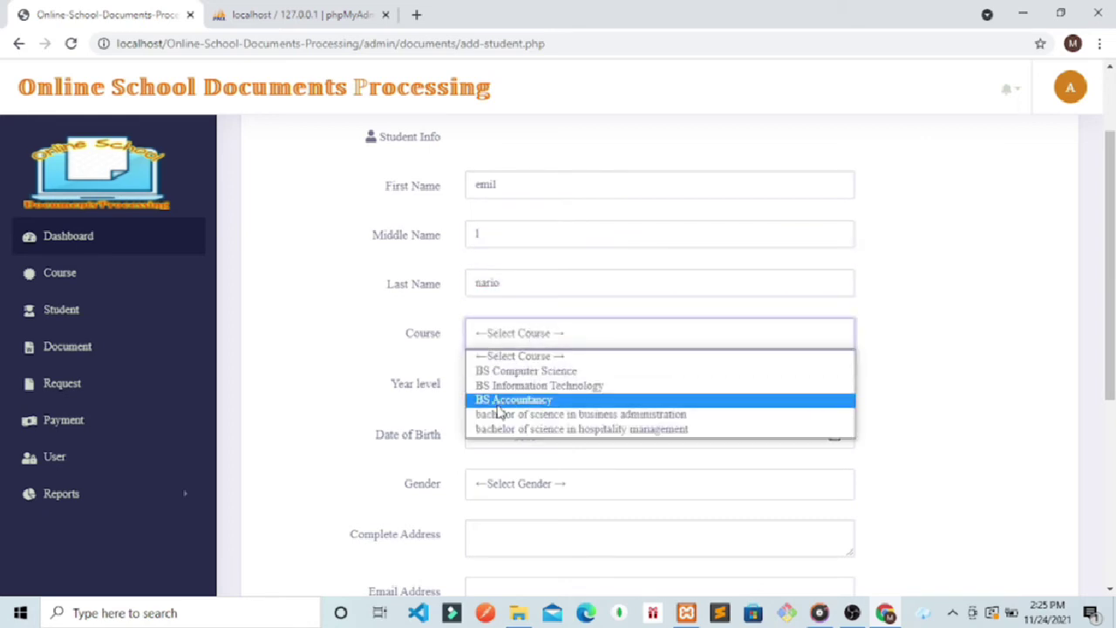
click(520, 389)
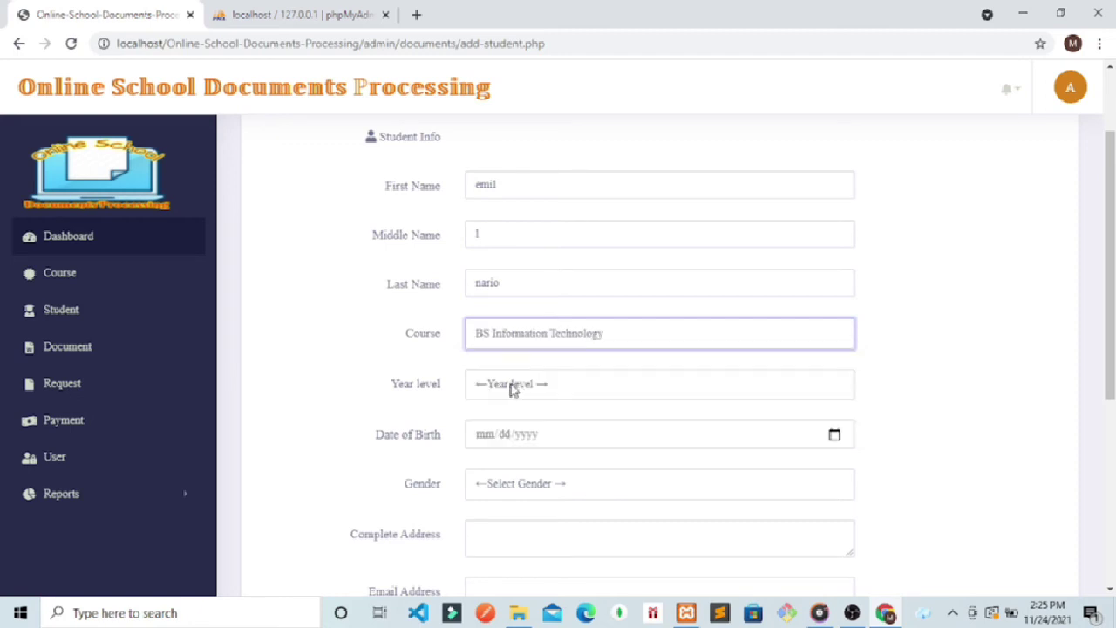
click(498, 387)
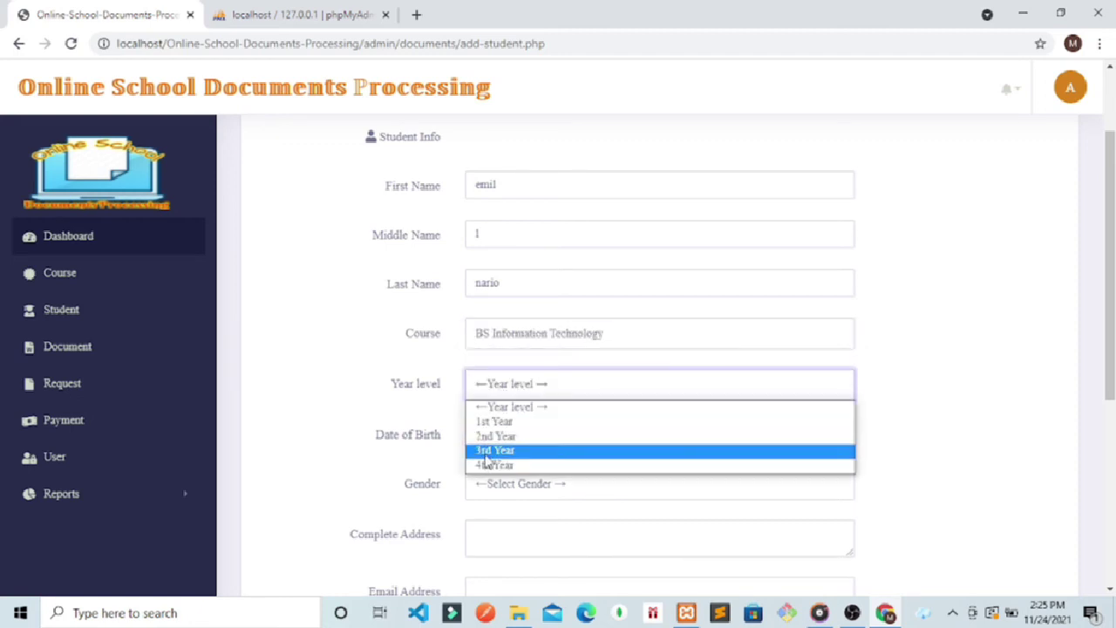
click(485, 452)
click(584, 435)
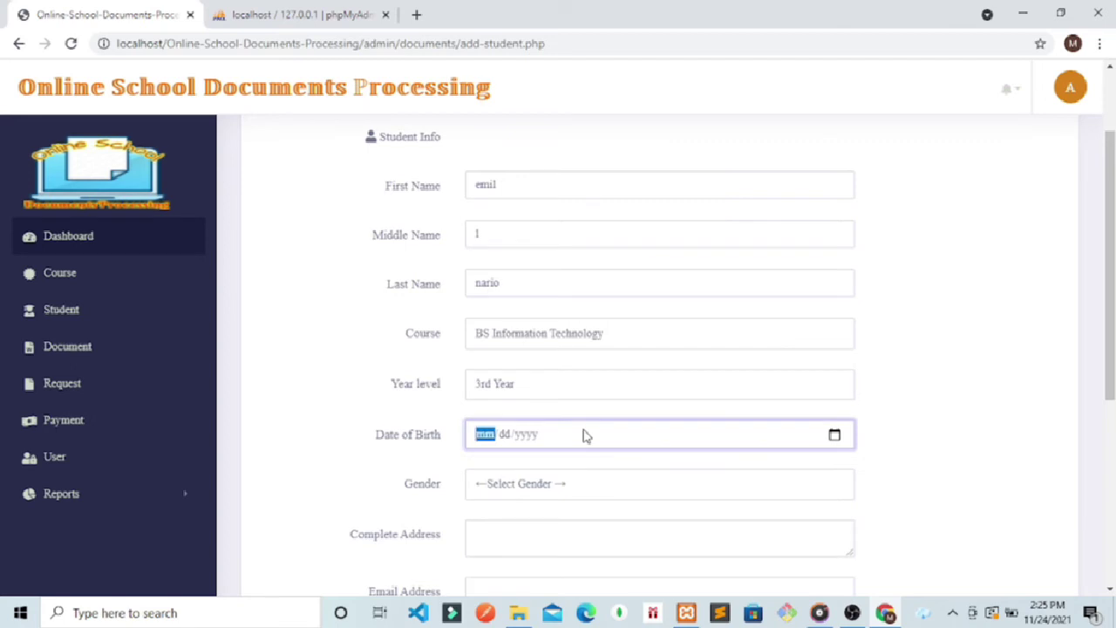
click(834, 435)
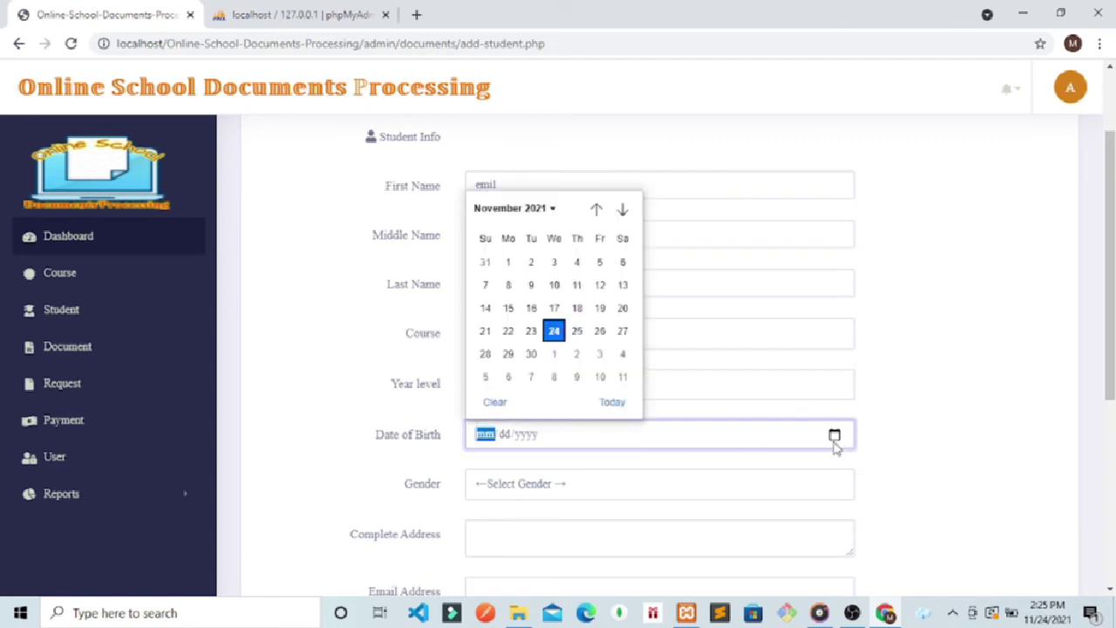
click(553, 330)
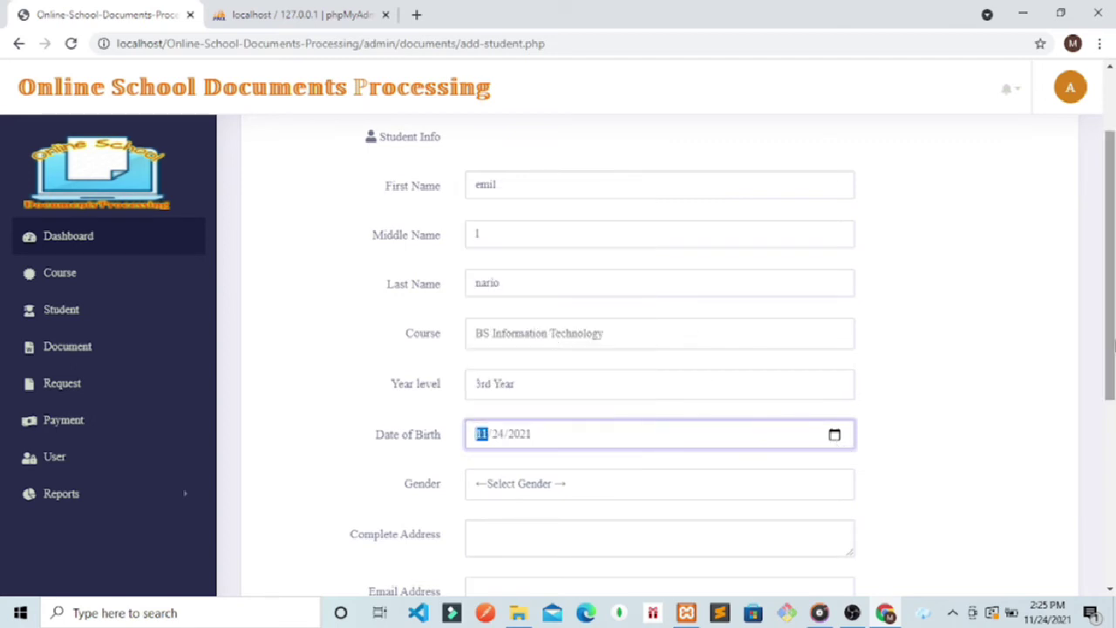
scroll(1111, 347, down, 3)
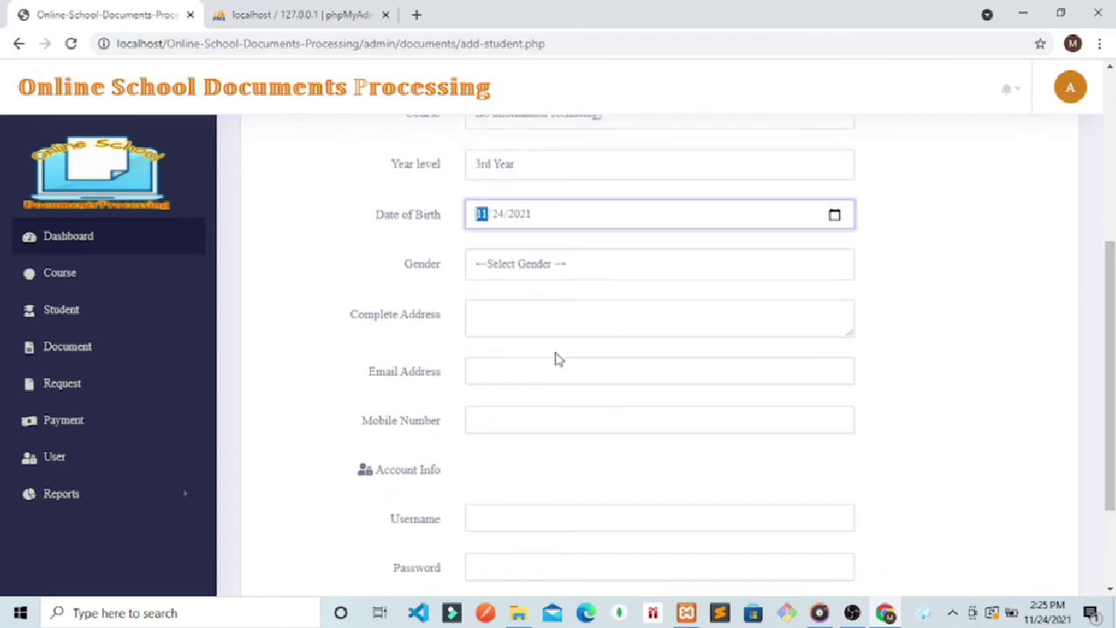
Step: Enter the student's complete address and email address on the add-student form
click(544, 322)
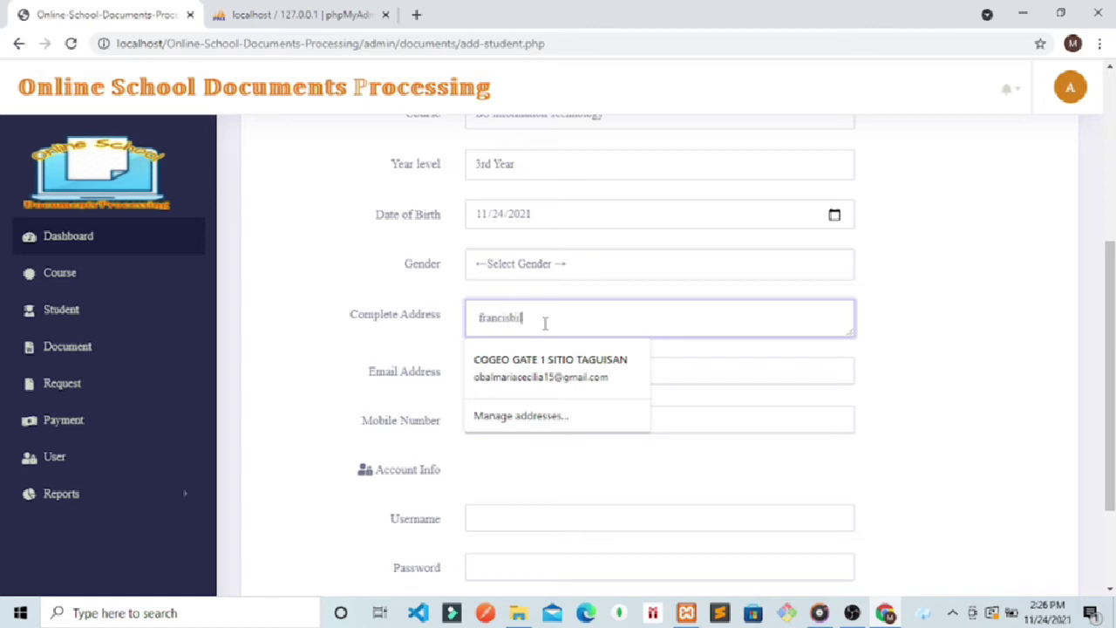
text(francisville mambugan a)
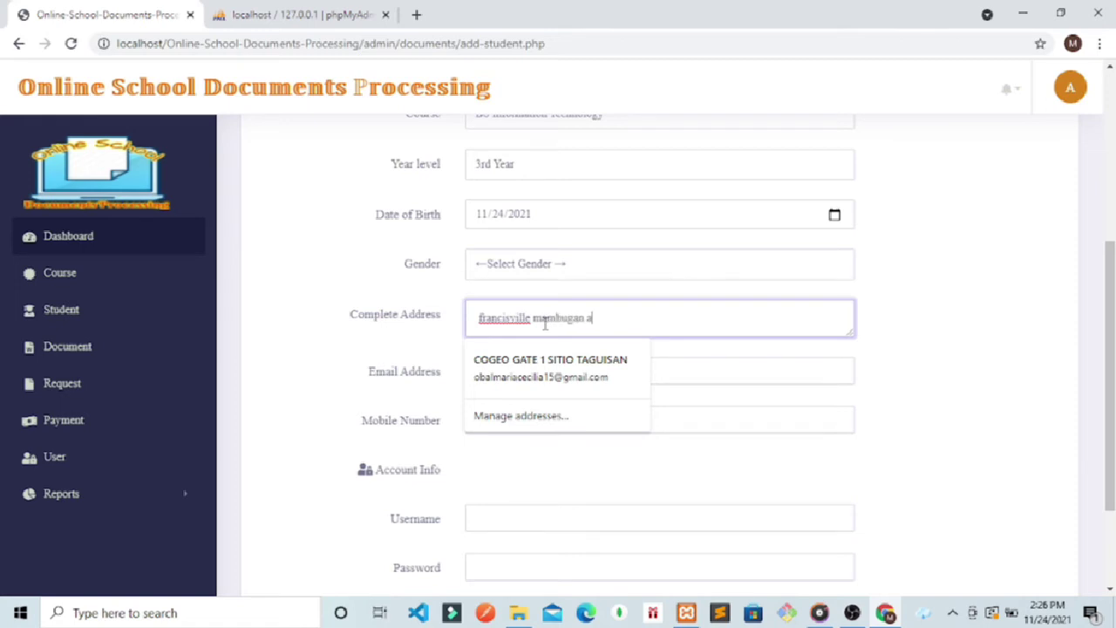
text(tipolo city)
click(705, 369)
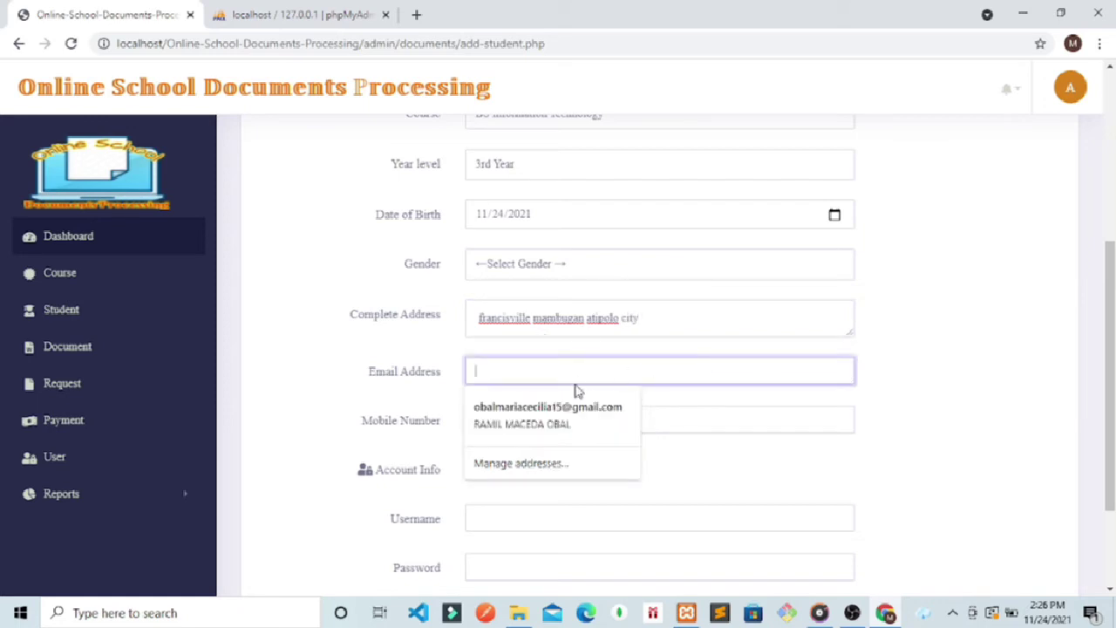
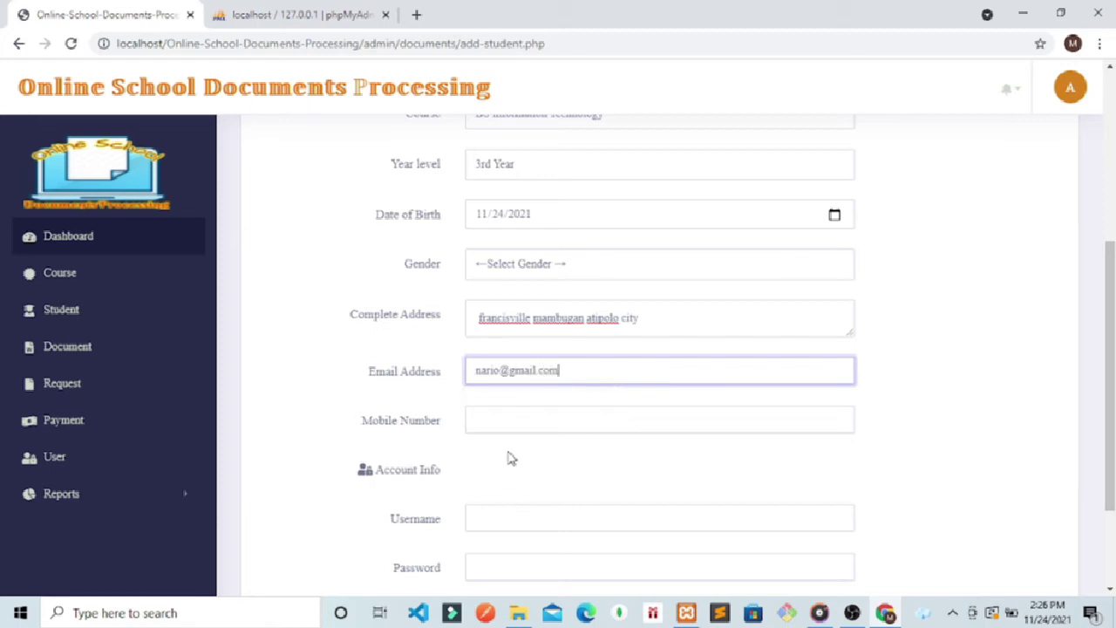
Step: Fill in the student's mobile number and login username, then select the Password field
click(516, 409)
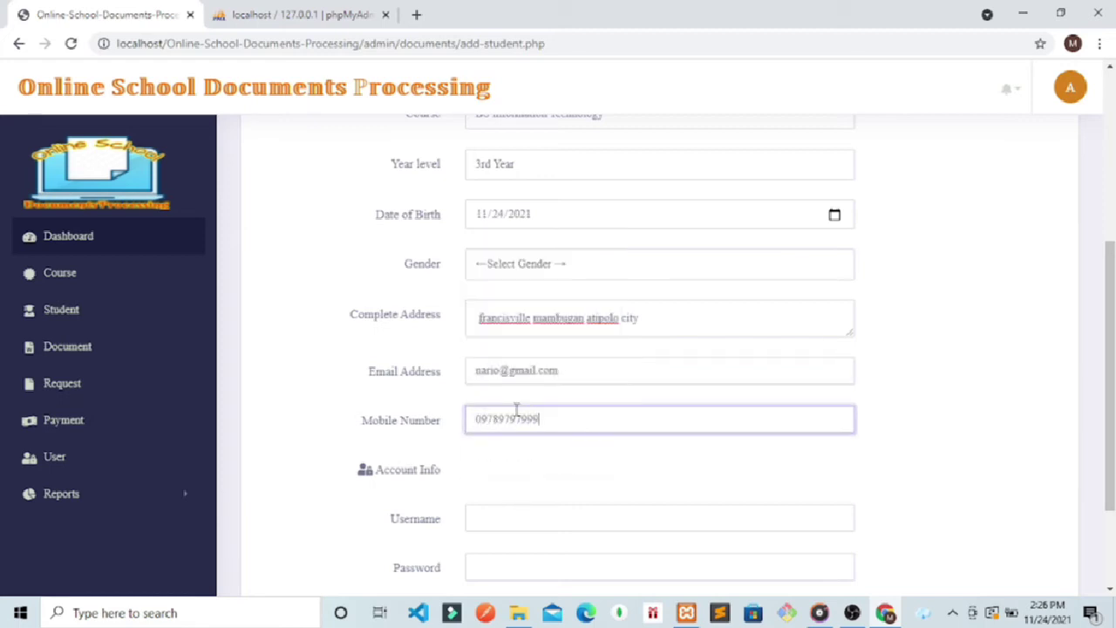
click(497, 522)
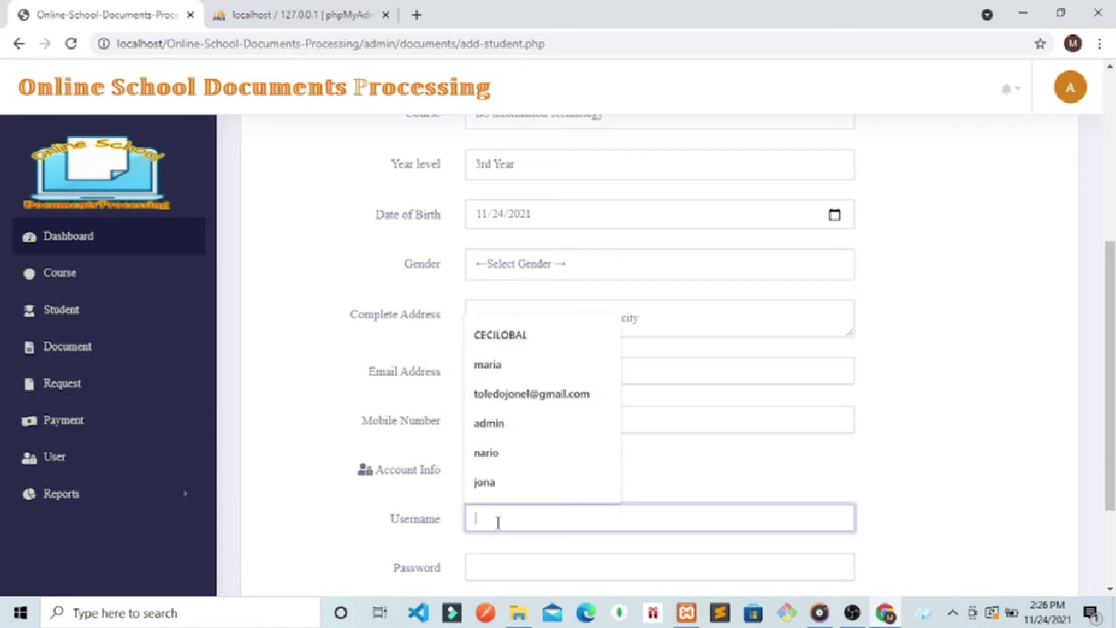
text(nario)
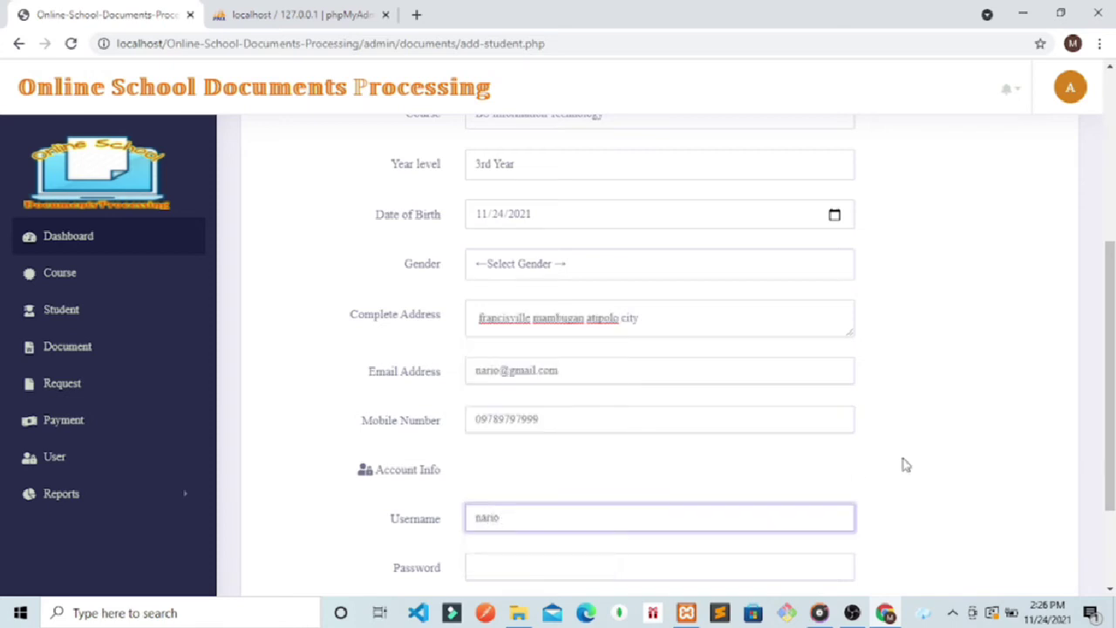
click(906, 467)
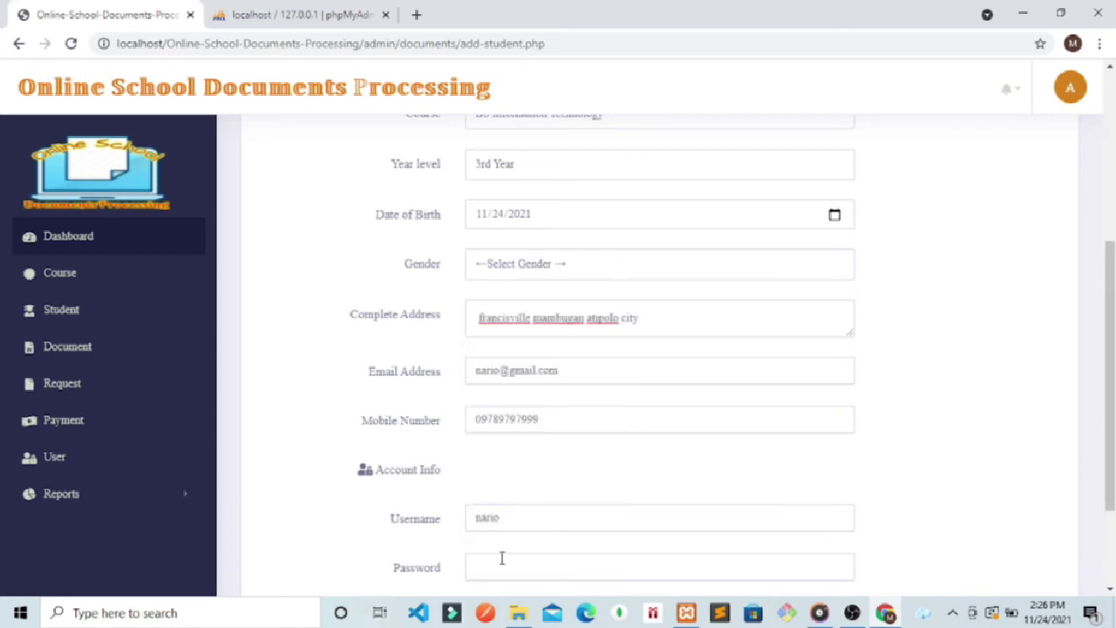
click(531, 565)
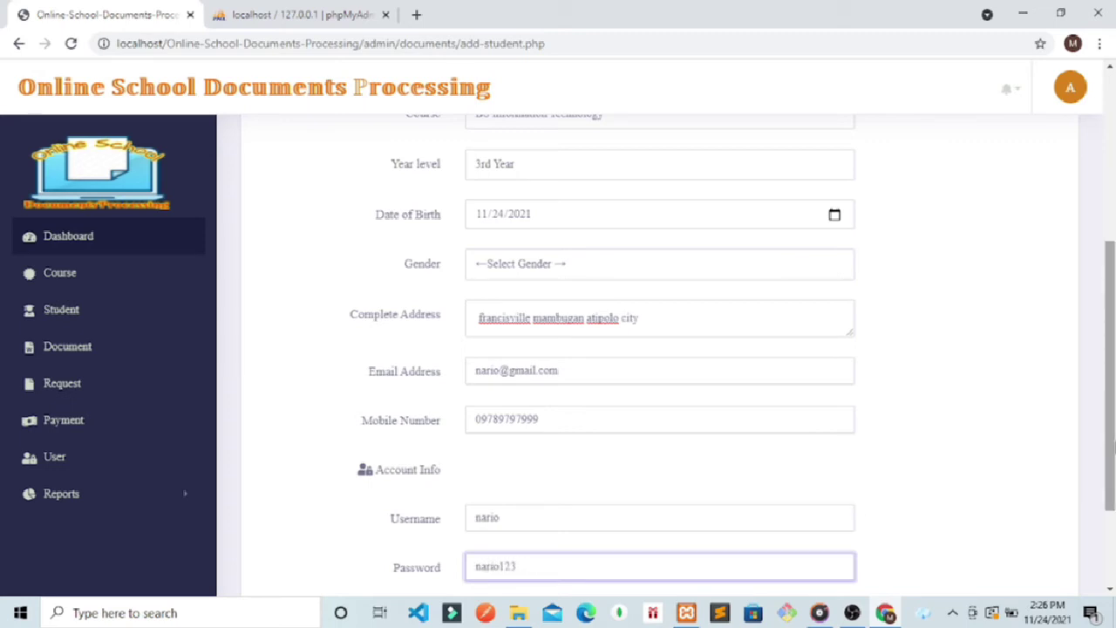
scroll(863, 521, down, 3)
Step: After the 'Required All Fields!' rejection, set Gender to Male and resubmit the form
click(824, 496)
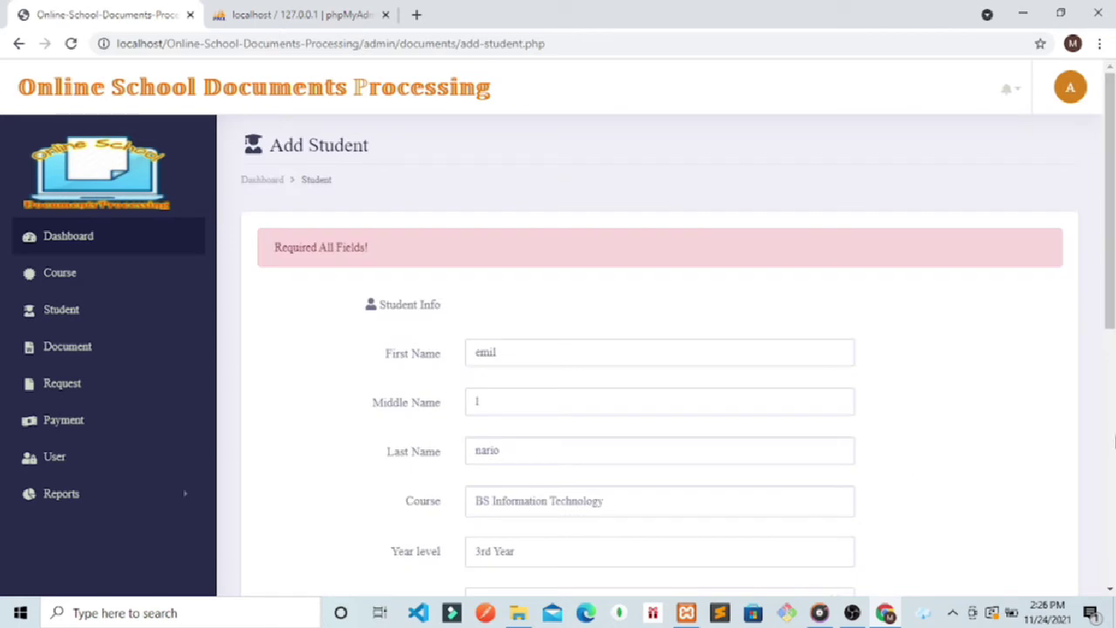
drag(1111, 227, 1112, 388)
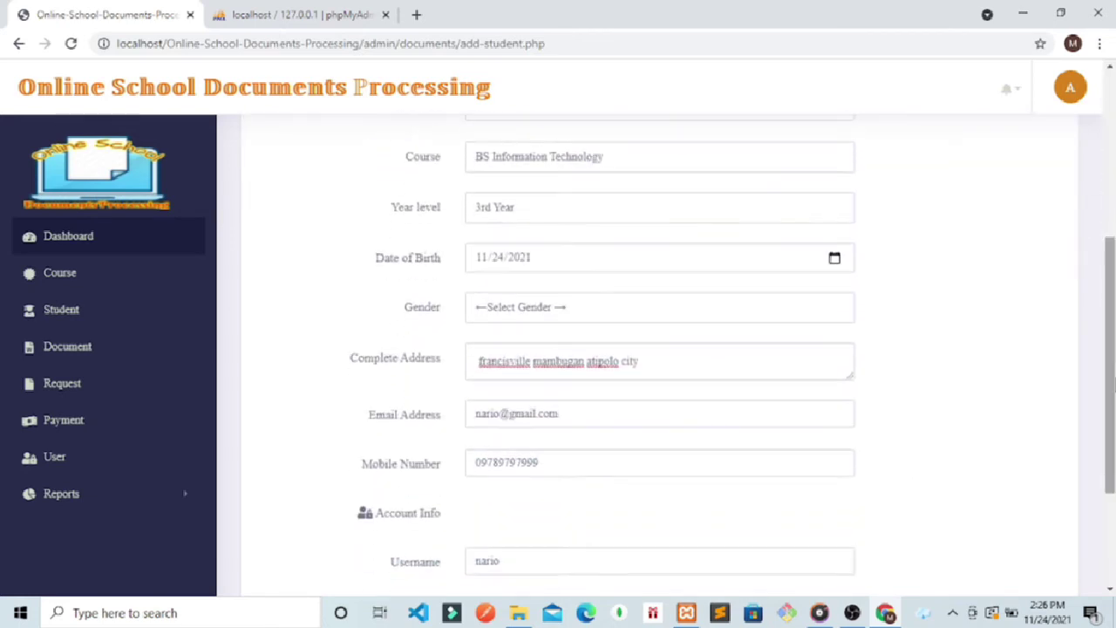
click(508, 306)
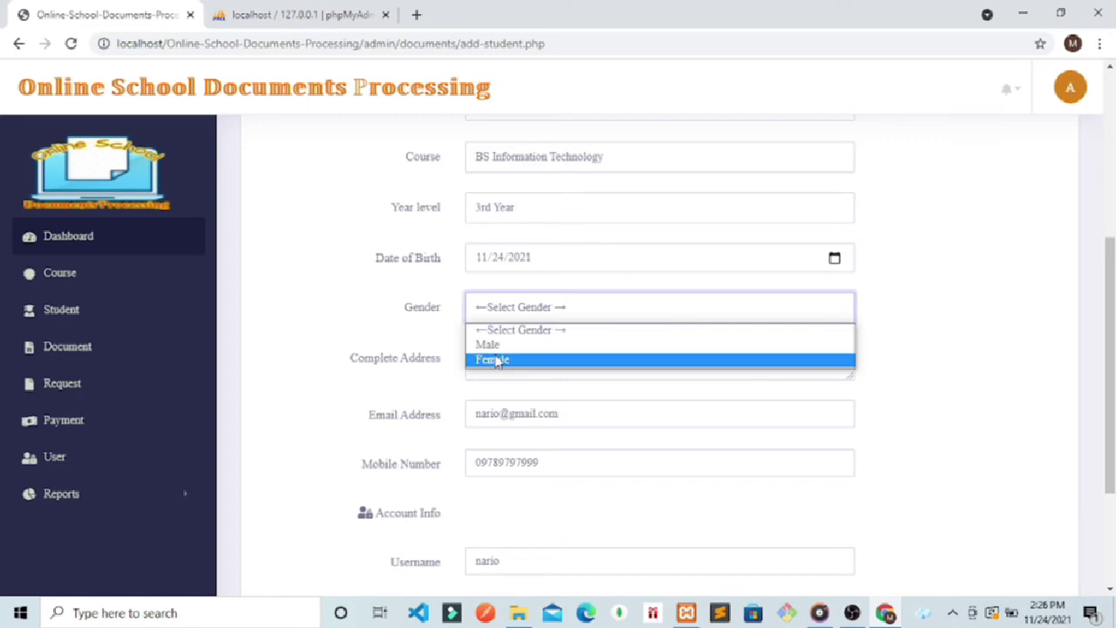
click(487, 345)
drag(1111, 366, 1111, 453)
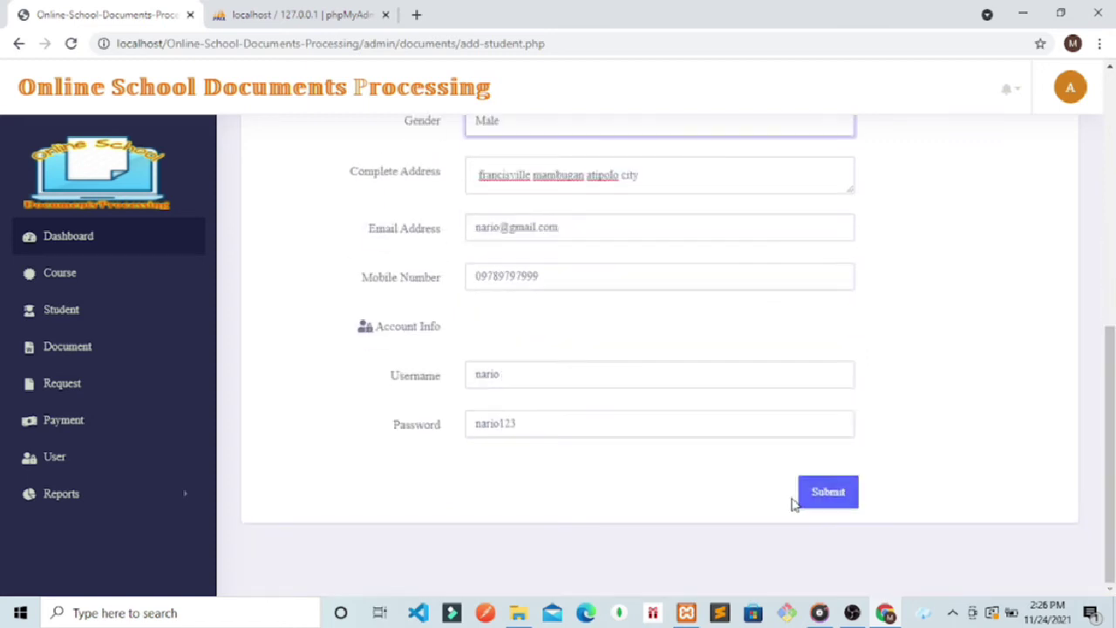
click(819, 495)
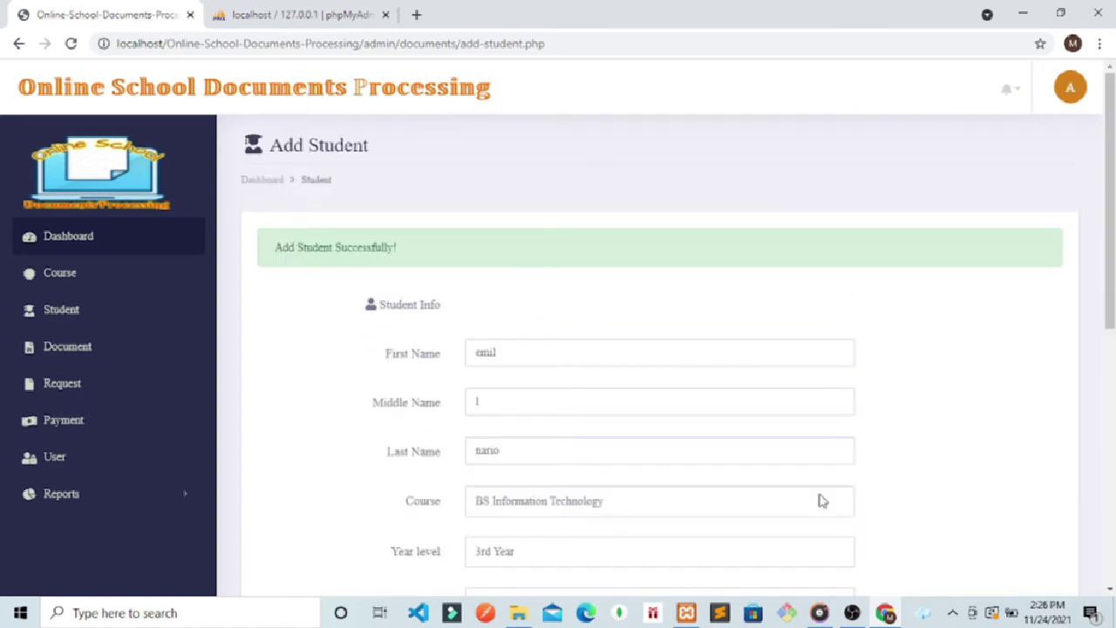
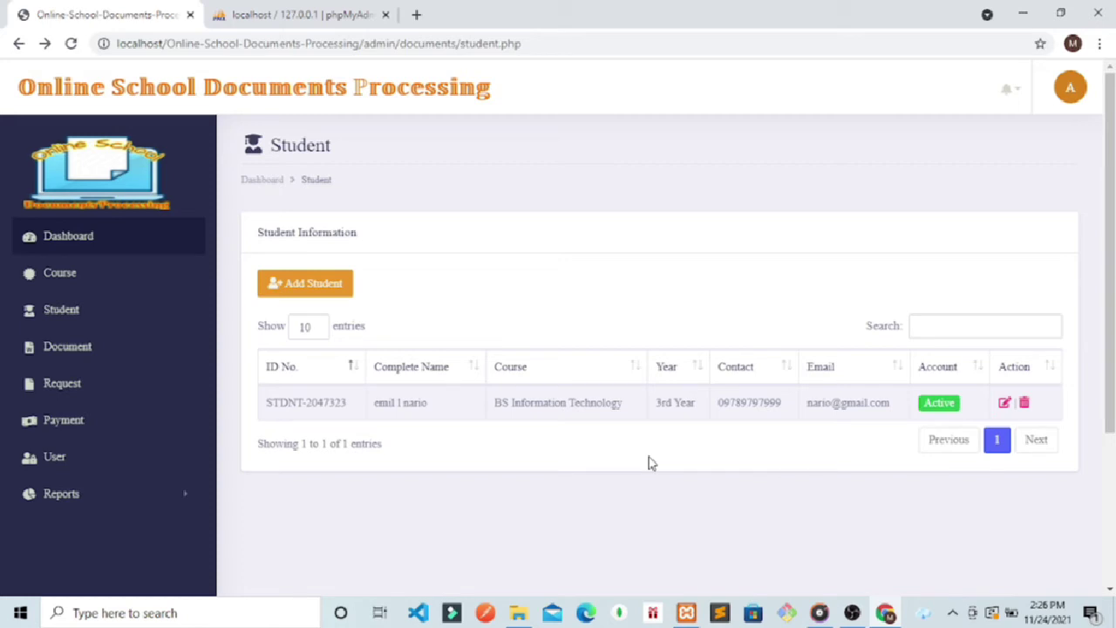
Step: Open a new student form and enter the student's first, middle and last names
click(298, 299)
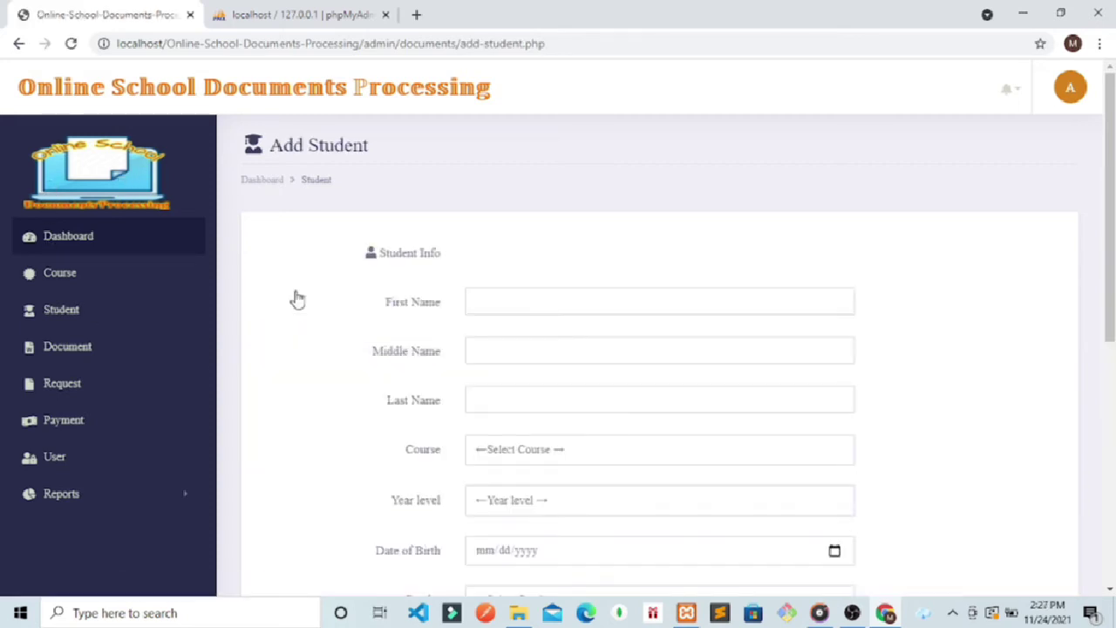
click(477, 305)
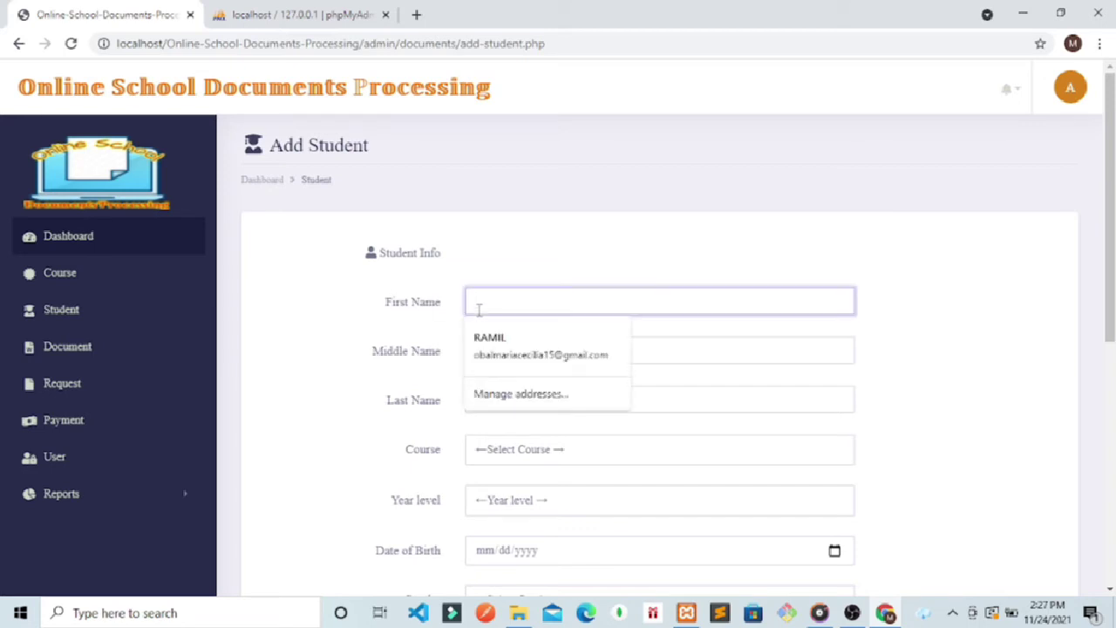
text(crimn)
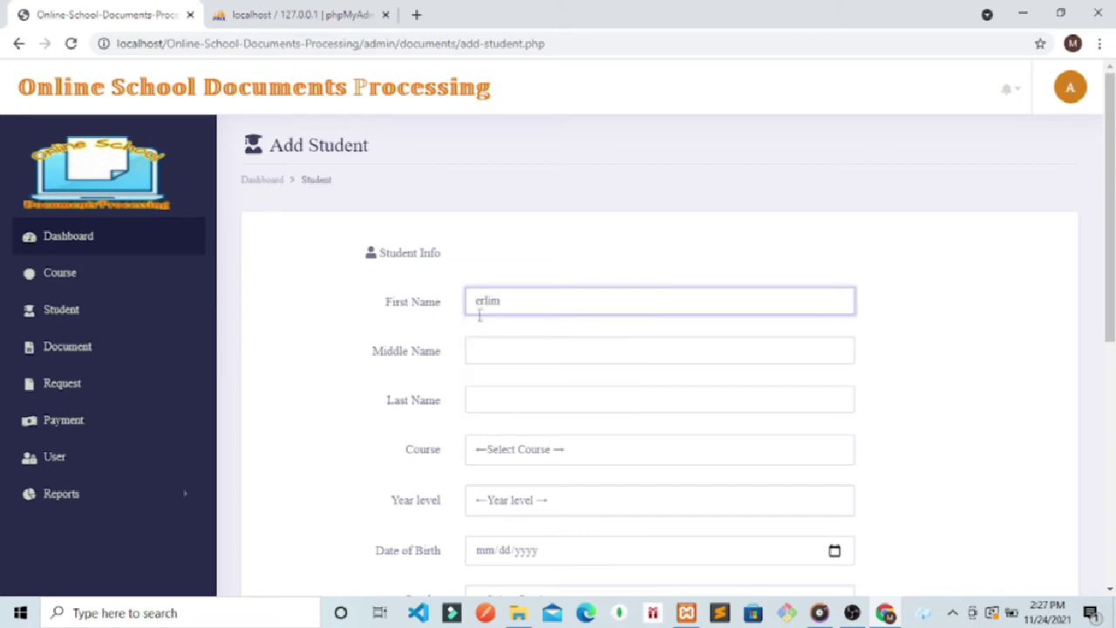
key(BackSpace)
click(487, 345)
text(a)
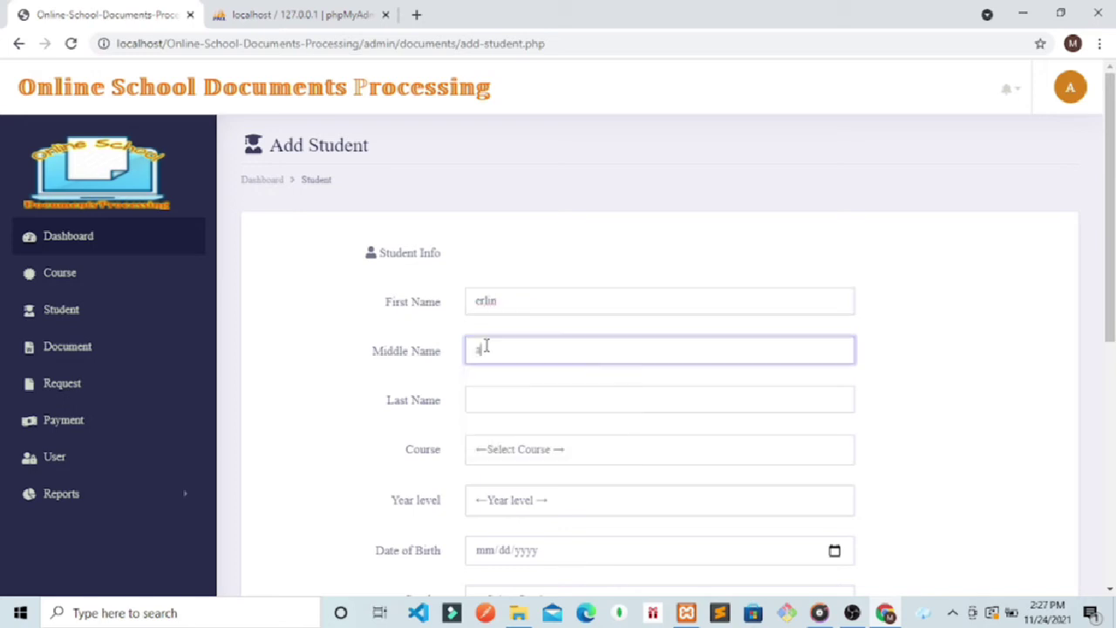
click(483, 403)
text(ne)
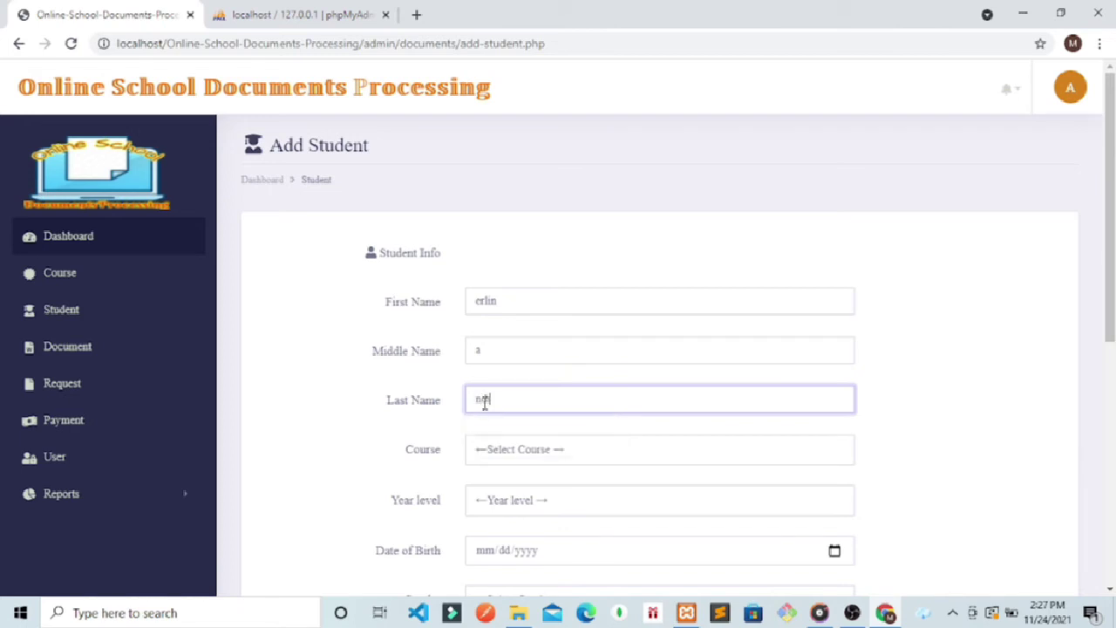
key(BackSpace)
text(dia)
Step: Choose BS Computer Science as the course and 4th Year as the year level
click(652, 450)
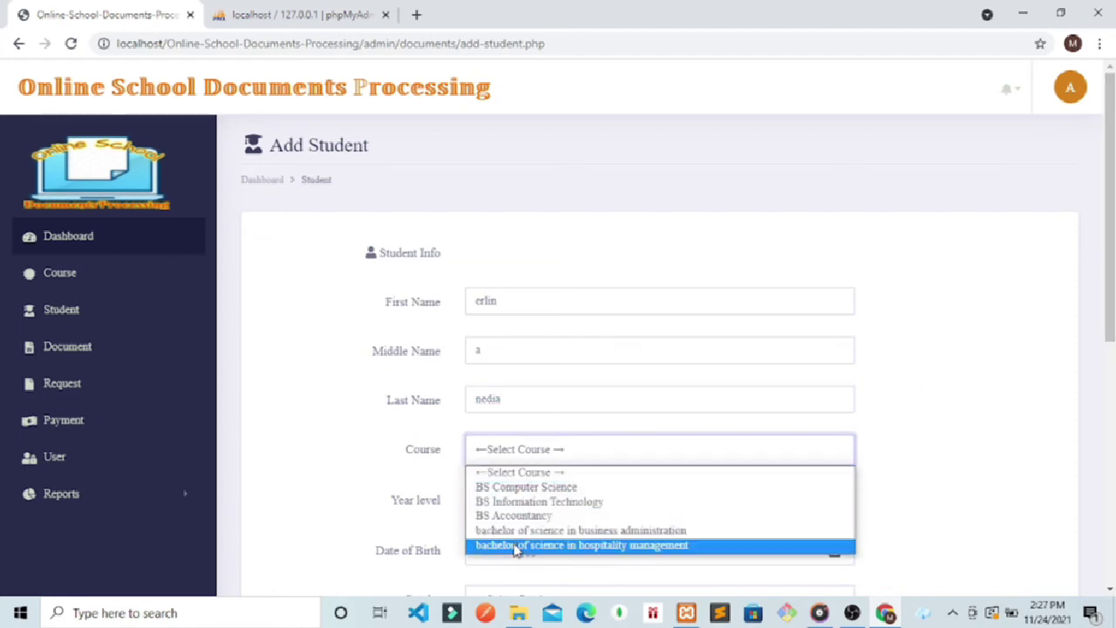
click(518, 488)
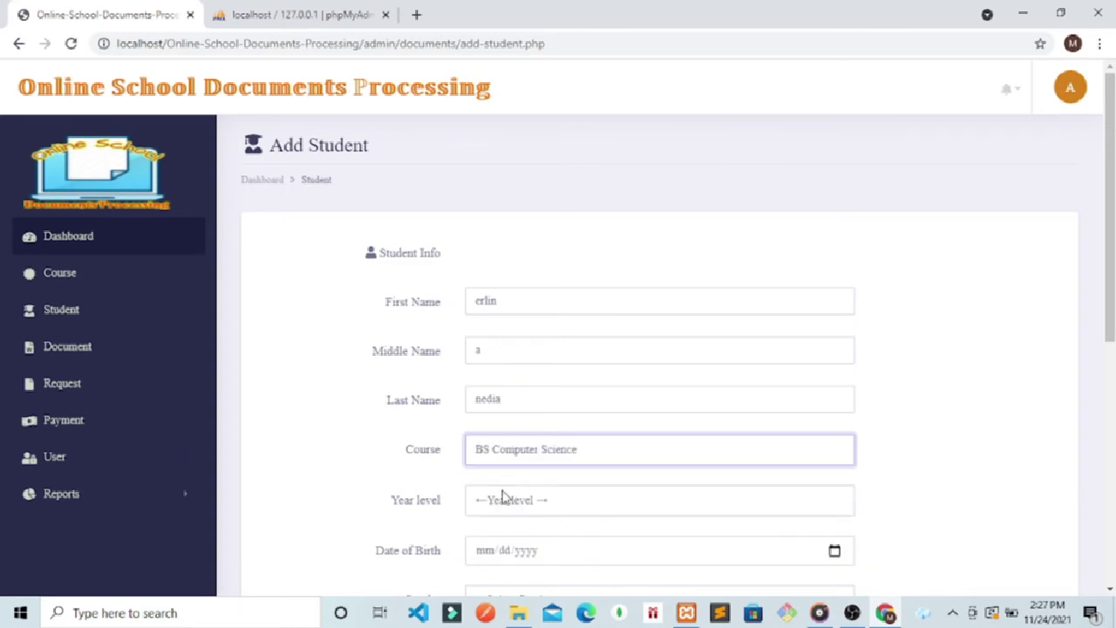
click(504, 499)
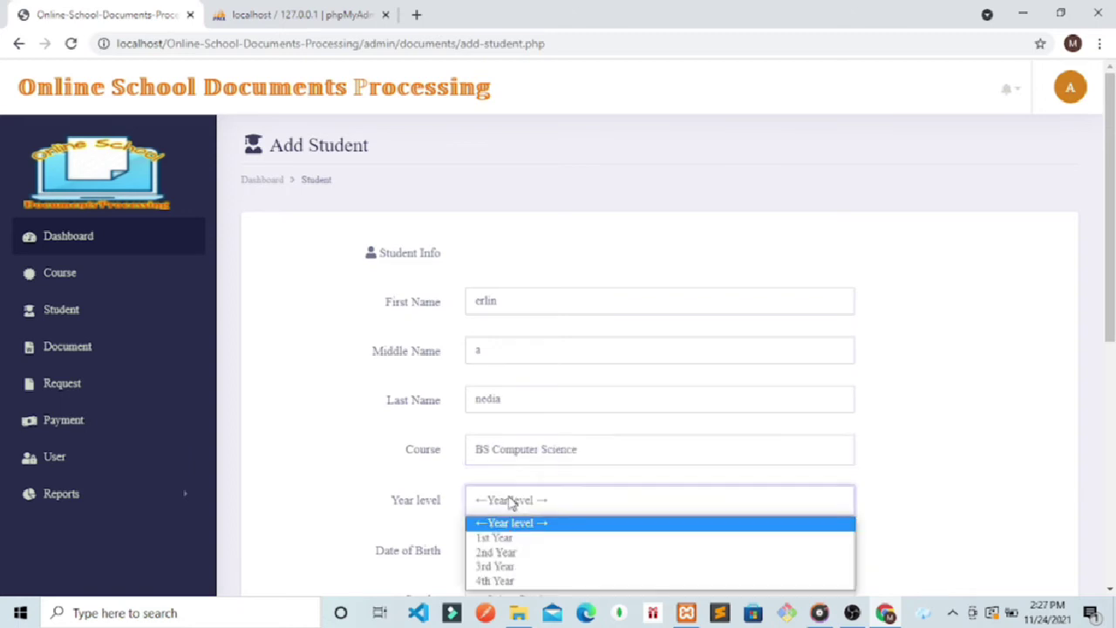
click(496, 581)
drag(1110, 227, 1110, 394)
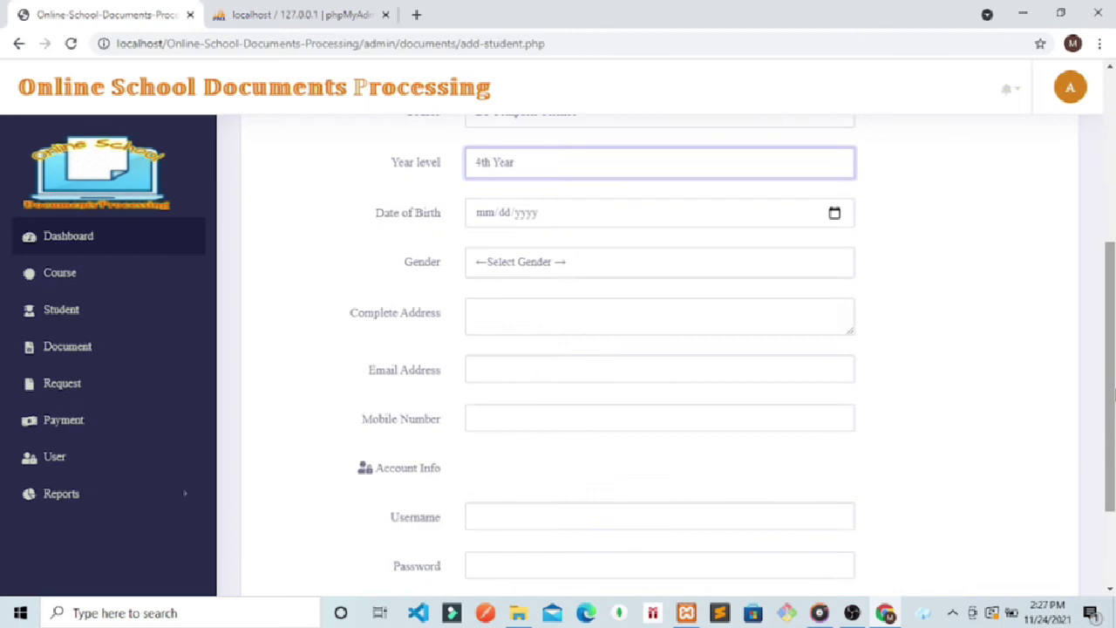
Step: Set the date of birth to 02/20/2021 and enter the student's complete address
click(834, 214)
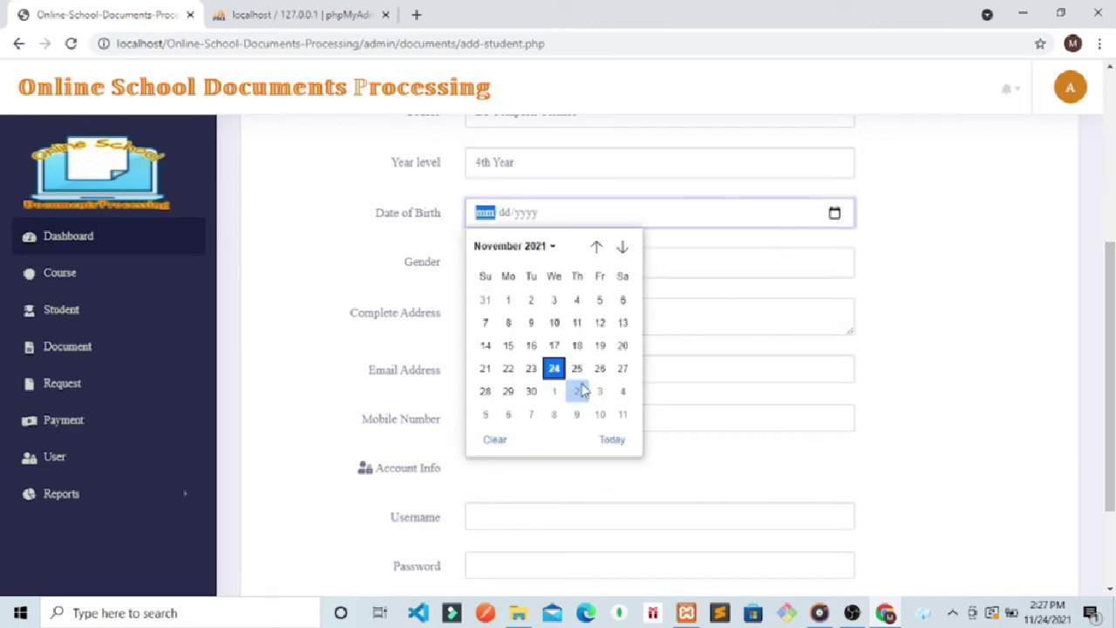
click(552, 247)
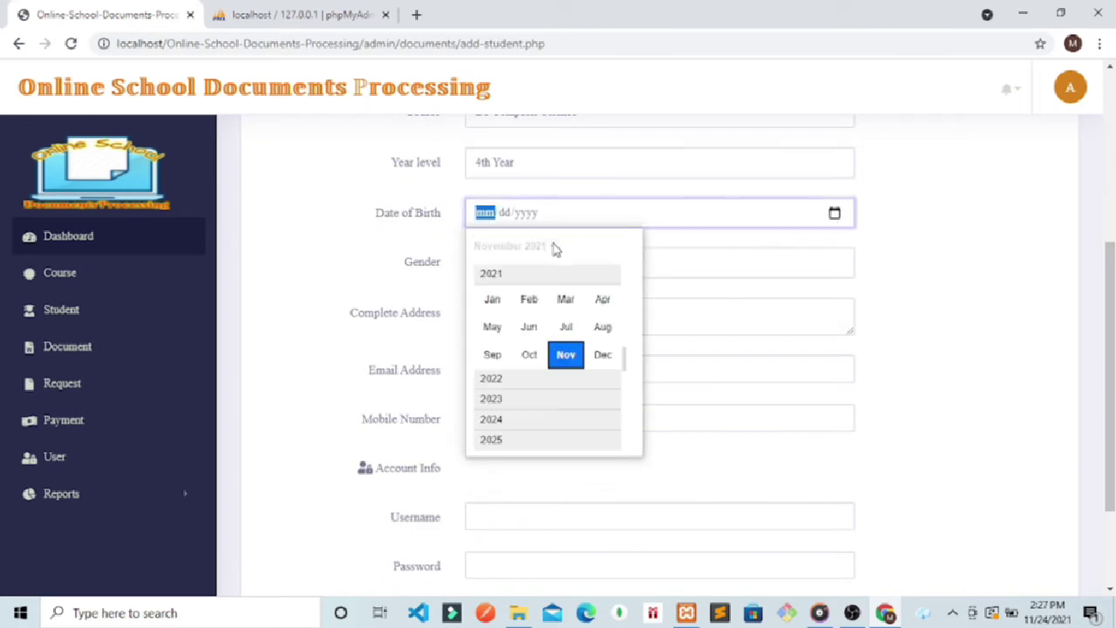
click(529, 299)
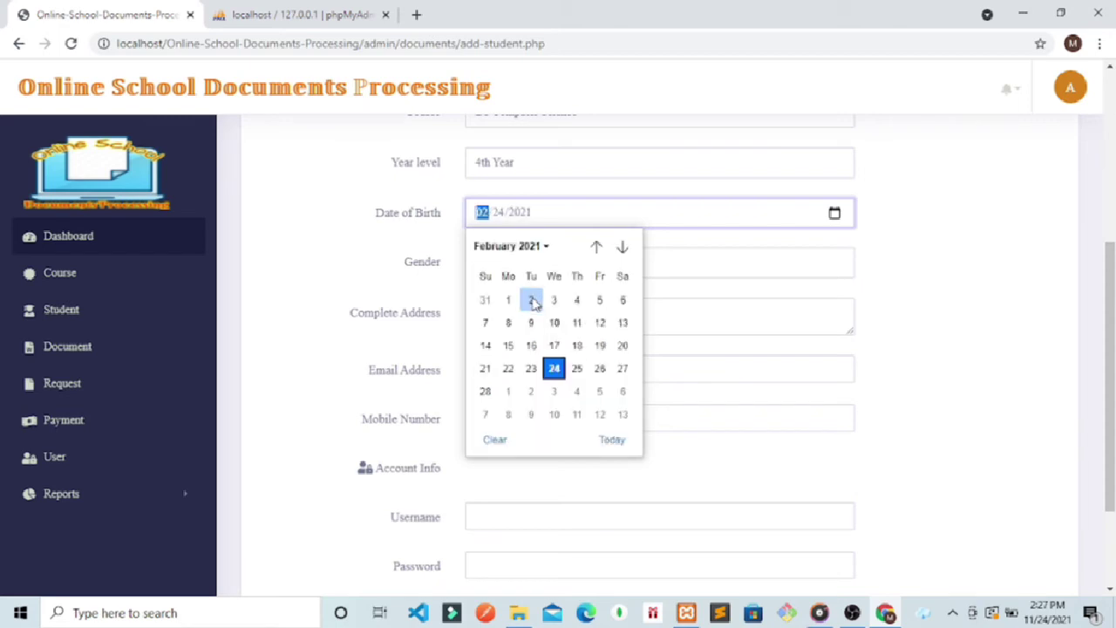
click(622, 345)
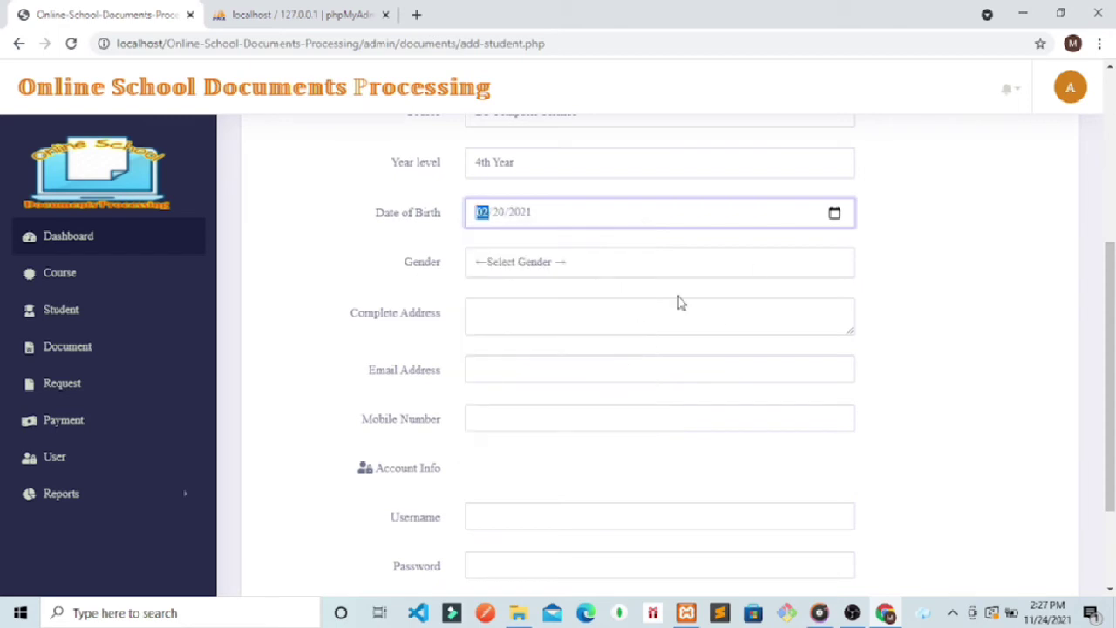
click(660, 331)
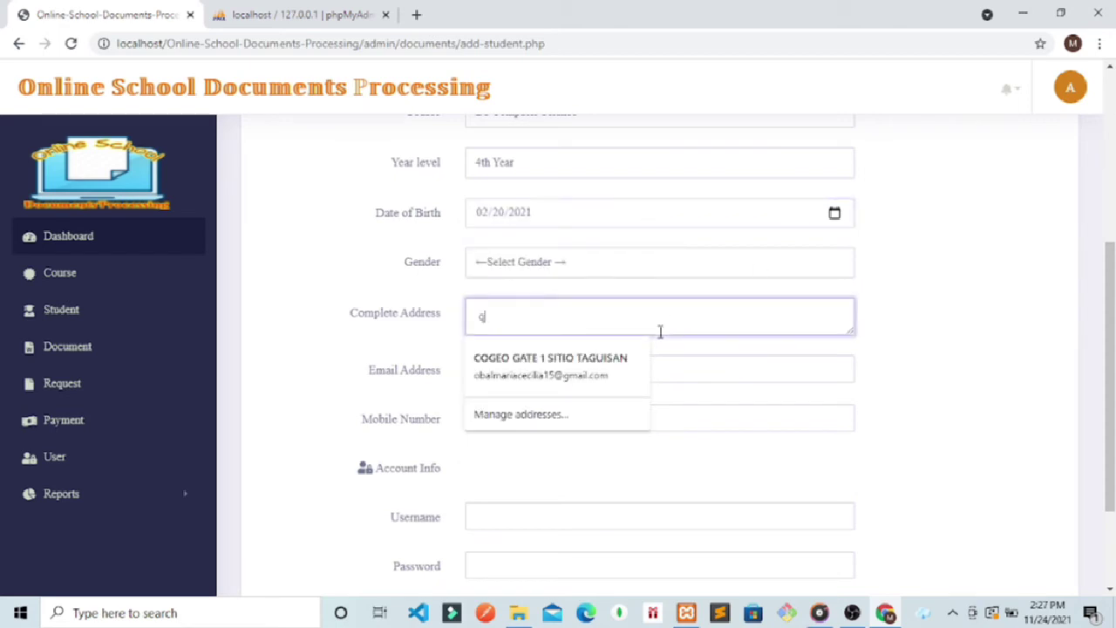
text(quezpo)
text(on)
text( dilimsmd)
click(339, 344)
Step: Fill in the student's e-mail, mobile number, account username and password
click(526, 368)
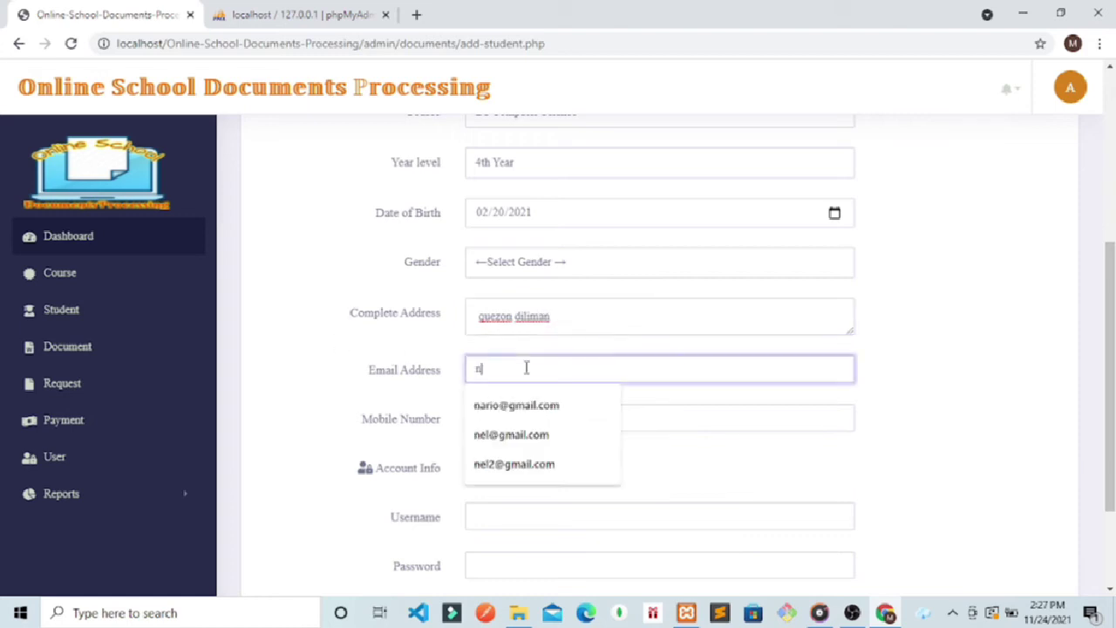
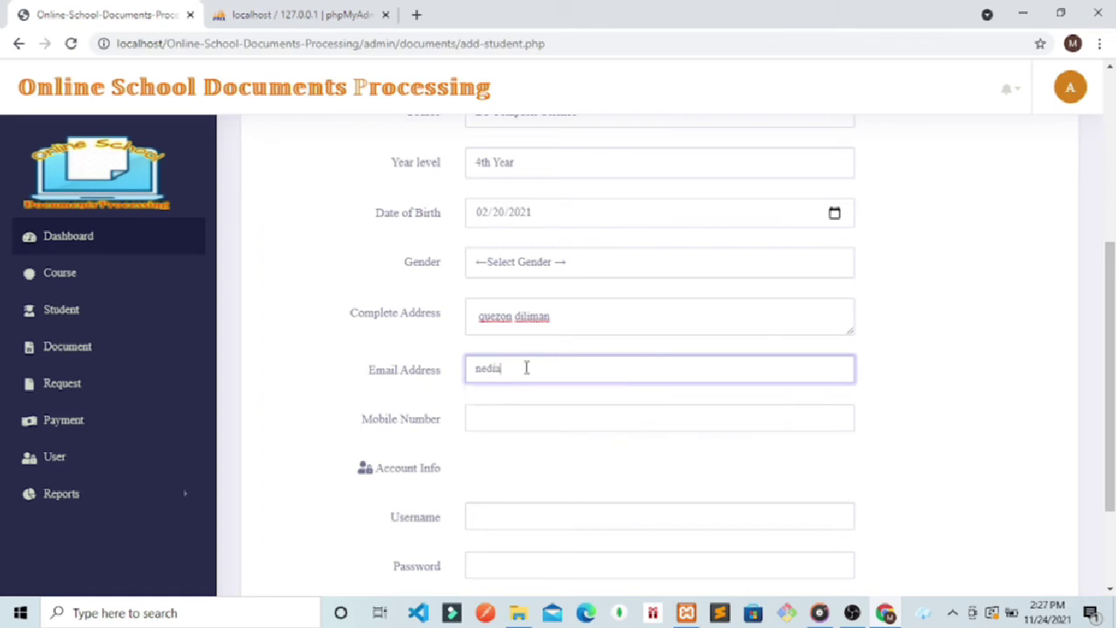
click(508, 427)
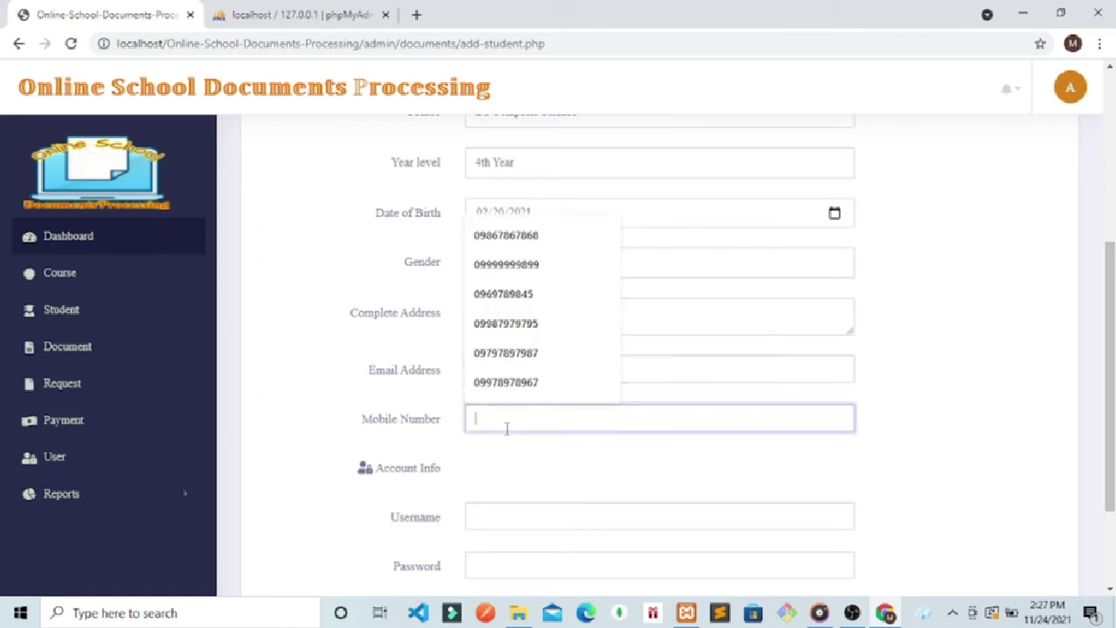
scroll(640, 341, down, 2)
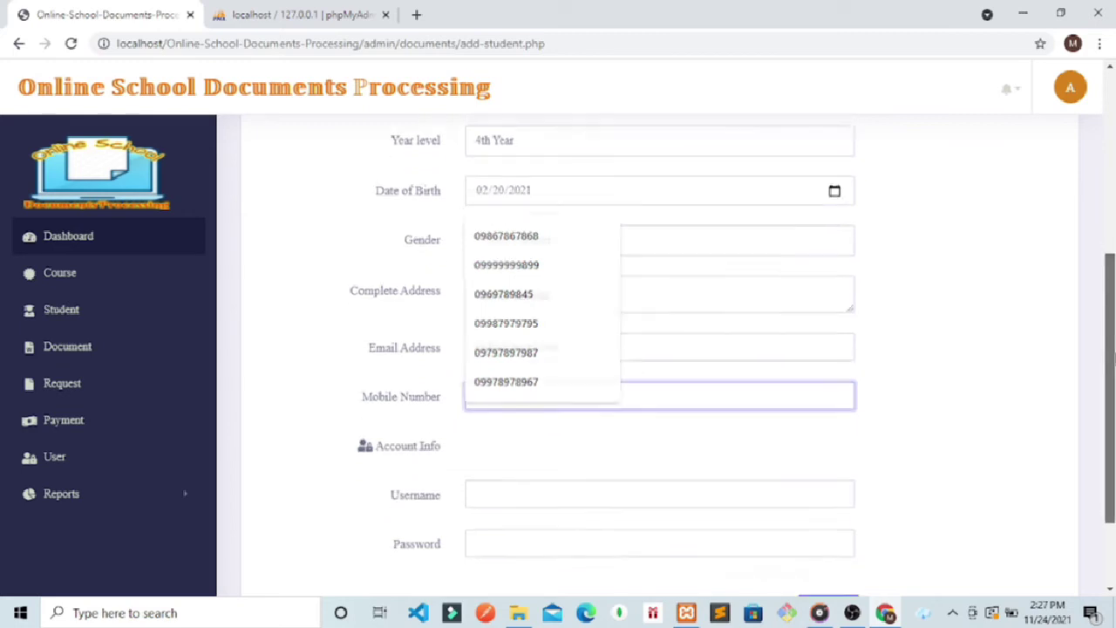
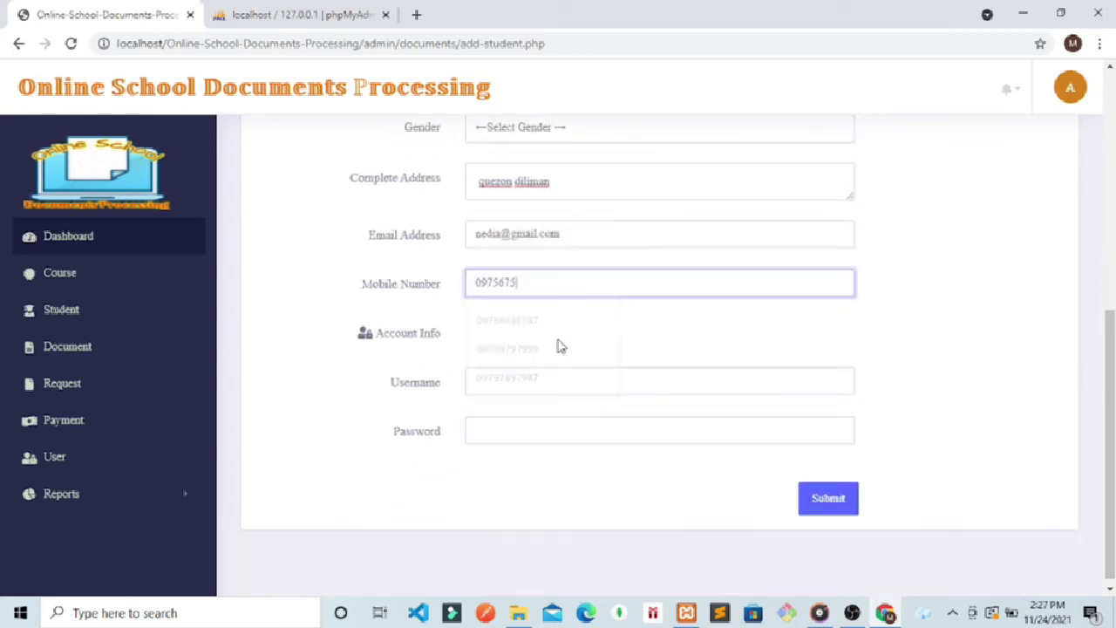
click(513, 383)
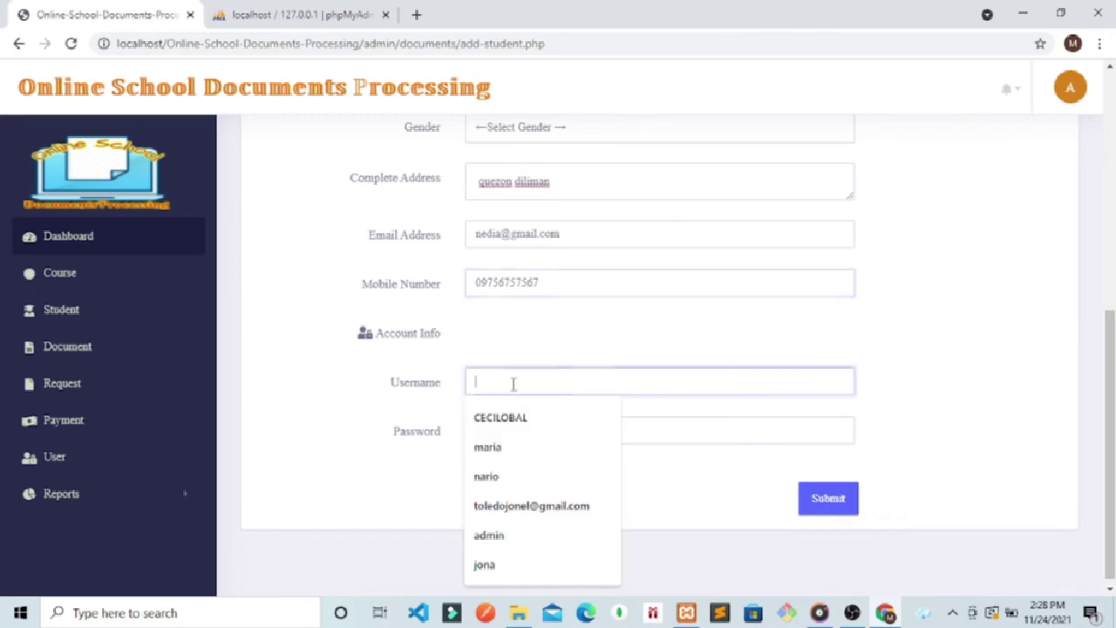
text(nedi)
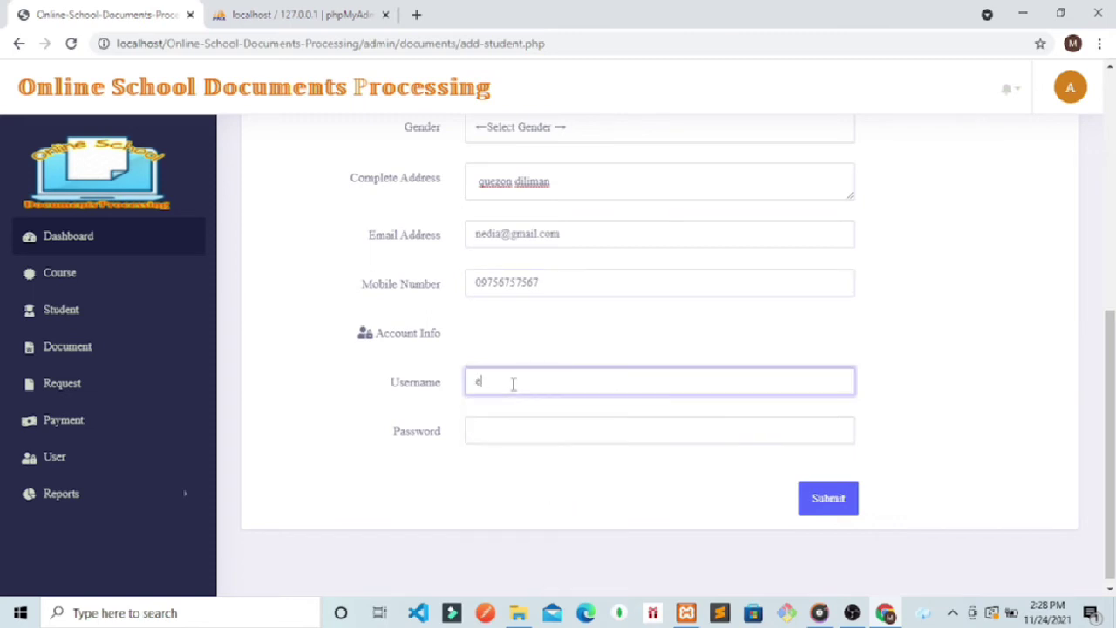
text(a)
click(490, 431)
text(ned)
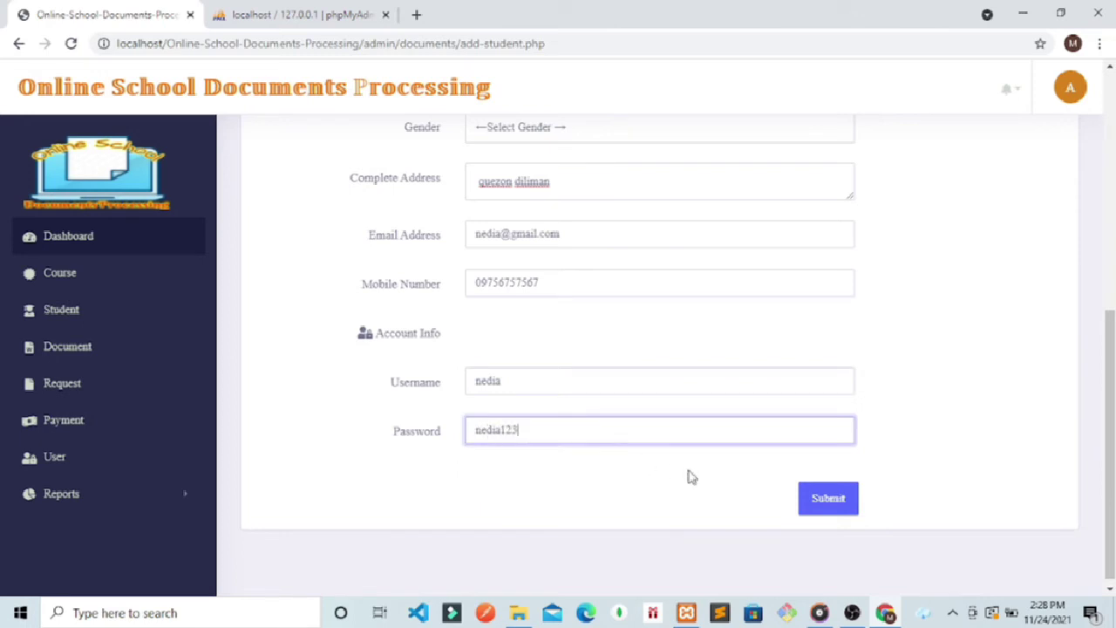
Step: After the 'Required All Fields!' warning, set gender to Female and submit the student again
click(812, 506)
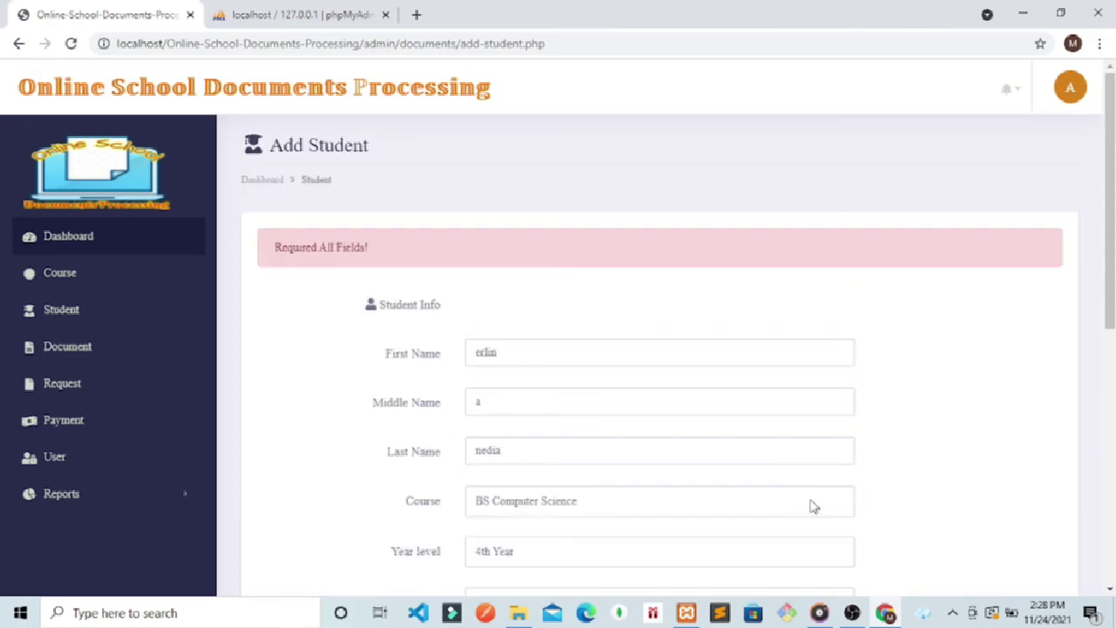
scroll(635, 252, down, 5)
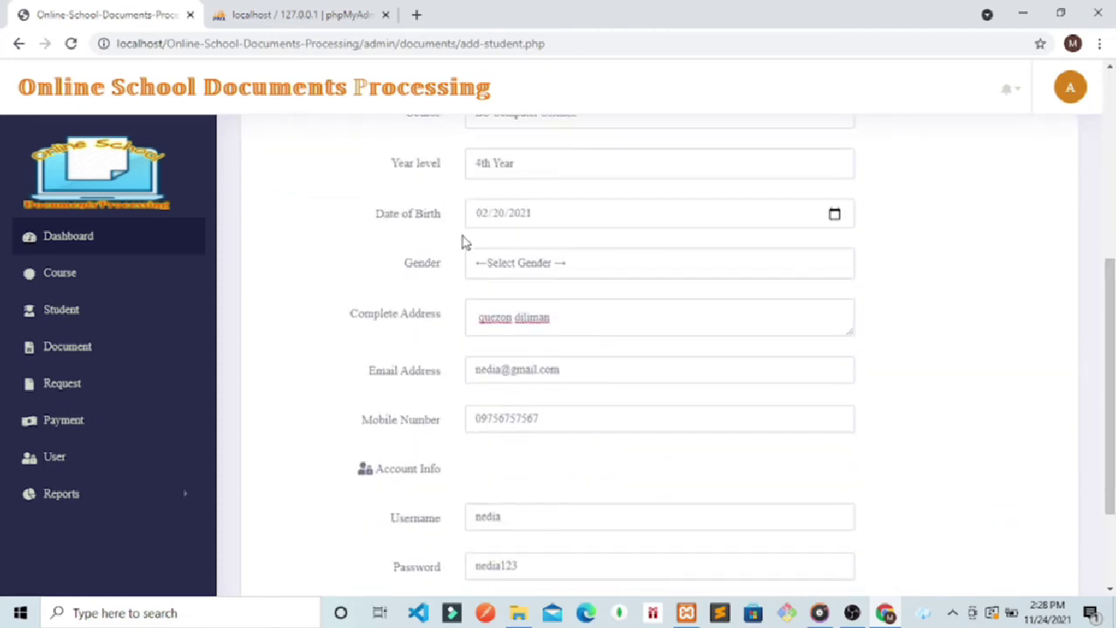
click(484, 261)
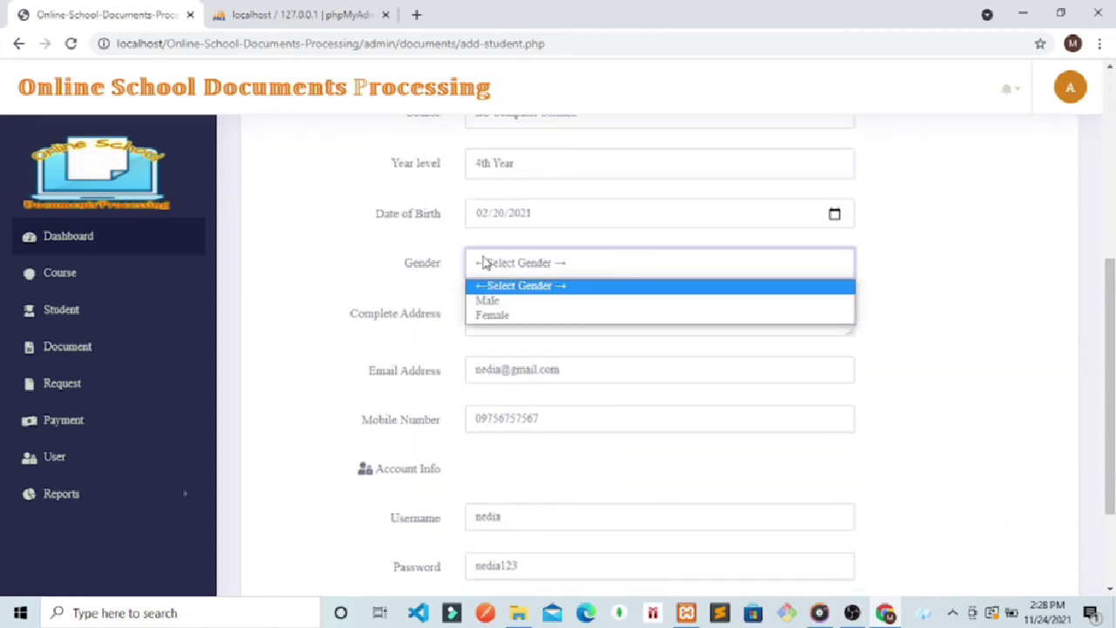
click(494, 315)
drag(1112, 420, 1112, 488)
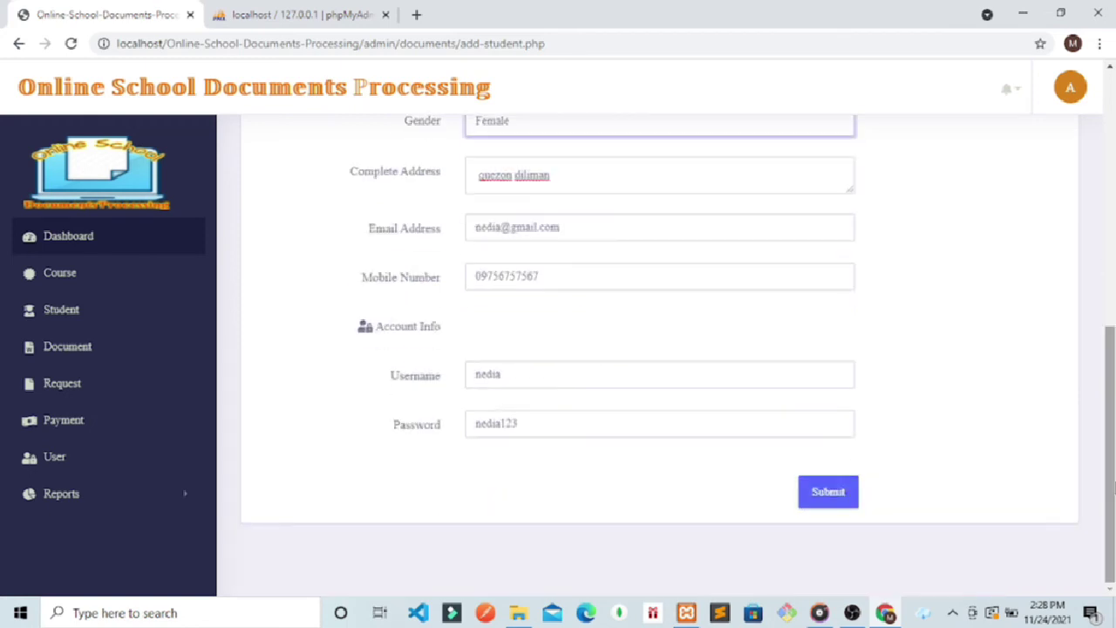
click(844, 504)
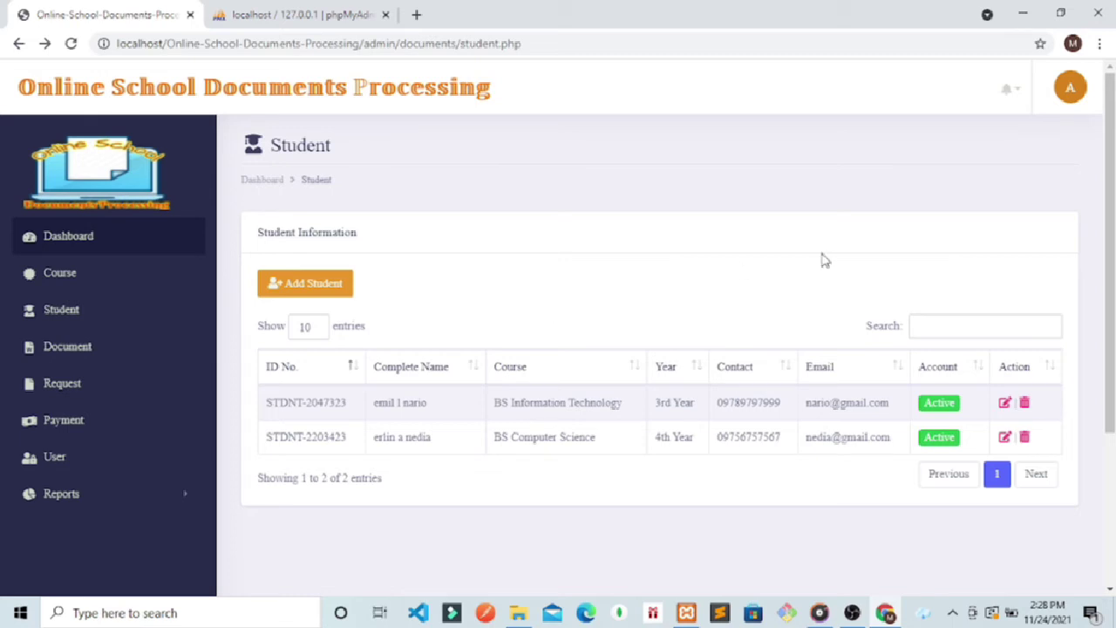
scroll(1108, 296, down, 1)
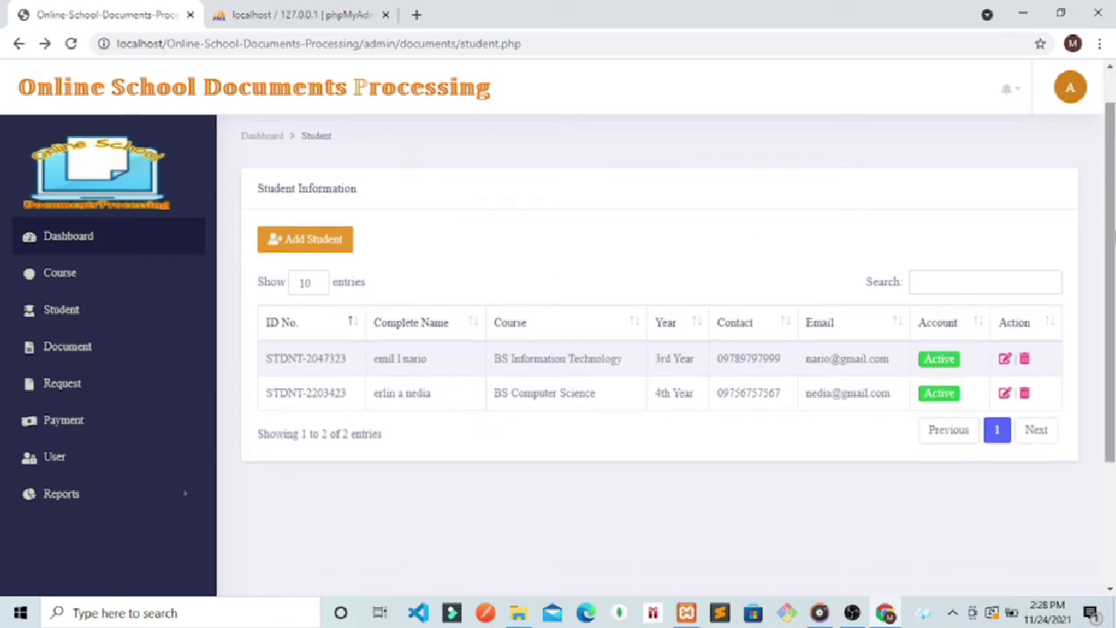
scroll(1112, 202, up, 1)
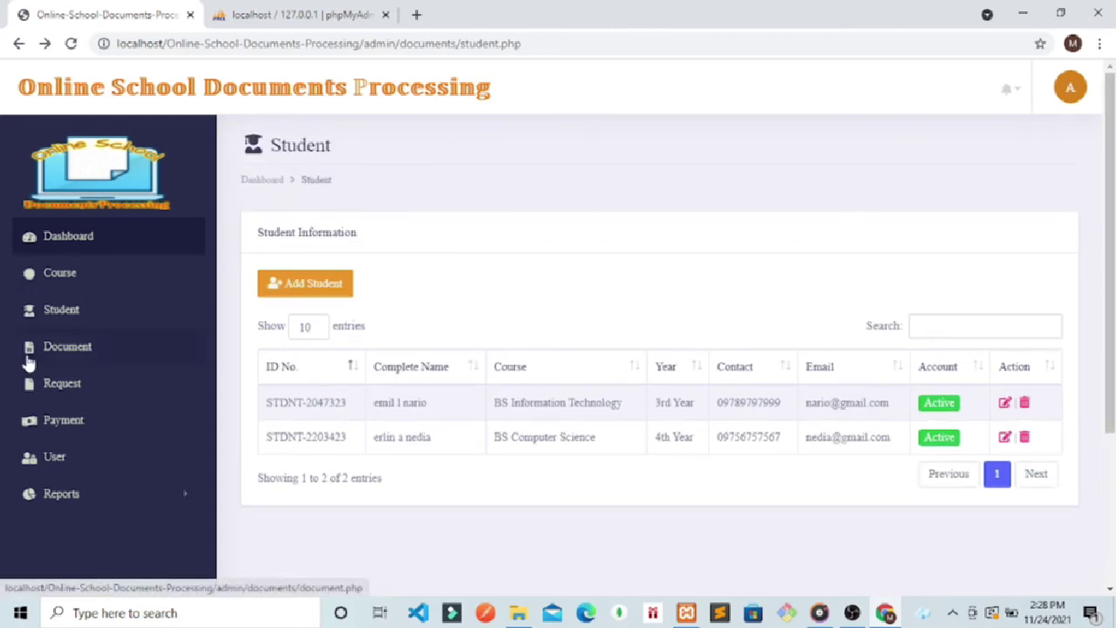
Step: Visit the admin Document, Request, Payment and User pages, then log out of the admin account
click(30, 364)
click(39, 382)
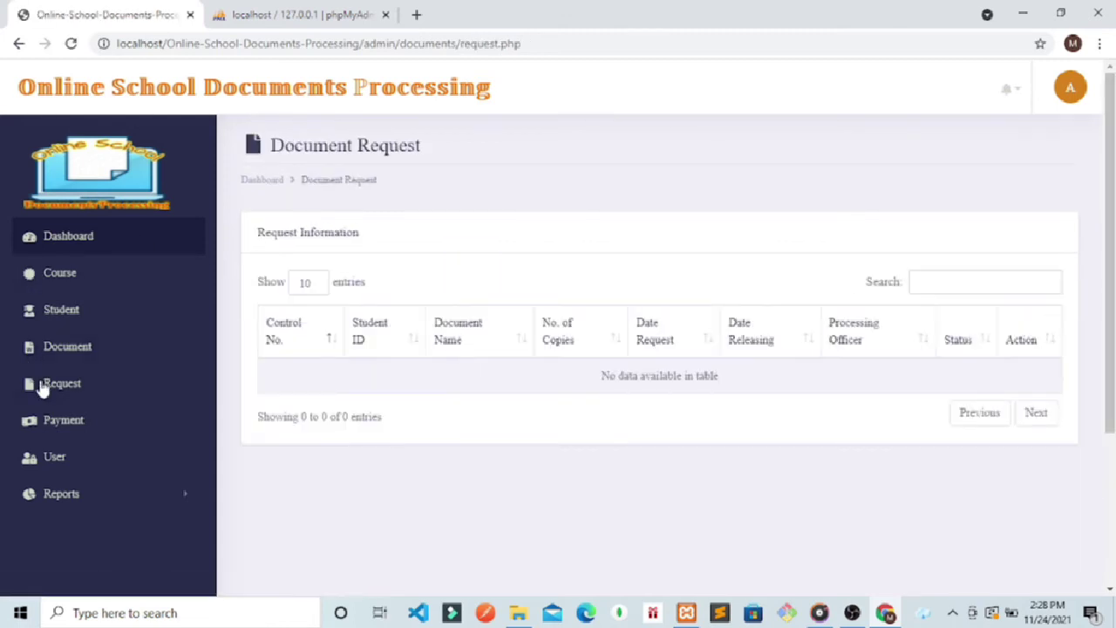
click(56, 432)
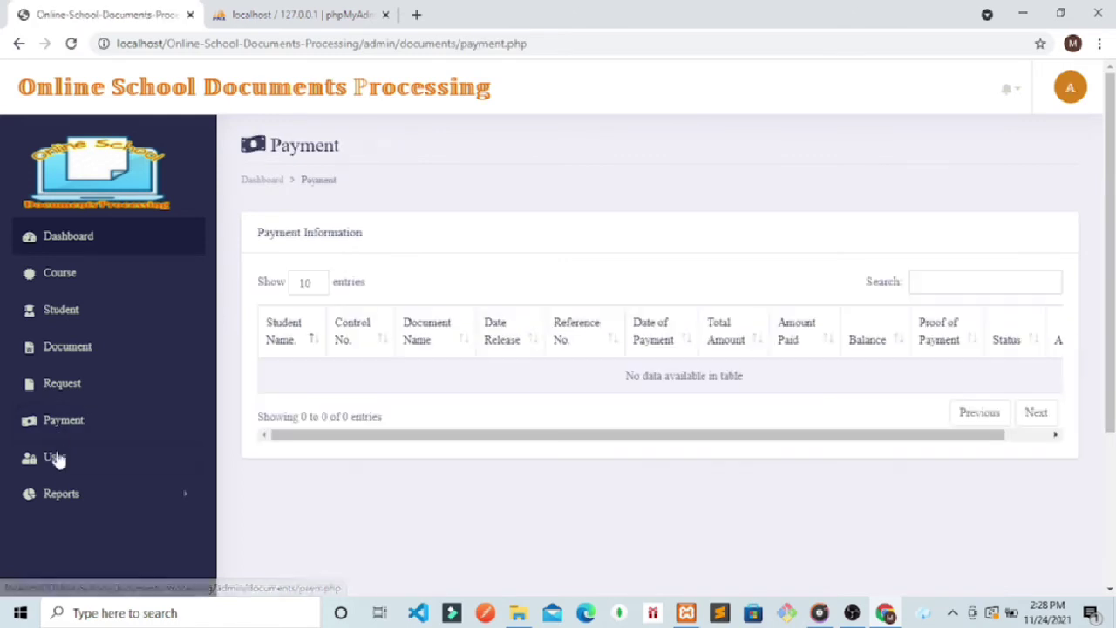
click(55, 464)
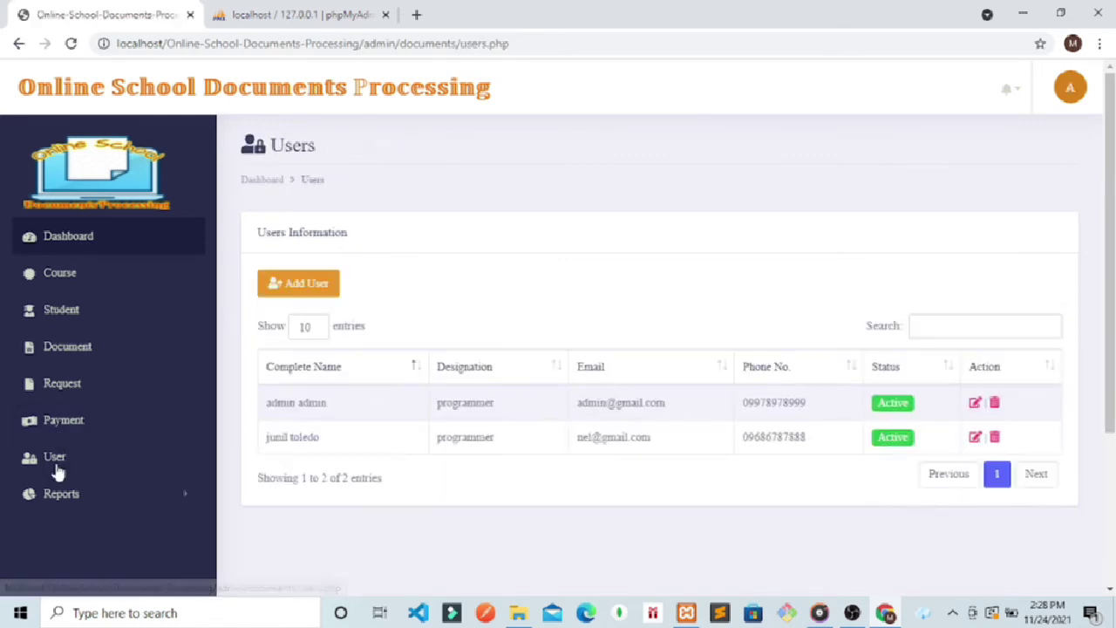
click(1075, 103)
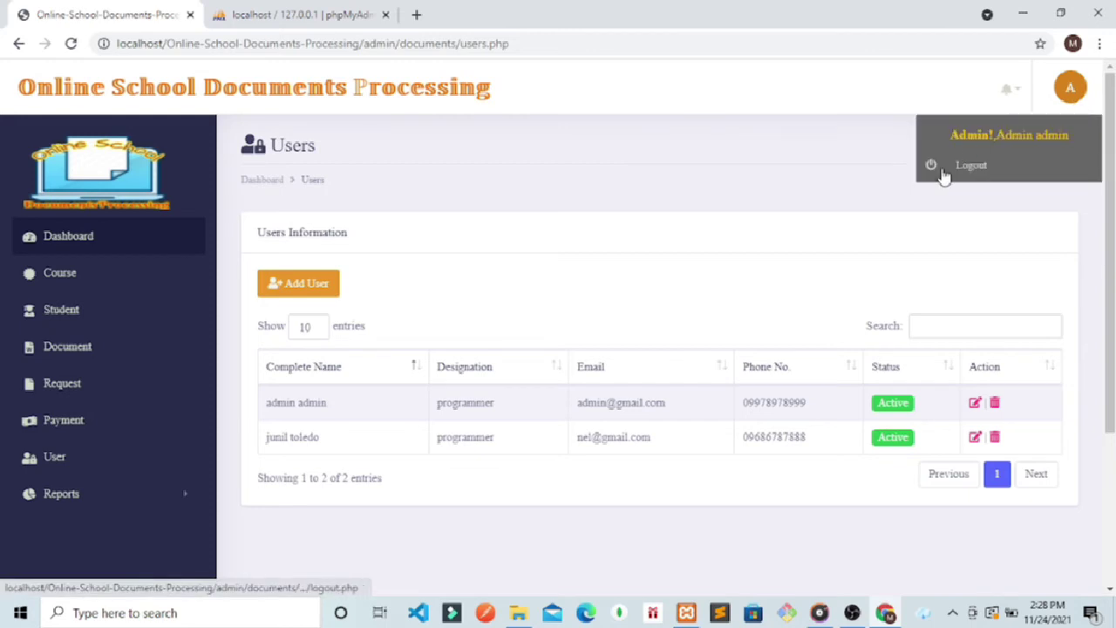
click(959, 166)
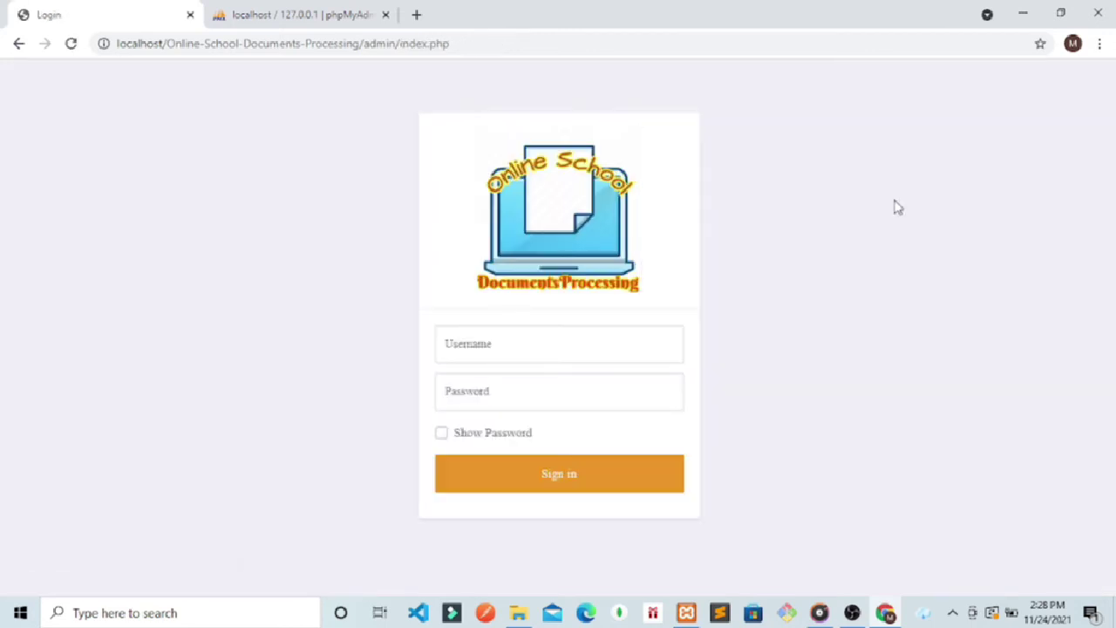
Step: Remove admin/index.php from the address to load the student login page
click(467, 46)
drag(468, 50, 368, 50)
key(BackSpace)
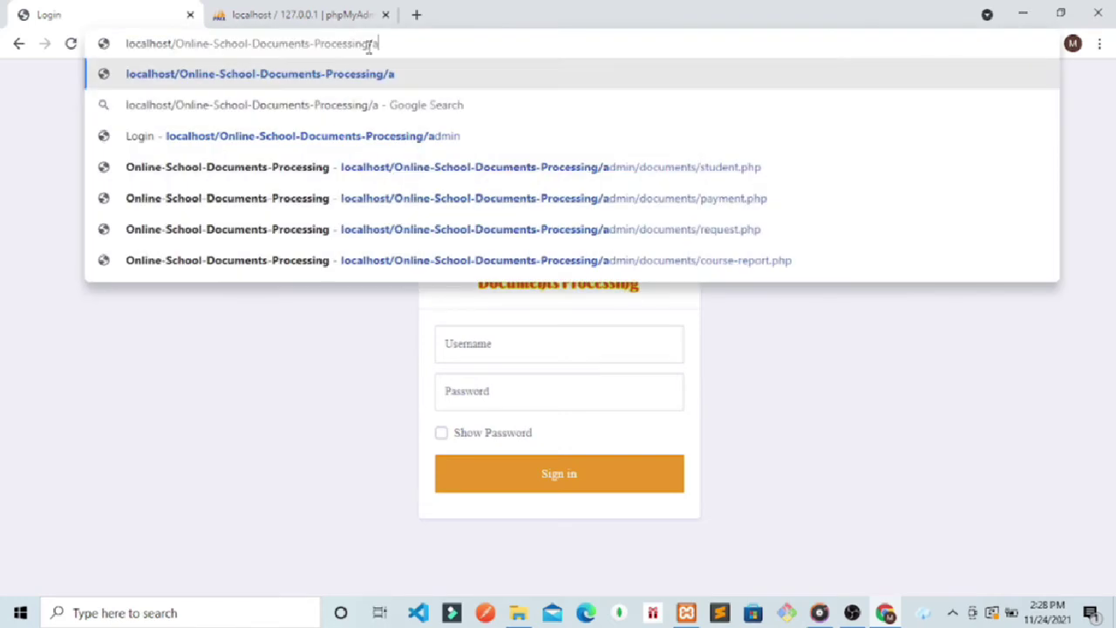
key(BackSpace)
key(Return)
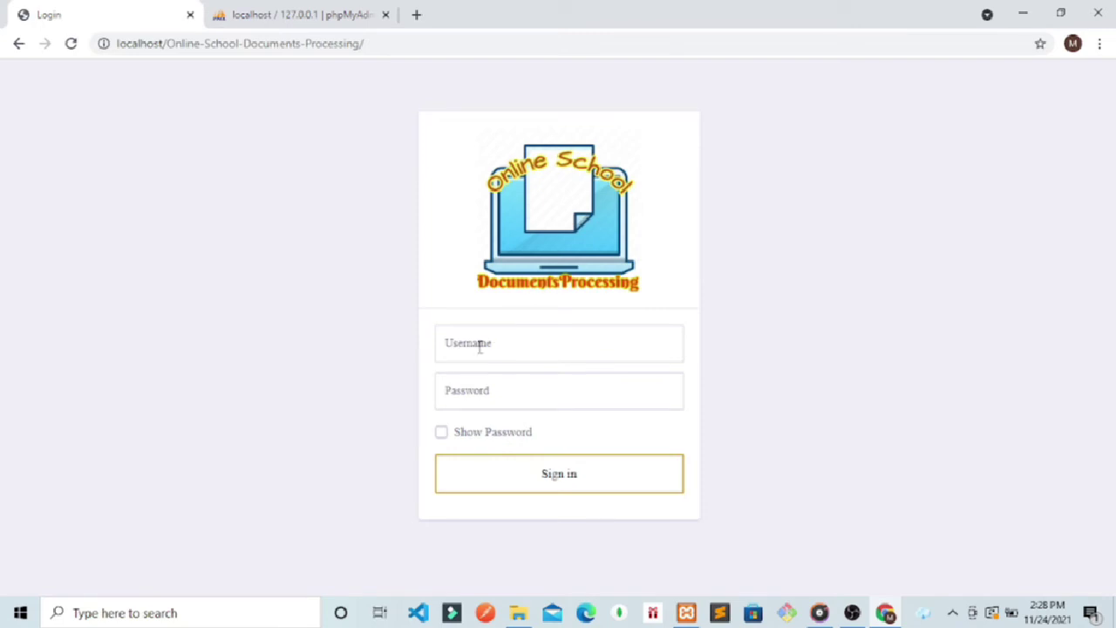
Step: Sign in with the new student's username and password, with Show Password ticked
click(493, 332)
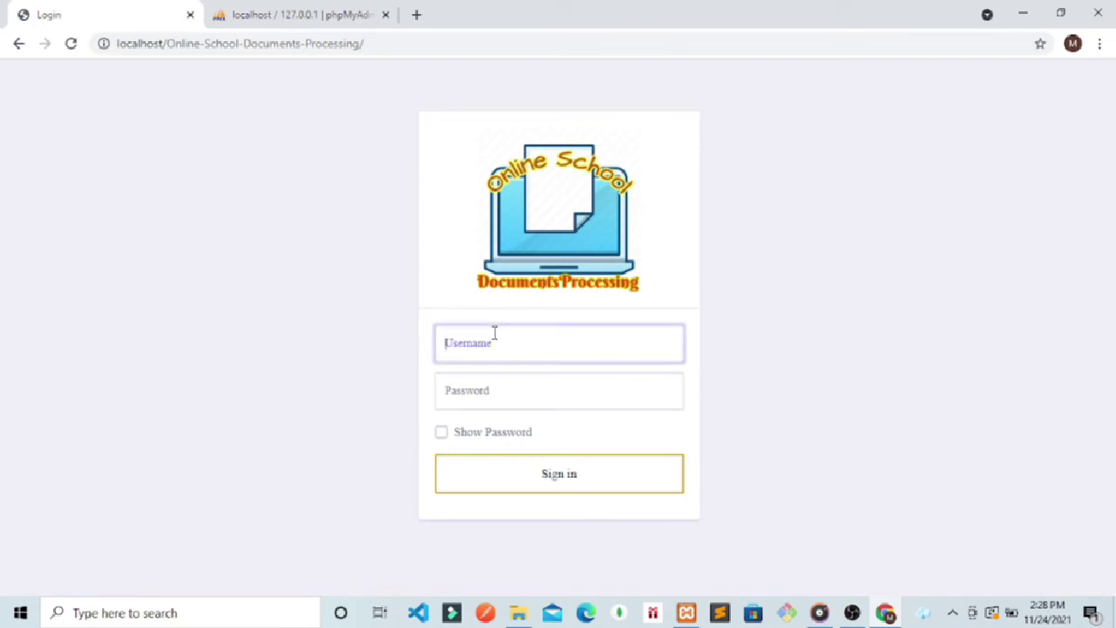
text(nario)
click(471, 389)
text(n)
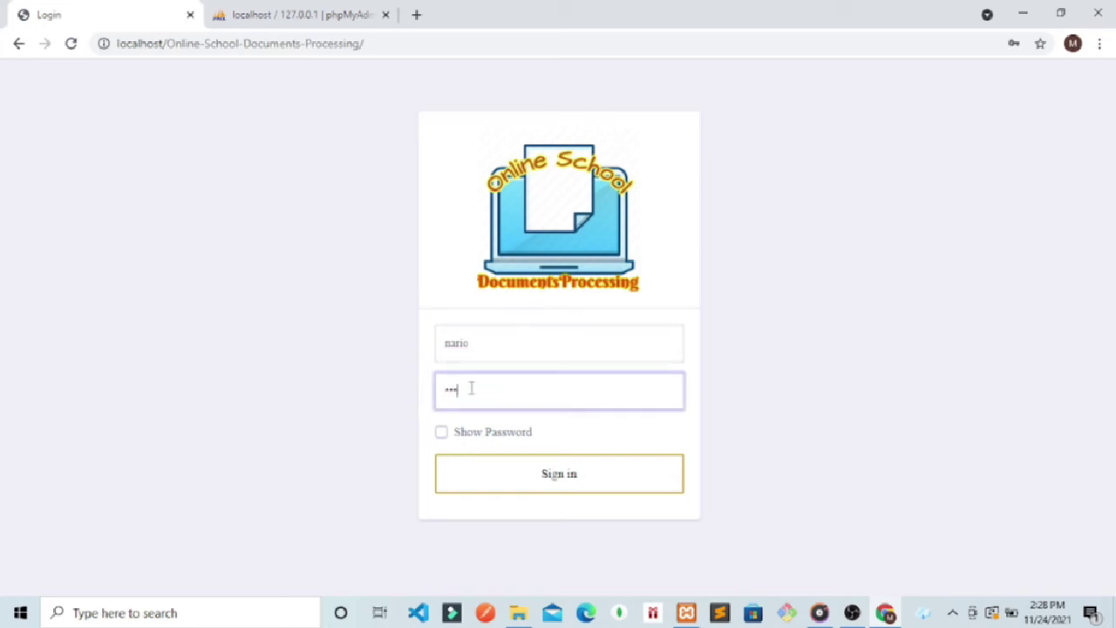
key(BackSpace)
click(441, 432)
click(482, 391)
text(nario123)
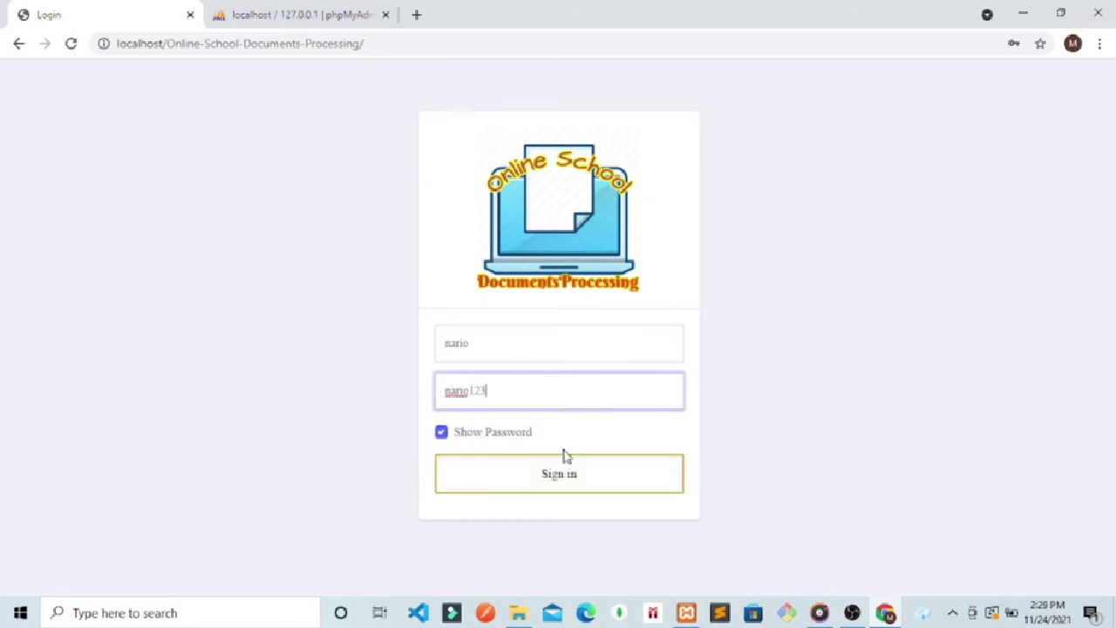
click(568, 480)
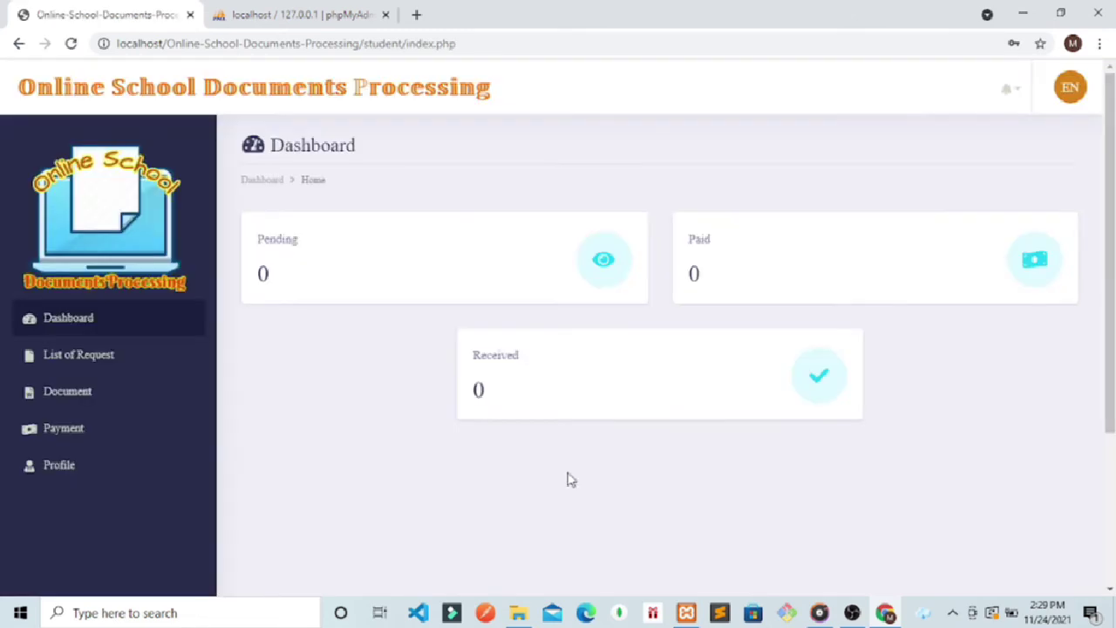
Step: Dismiss Chrome's password warning and save prompt, then go to the student's empty Document page
click(685, 286)
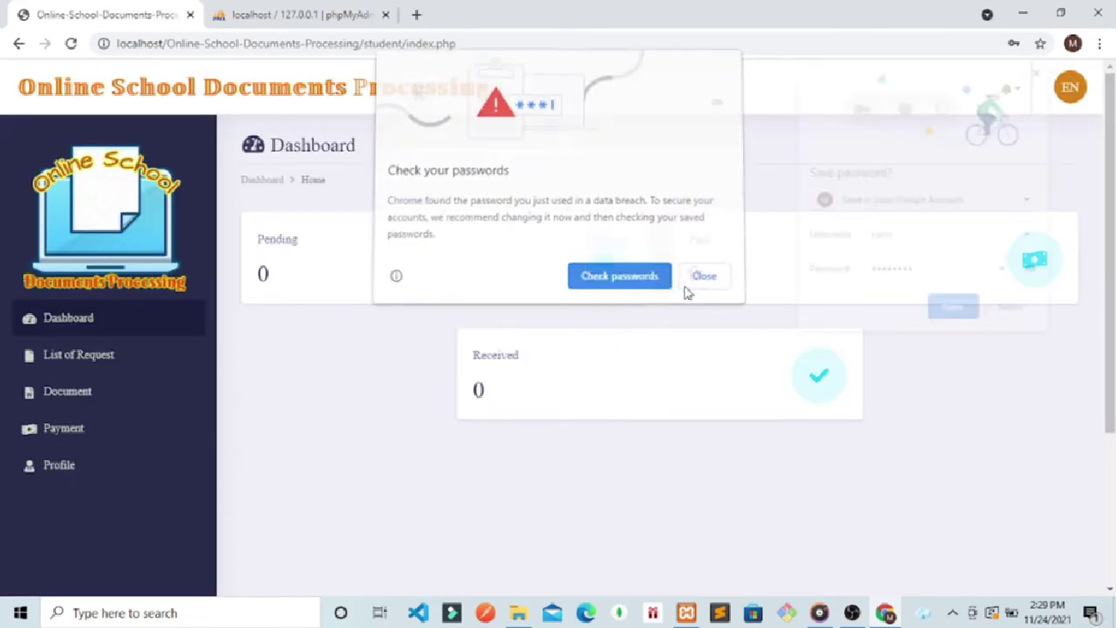
click(1014, 311)
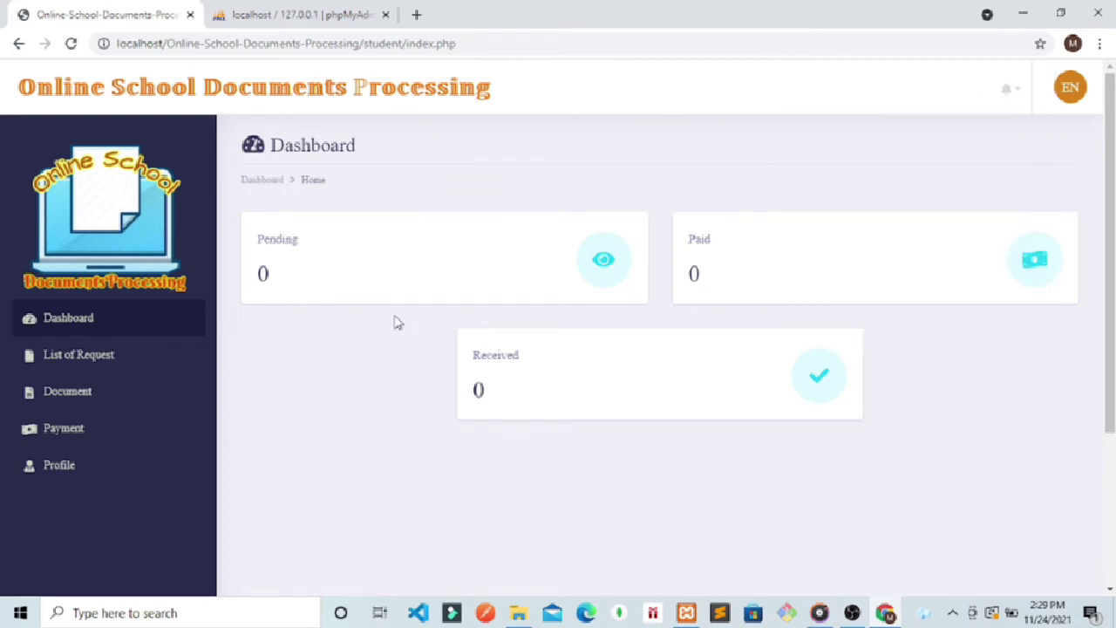
click(66, 392)
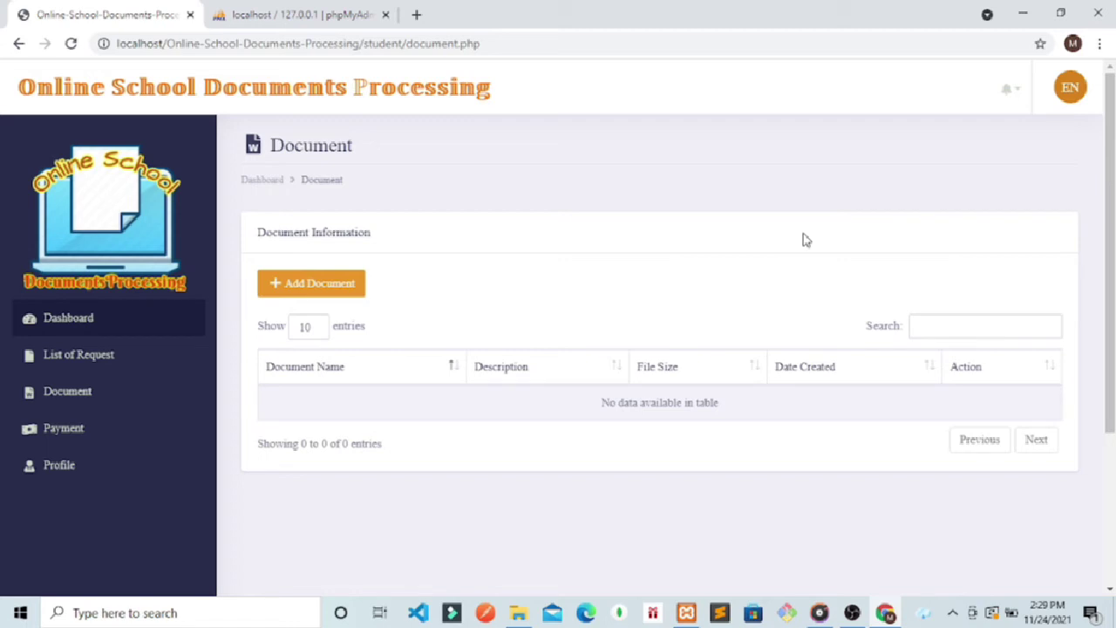
Step: Upload ITR - 2ND QUARTER 2019.xlsx as a new document with description 'des'
click(342, 286)
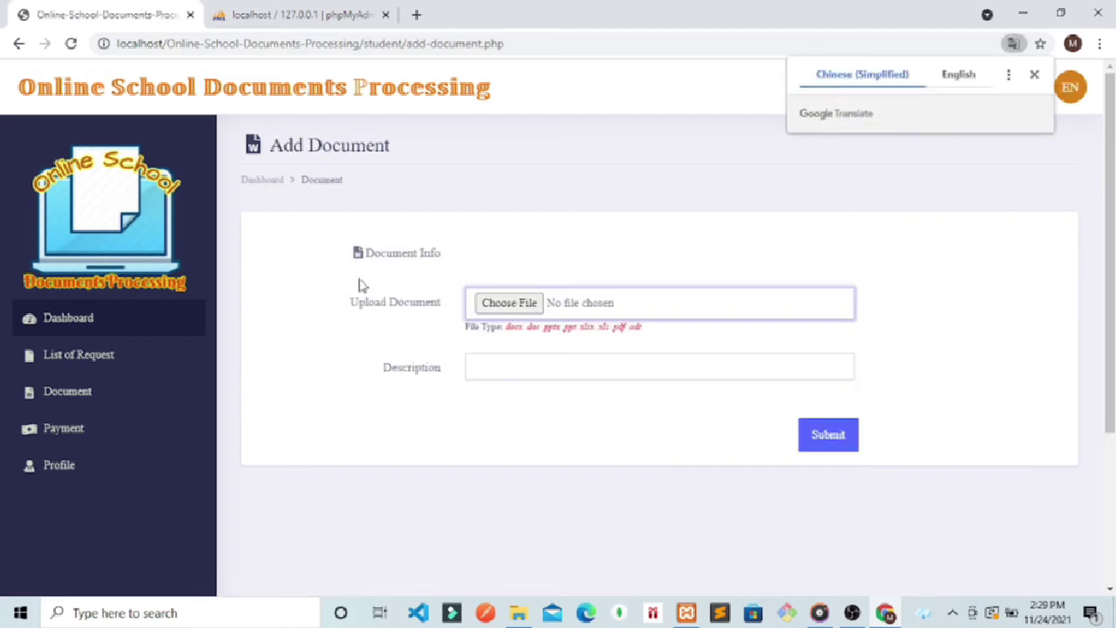
click(512, 312)
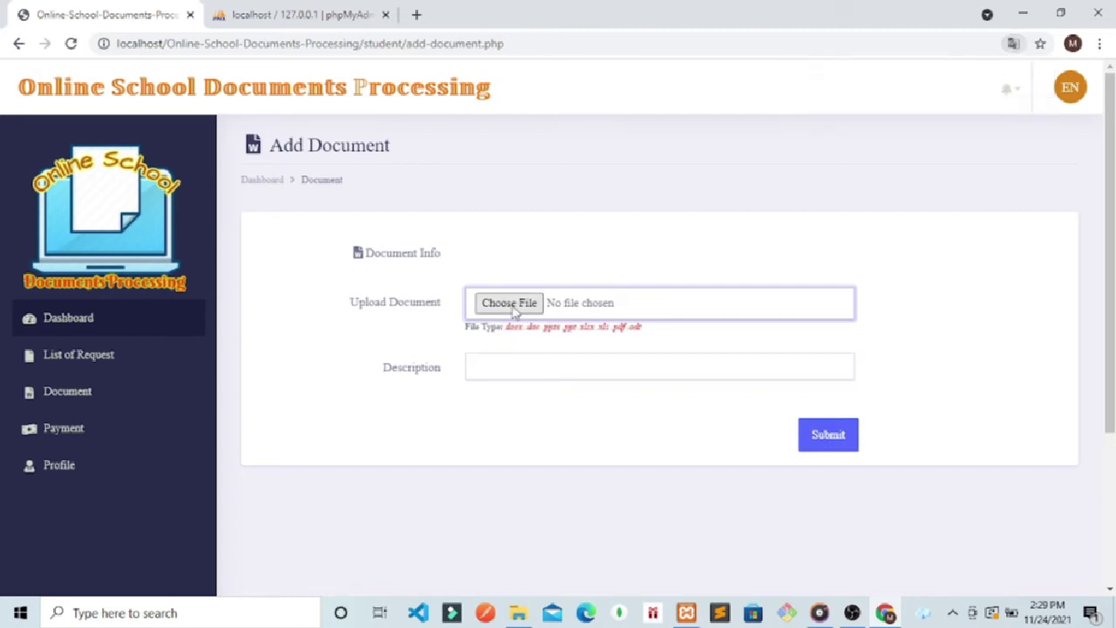
click(515, 312)
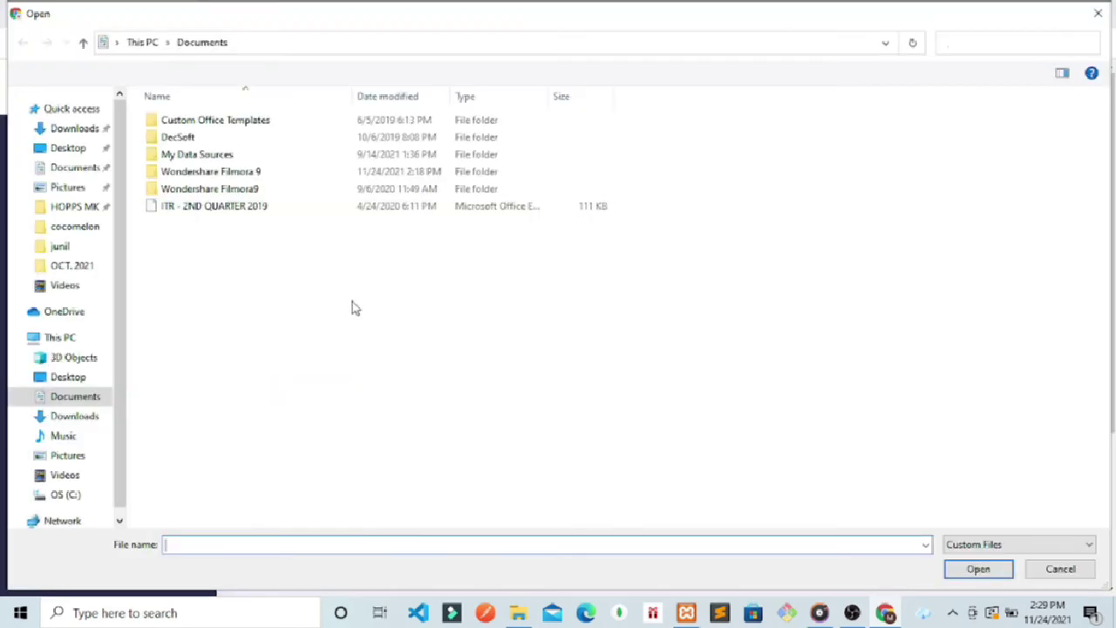
double_click(217, 207)
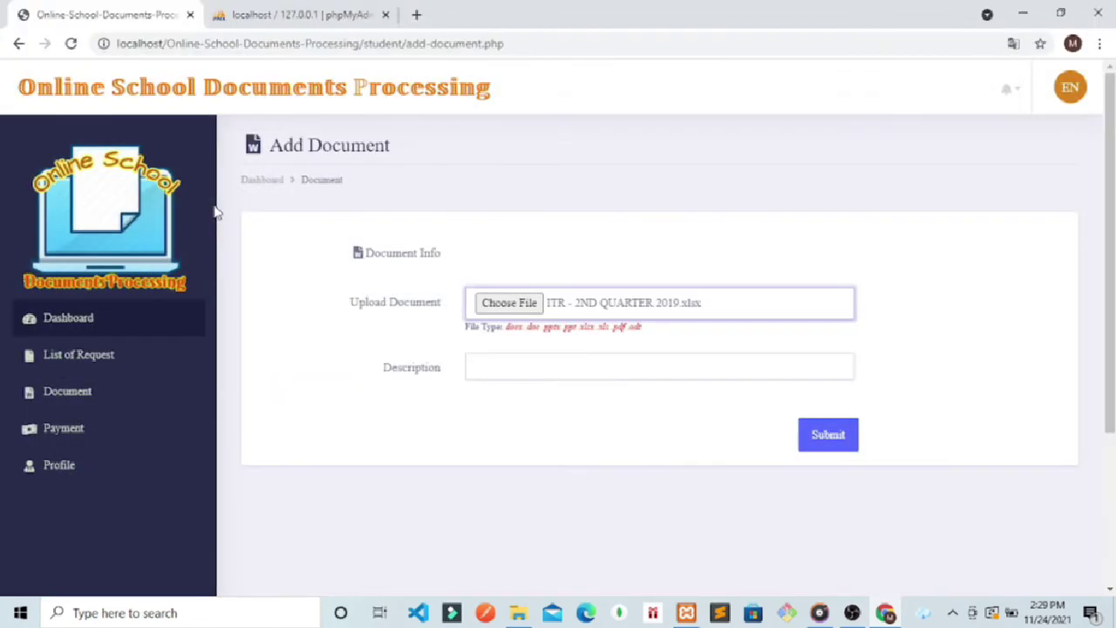
click(518, 367)
text(desc)
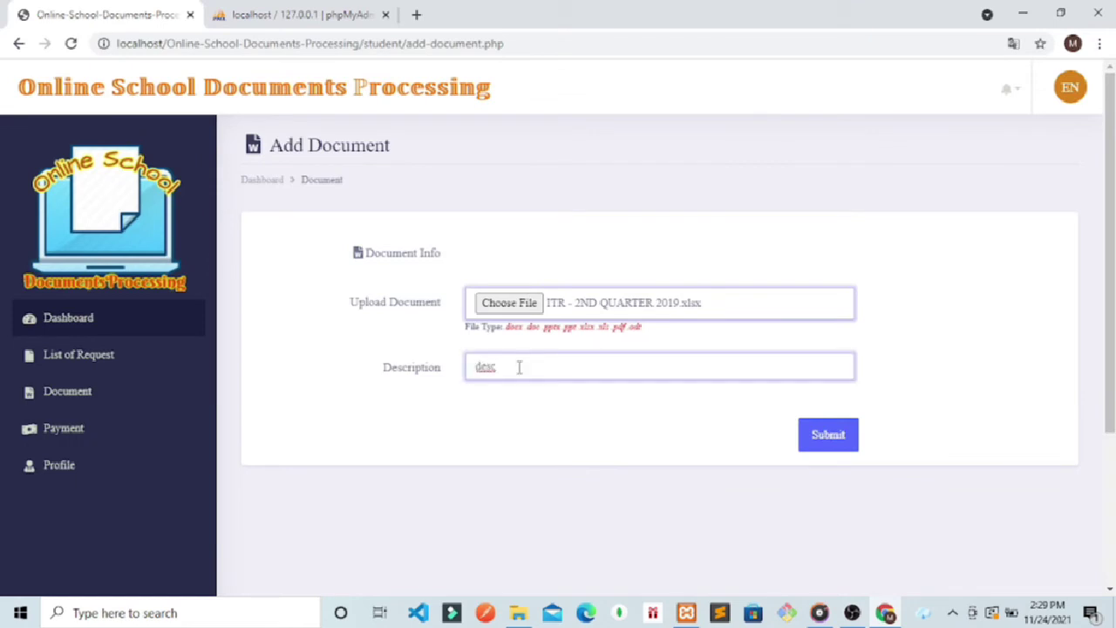
click(829, 435)
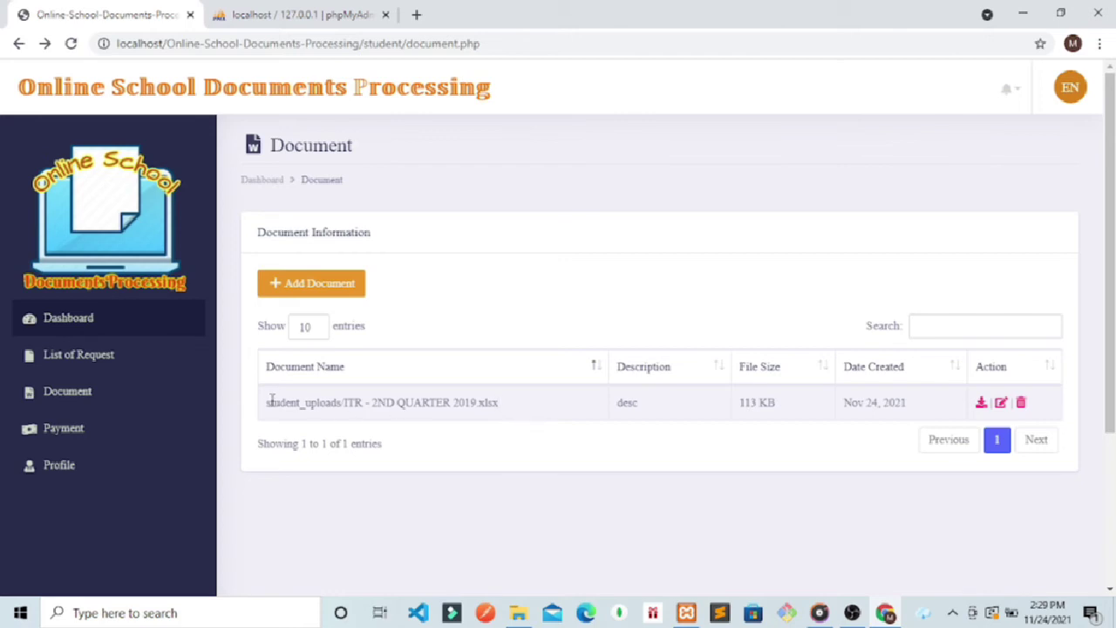
Step: Download the uploaded spreadsheet, open its edit view, and return to the document list
click(981, 404)
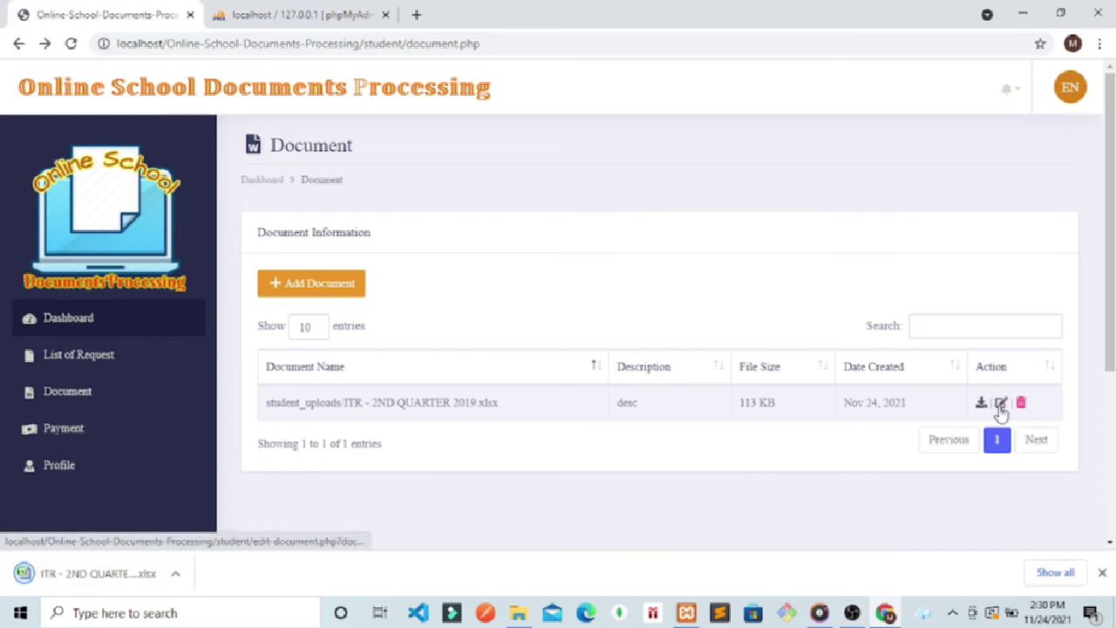
click(1001, 406)
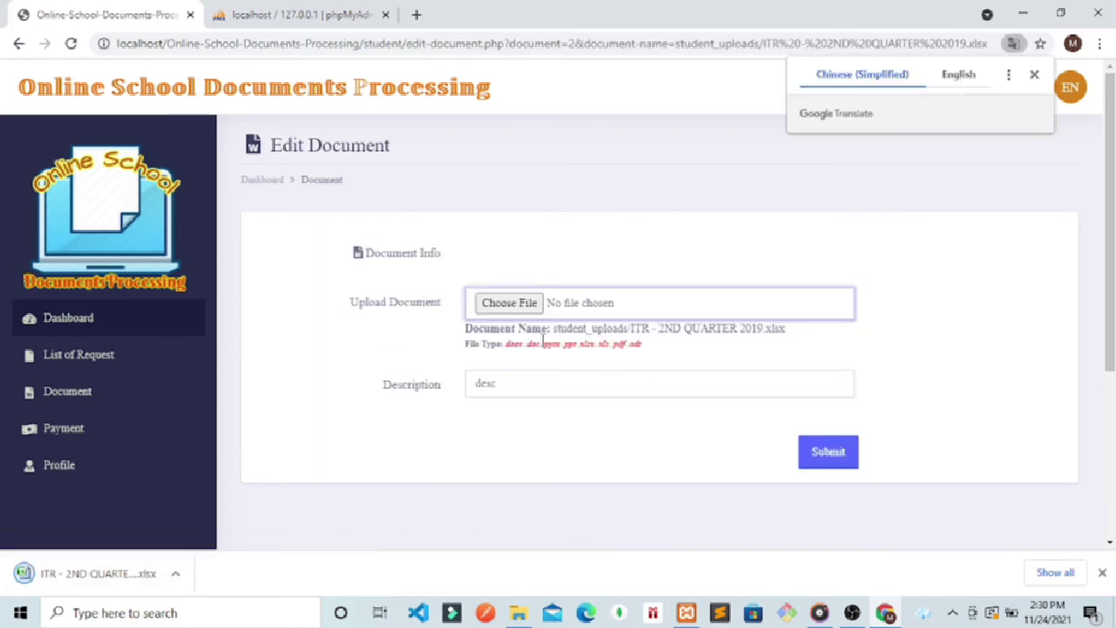
click(18, 42)
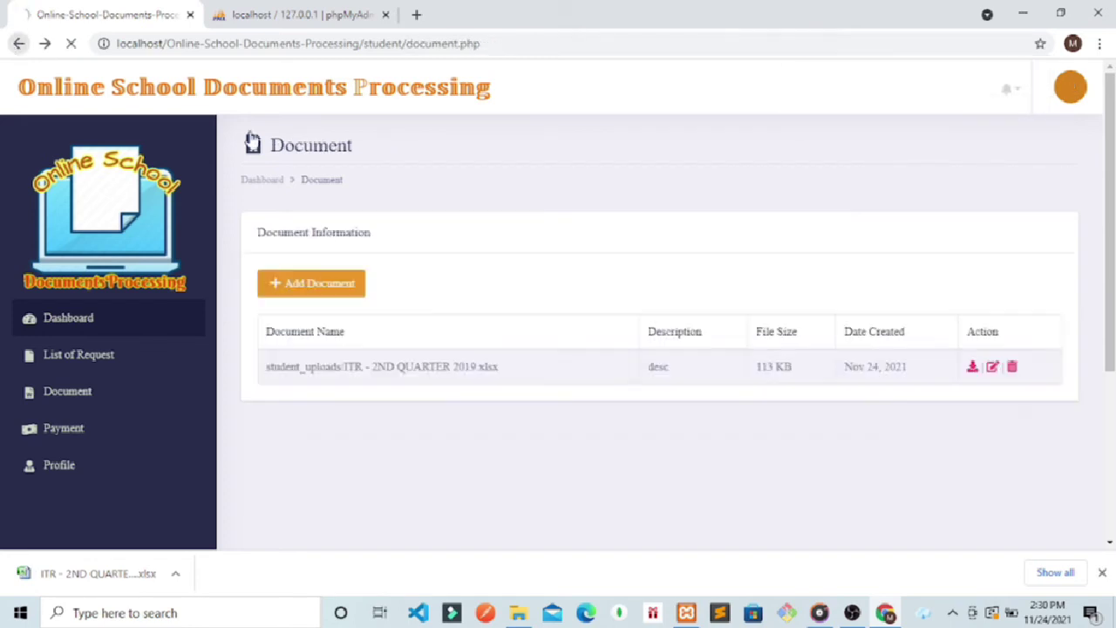
scroll(654, 367, down, 1)
scroll(523, 349, up, 1)
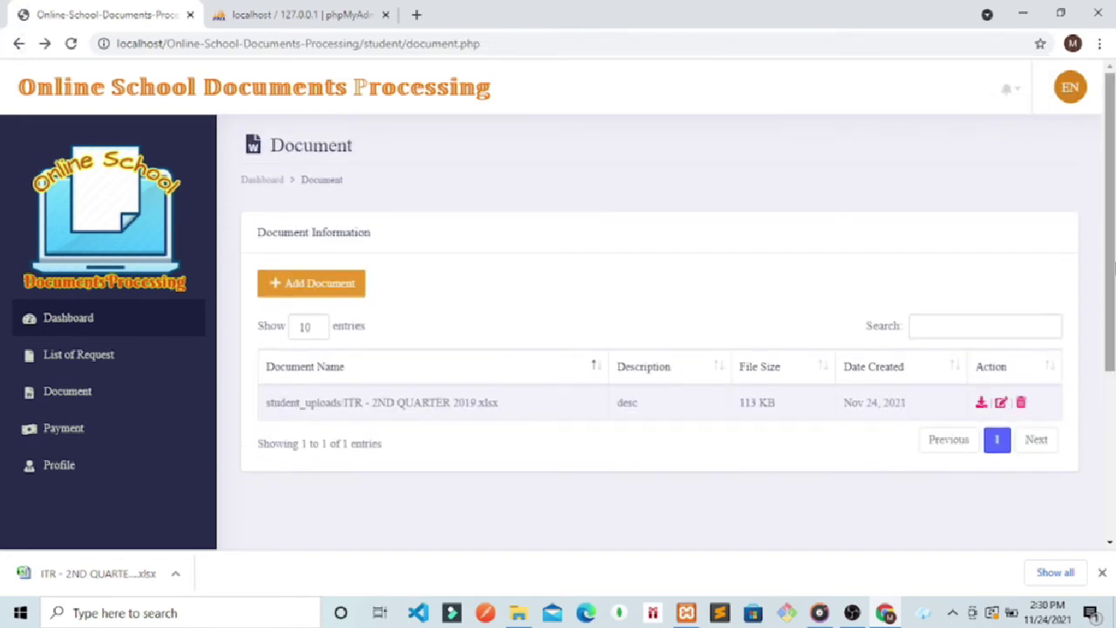
Step: Look at the student's request list and payment page, then return to requests
click(76, 358)
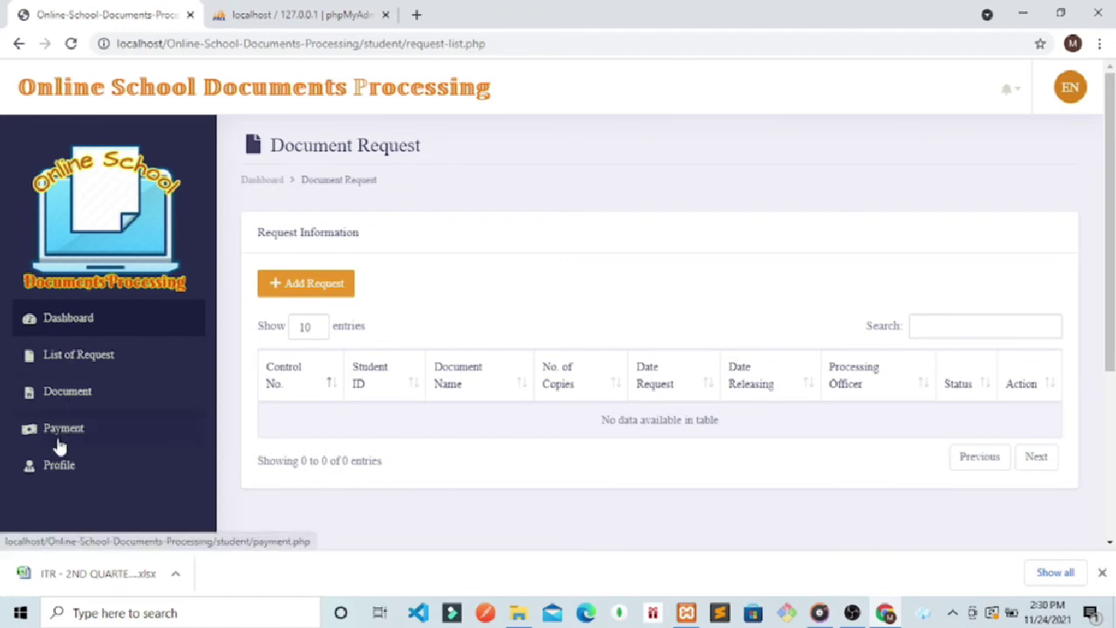
click(59, 442)
click(87, 347)
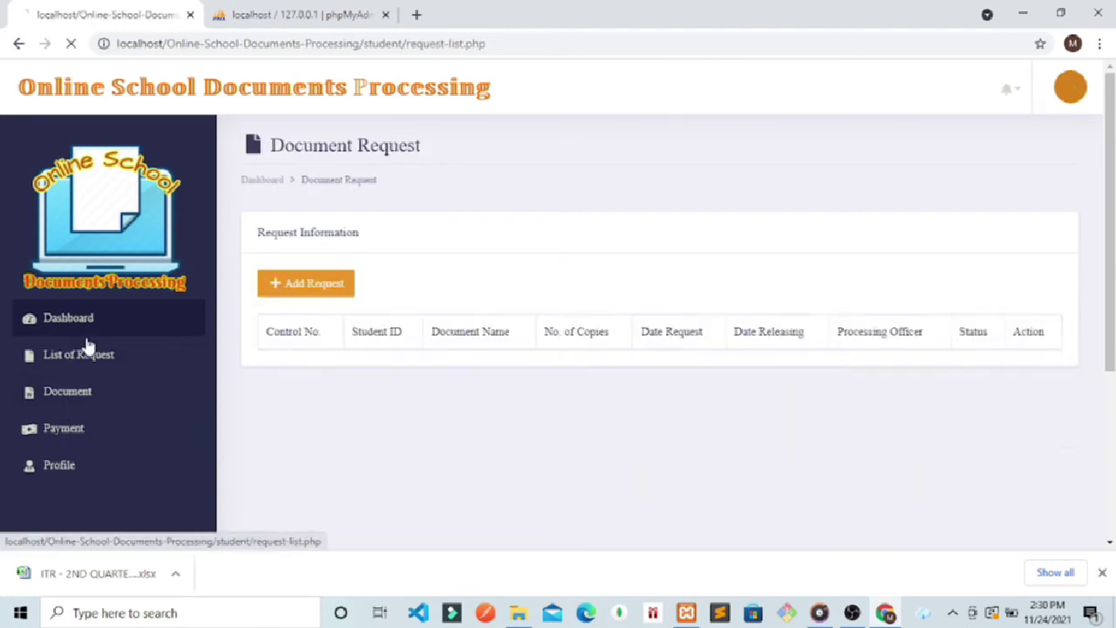
Step: Submit a new TOR request for 20 copies with request date Nov 24, 2021
click(300, 284)
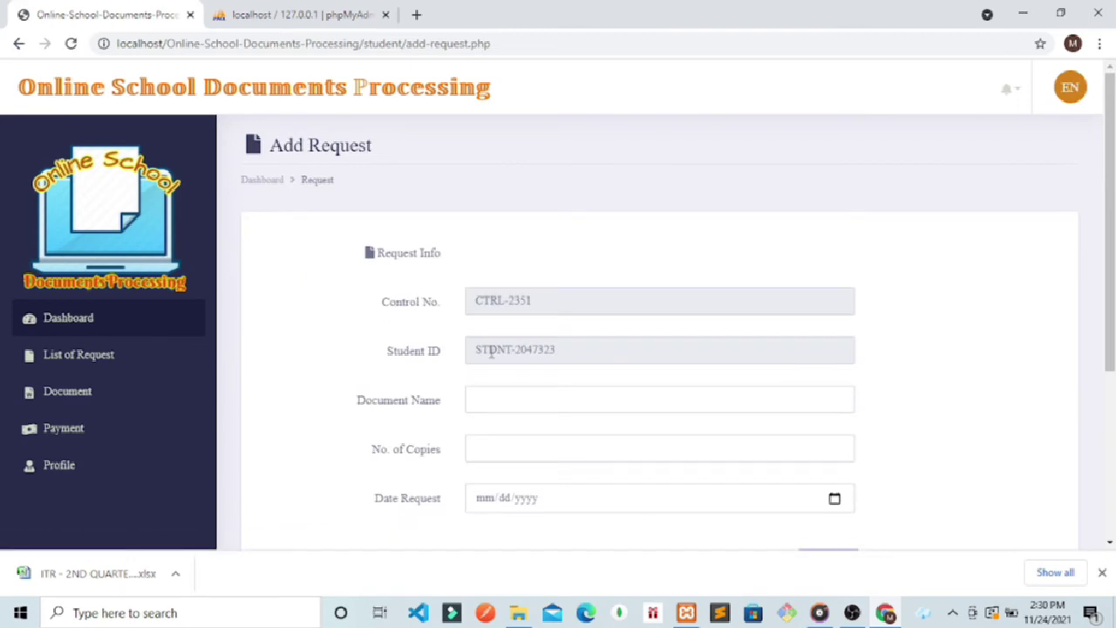
click(491, 395)
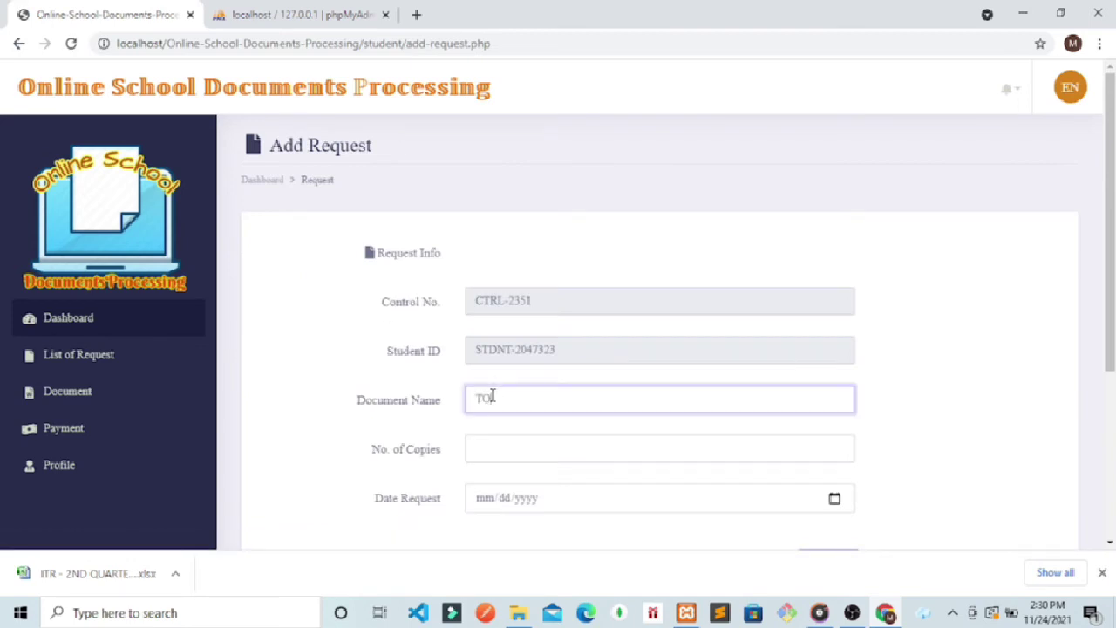
click(481, 448)
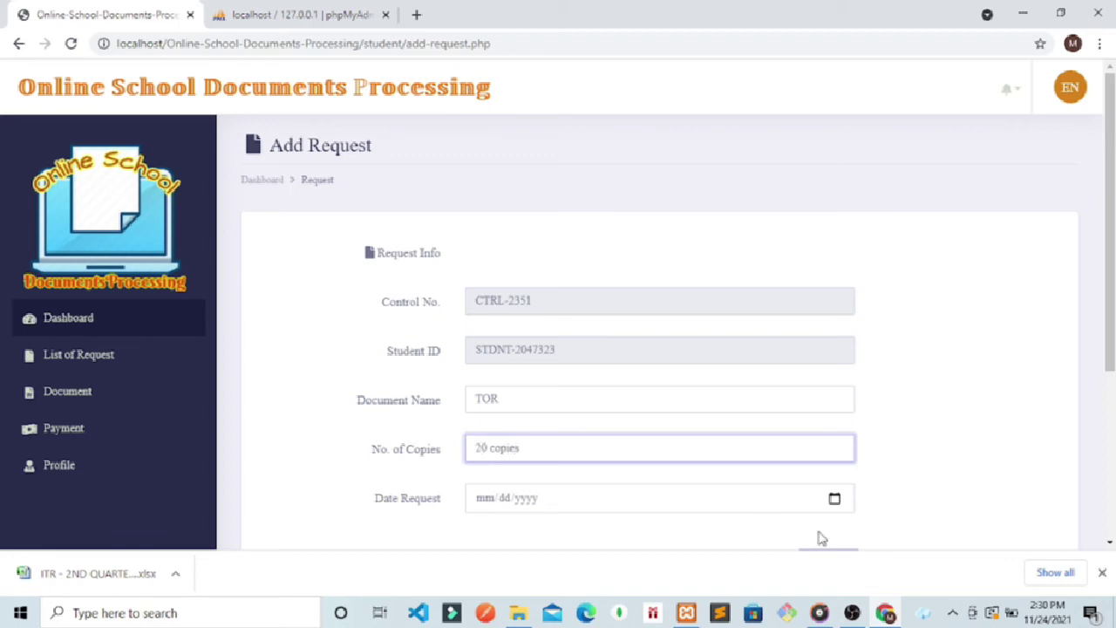
click(835, 499)
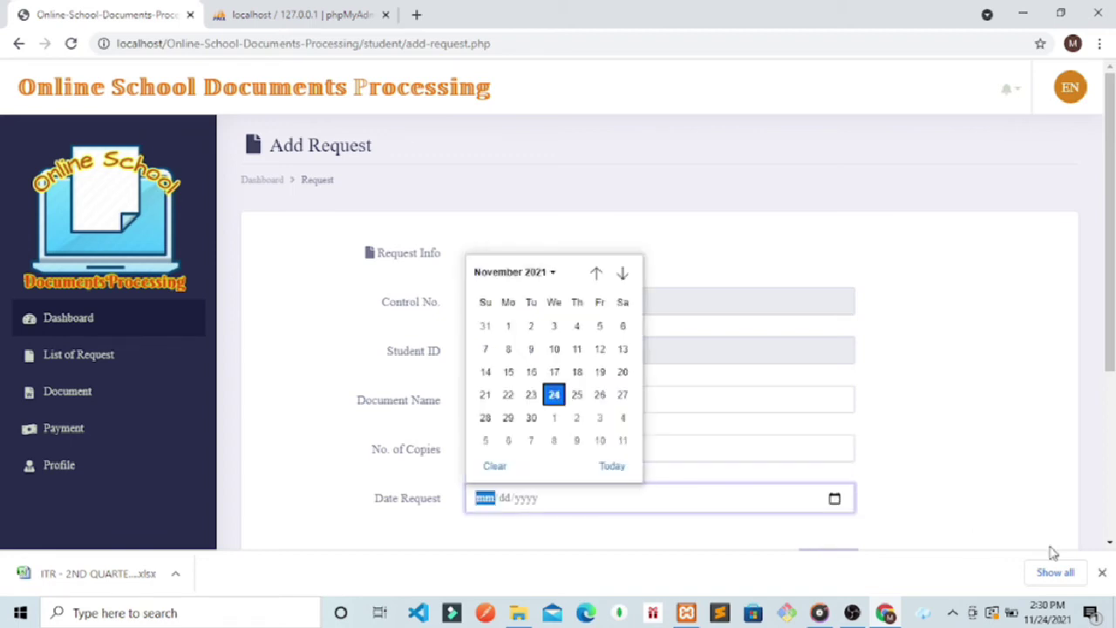
click(1102, 574)
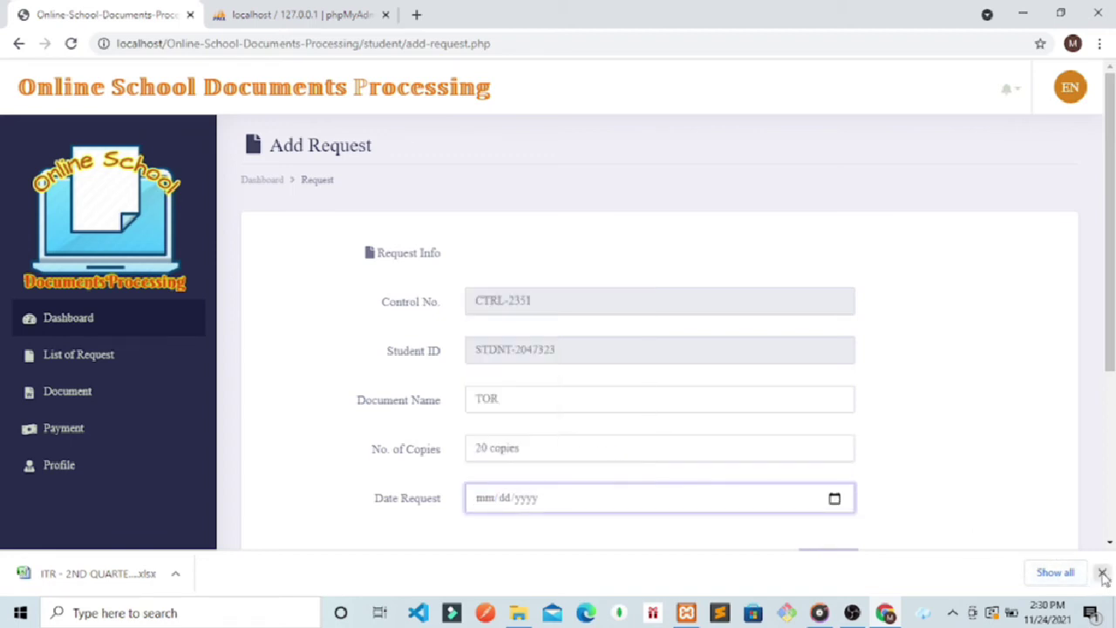
click(834, 500)
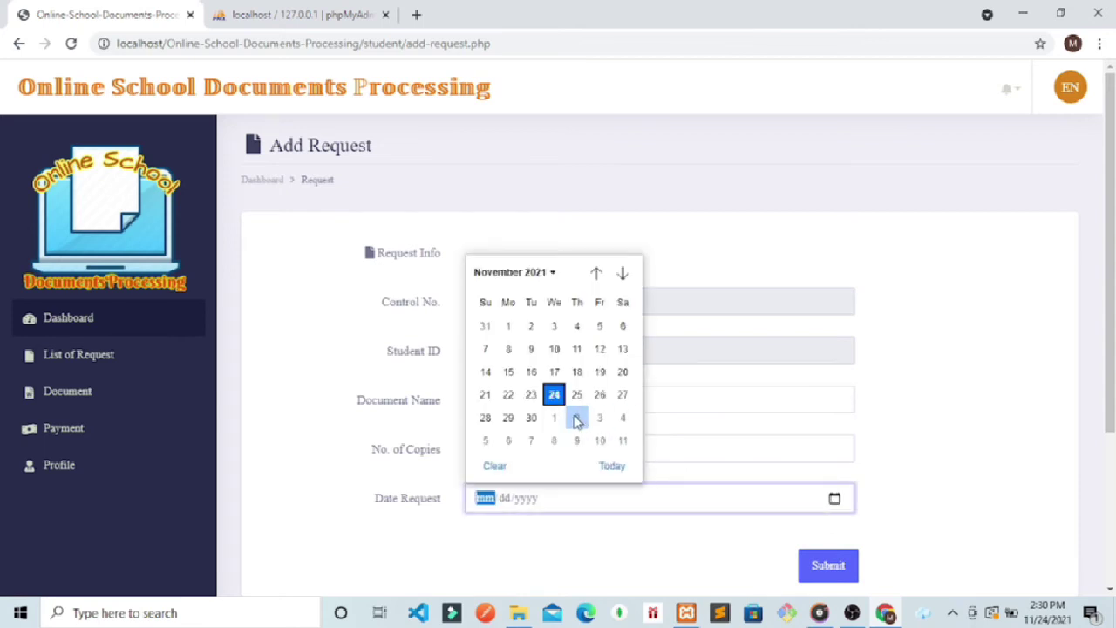
click(552, 395)
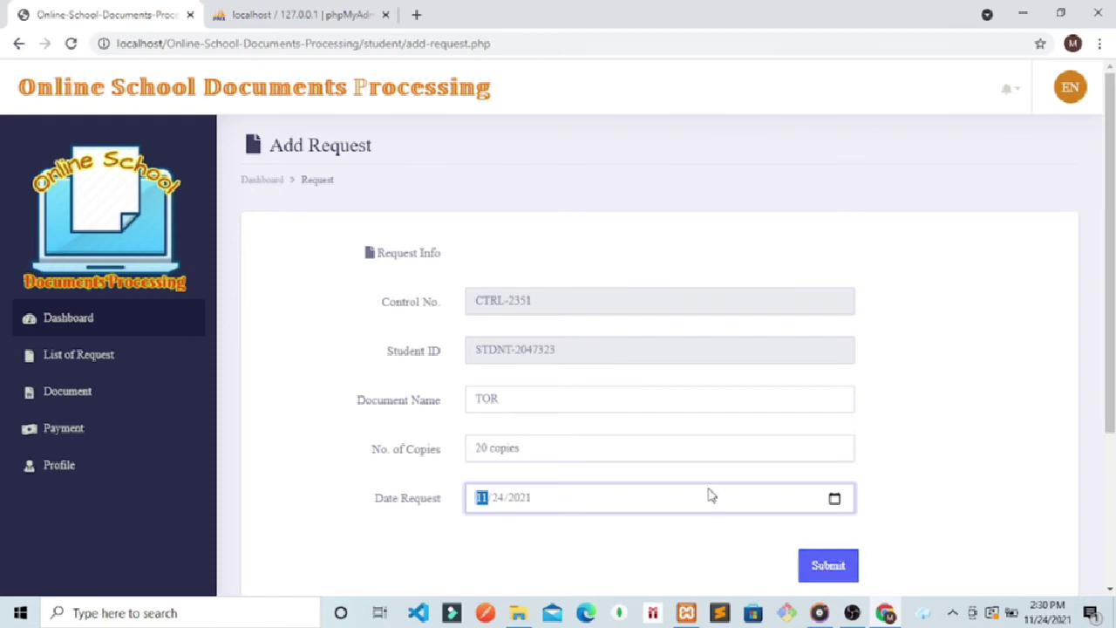
click(1011, 89)
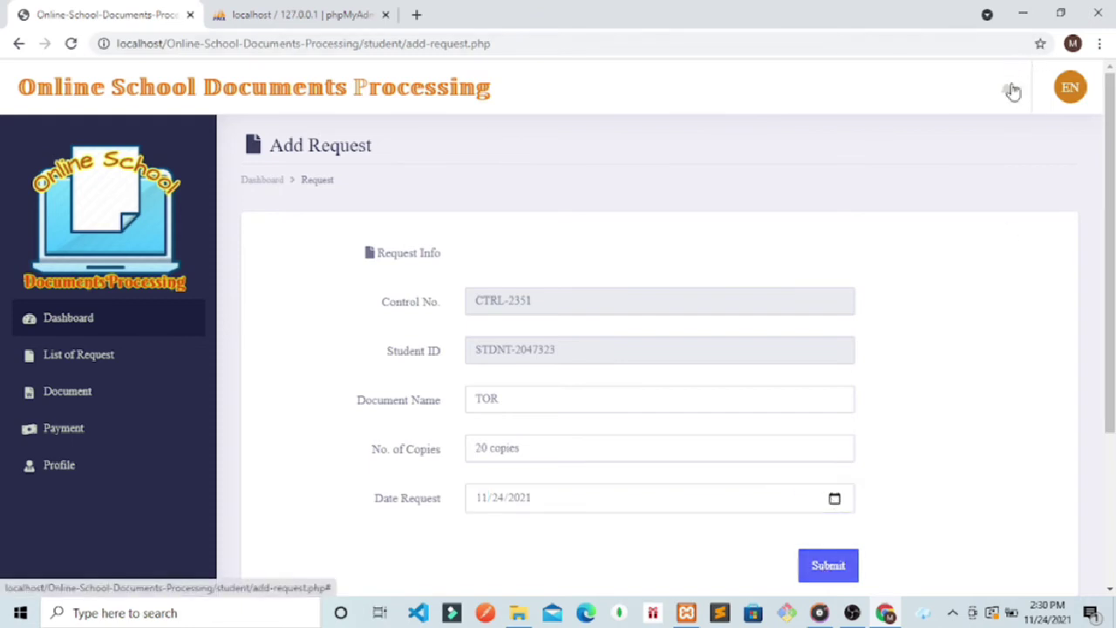
click(829, 573)
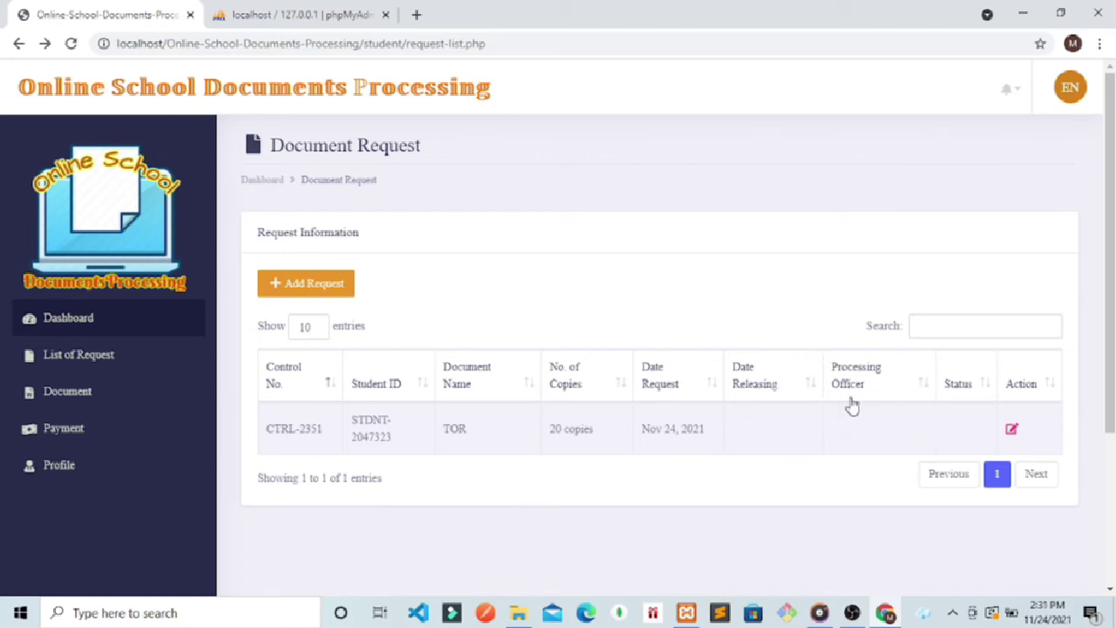
Step: Check the student's notifications and look over the student's profile page
click(1015, 96)
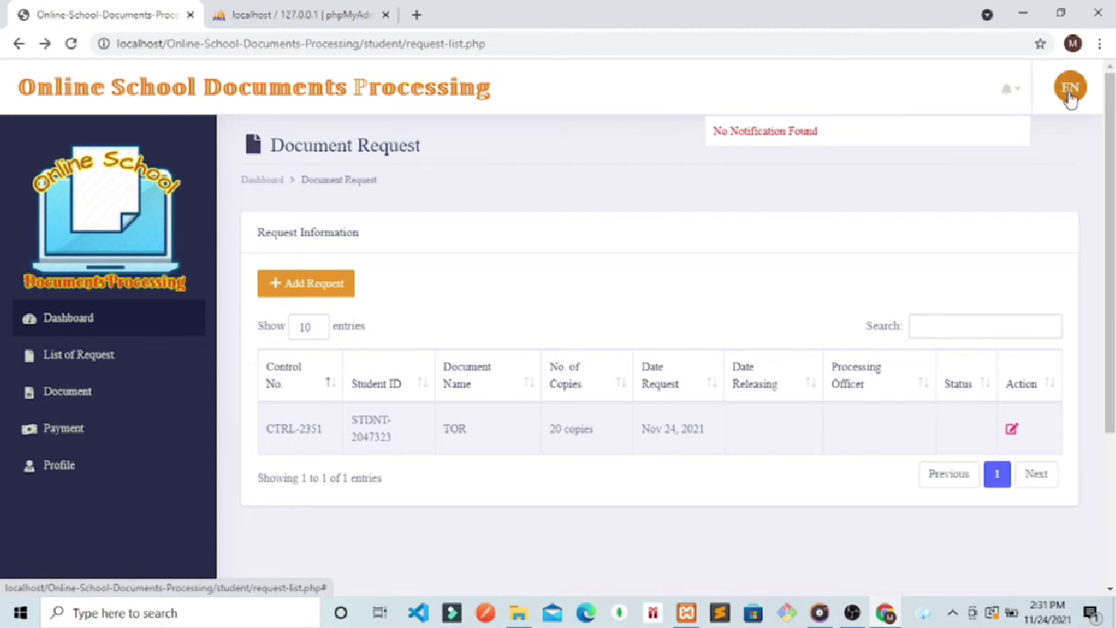
click(1071, 96)
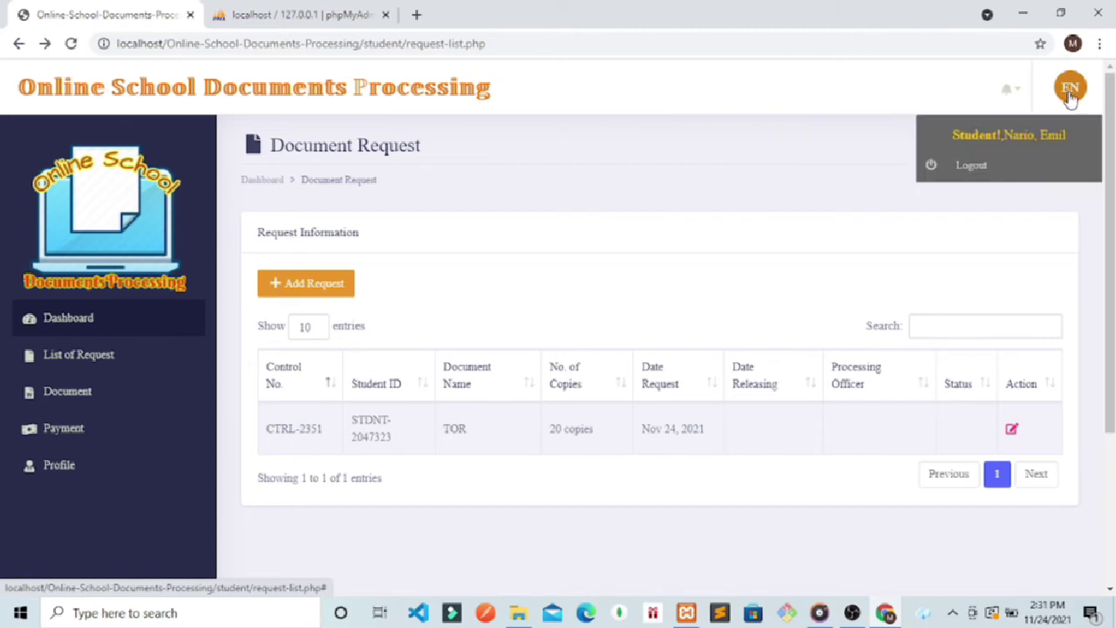
click(58, 467)
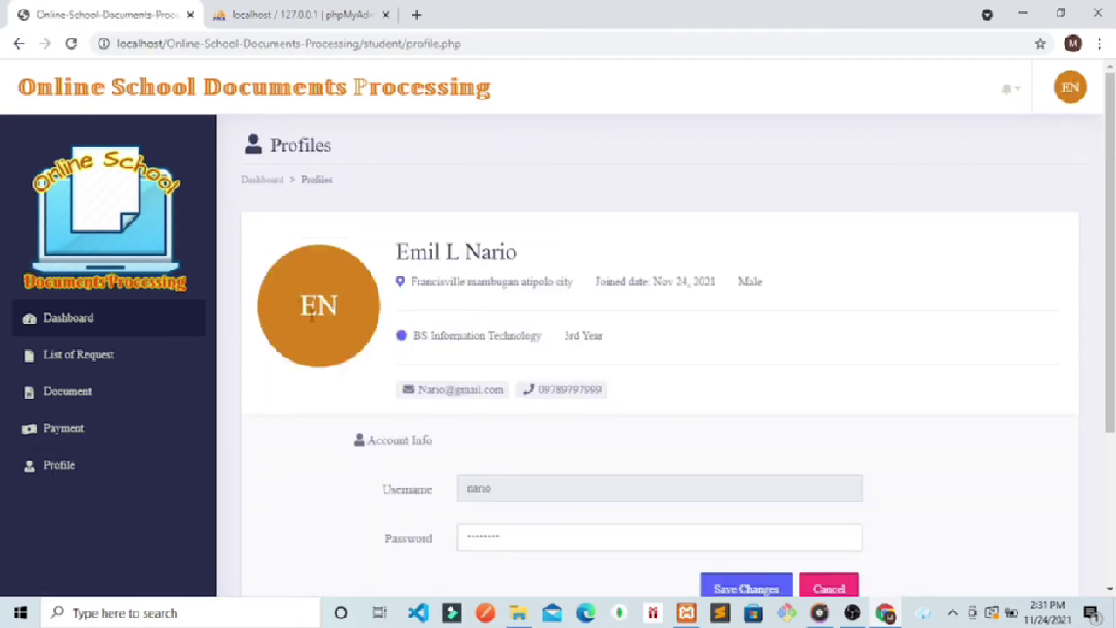
drag(396, 252, 411, 252)
double_click(347, 311)
click(428, 250)
key(Up)
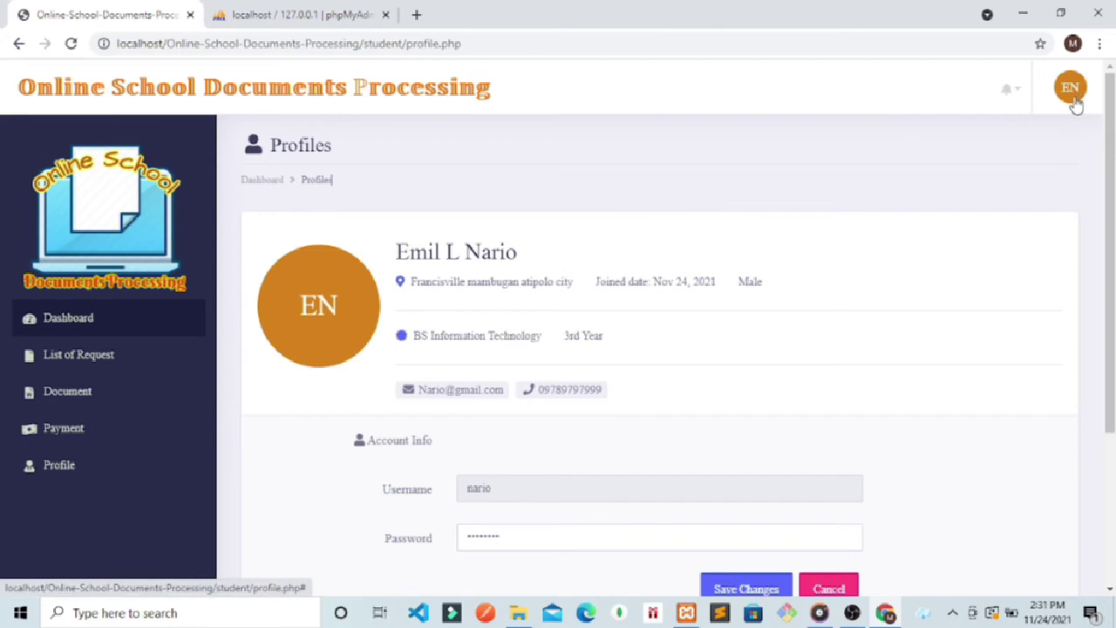
click(1078, 104)
Step: Log out of the student account and change the address from index.php to /admin/
click(970, 166)
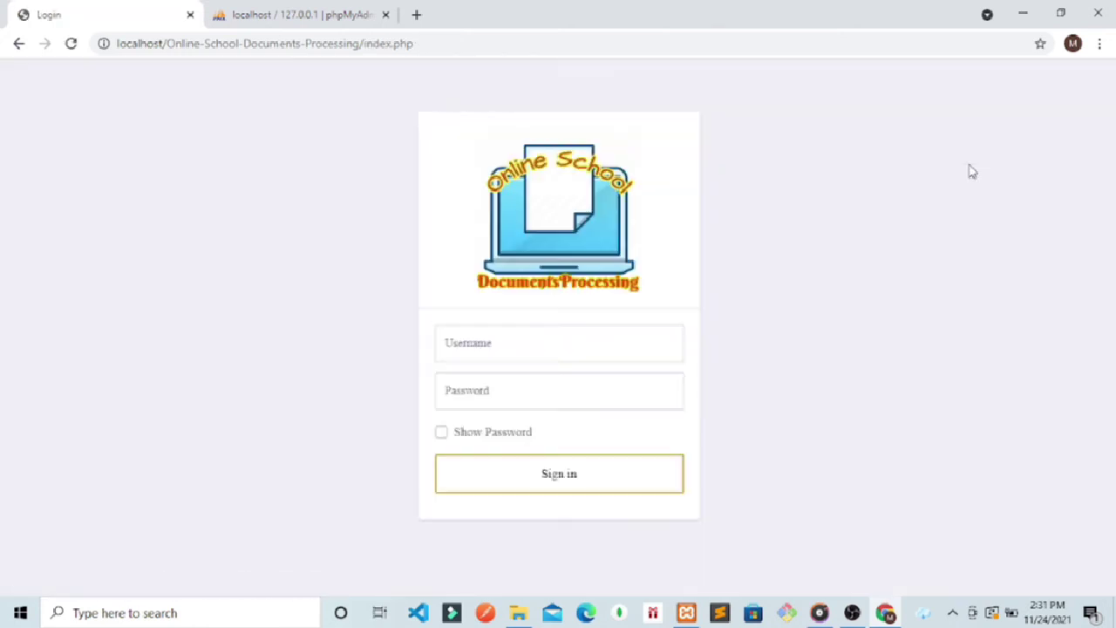
click(418, 45)
drag(419, 47, 369, 50)
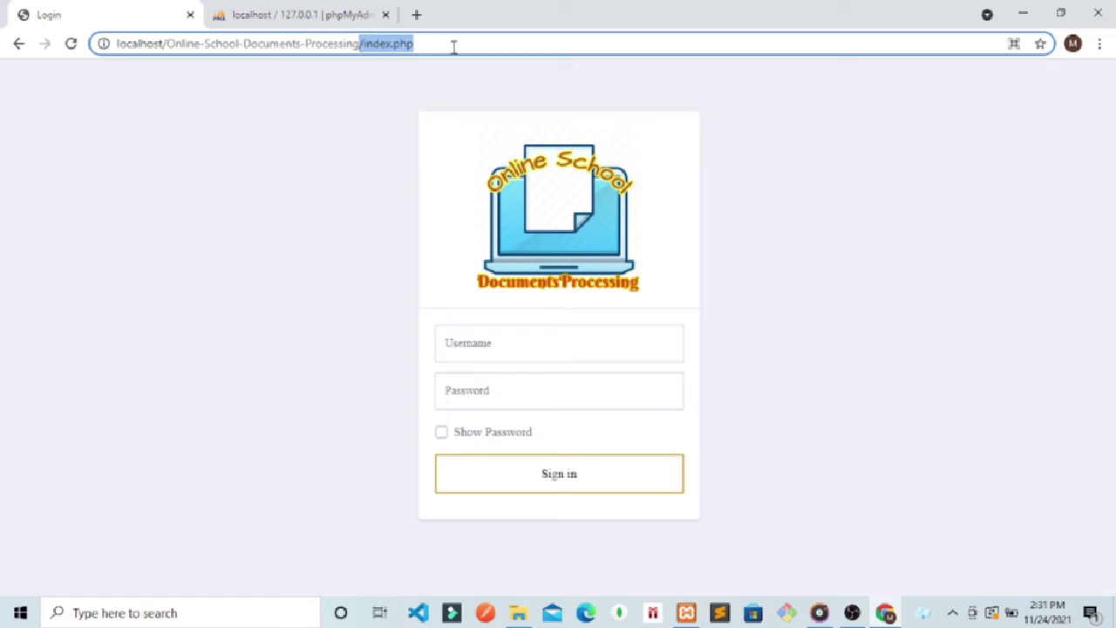
click(454, 46)
key(BackSpace)
key(BackSpace)
key(BackSpace)
key(BackSpace)
key(BackSpace)
key(BackSpace)
key(BackSpace)
key(BackSpace)
key(BackSpace)
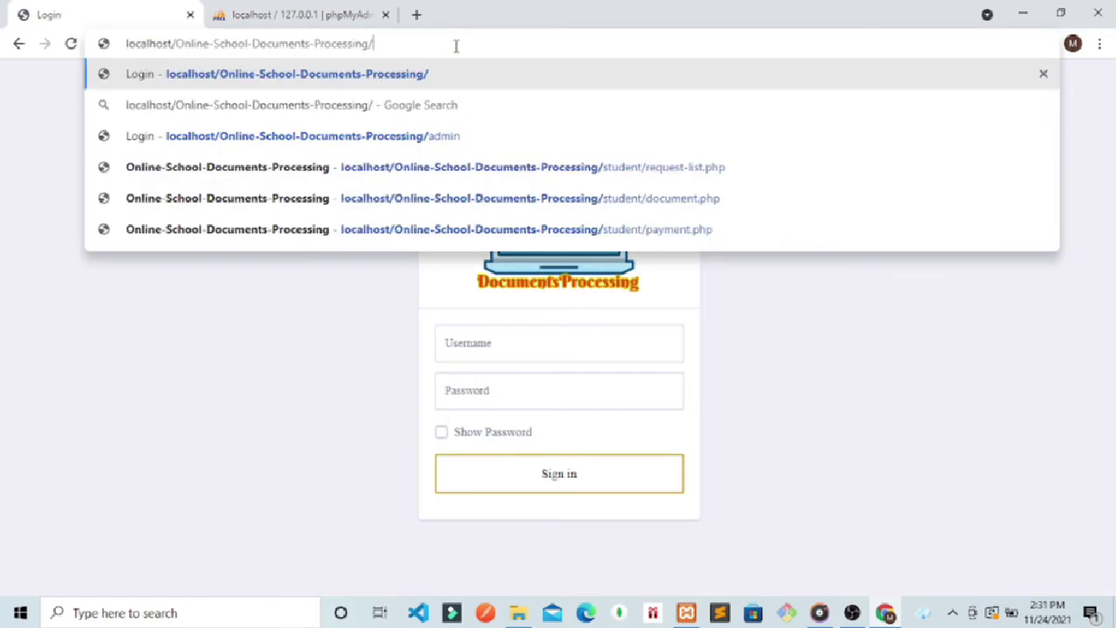
text(asm)
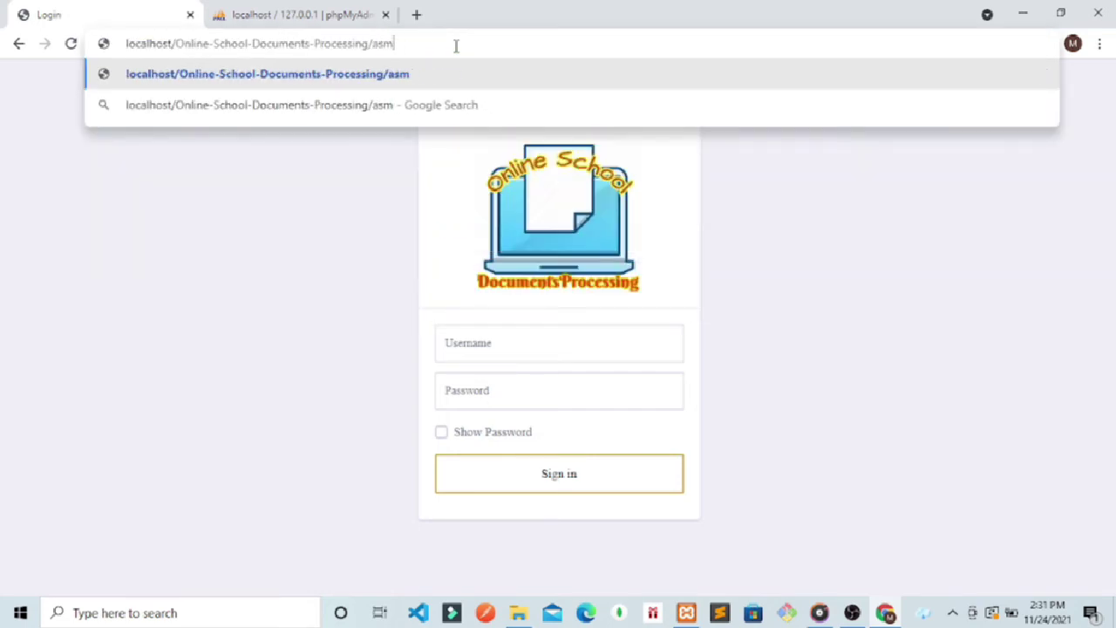
key(BackSpace)
key(BackSpace)
text(dmin)
key(Return)
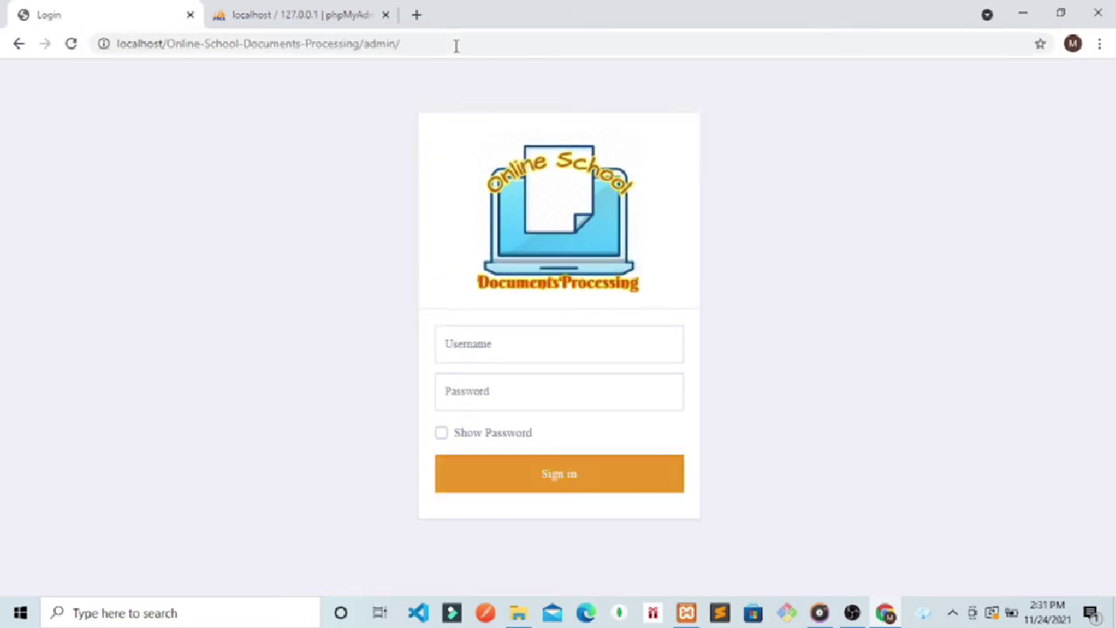
Step: Sign in with the admin username and password and dismiss Chrome's password prompts
click(464, 336)
text(ma)
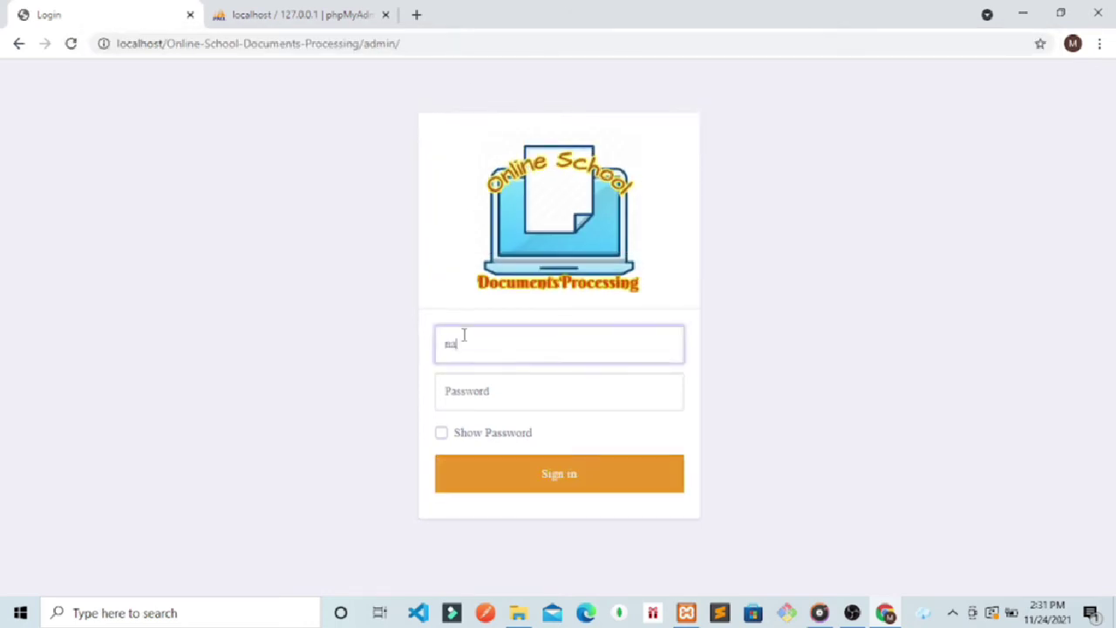
key(BackSpace)
key(BackSpace)
text(a)
click(463, 391)
text(a)
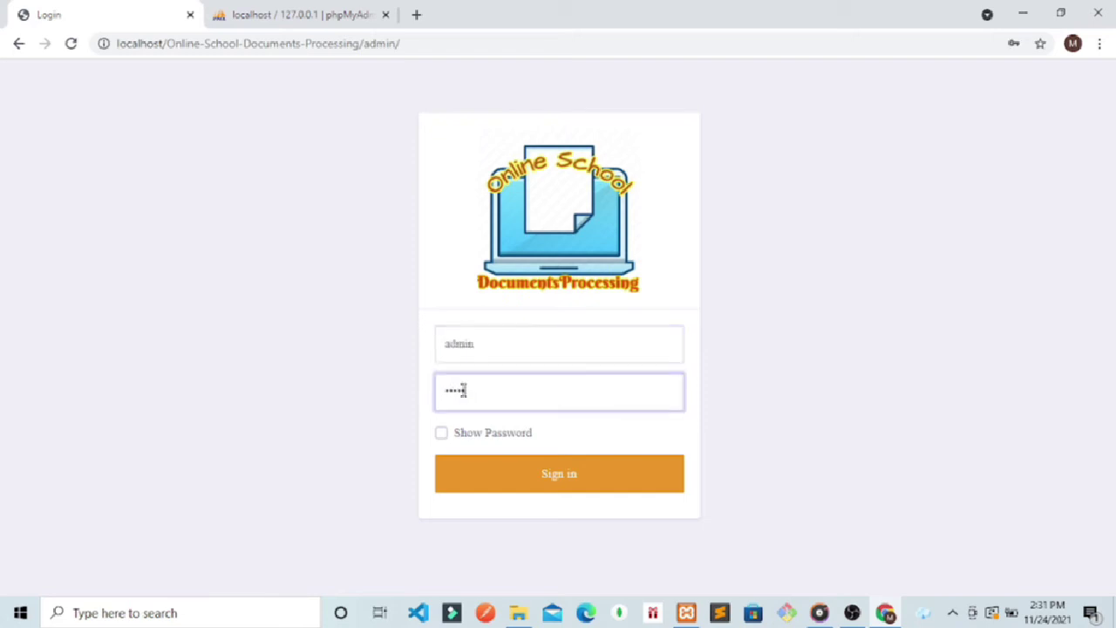
key(Return)
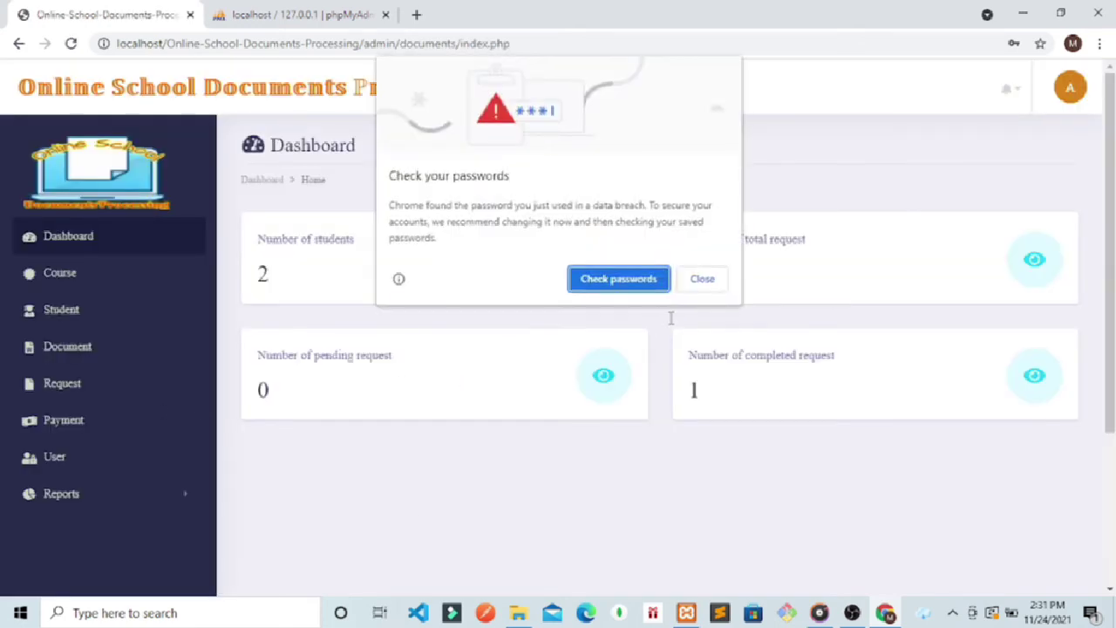
click(703, 285)
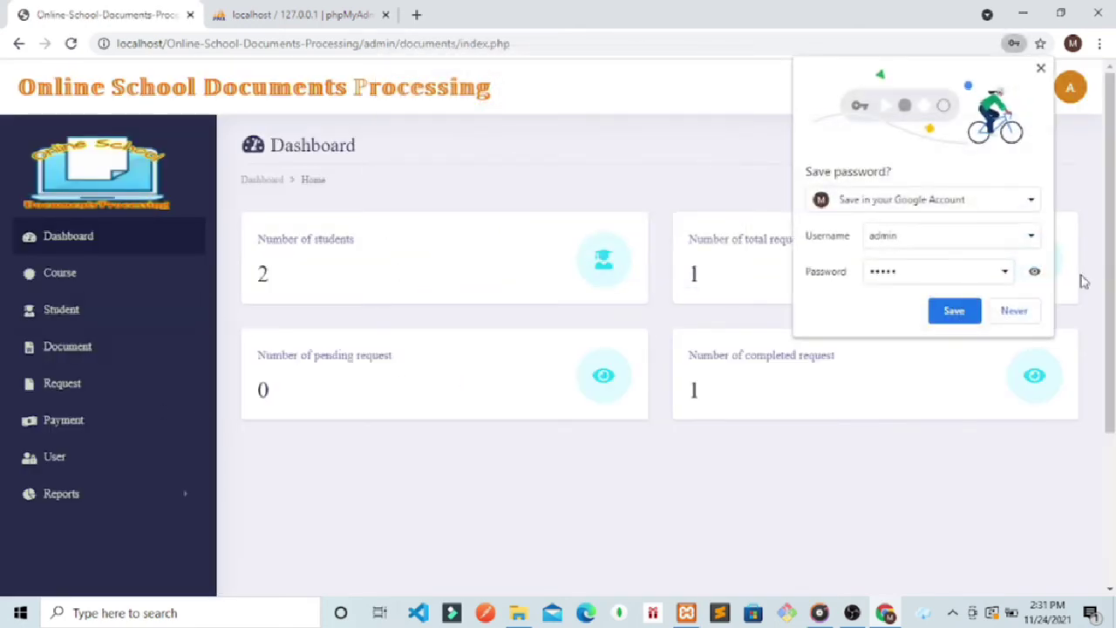
click(1015, 313)
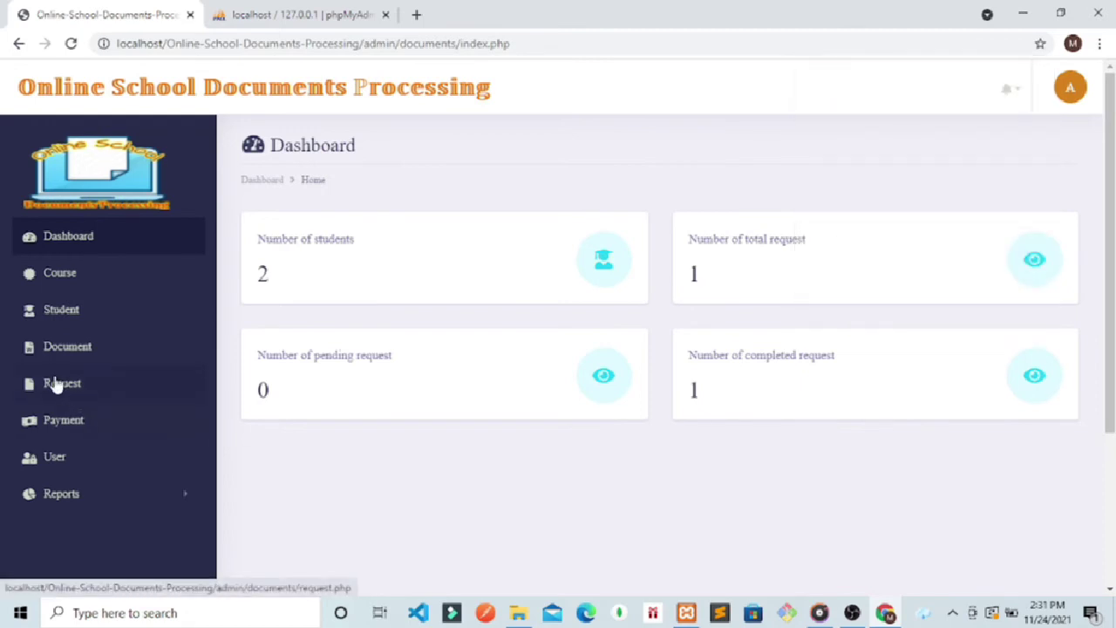
Step: Open the new TOR request CTRL-2351 from the admin notifications for editing
click(55, 384)
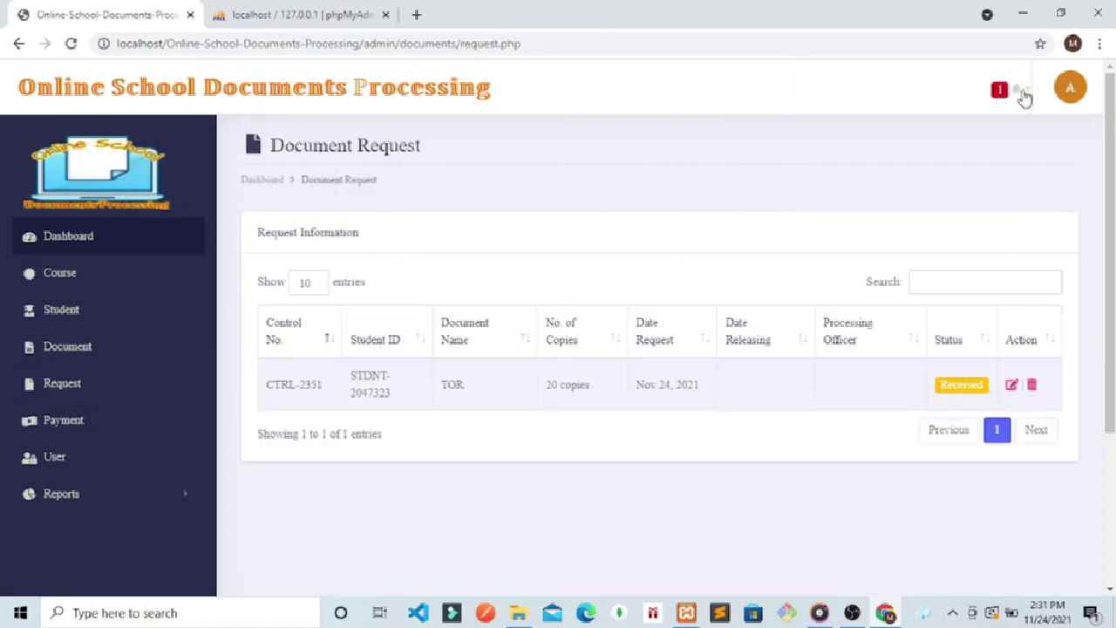
drag(1025, 99, 996, 110)
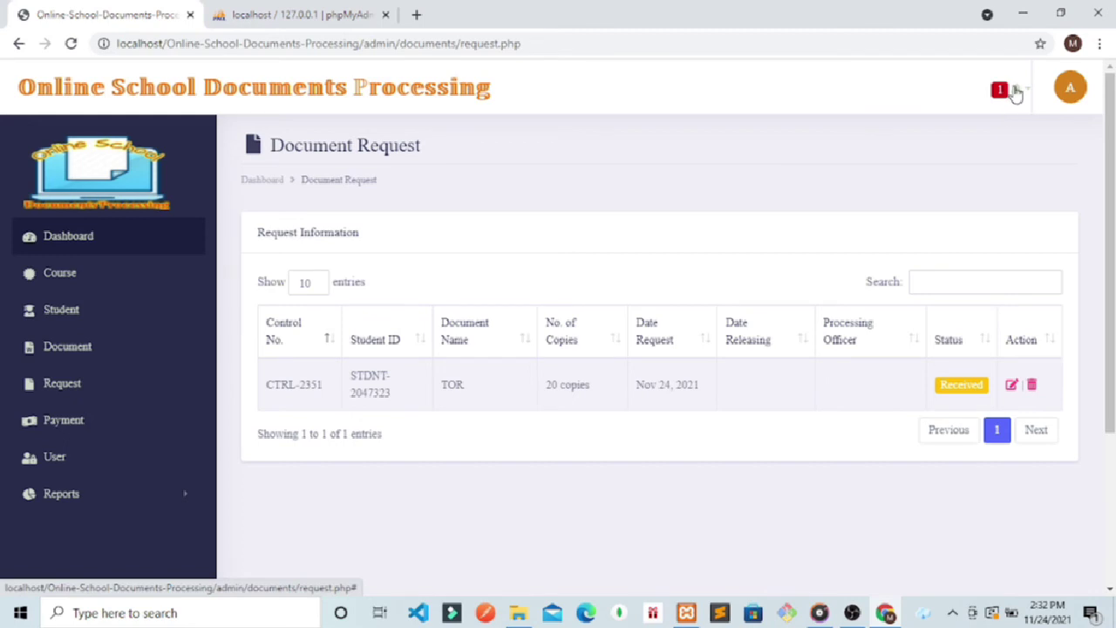
click(1015, 94)
click(802, 139)
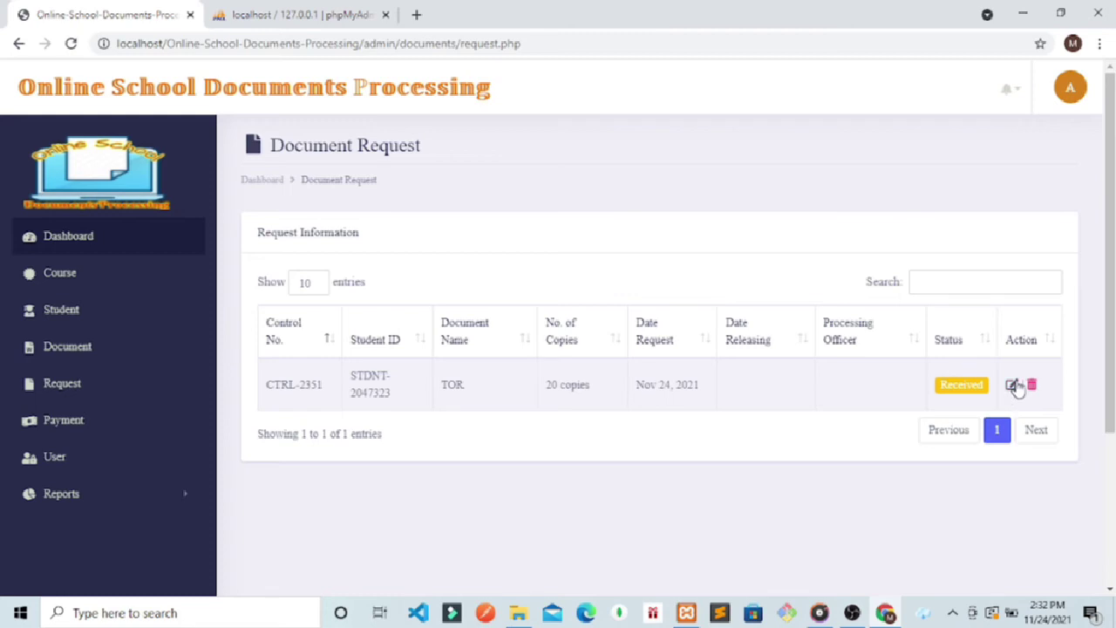
click(1013, 385)
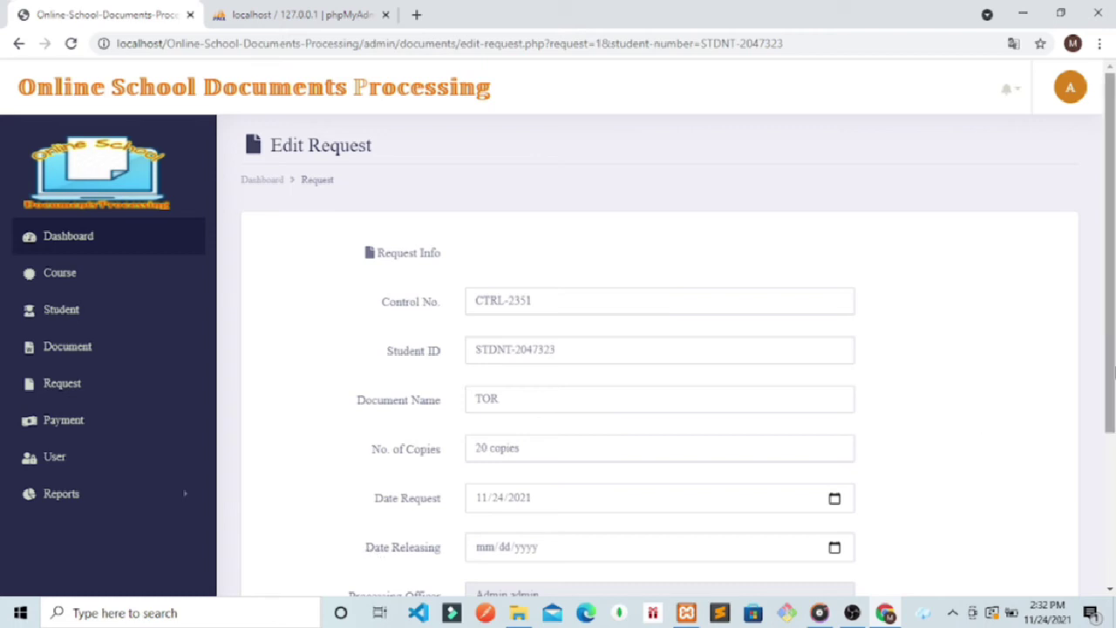
Step: Set the release date to November 27, 2021 and status Pending, then update the request
scroll(976, 422, down, 2)
click(835, 406)
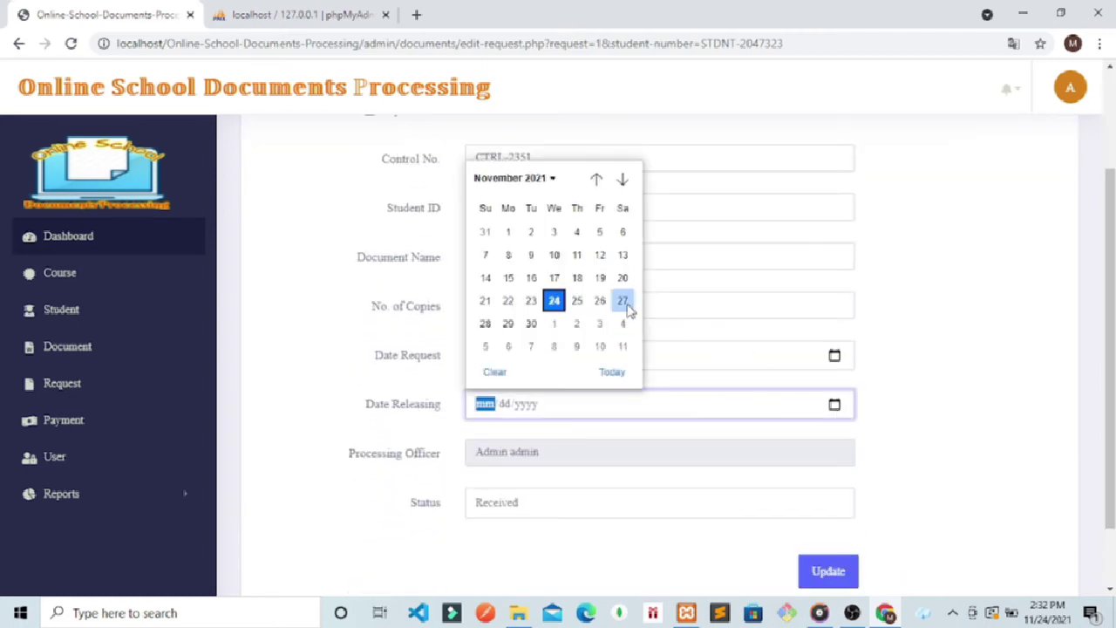
click(622, 300)
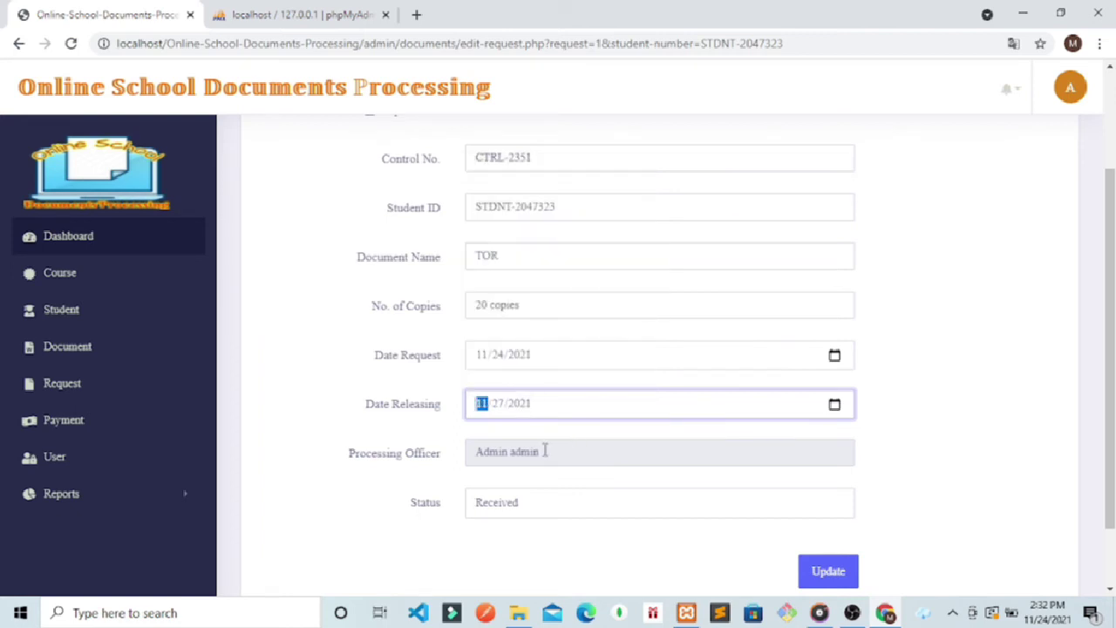
drag(545, 450, 475, 451)
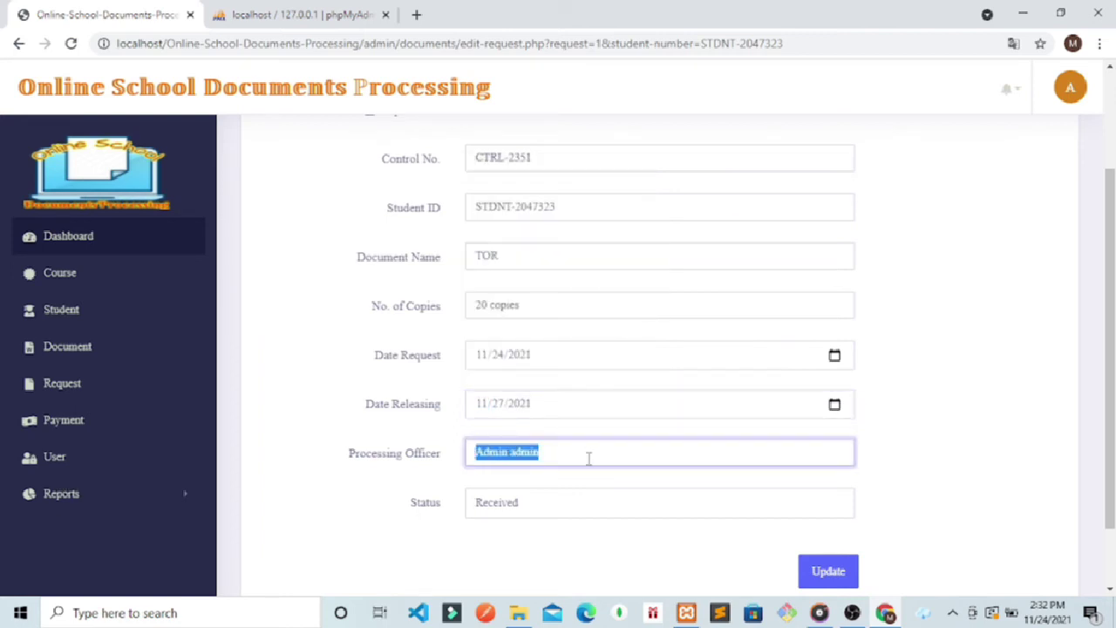
click(515, 460)
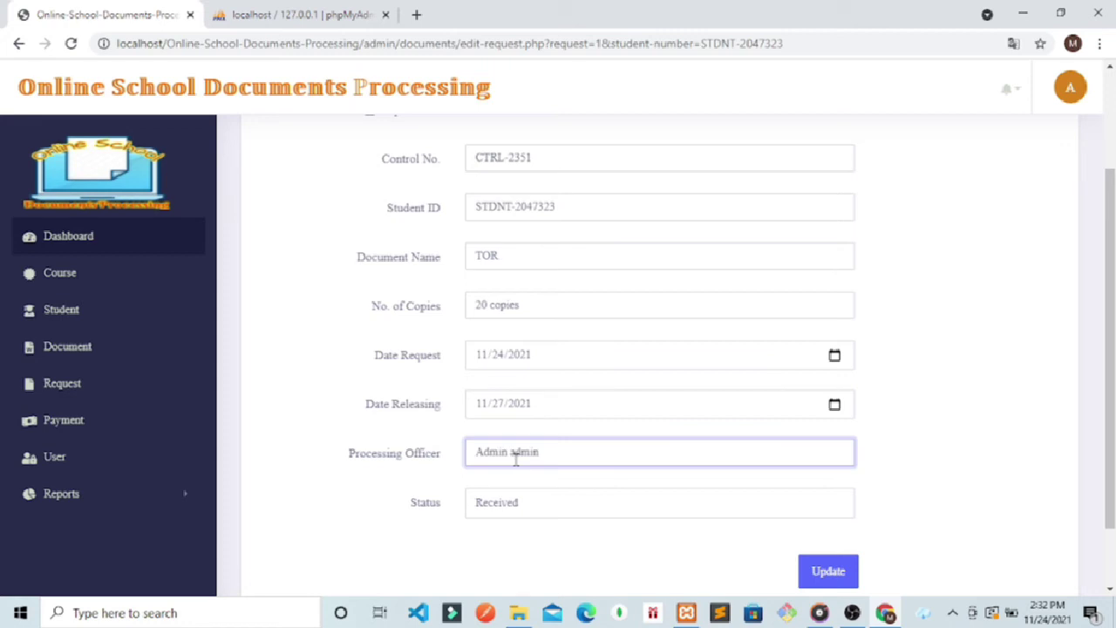
drag(557, 457, 490, 460)
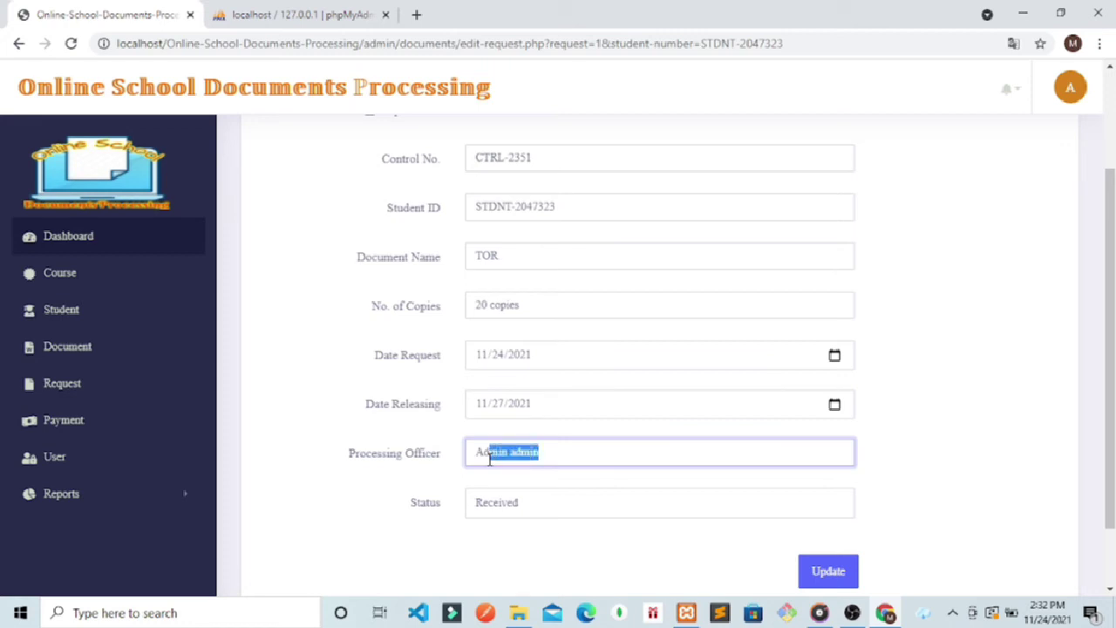
click(563, 457)
click(535, 503)
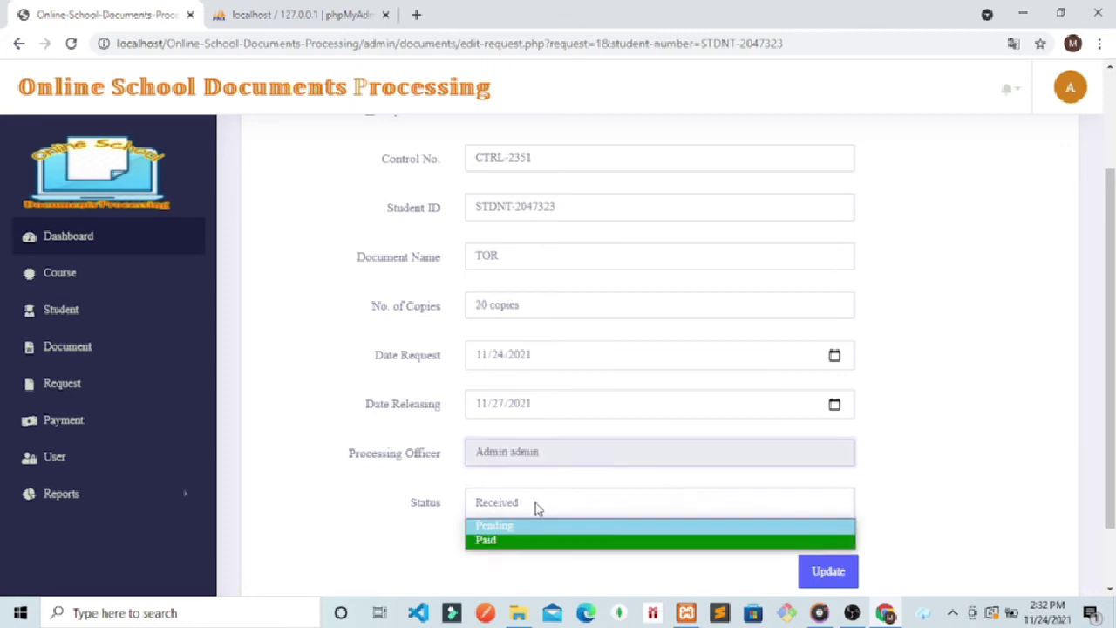
click(497, 526)
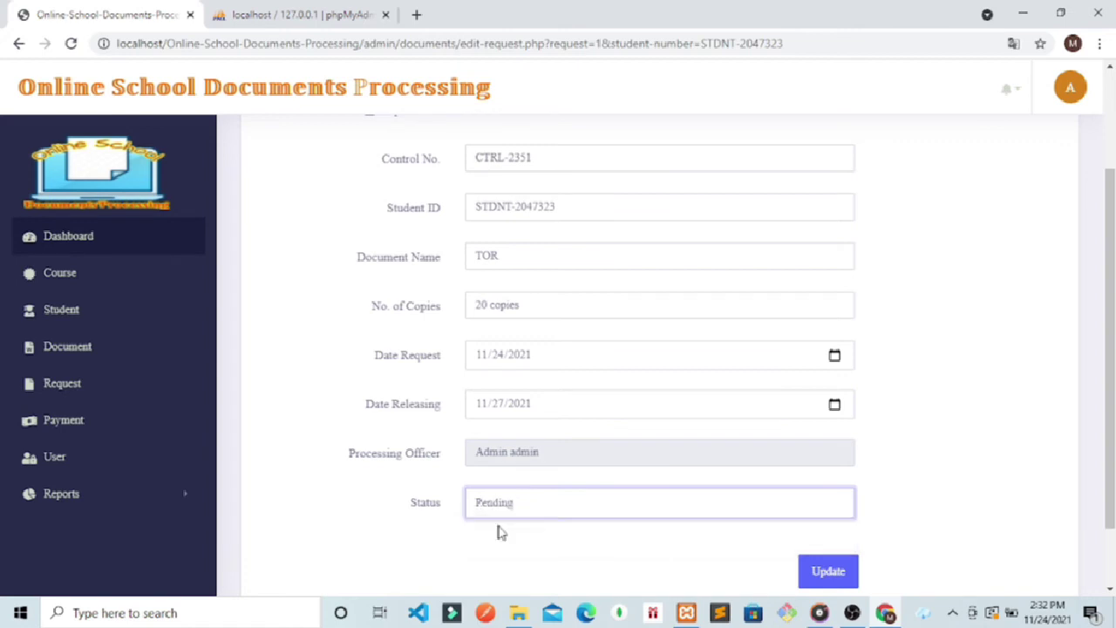
click(820, 579)
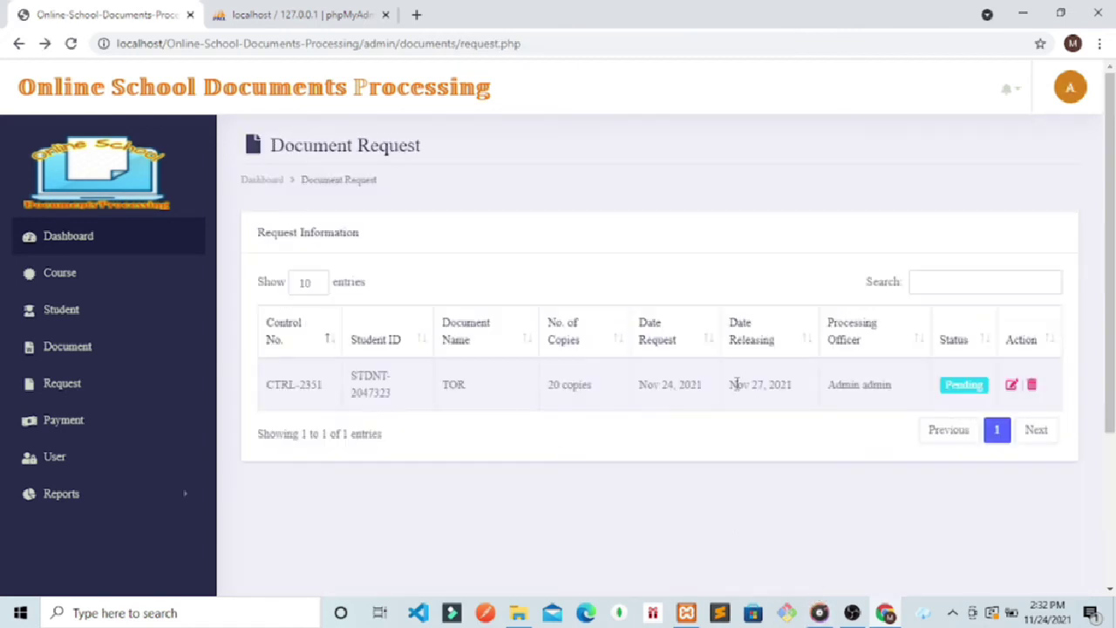
click(1070, 87)
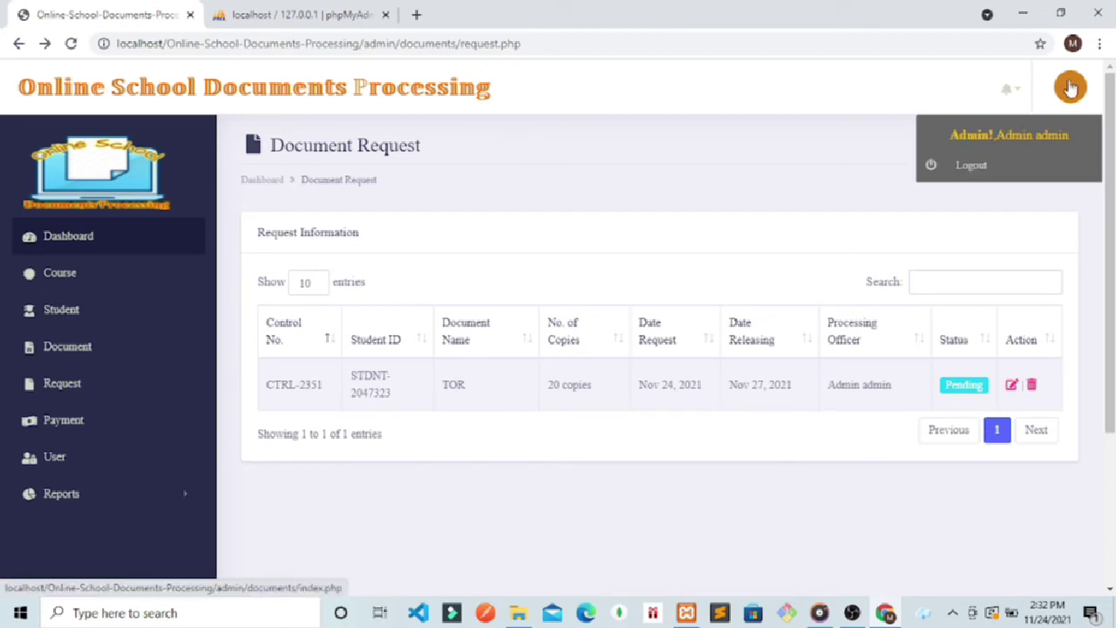
Step: Log out of the admin account and load the student login page
click(959, 171)
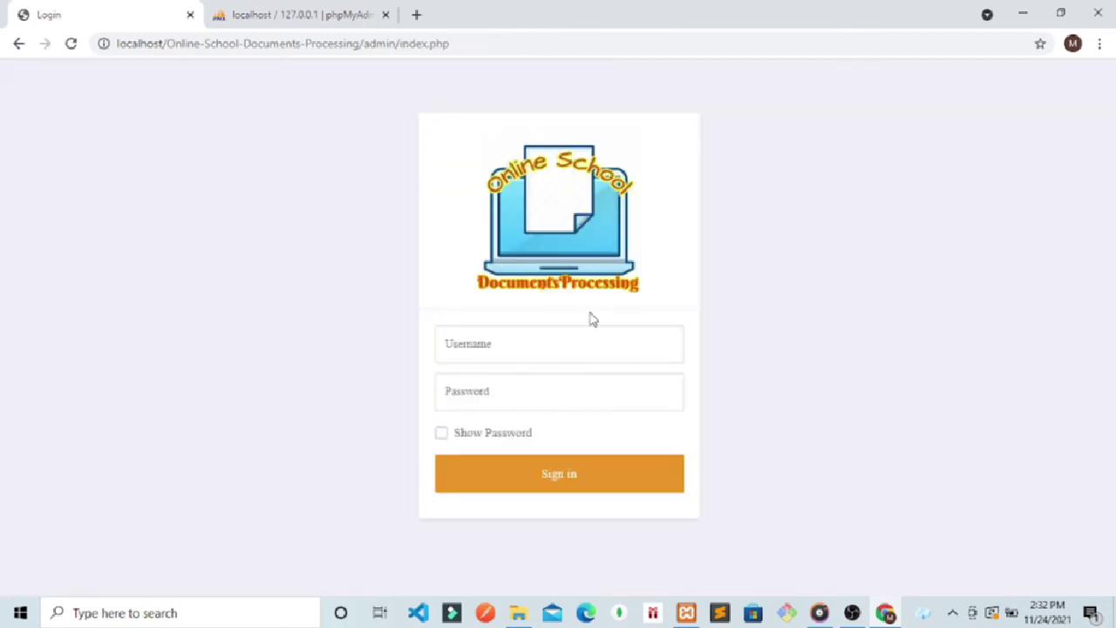
drag(451, 44, 359, 54)
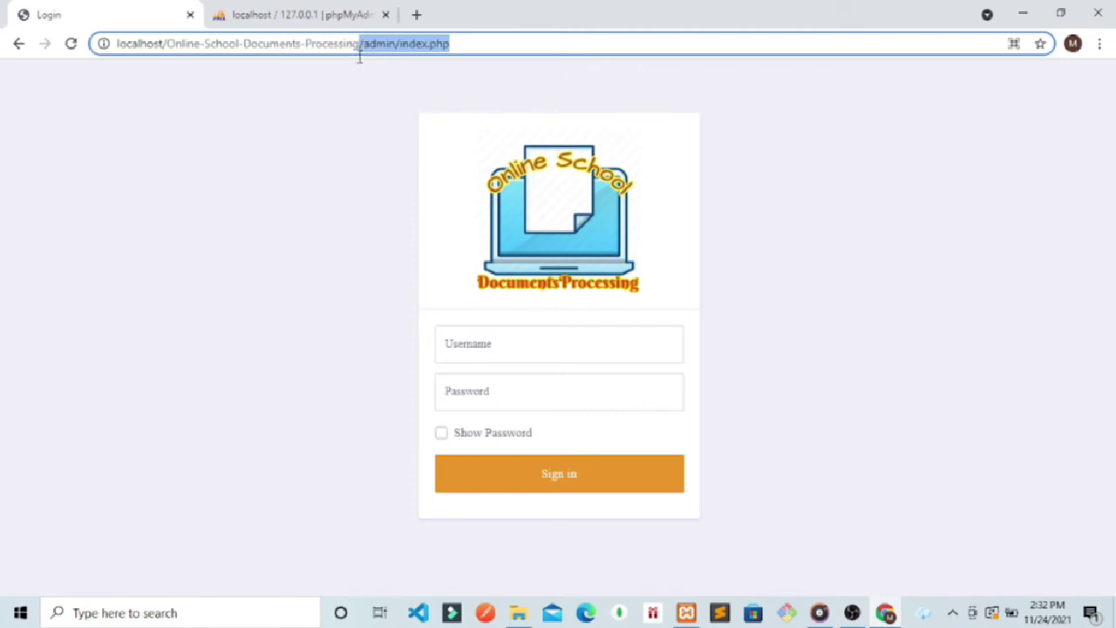
key(BackSpace)
key(Return)
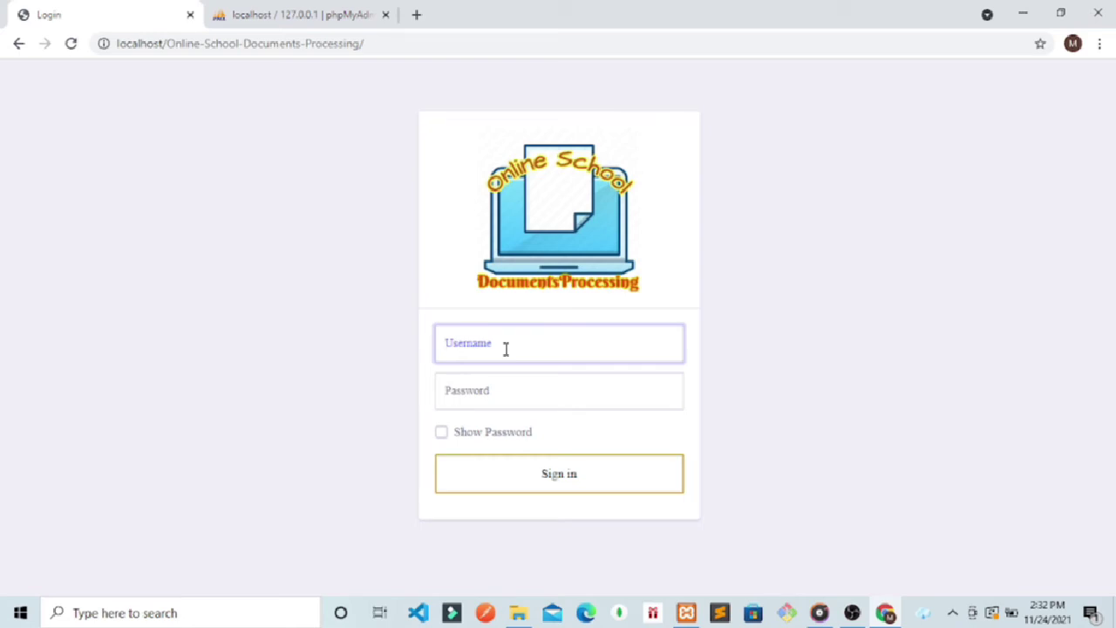
Step: Sign in with the student's username and password, dismissing Chrome's password popups
text(a)
text(ario)
click(484, 383)
text(ma)
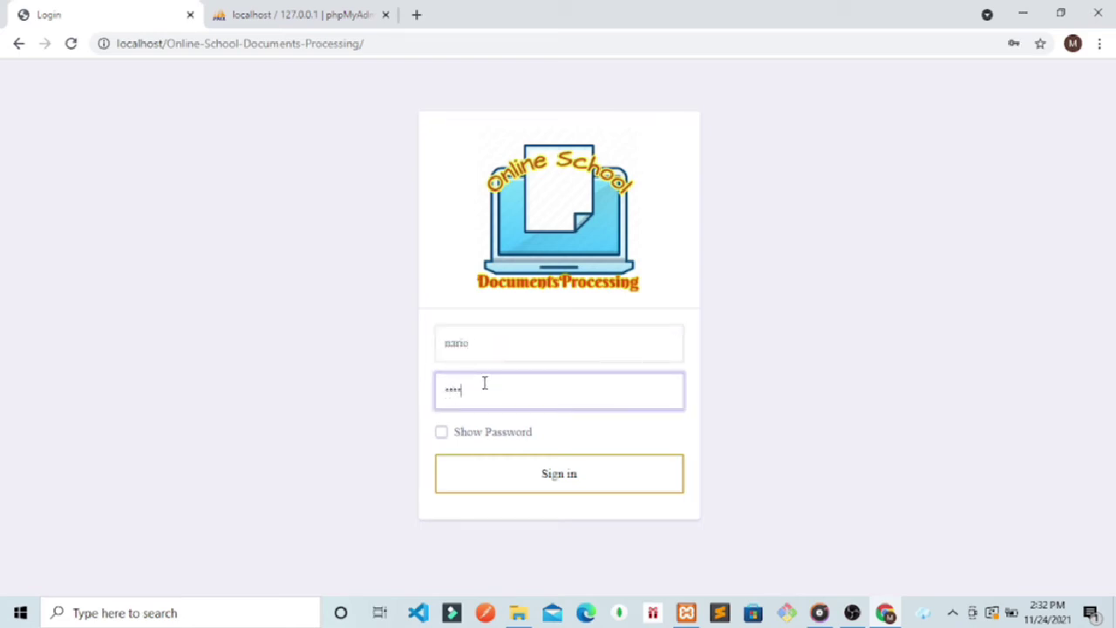
click(441, 433)
click(551, 481)
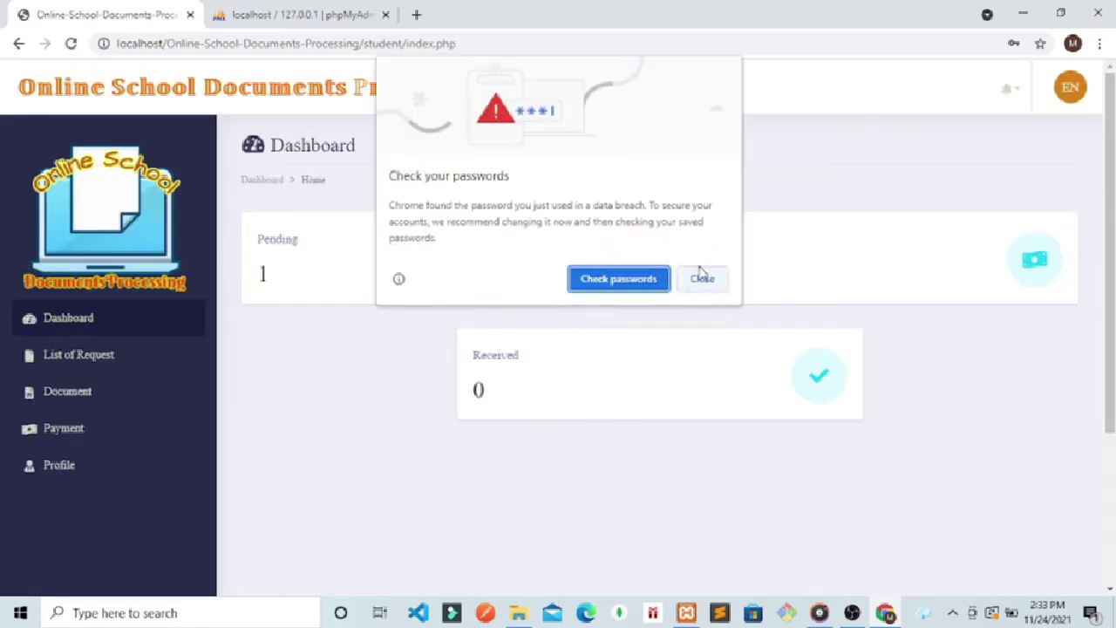
click(702, 279)
click(1010, 313)
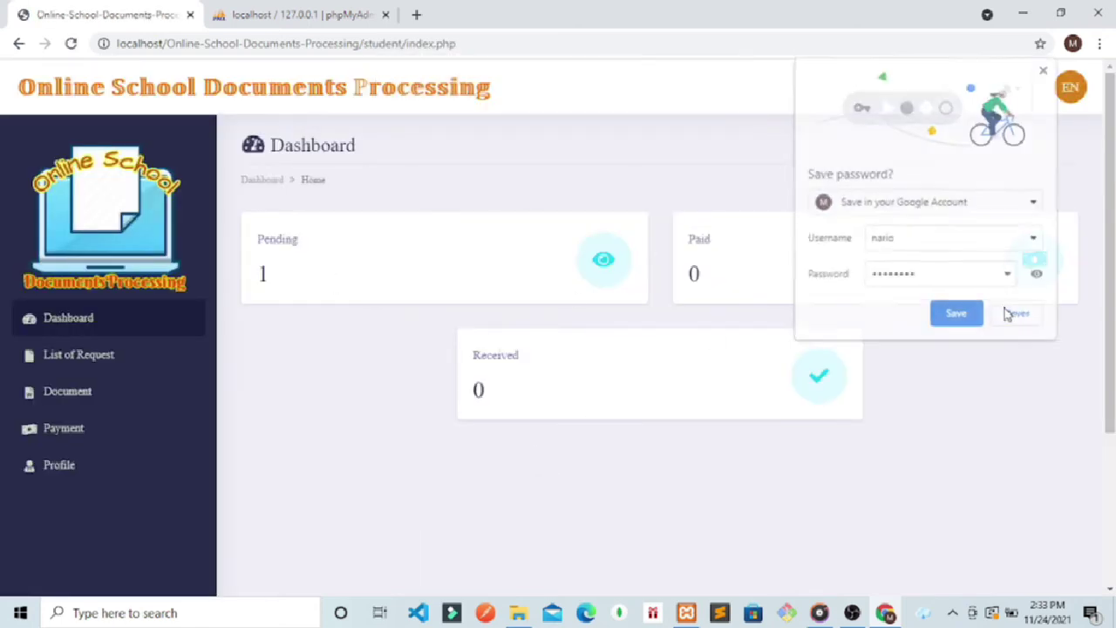
Step: Open the TOR release notice for Nov 27, 2021 and select its reference number
click(68, 364)
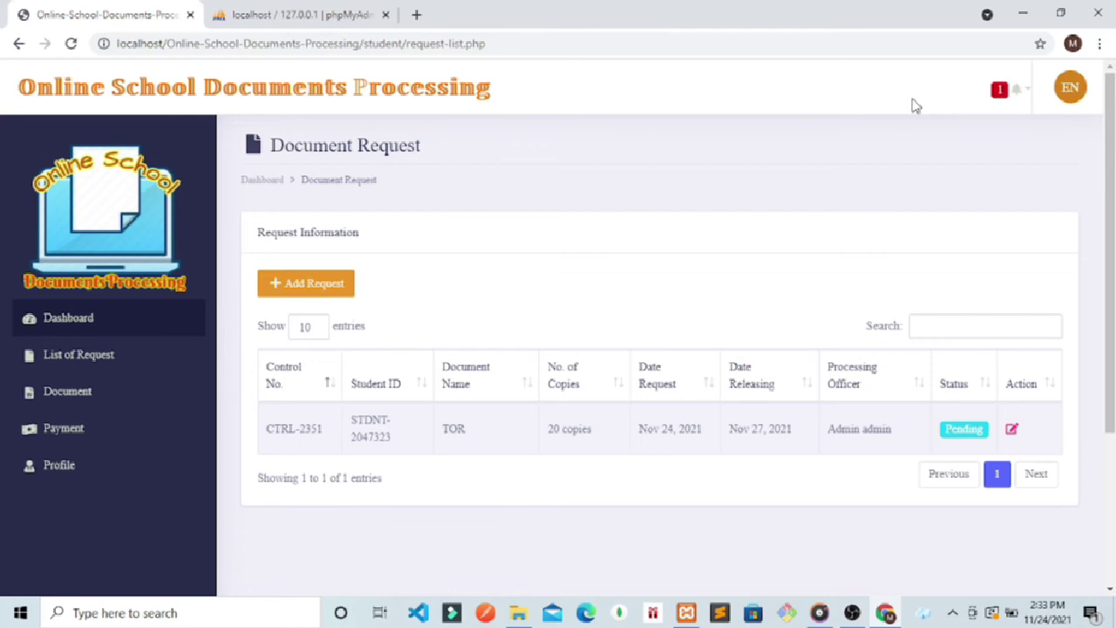
click(1014, 97)
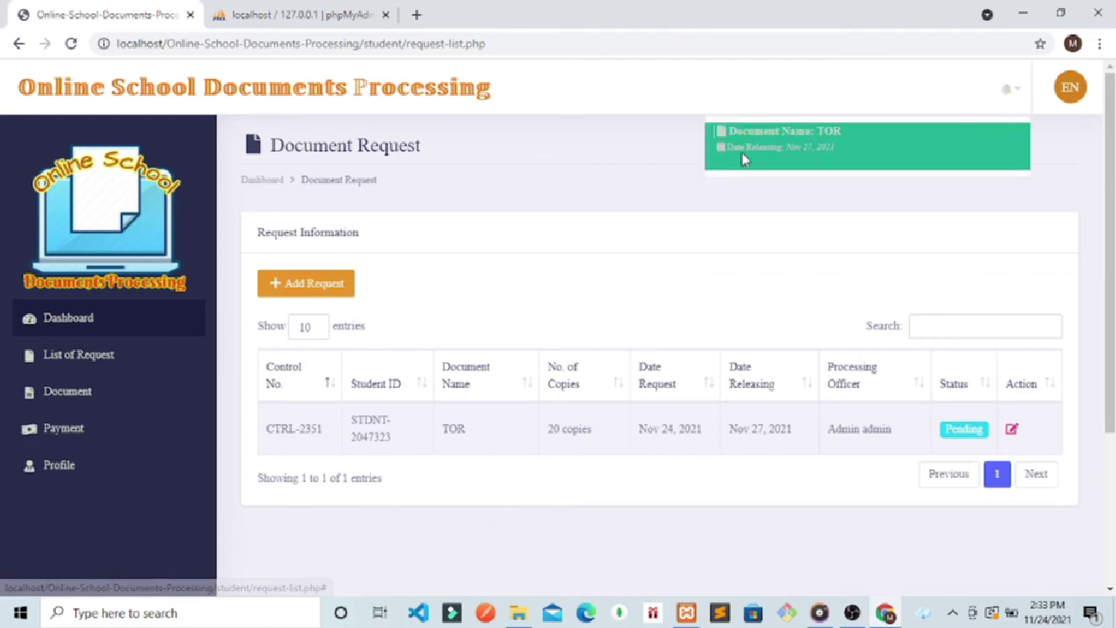
click(789, 141)
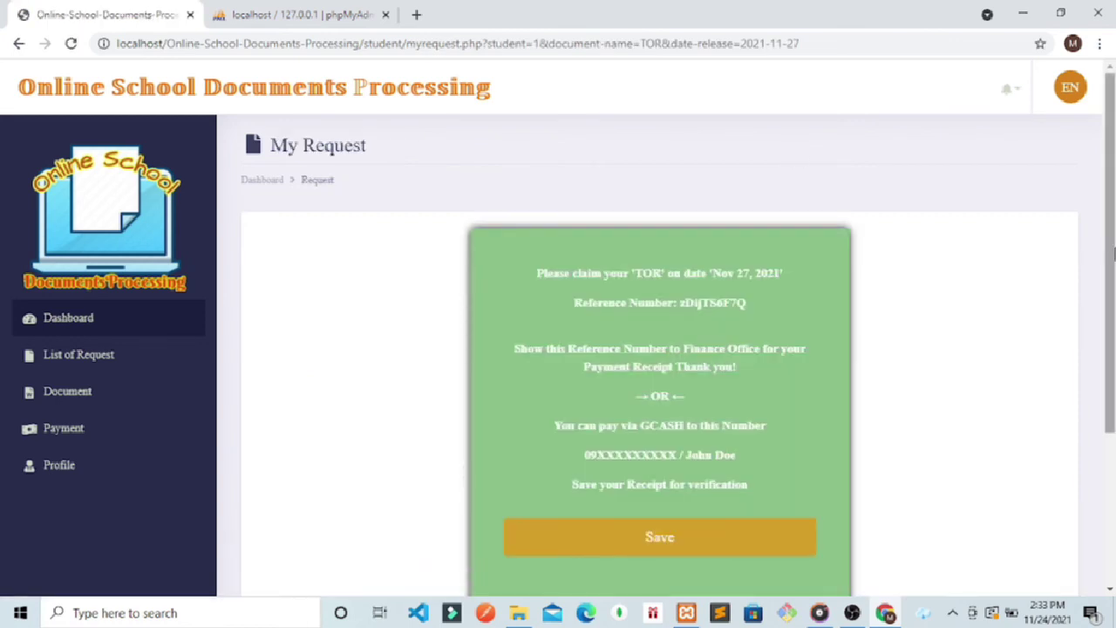
scroll(1113, 296, down, 1)
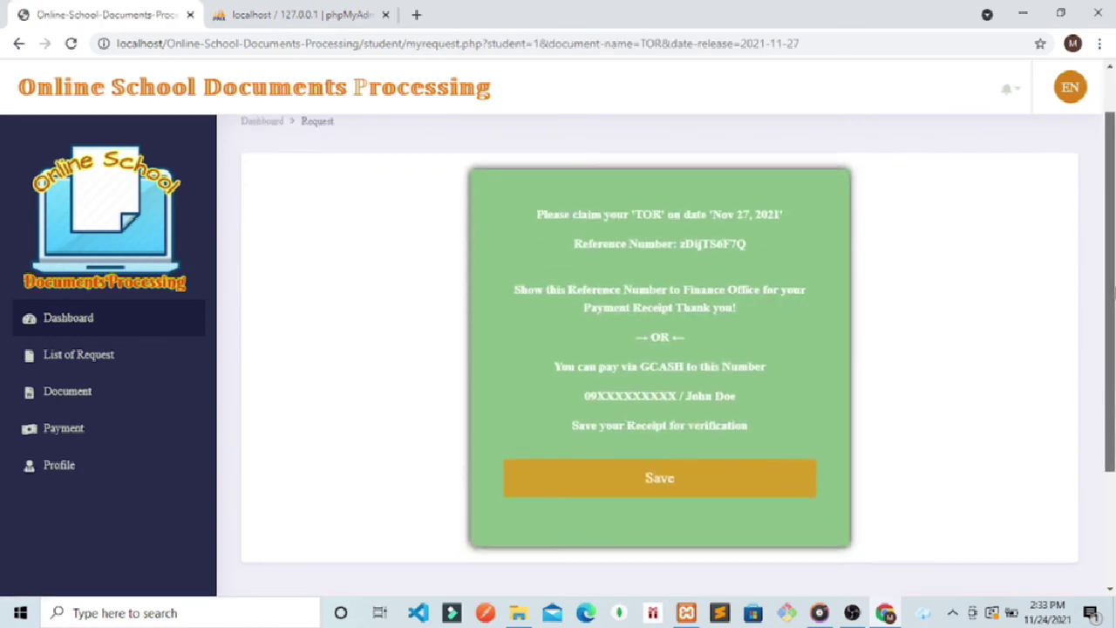
double_click(750, 246)
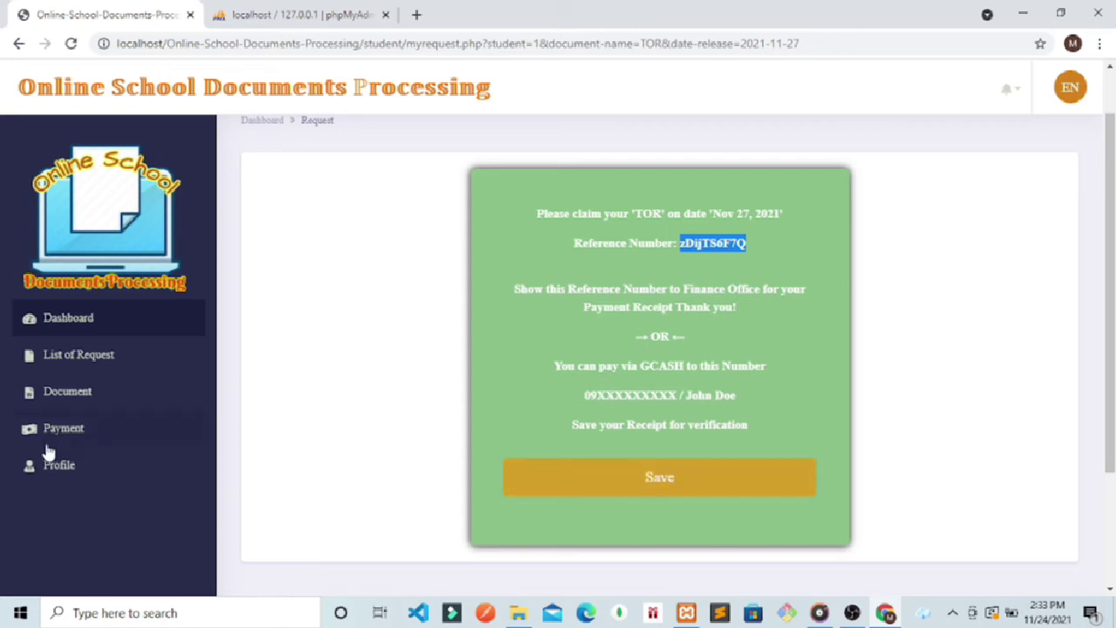
Step: Save the TOR claim receipt and view the GCASH, Php 0.00, Verified payment record
click(670, 480)
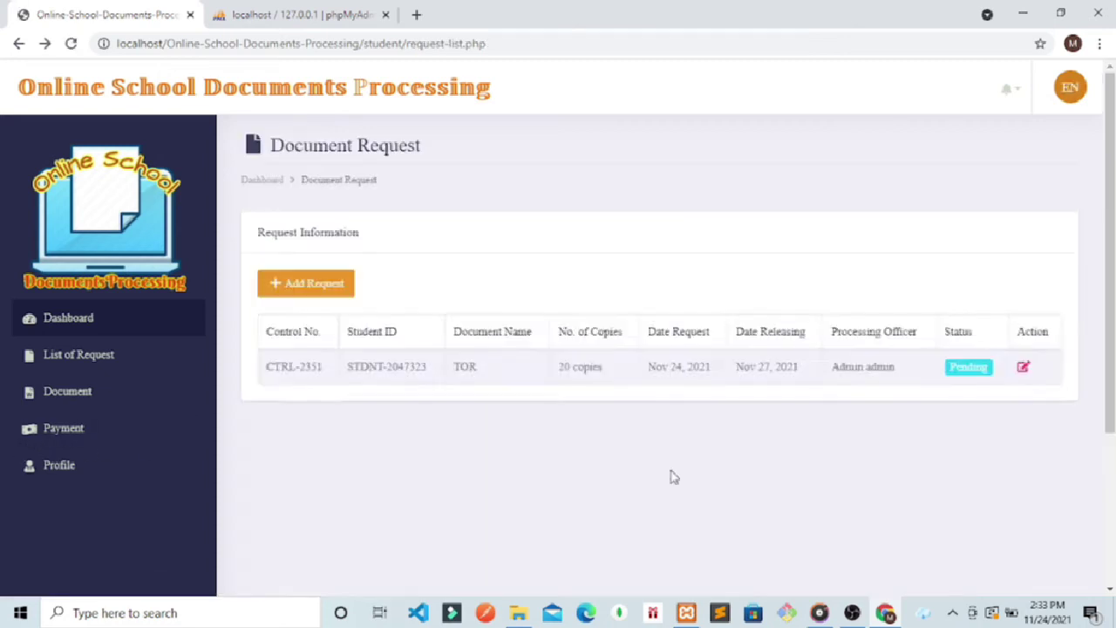
scroll(1111, 355, down, 2)
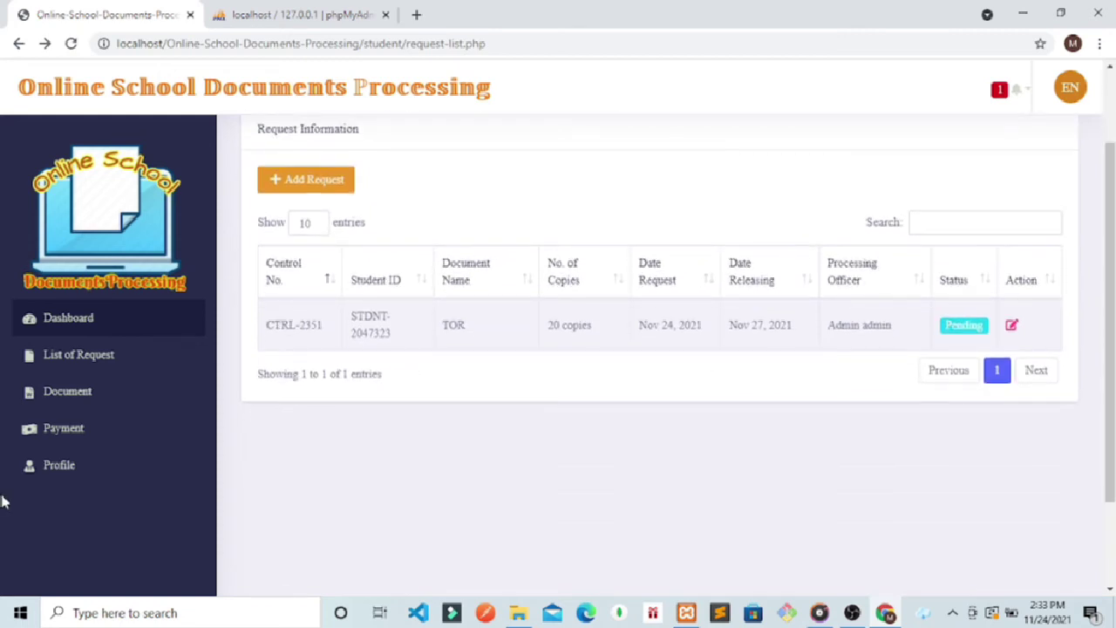
click(78, 432)
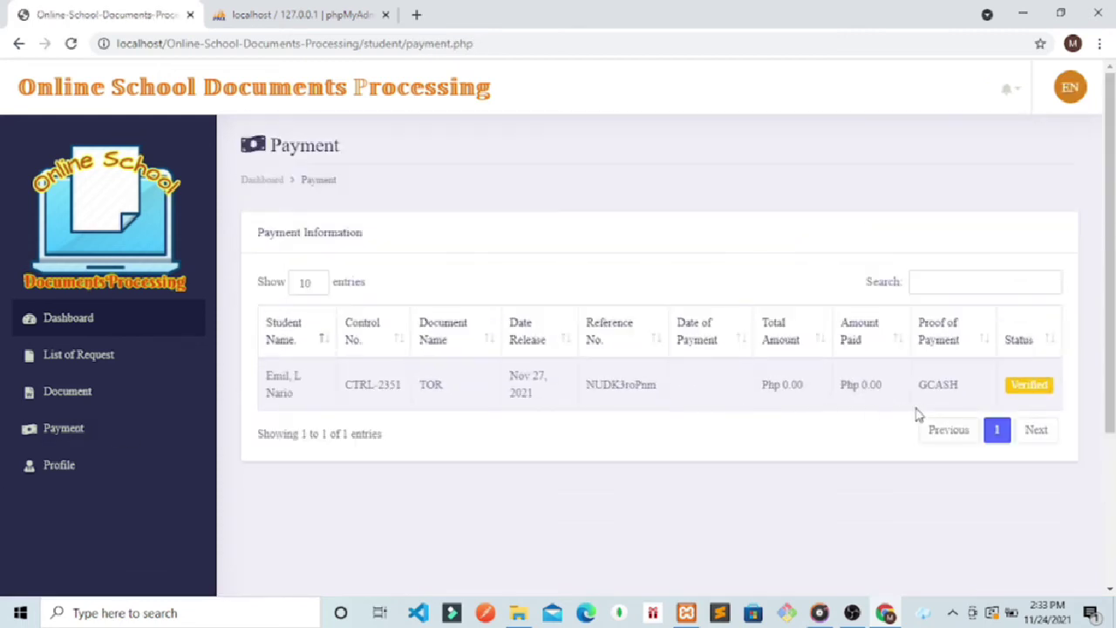
drag(959, 385, 935, 384)
click(959, 384)
double_click(788, 390)
drag(863, 385, 854, 387)
click(1086, 92)
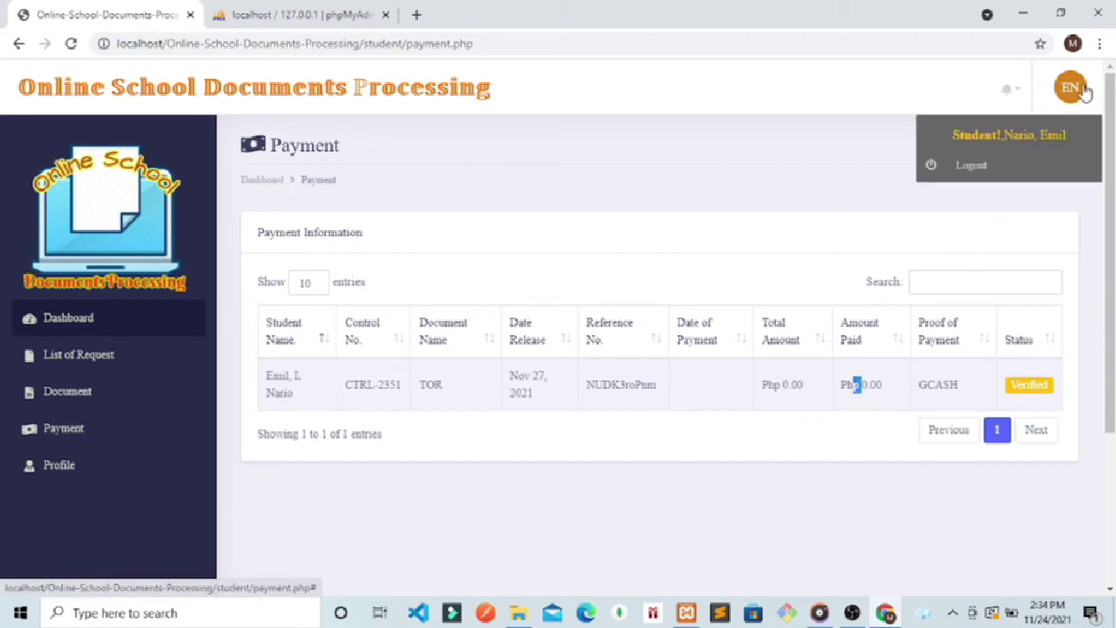
Step: Log out of the student account and load the /admin/ login page
click(974, 168)
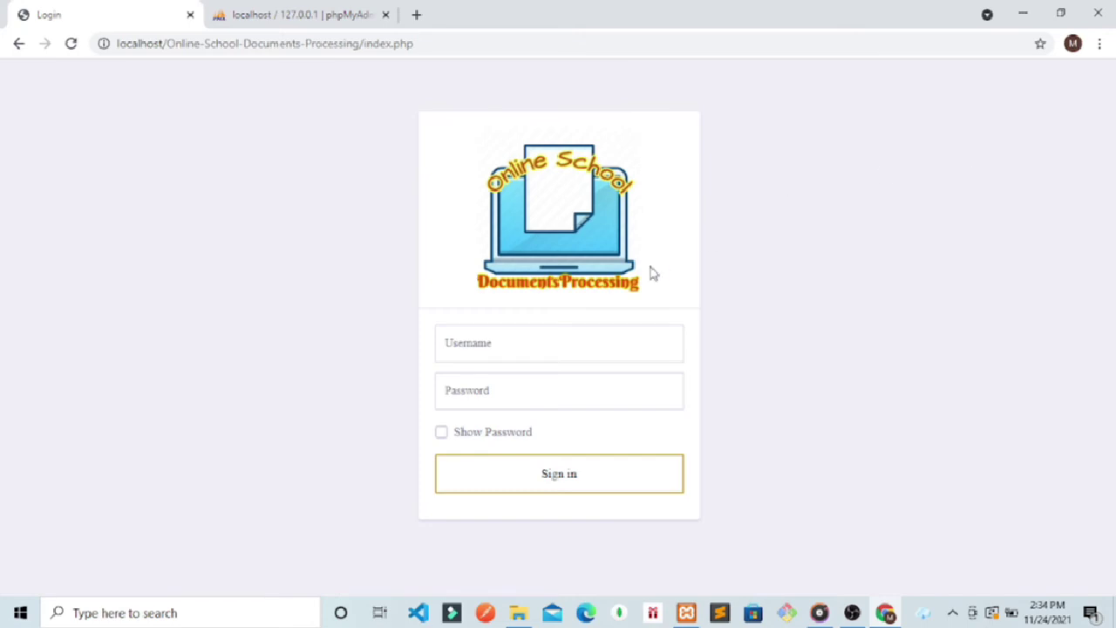
click(512, 335)
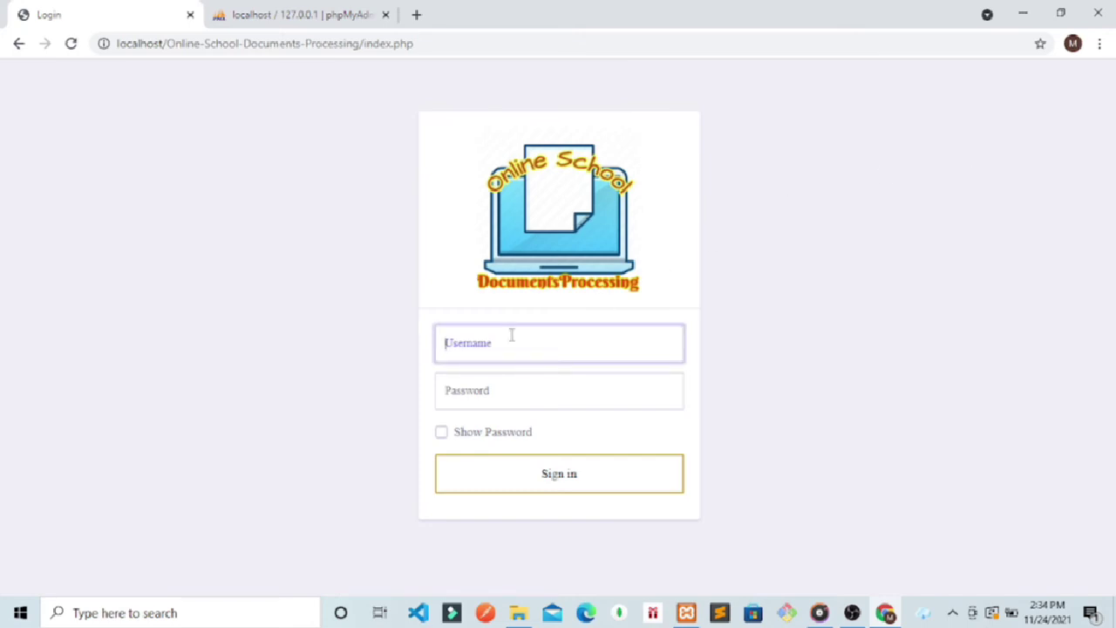
click(450, 45)
key(BackSpace)
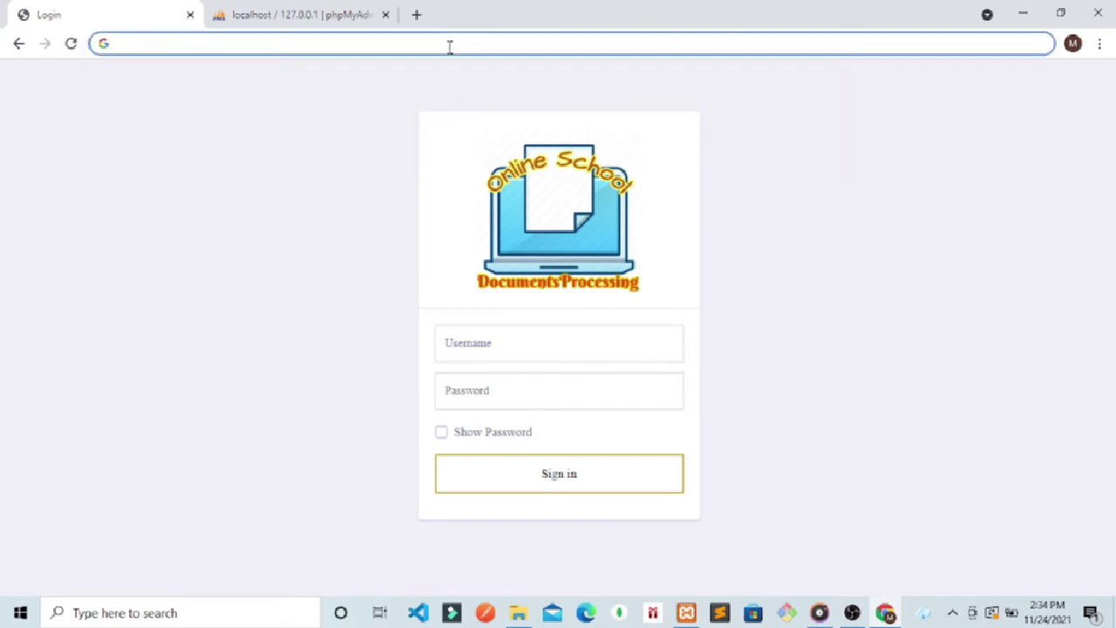
key(ctrl+z)
key(End)
key(BackSpace)
key(BackSpace)
key(BackSpace)
key(BackSpace)
key(BackSpace)
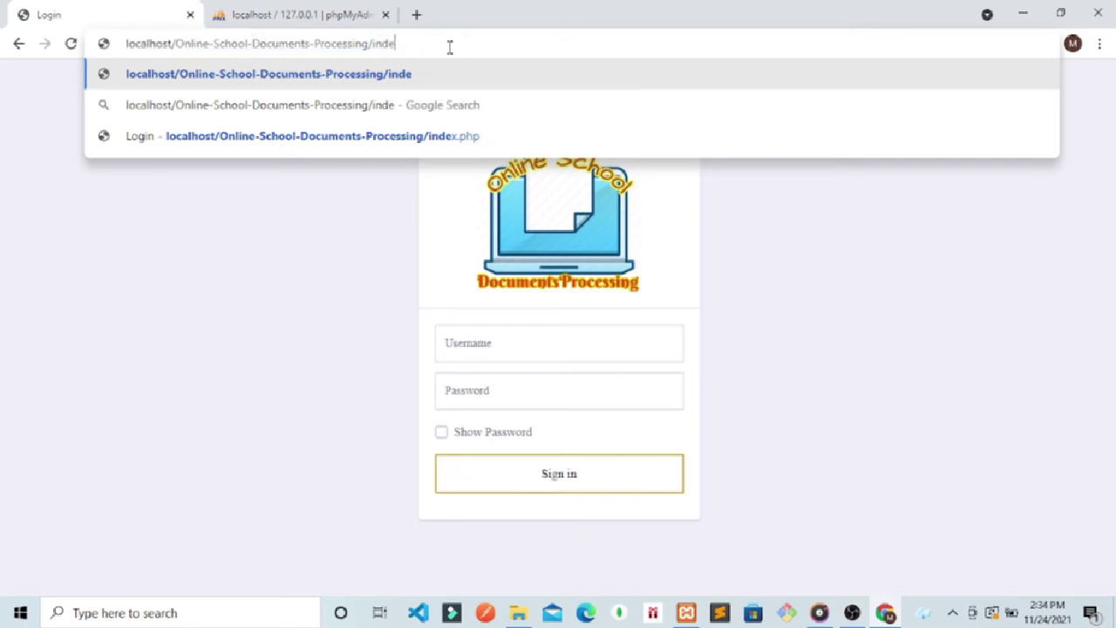
key(BackSpace)
key(BackSpace)
key(BackSpace)
key(BackSpace)
text(a)
key(Return)
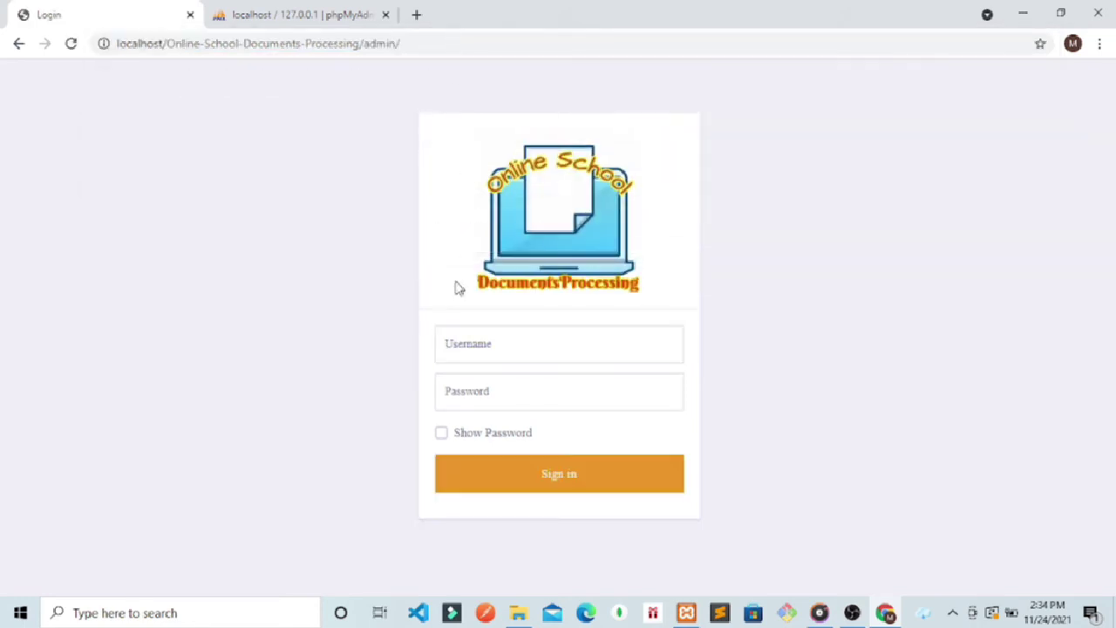
Step: Sign in with the admin credentials, dismissing Chrome's password popups
click(468, 341)
text(admin)
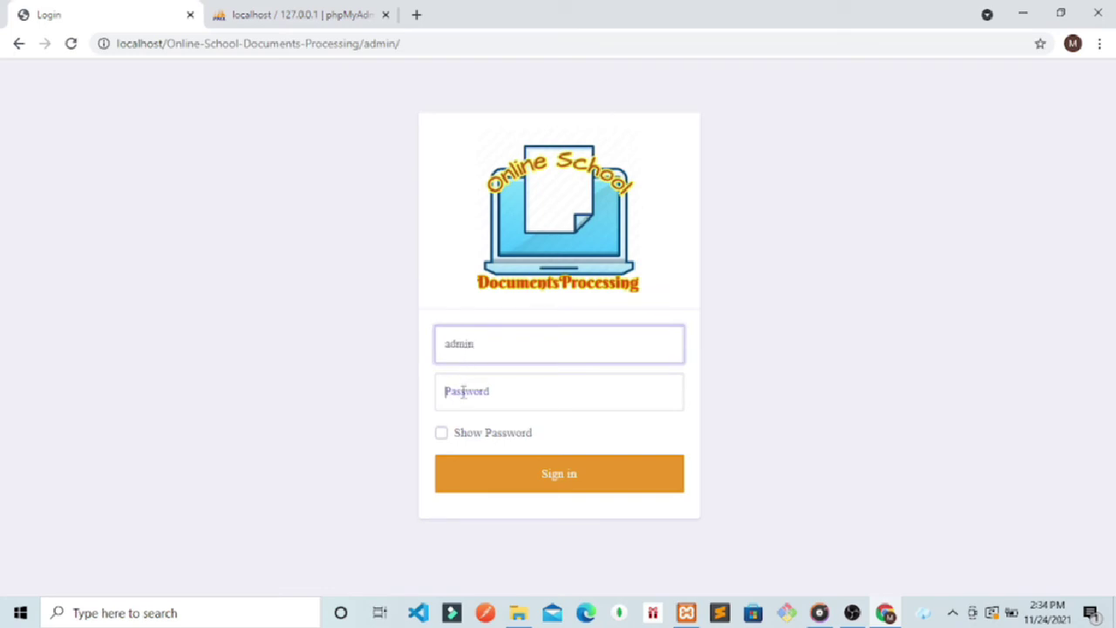
click(463, 391)
text(a)
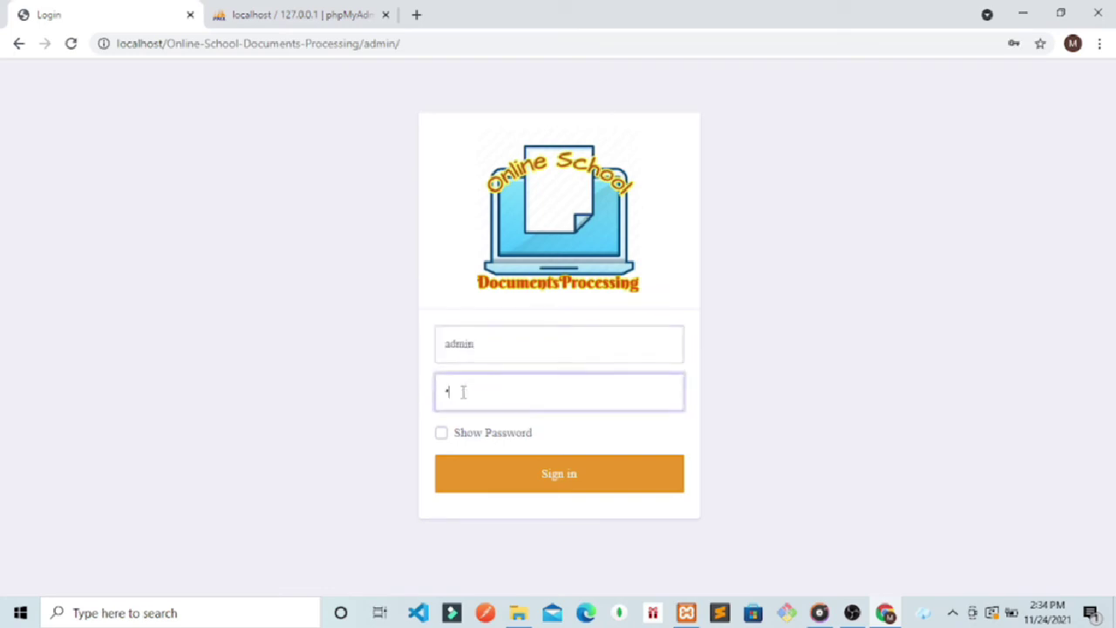
key(Return)
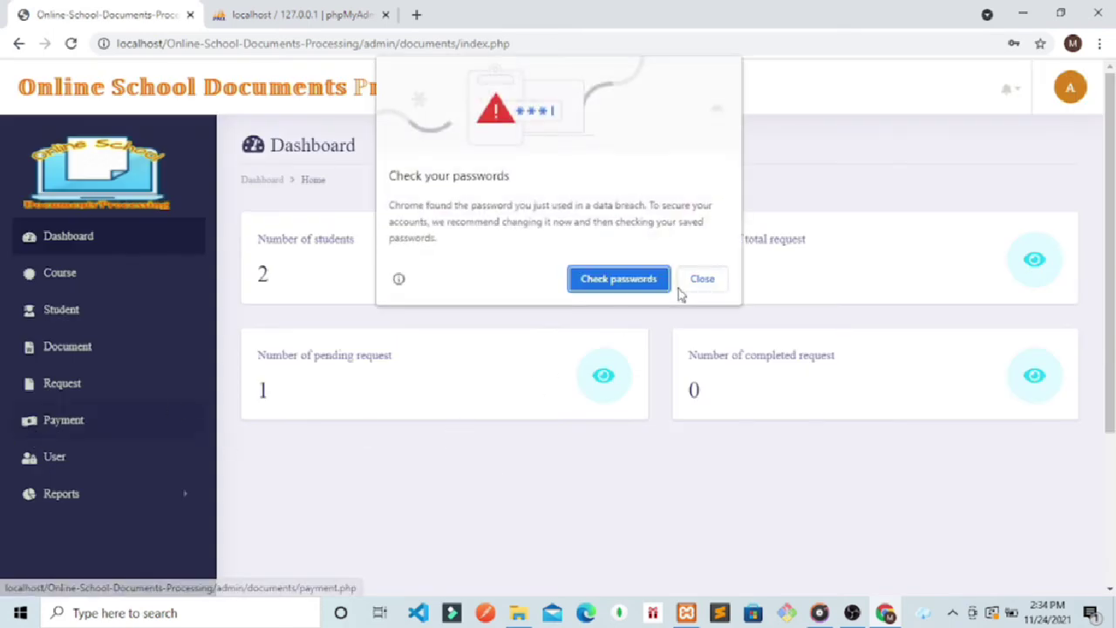
click(695, 285)
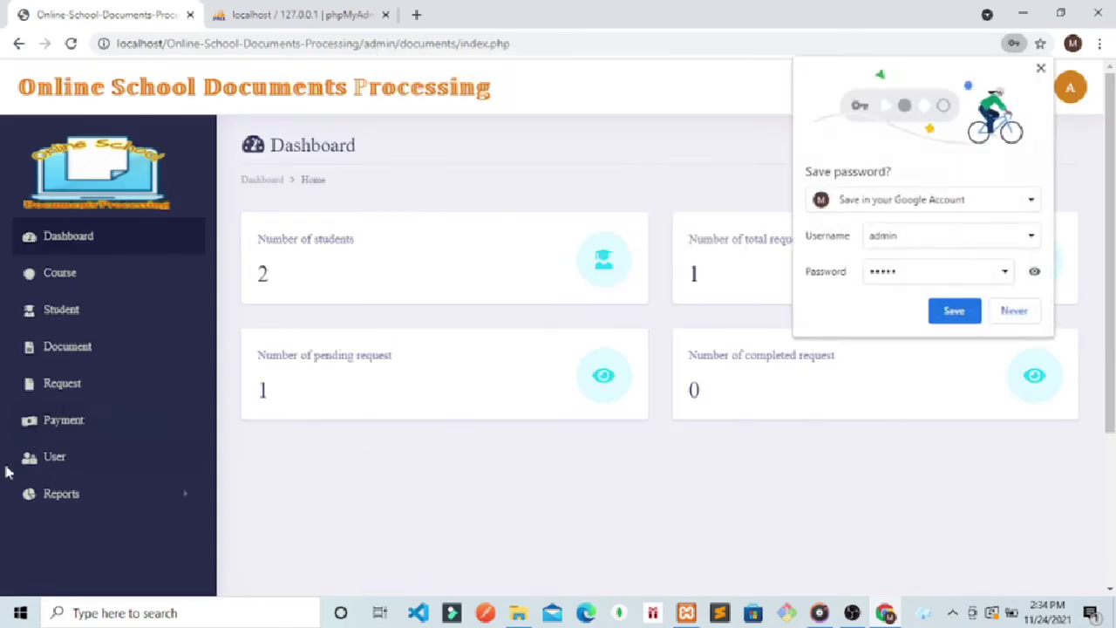
click(1011, 316)
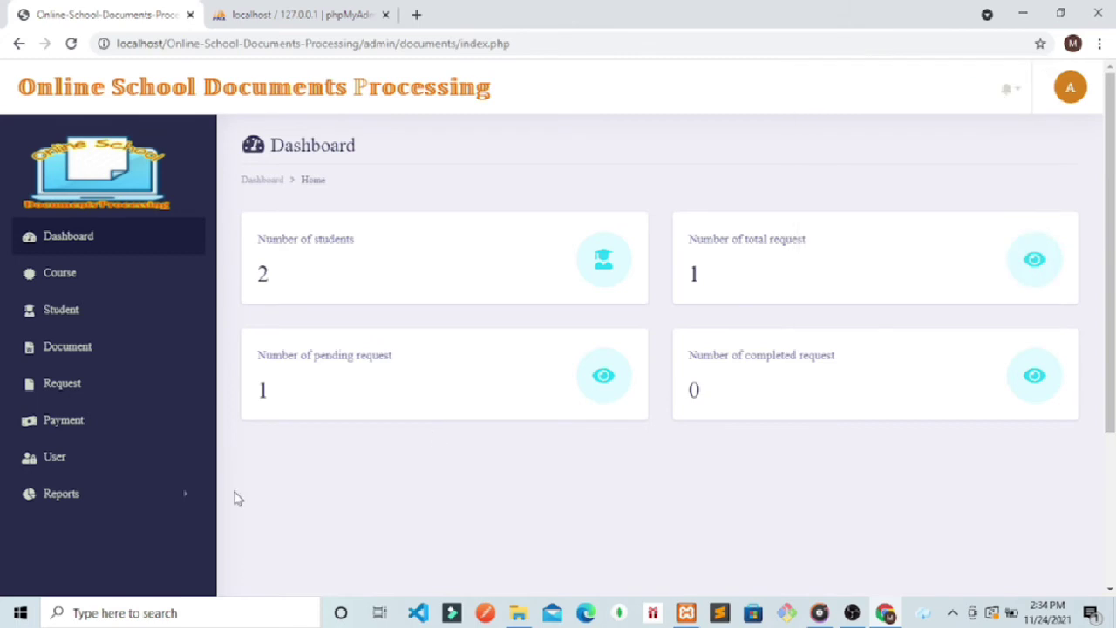
Step: Edit CTRL-2351's payment with total amount 2000 and amount paid 1500
click(85, 419)
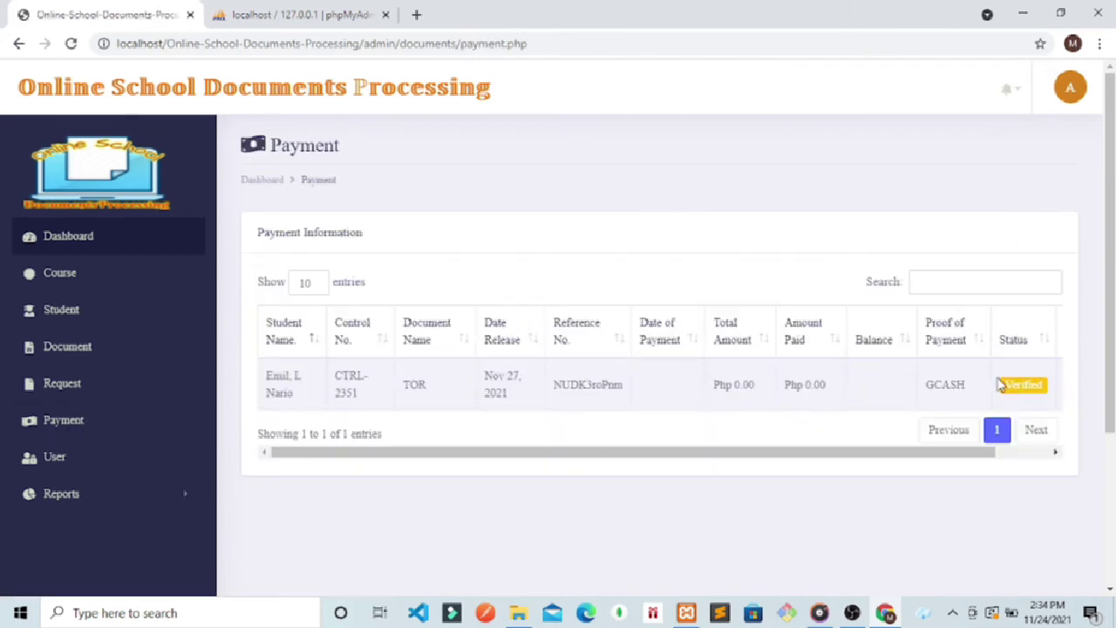
drag(905, 453, 1005, 450)
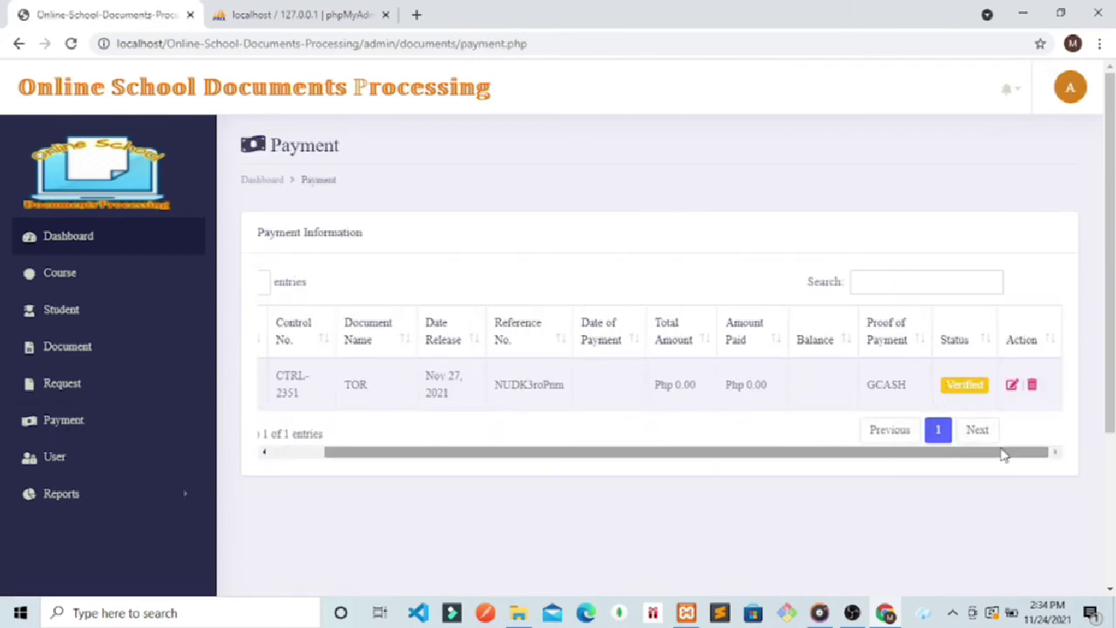
click(1017, 386)
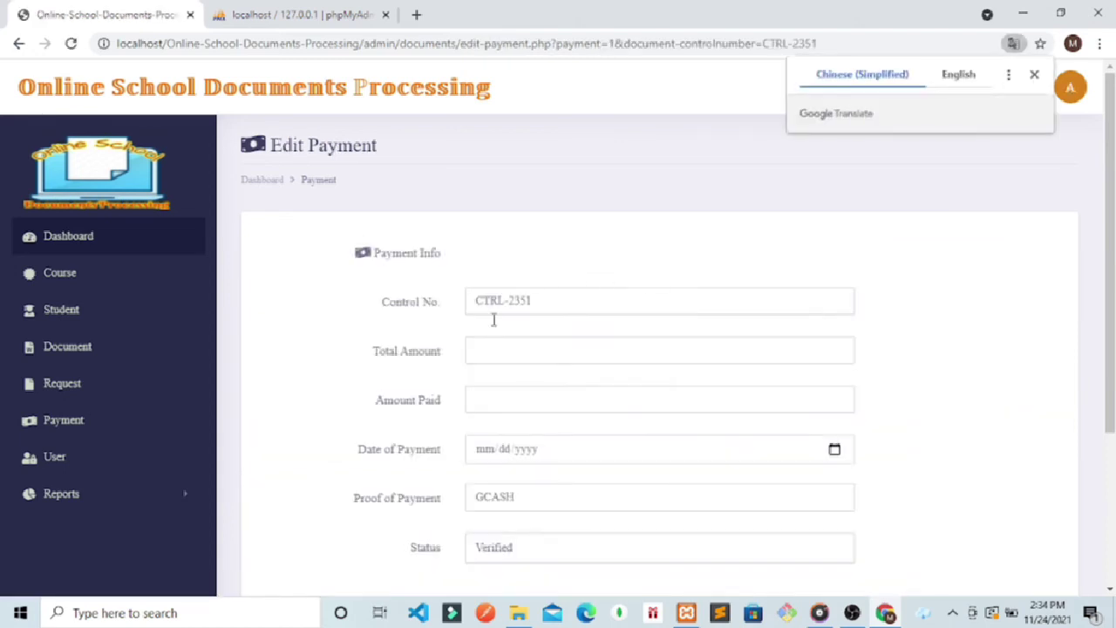
scroll(493, 319, down, 2)
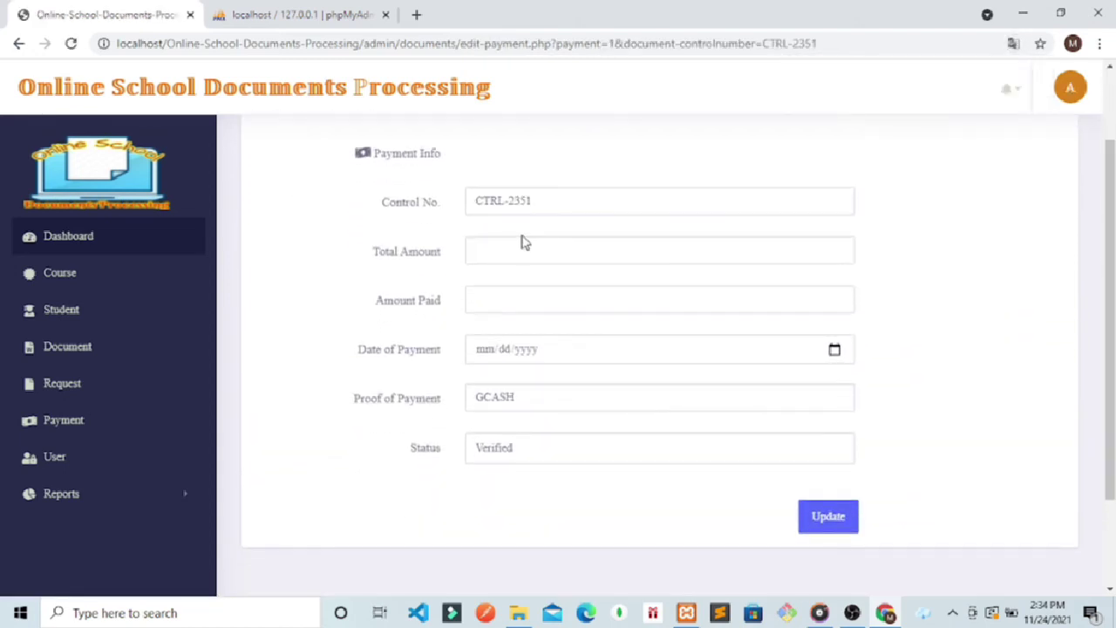
click(518, 253)
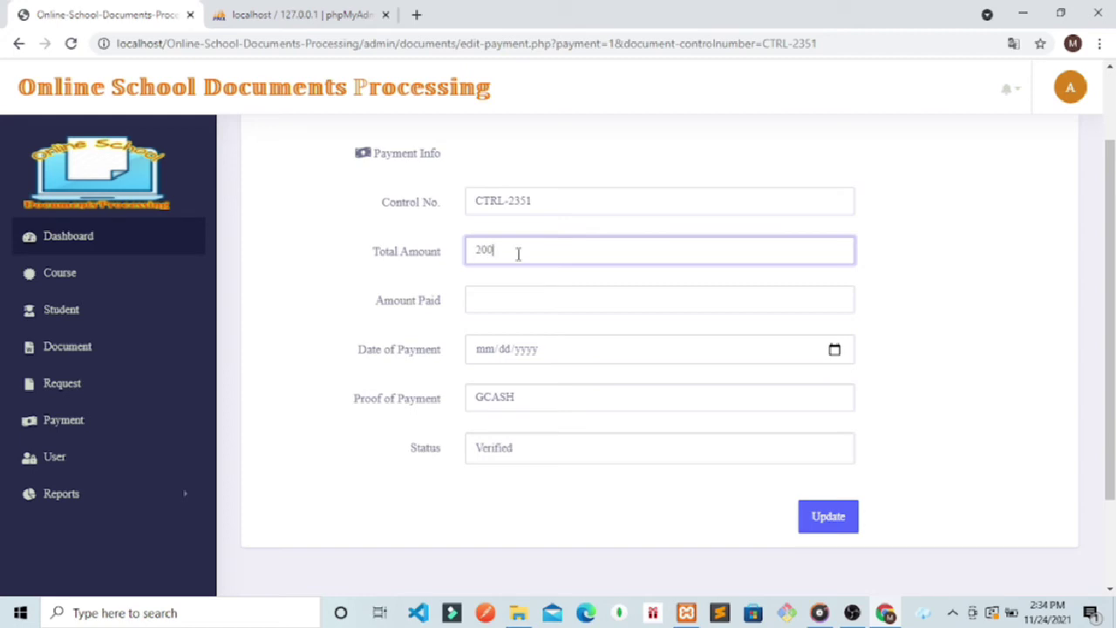
click(495, 301)
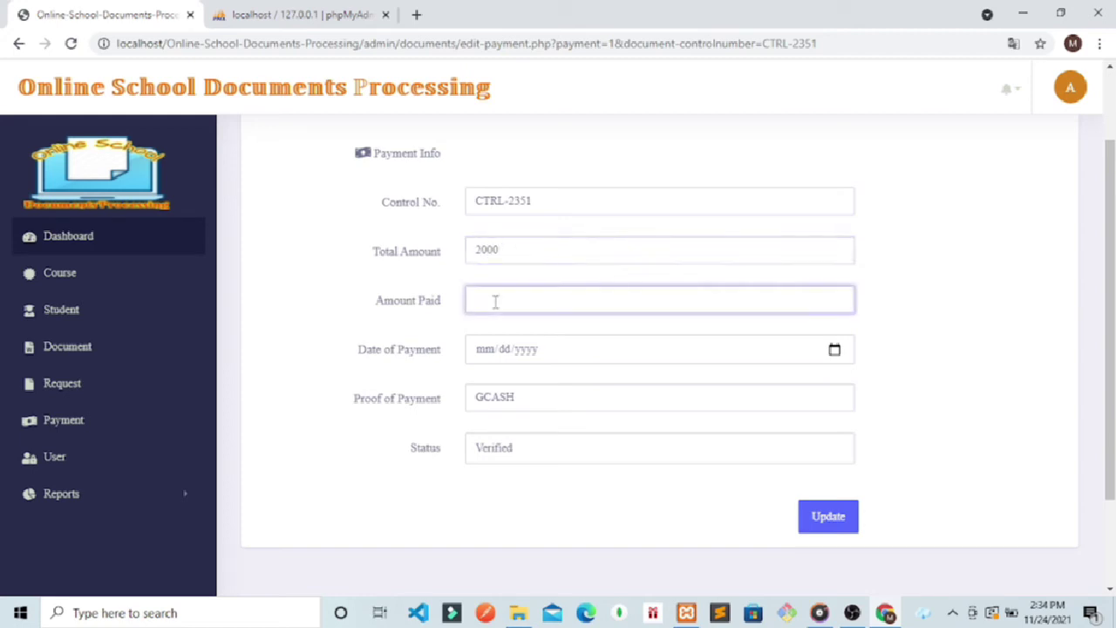
text(1500)
Step: Set payment date 11/27/2021, proof CASH, status Paid, and update the payment
click(834, 349)
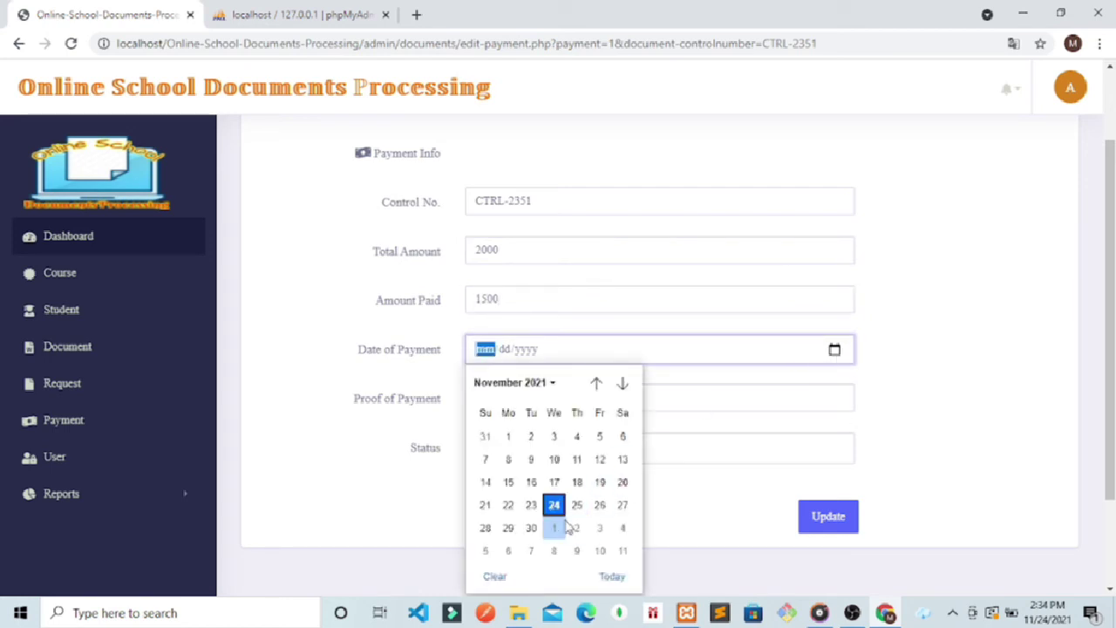
click(622, 506)
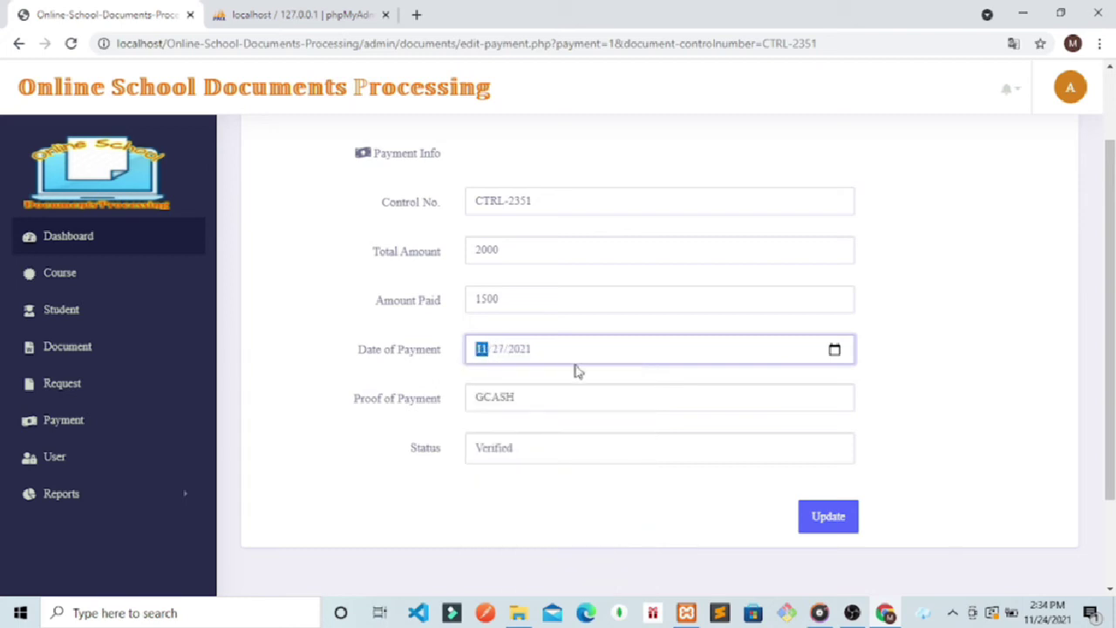
click(535, 399)
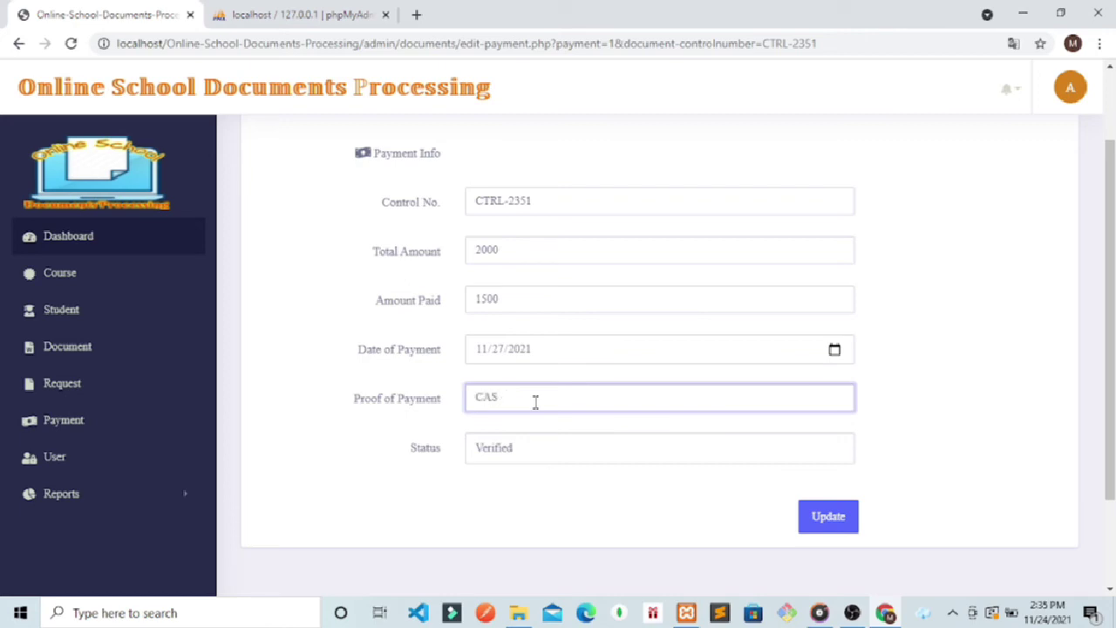
click(518, 457)
click(505, 493)
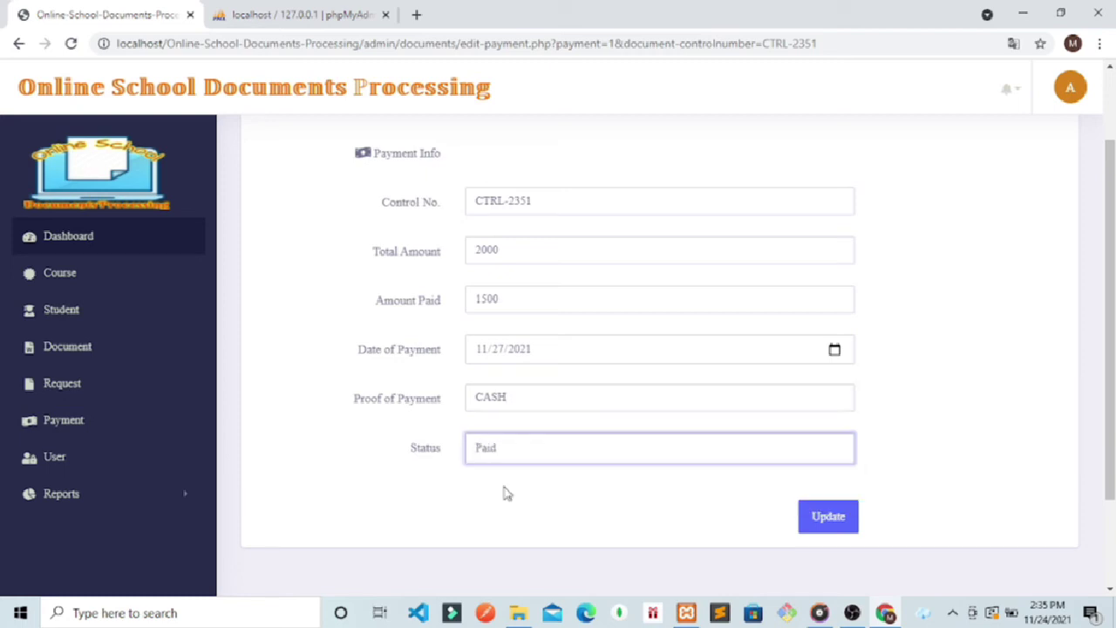
click(853, 527)
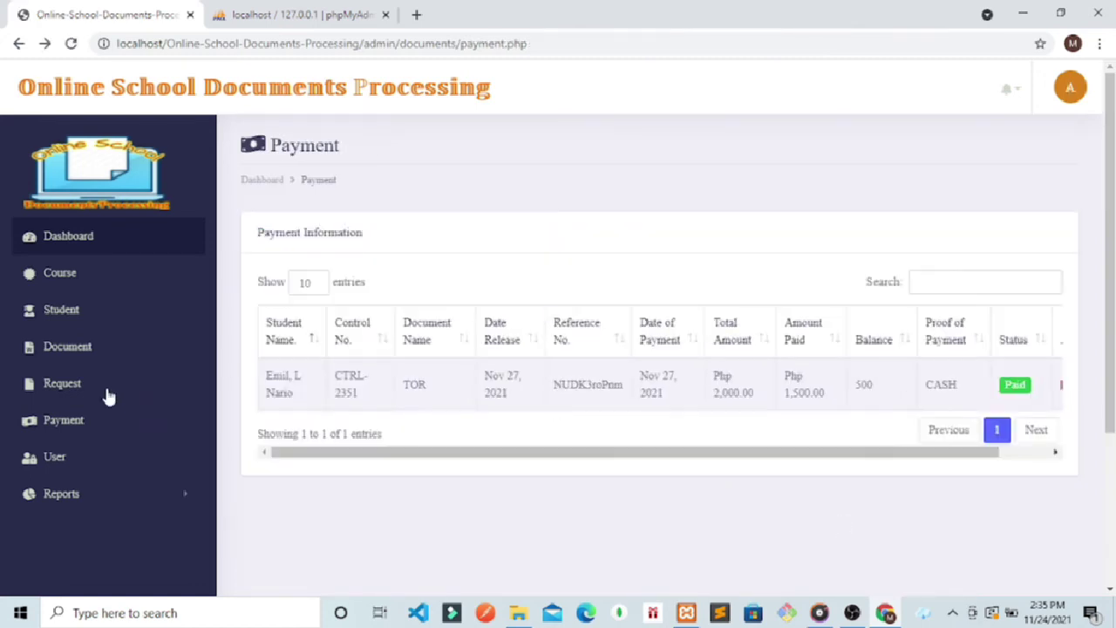
drag(941, 454, 1032, 448)
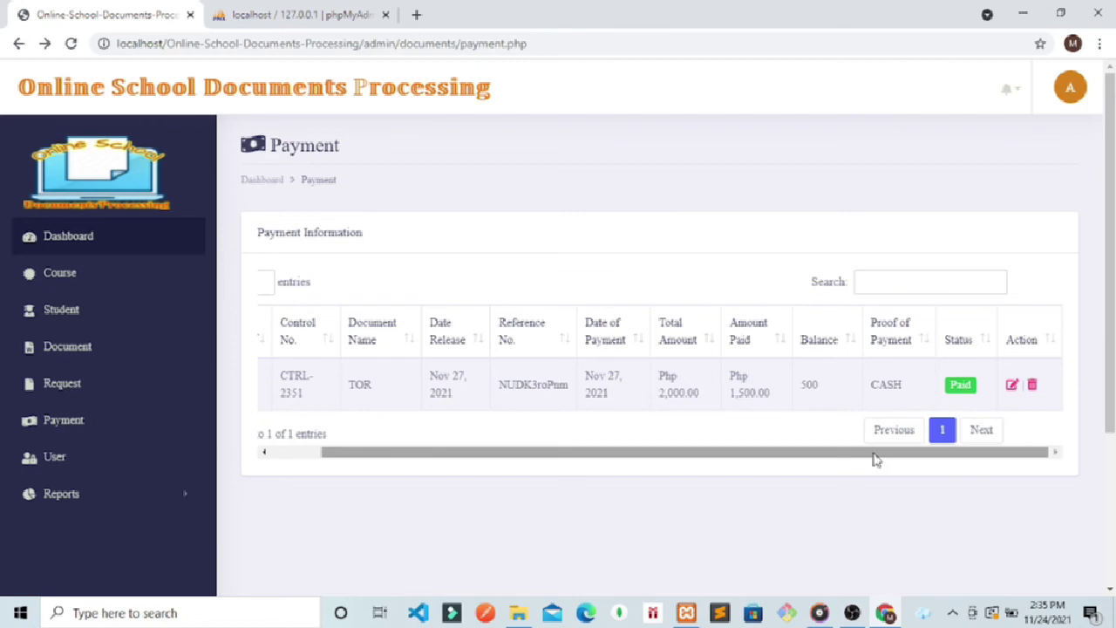
click(1058, 92)
Step: Log out of the admin account and load the student login page
click(967, 175)
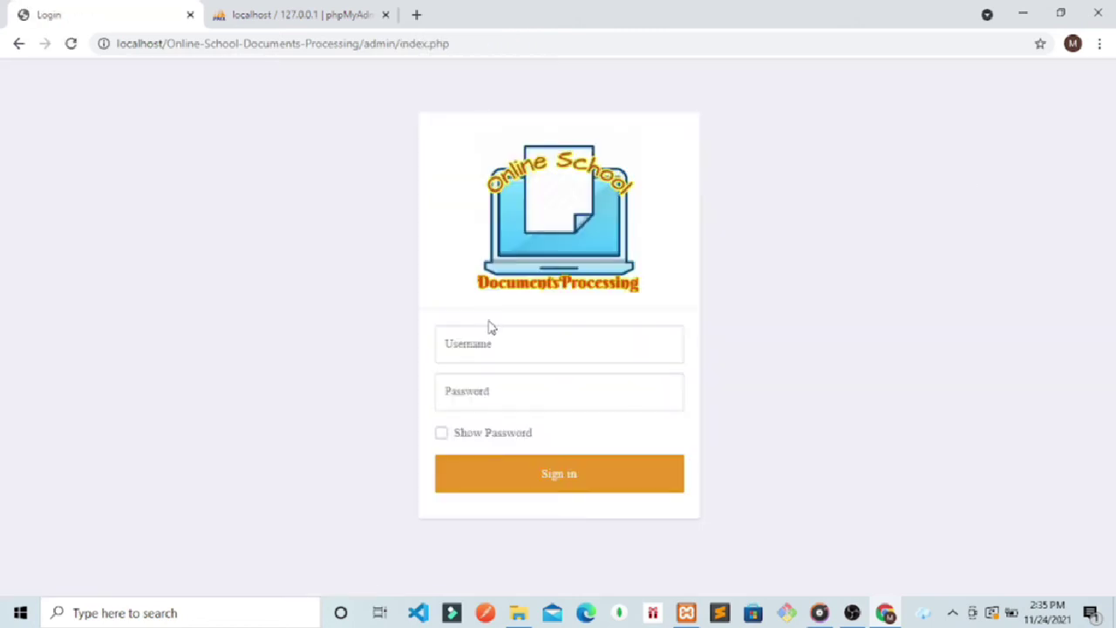
click(454, 43)
click(454, 43)
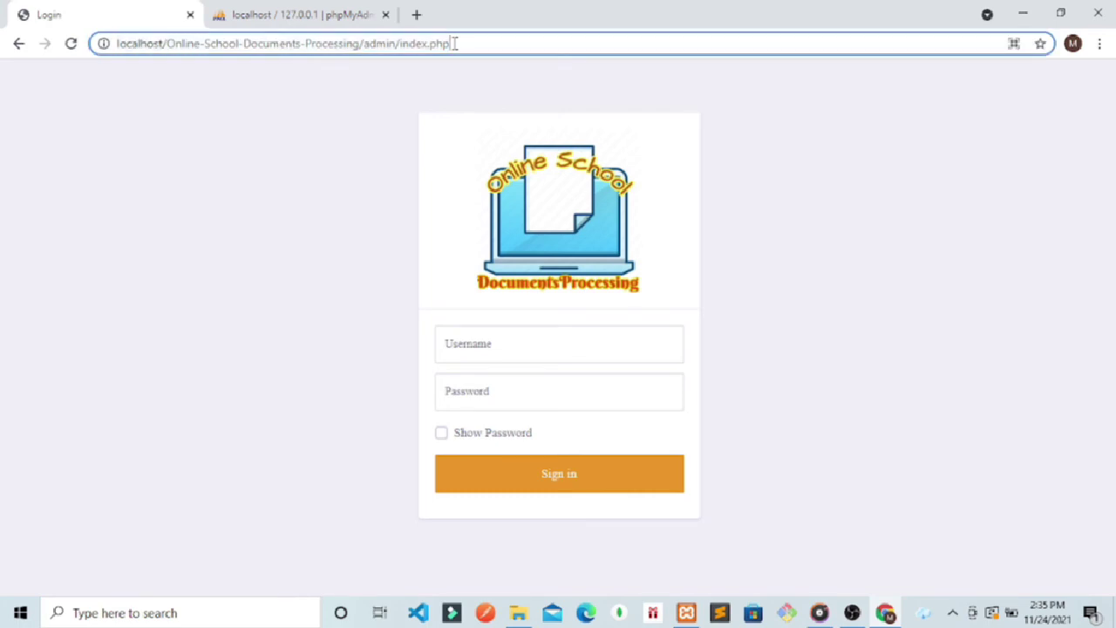
key(BackSpace)
key(BackSpace)
key(BackSpace)
key(BackSpace)
key(BackSpace)
key(BackSpace)
key(BackSpace)
key(BackSpace)
key(BackSpace)
key(BackSpace)
key(BackSpace)
key(BackSpace)
key(BackSpace)
key(BackSpace)
key(BackSpace)
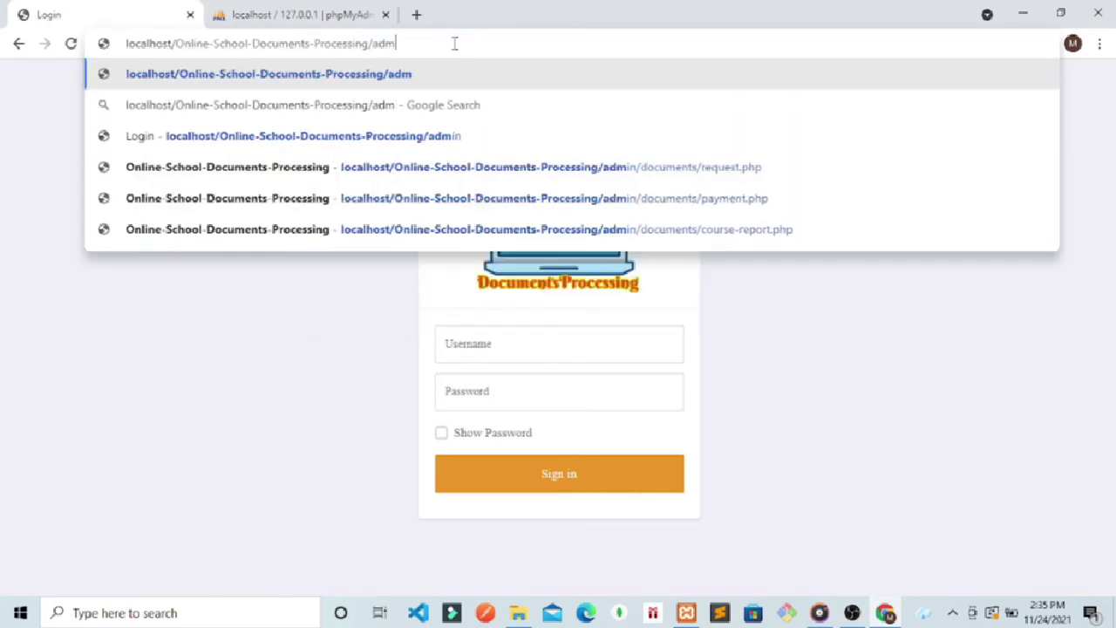
key(Return)
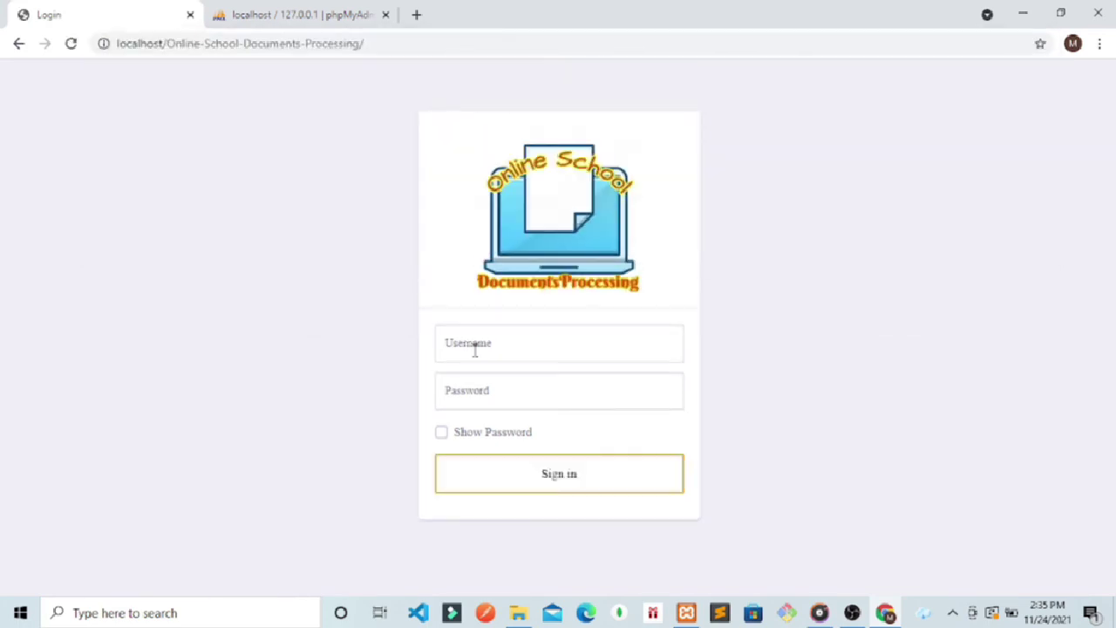
Step: Sign in with the student's username and password, dismissing Chrome's password popups
click(475, 350)
text(ario)
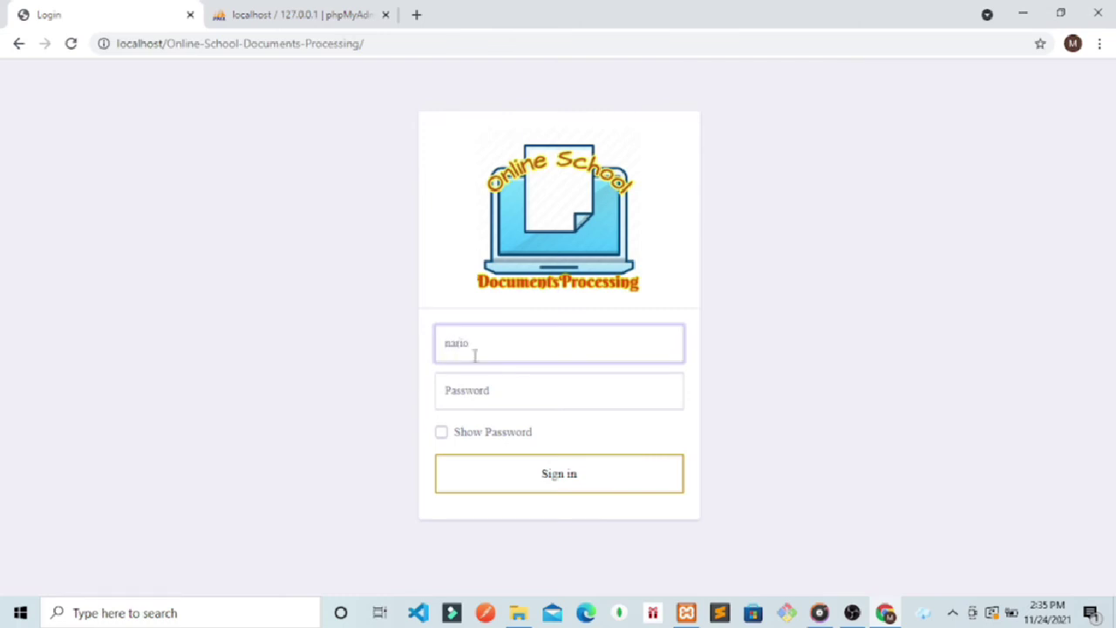
click(473, 381)
text(123)
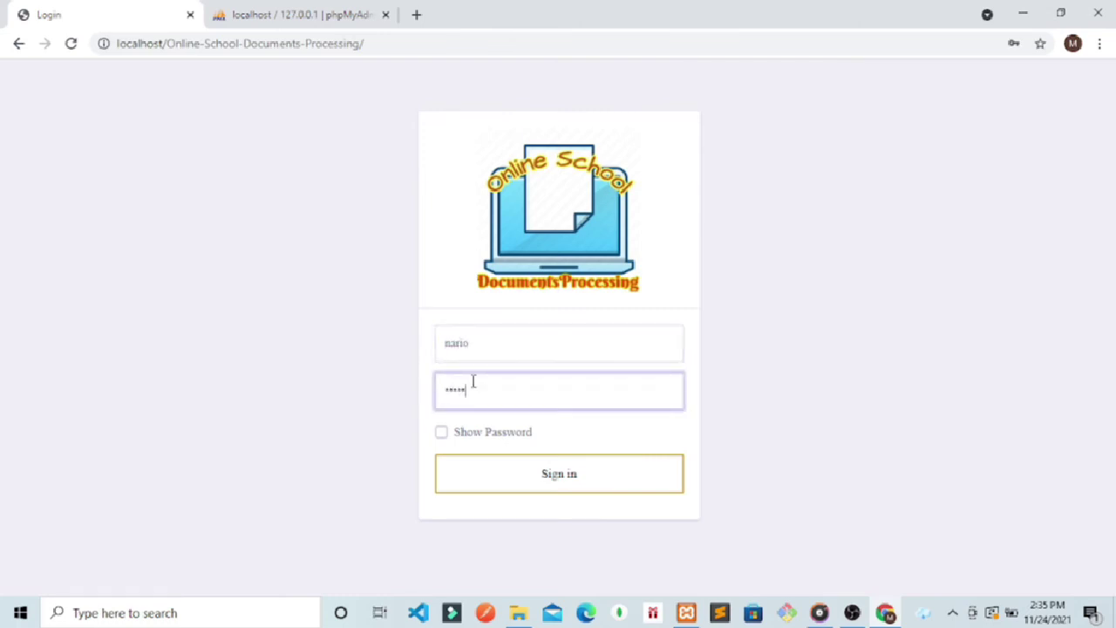
key(Return)
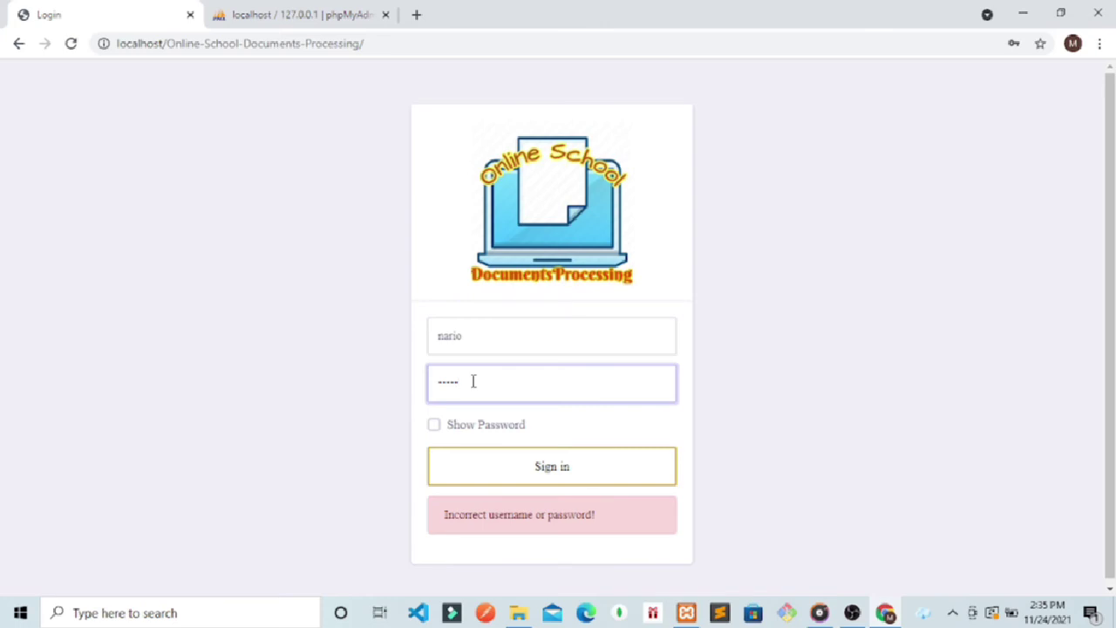
key(Return)
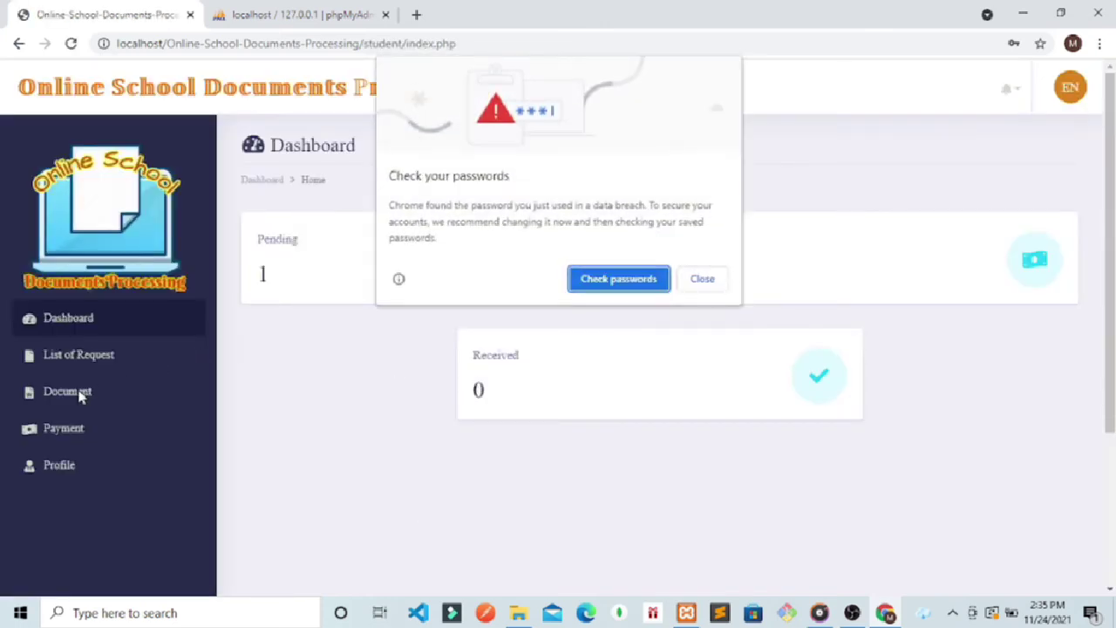
click(695, 283)
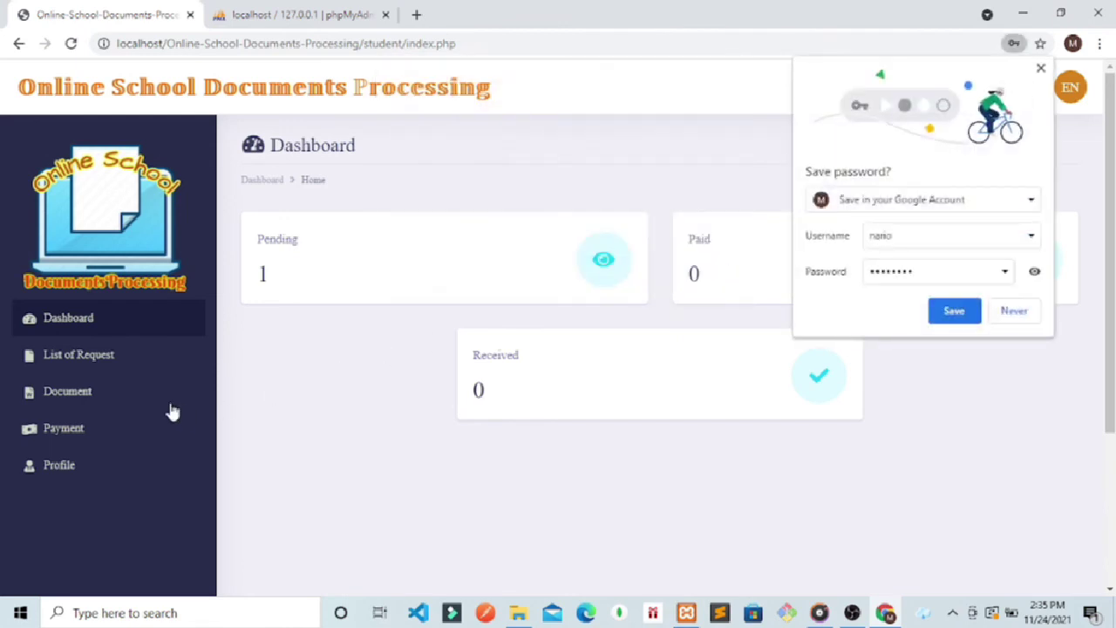
click(1009, 311)
Step: Check the TOR payment's Paid status and reference number, then open the student's profile
click(66, 432)
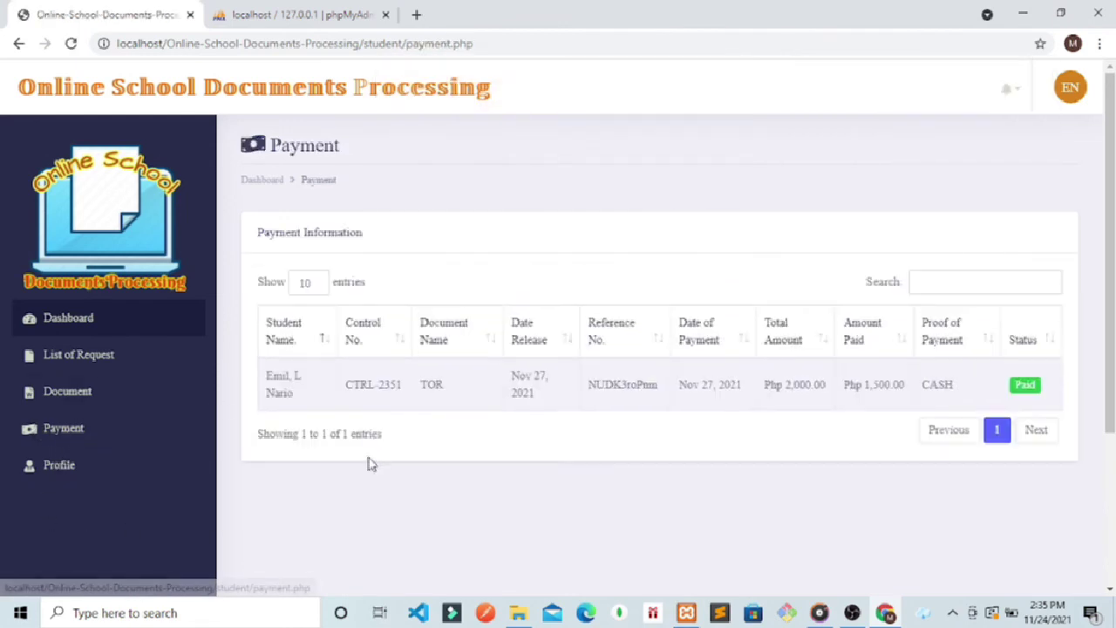
double_click(1022, 385)
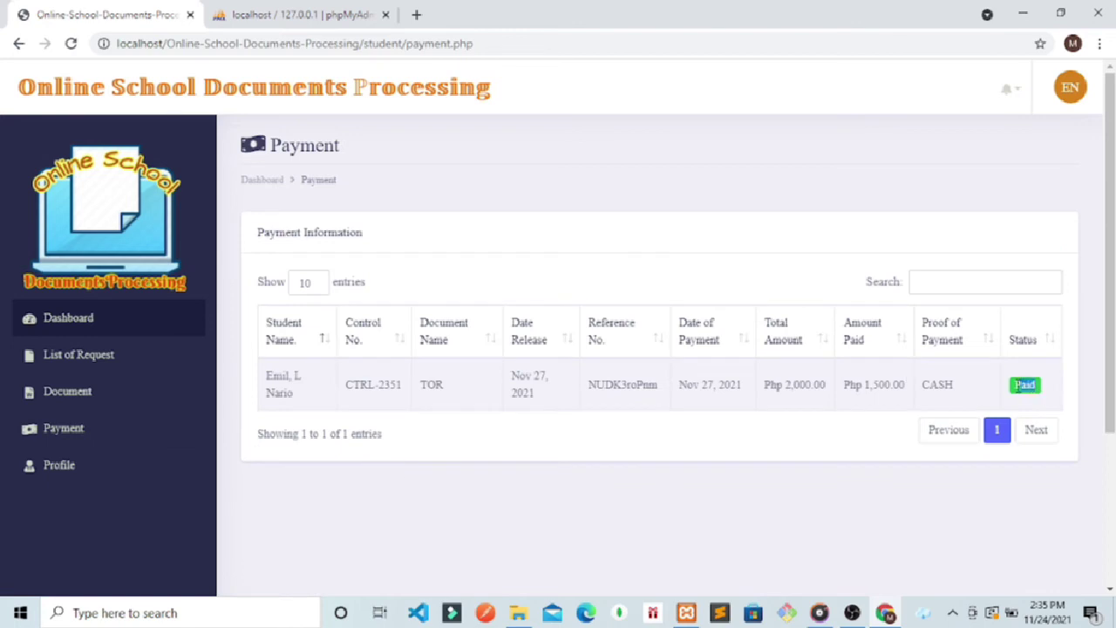
click(887, 536)
double_click(1032, 385)
click(565, 537)
drag(659, 389, 596, 390)
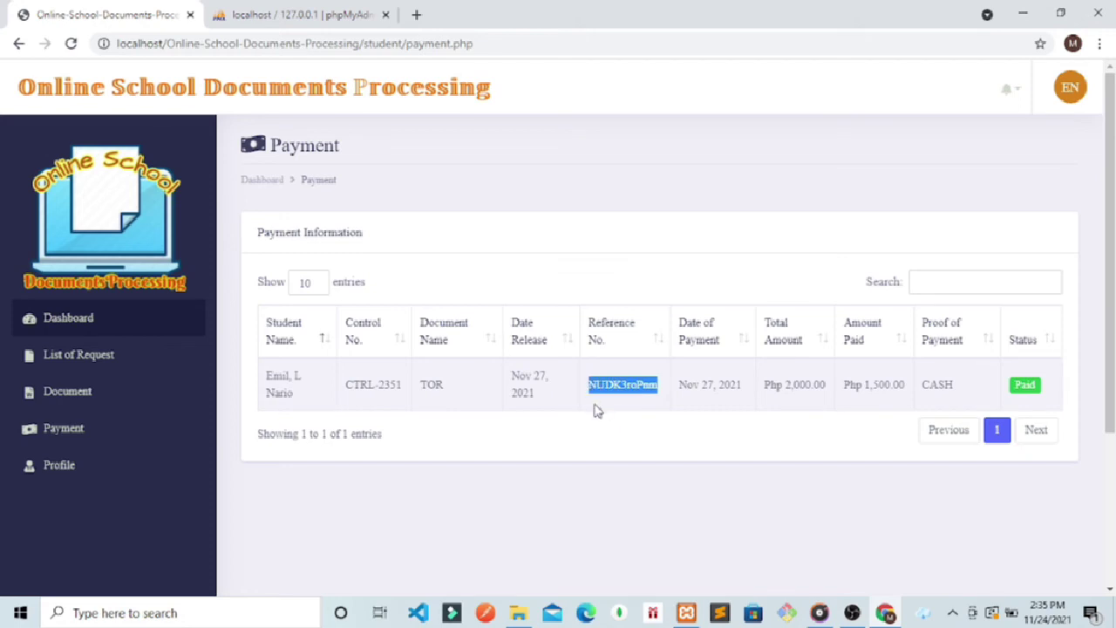
click(63, 465)
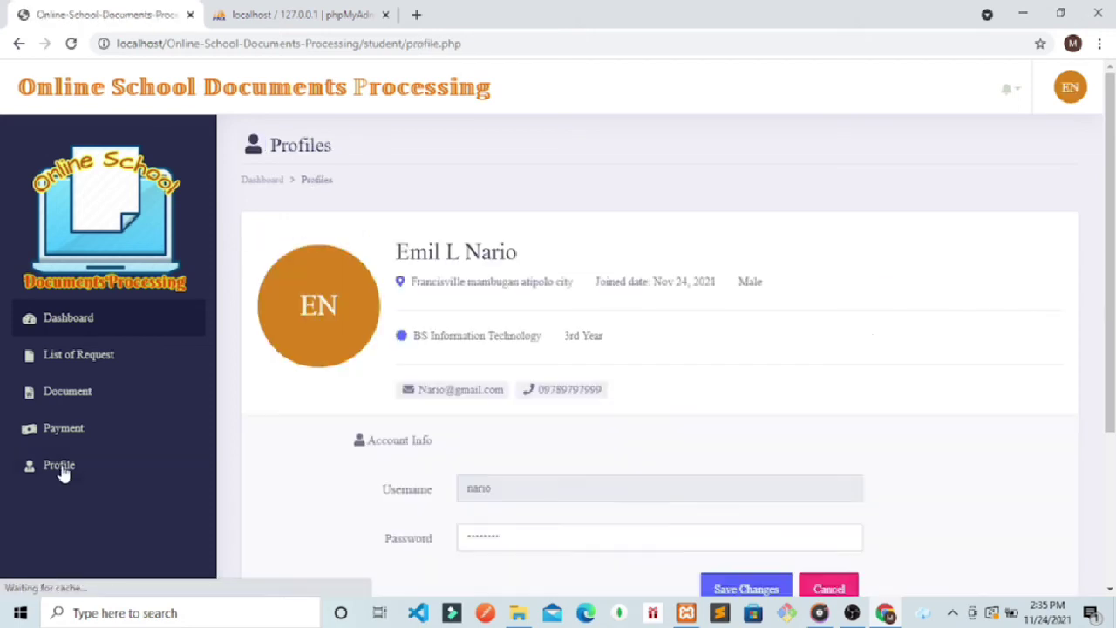
Step: Upload MCM BELLEZA CORP.docx from Desktop > Toni and Guy with description desc2
click(68, 392)
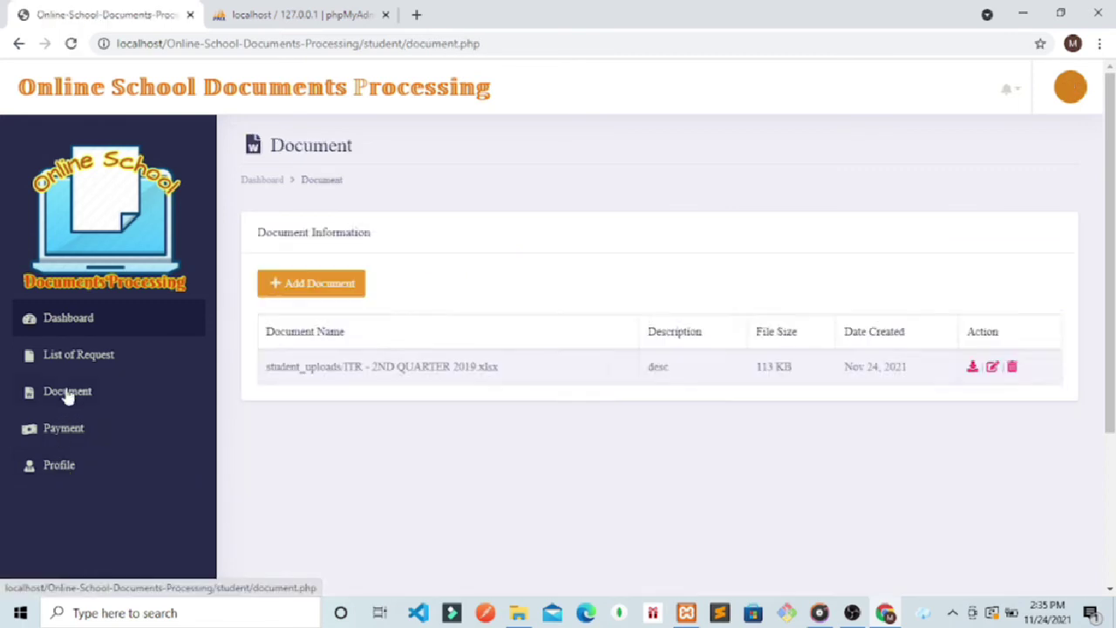
click(277, 294)
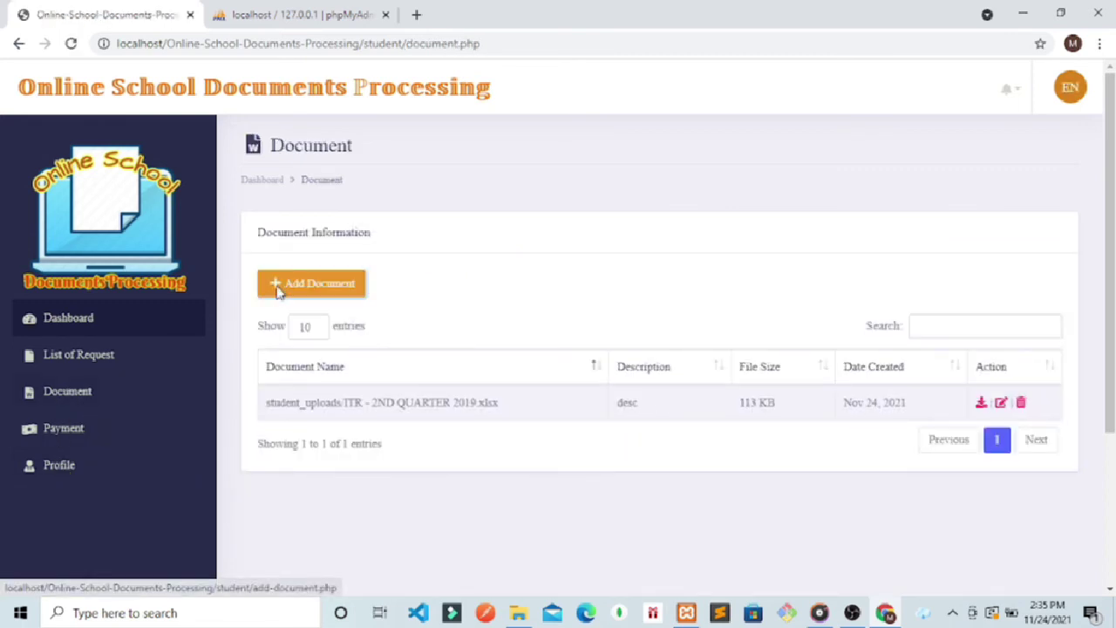
click(528, 312)
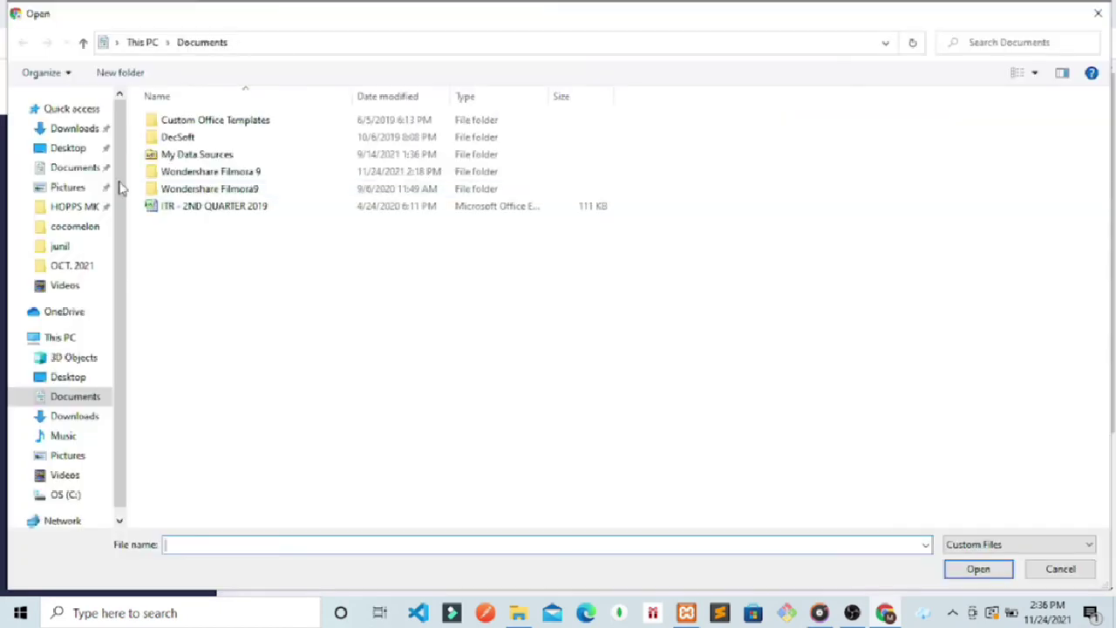
click(74, 171)
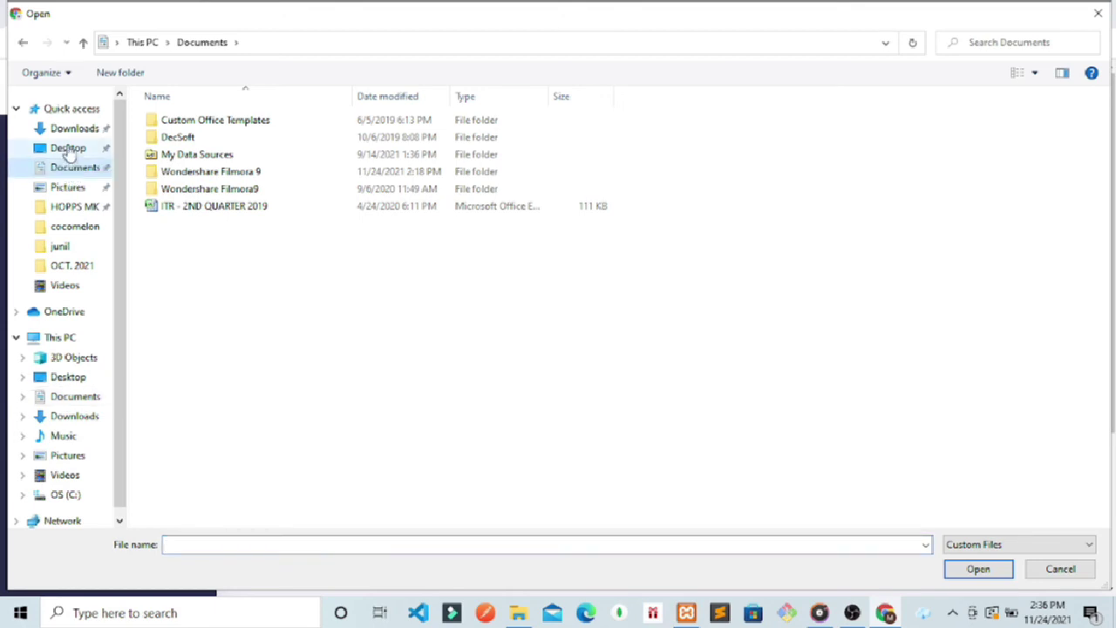
click(69, 149)
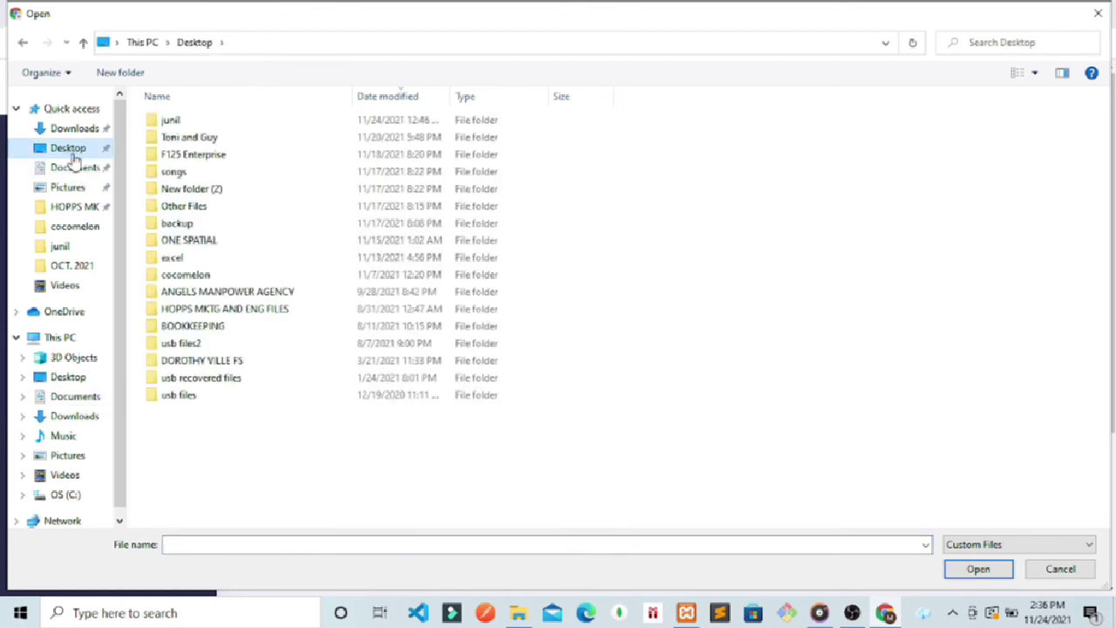
double_click(194, 142)
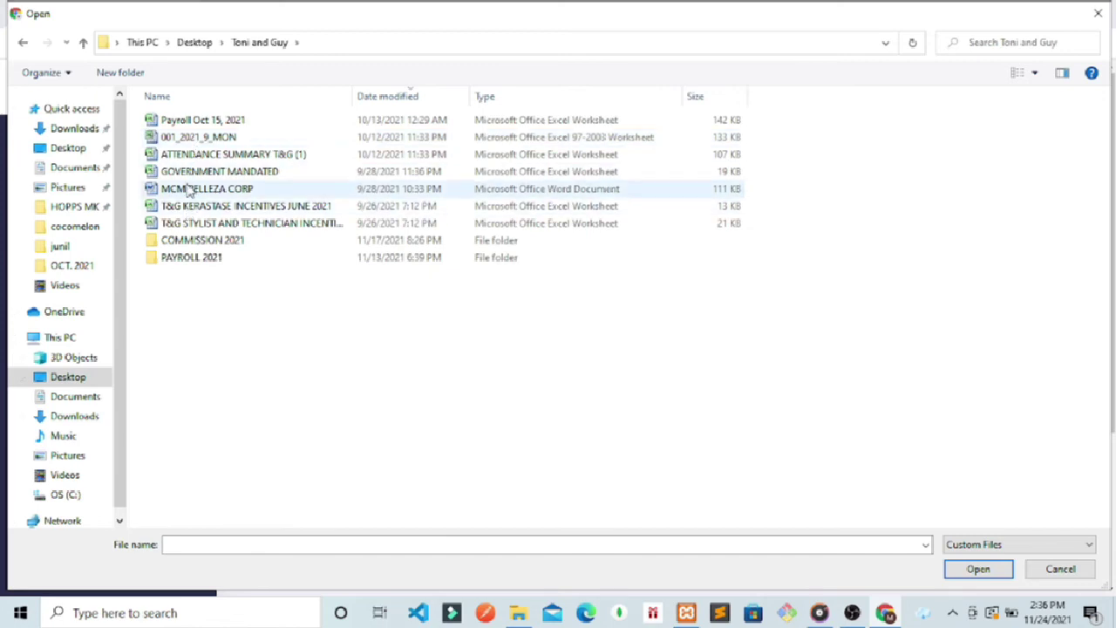
double_click(188, 189)
click(657, 361)
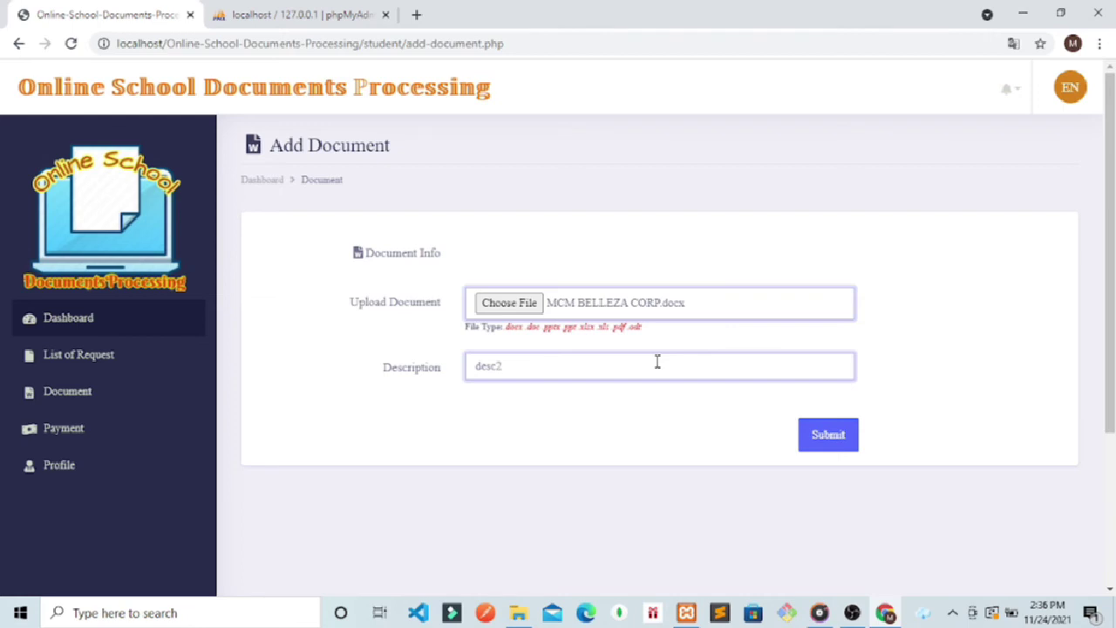
click(822, 436)
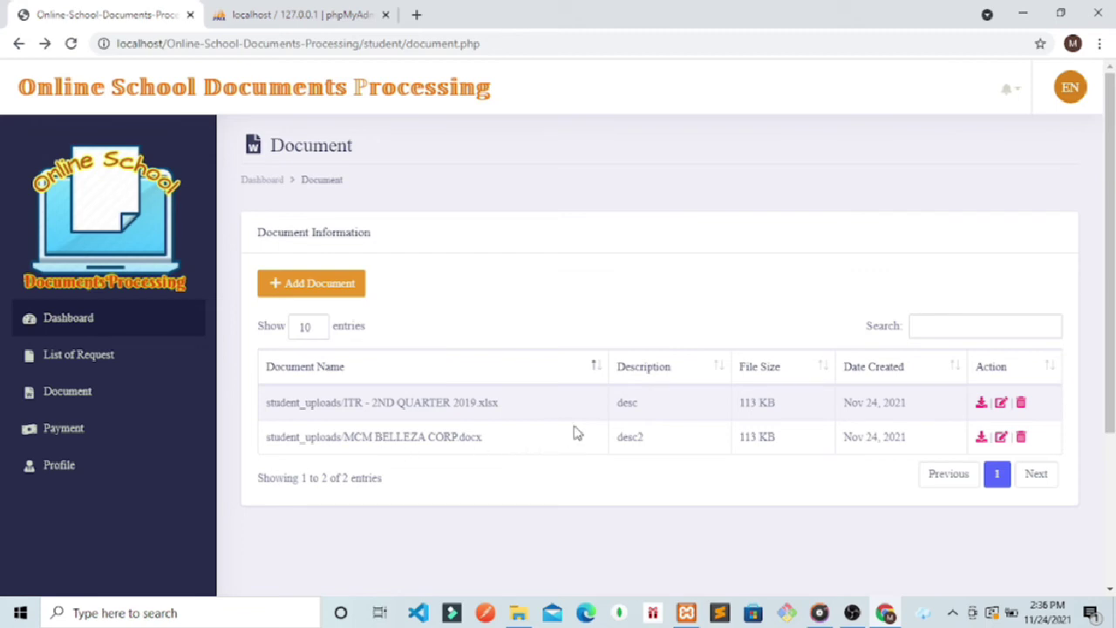
Step: Download the ITR - 2ND QUARTER 2019.xlsx document
drag(481, 436, 324, 434)
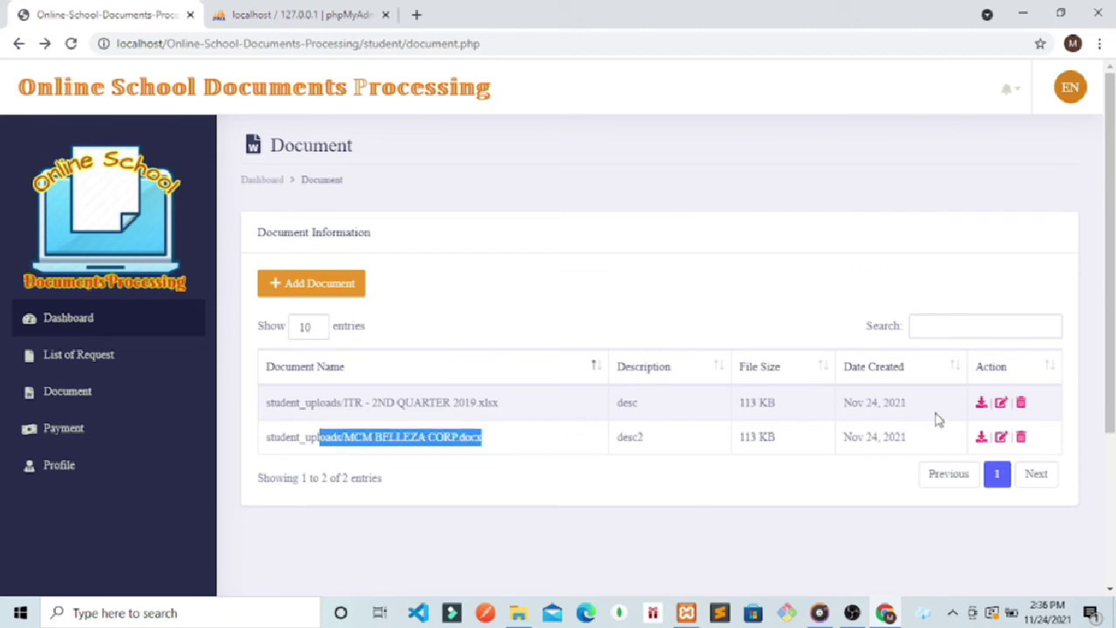
click(978, 404)
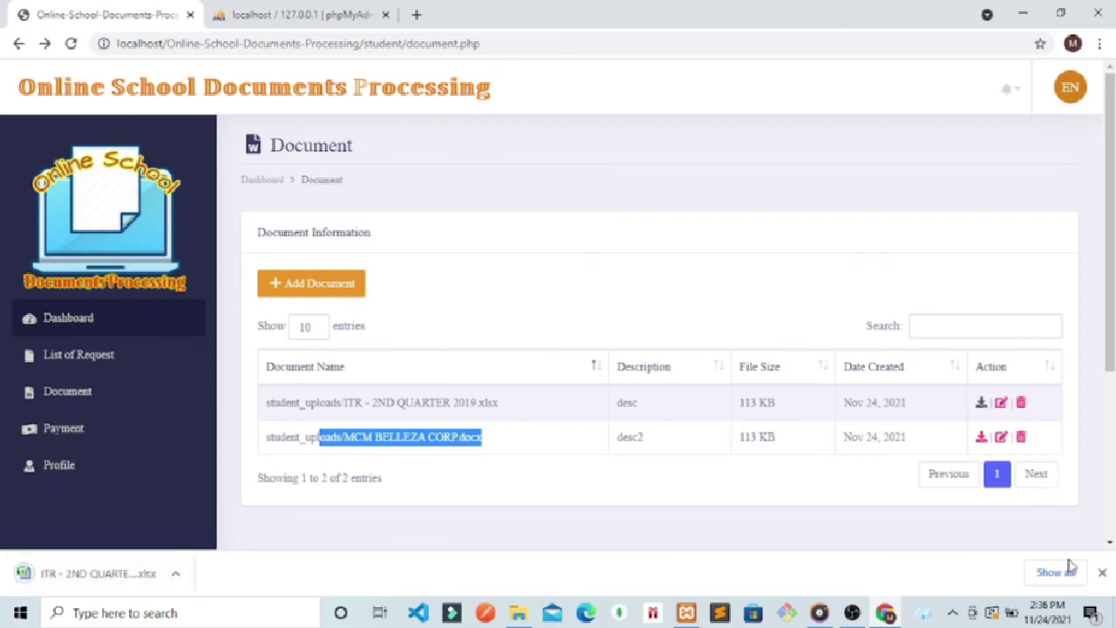
click(1102, 573)
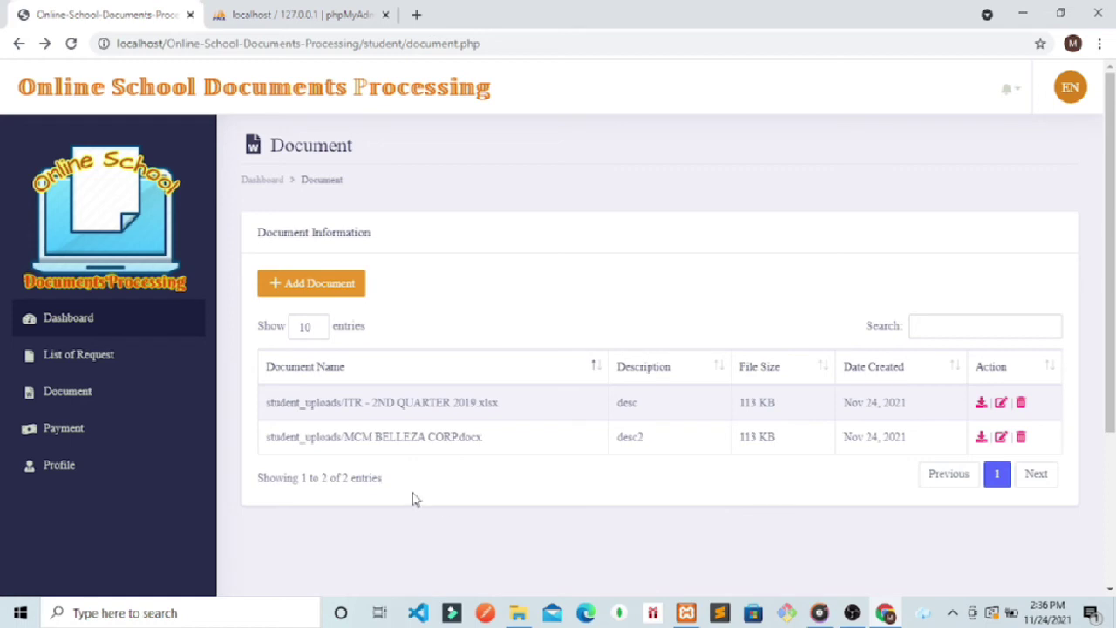
Step: Log out and sign back in with the student's username and a visible password
click(1072, 90)
click(961, 171)
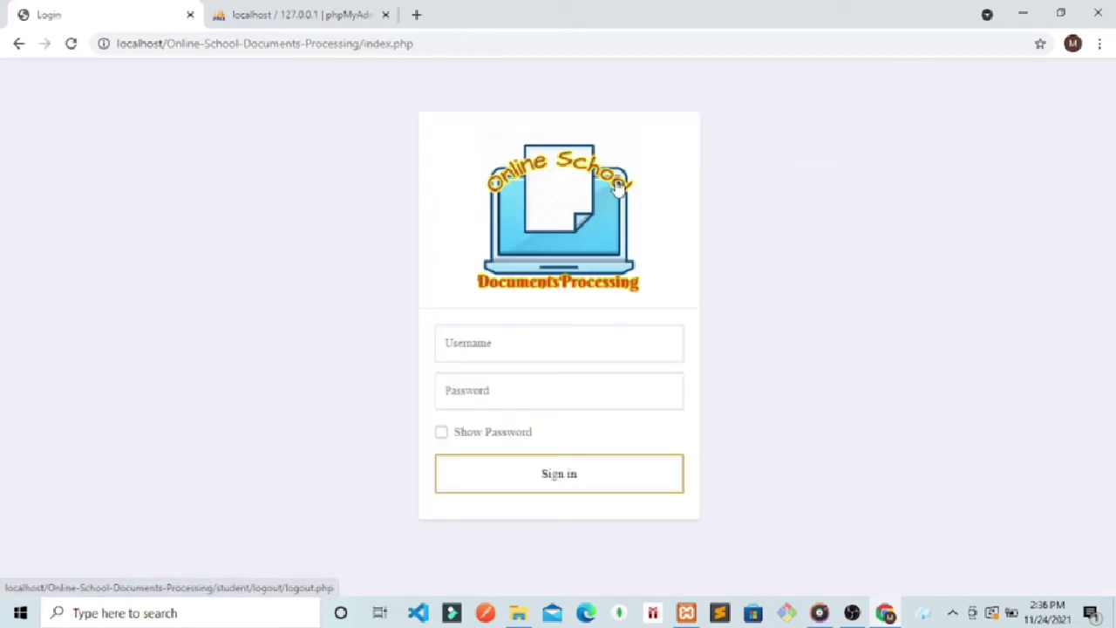
click(507, 356)
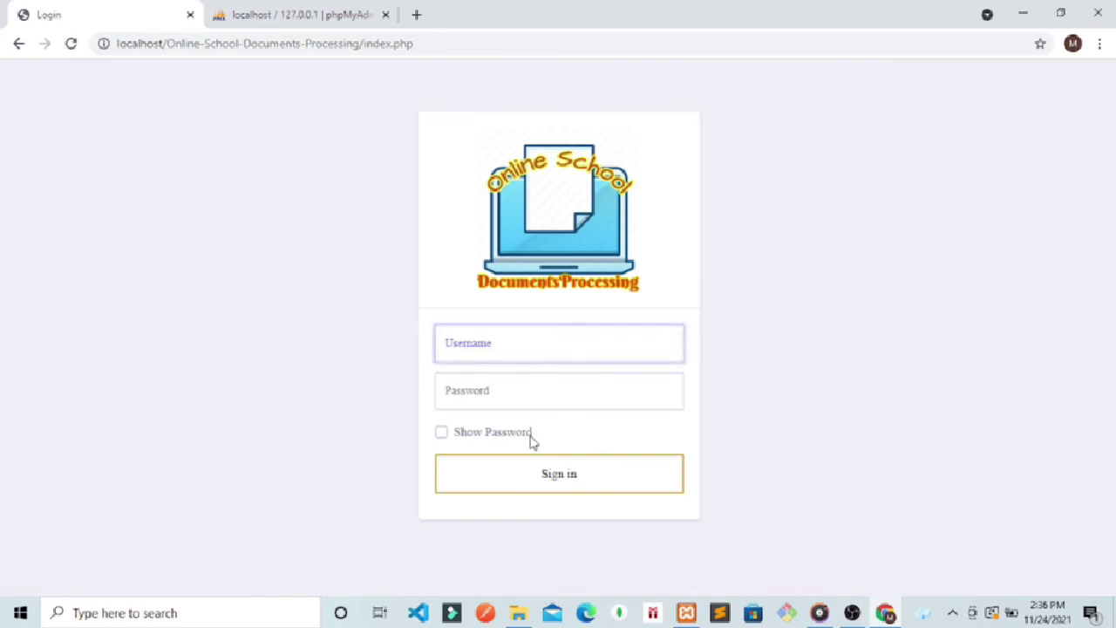
text(u)
click(454, 392)
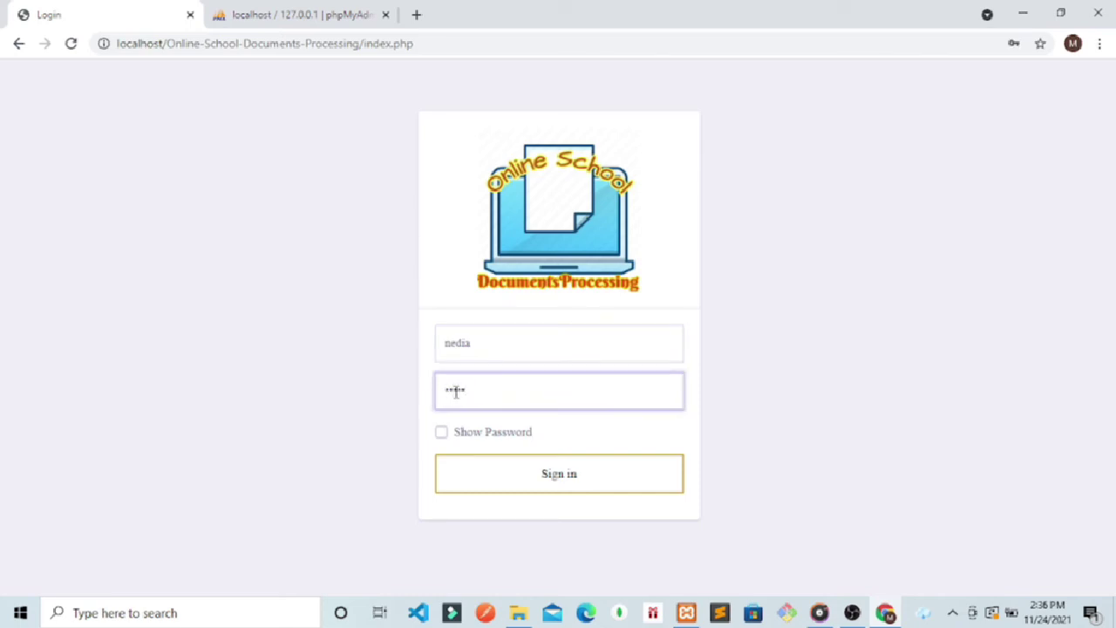
key(BackSpace)
click(441, 433)
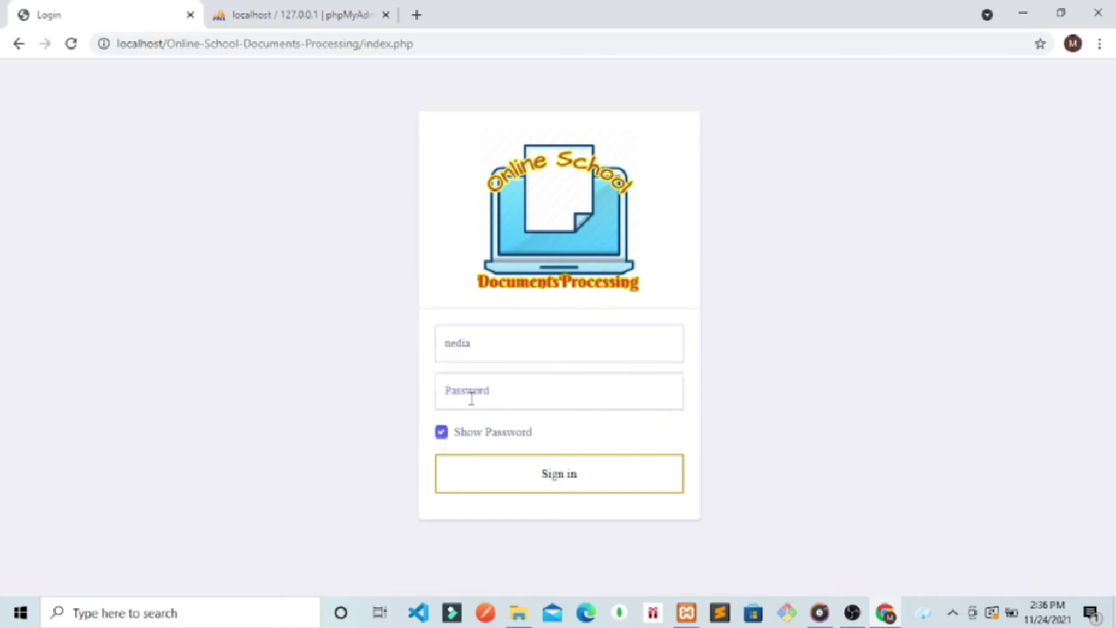
click(478, 392)
text(nedia123)
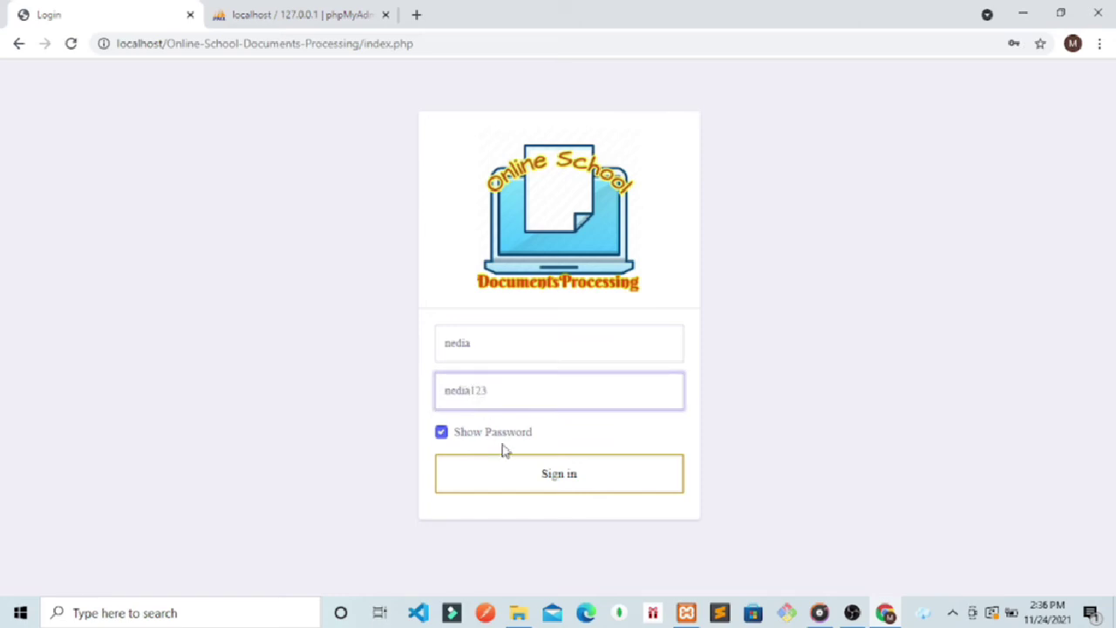
click(521, 482)
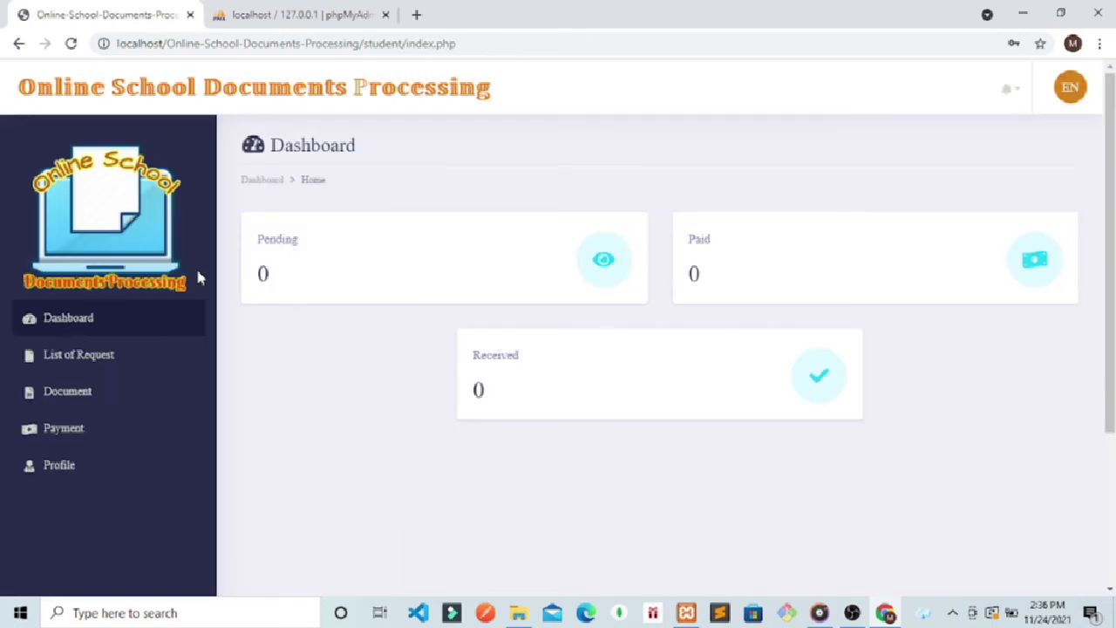
Step: Start a new document request with document name DIPLOMA and 10 copies
click(45, 357)
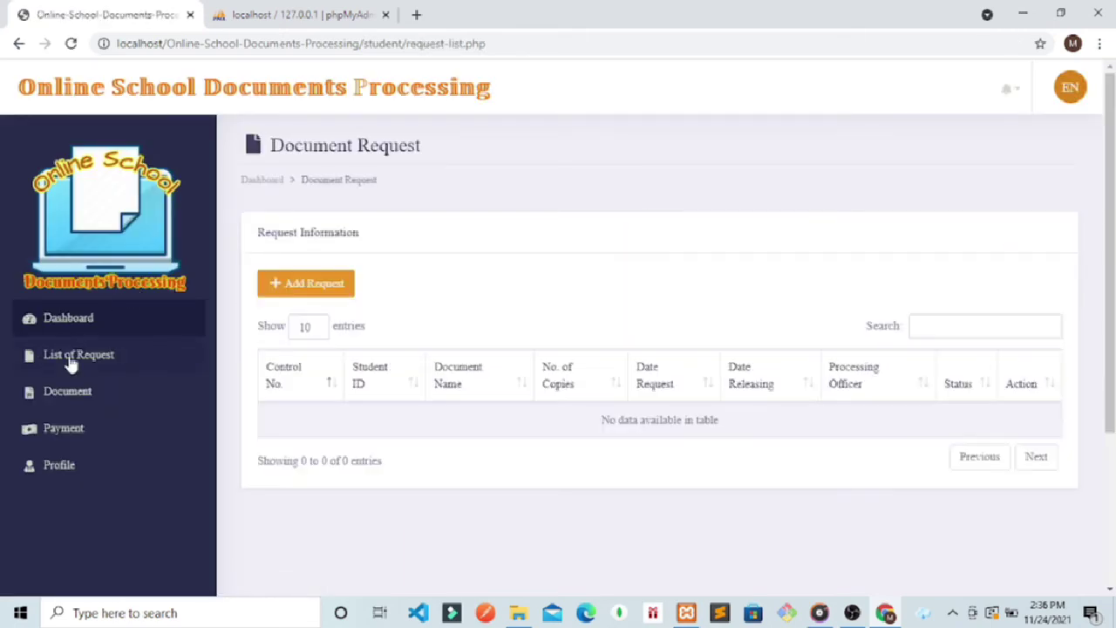
click(1008, 91)
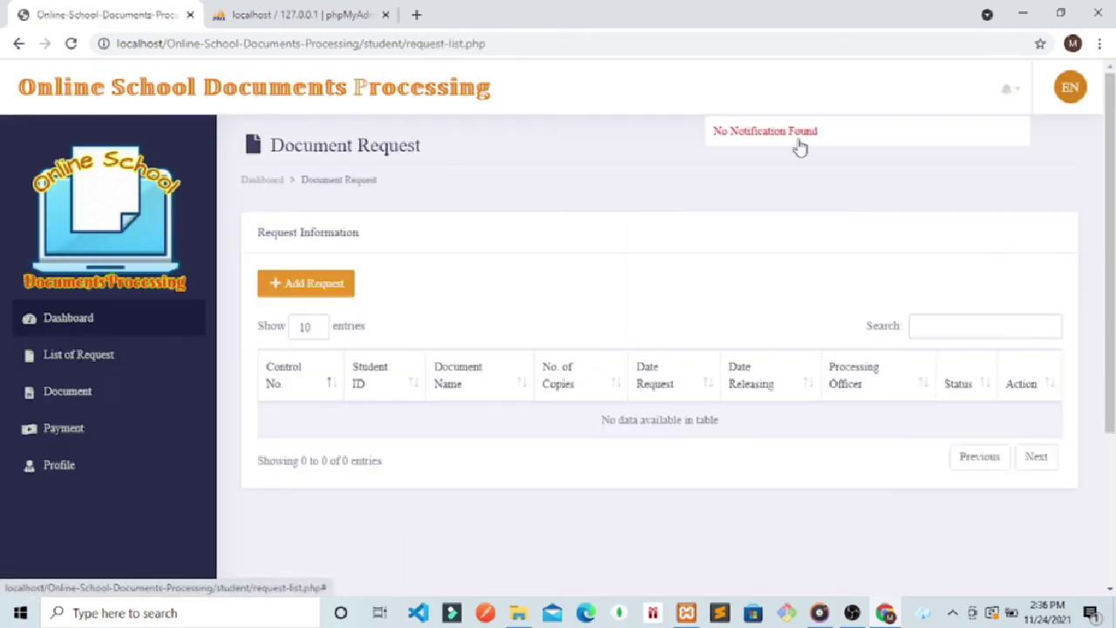
click(322, 296)
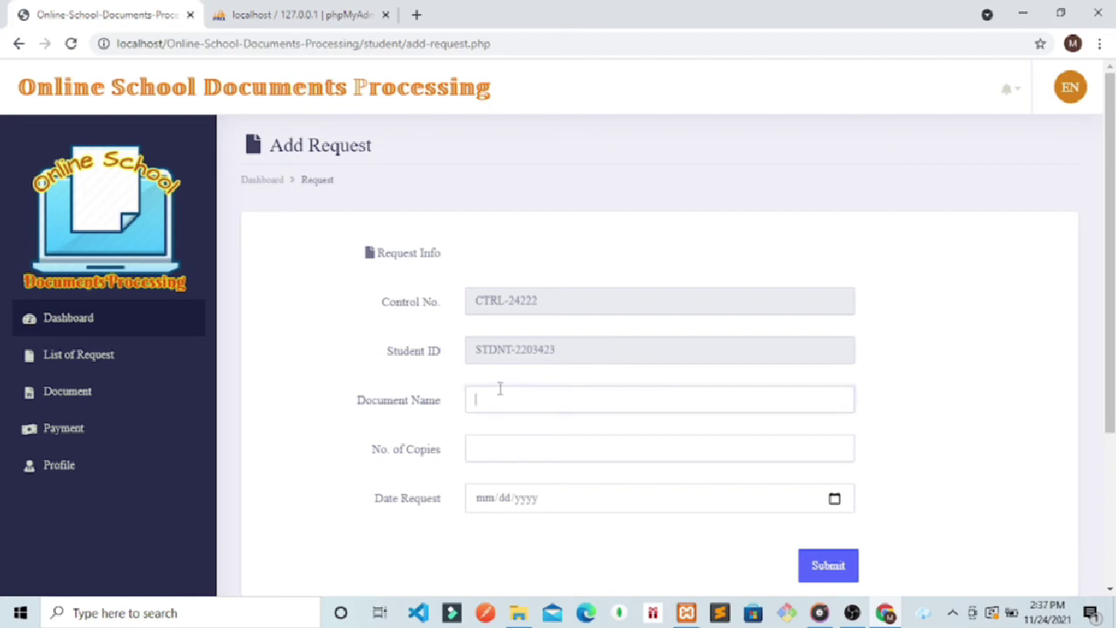
click(500, 389)
text(DIPLOMA)
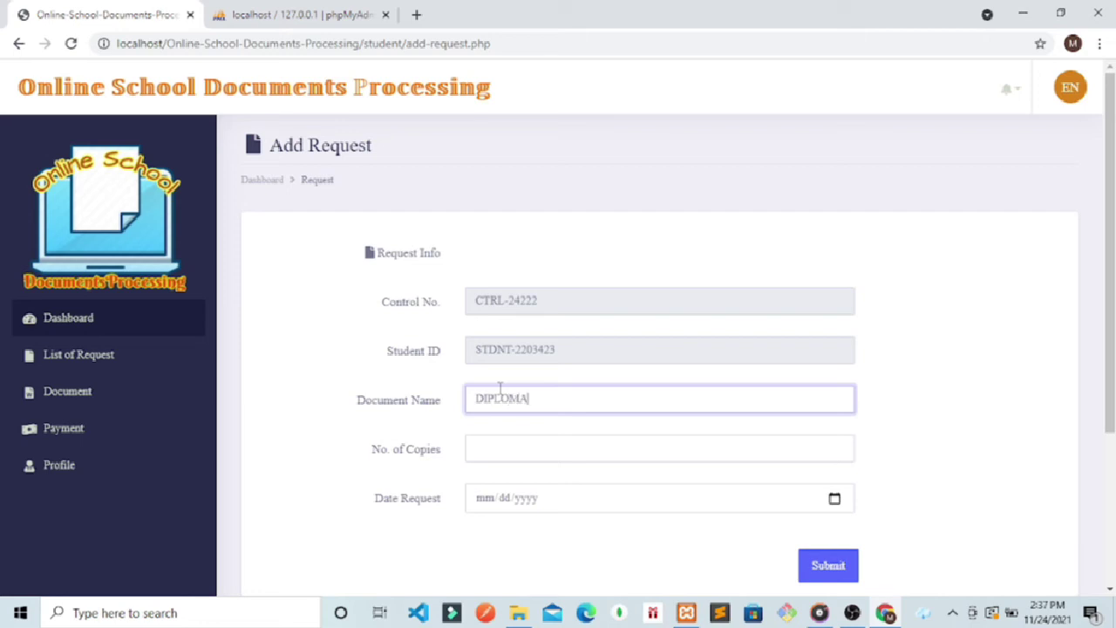
click(494, 449)
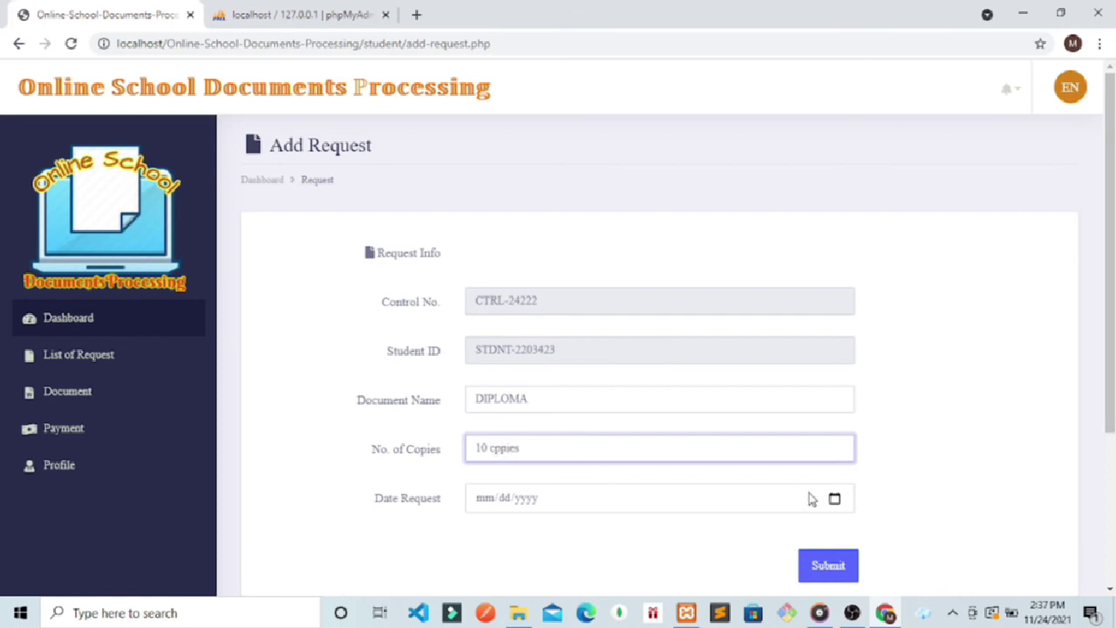
Step: Date the request Nov 25, 2021, submit it, and check the new entry in the list
click(834, 498)
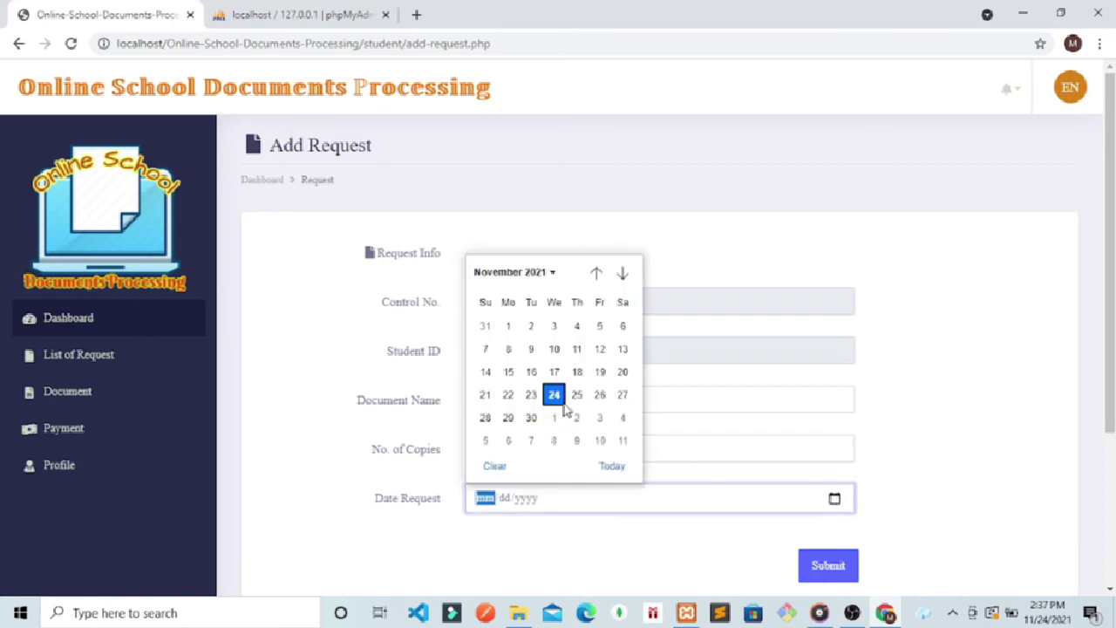
click(555, 396)
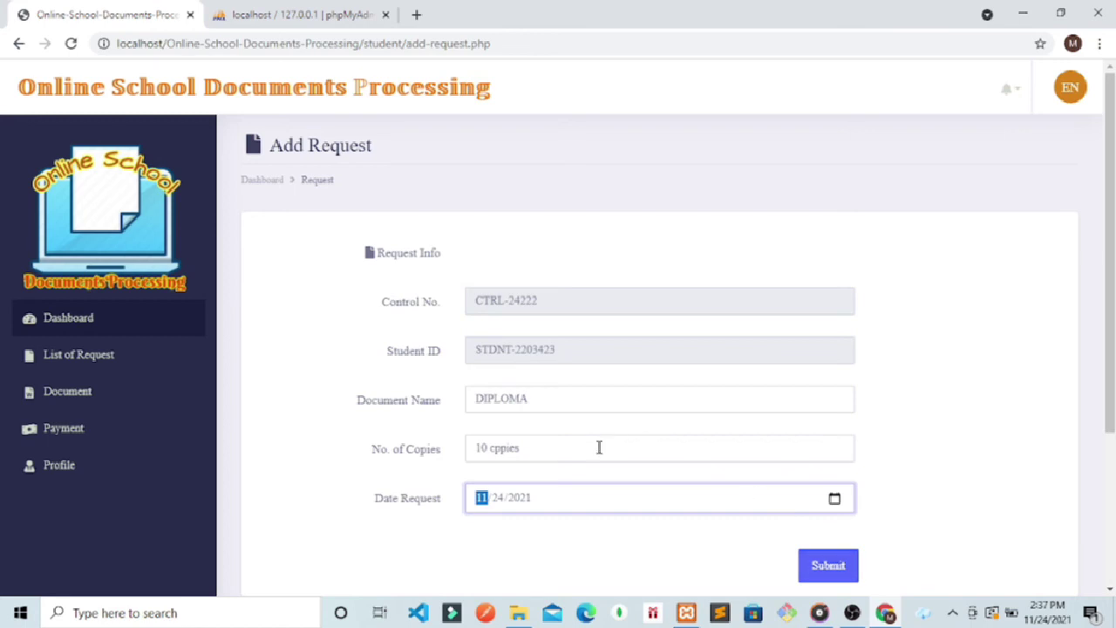
click(834, 499)
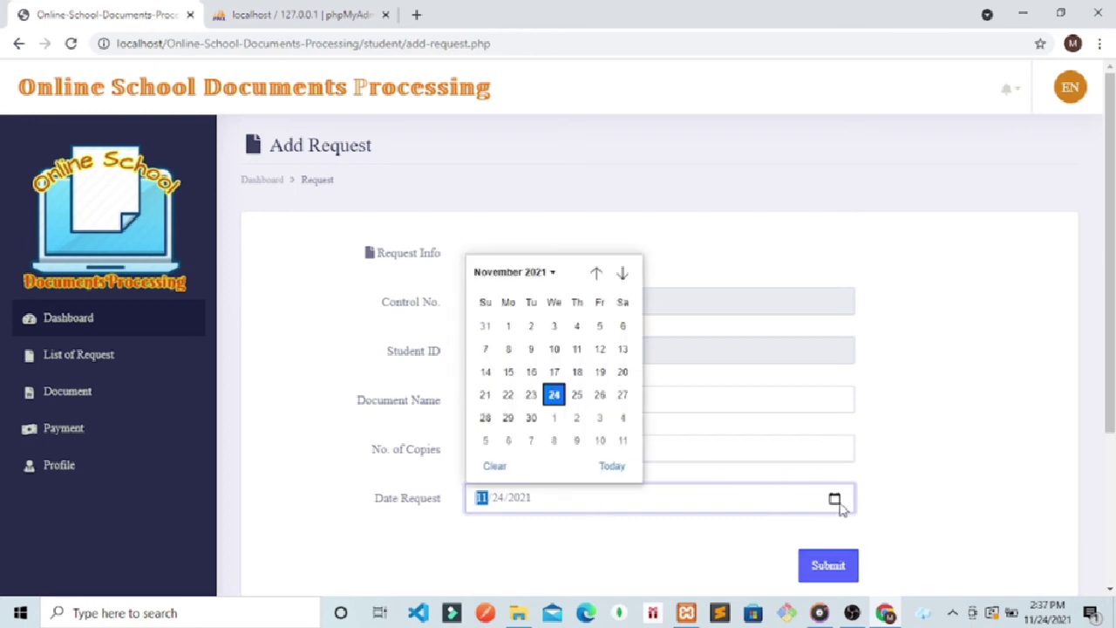
click(576, 396)
click(824, 572)
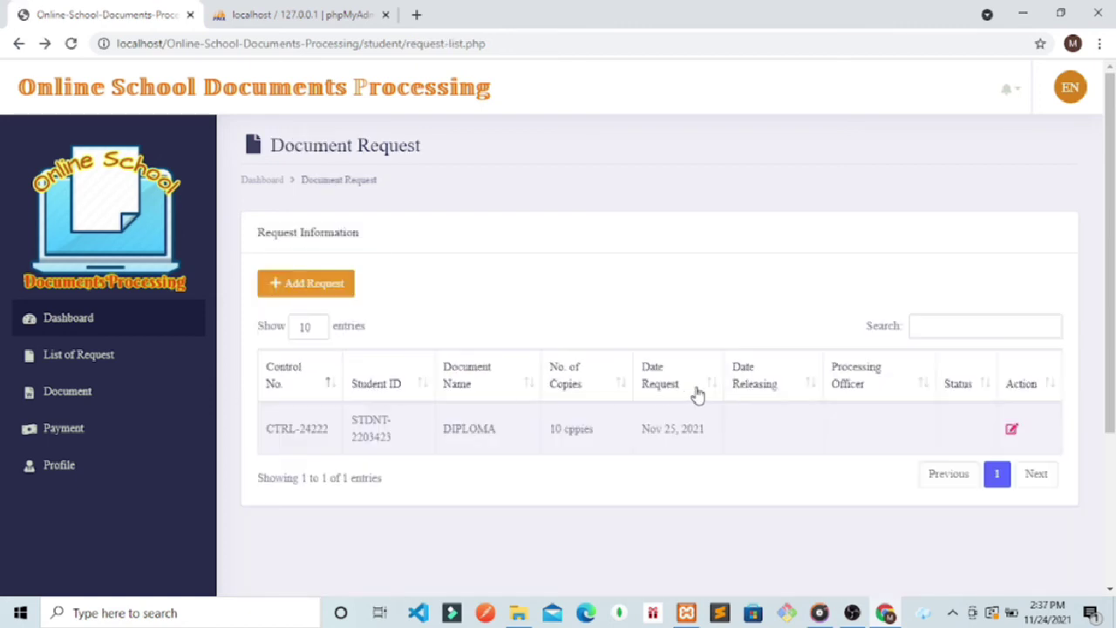
drag(722, 449, 323, 451)
click(568, 498)
click(1009, 88)
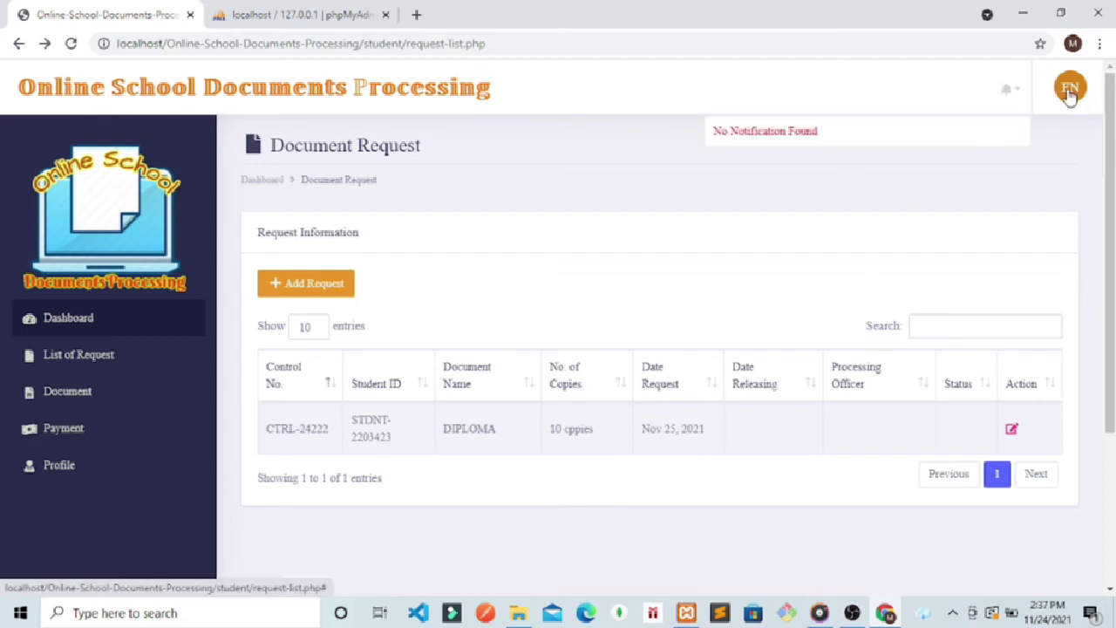
Step: Log out of the student account and load the /admin/ login page
click(1071, 88)
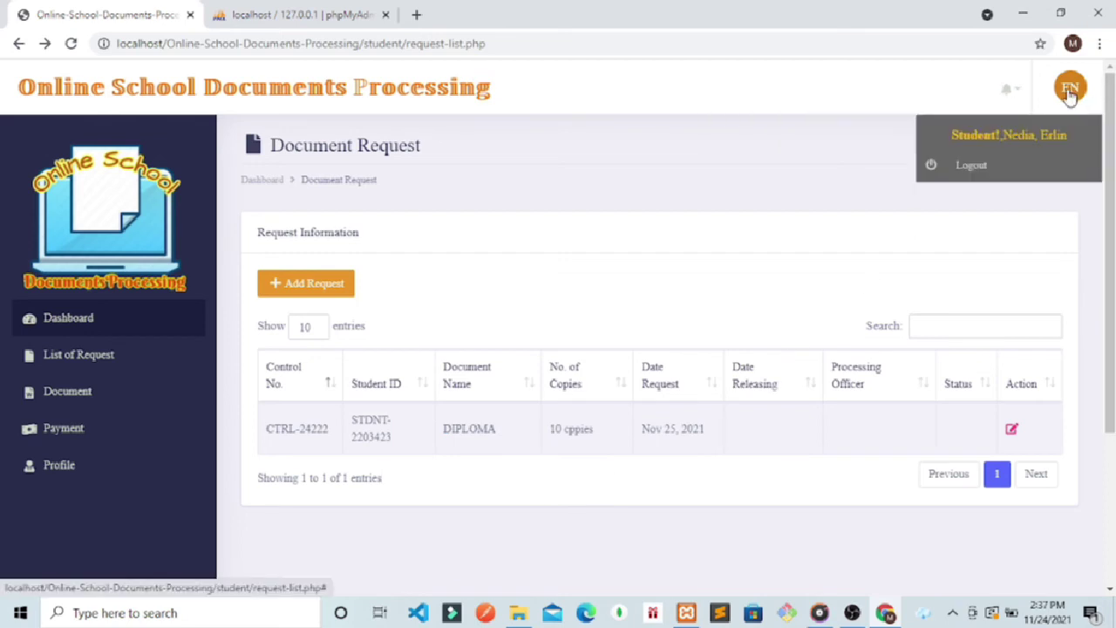
click(961, 174)
click(500, 353)
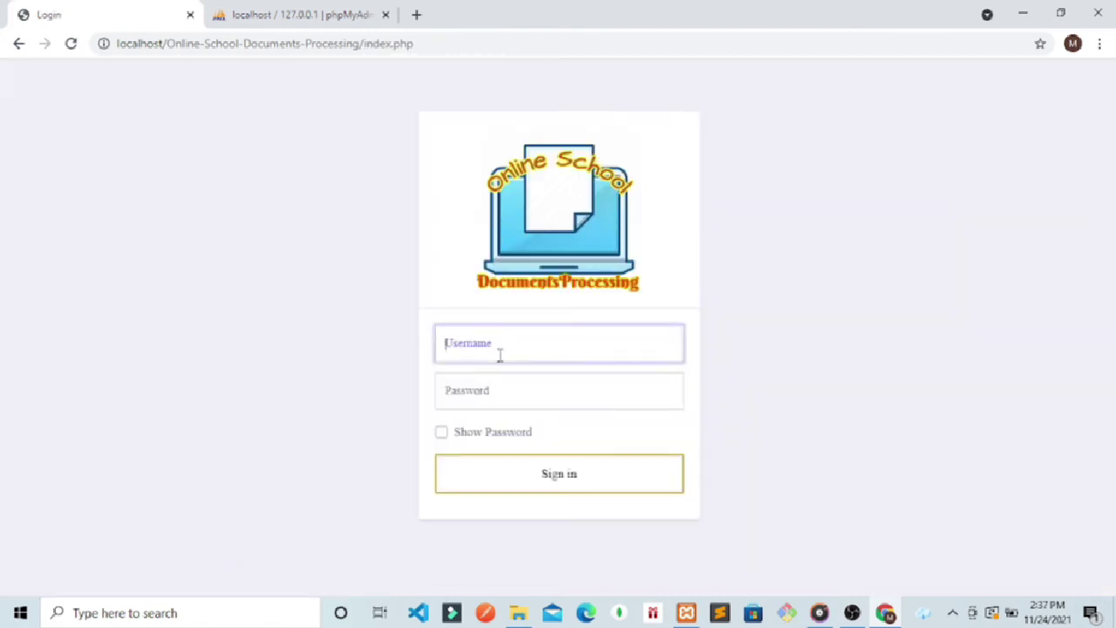
click(418, 44)
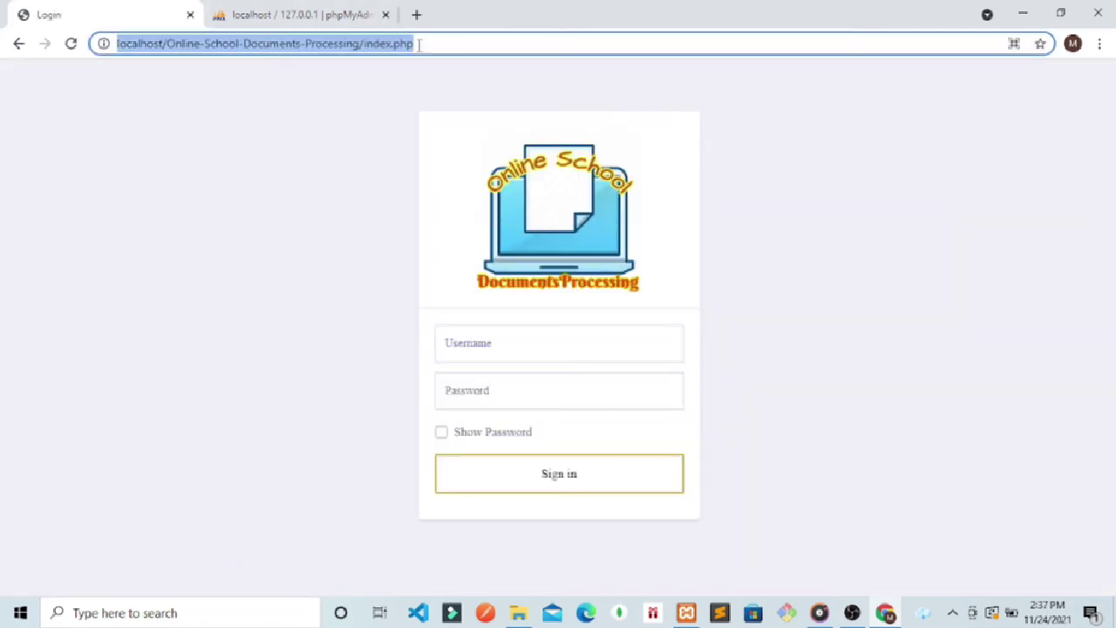
click(419, 44)
key(BackSpace)
key(BackSpace)
key(BackSpace)
key(BackSpace)
key(BackSpace)
key(BackSpace)
key(BackSpace)
key(BackSpace)
key(BackSpace)
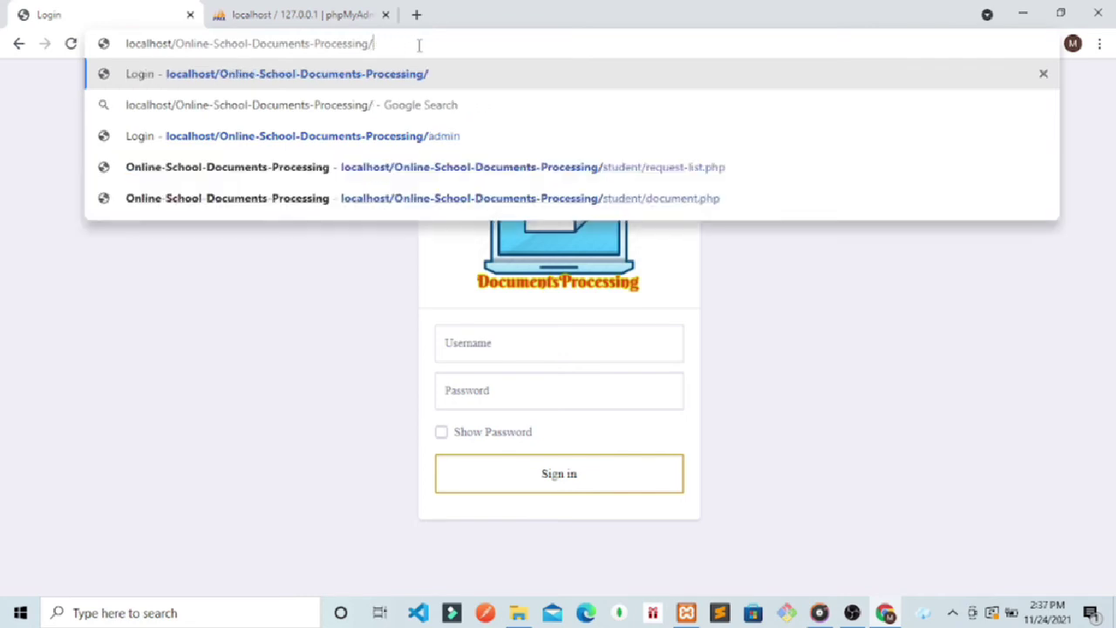
text(admin)
key(Return)
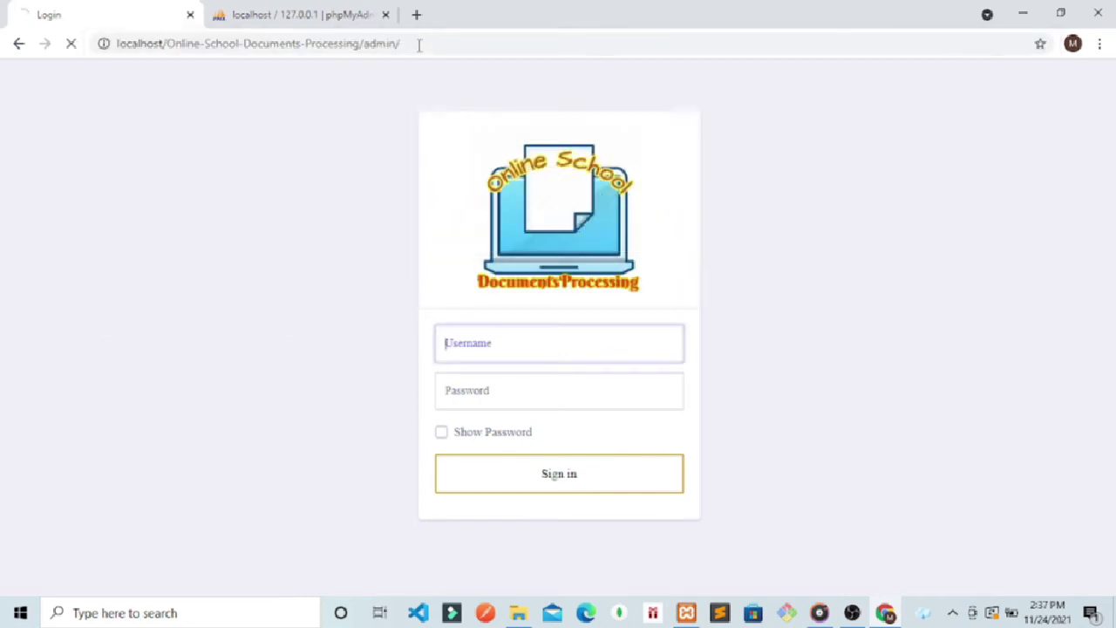
Step: Enter the admin username and password to sign in
click(504, 342)
text(admin)
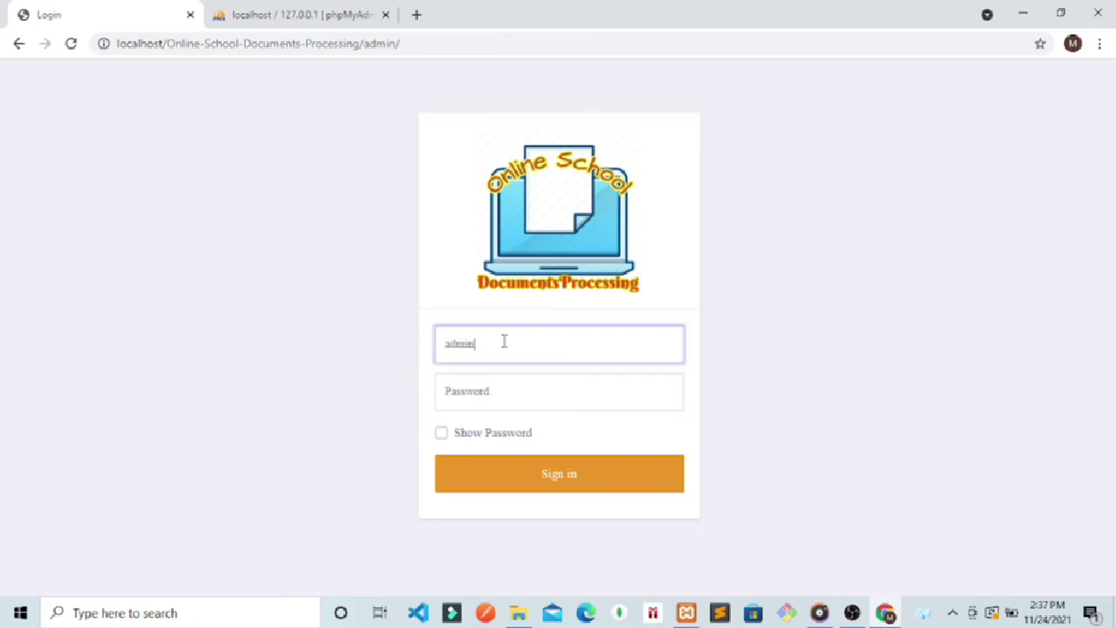
click(490, 390)
text(a)
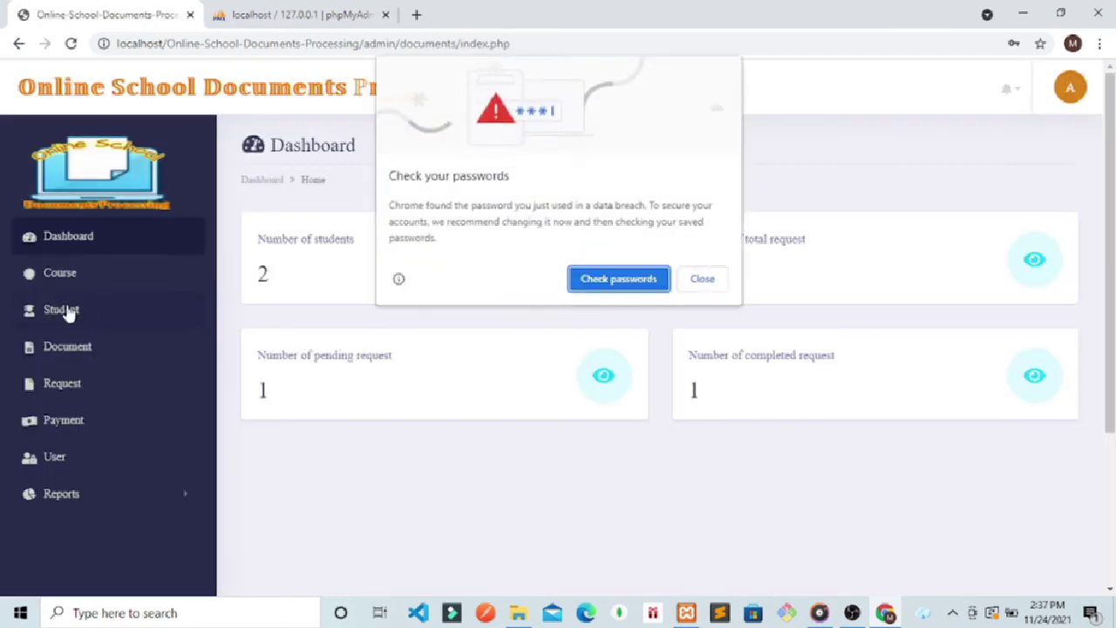
Step: Dismiss Chrome's password prompts and open the DIPLOMA request notification from the bell
click(710, 281)
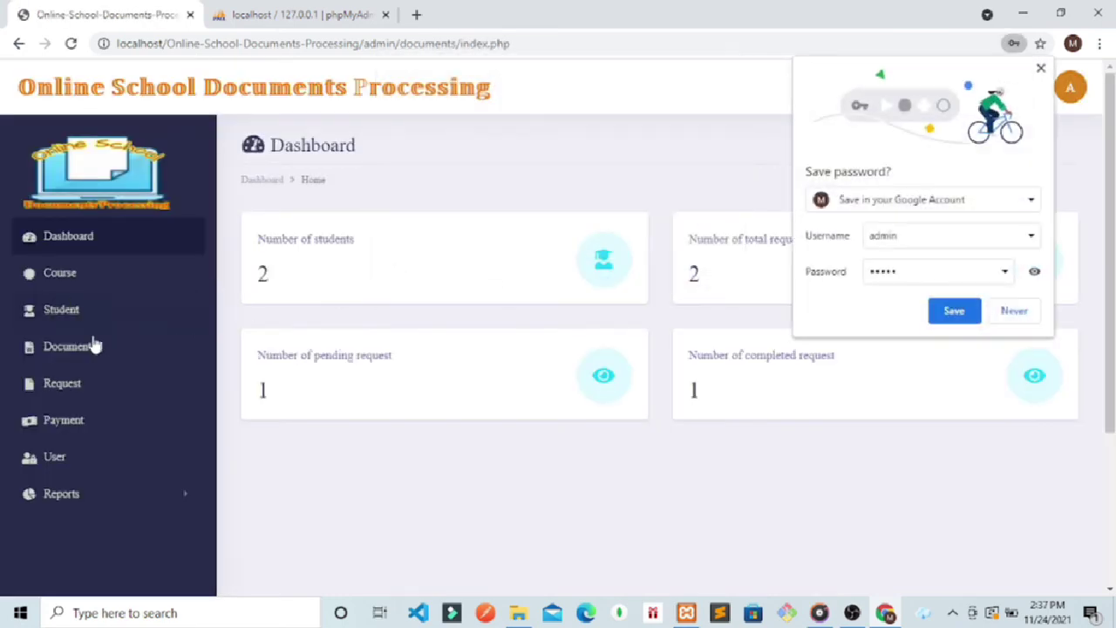
click(61, 392)
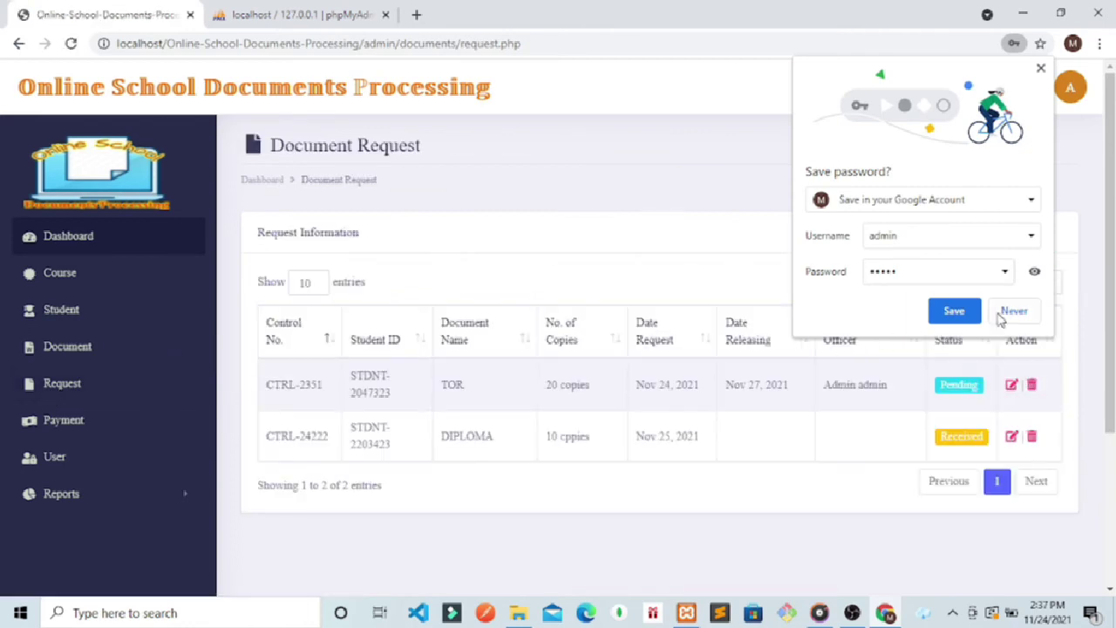
click(1012, 313)
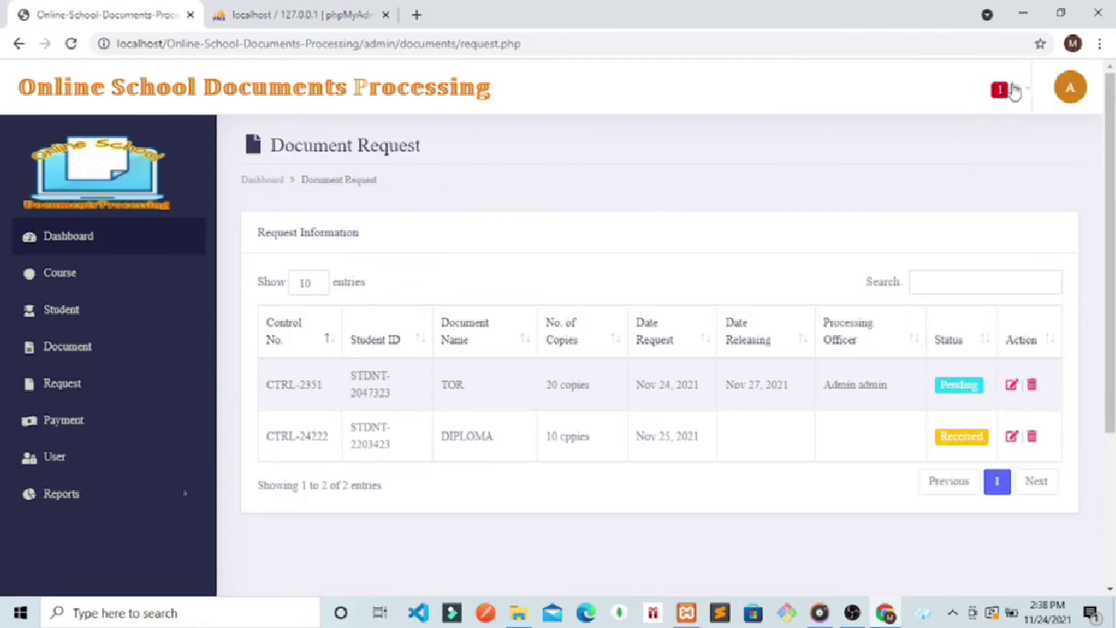
click(1019, 92)
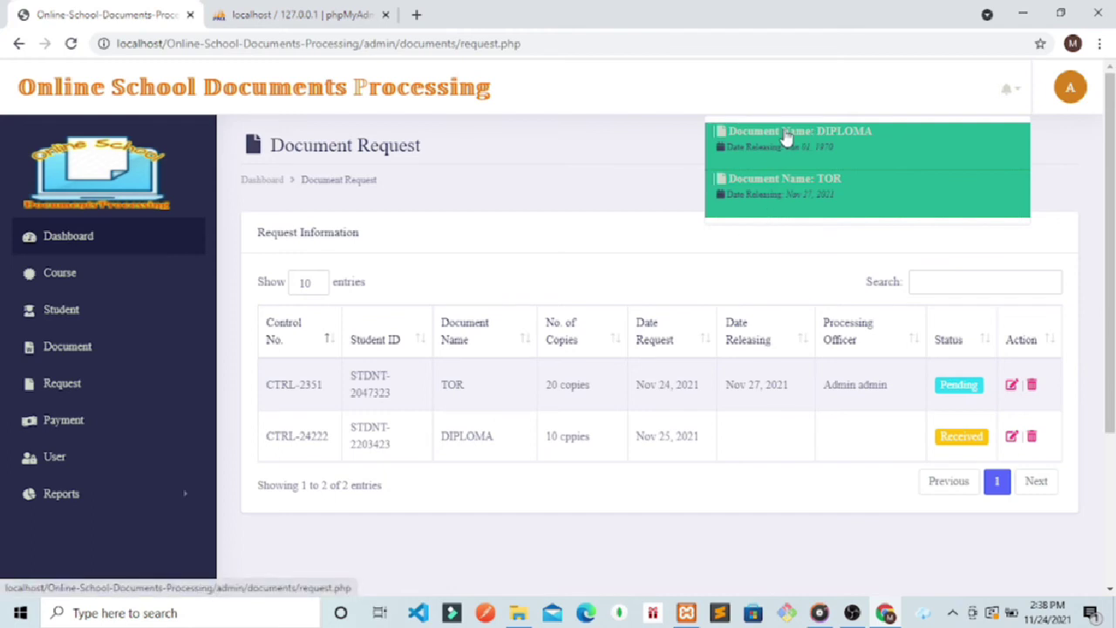
click(787, 138)
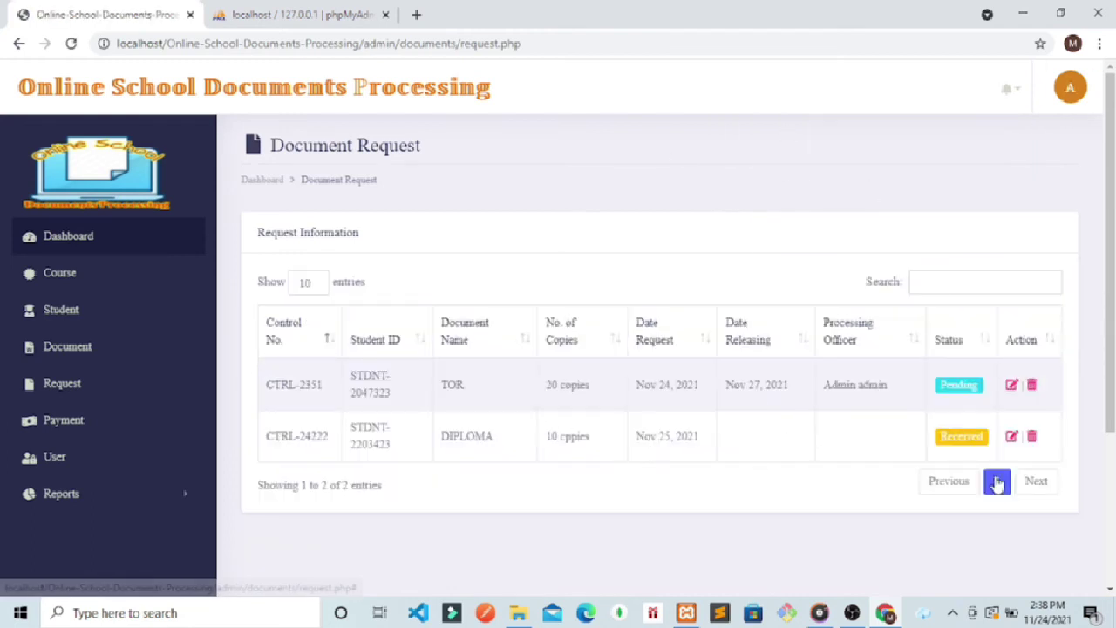
drag(470, 442, 389, 444)
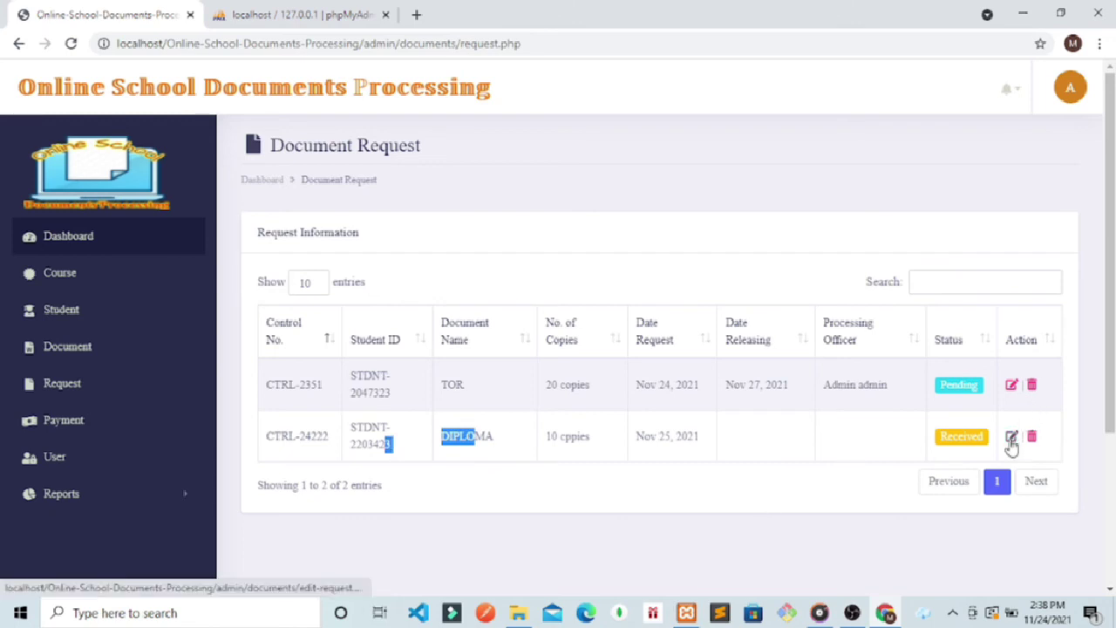
Step: Give the DIPLOMA request release date 11/30/2021 and status Pending, update it, then log out
click(1011, 437)
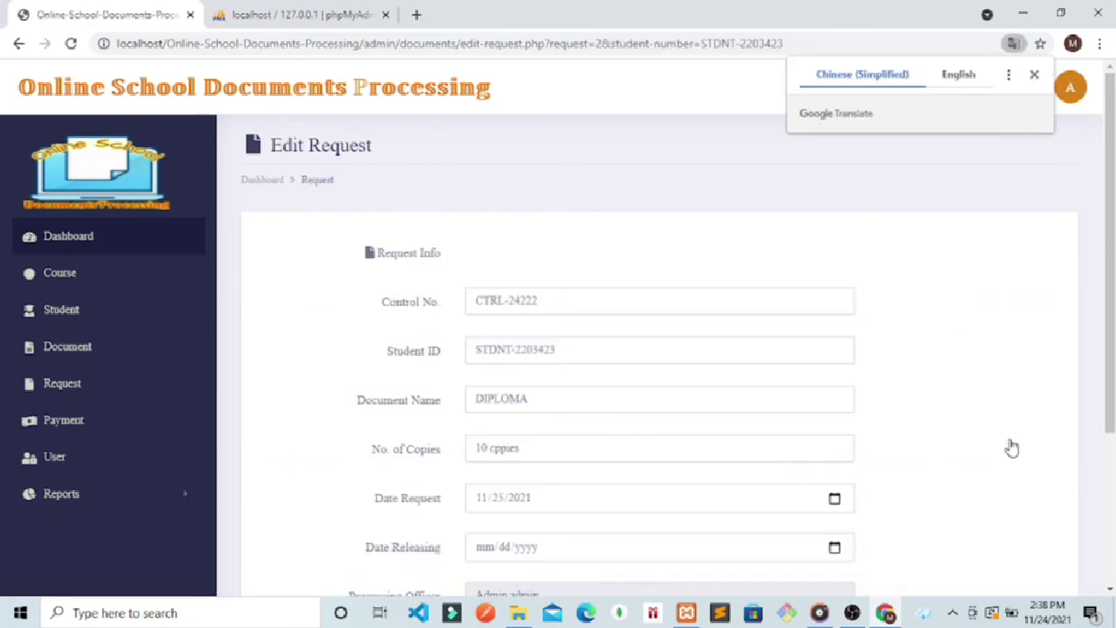
scroll(867, 349, down, 2)
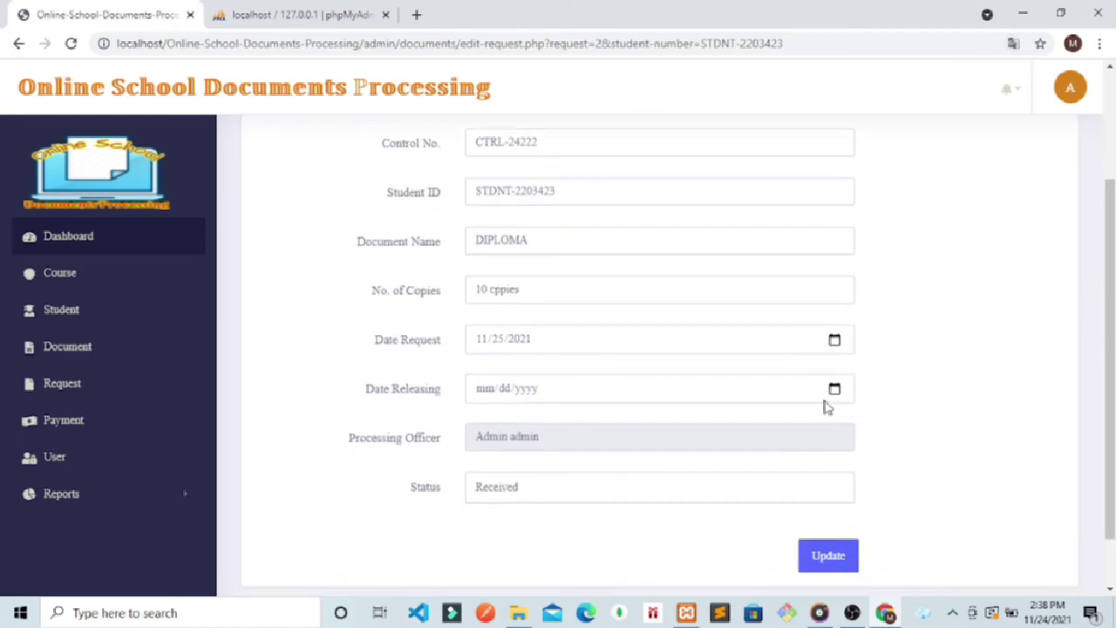
click(833, 391)
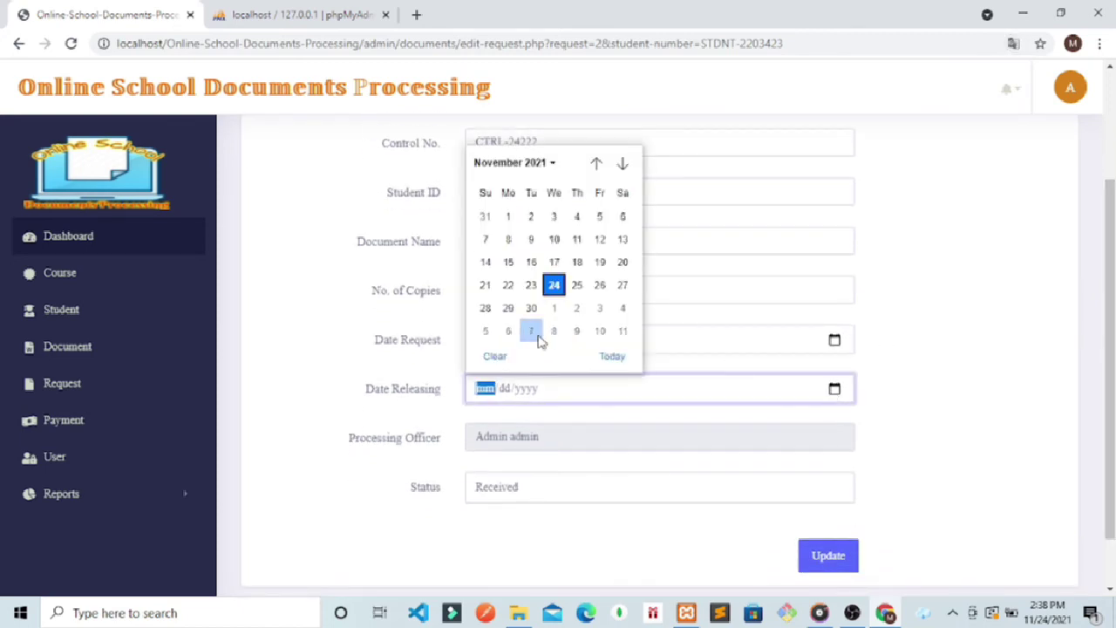
click(531, 309)
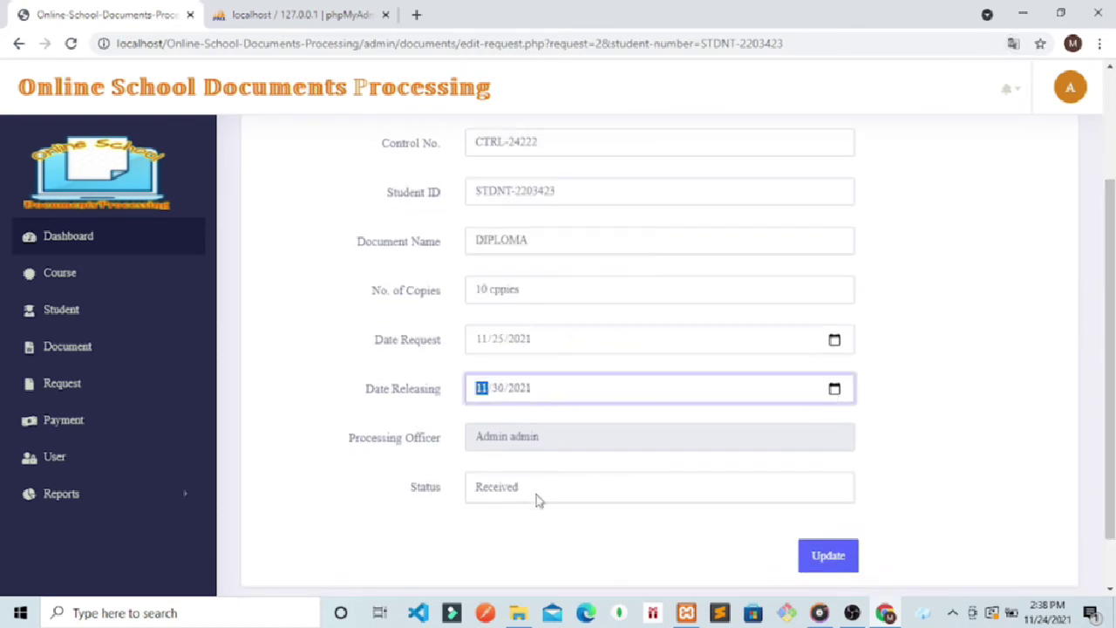
click(536, 499)
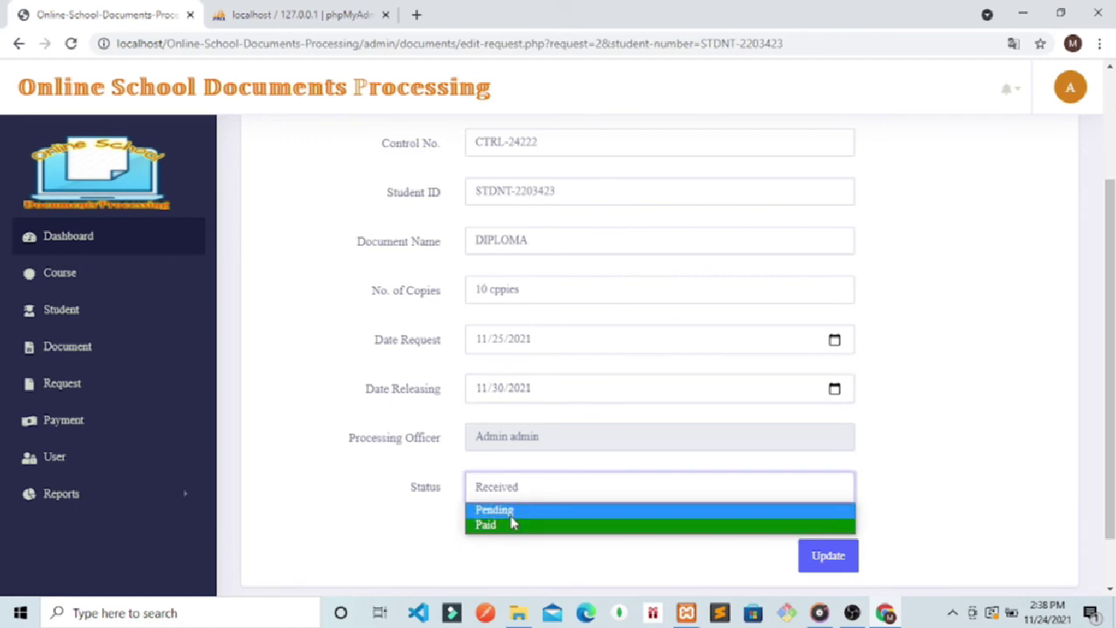
click(511, 514)
click(824, 554)
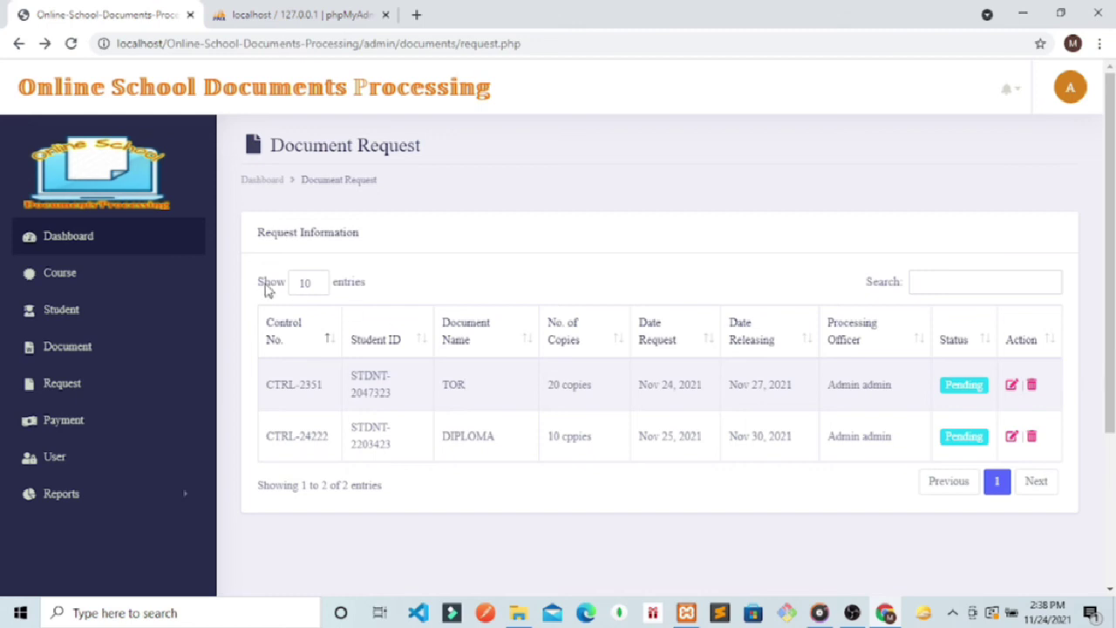
click(1065, 101)
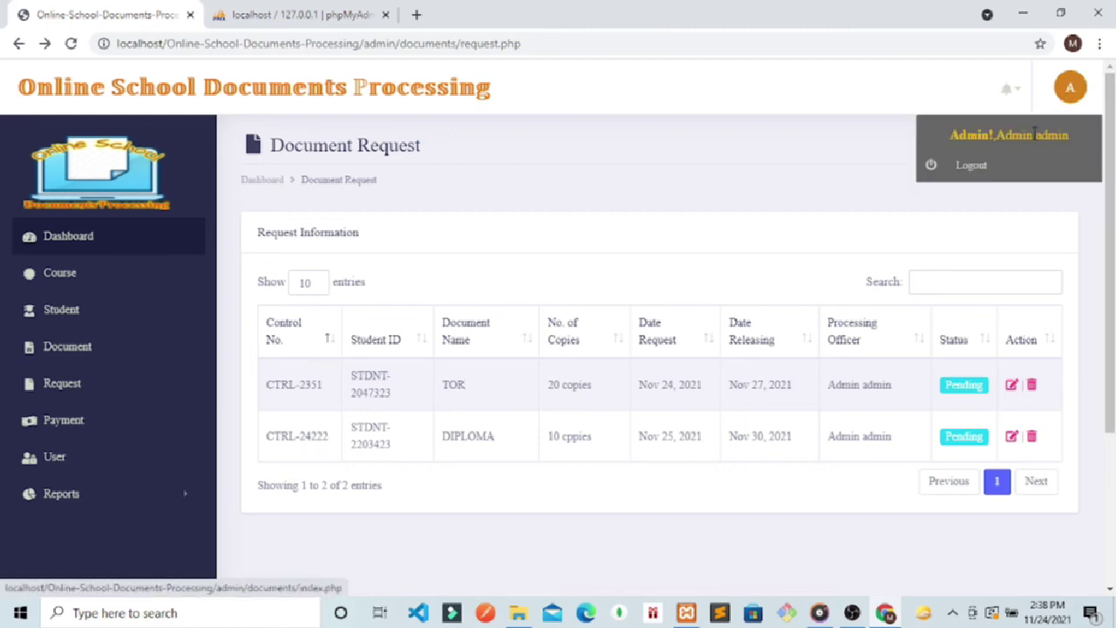
click(964, 170)
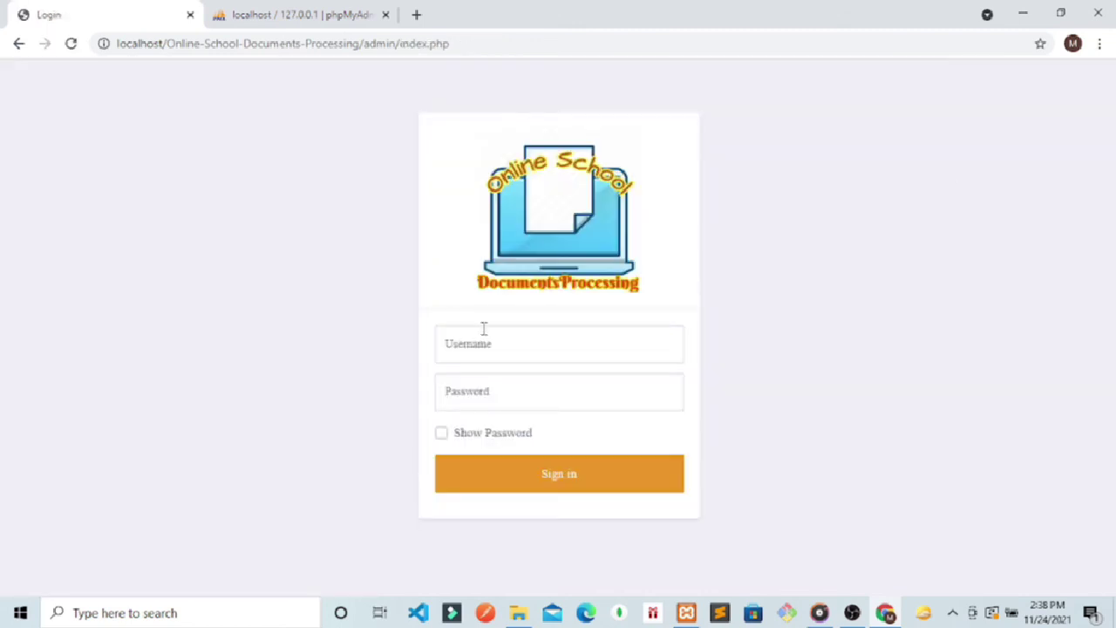
Step: Remove admin/index.php from the URL and sign in with the student username and password
drag(452, 41, 366, 41)
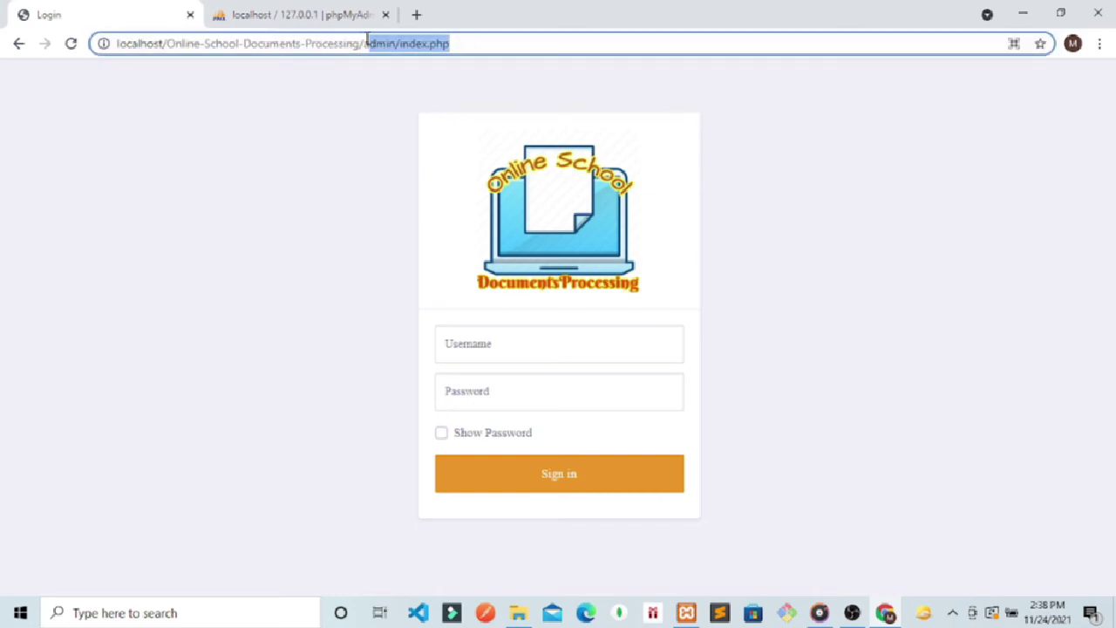
key(BackSpace)
key(Return)
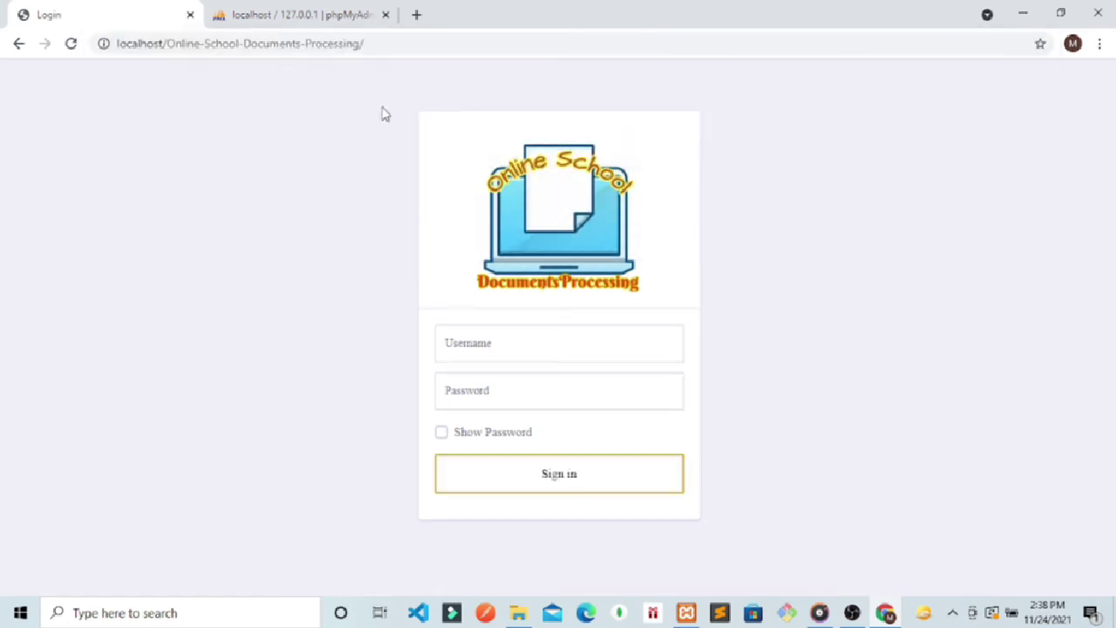
click(493, 346)
text(al)
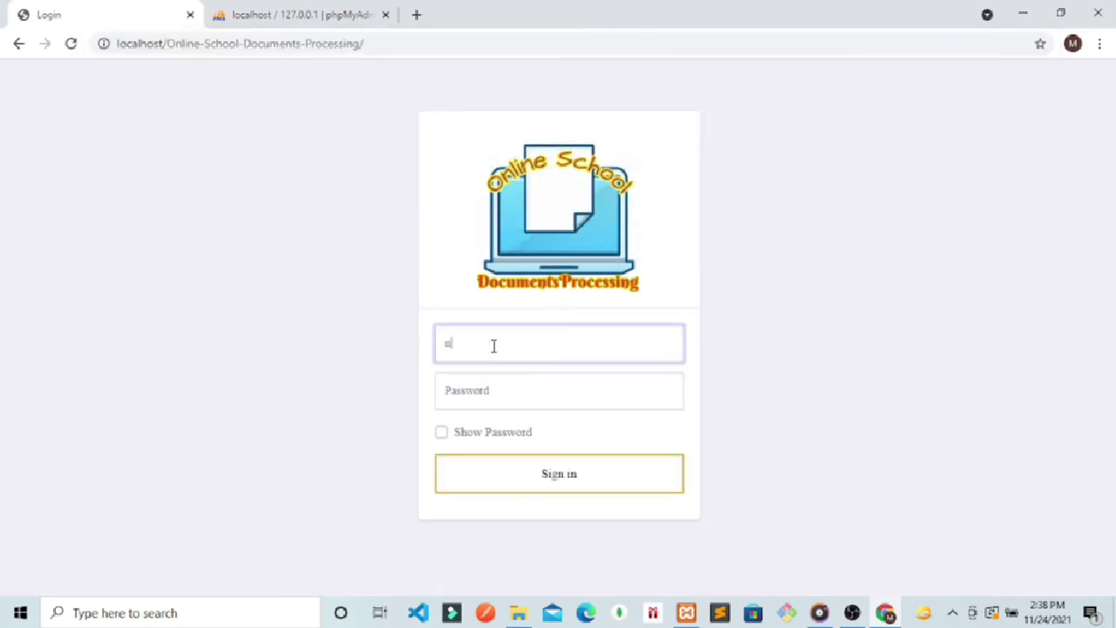
click(470, 394)
text(n)
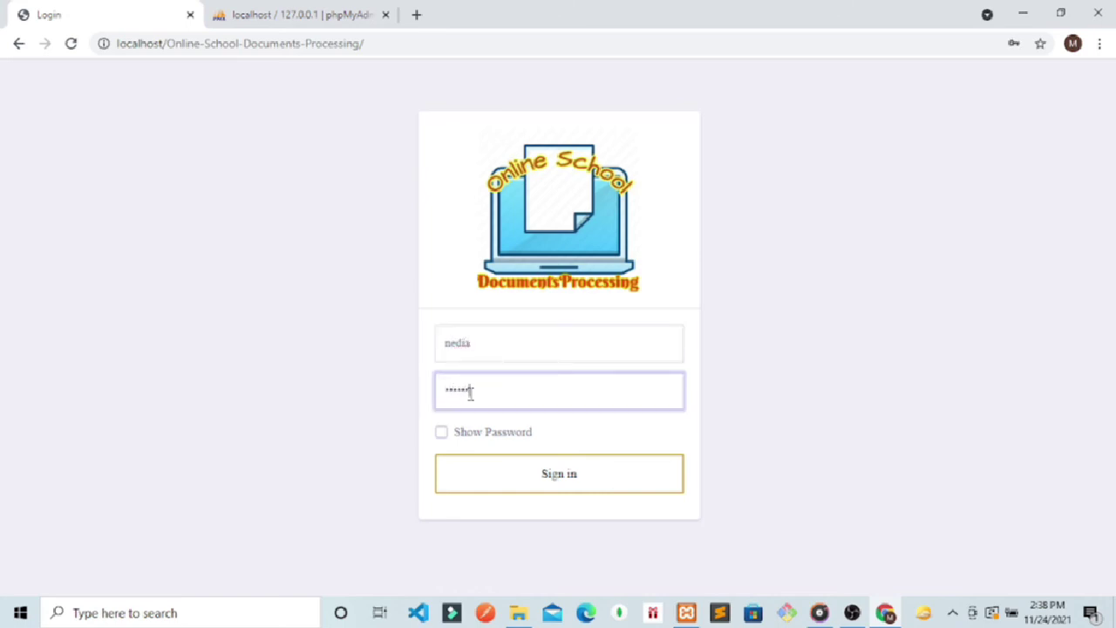
key(Return)
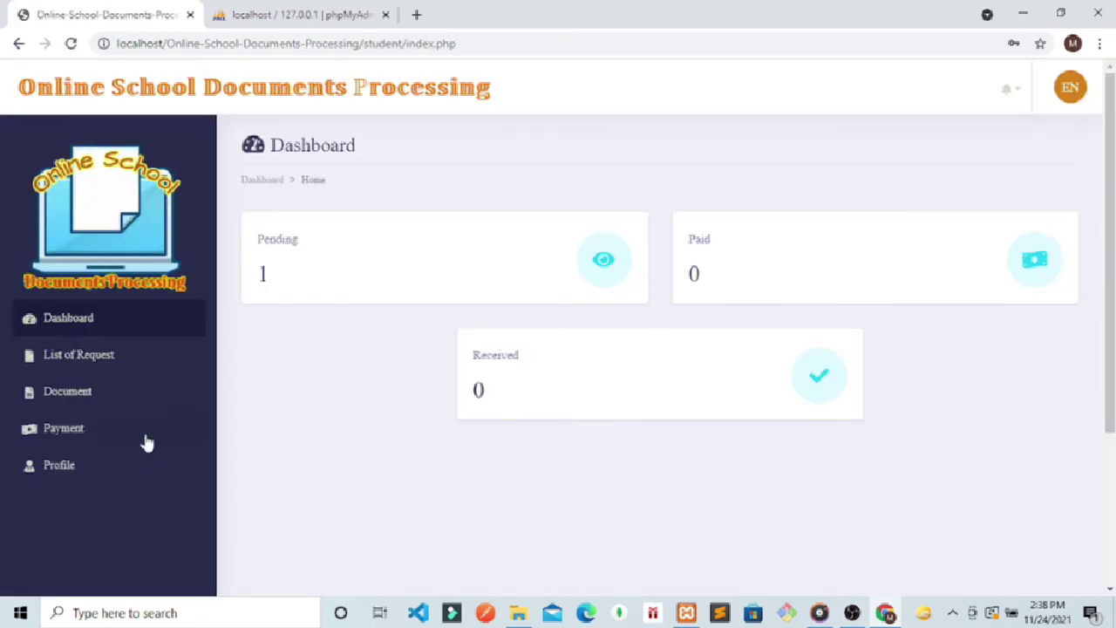
Step: Open the DIPLOMA release notice from the notifications and look over its reference number
click(60, 366)
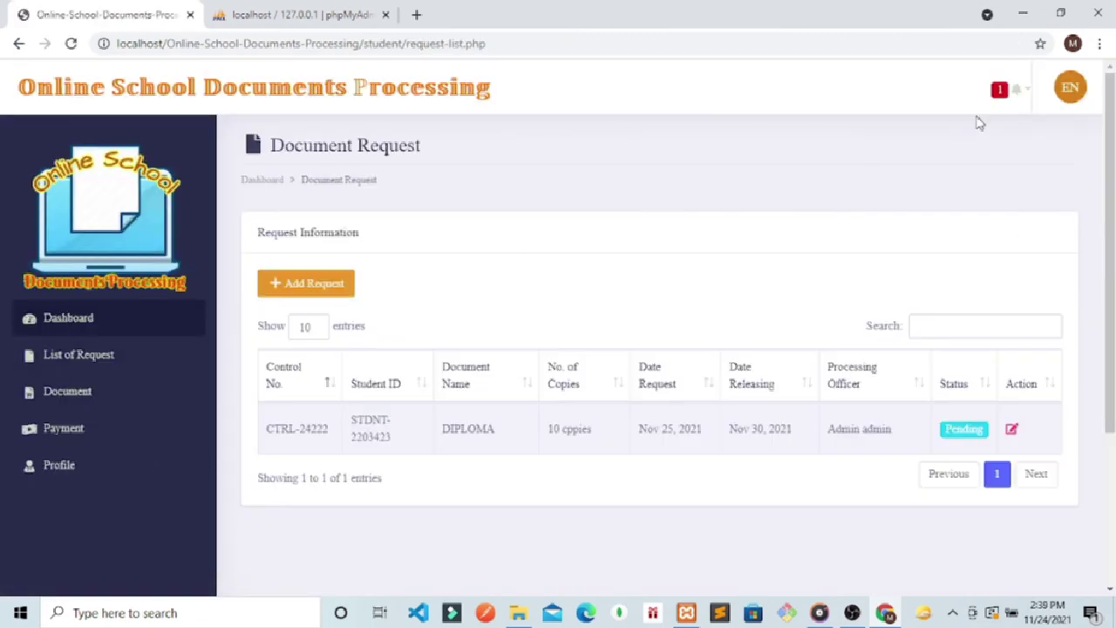
click(1011, 97)
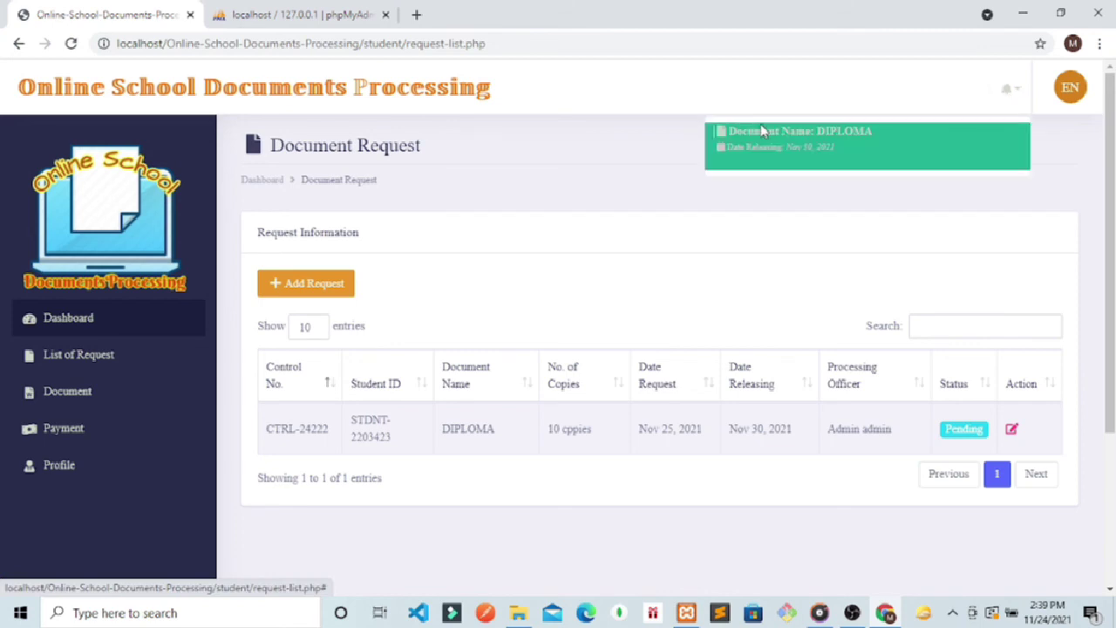
click(807, 137)
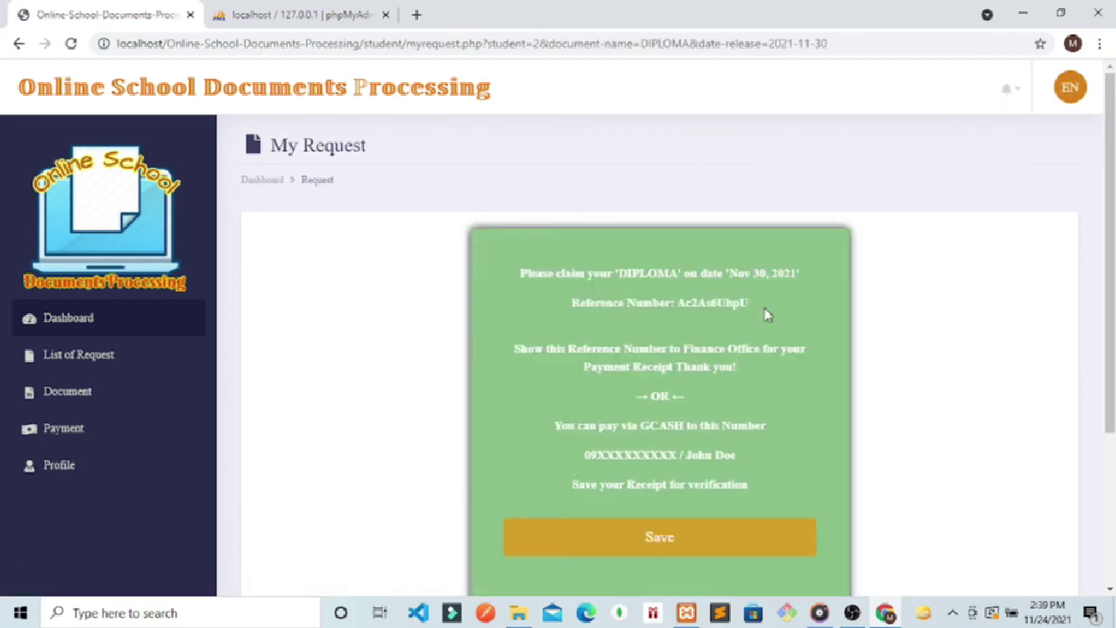
drag(770, 304, 678, 316)
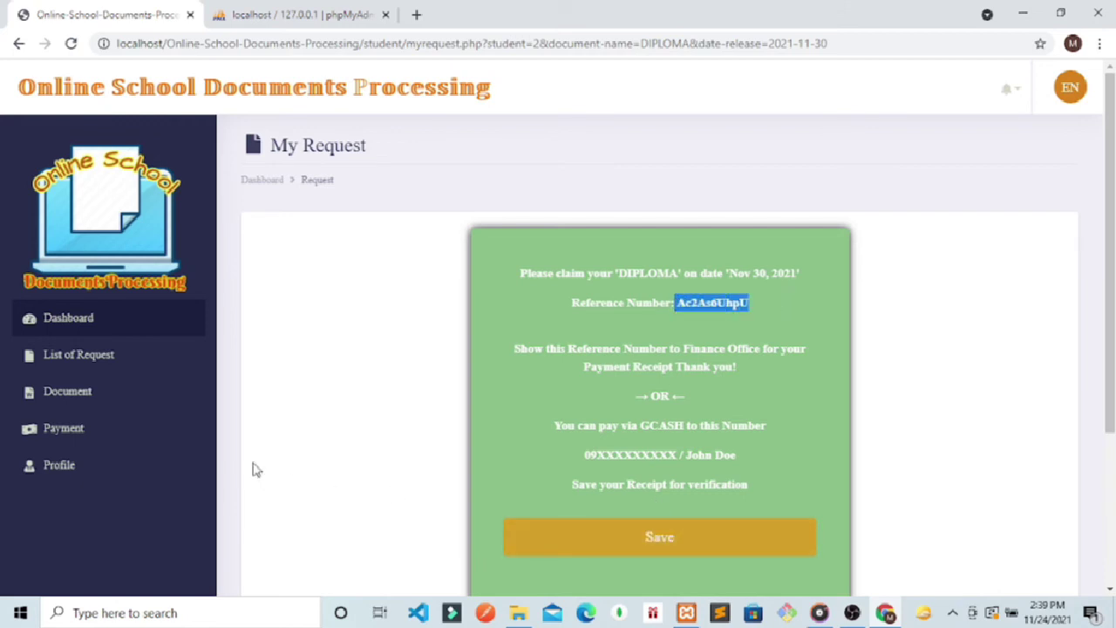
click(63, 427)
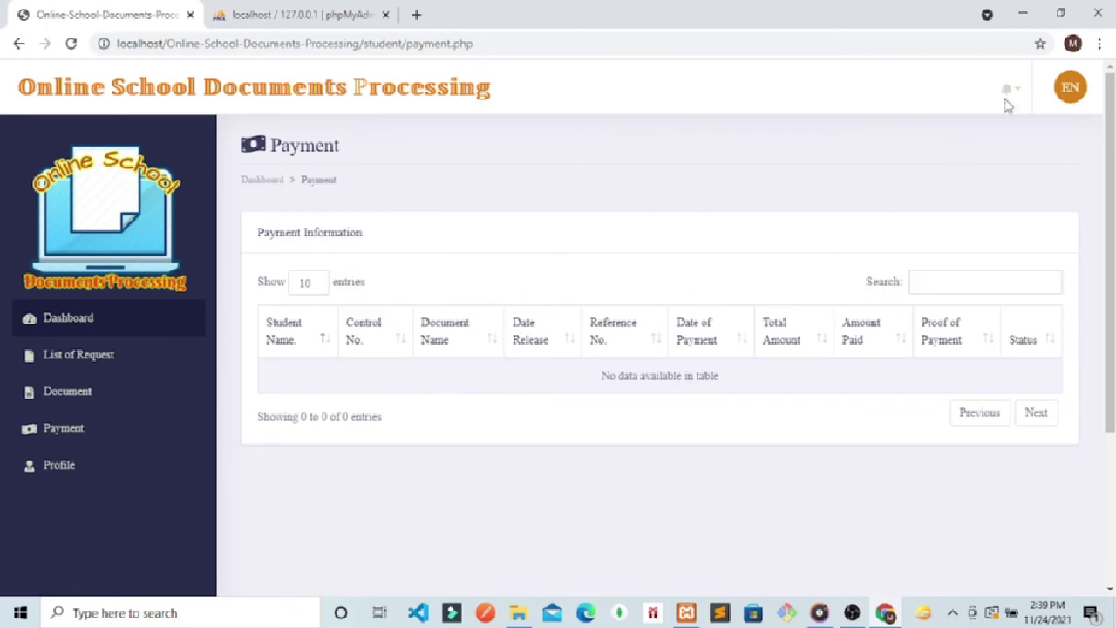
click(1007, 91)
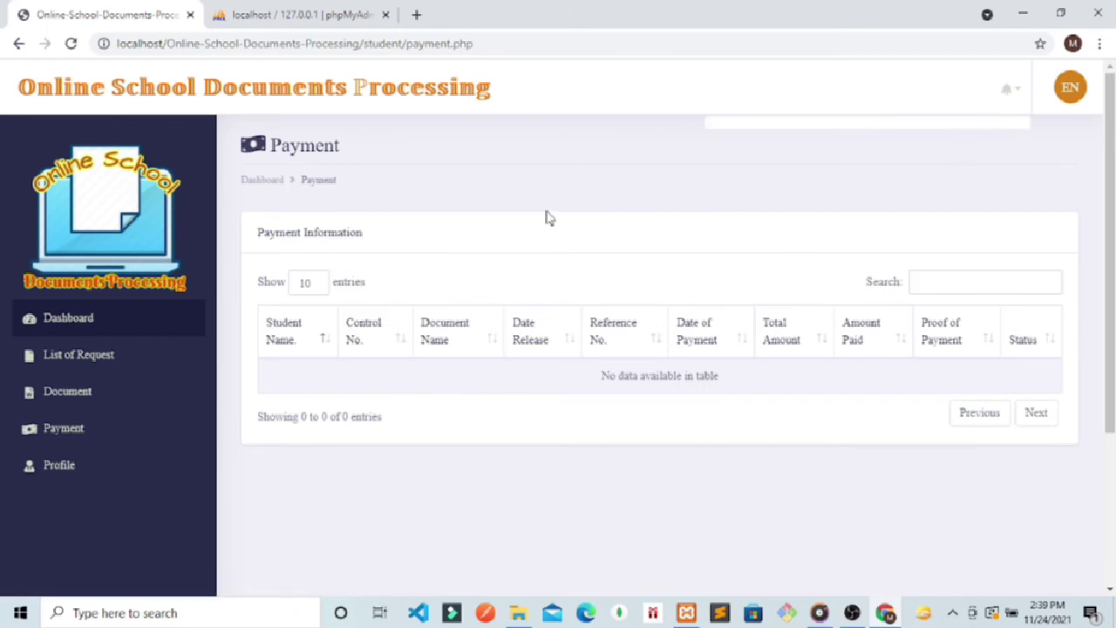
click(66, 375)
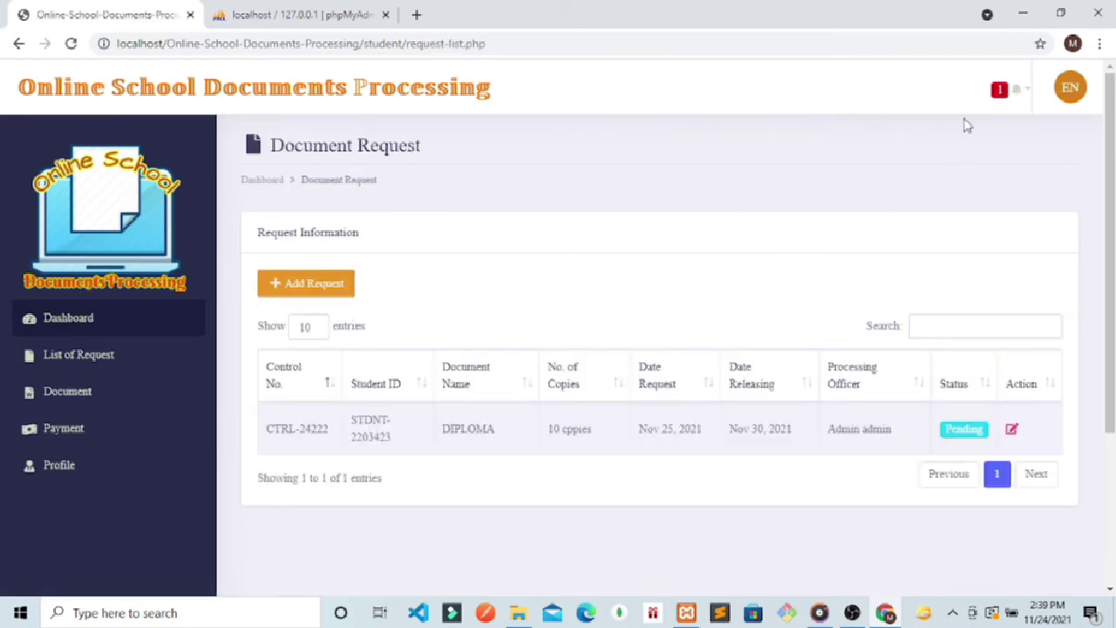
click(1008, 100)
click(825, 142)
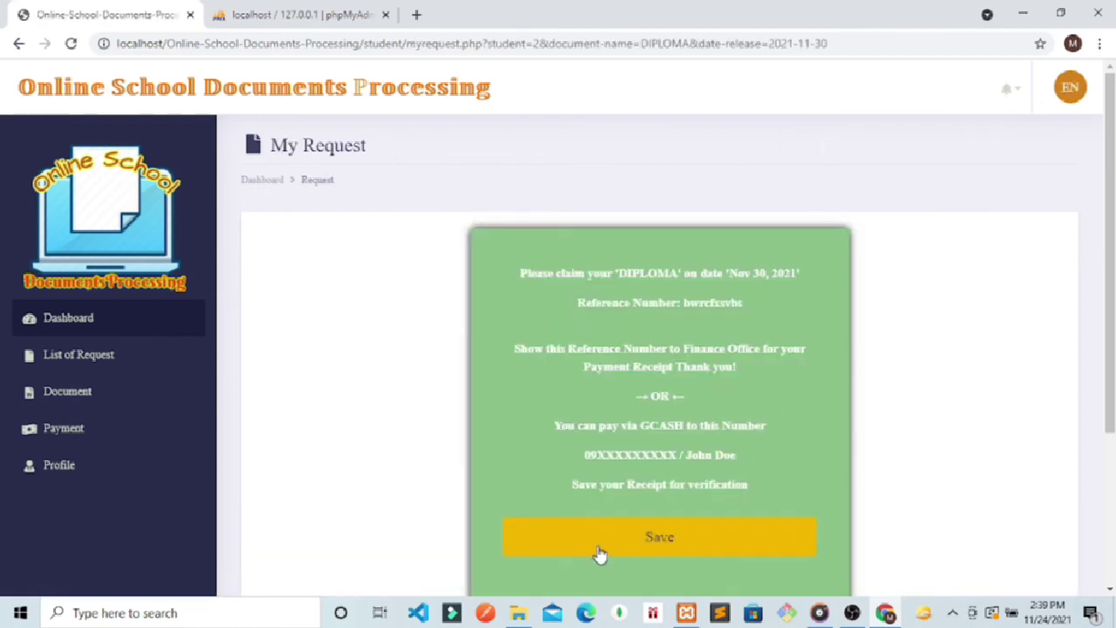
Step: Save the DIPLOMA claim reference, confirm the GCASH Verified payment entry, and log out
click(600, 552)
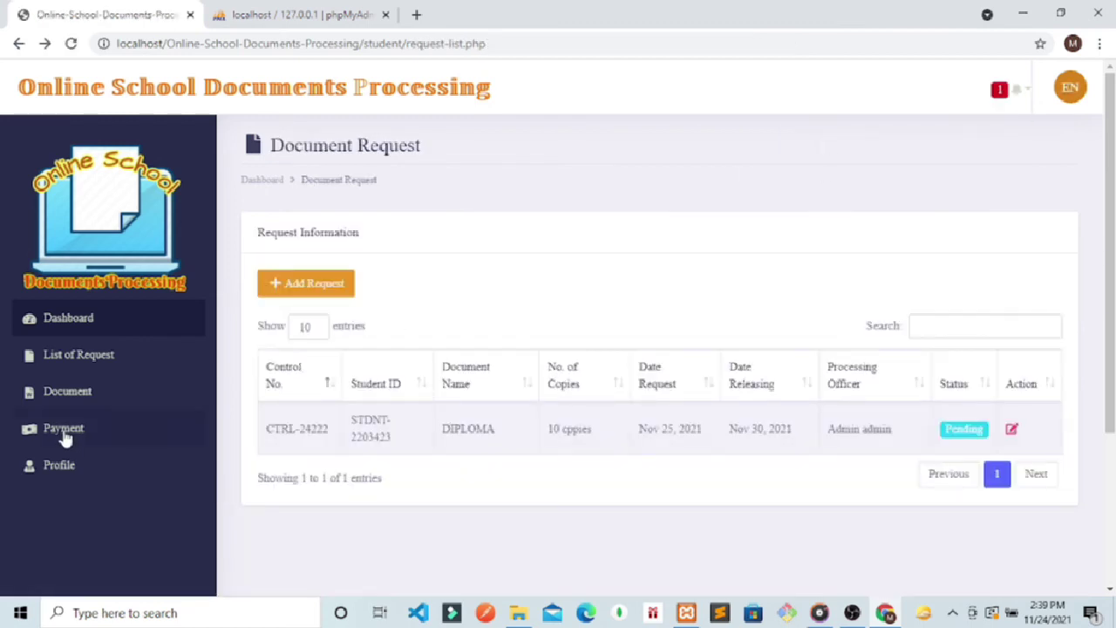
click(64, 431)
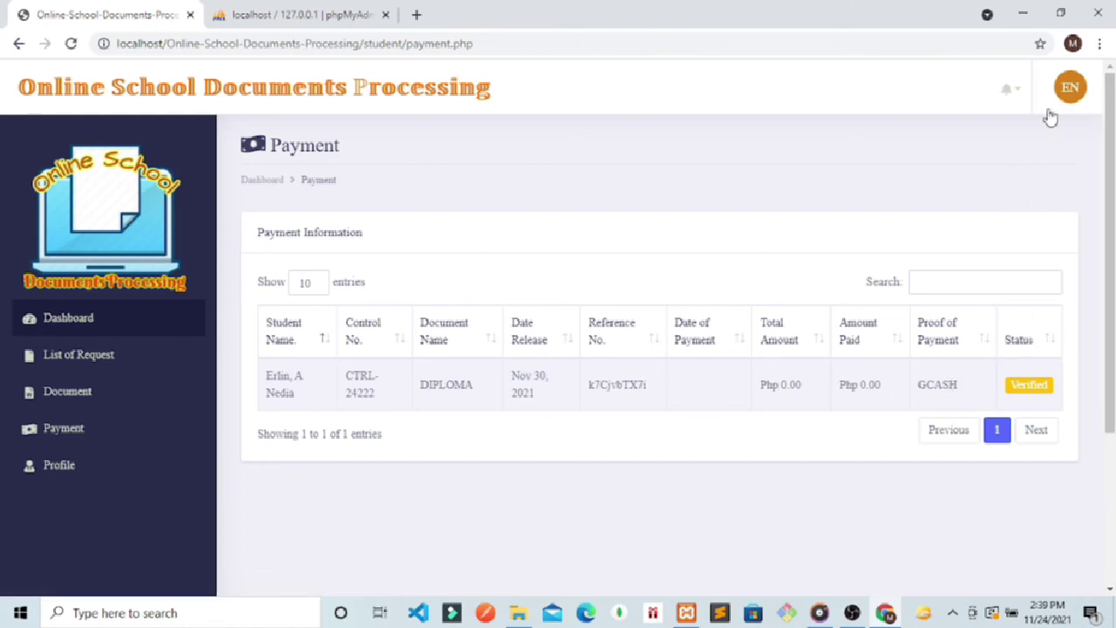
click(1070, 87)
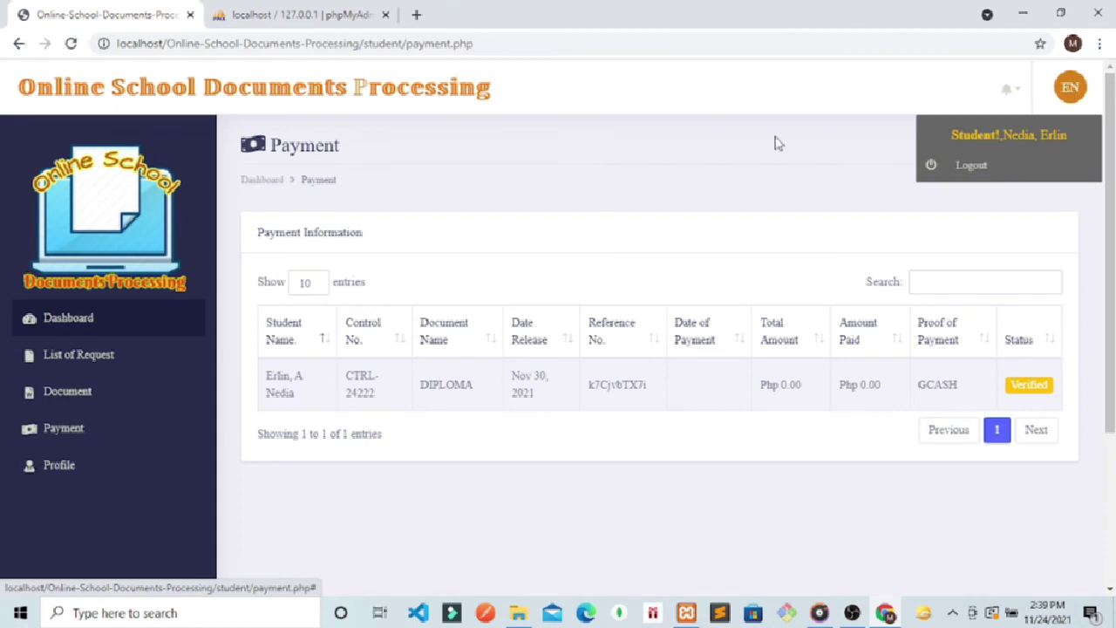
click(940, 167)
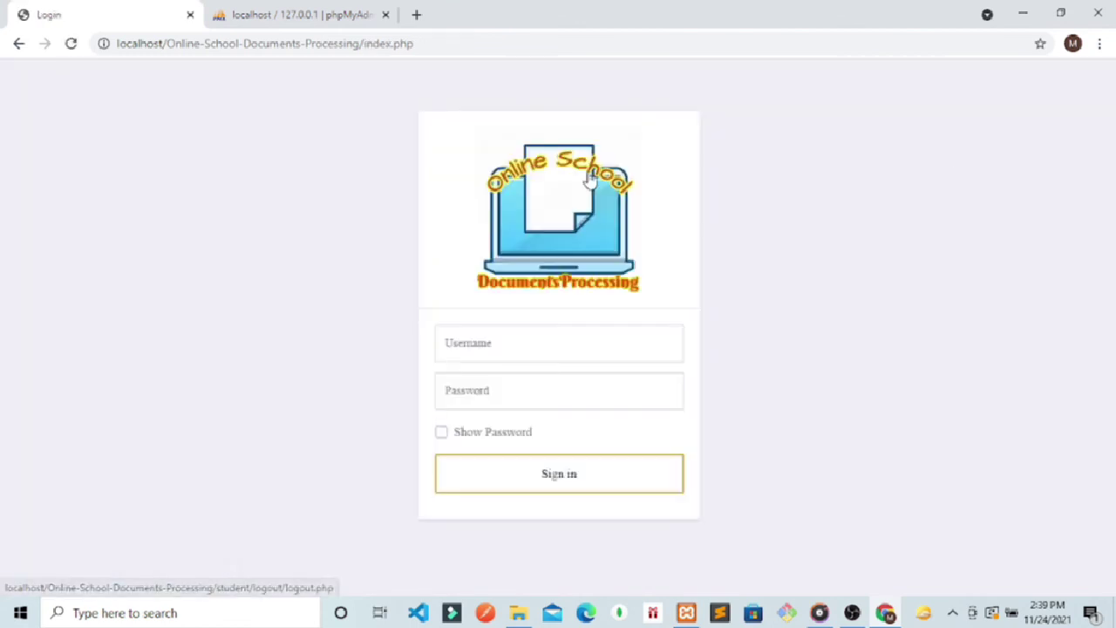
Step: Change the address to the /admin login page
click(466, 47)
click(467, 48)
text(\\\\)
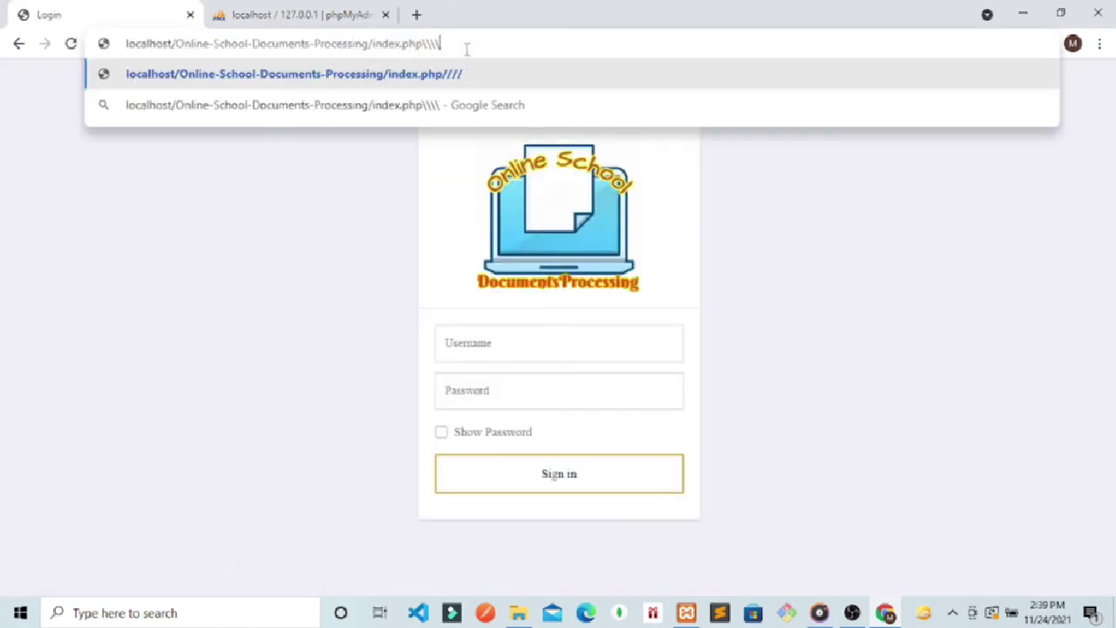
key(BackSpace)
key(BackSpace)
key(BackSpace)
key(BackSpace)
key(BackSpace)
key(BackSpace)
key(BackSpace)
key(BackSpace)
key(BackSpace)
key(BackSpace)
key(BackSpace)
key(BackSpace)
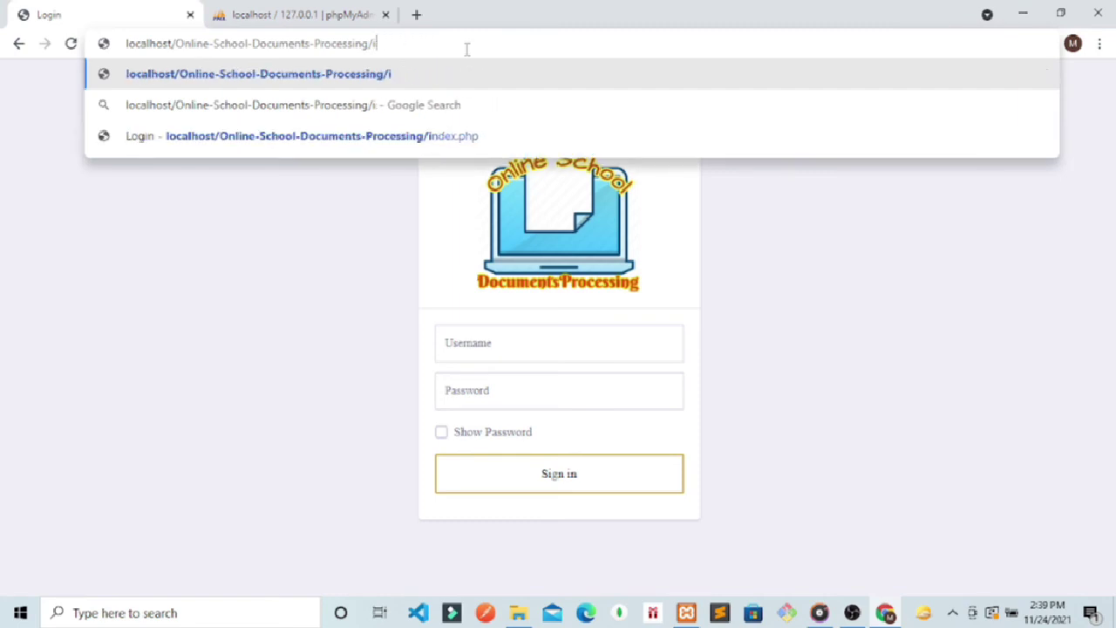
key(BackSpace)
text(admin)
key(Return)
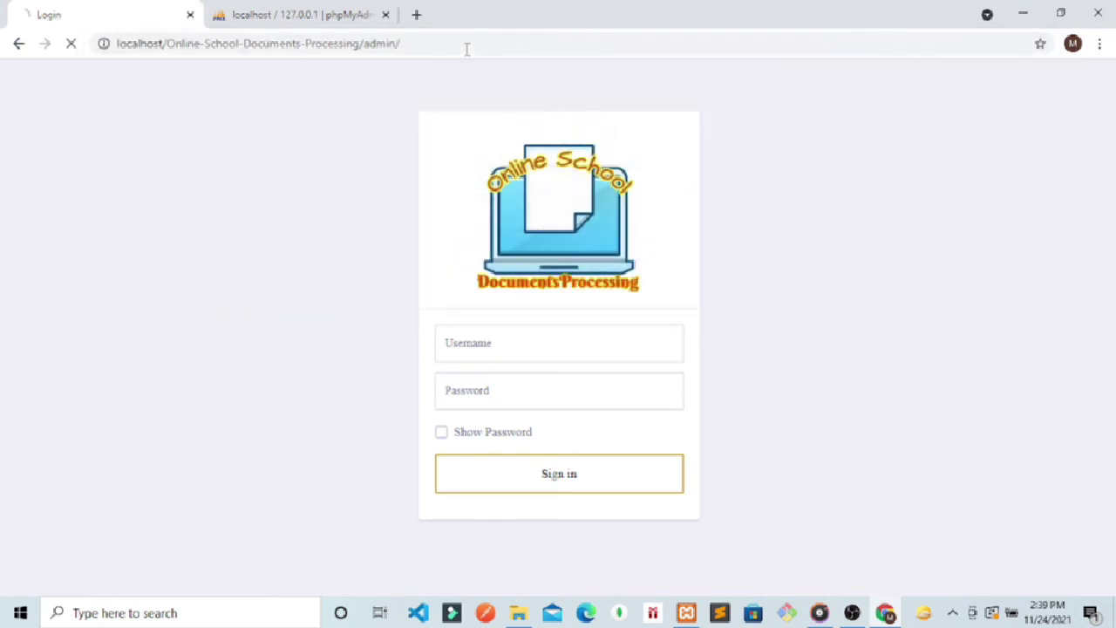
Step: Sign in with the admin username and password and open the Payment records
click(491, 353)
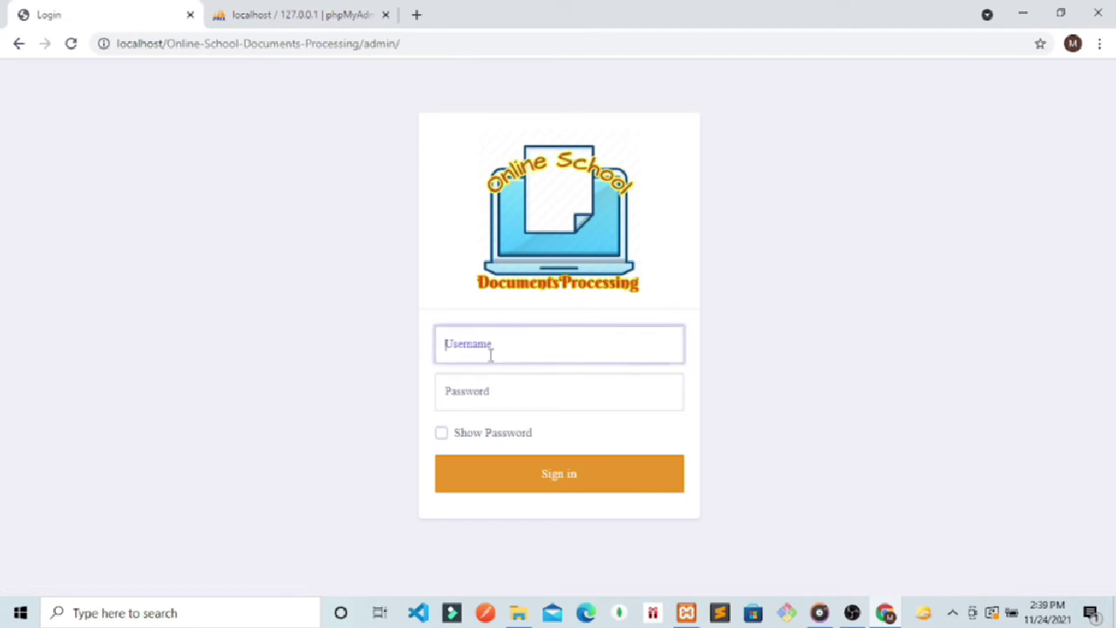
text(admin)
click(481, 386)
text(a)
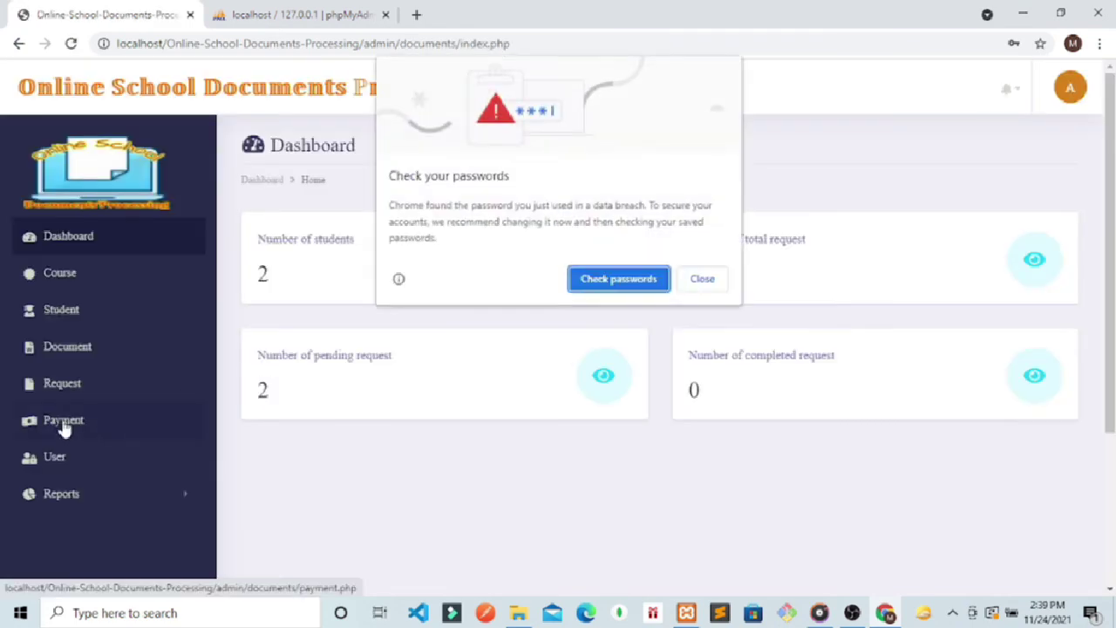
click(706, 282)
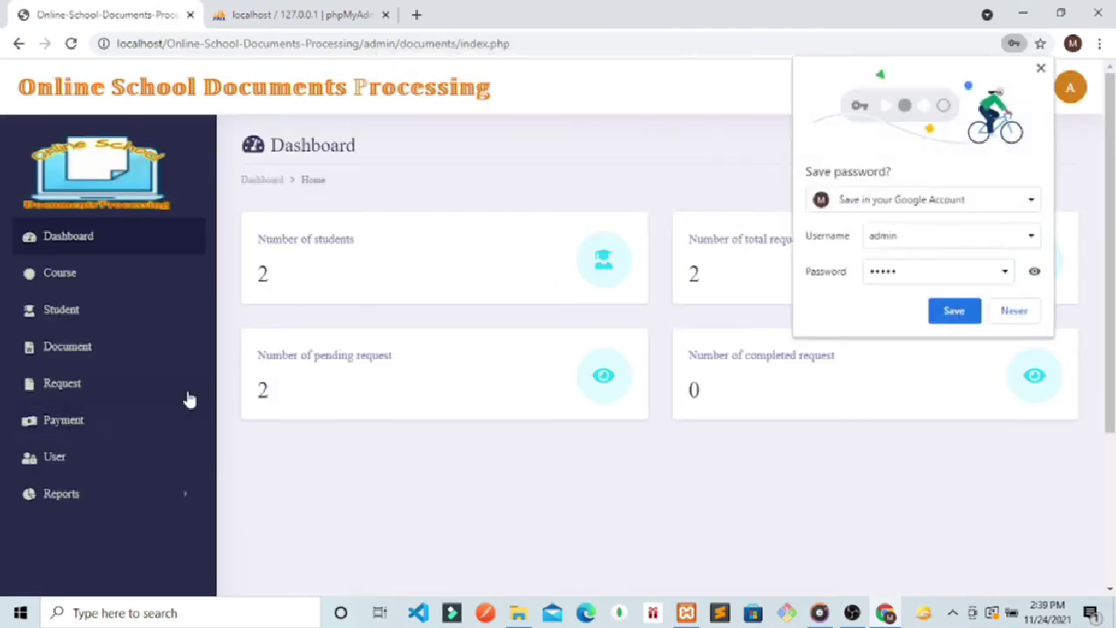
click(95, 421)
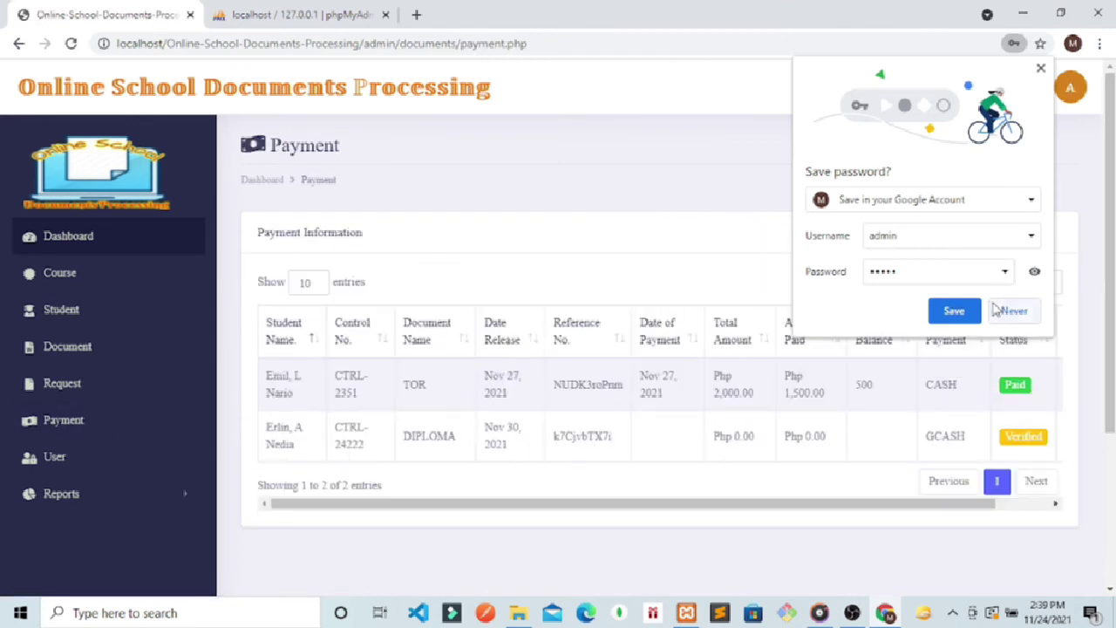
Step: Edit the CTRL-24222 payment with total amount 1000 and amount paid 600
click(1011, 310)
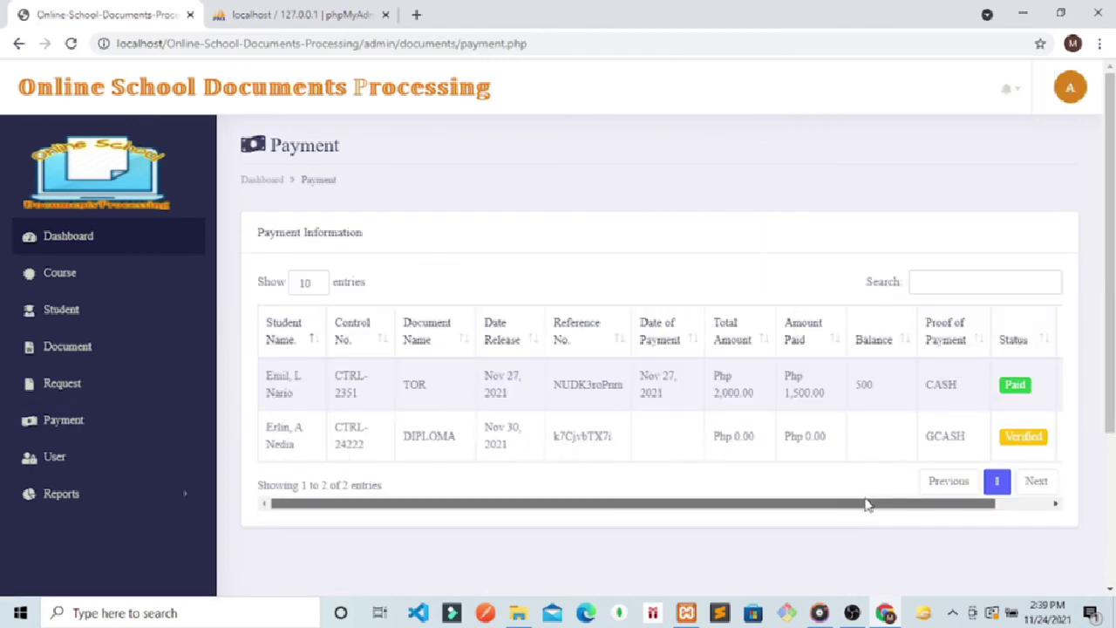
drag(867, 502, 927, 503)
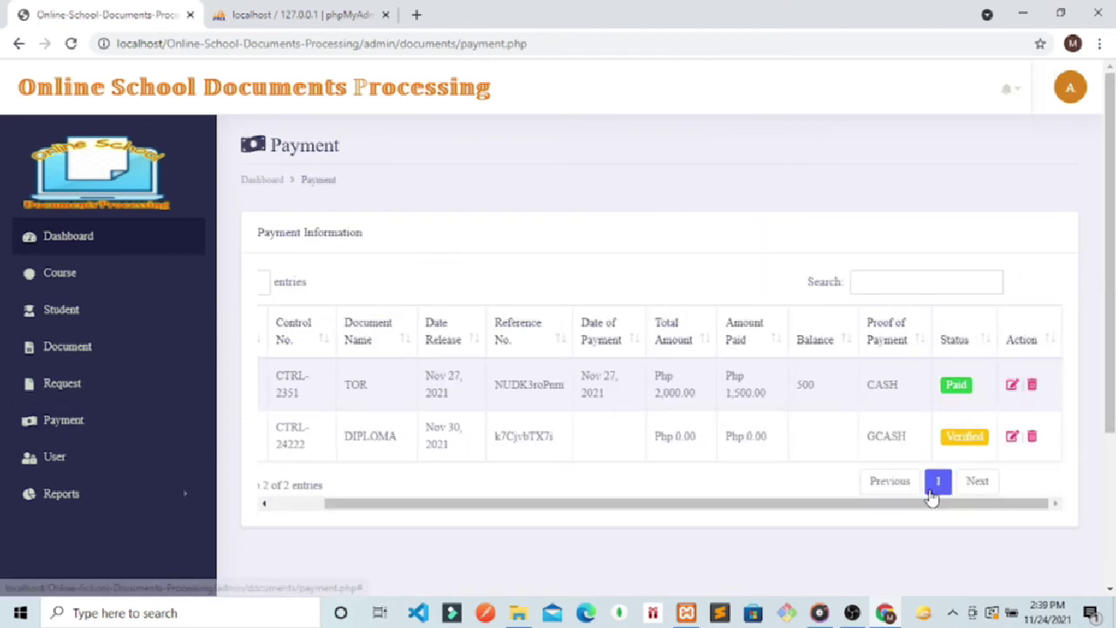
click(1011, 436)
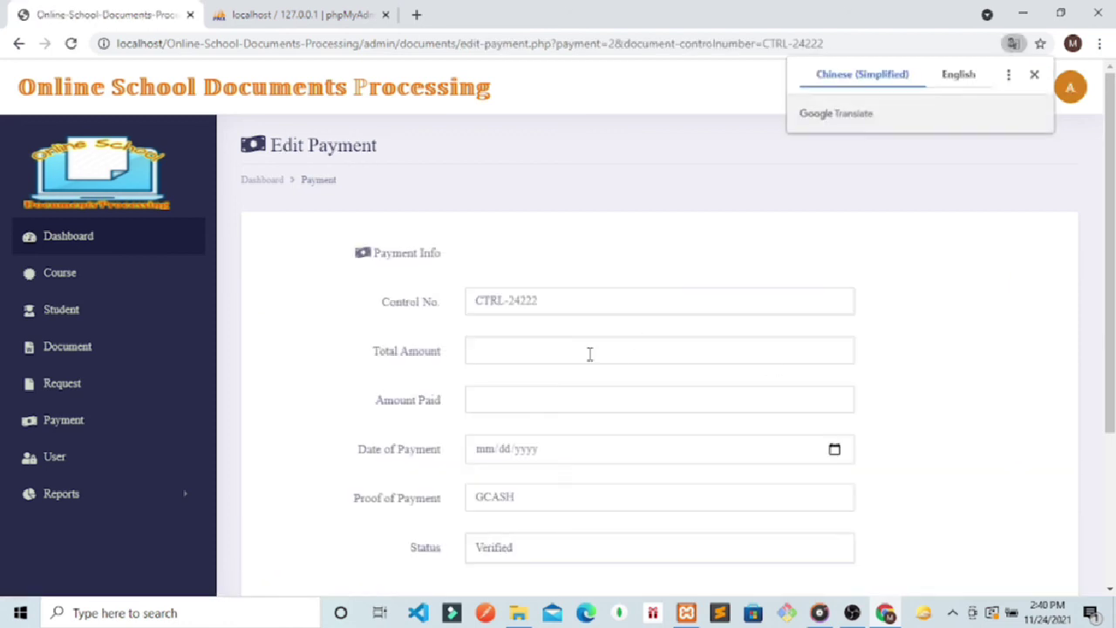
click(590, 353)
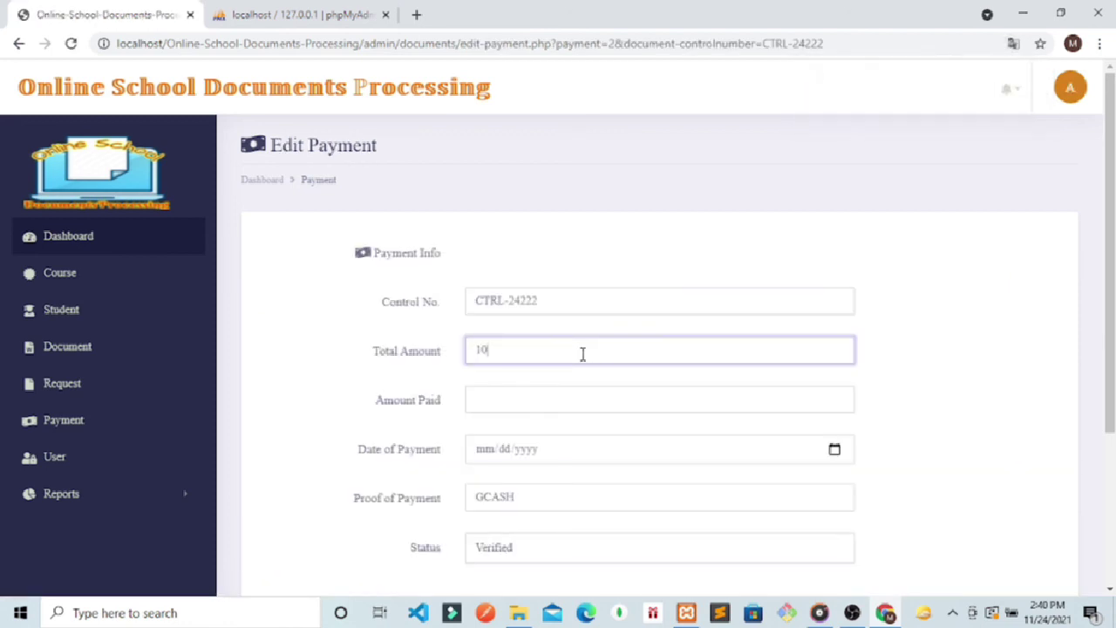
click(497, 403)
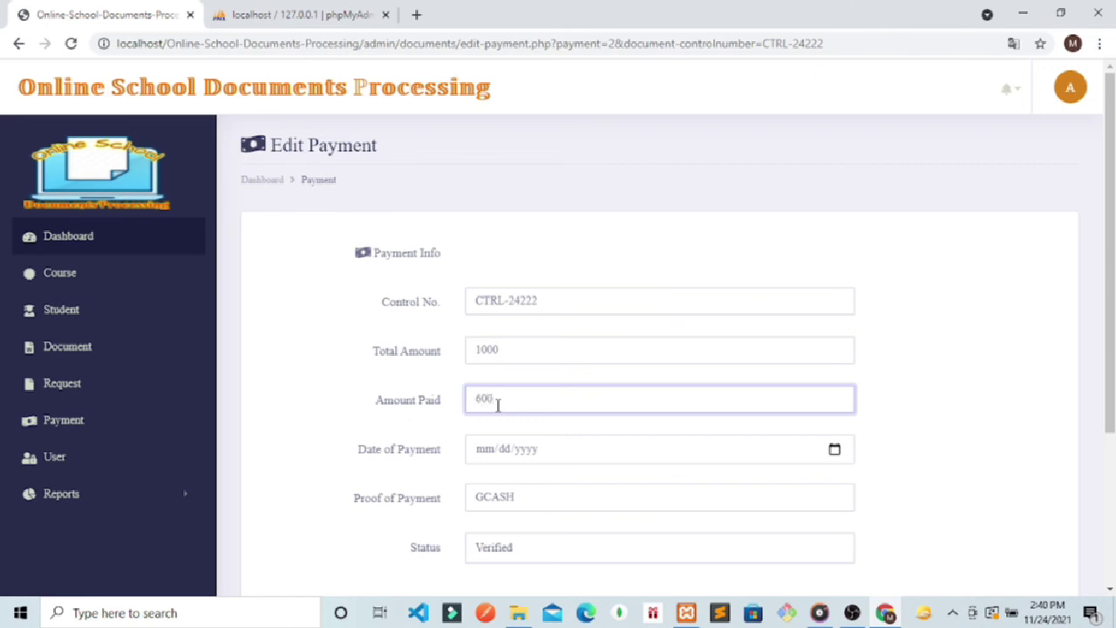
Step: Set the payment date to 11/25/2021 and status Paid, then update
click(836, 451)
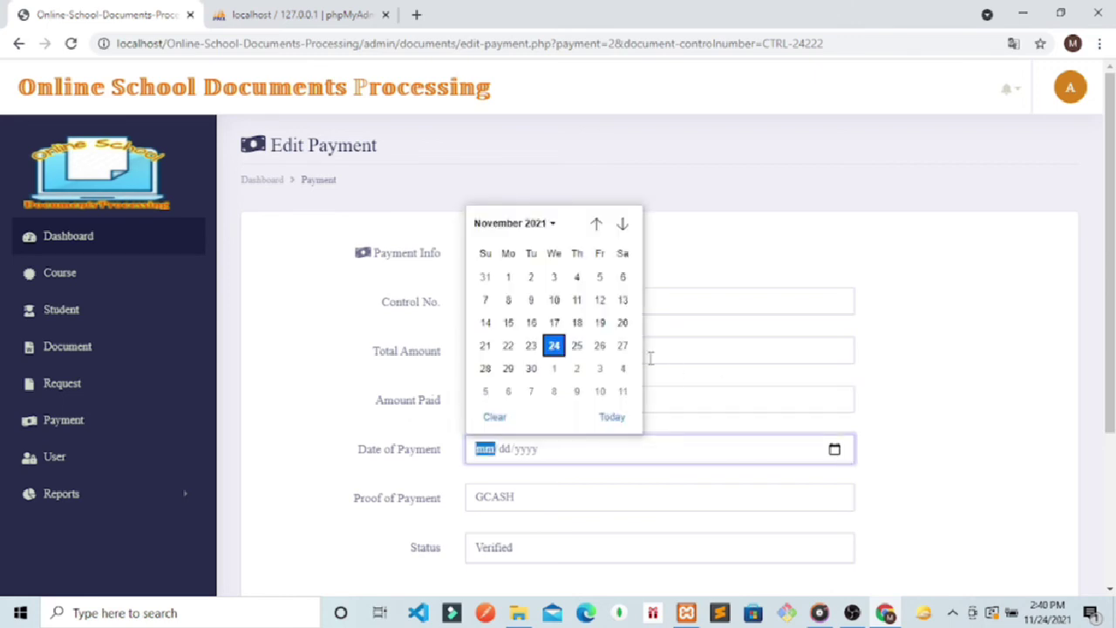
click(576, 346)
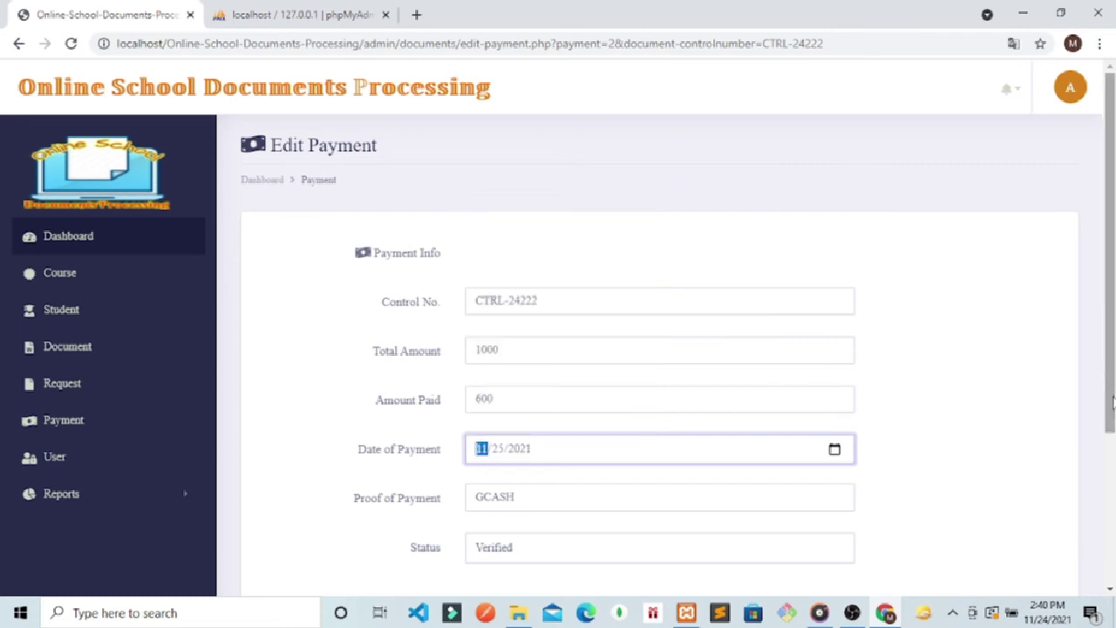
scroll(1112, 399, down, 2)
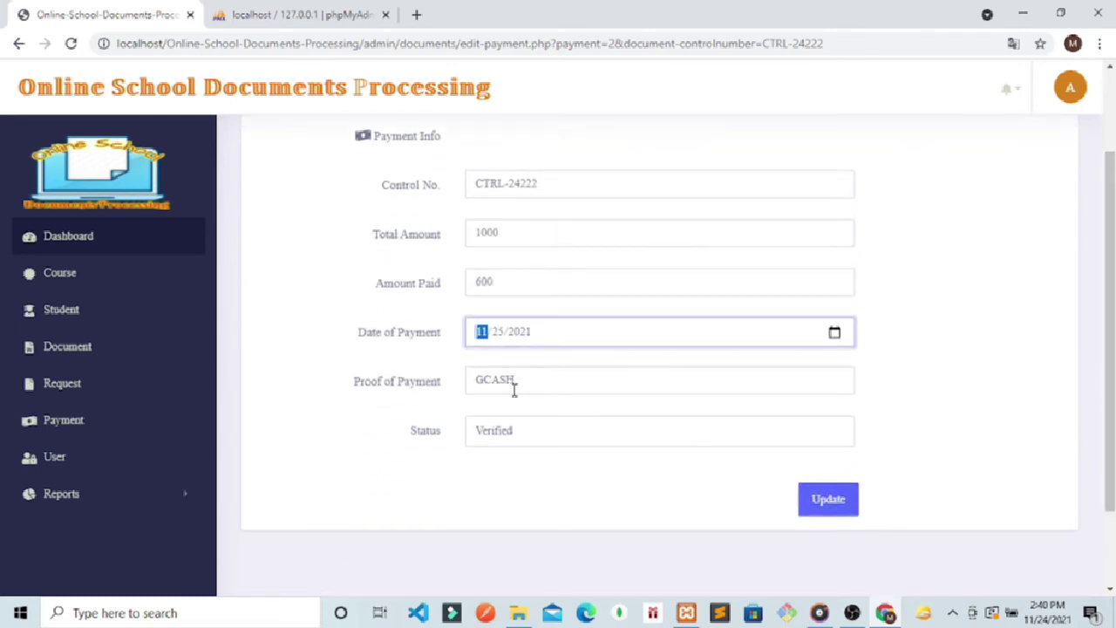
click(531, 369)
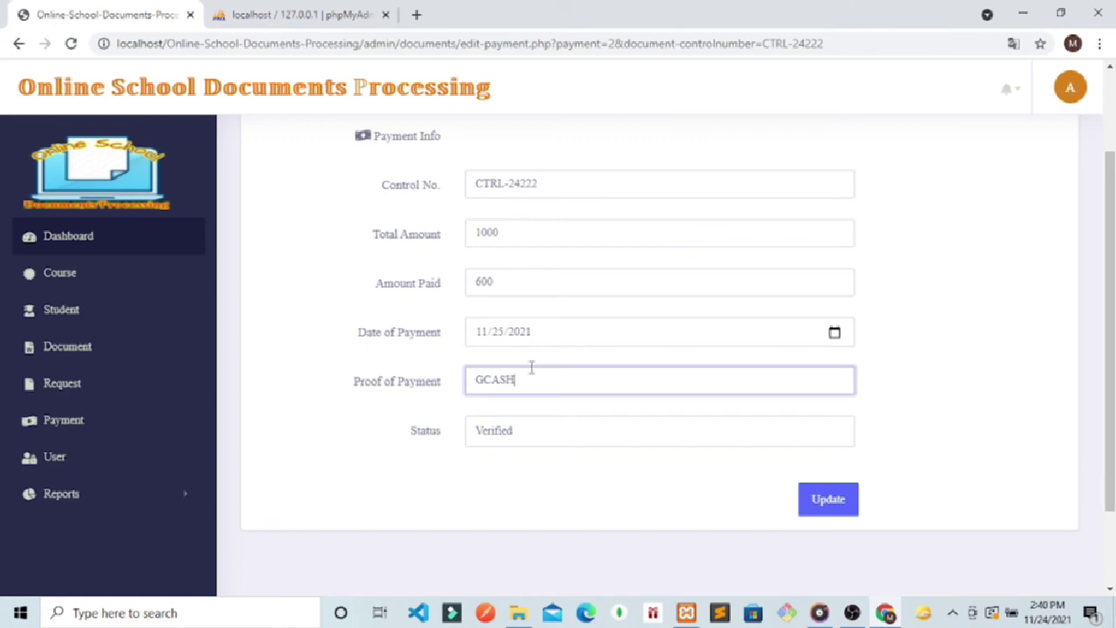
click(553, 443)
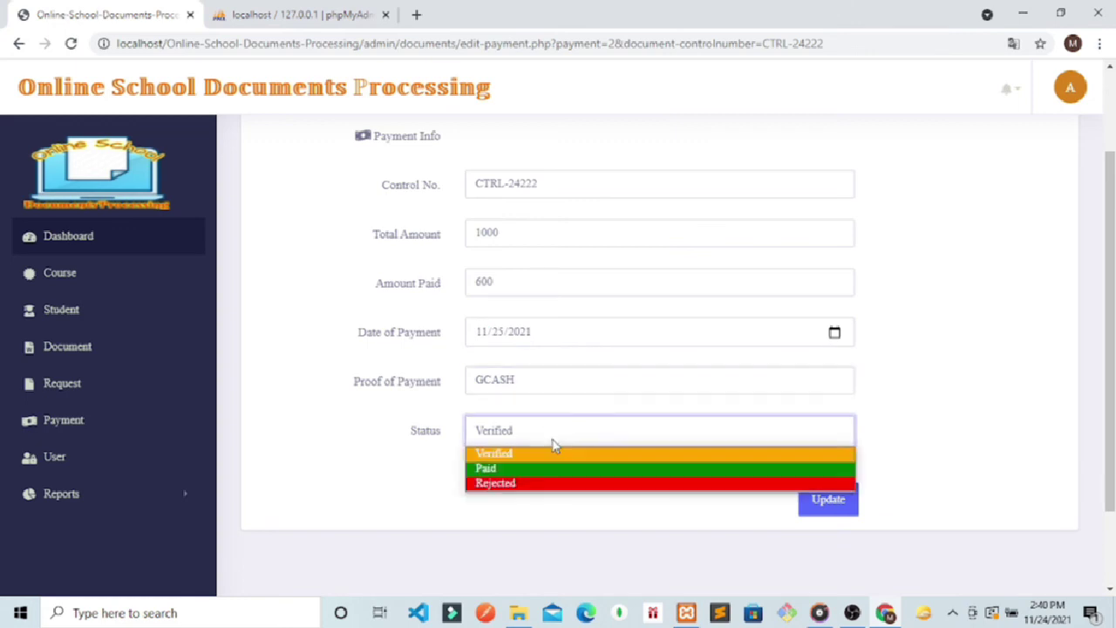
click(523, 471)
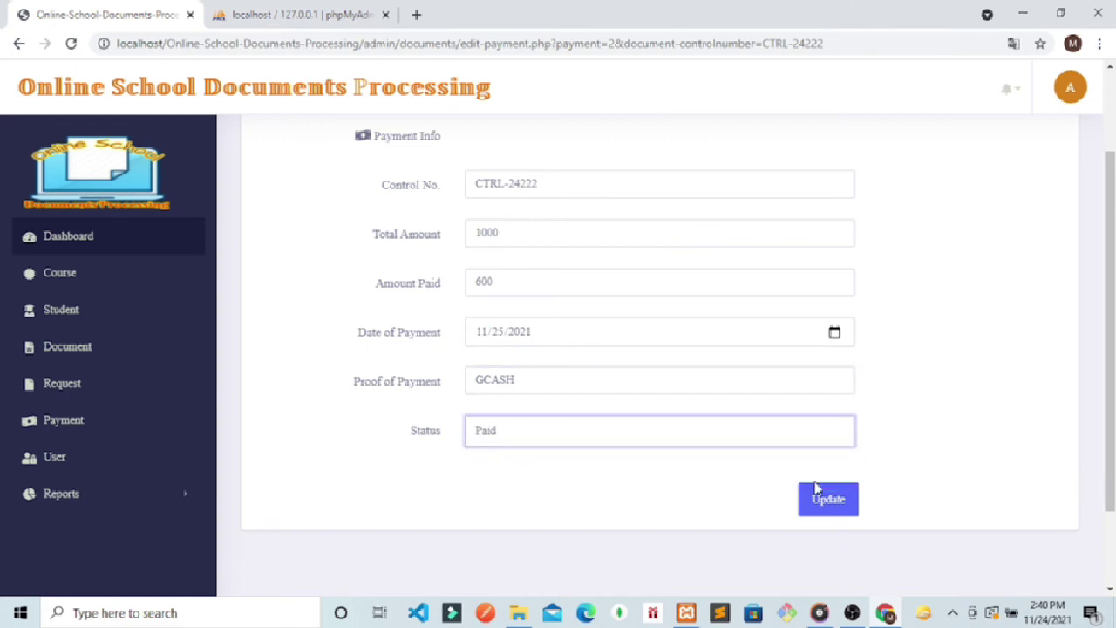
click(843, 503)
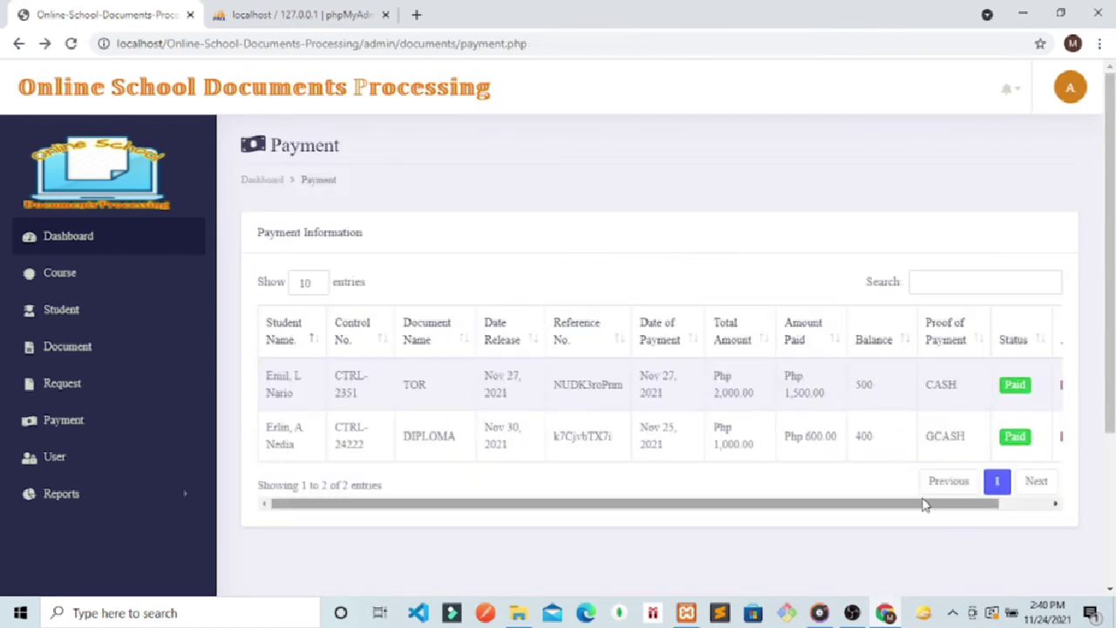
drag(923, 508, 962, 507)
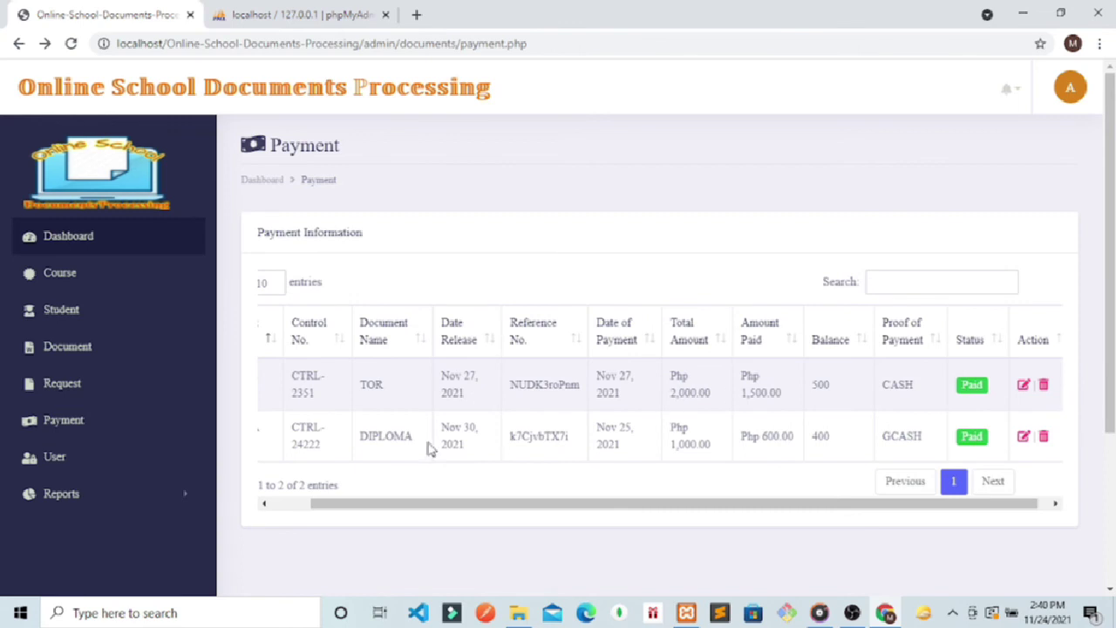
click(73, 504)
click(52, 528)
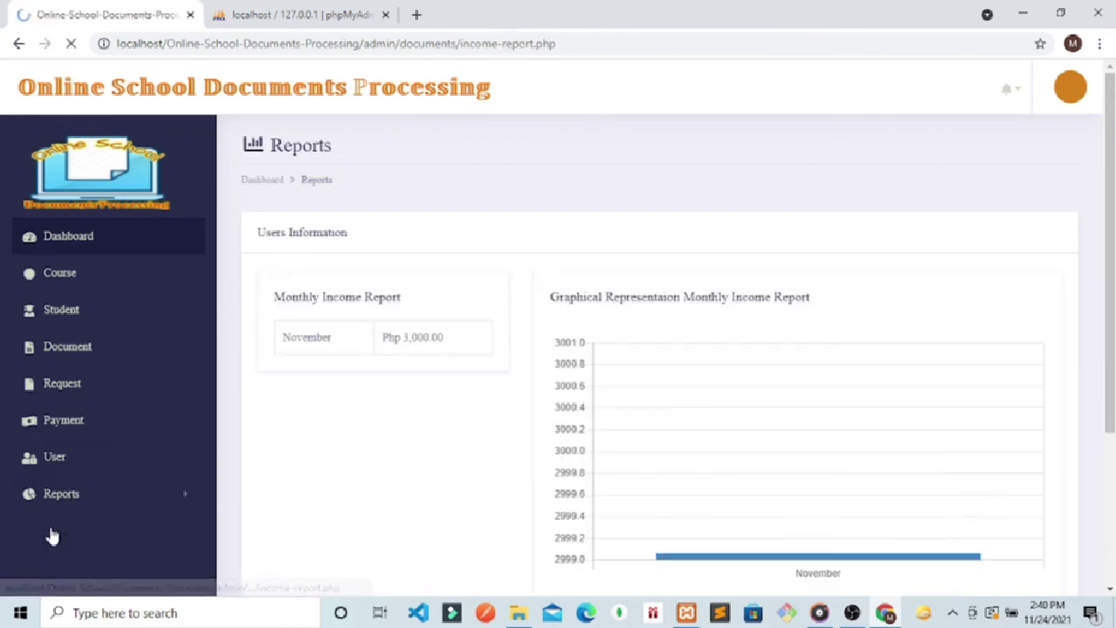
scroll(251, 433, down, 1)
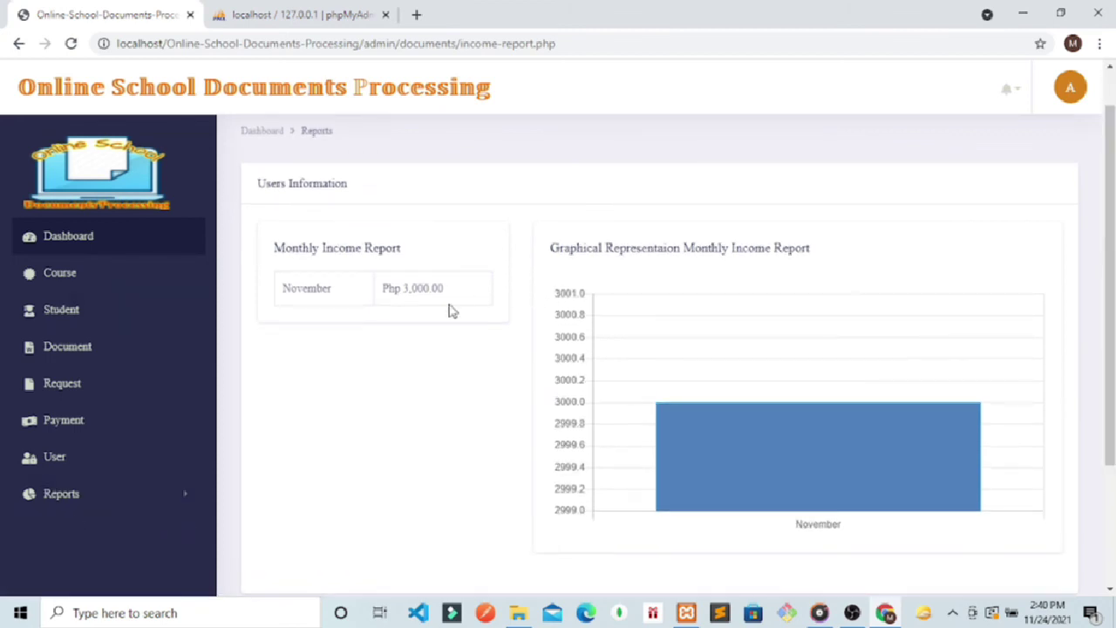
click(122, 495)
click(64, 558)
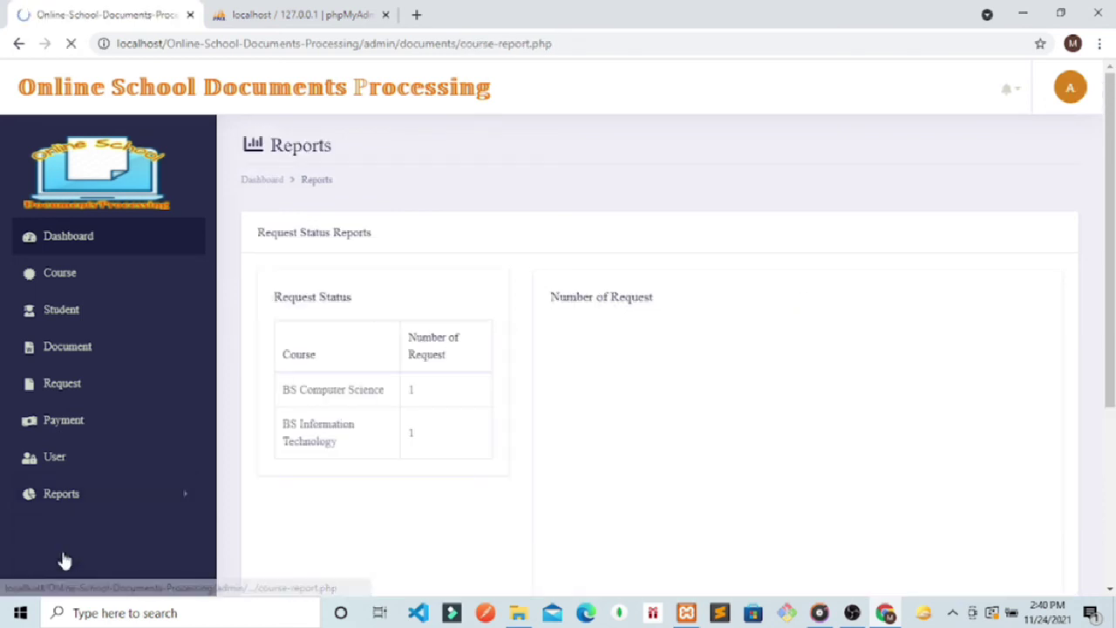
scroll(1112, 227, down, 1)
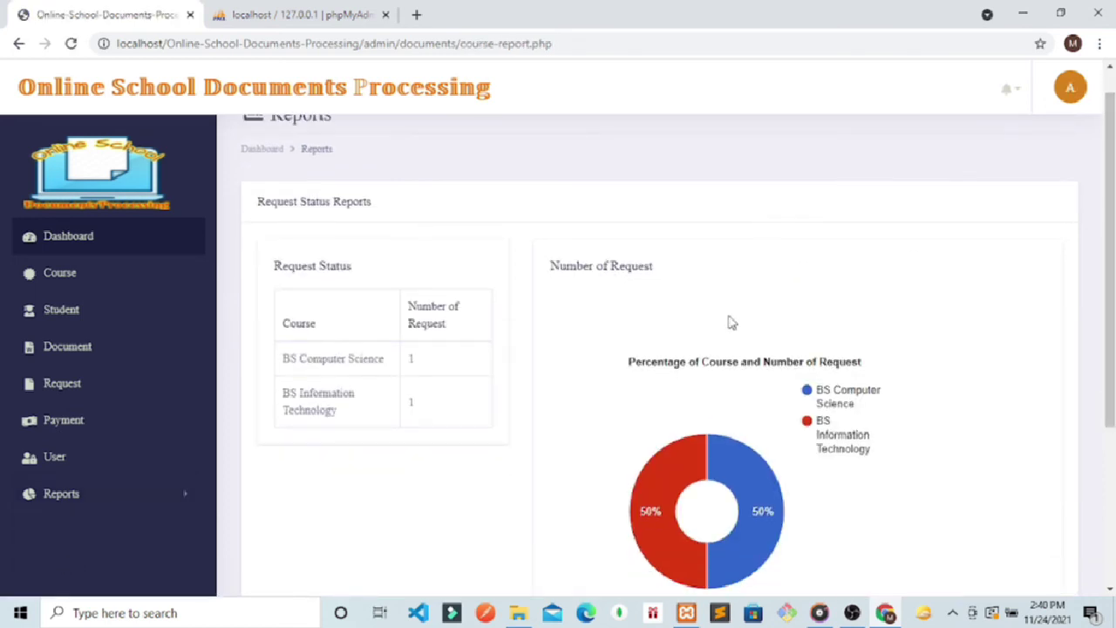
drag(862, 466, 822, 419)
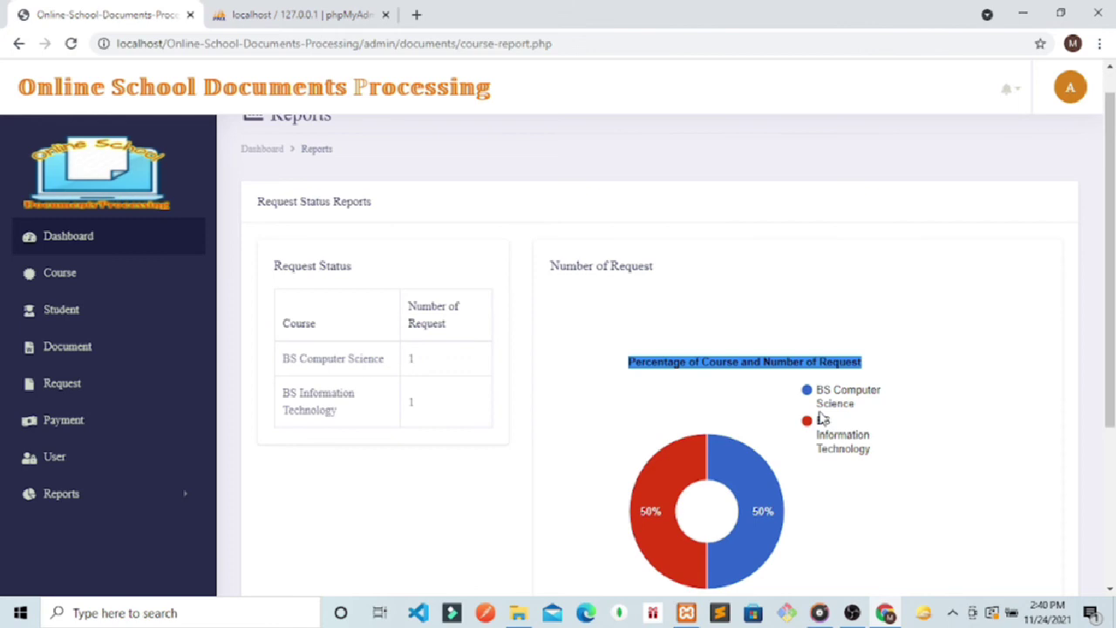
click(82, 504)
click(61, 579)
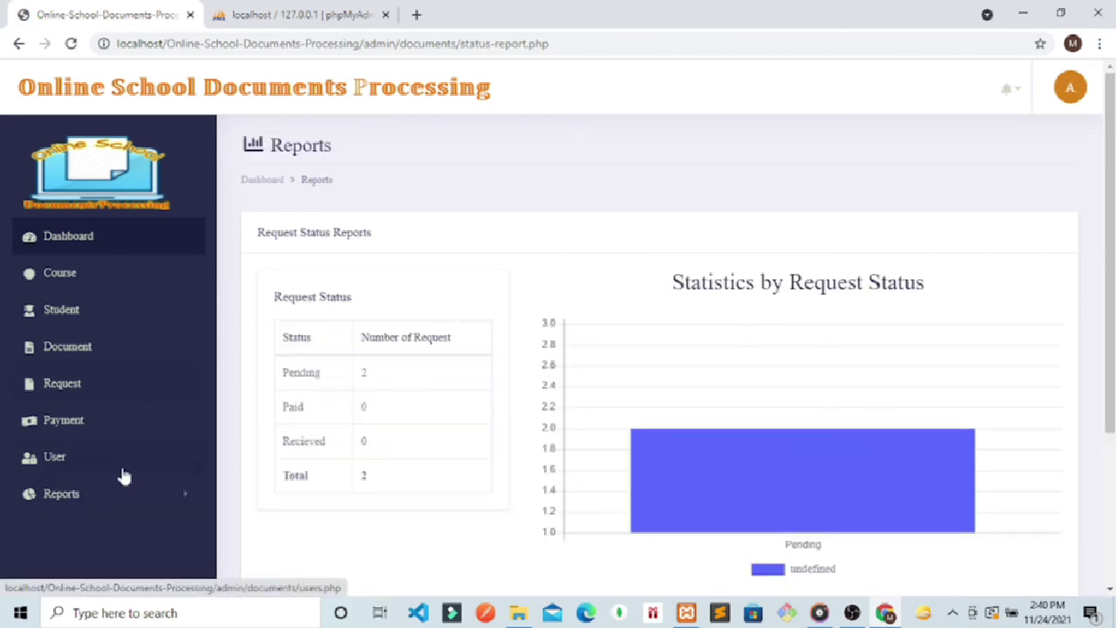
Step: Look through the Request and Document lists' uploaded file names, then open the Student list
click(63, 417)
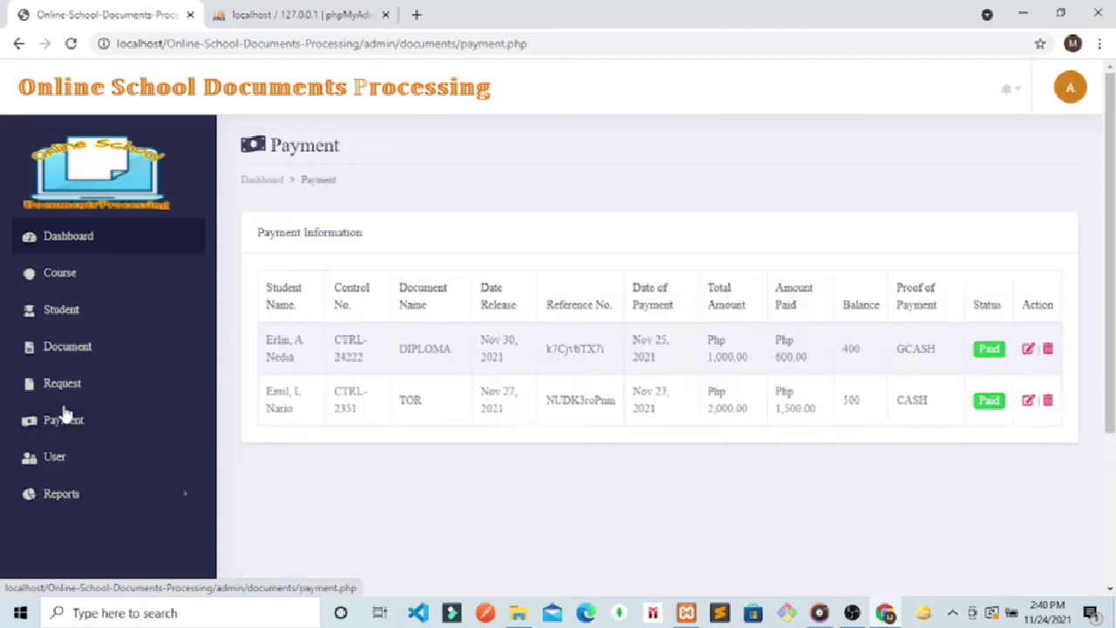
click(69, 384)
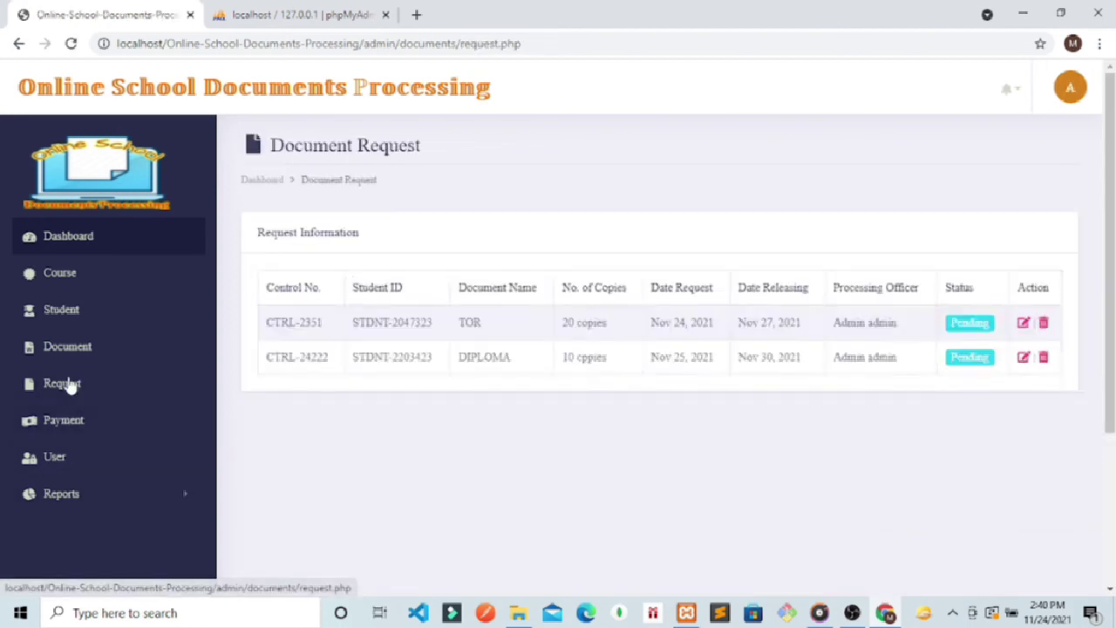
click(70, 348)
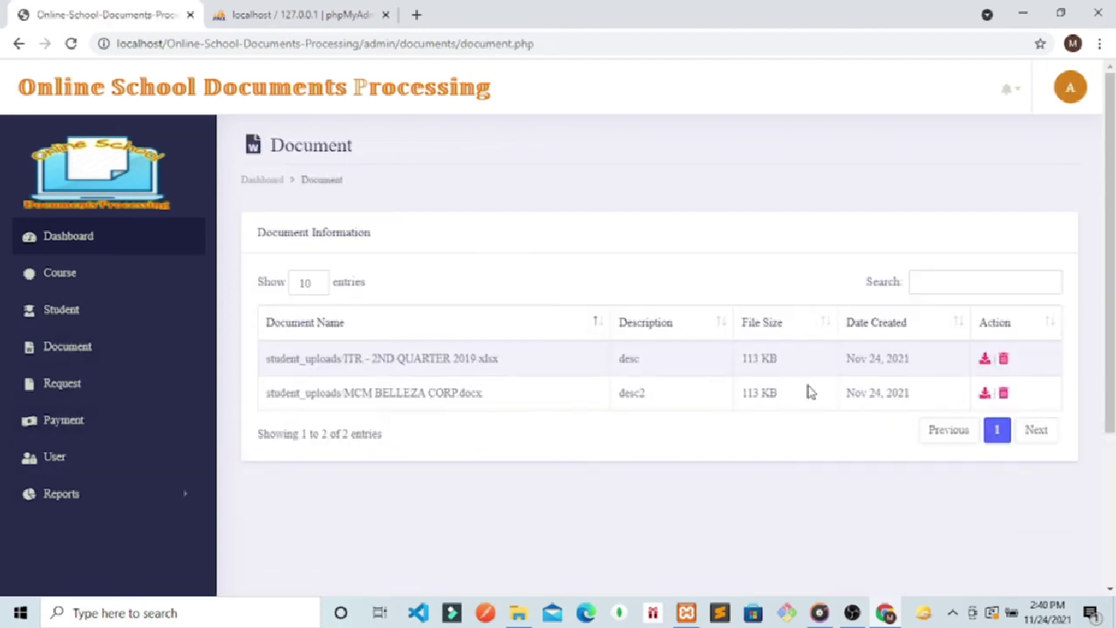
drag(809, 392, 508, 561)
click(508, 561)
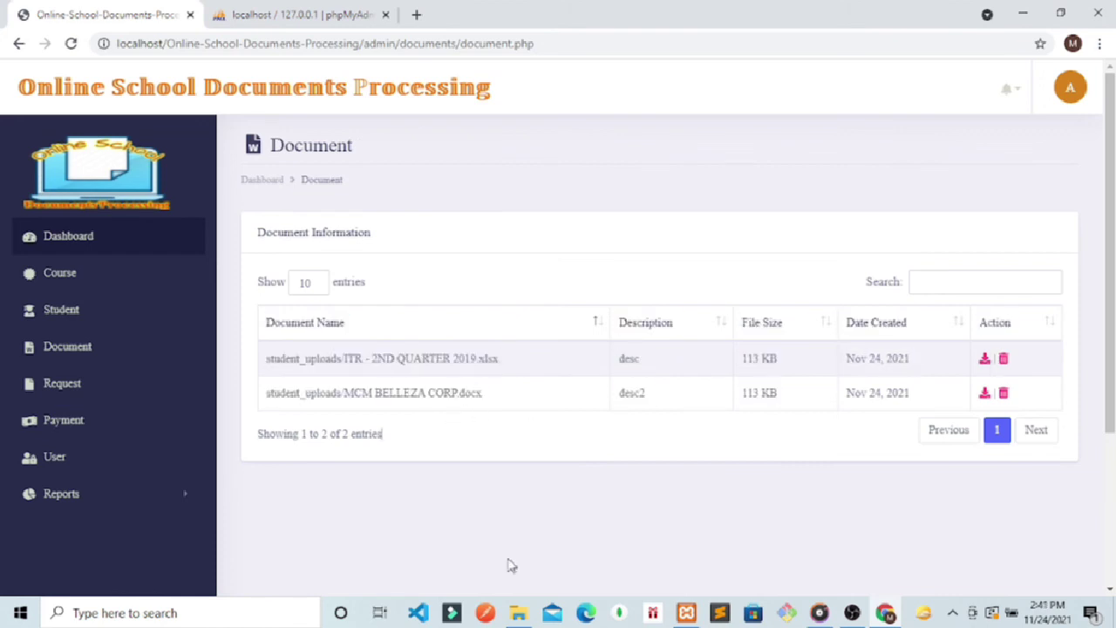
drag(526, 357, 247, 373)
click(442, 406)
drag(503, 401, 392, 398)
click(529, 367)
click(60, 359)
click(53, 321)
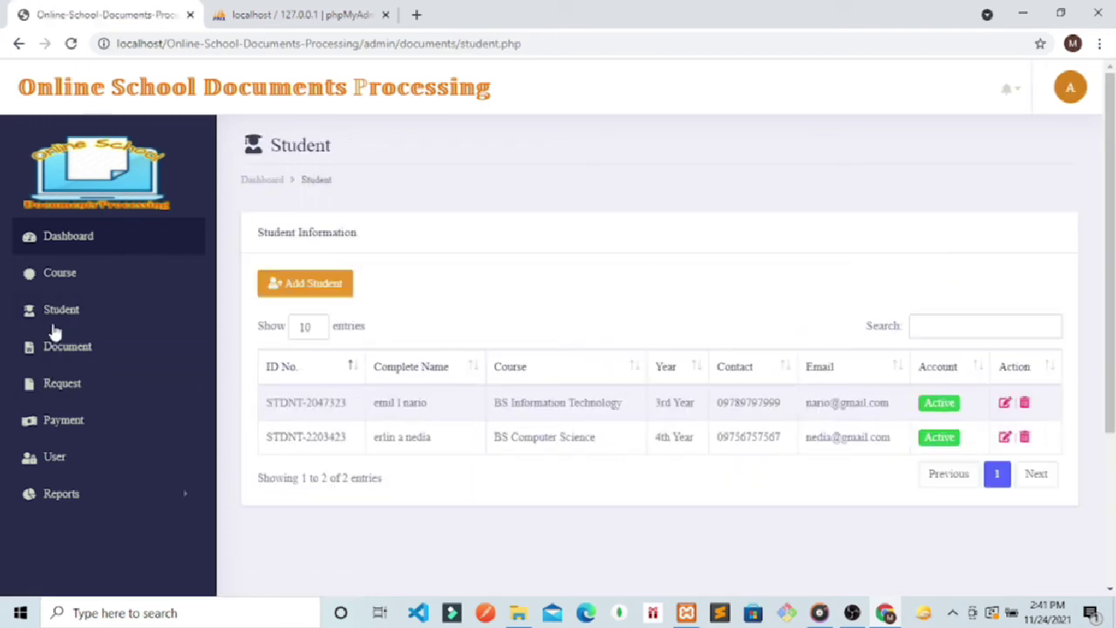
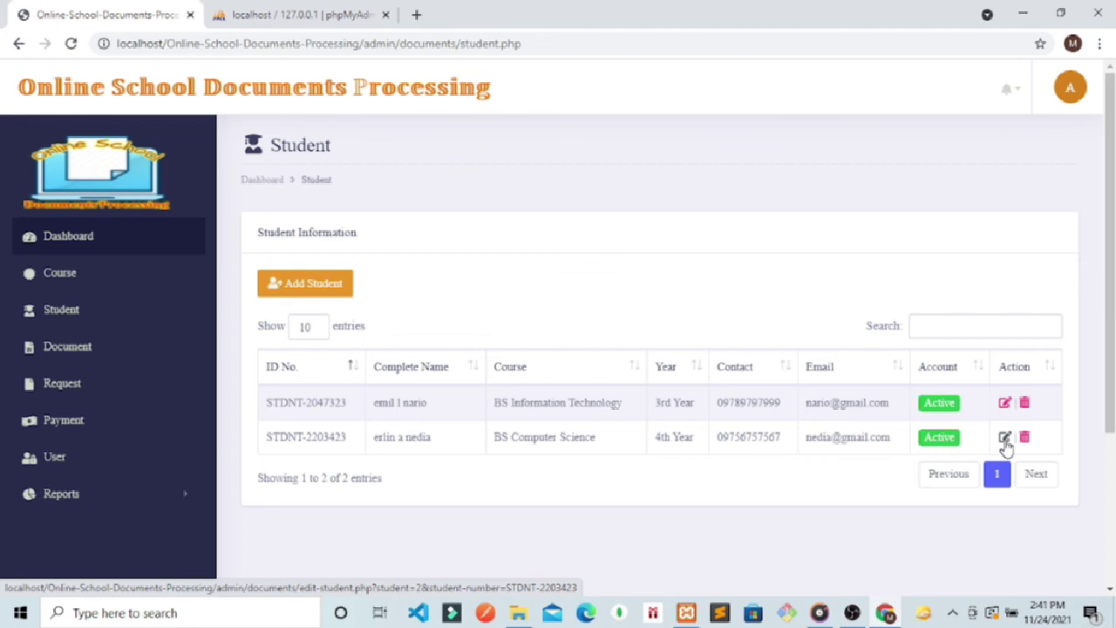
Step: Set the second student's (BS Computer Science) account Status to Inactive and update it
click(1004, 437)
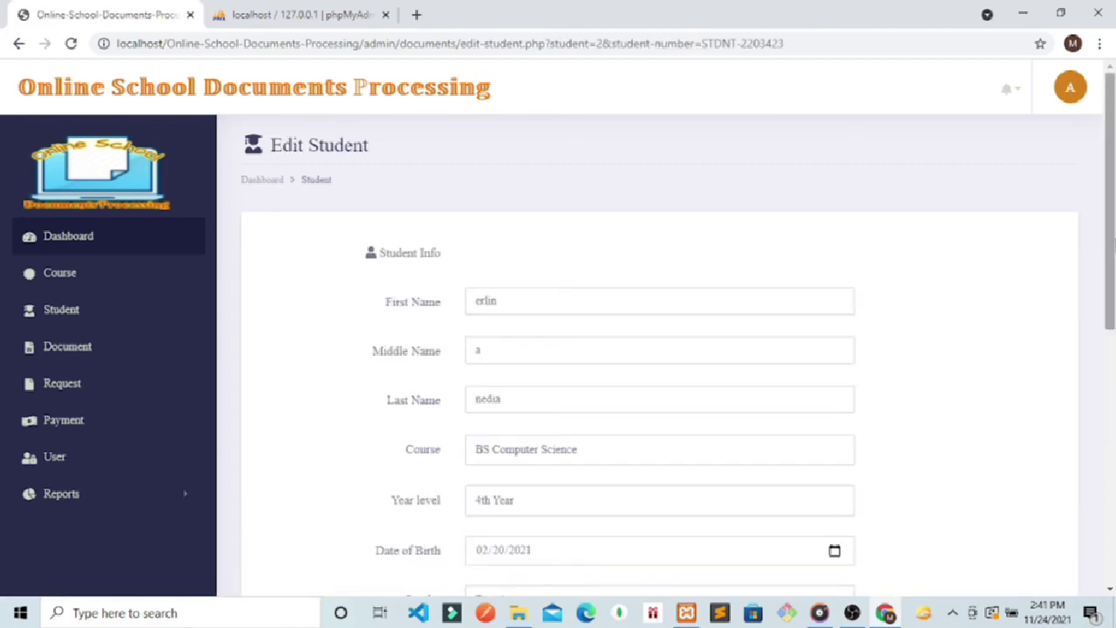
drag(1110, 262, 1112, 492)
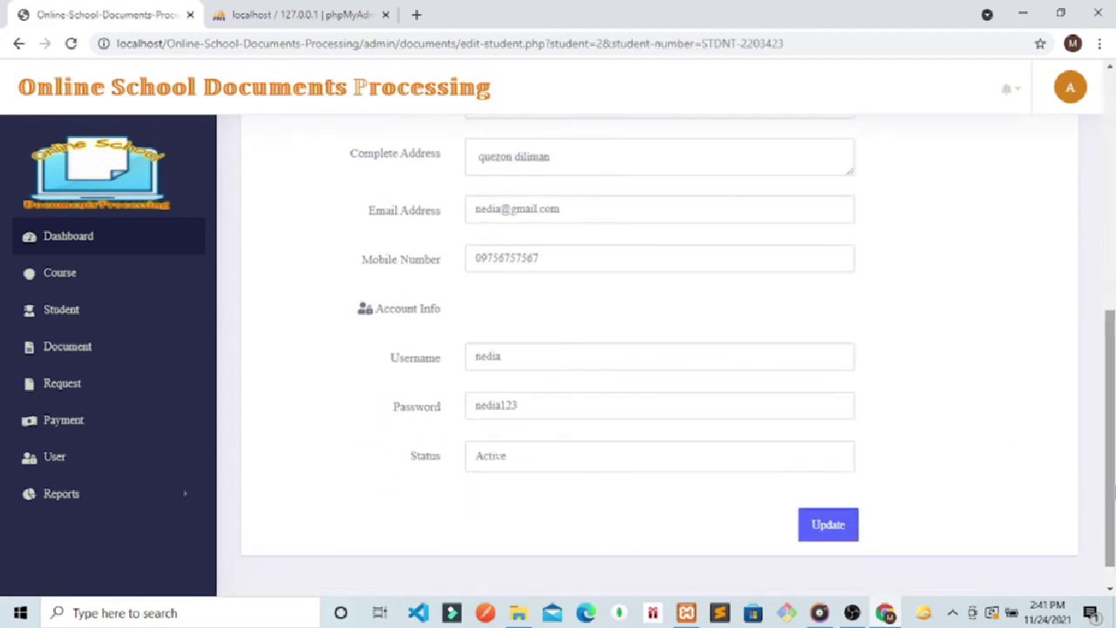
click(619, 467)
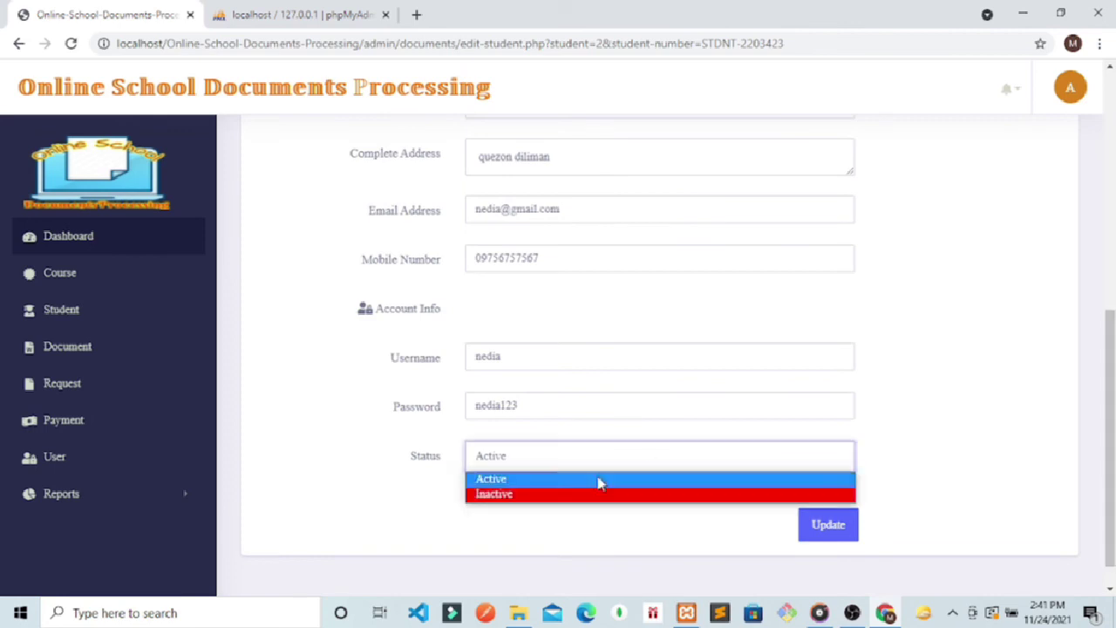
click(535, 495)
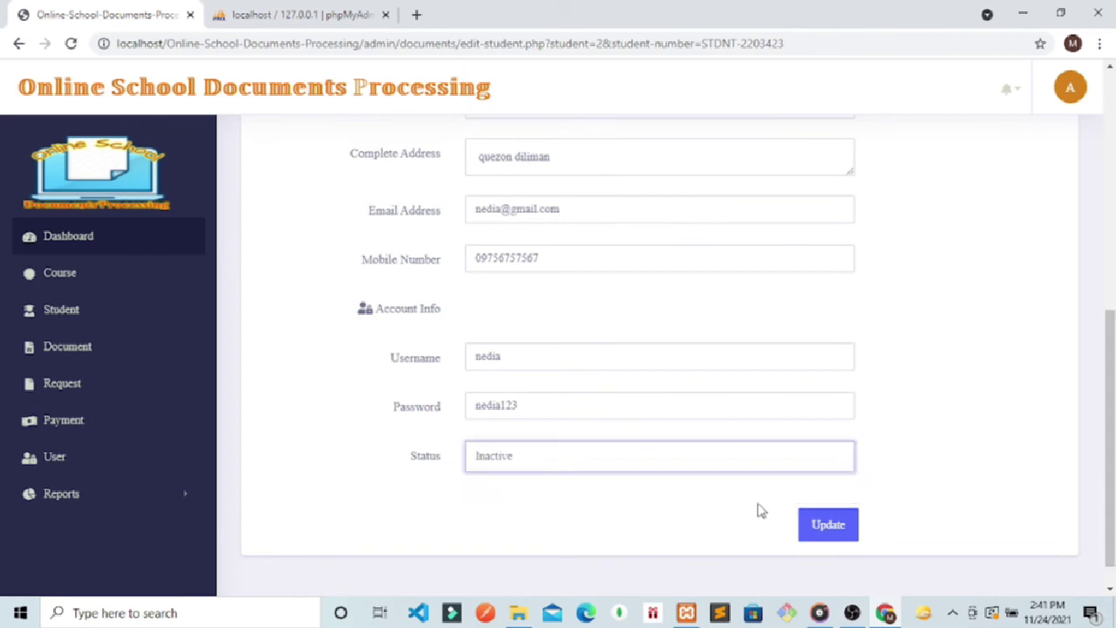
click(812, 525)
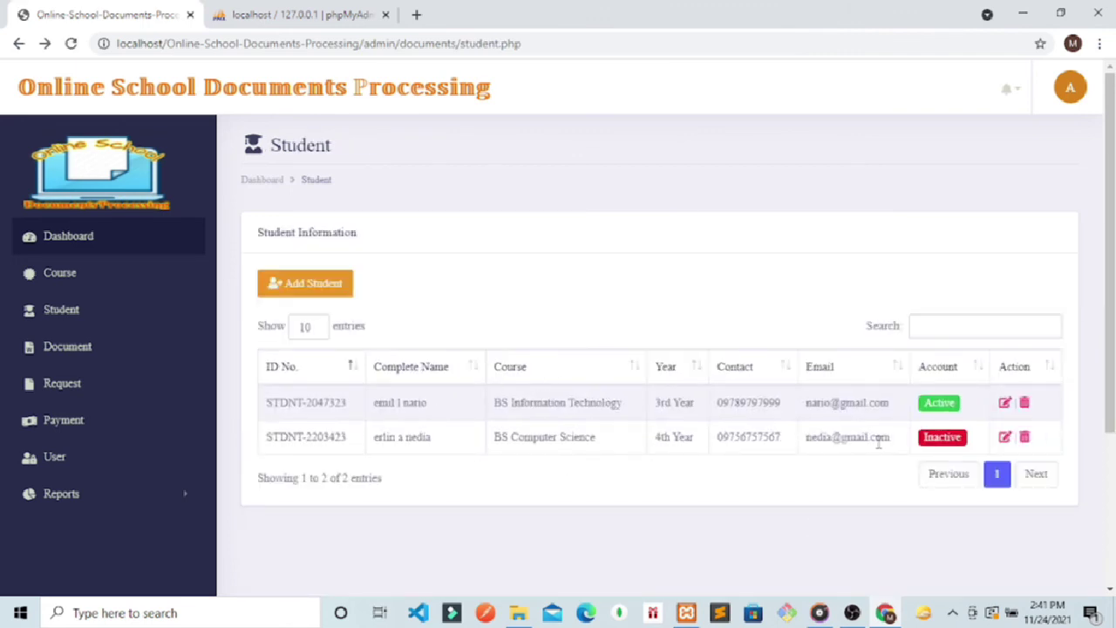
Step: Log out of the admin account and load the site root's student login page
click(1069, 89)
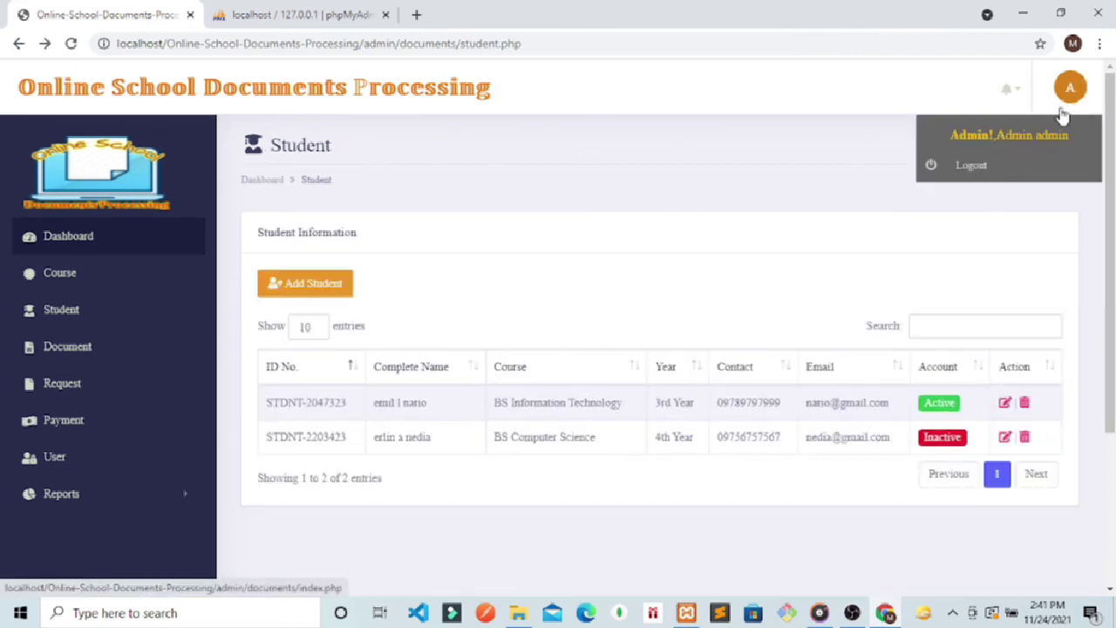
click(985, 169)
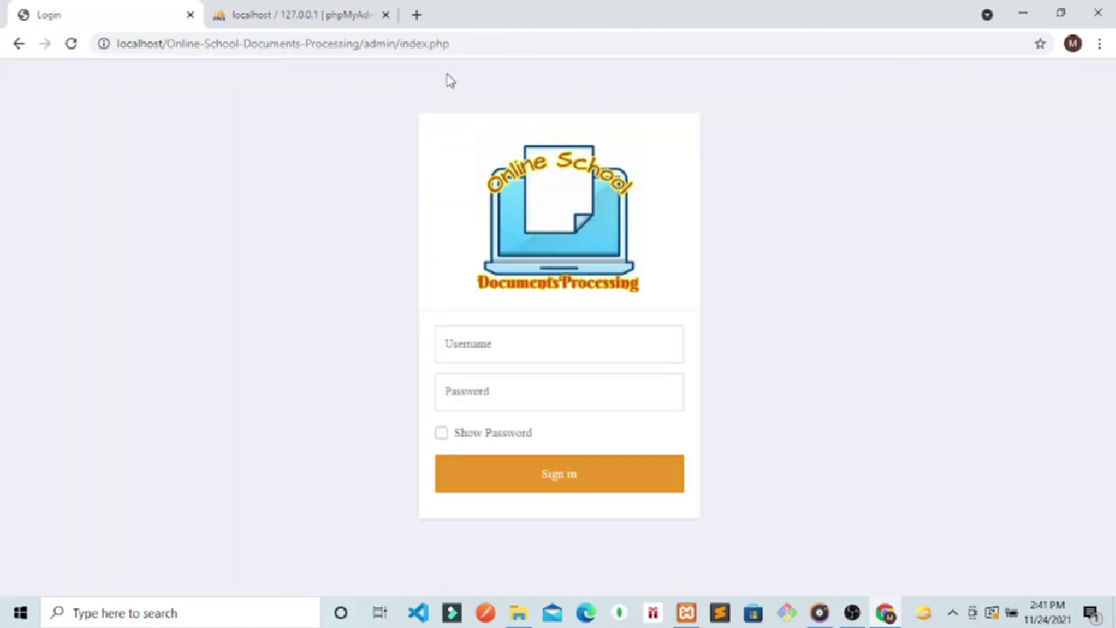
click(463, 49)
click(463, 49)
key(BackSpace)
key(BackSpace)
key(BackSpace)
key(BackSpace)
key(BackSpace)
key(BackSpace)
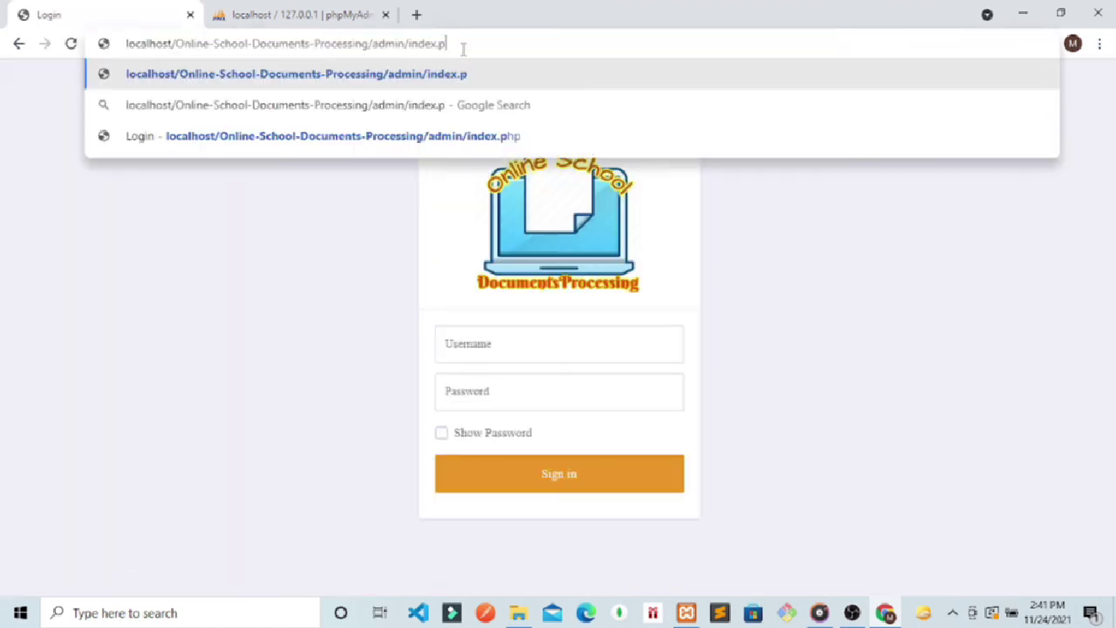
key(BackSpace)
key(BackSpace)
key(BackSpace)
key(BackSpace)
key(BackSpace)
key(BackSpace)
key(BackSpace)
key(BackSpace)
key(BackSpace)
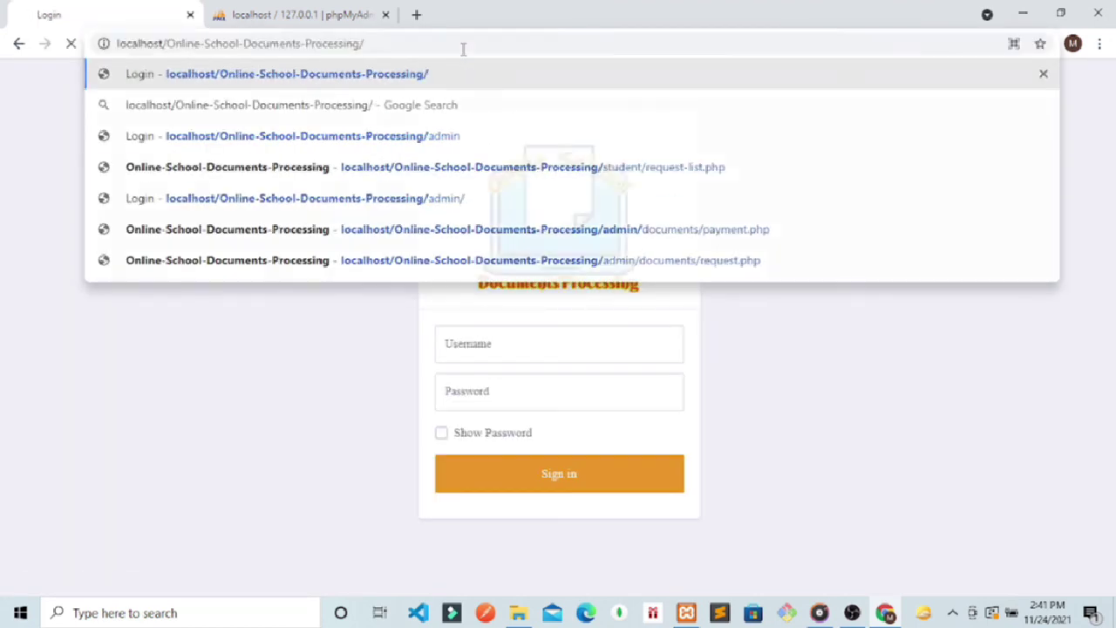
key(Return)
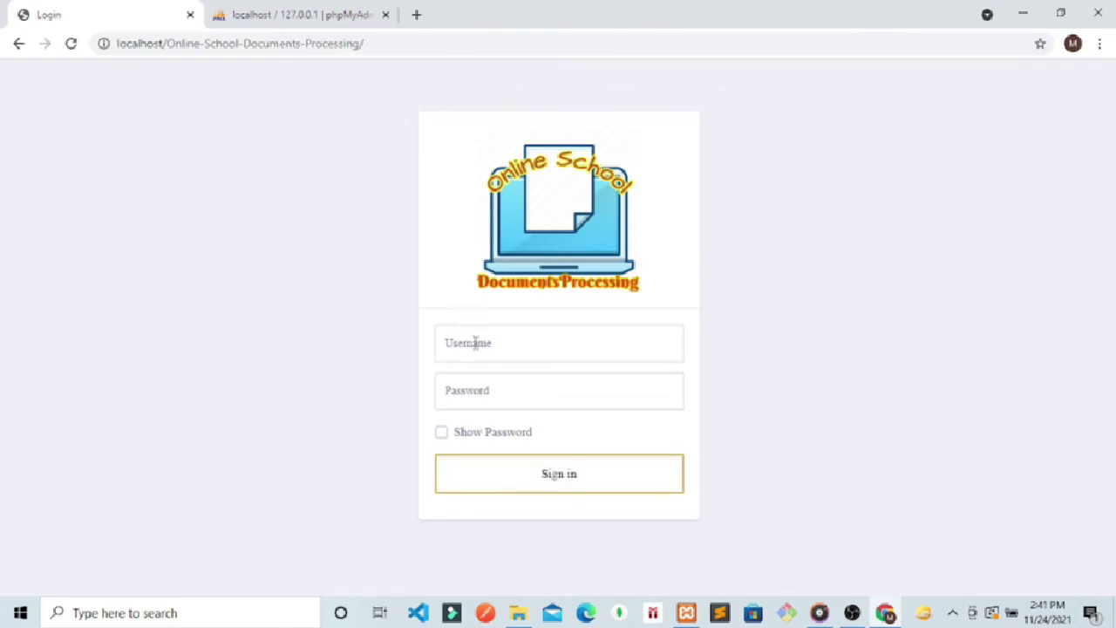
Step: Try signing in with the deactivated student's username and password; the login is rejected
click(477, 343)
text(nedia)
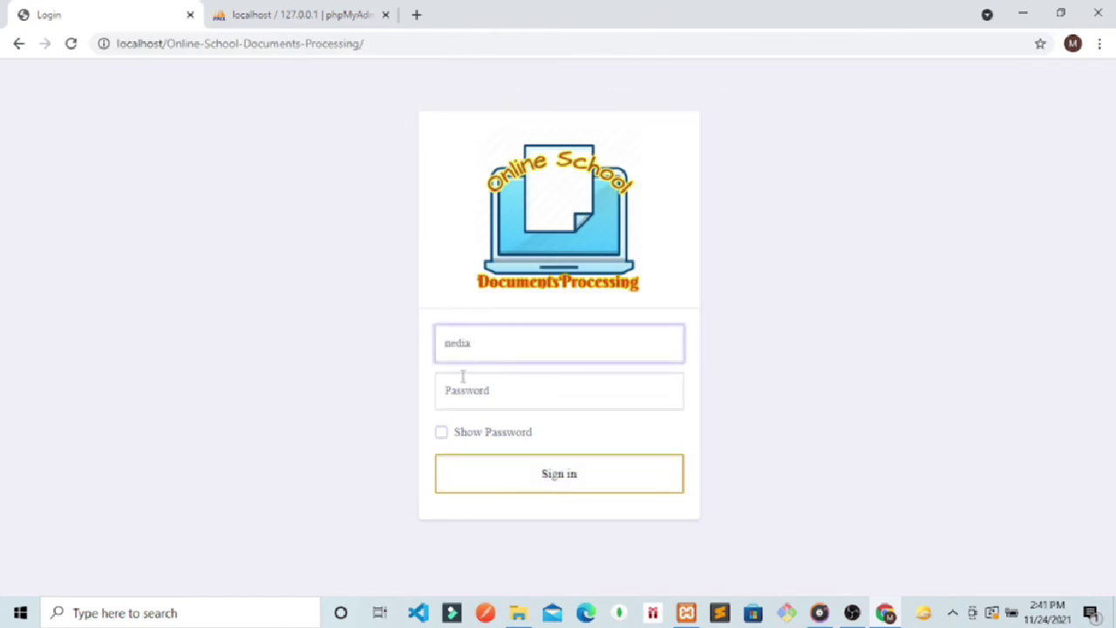
click(451, 389)
text(m)
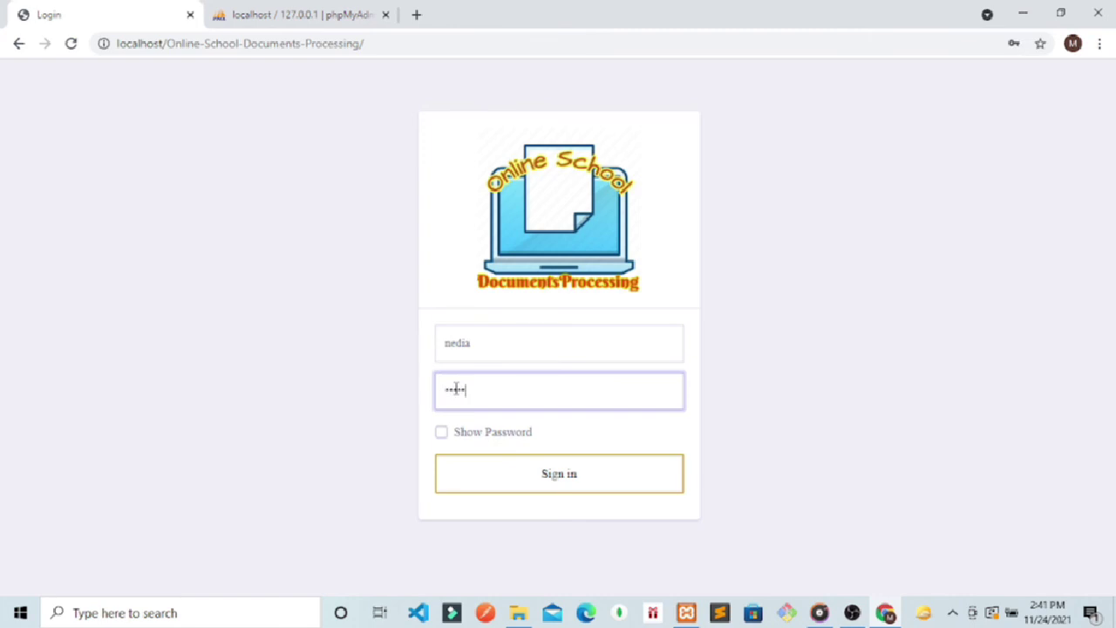
click(442, 432)
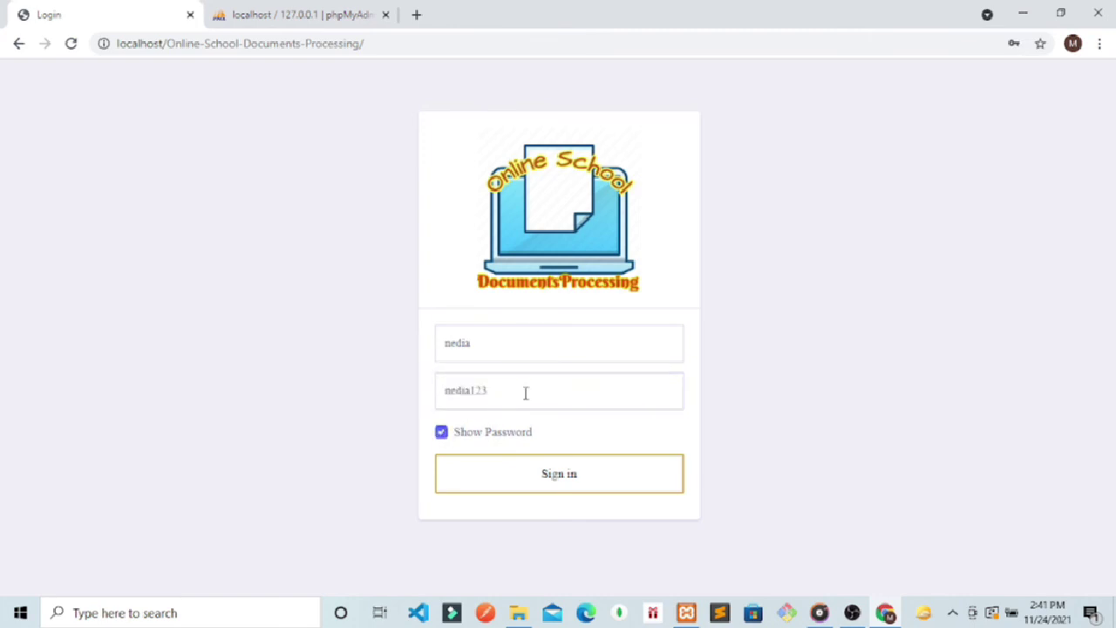
drag(526, 394, 443, 397)
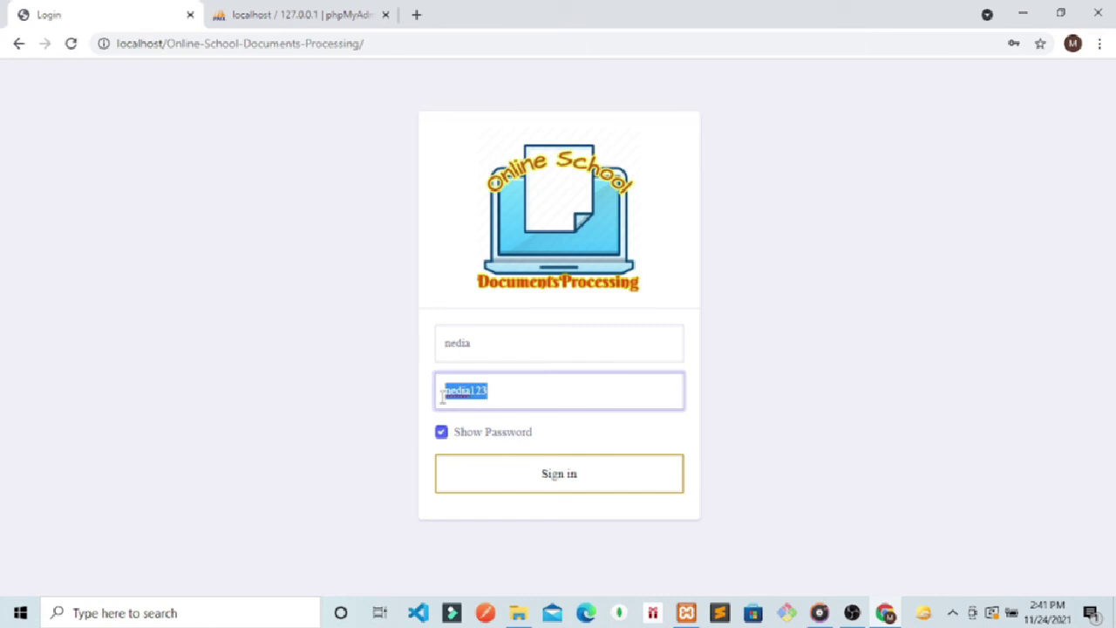
click(531, 472)
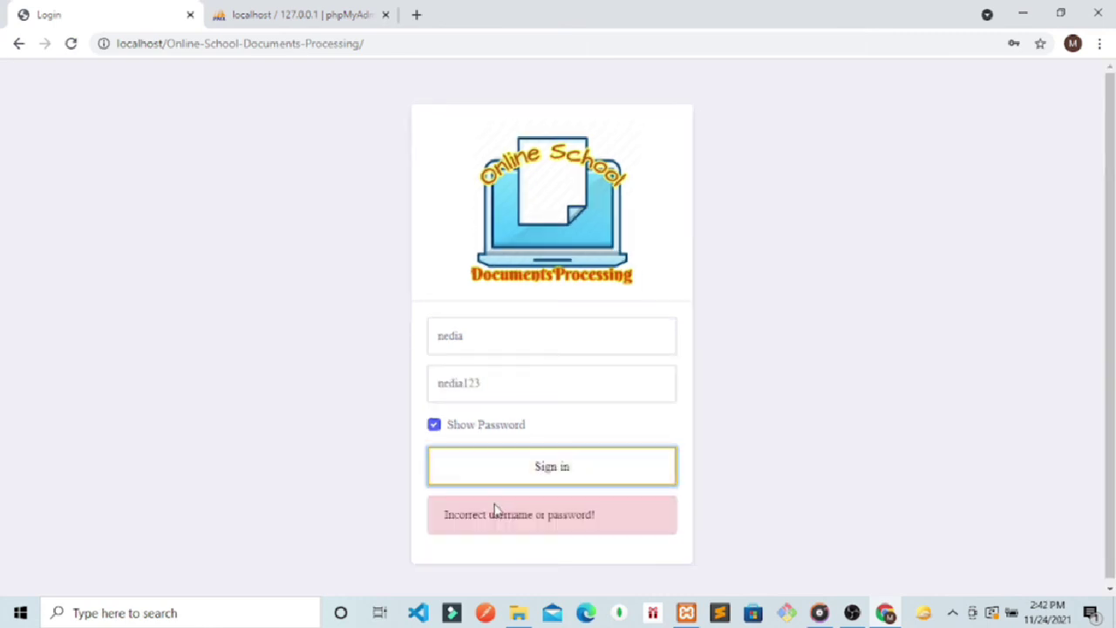
double_click(504, 377)
drag(504, 377, 392, 383)
click(491, 343)
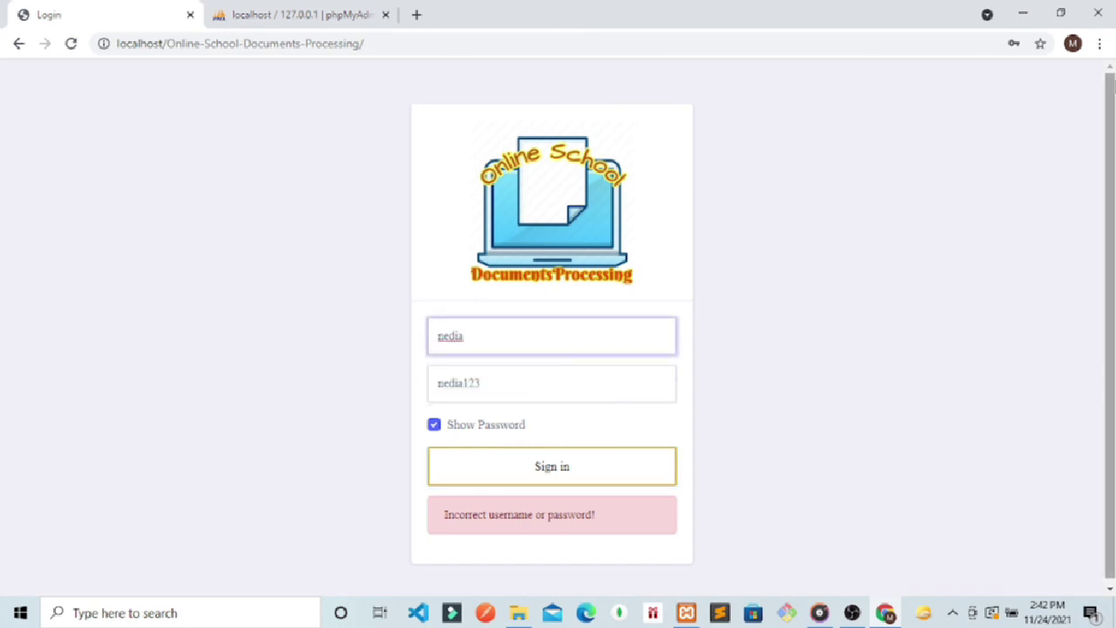
Step: Append 'admin/' to the site address to load the admin login page
click(417, 43)
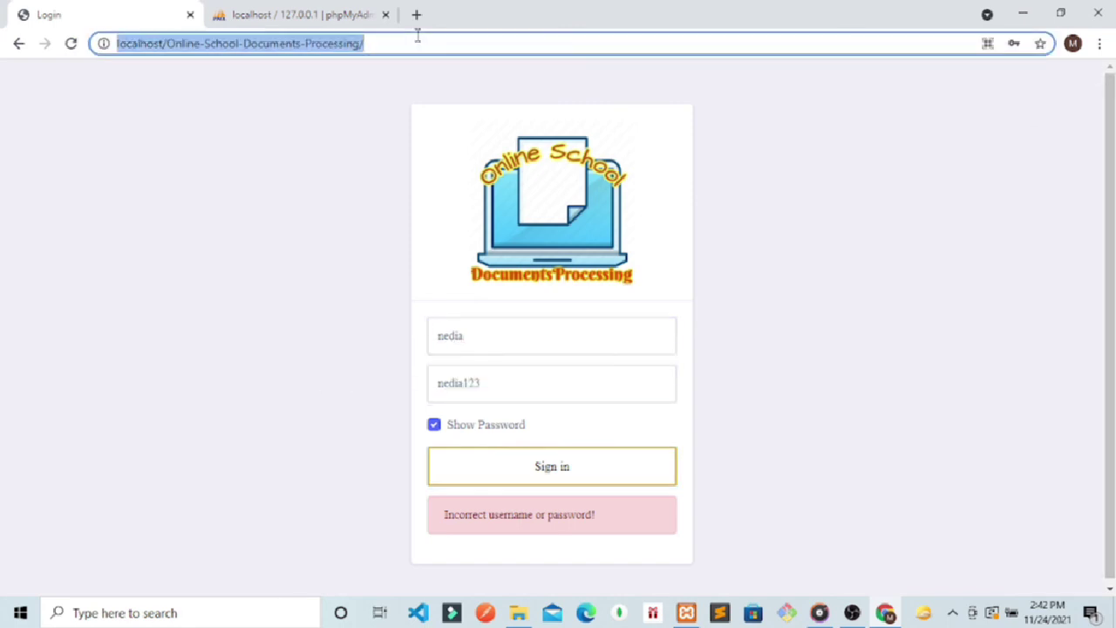
click(417, 43)
text(admin/)
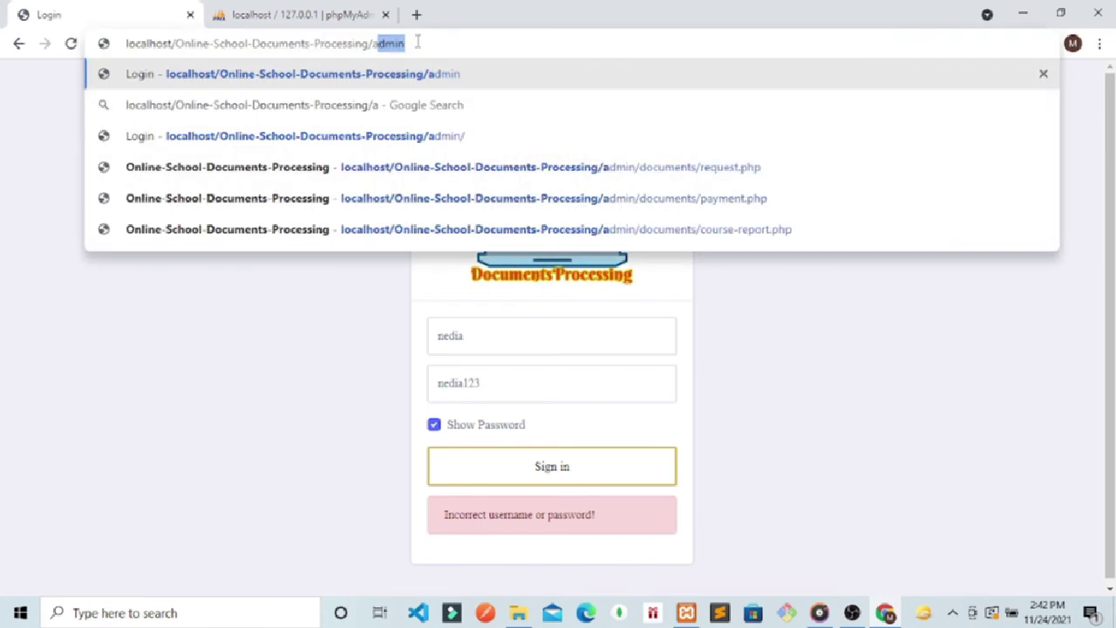
key(Return)
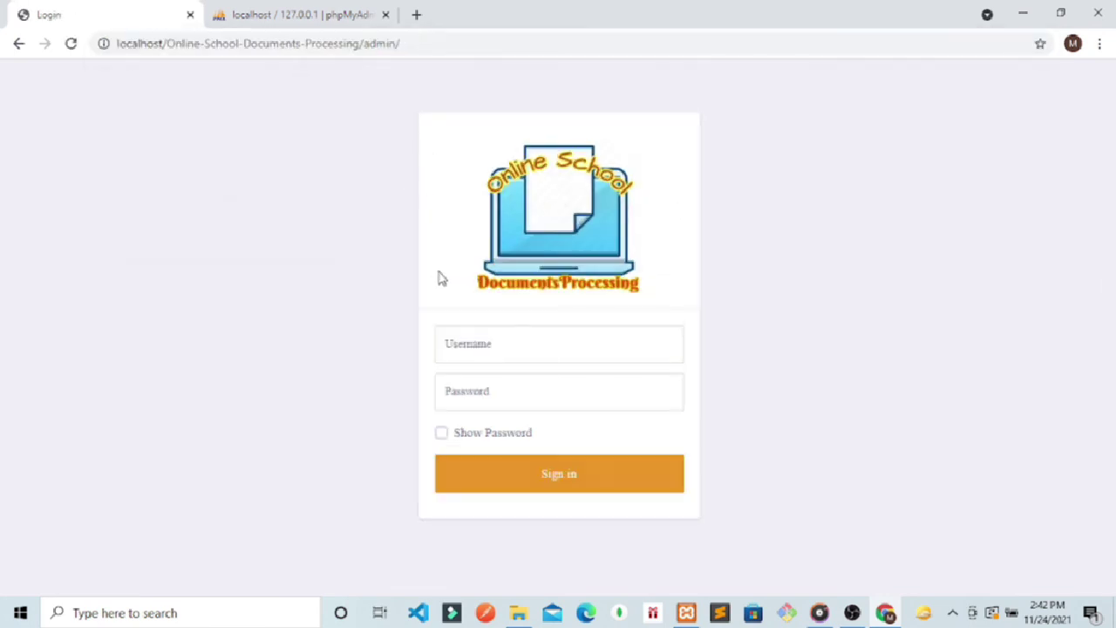
Step: Sign in as admin, dismiss the browser password prompts, and open the student list
click(534, 349)
text(admin)
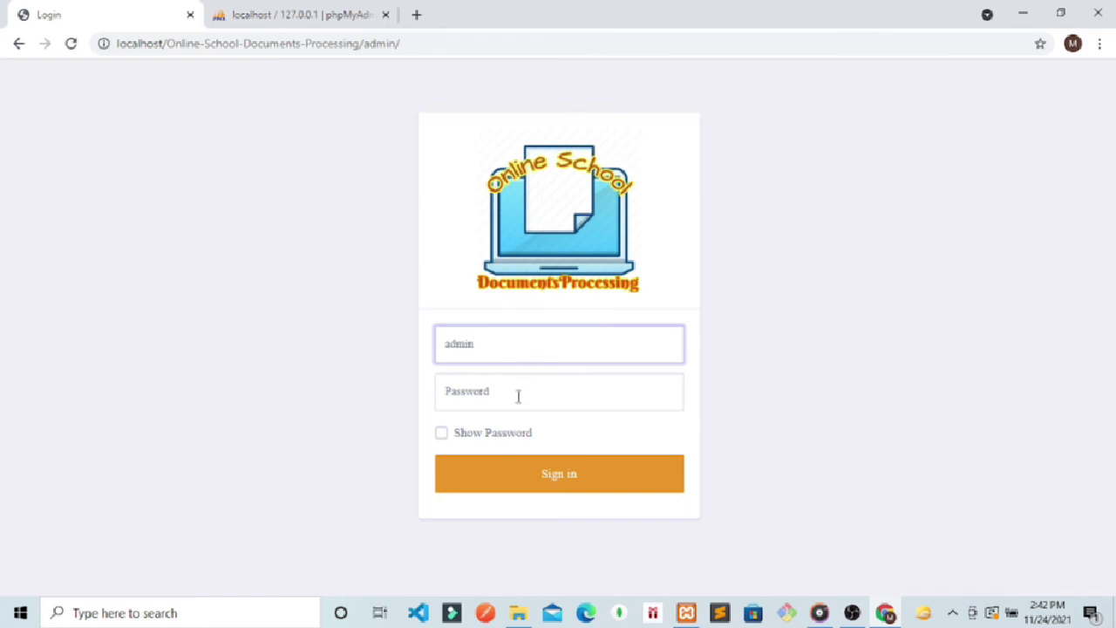
click(516, 395)
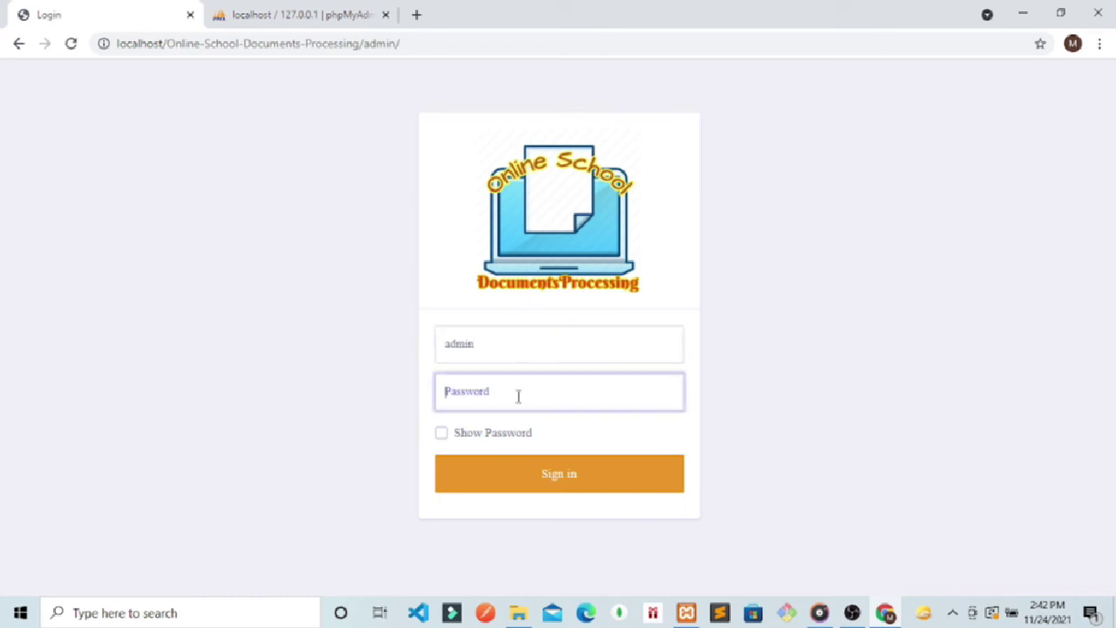
text(admin)
key(Return)
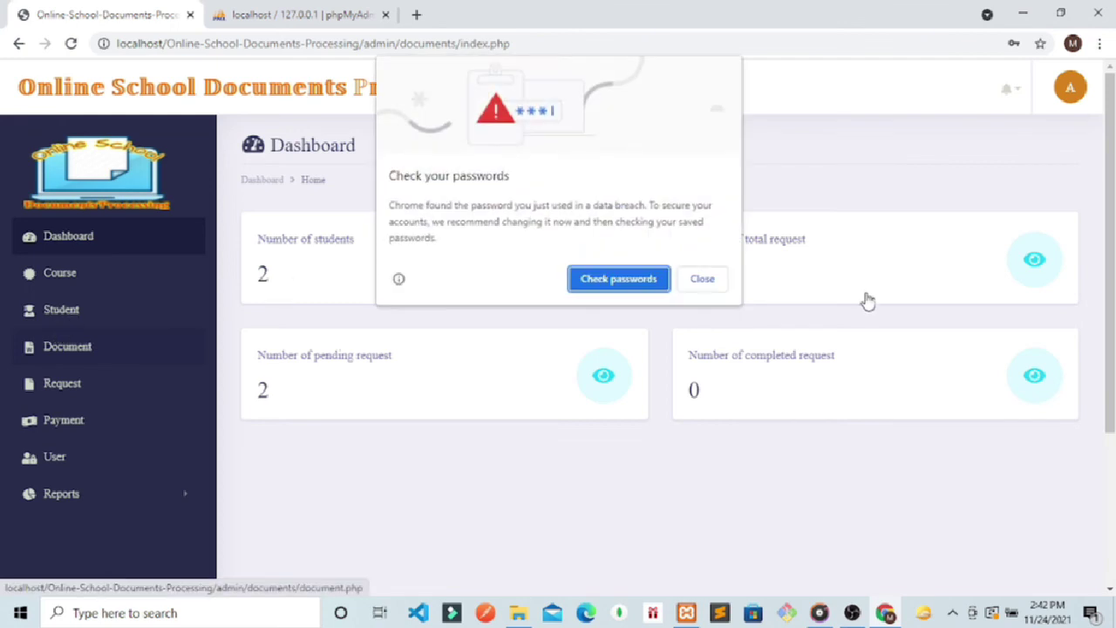
click(722, 279)
click(48, 319)
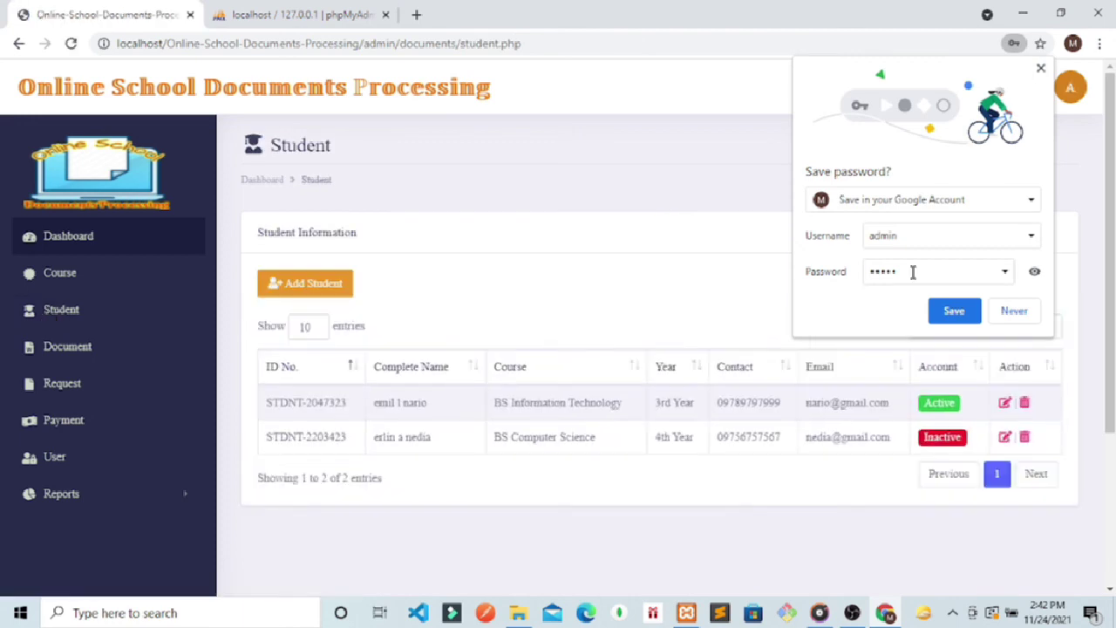
click(1025, 312)
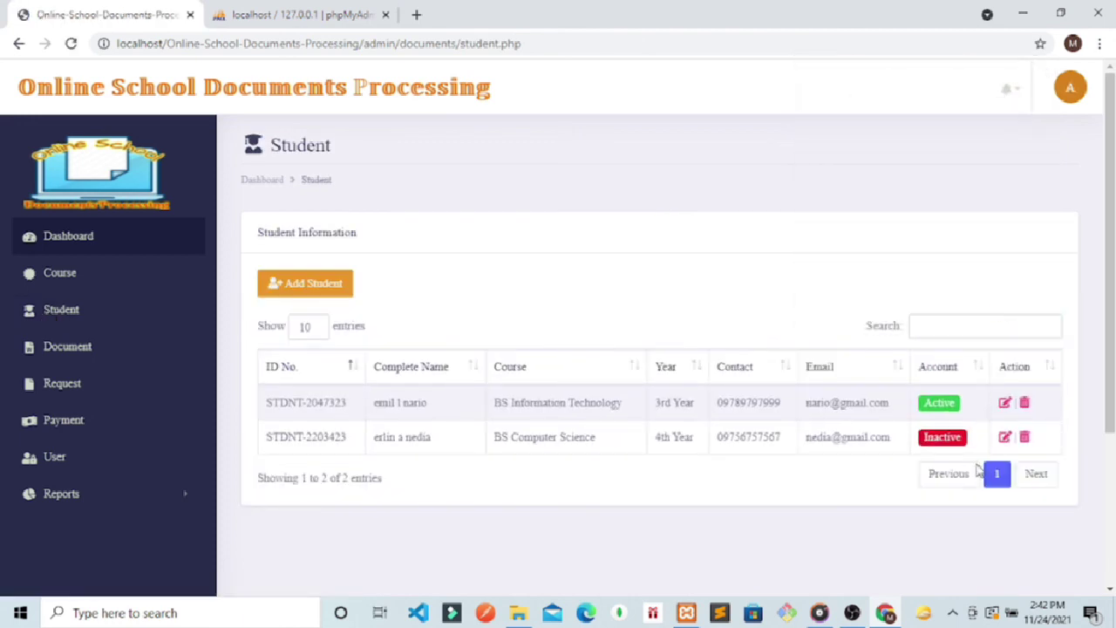
Step: Set the second student's account Status back to Active and update it
click(1006, 438)
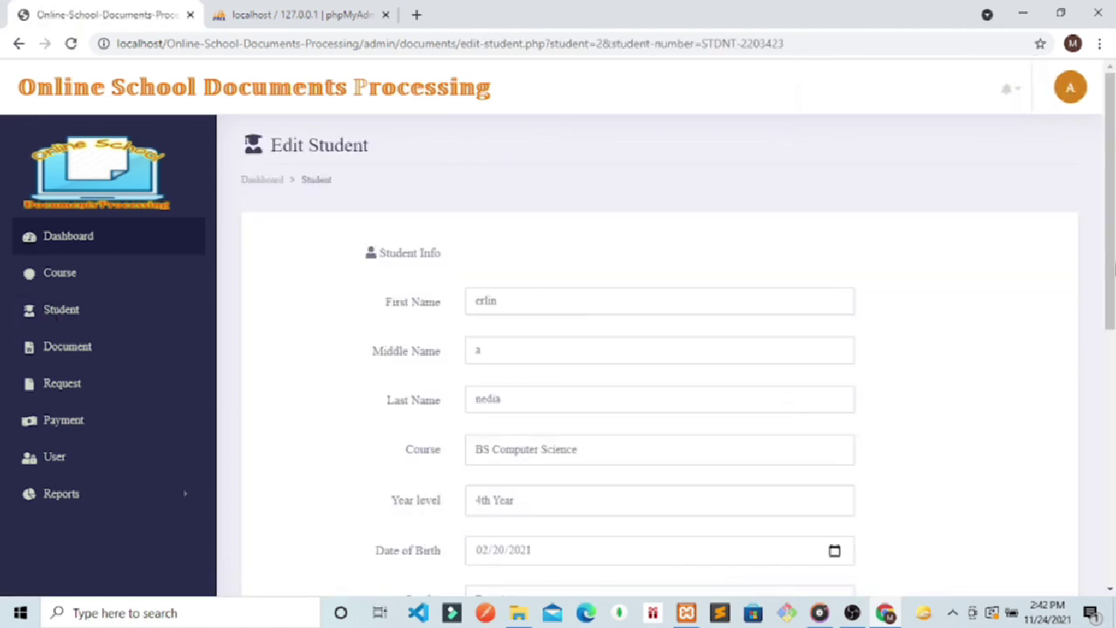
scroll(575, 514, down, 5)
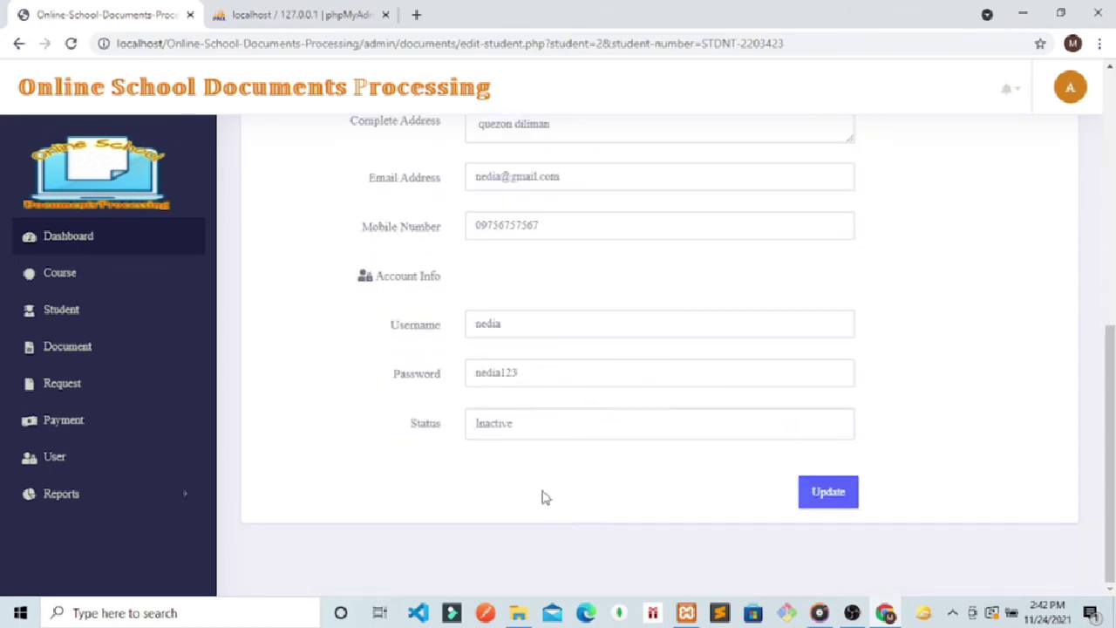
click(533, 426)
click(471, 447)
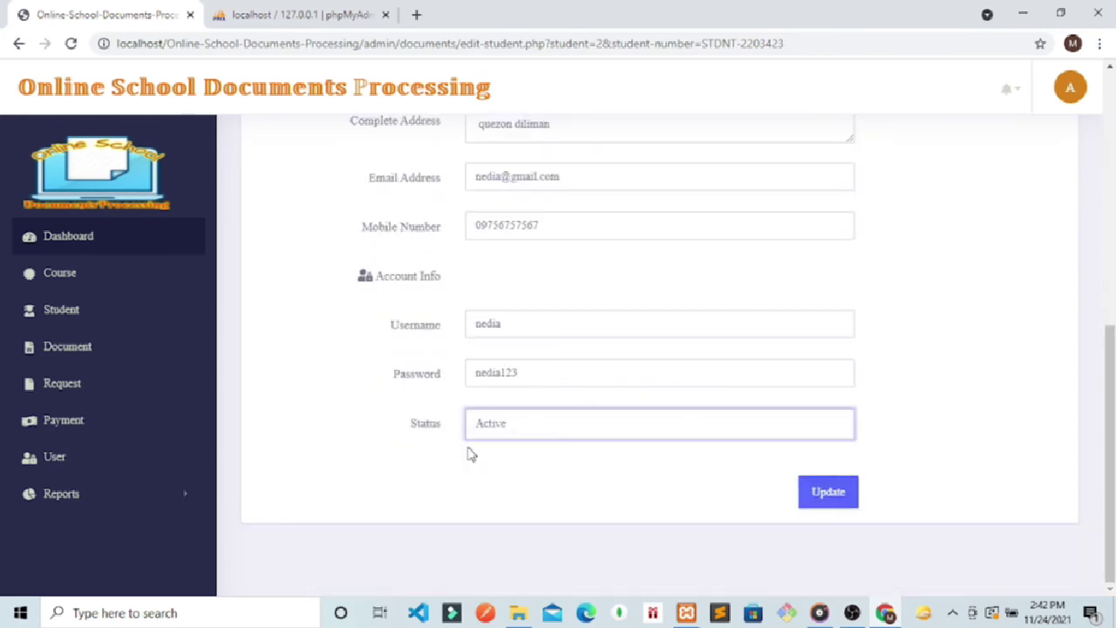
click(802, 500)
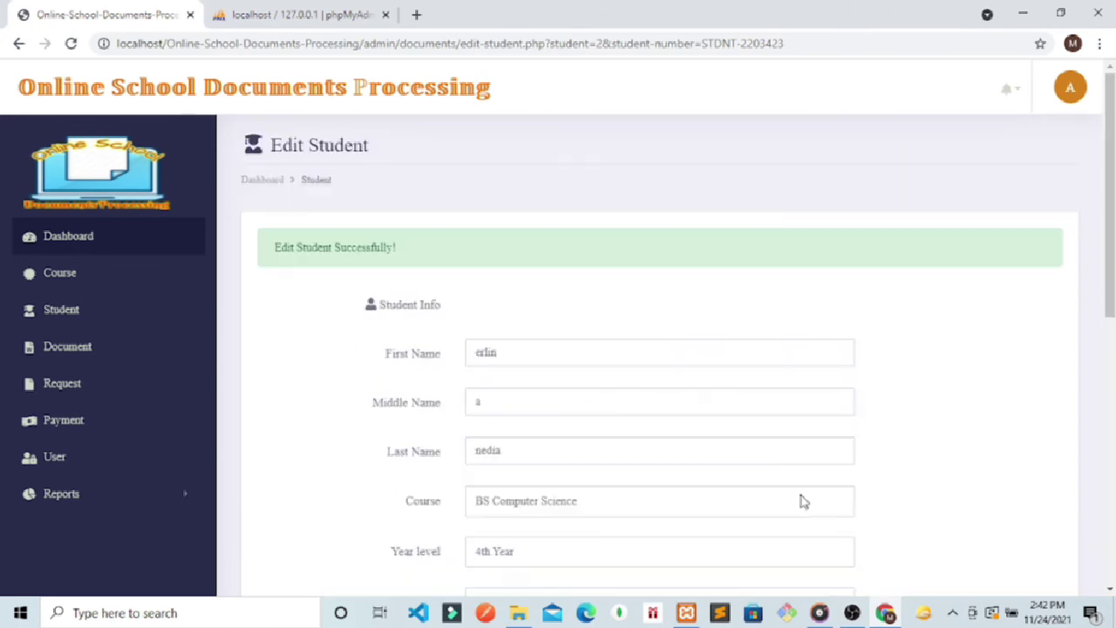
Step: Open the admin avatar menu to log out
click(1070, 87)
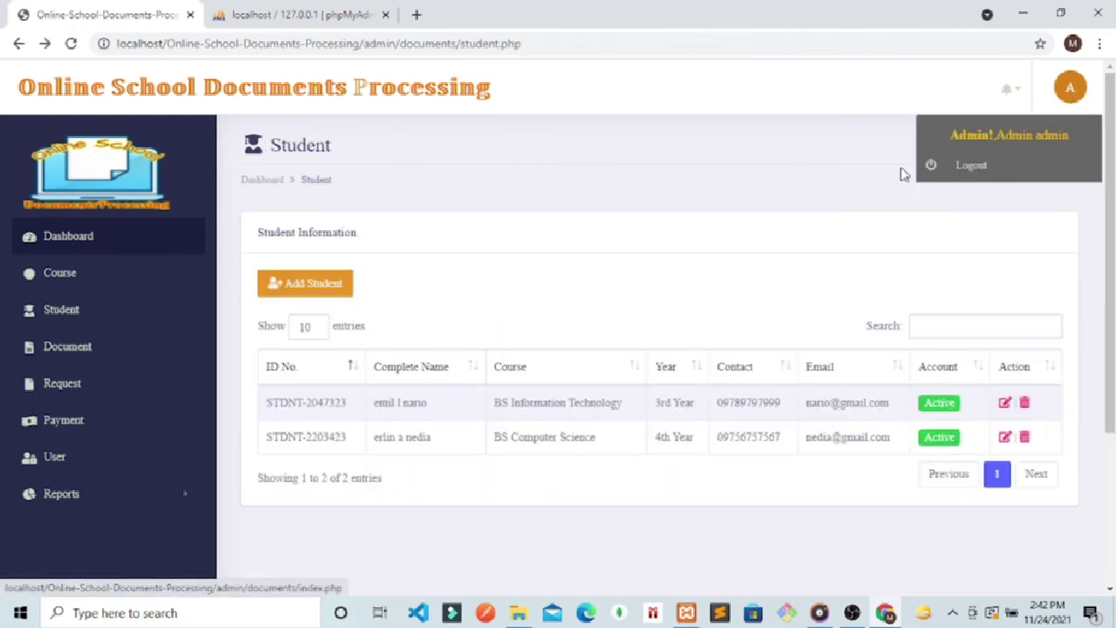
click(972, 176)
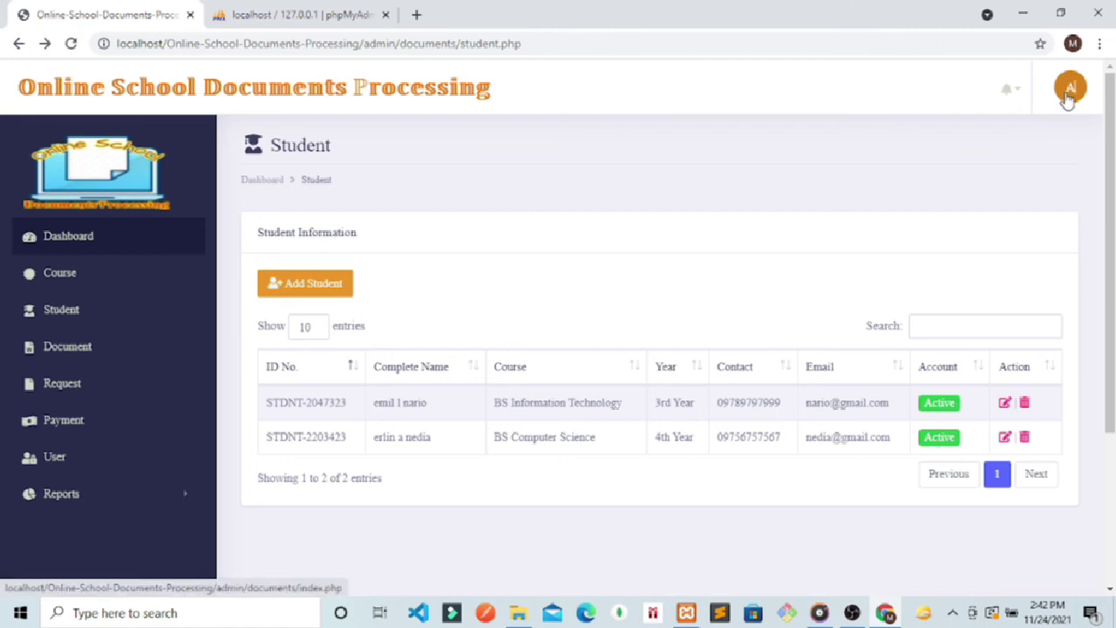
click(1070, 89)
Step: Log out of admin and strip 'admin/' from the address to load the student login page
click(973, 171)
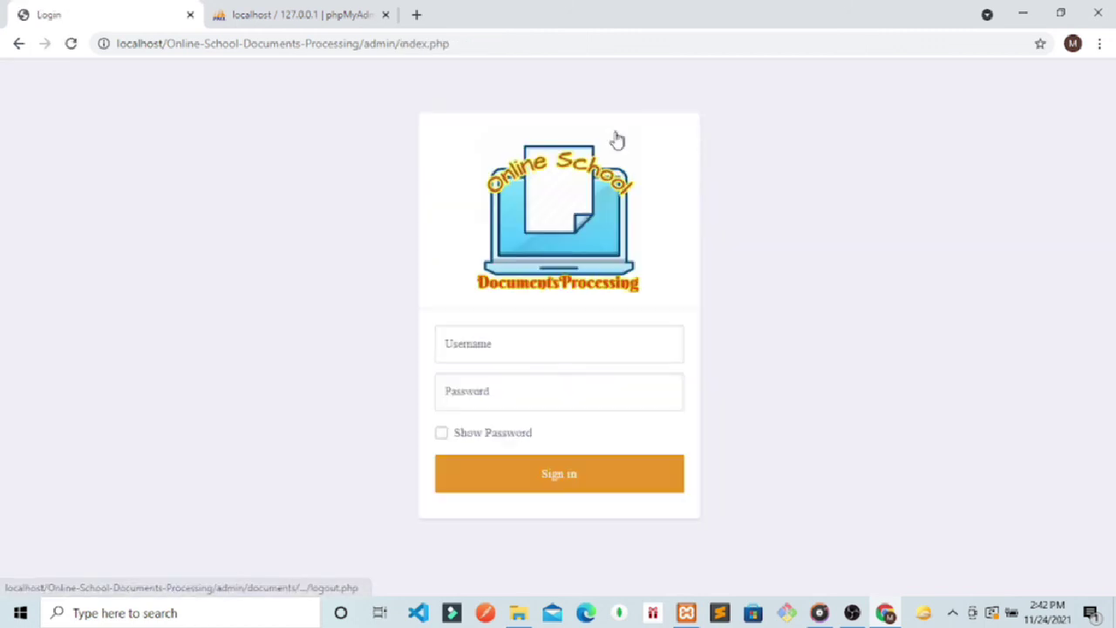
drag(488, 43, 372, 54)
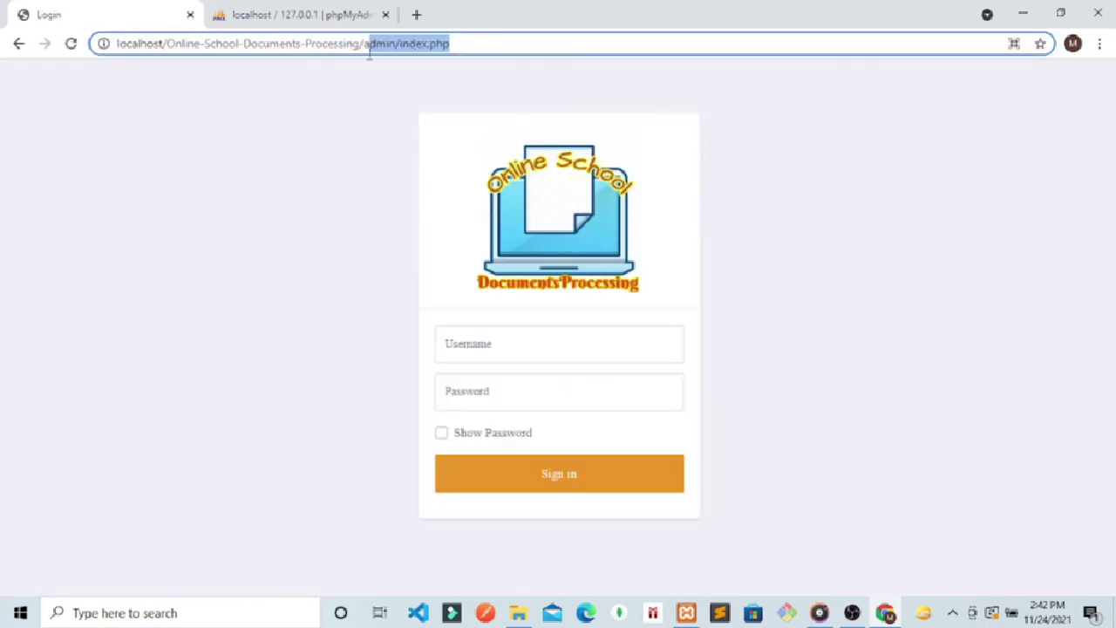
key(BackSpace)
key(BackSpace)
key(Return)
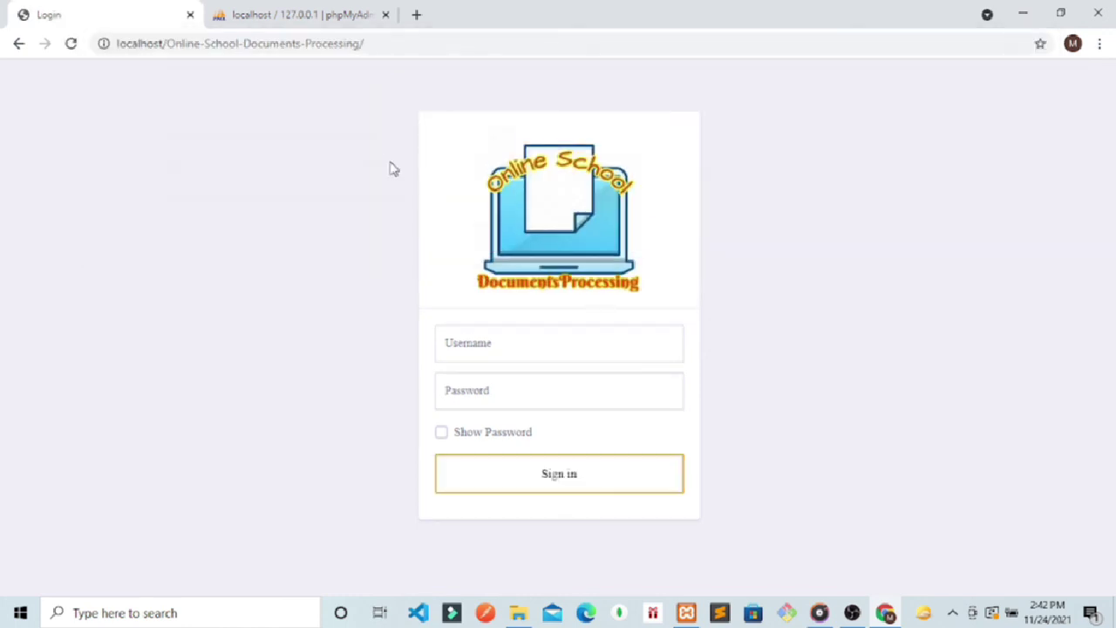
Step: Sign in with the reactivated student's username and password, with Show Password ticked
click(495, 348)
text(nedia)
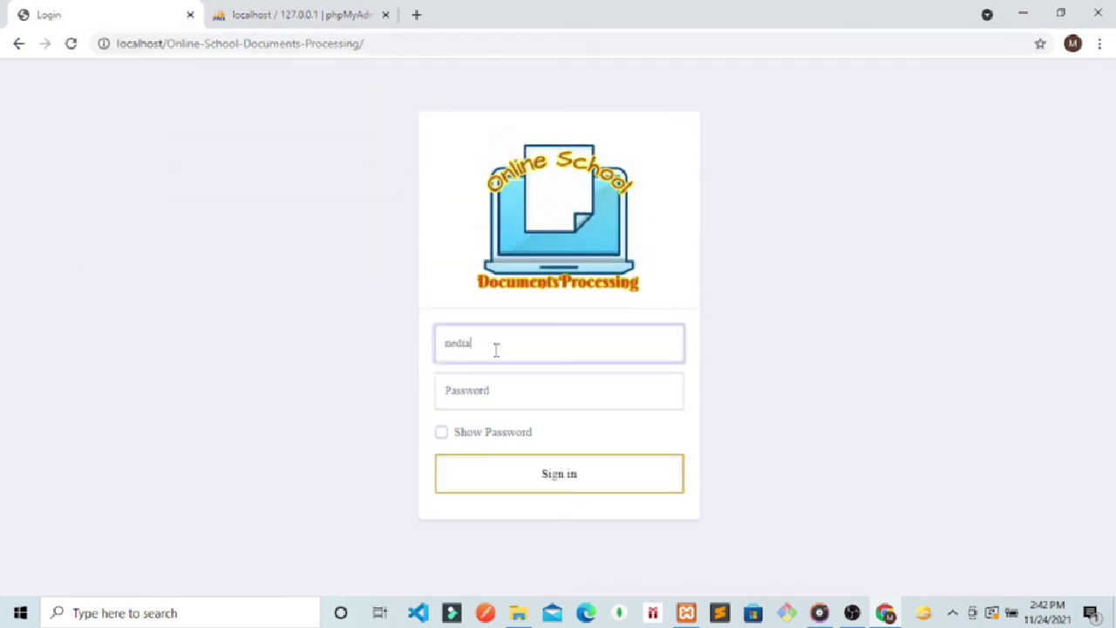
click(471, 399)
text(ne)
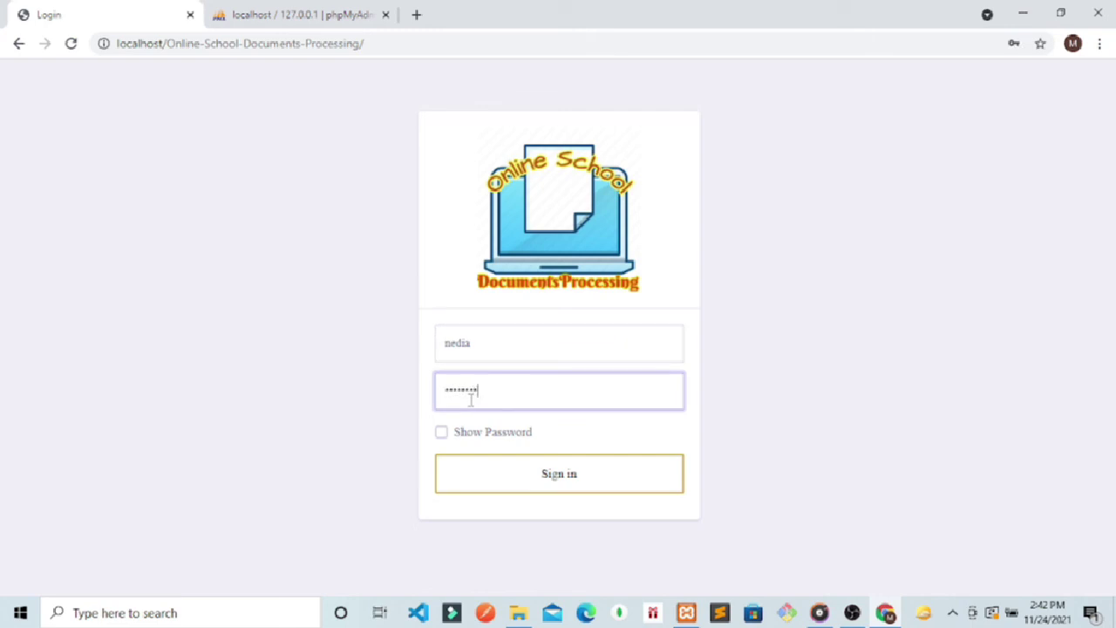
click(441, 432)
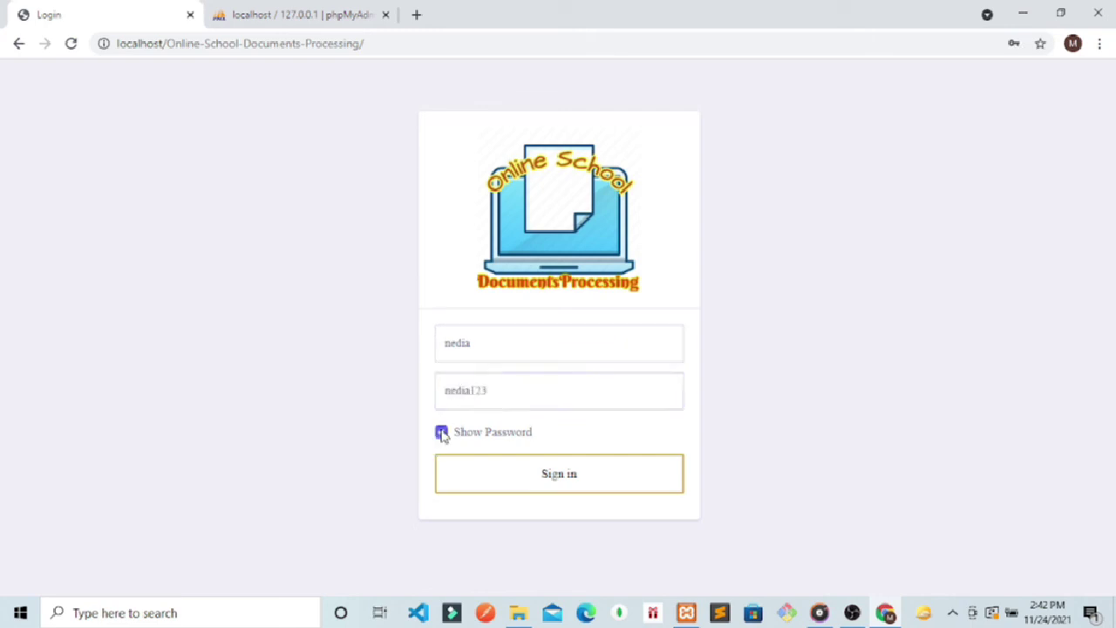
click(542, 480)
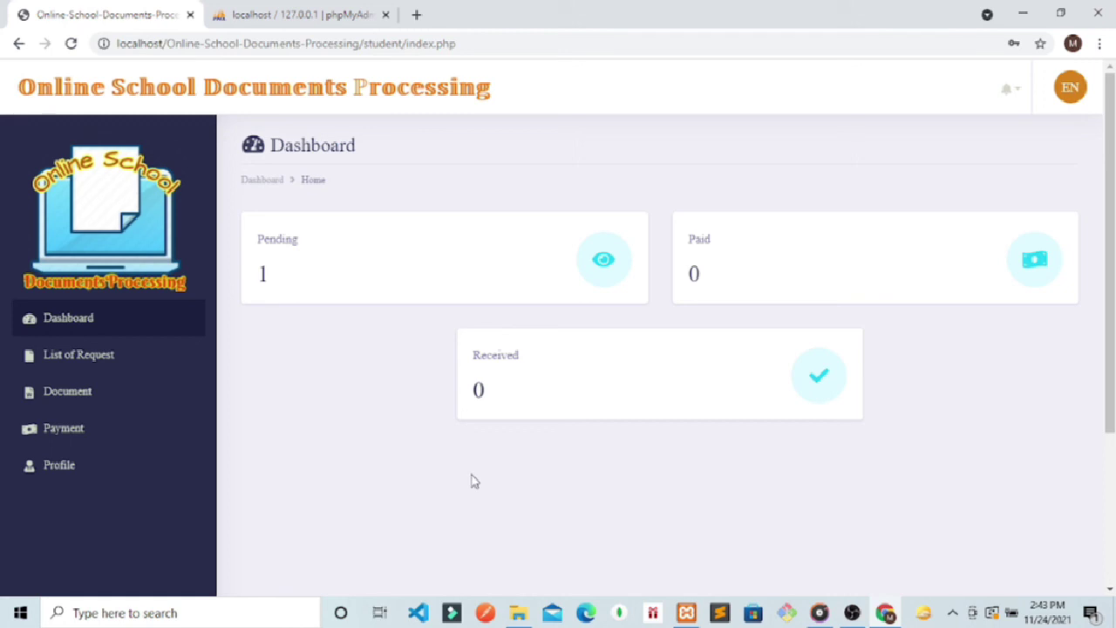
Step: Replace the password in the student's Profile page and save the changes
click(70, 465)
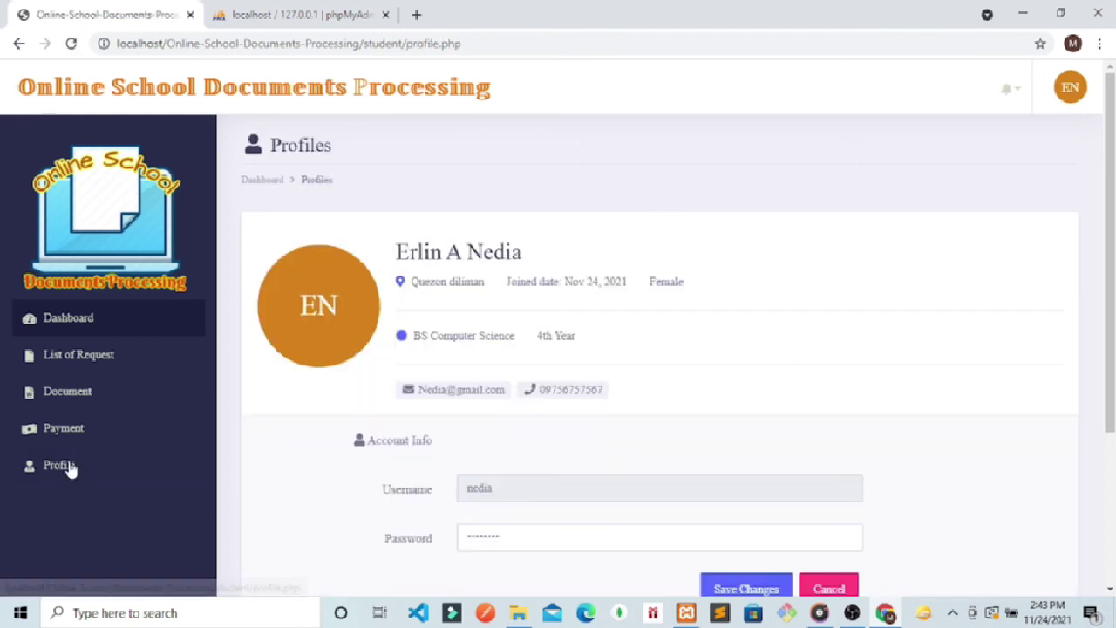
scroll(488, 463, down, 2)
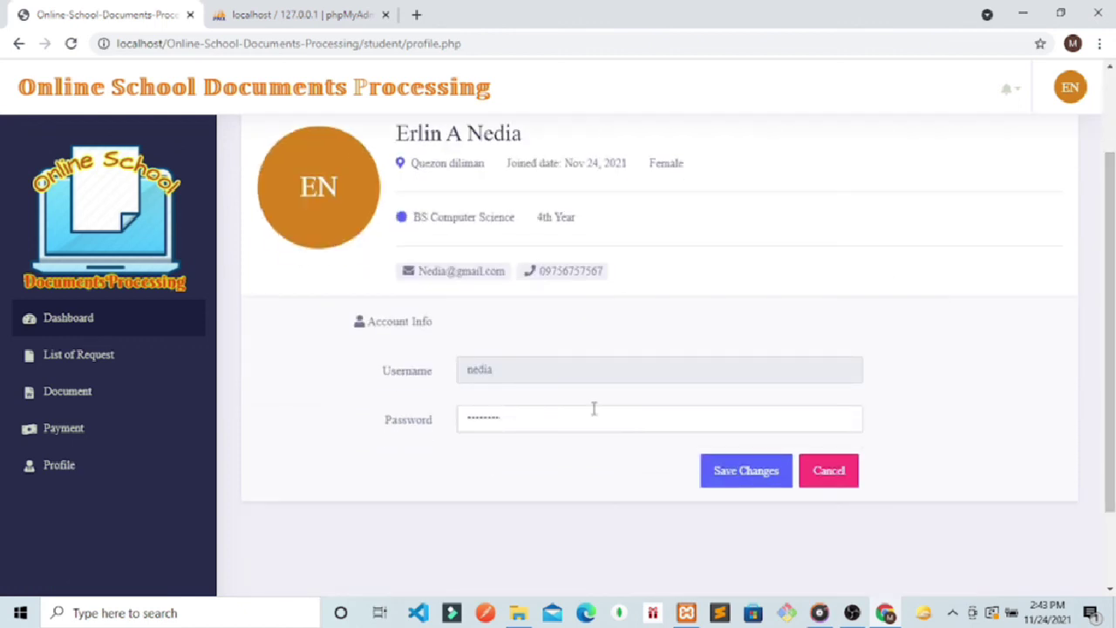
drag(588, 412, 461, 418)
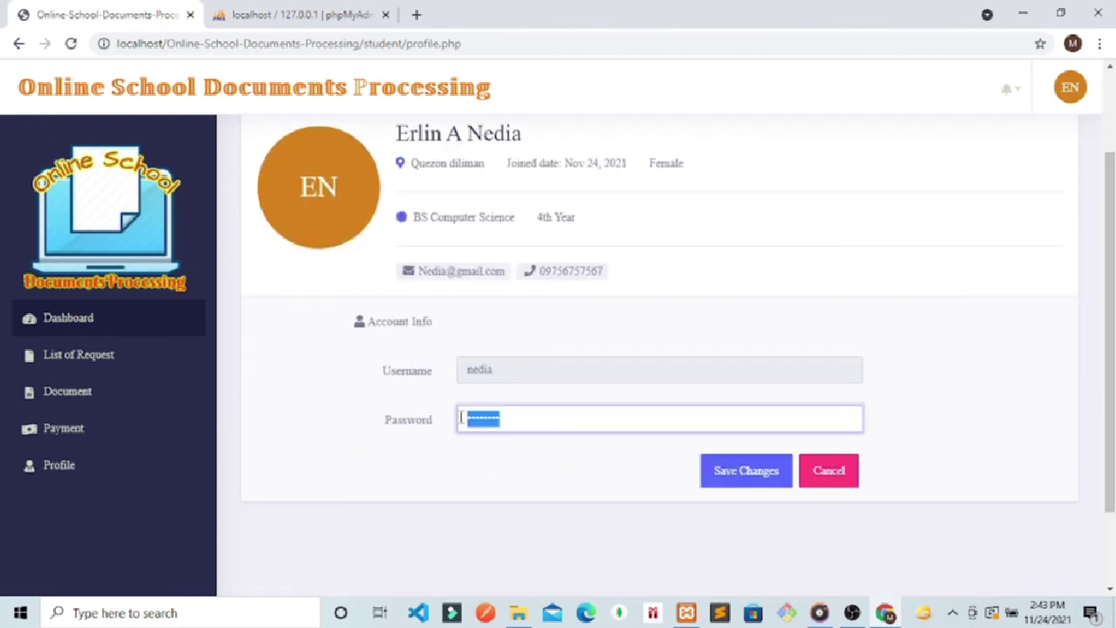
text(n)
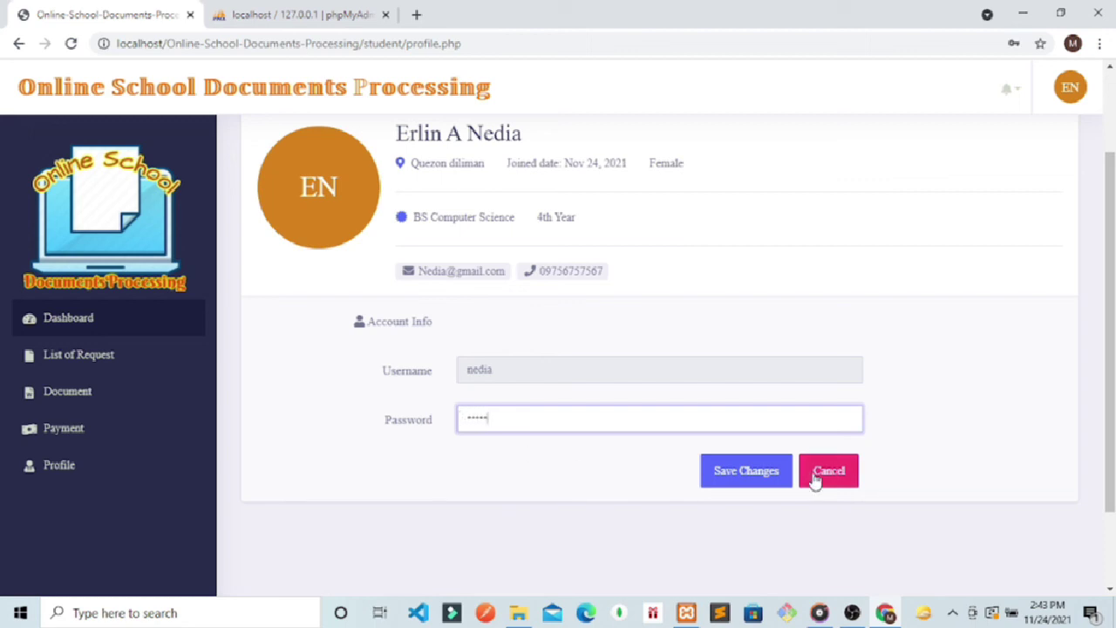
click(785, 479)
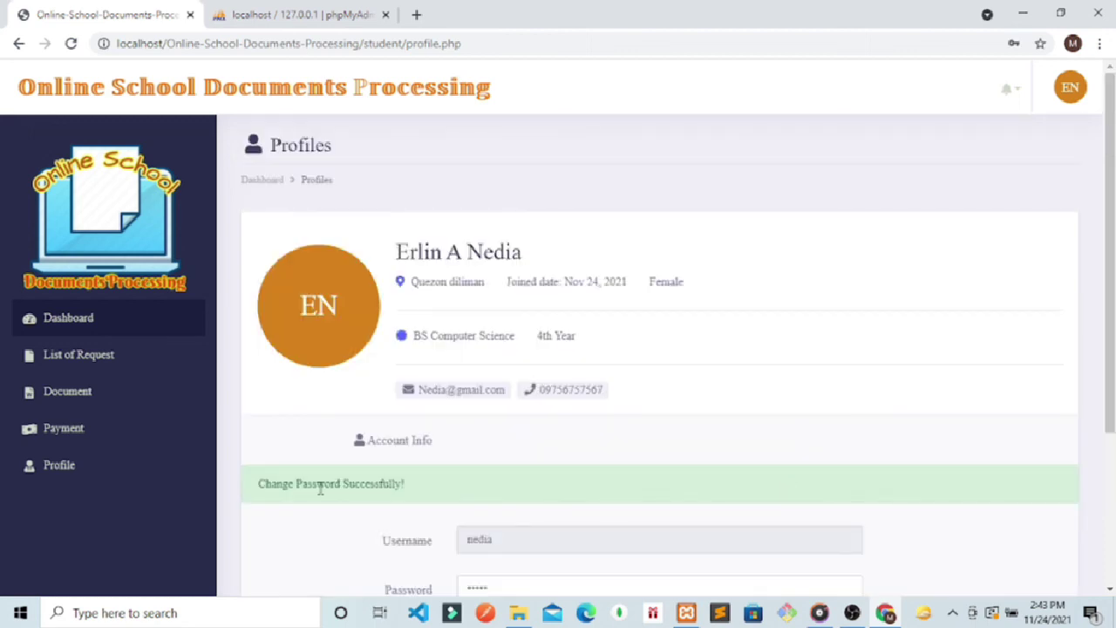
Step: Open the student account menu at top right
click(1056, 99)
click(972, 177)
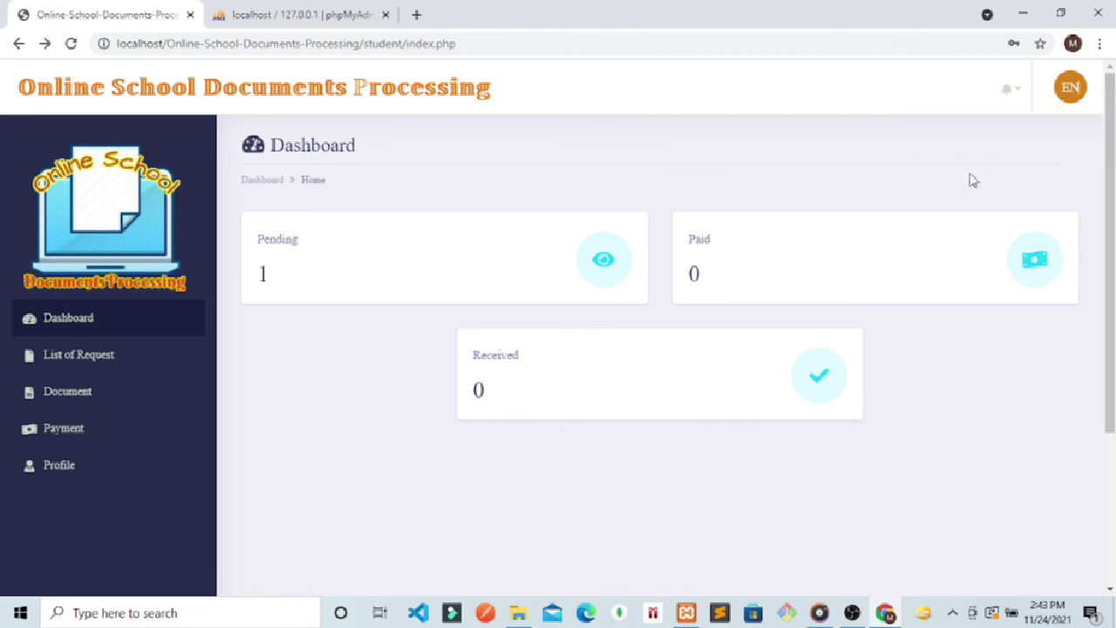
drag(1078, 89, 1037, 125)
Step: Log out of the student account from the avatar menu
click(1064, 96)
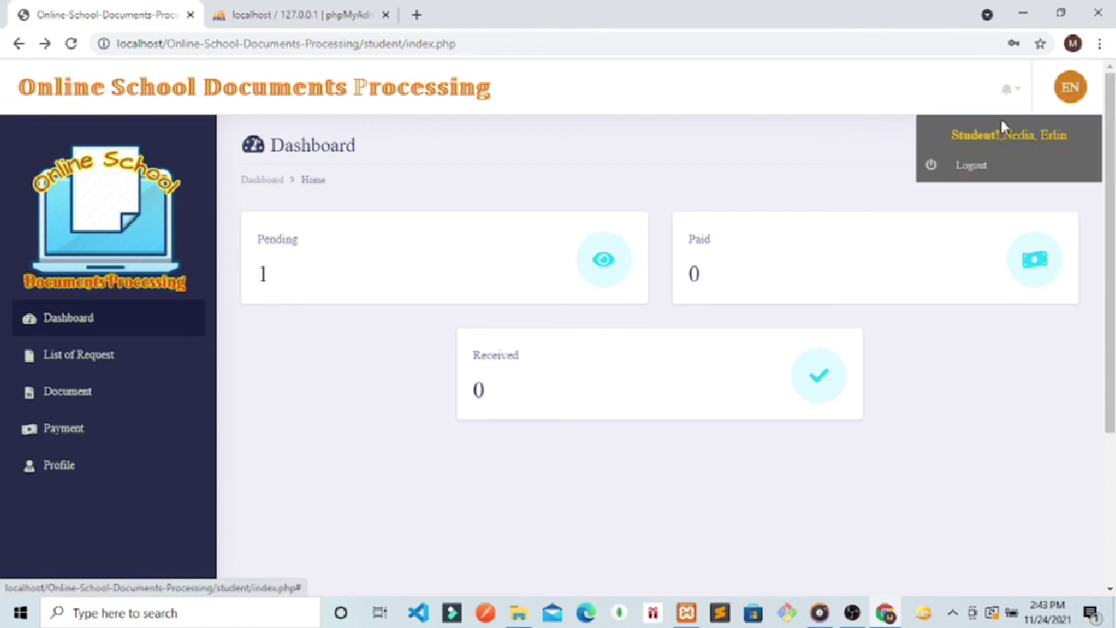
click(976, 177)
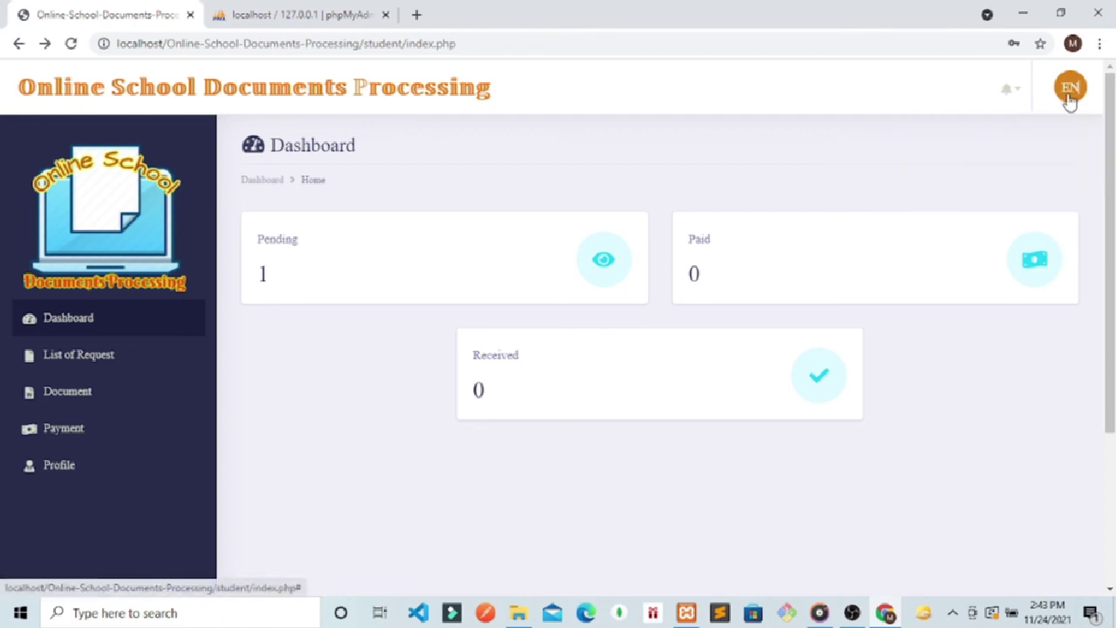
click(1072, 100)
click(972, 167)
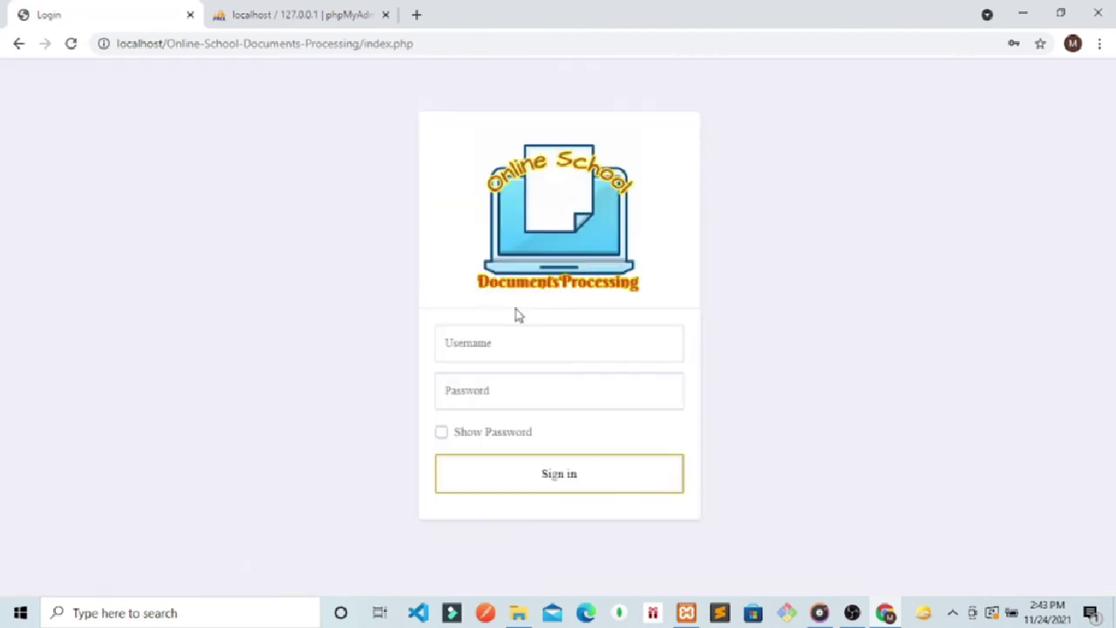
Step: Try signing in as the student with the old password; it is rejected
click(499, 352)
text(mne)
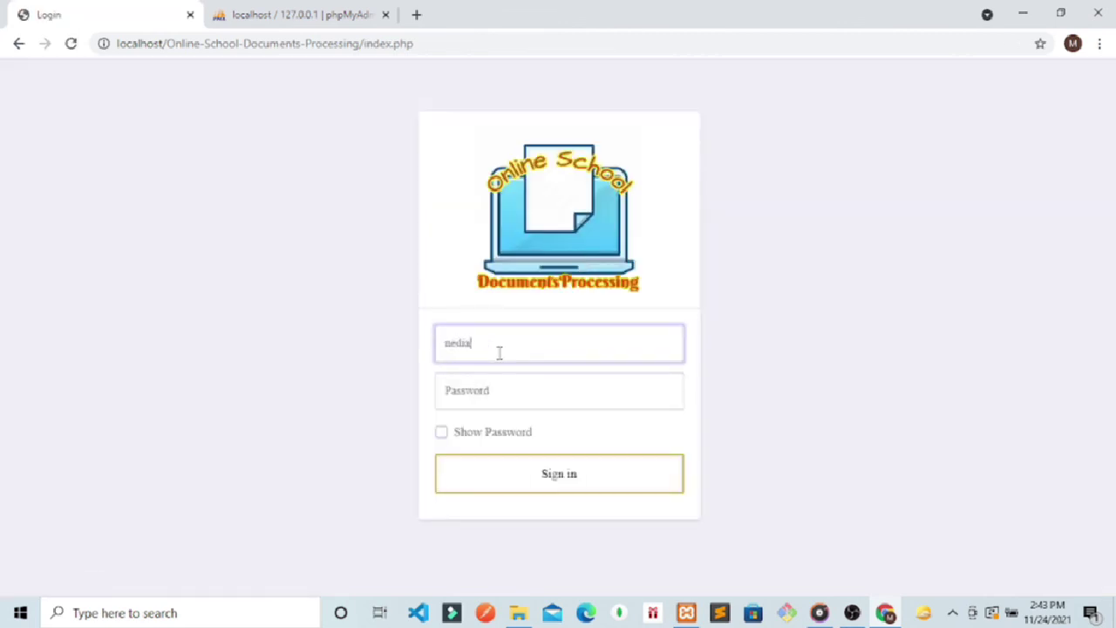
click(472, 394)
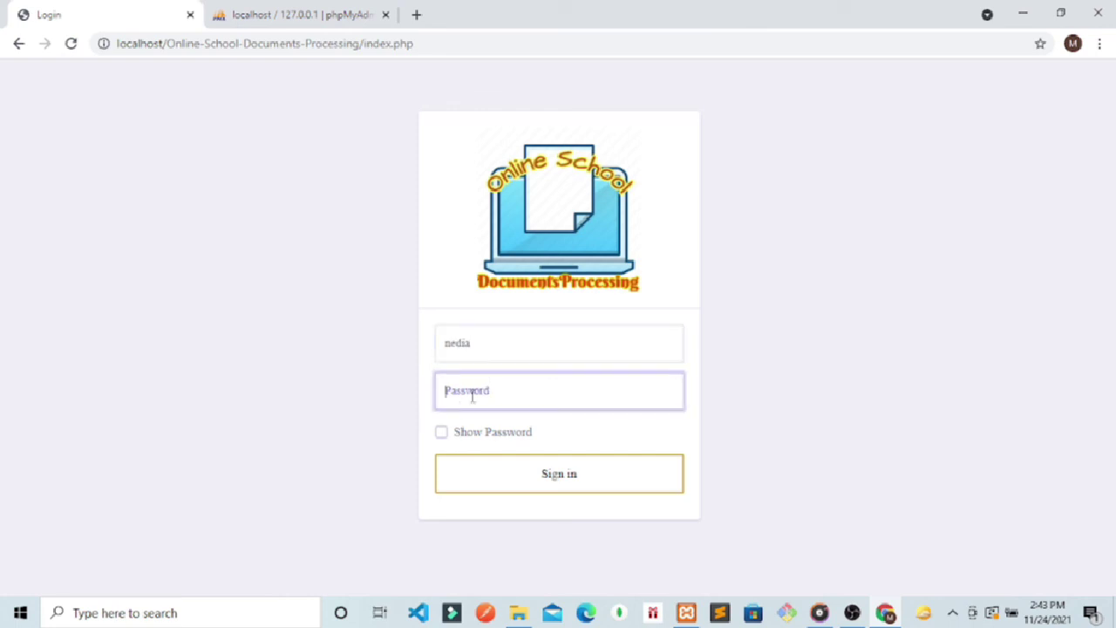
click(440, 439)
click(476, 405)
text(m)
click(509, 480)
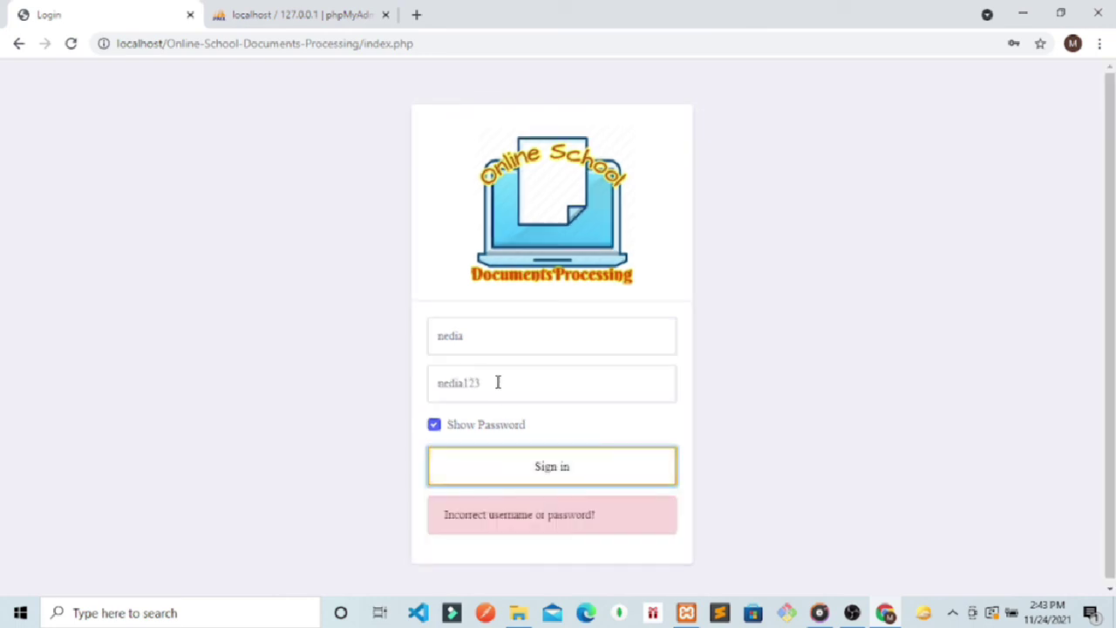
Step: Sign in with the new password, dismiss Chrome's breach warning and never save it
drag(497, 382, 437, 387)
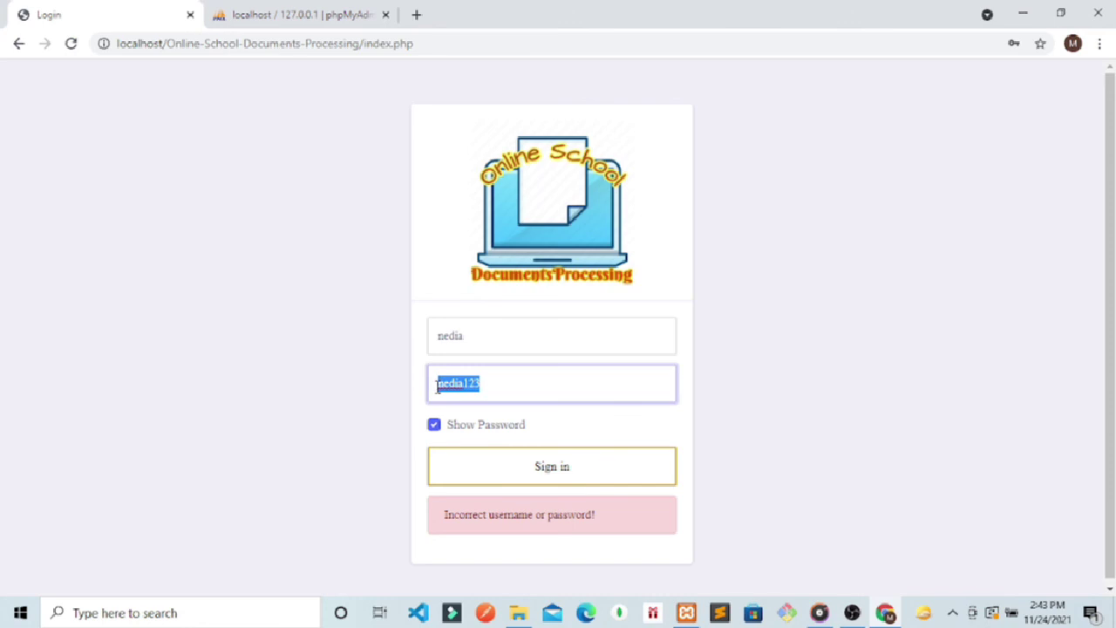
text(12345)
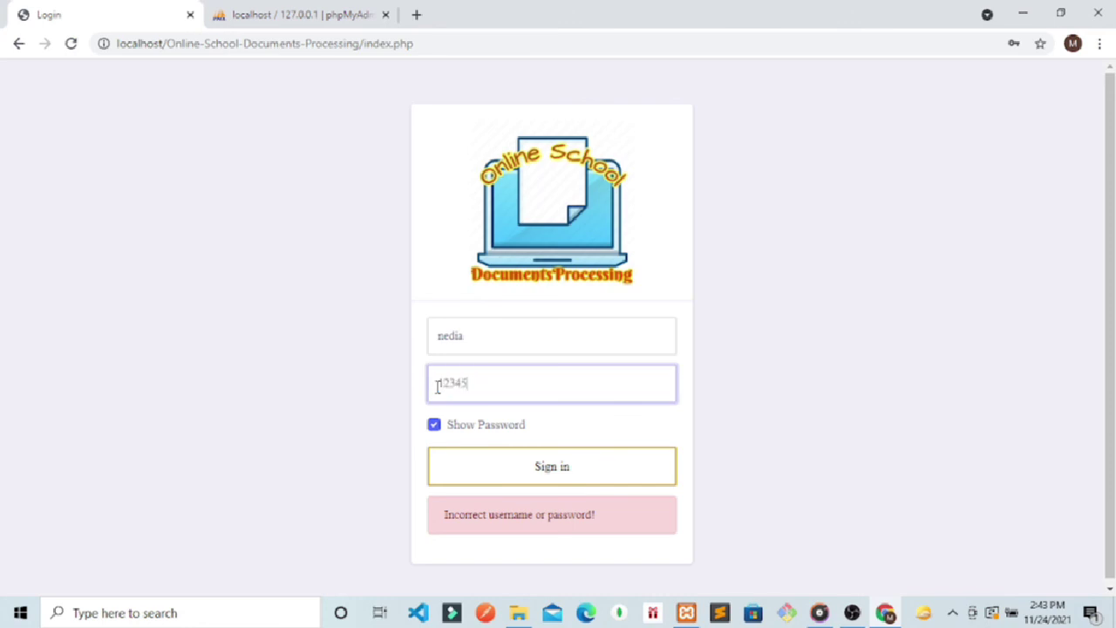
click(578, 471)
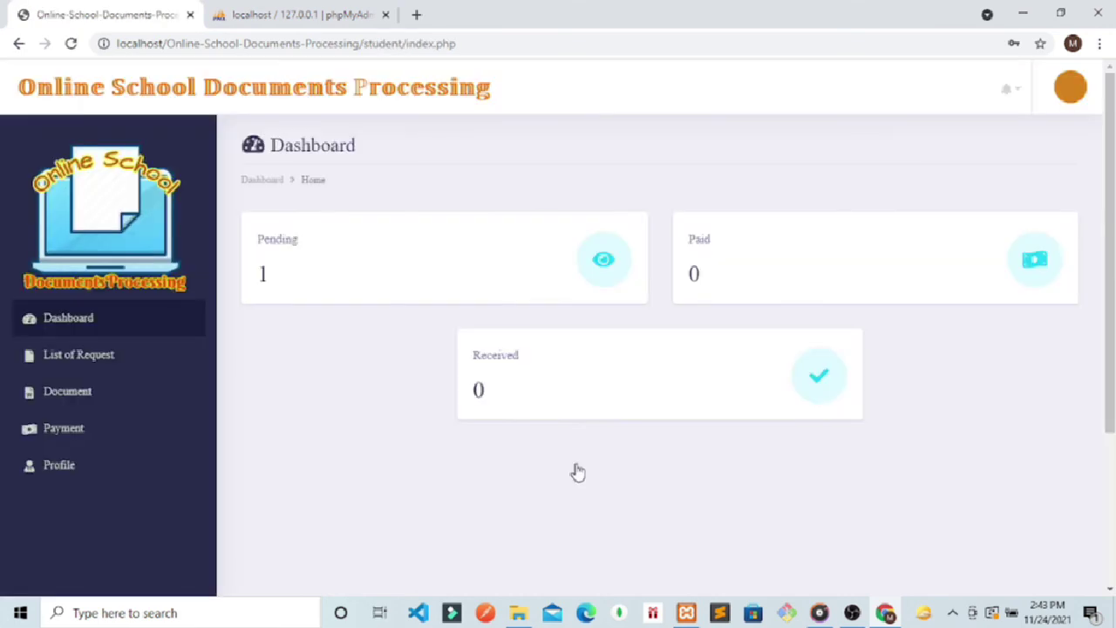
click(703, 278)
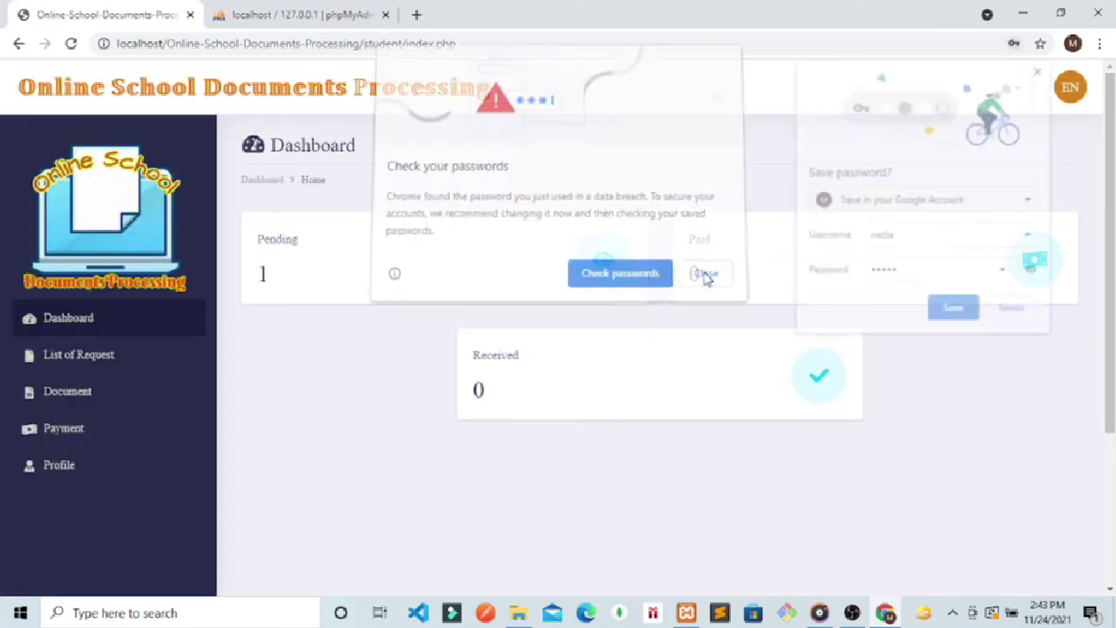
click(998, 312)
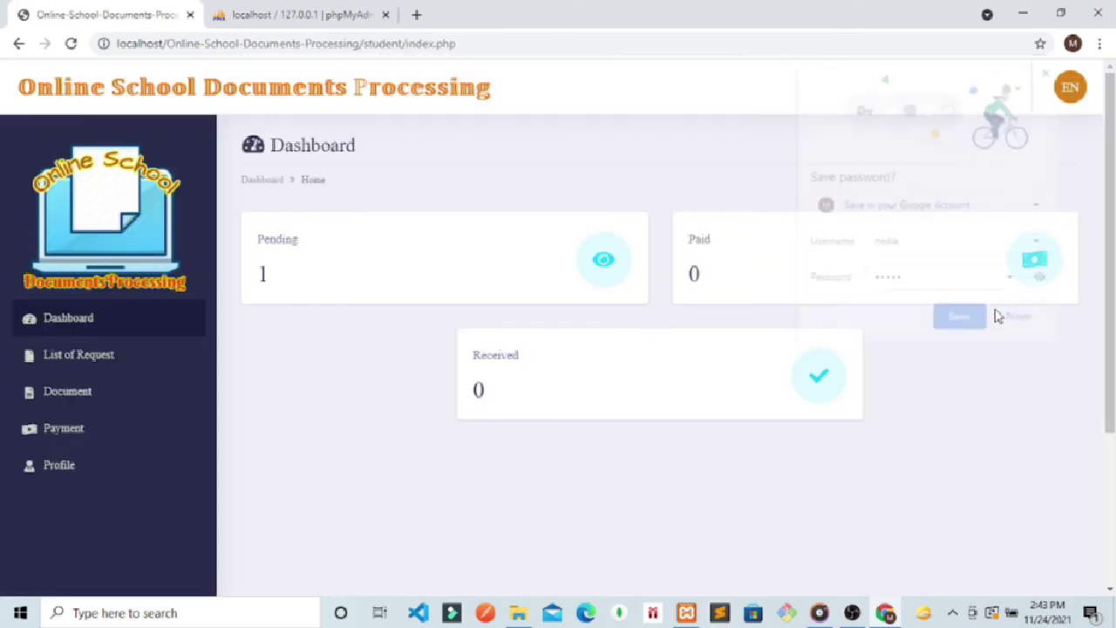
click(715, 613)
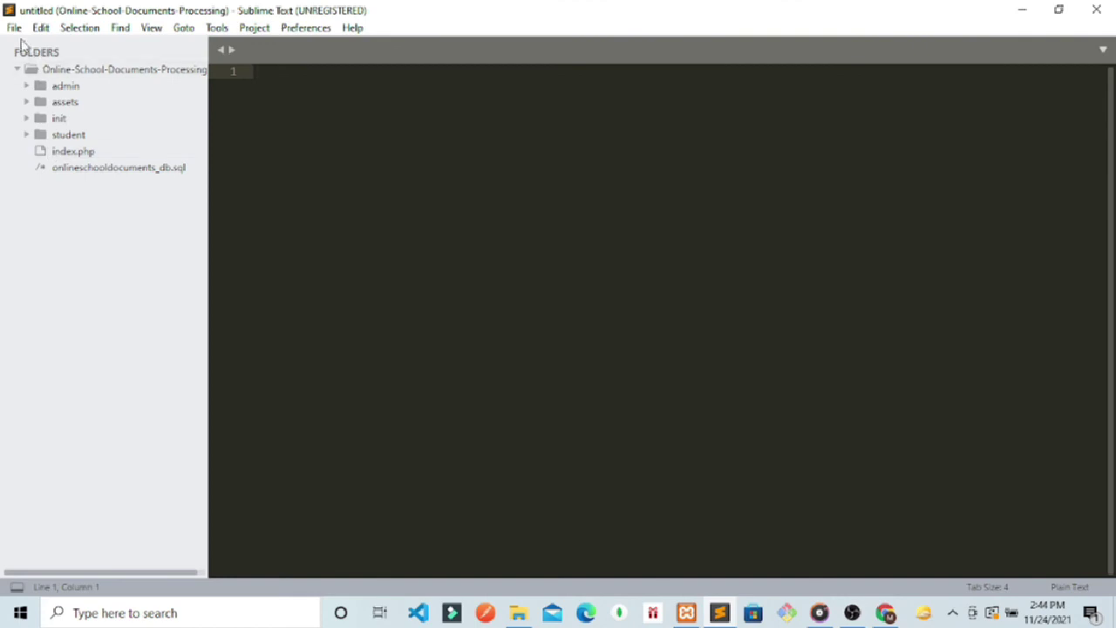
Step: Open a fresh maximized Sublime window and add the Online-School-Documents-Processing folder
click(13, 29)
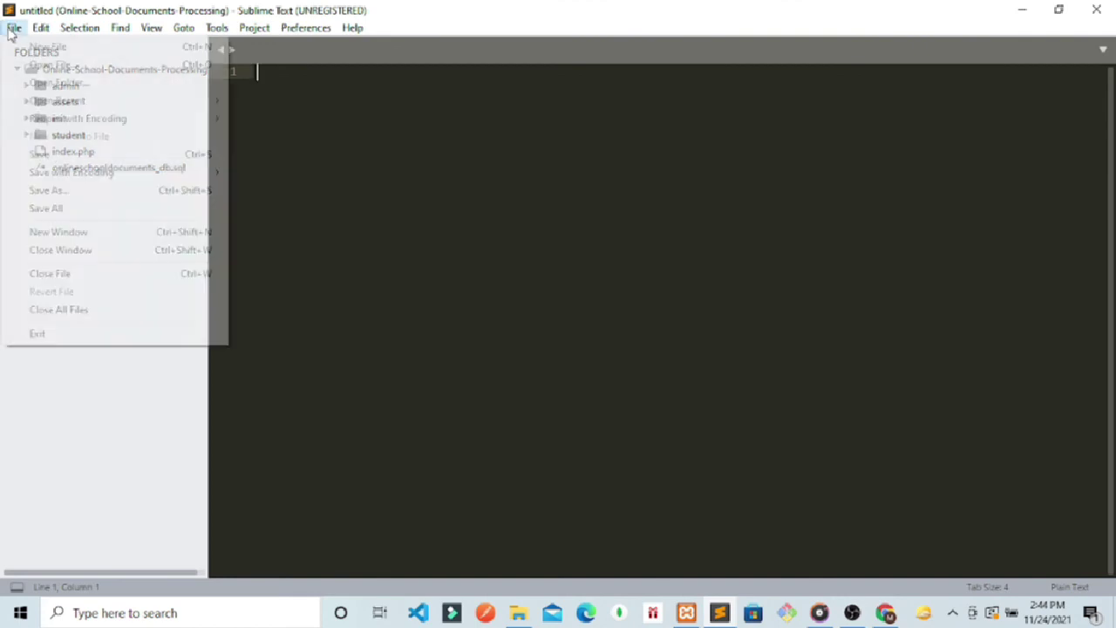
click(94, 233)
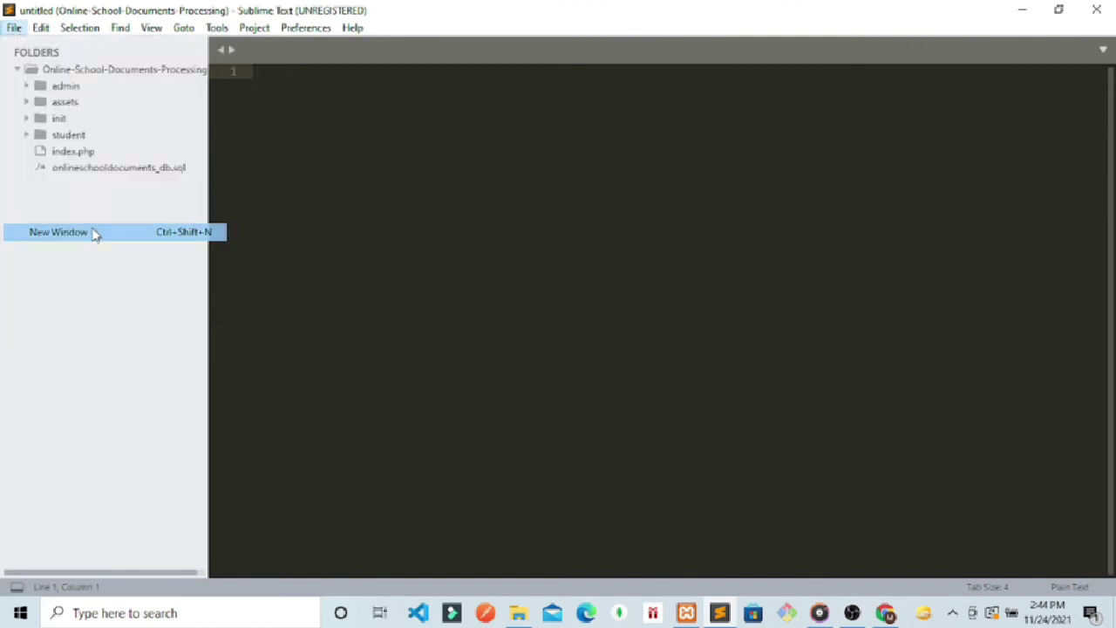
click(1111, 11)
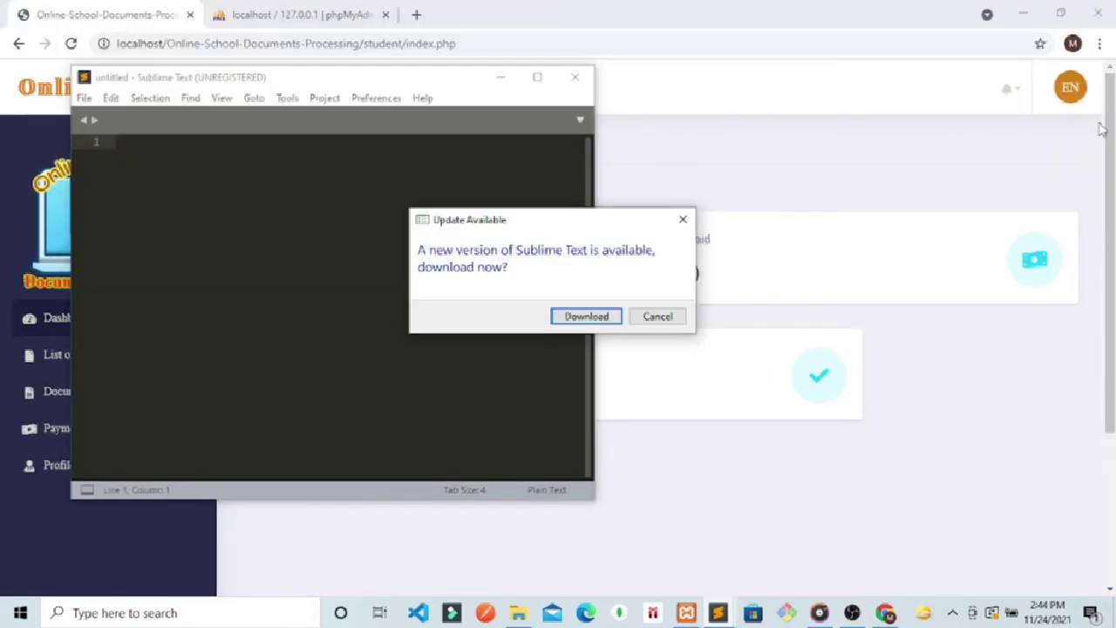
click(682, 218)
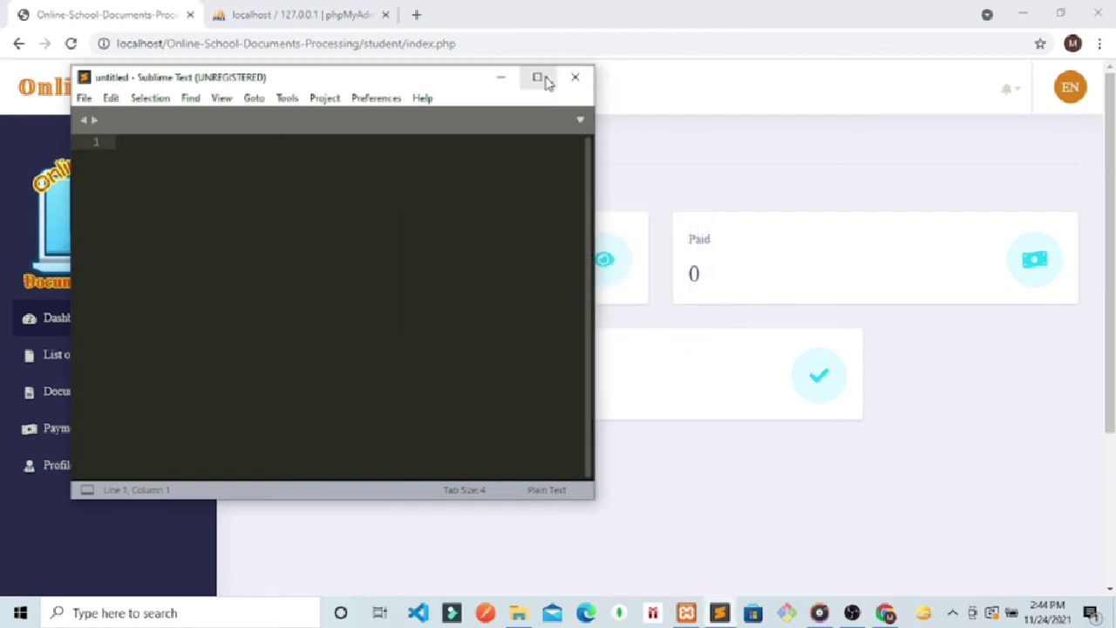
click(539, 77)
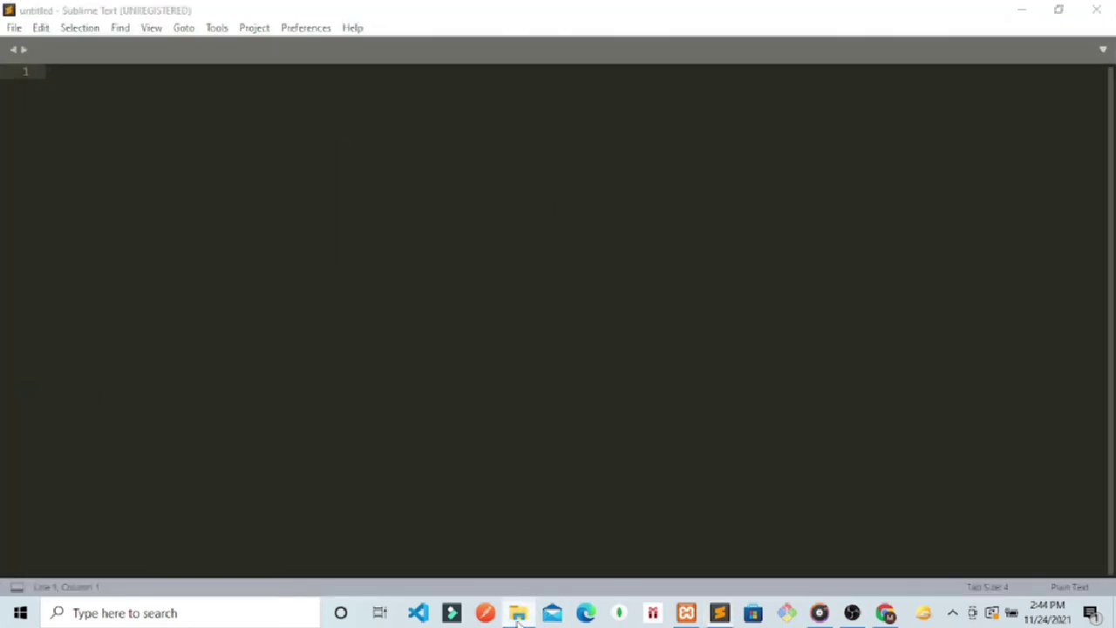
click(517, 613)
drag(469, 449, 236, 361)
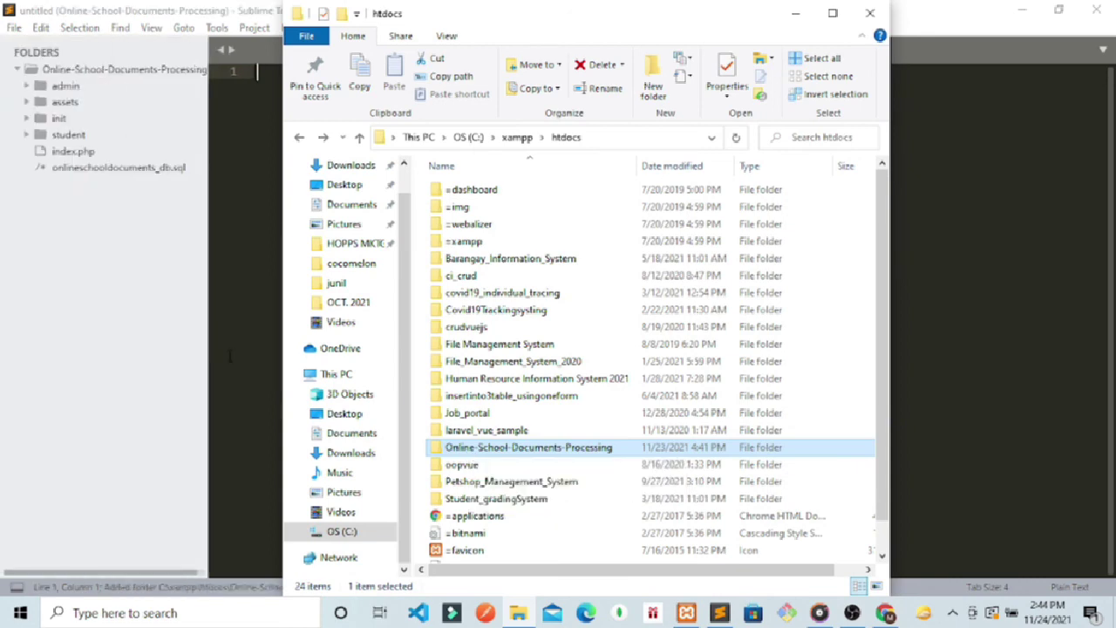
click(909, 279)
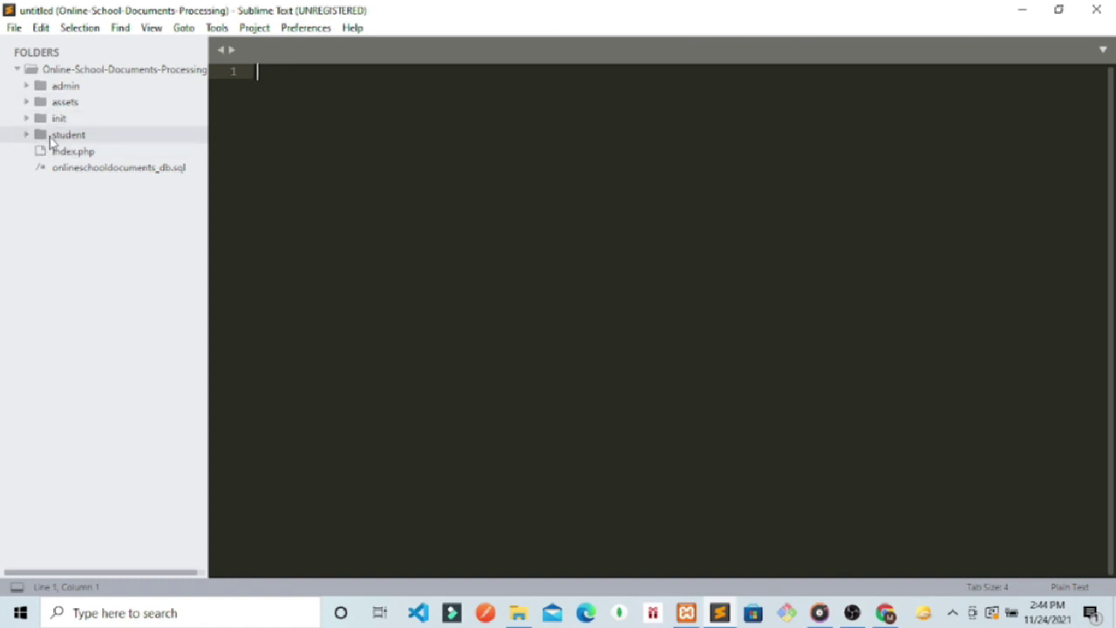
Step: Browse the student and admin folders, then open the project's root index.php
click(53, 136)
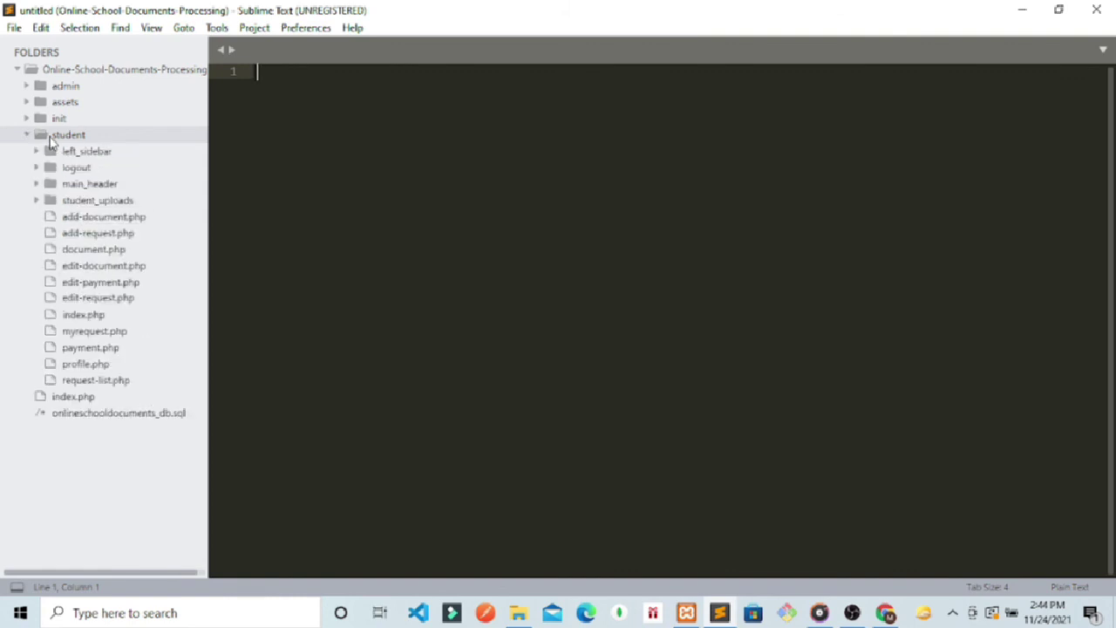
click(53, 135)
click(39, 90)
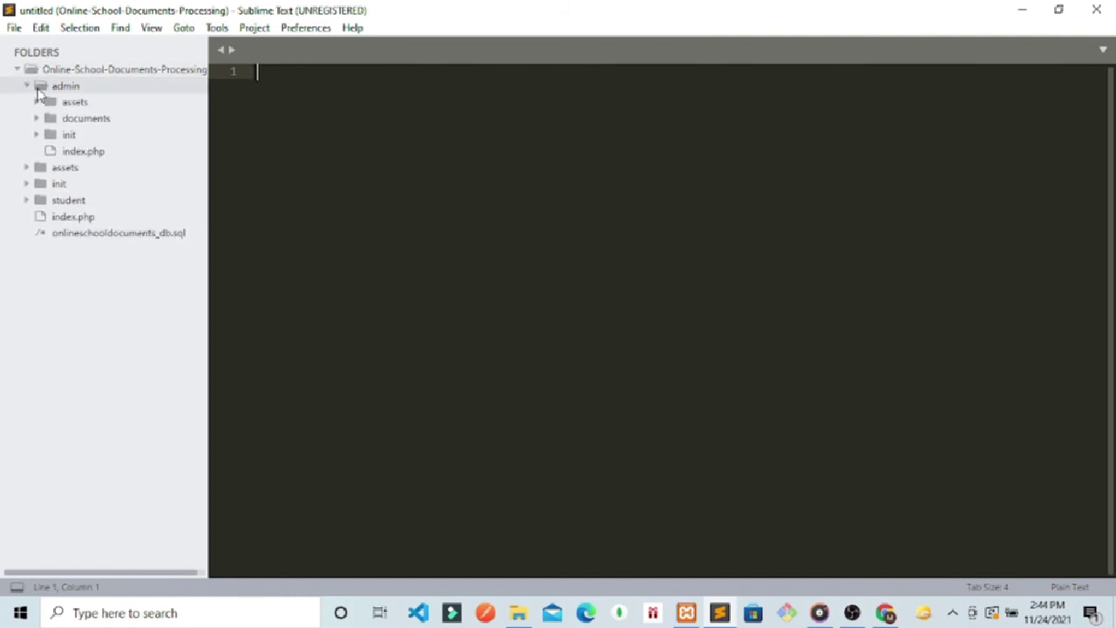
click(40, 92)
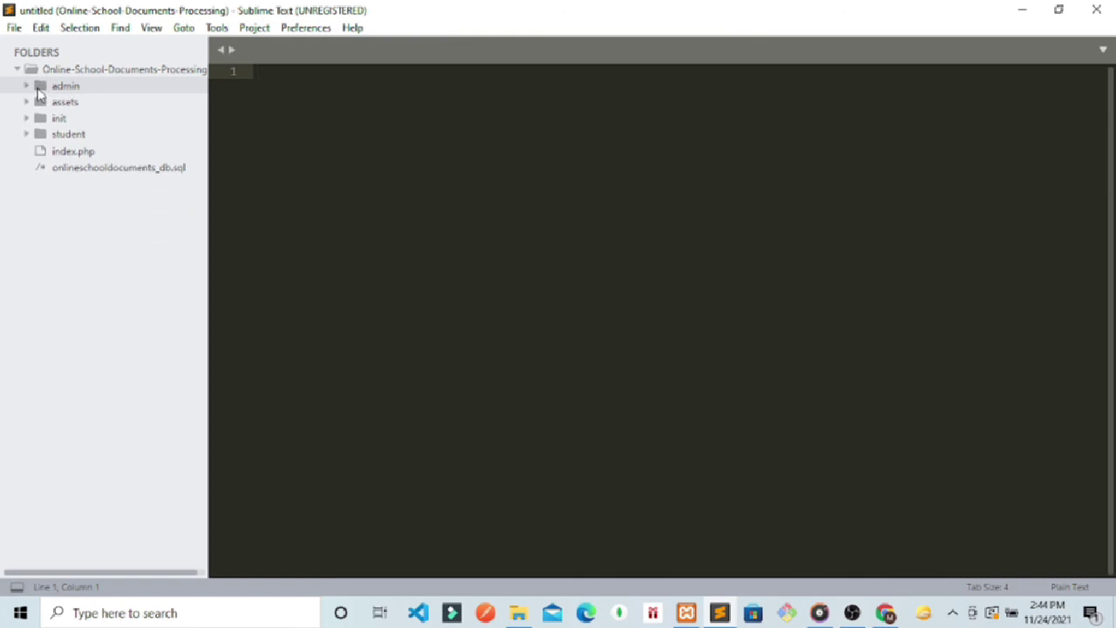
click(39, 93)
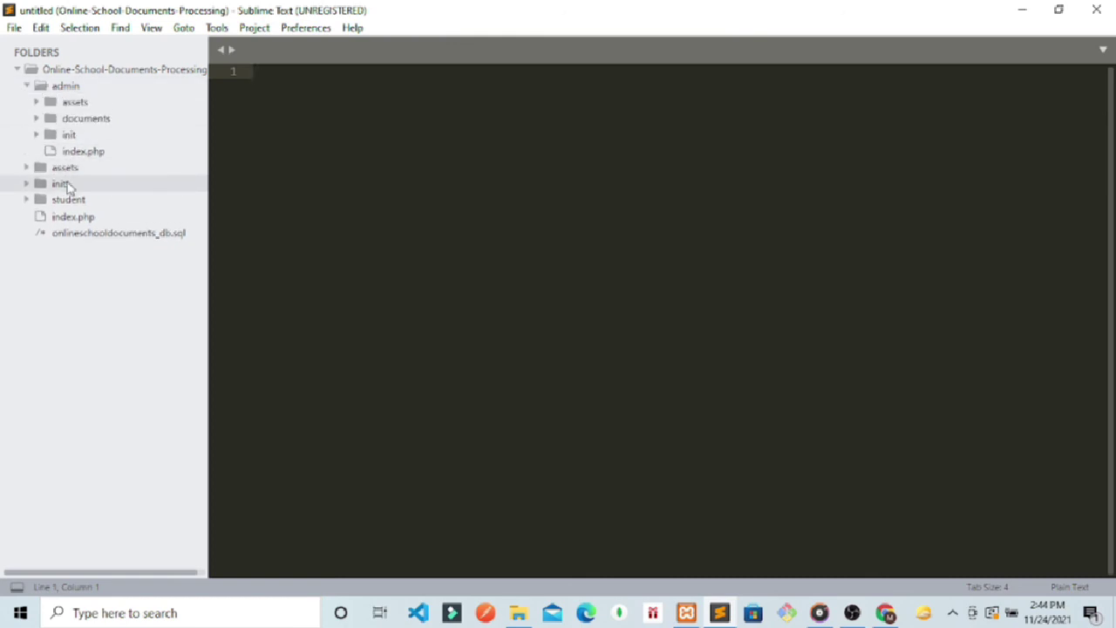
click(72, 216)
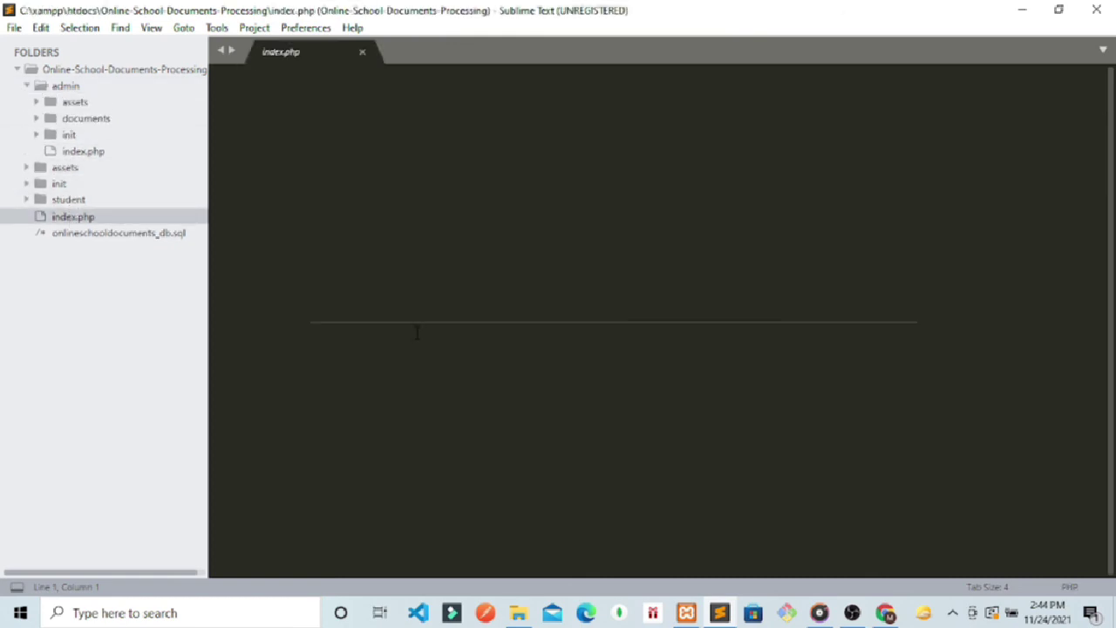
Step: Log the student out in Chrome, then return to index.php in Sublime Text
click(27, 86)
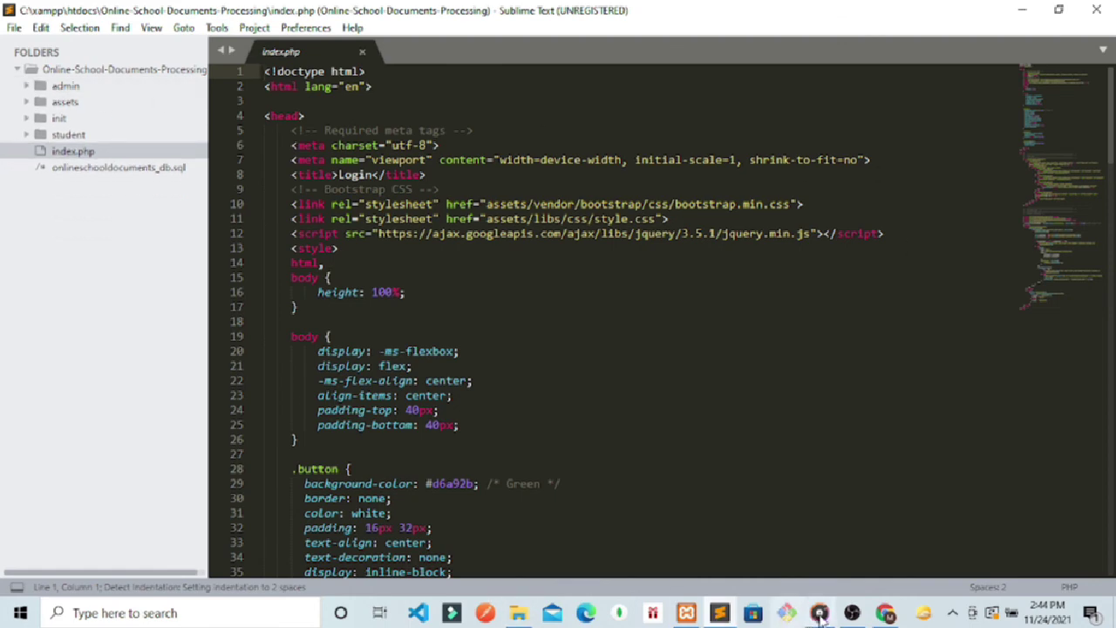
click(887, 614)
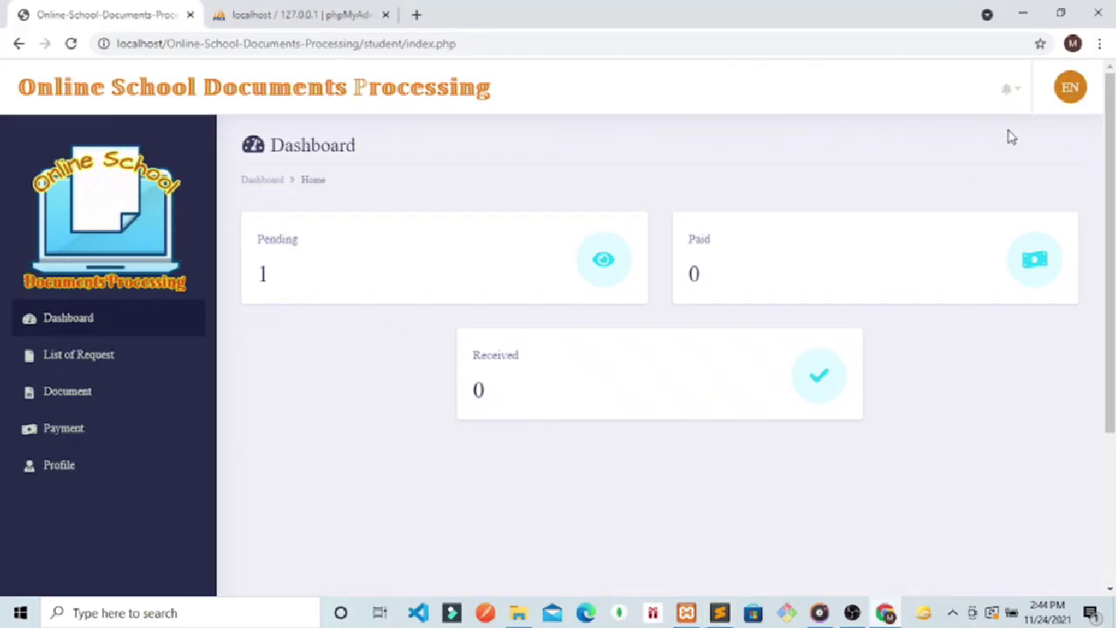
click(1069, 87)
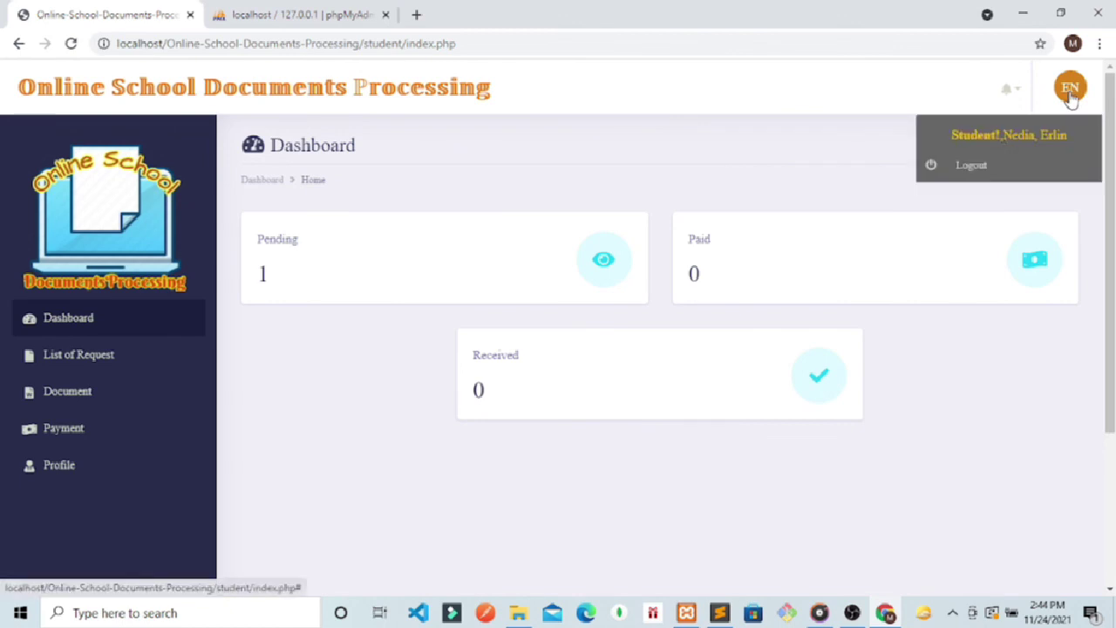
click(974, 166)
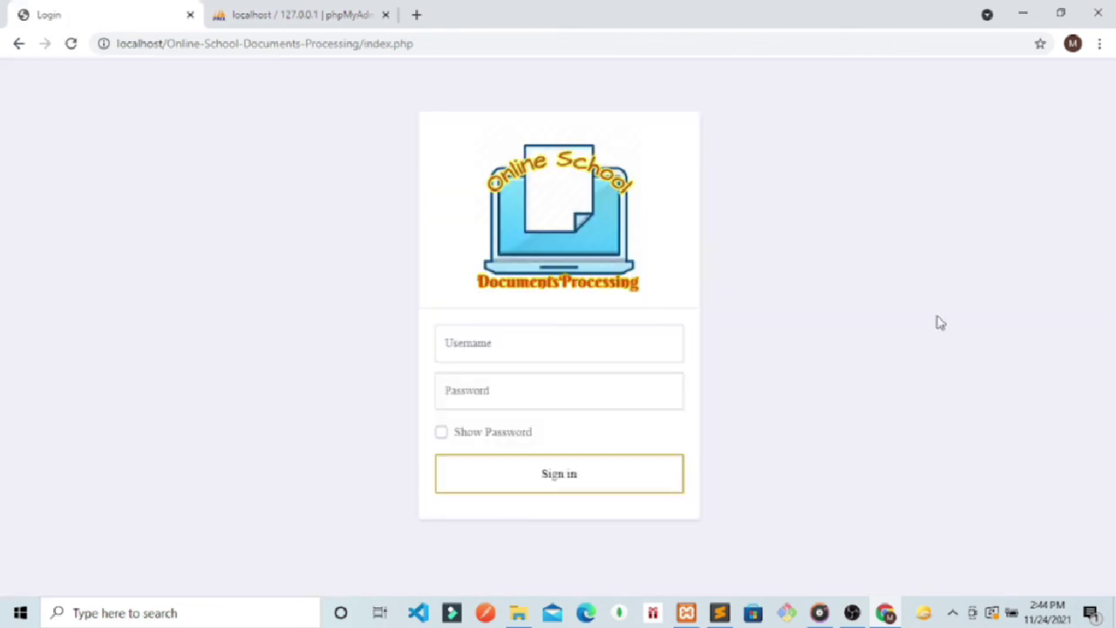
click(720, 613)
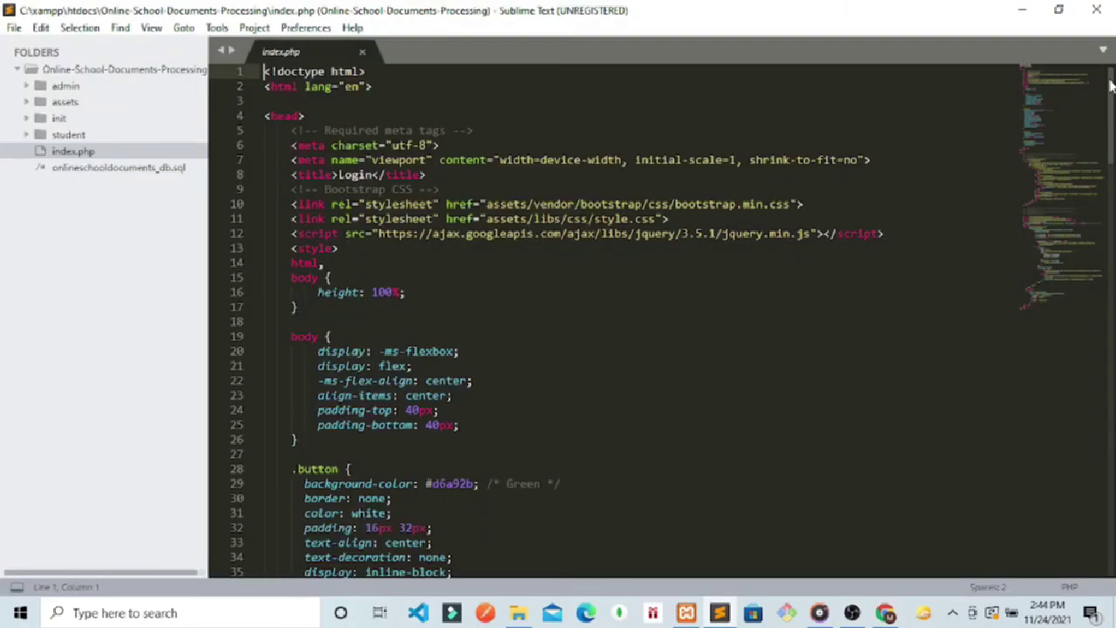
Step: Comment out the right-click-blocking script on lines 92–94 of index.php and save the file
drag(1110, 84, 1110, 283)
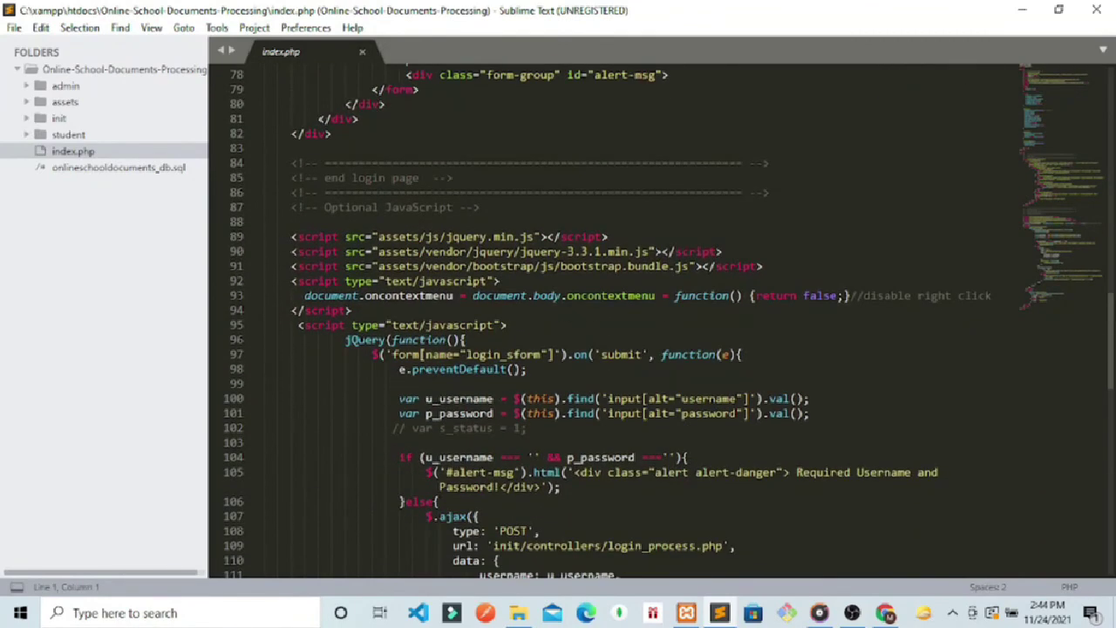
click(371, 308)
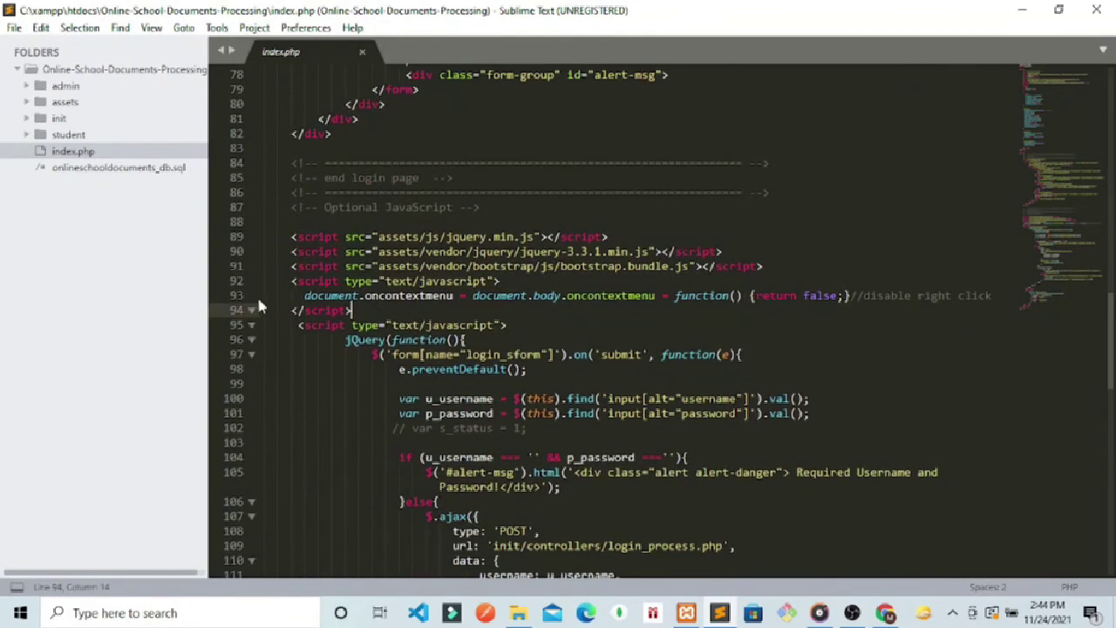
drag(353, 310, 277, 281)
key(ctrl+slash)
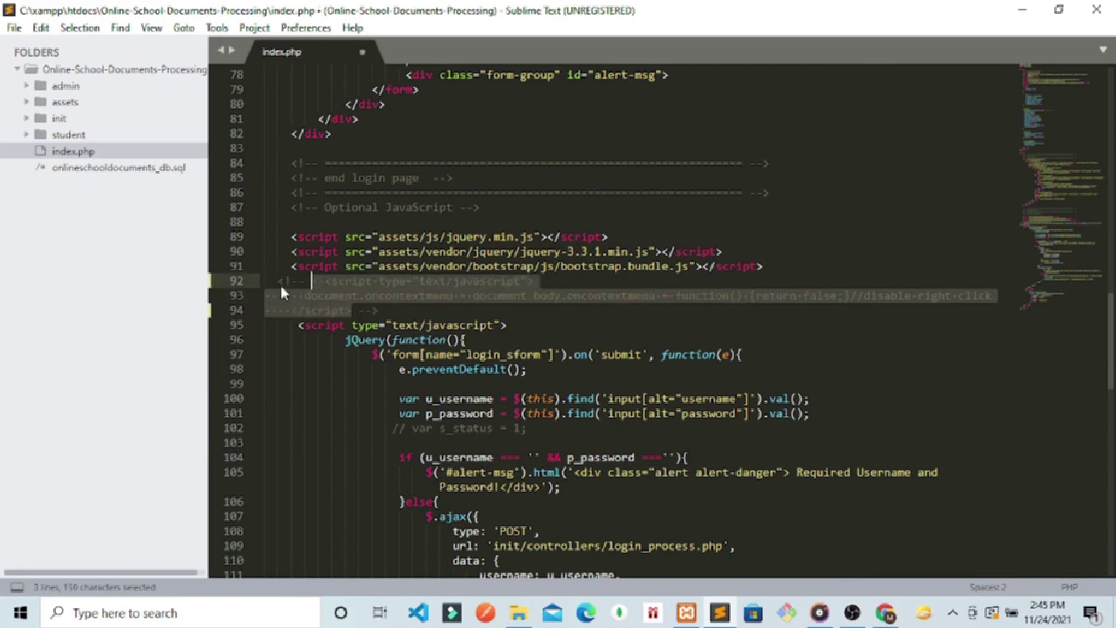
key(ctrl+s)
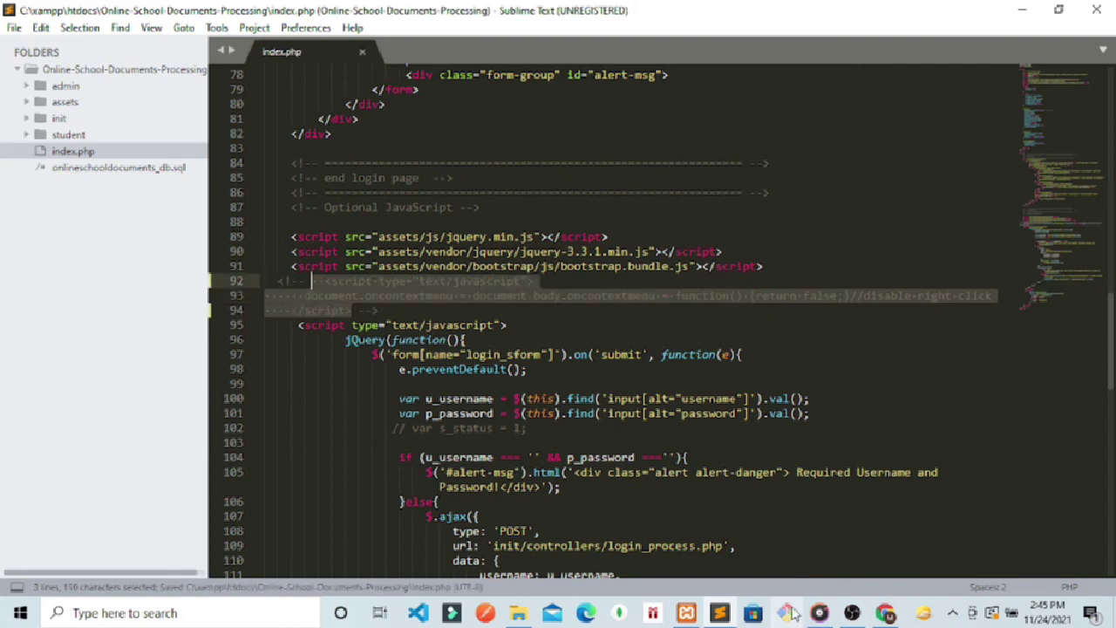
click(885, 613)
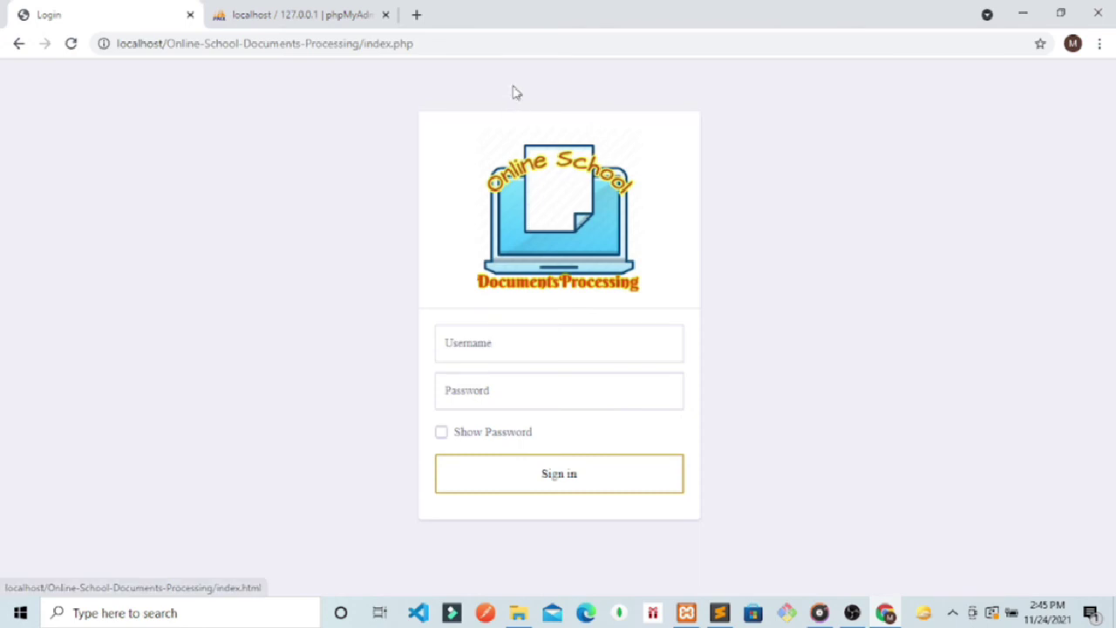
Step: Reload the login page, check its source for the commented-out script, then close the source tab
click(511, 43)
key(Return)
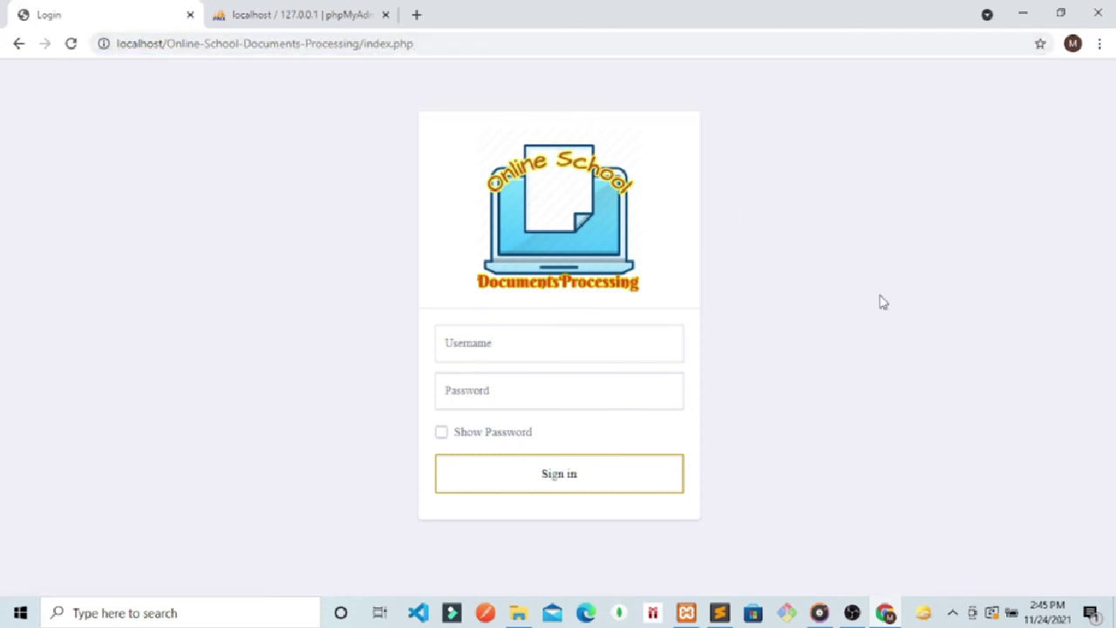
right_click(865, 297)
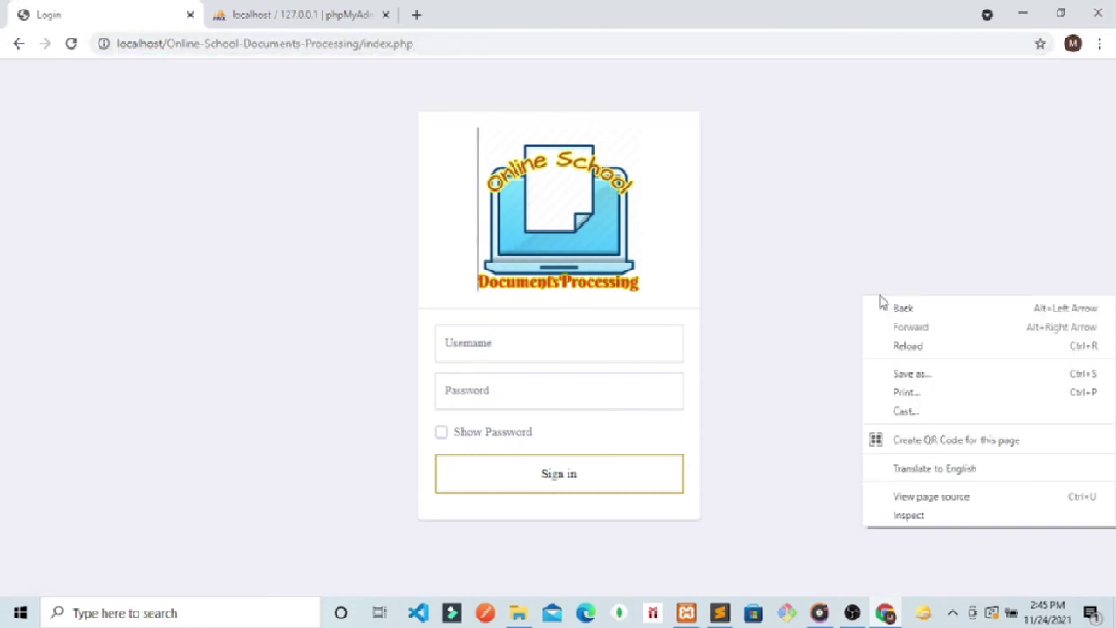
click(905, 497)
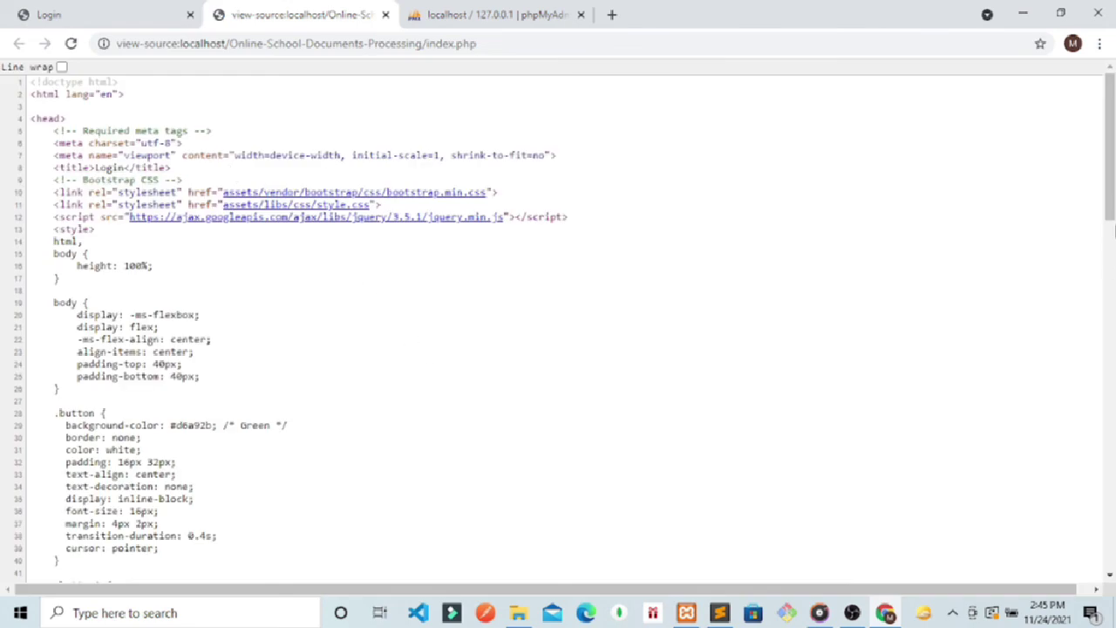
drag(1112, 229, 1112, 484)
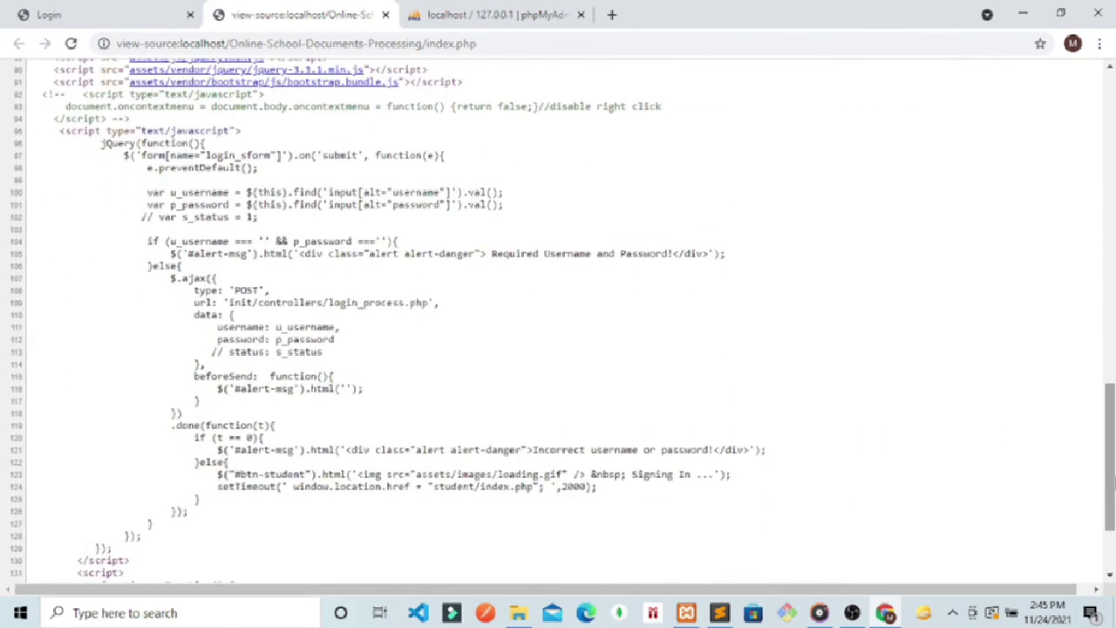
drag(445, 316, 138, 292)
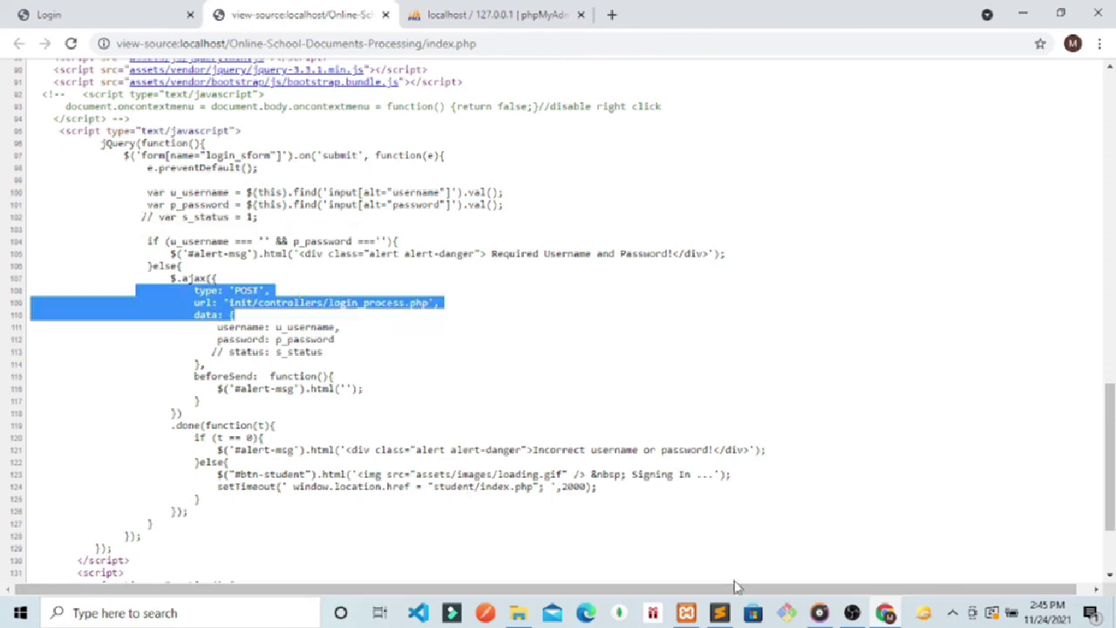
click(384, 14)
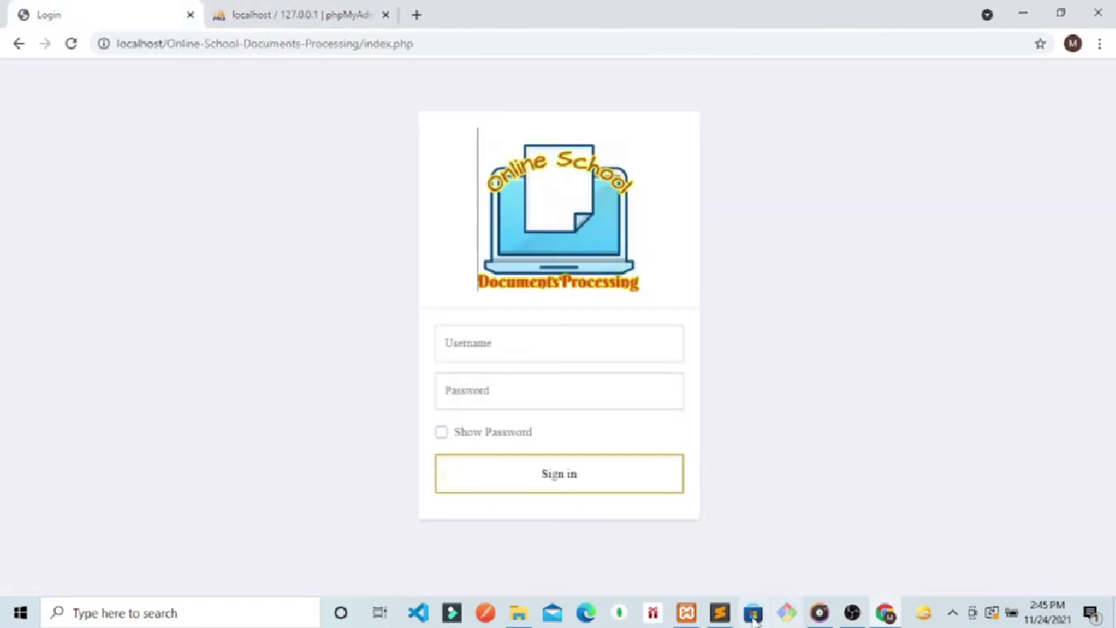
Step: Uncomment the right-click-blocking script on lines 92–94 of index.php and save the file
click(720, 613)
key(ctrl+slash)
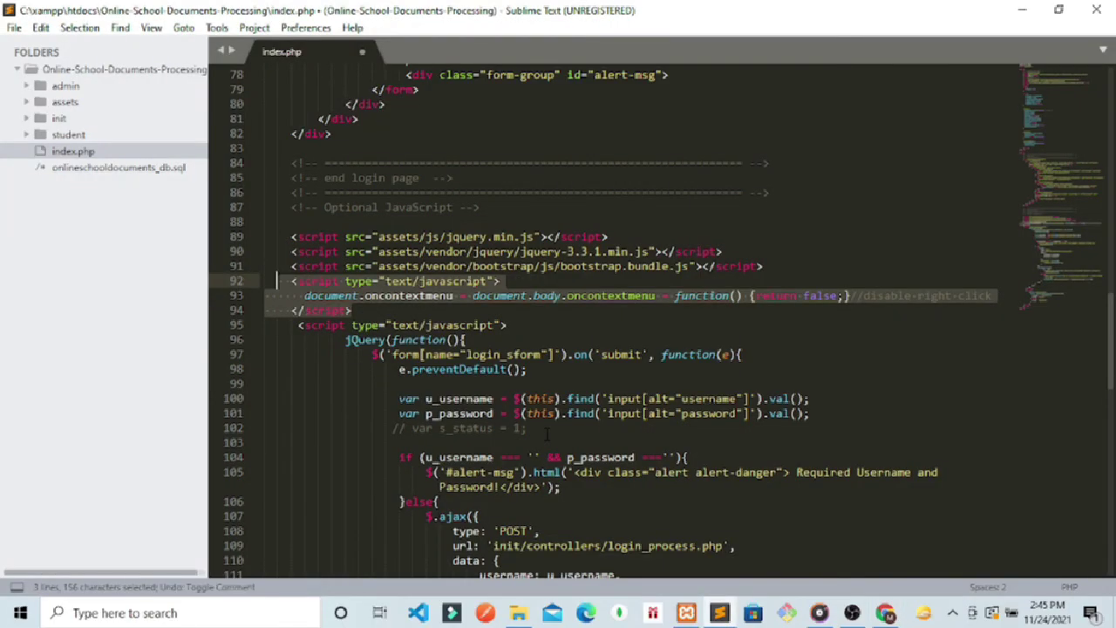
key(ctrl+s)
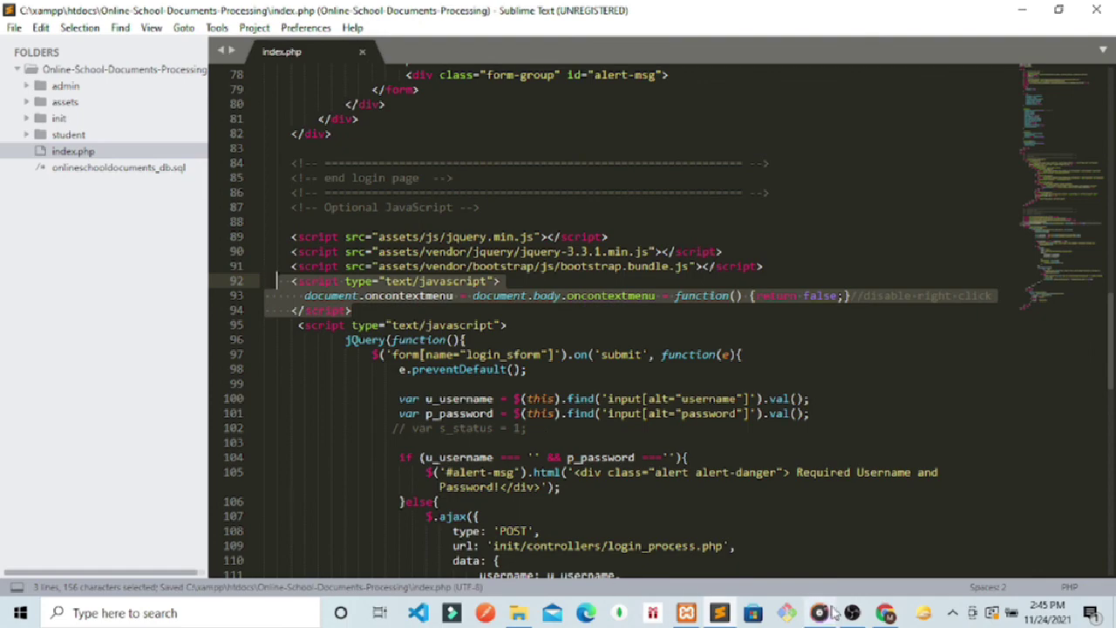
click(883, 612)
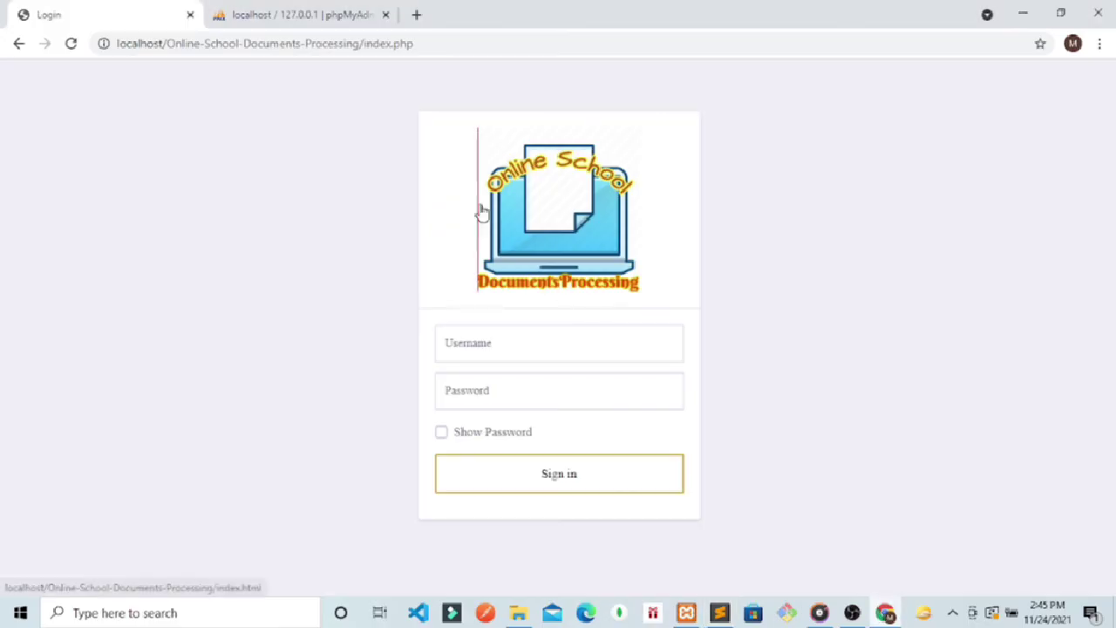